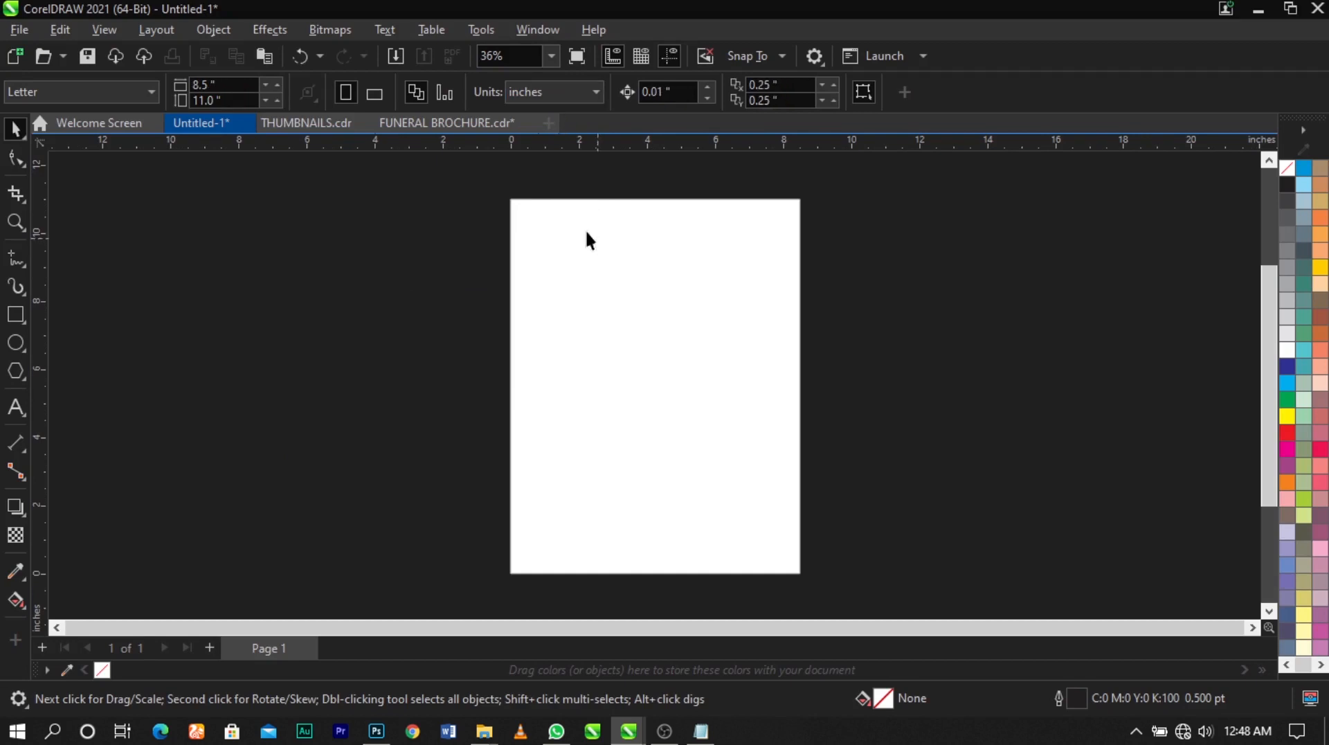
Set the page size to 17 inches wide and 12 inches high
{"action": "left_click_drag", "start_coordinate": [227, 85], "coordinate": [123, 93]}
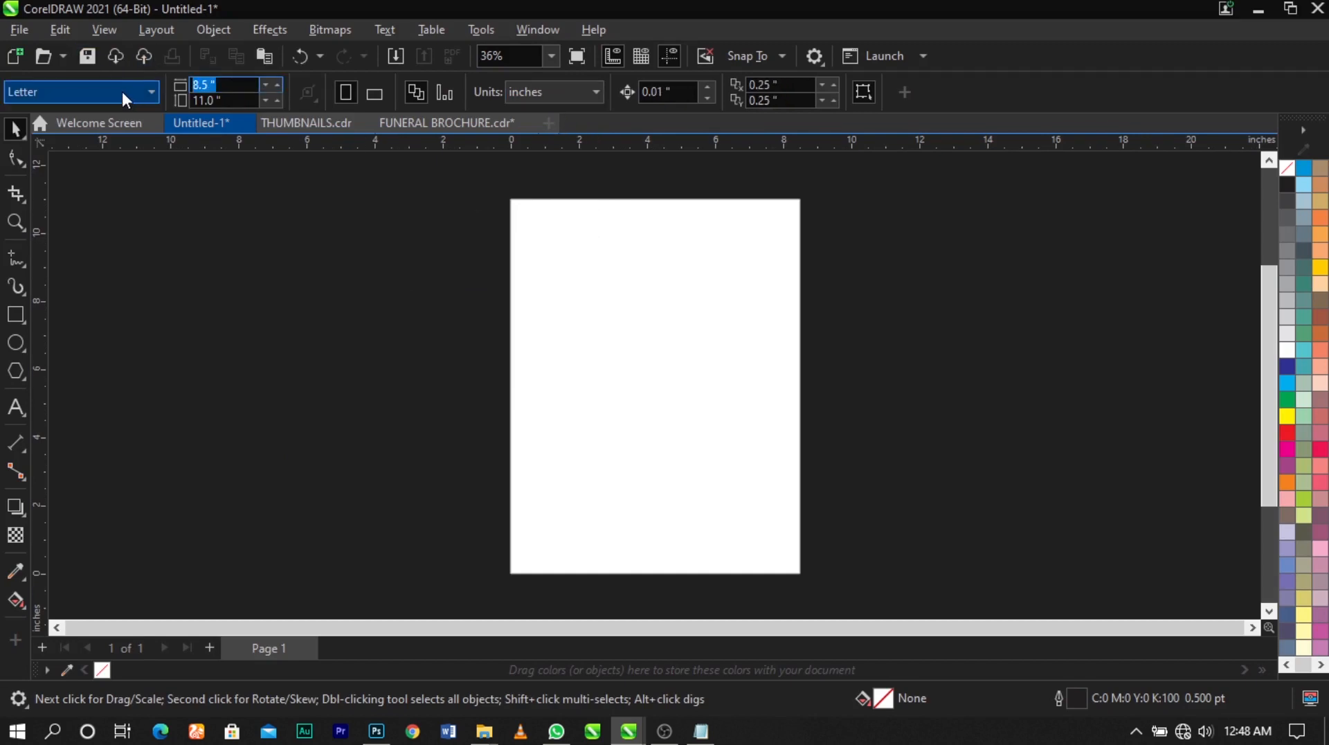
{"action": "type", "text": "17"}
{"action": "key", "text": "Tab"}
{"action": "type", "text": "12"}
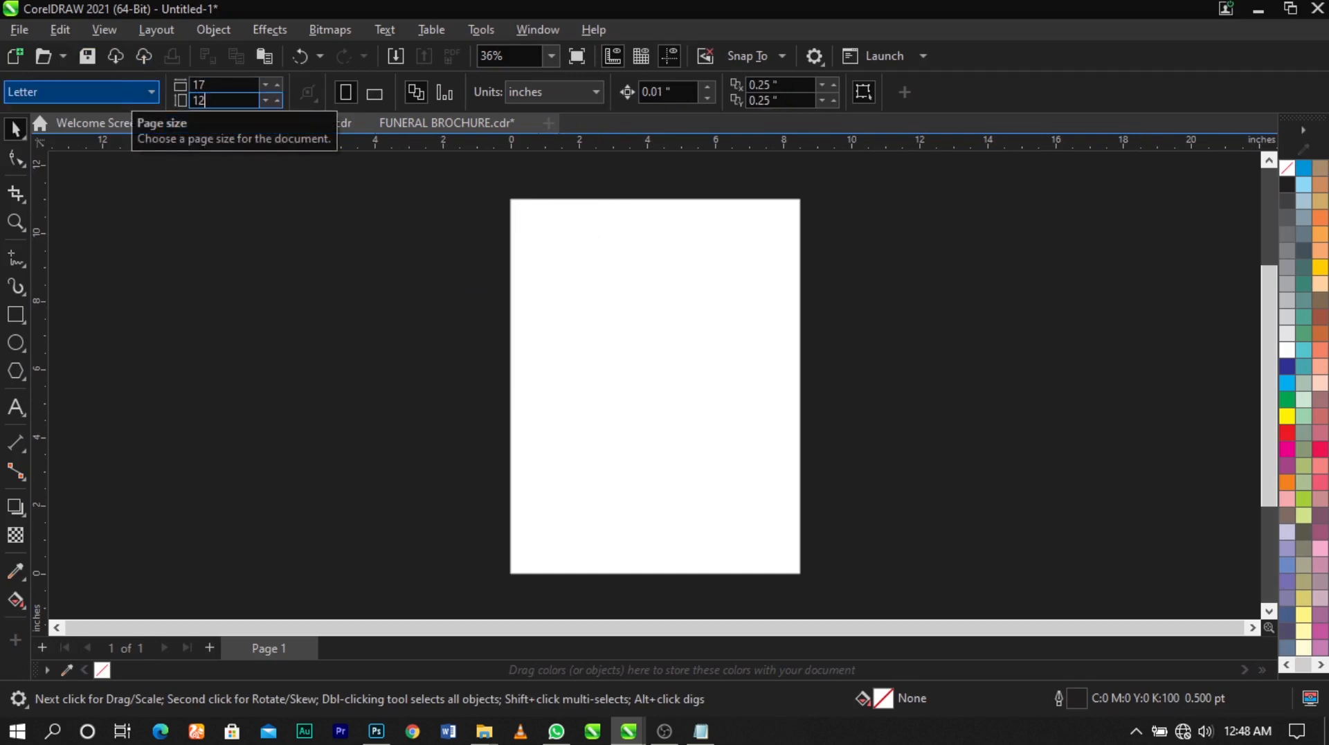
{"action": "key", "text": "Return"}
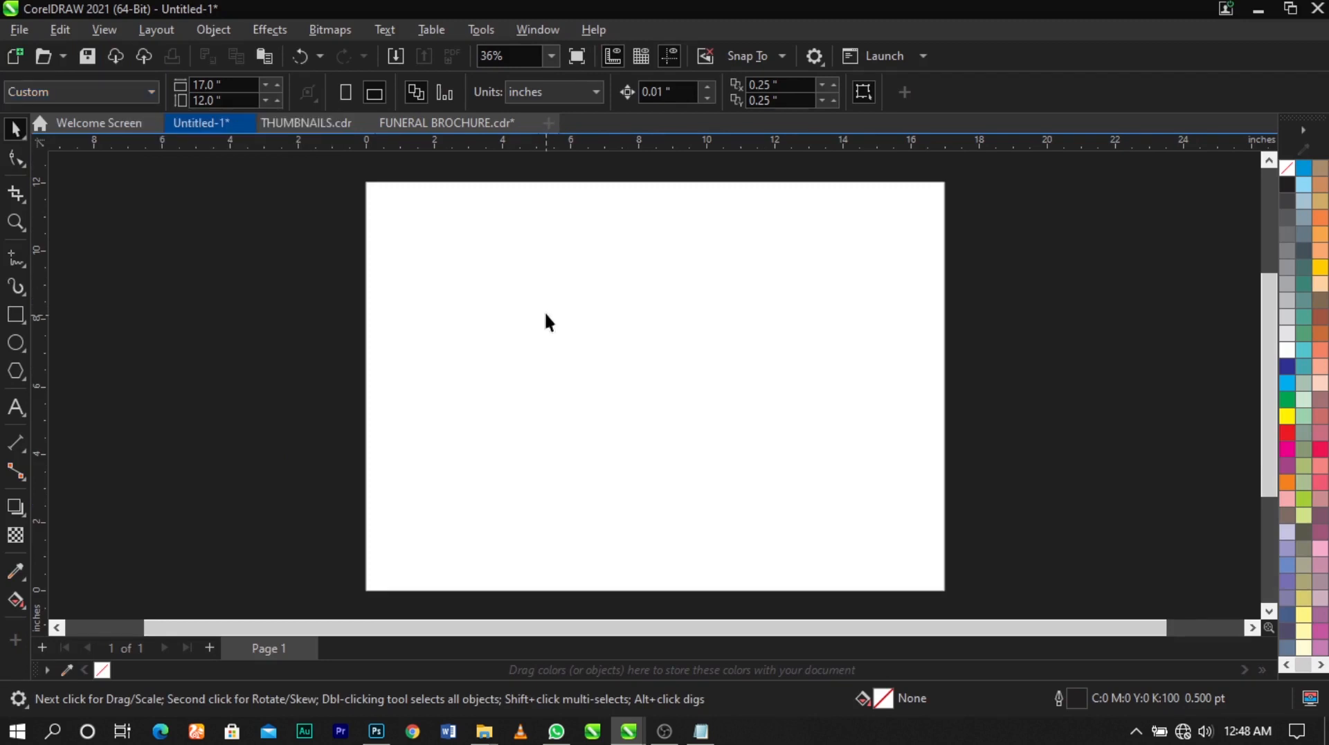
Draw a rectangle about 16.35 by 9.78 inches across the page
{"action": "left_click", "coordinate": [15, 315]}
{"action": "left_click_drag", "start_coordinate": [366, 207], "coordinate": [921, 540]}
{"action": "key", "text": "space"}
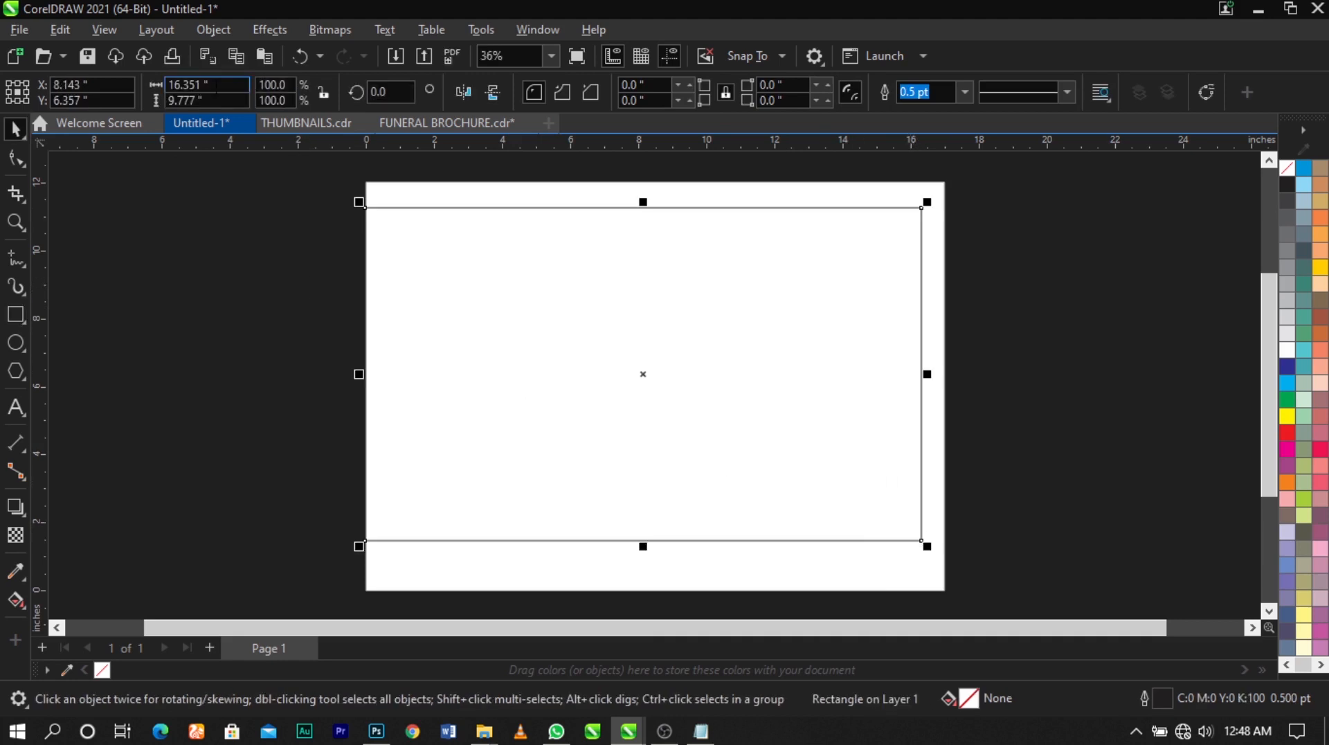
Set the rectangle's size to 17 by 12 inches and centre it on the page
{"action": "left_click", "coordinate": [208, 85]}
{"action": "type", "text": "17"}
{"action": "key", "text": "Tab"}
{"action": "type", "text": "12"}
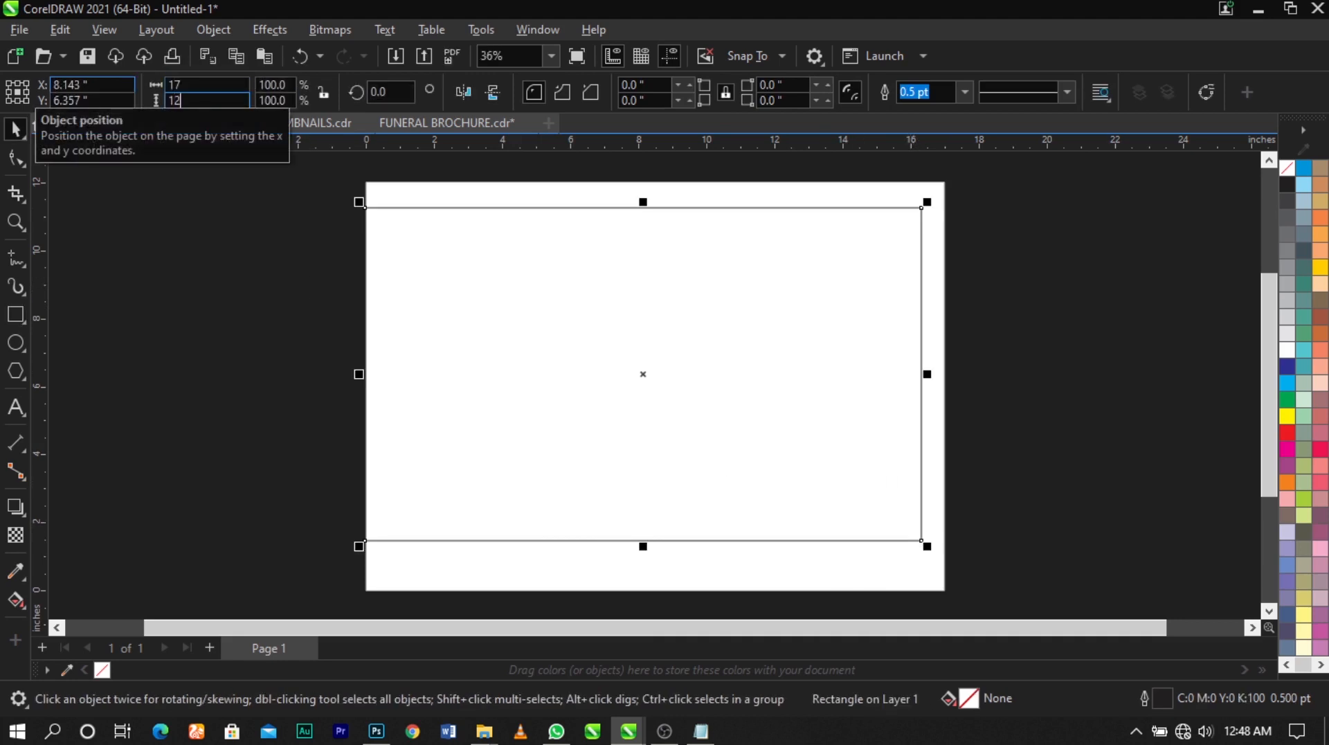
{"action": "key", "text": "Return"}
{"action": "key", "text": "p"}
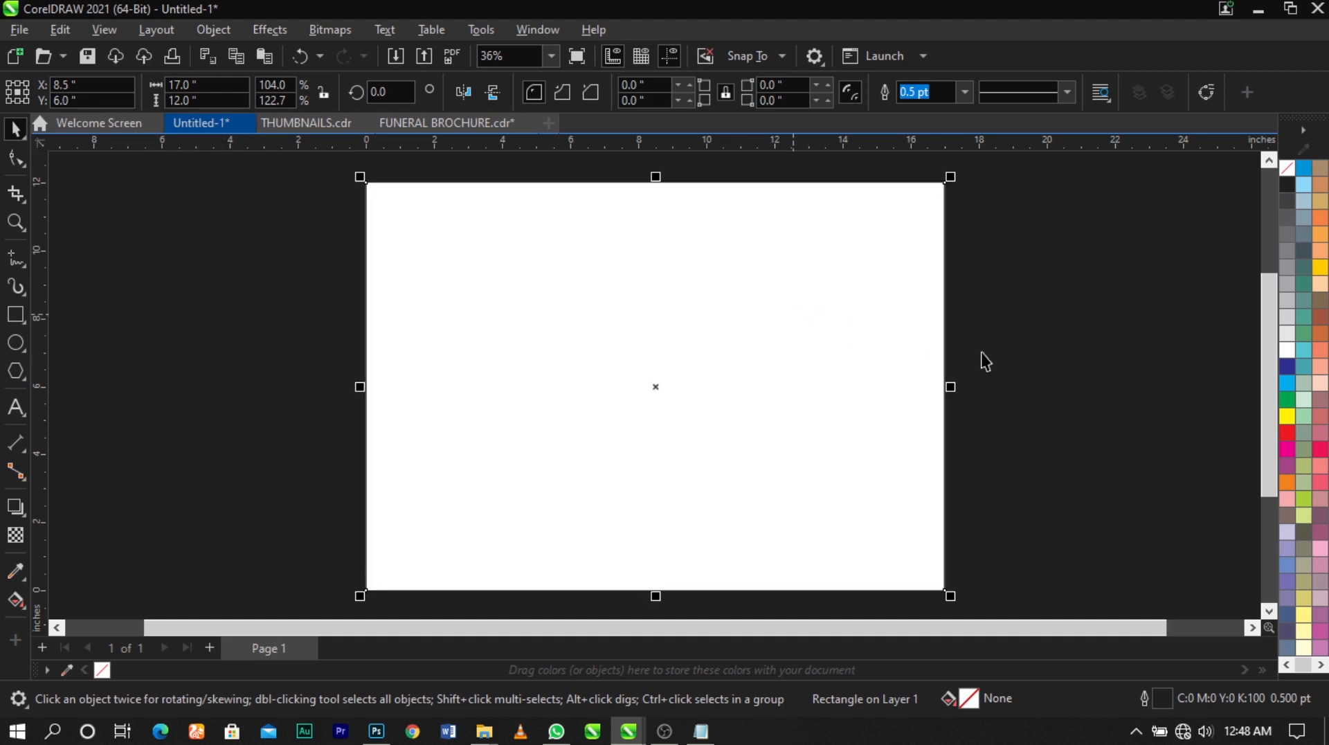
{"action": "left_click", "coordinate": [1022, 366]}
{"action": "left_click", "coordinate": [935, 367]}
{"action": "left_click", "coordinate": [1015, 361]}
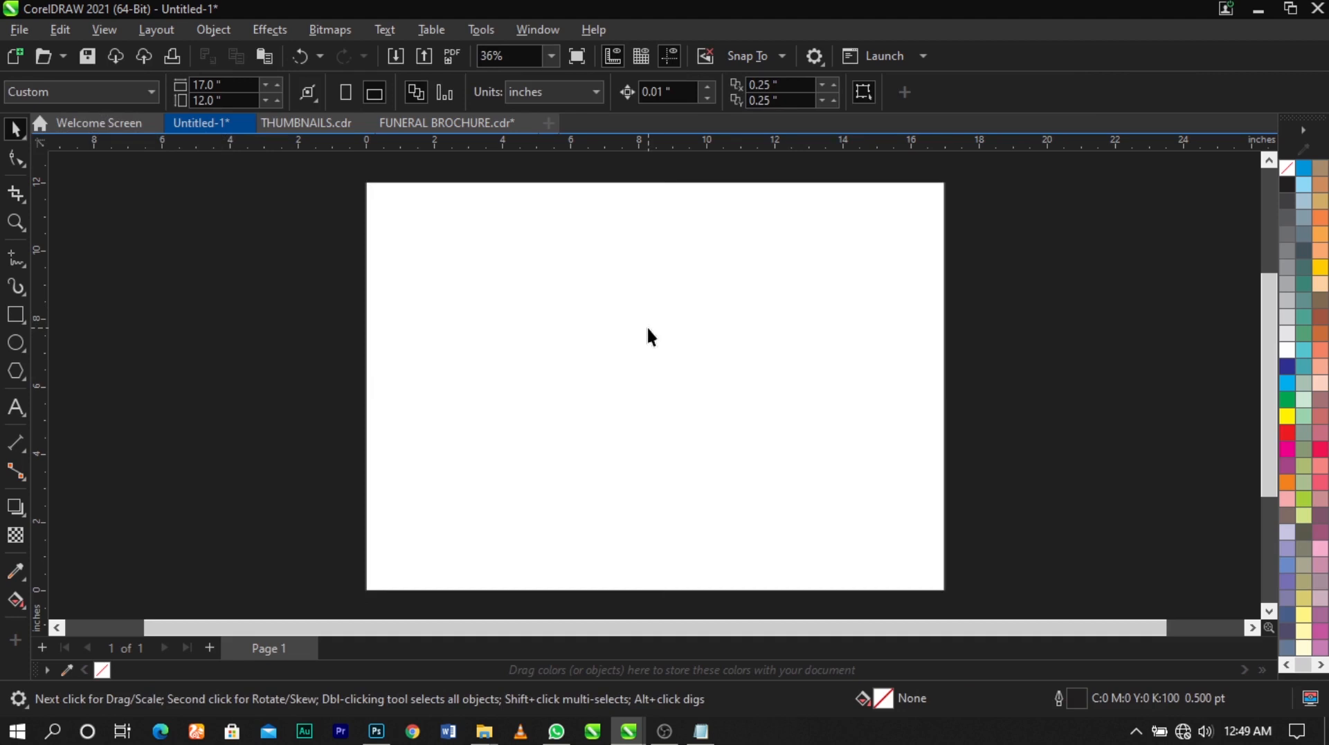
Import bulb, FUNERAL BROCHURE, golden-three-spotlights, image, light-bulbs-1280x720, luxurious-dark-navy-background and pics from the FUNERAL folder
{"action": "right_click", "coordinate": [1012, 274]}
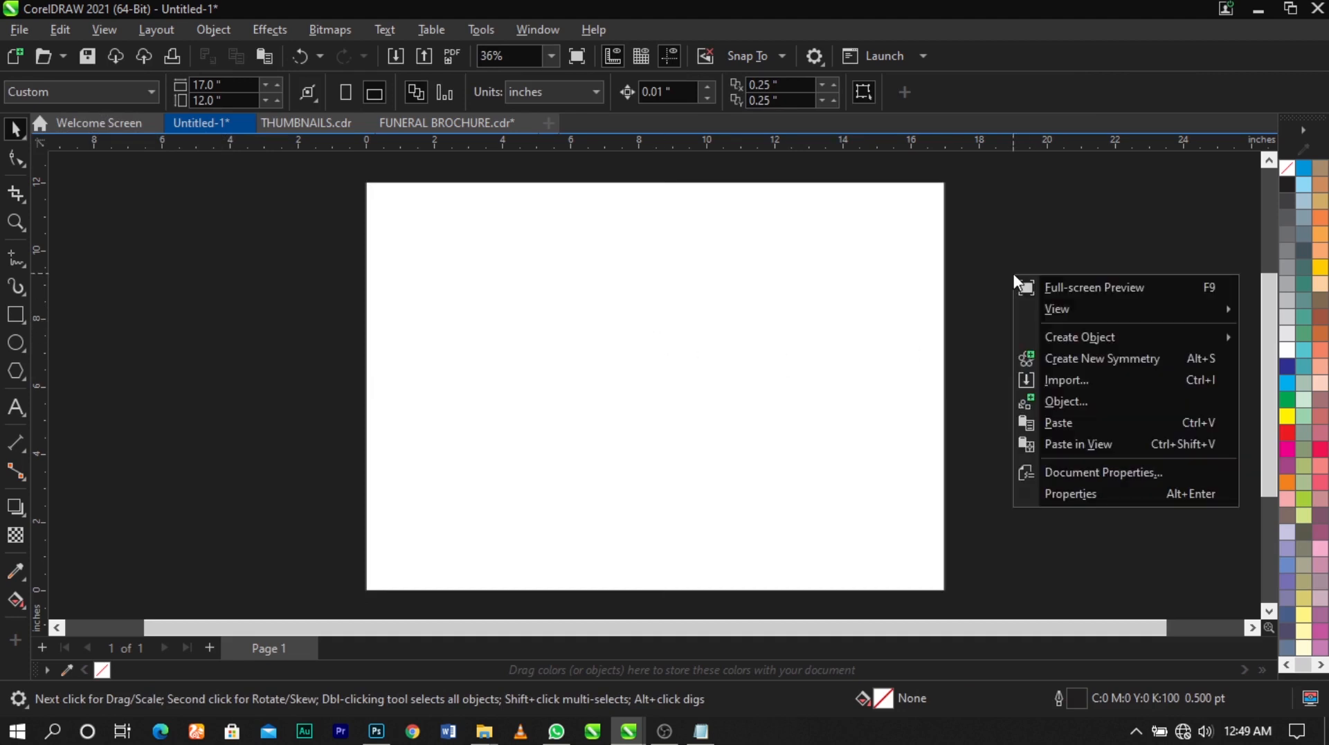
{"action": "left_click", "coordinate": [1048, 380]}
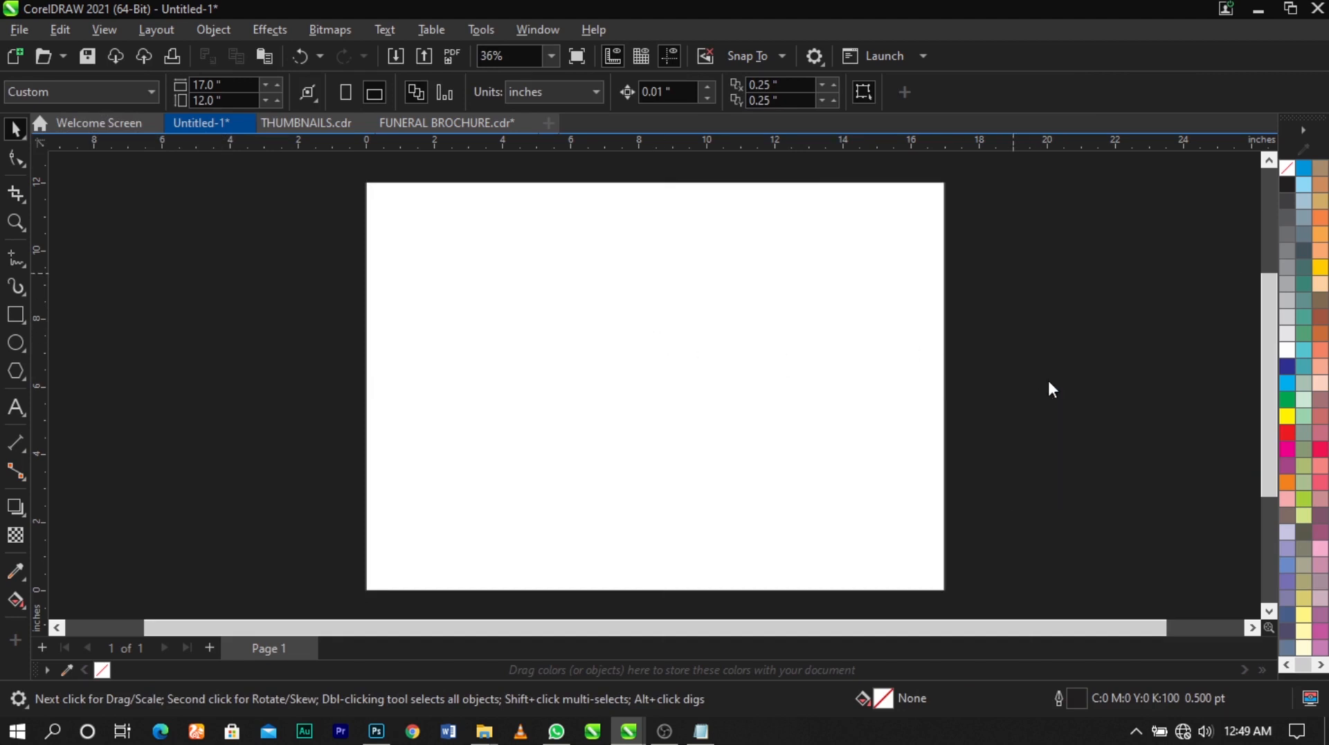
{"action": "scroll", "coordinate": [687, 301], "scroll_direction": "up", "scroll_amount": 1}
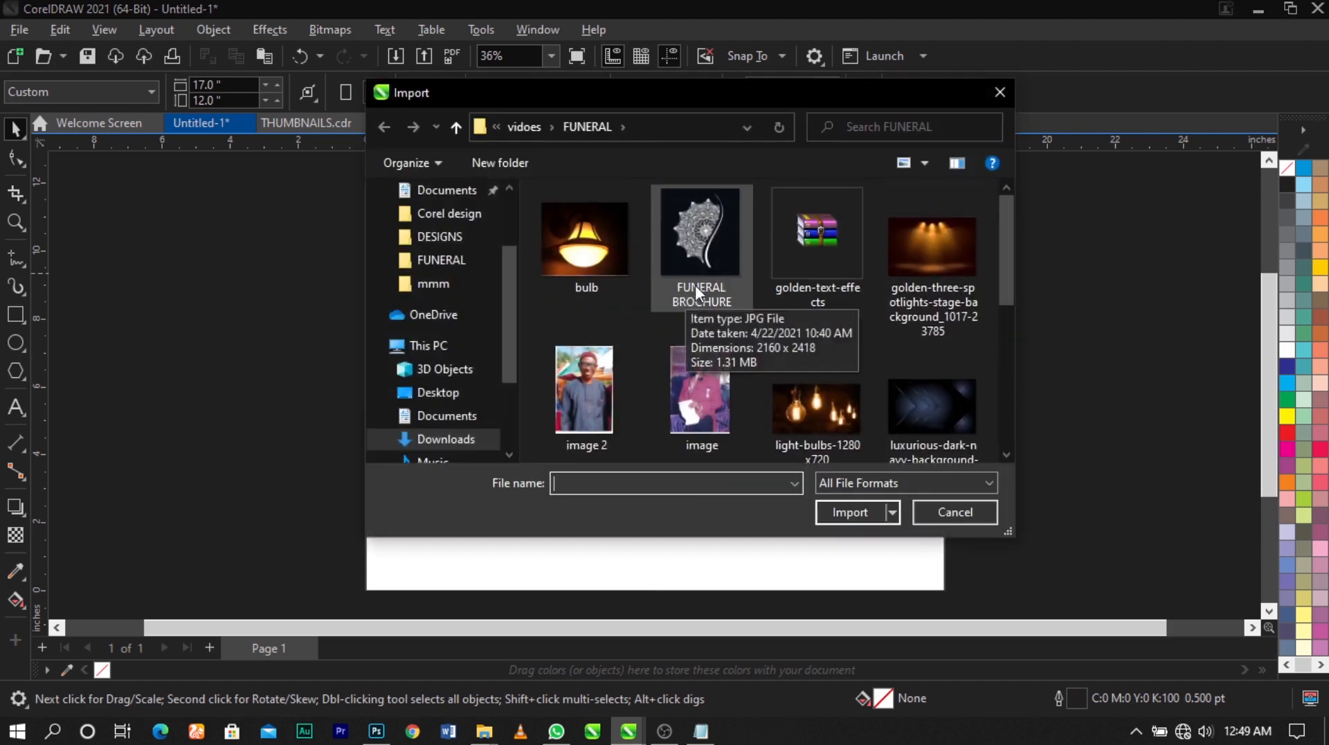
{"action": "left_click", "coordinate": [585, 243]}
{"action": "left_click", "coordinate": [699, 247], "text": "ctrl"}
{"action": "left_click", "coordinate": [901, 268], "text": "ctrl"}
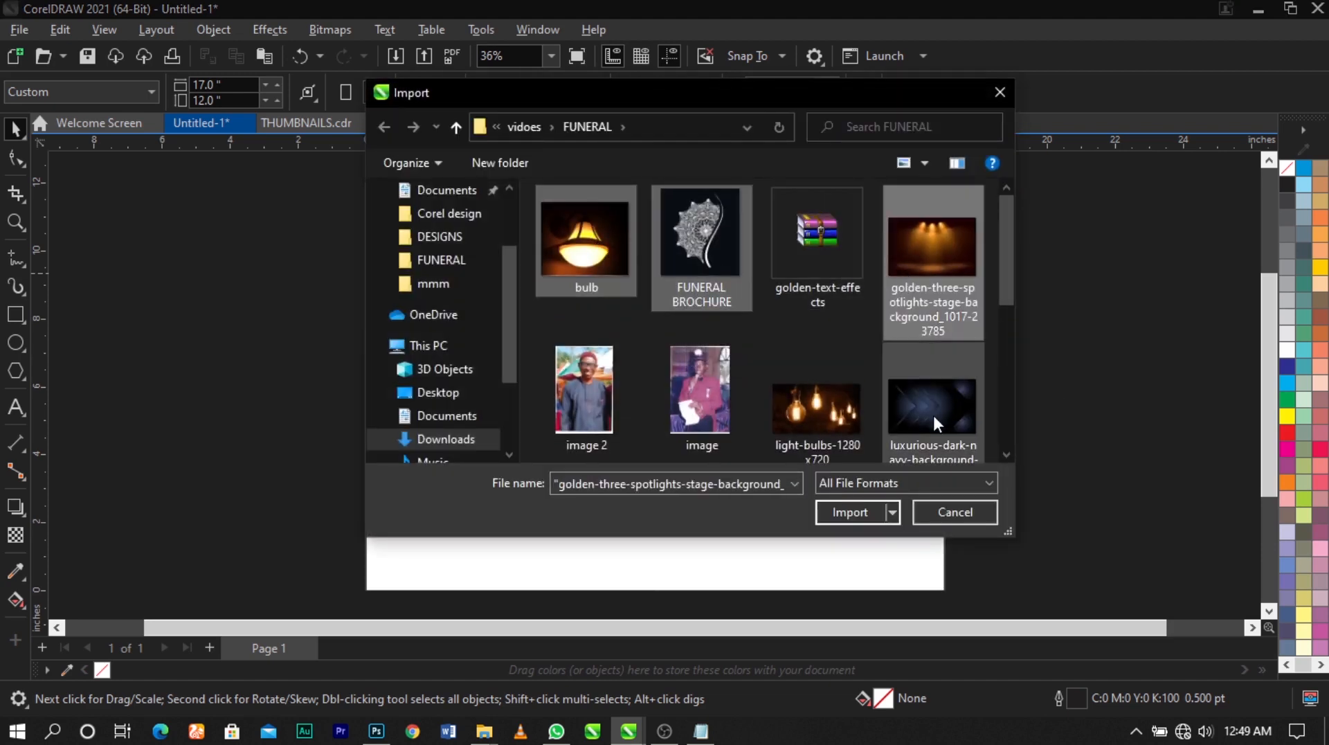
{"action": "left_click", "coordinate": [932, 412], "text": "ctrl"}
{"action": "left_click", "coordinate": [827, 392], "text": "ctrl"}
{"action": "left_click", "coordinate": [600, 363], "text": "ctrl"}
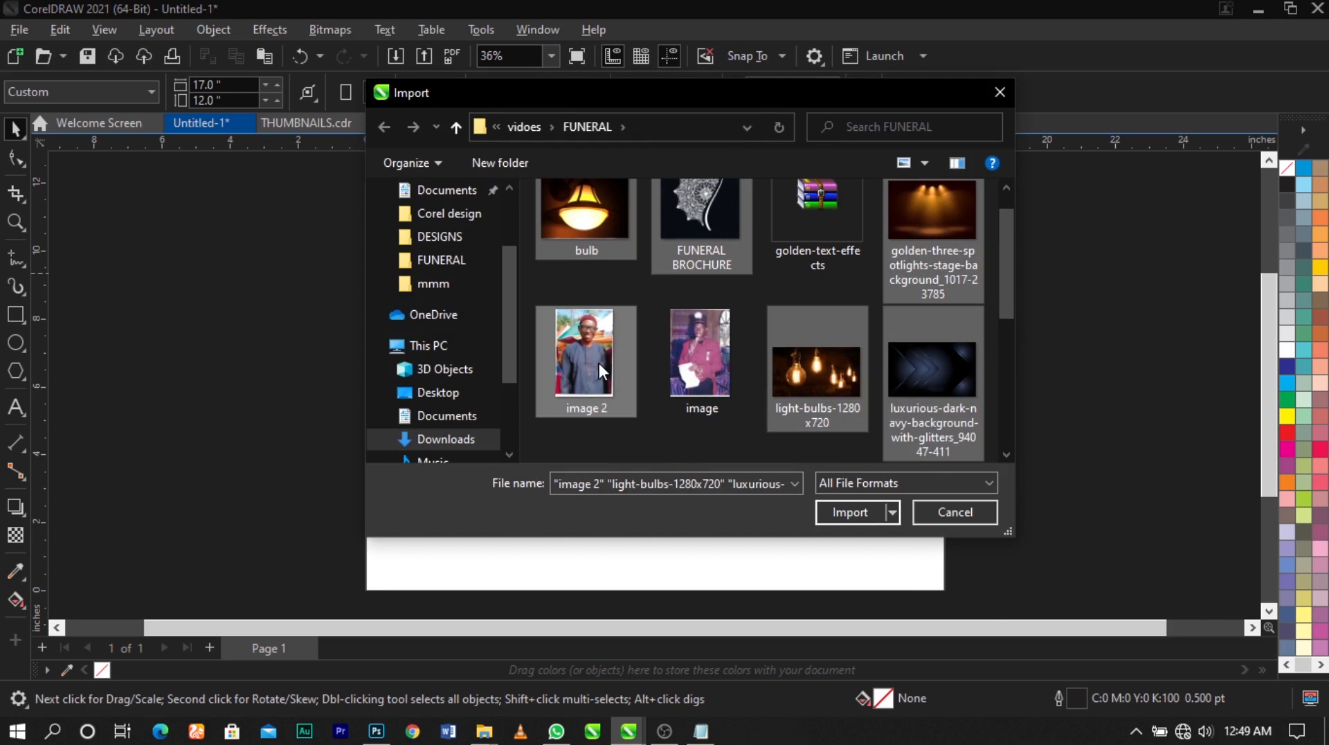
{"action": "left_click", "coordinate": [709, 363], "text": "ctrl"}
{"action": "scroll", "coordinate": [708, 362], "scroll_direction": "down", "scroll_amount": 2}
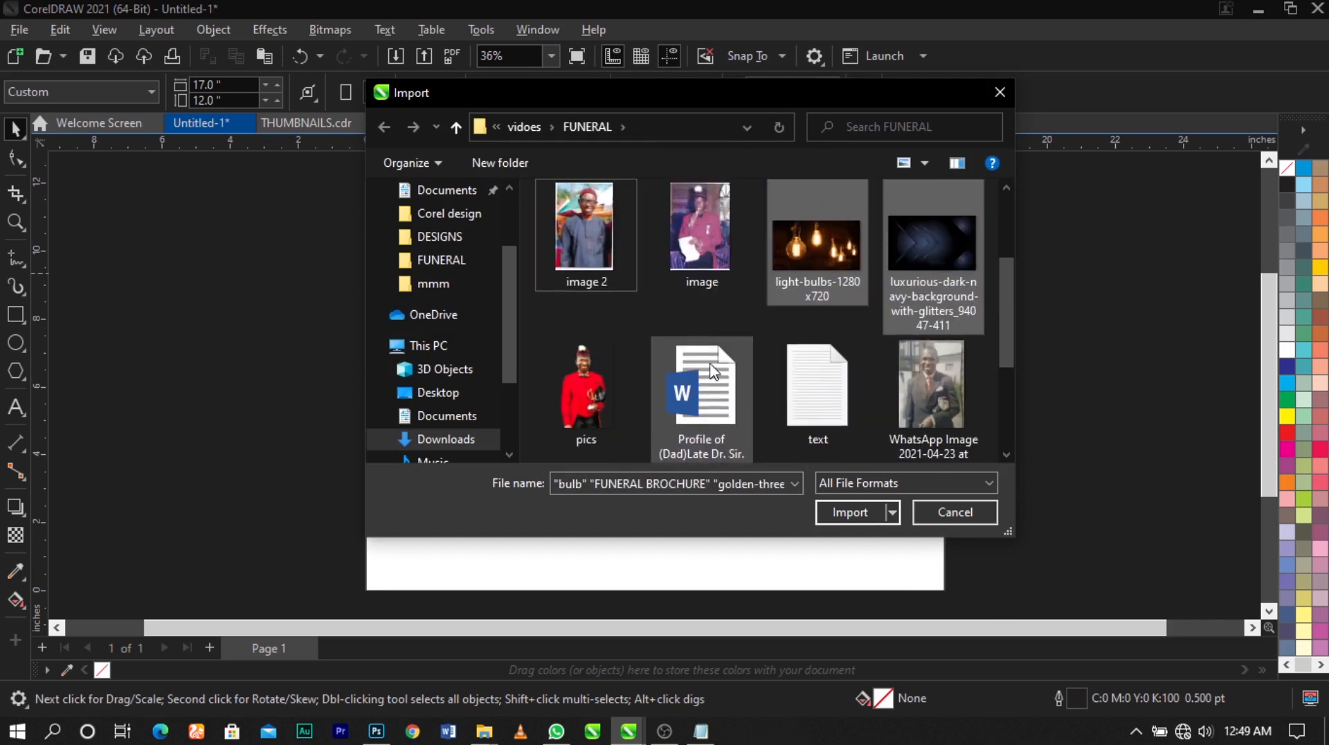
{"action": "left_click", "coordinate": [583, 382], "text": "ctrl"}
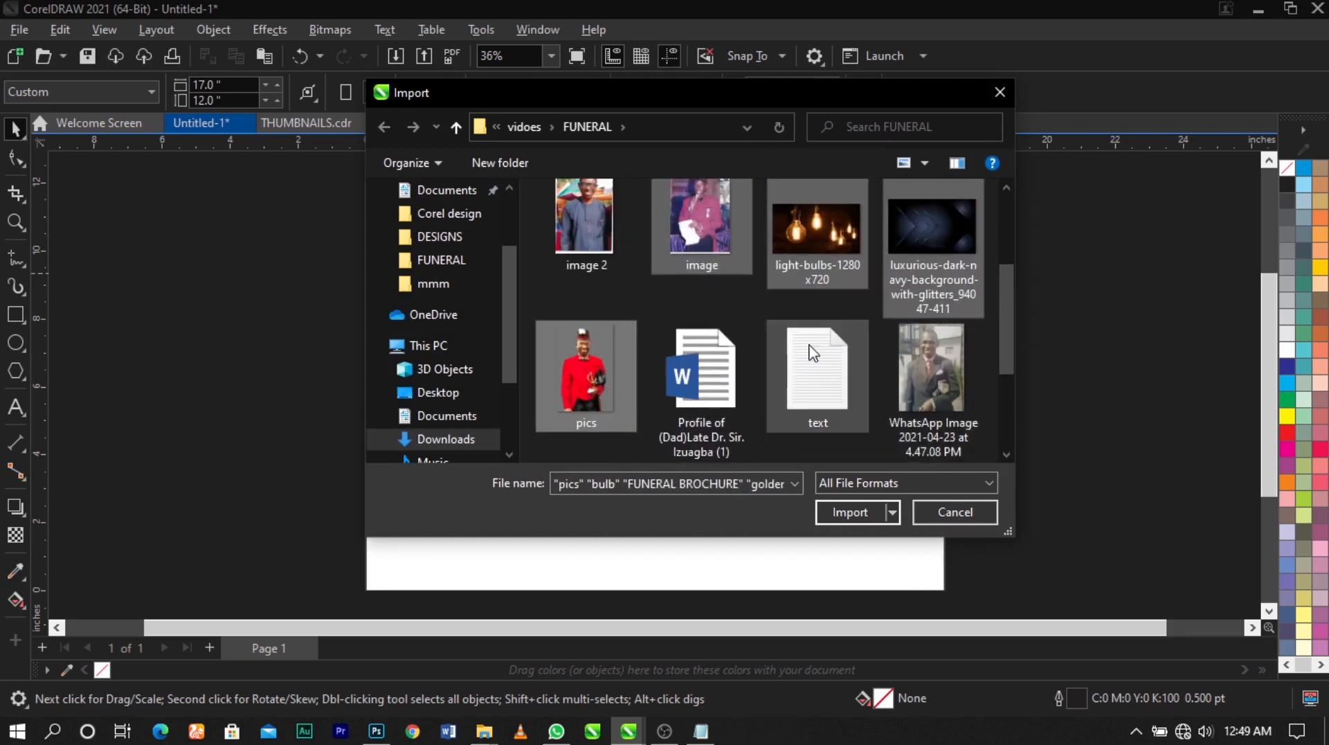
{"action": "scroll", "coordinate": [803, 346], "scroll_direction": "up", "scroll_amount": 2}
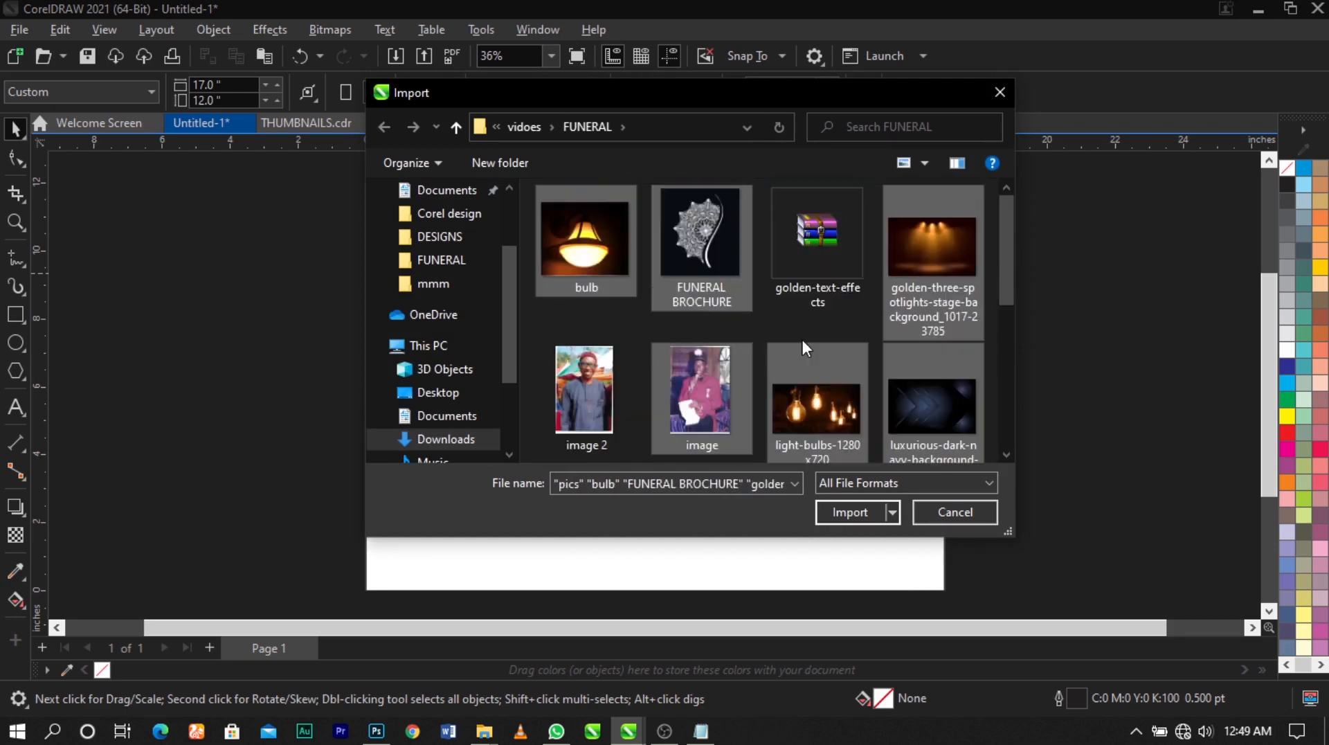
{"action": "left_click", "coordinate": [841, 517]}
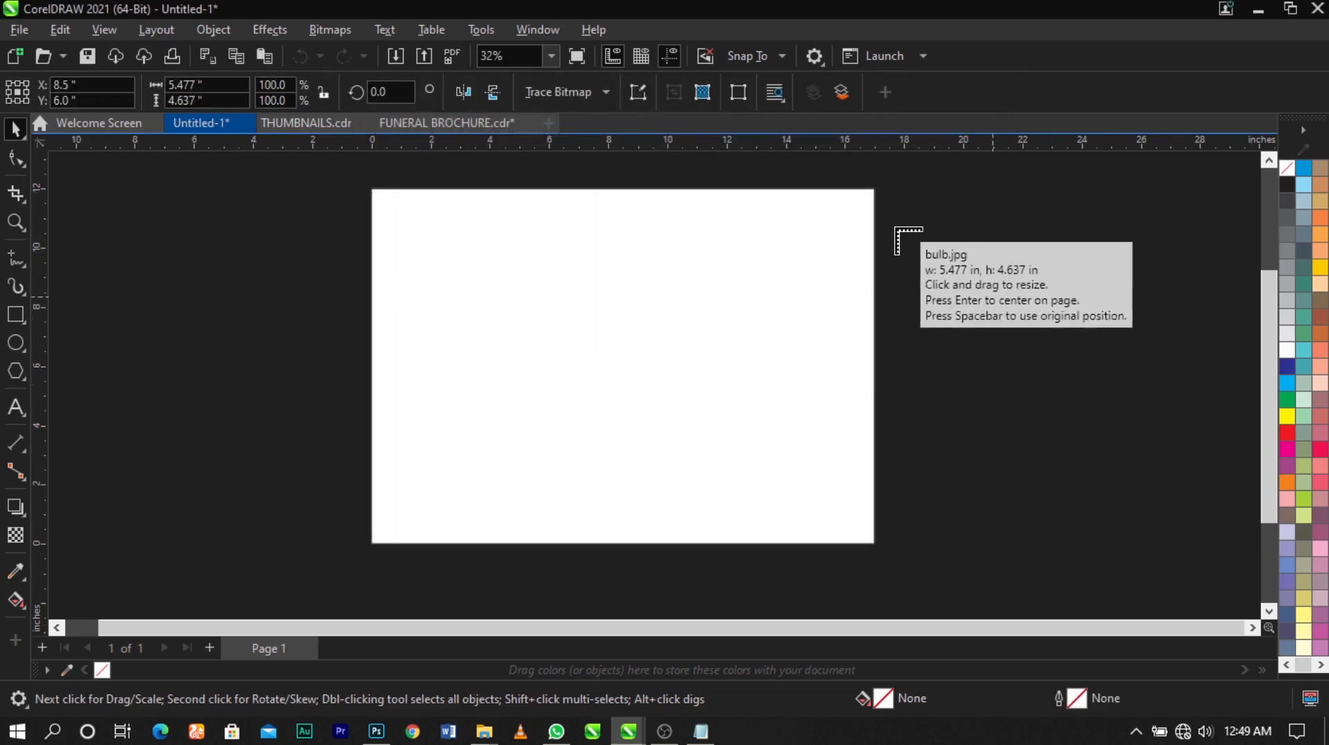
Place the seven imported images at their original size on the empty workspace to the right of the page
{"action": "left_click", "coordinate": [895, 227]}
{"action": "left_click", "coordinate": [1022, 291]}
{"action": "left_click", "coordinate": [978, 321]}
{"action": "left_click", "coordinate": [1059, 487]}
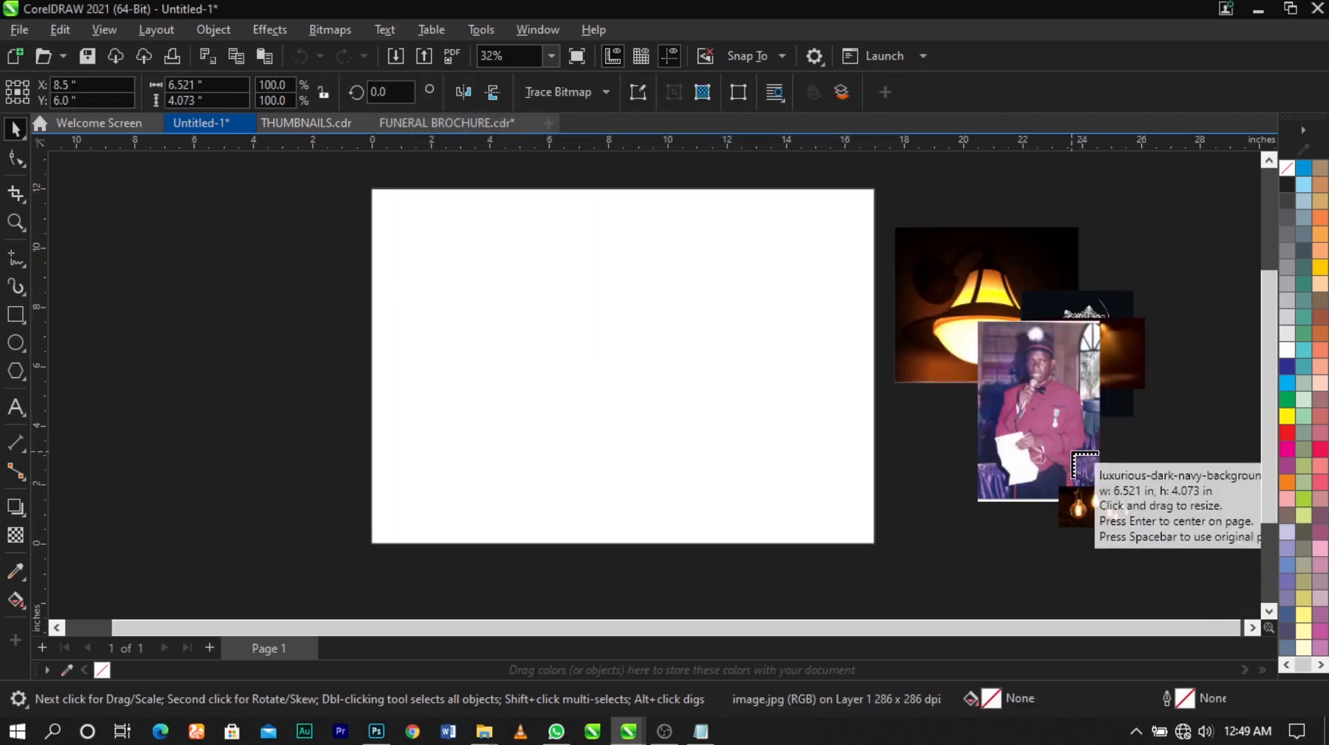
{"action": "left_click", "coordinate": [1088, 458]}
{"action": "left_click", "coordinate": [1154, 446]}
{"action": "left_click", "coordinate": [1166, 341]}
{"action": "scroll", "coordinate": [954, 296], "scroll_direction": "down", "scroll_amount": 2}
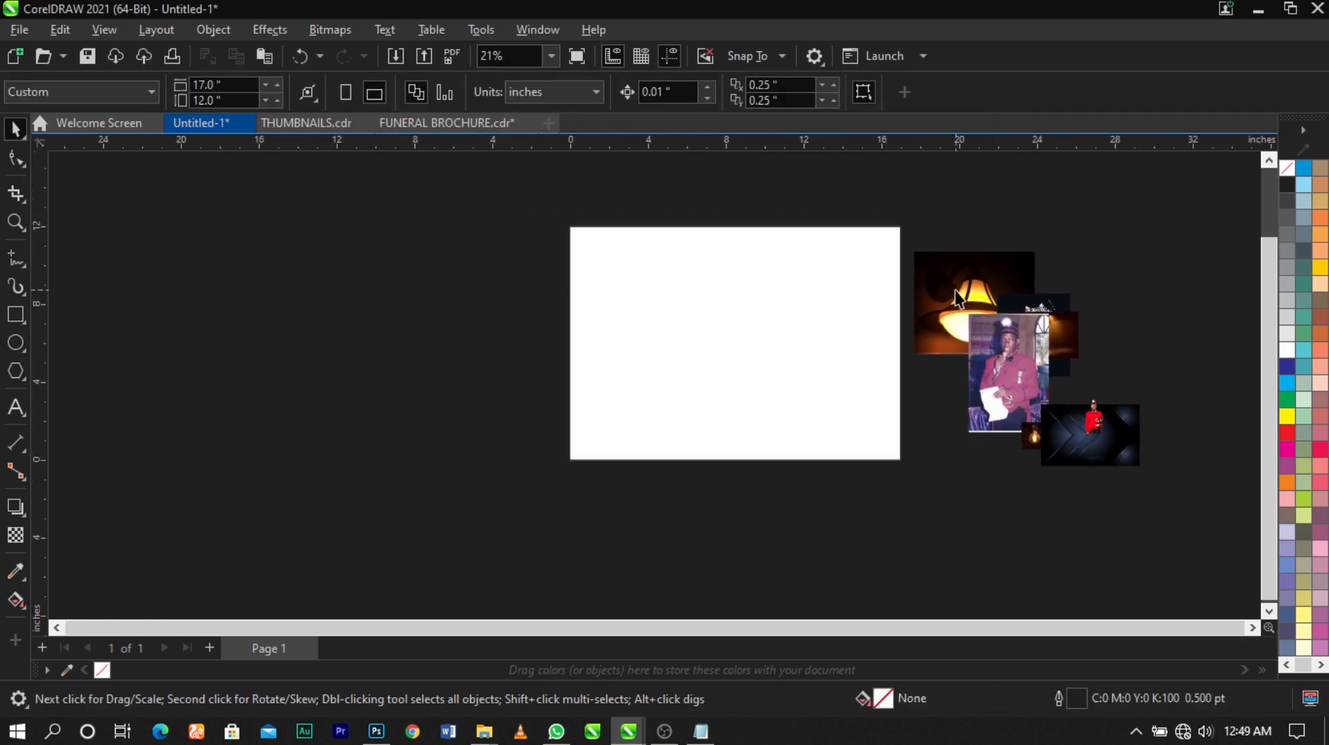
{"action": "scroll", "coordinate": [859, 290], "scroll_direction": "up", "scroll_amount": 2}
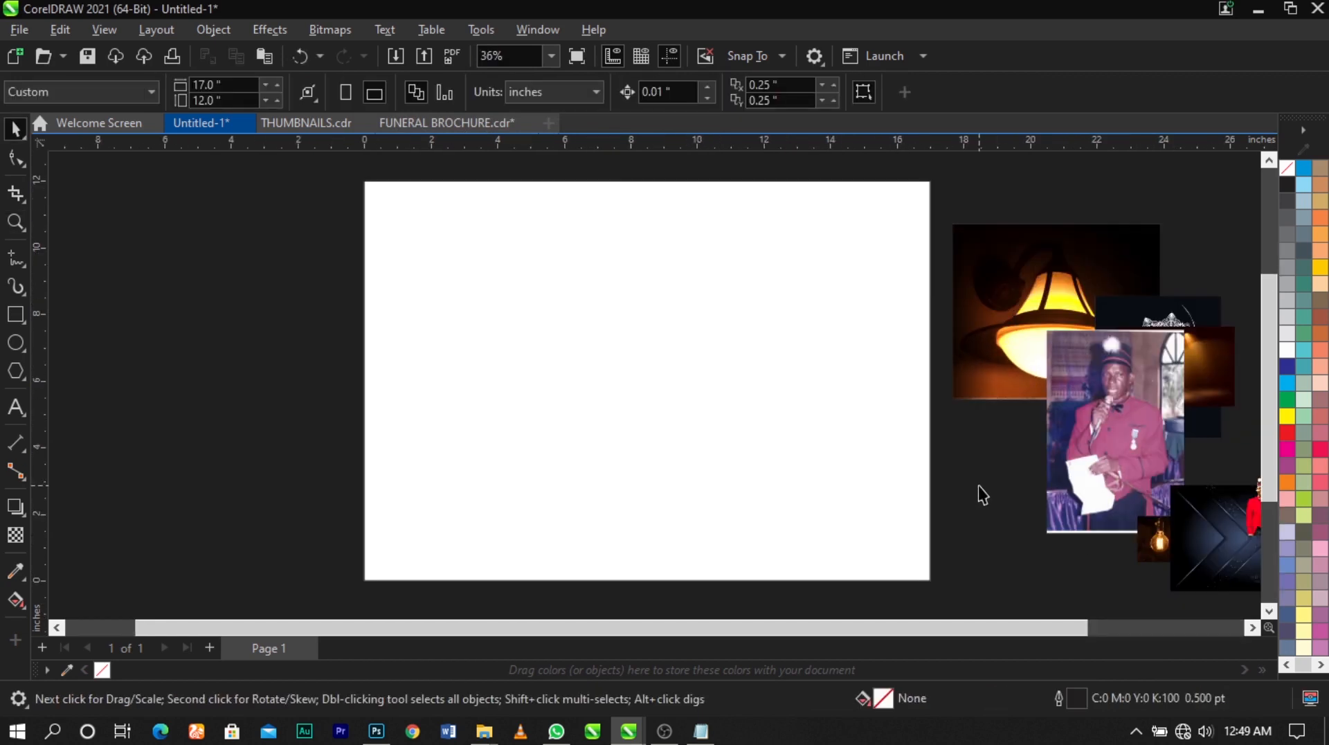
{"action": "left_click", "coordinate": [647, 356]}
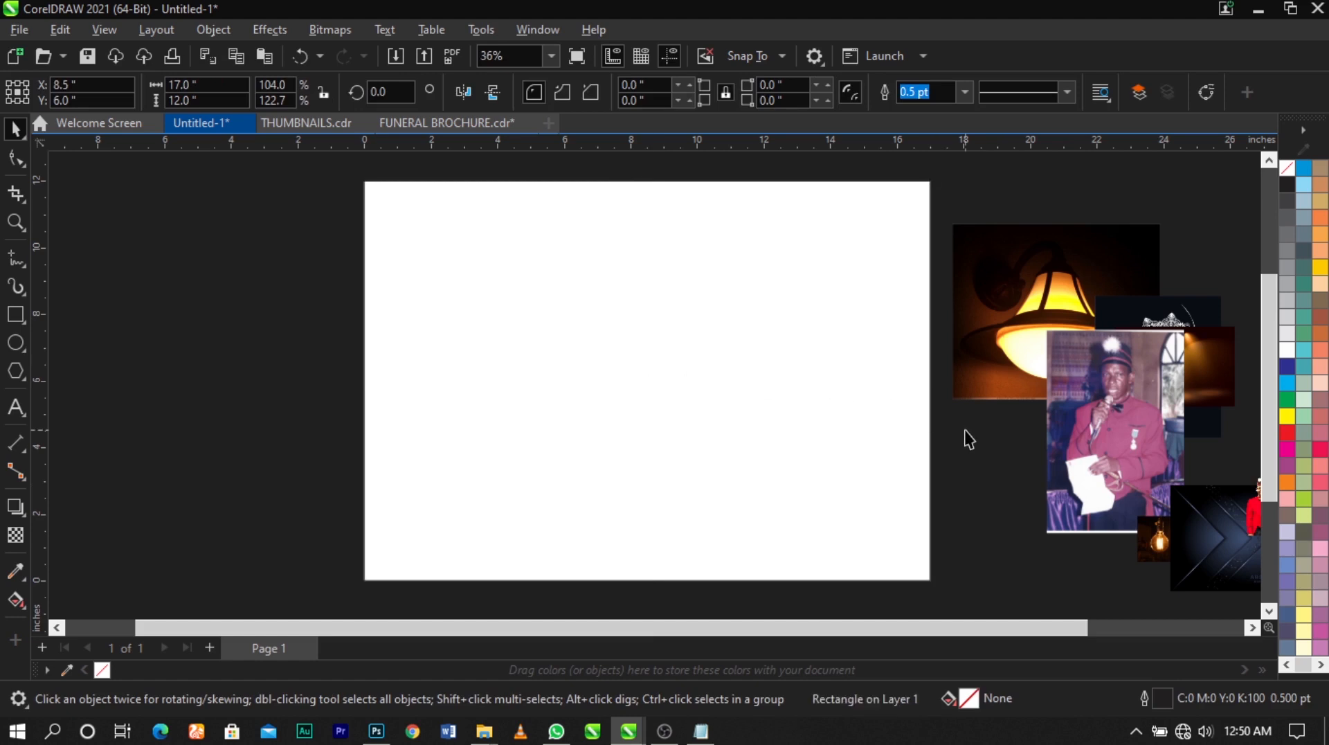
{"action": "left_click", "coordinate": [968, 455]}
{"action": "left_click", "coordinate": [898, 455]}
{"action": "left_click", "coordinate": [960, 460]}
{"action": "left_click", "coordinate": [783, 386]}
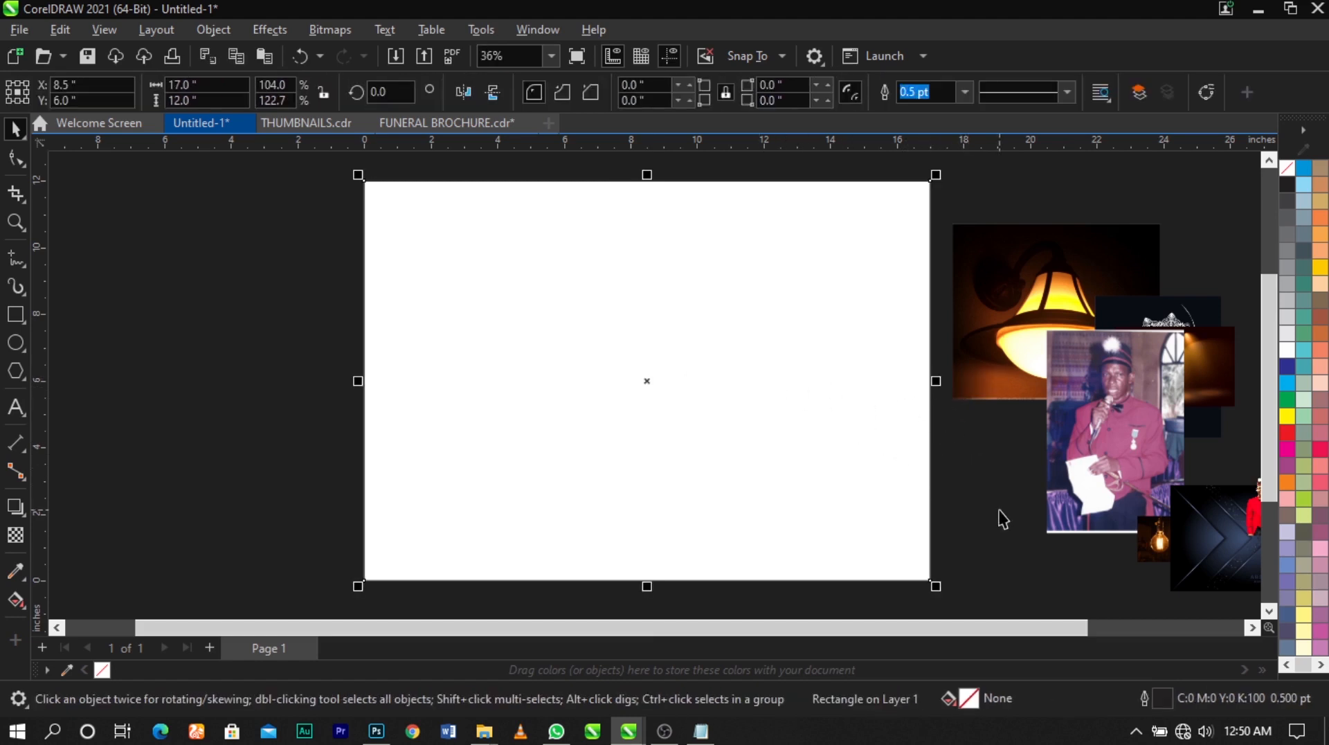
{"action": "left_click", "coordinate": [999, 512]}
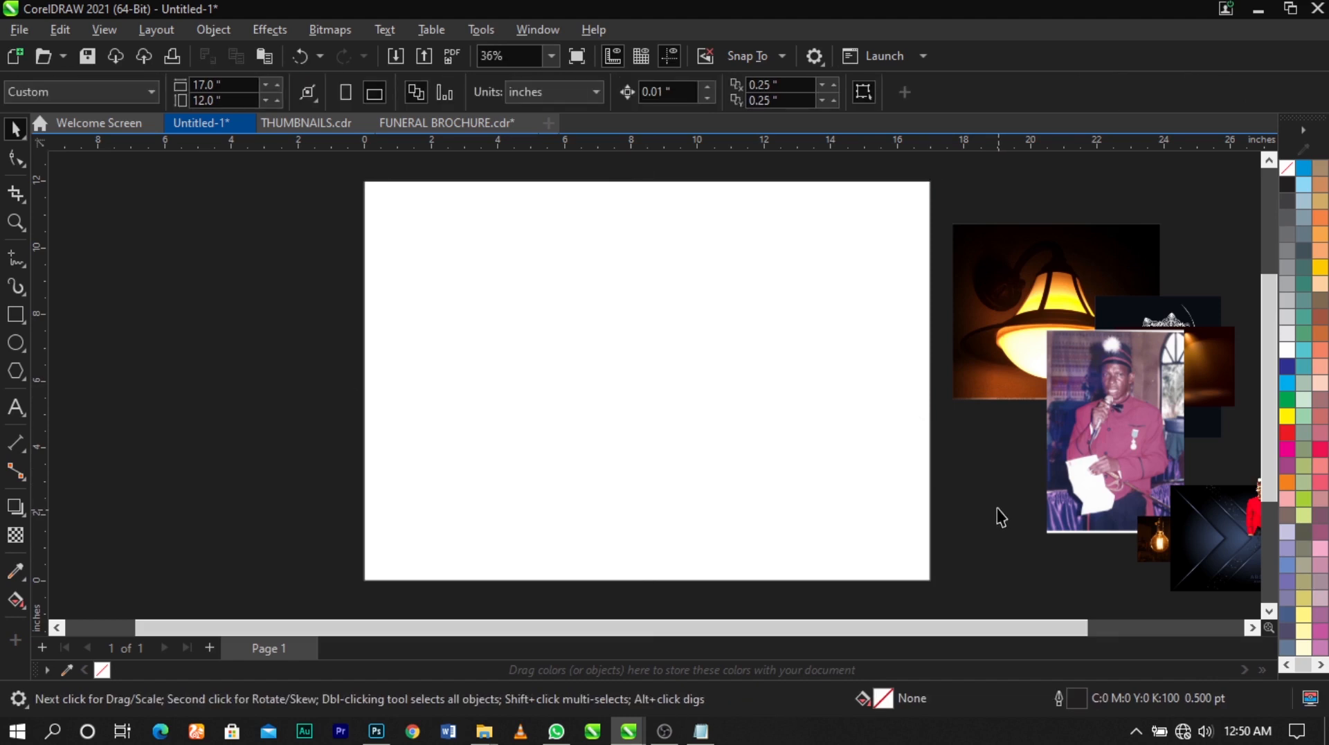
Narrow the page-sized rectangle from its right side to about 8.09 inches wide, keeping its left edge on the page edge
{"action": "left_click", "coordinate": [846, 458]}
{"action": "left_click_drag", "start_coordinate": [938, 382], "coordinate": [641, 396]}
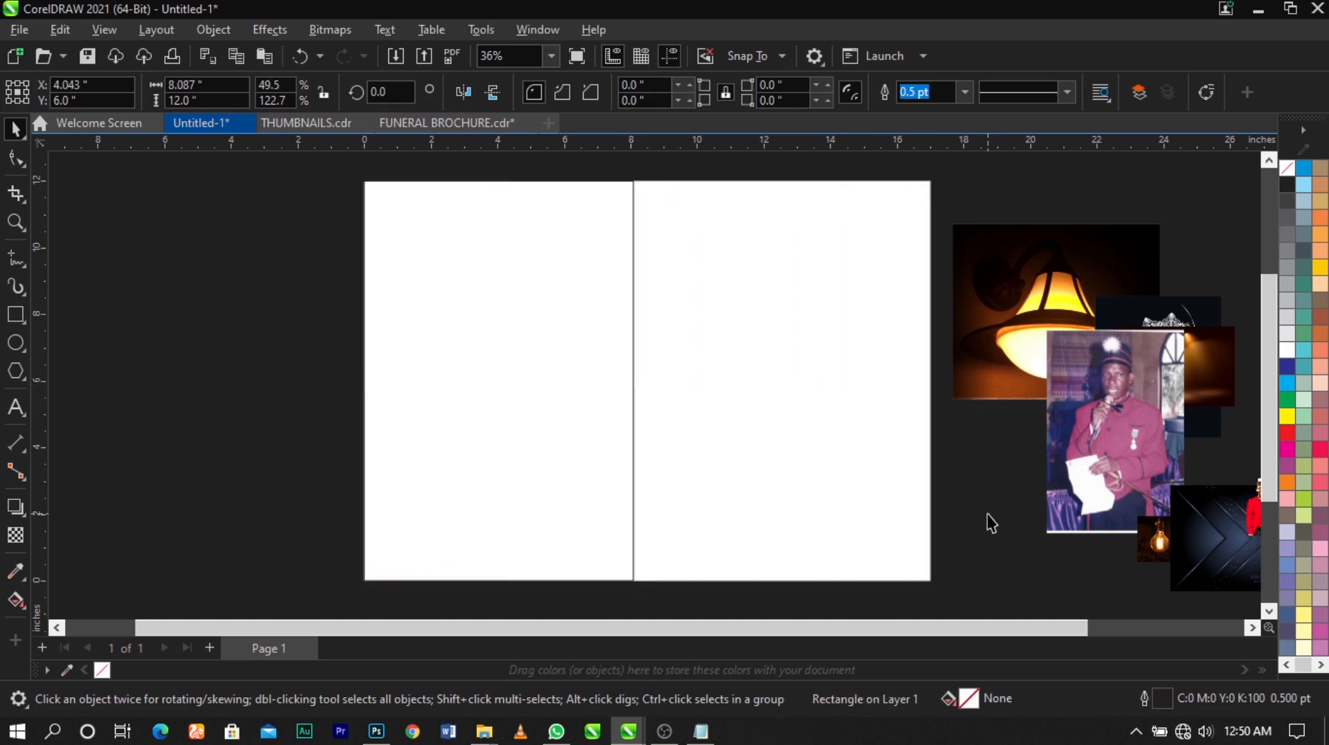
{"action": "left_click", "coordinate": [566, 414]}
{"action": "left_click", "coordinate": [789, 406]}
{"action": "left_click", "coordinate": [521, 396]}
{"action": "left_click", "coordinate": [522, 399]}
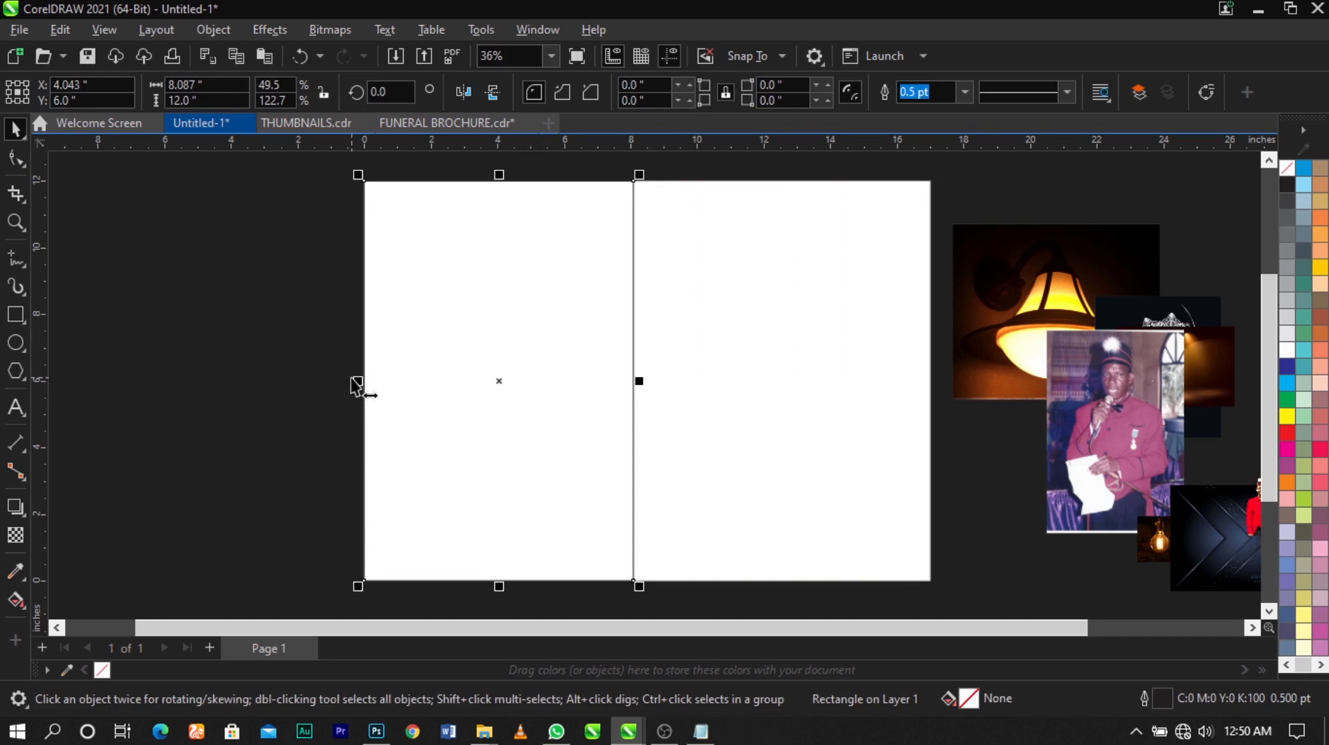
Create a mirrored copy of the narrowed rectangle directly against its right edge
{"action": "left_click_drag", "start_coordinate": [357, 380], "coordinate": [659, 400]}
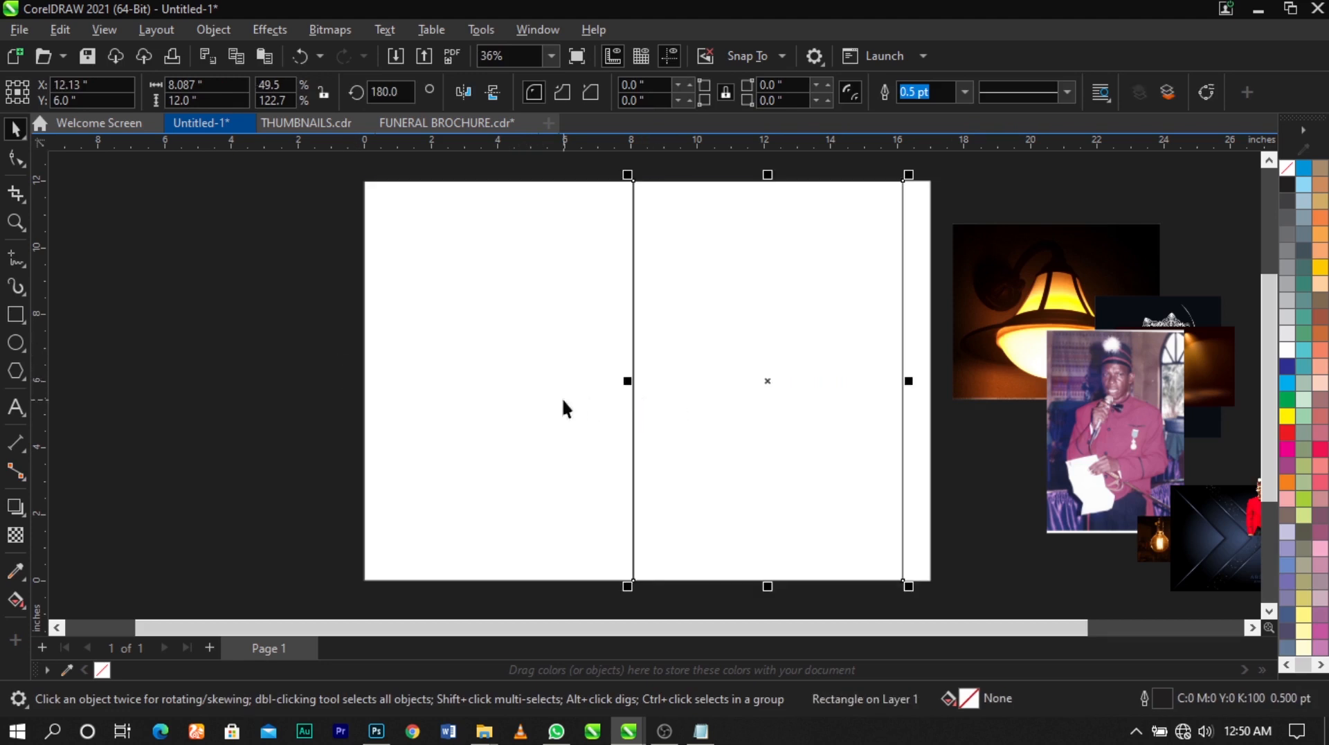
{"action": "key", "text": "ctrl+z"}
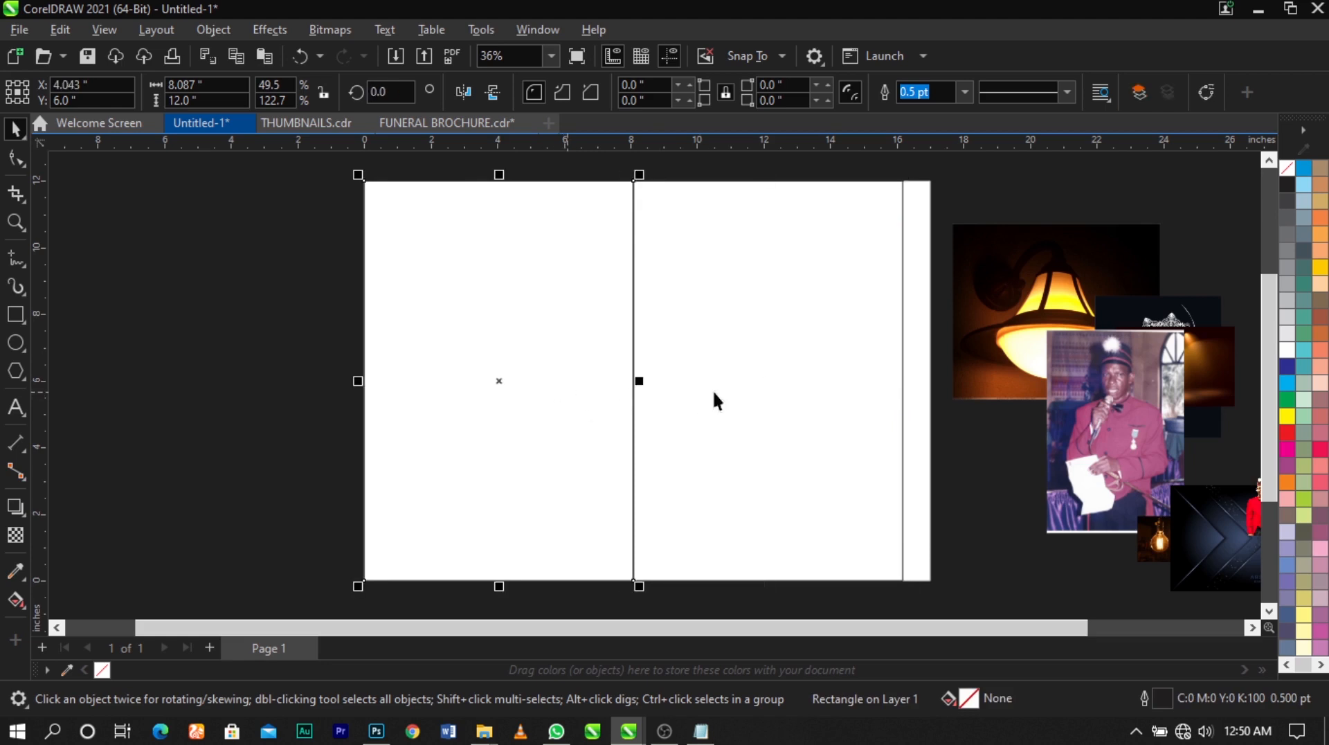
{"action": "key", "text": "ctrl+shift+z"}
{"action": "left_click", "coordinate": [495, 378]}
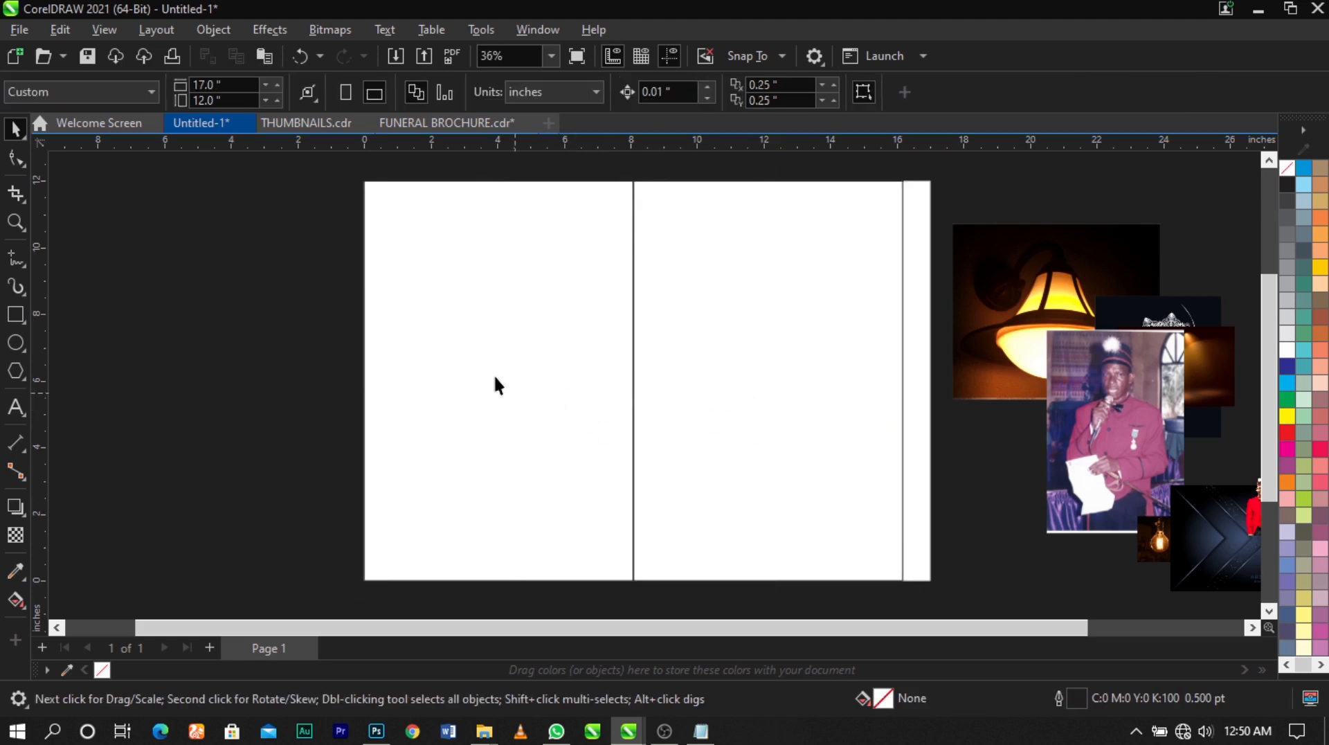
Stretch both rectangles together to the page's right edge, about 17 inches wide in total
{"action": "left_click_drag", "start_coordinate": [342, 173], "coordinate": [944, 602]}
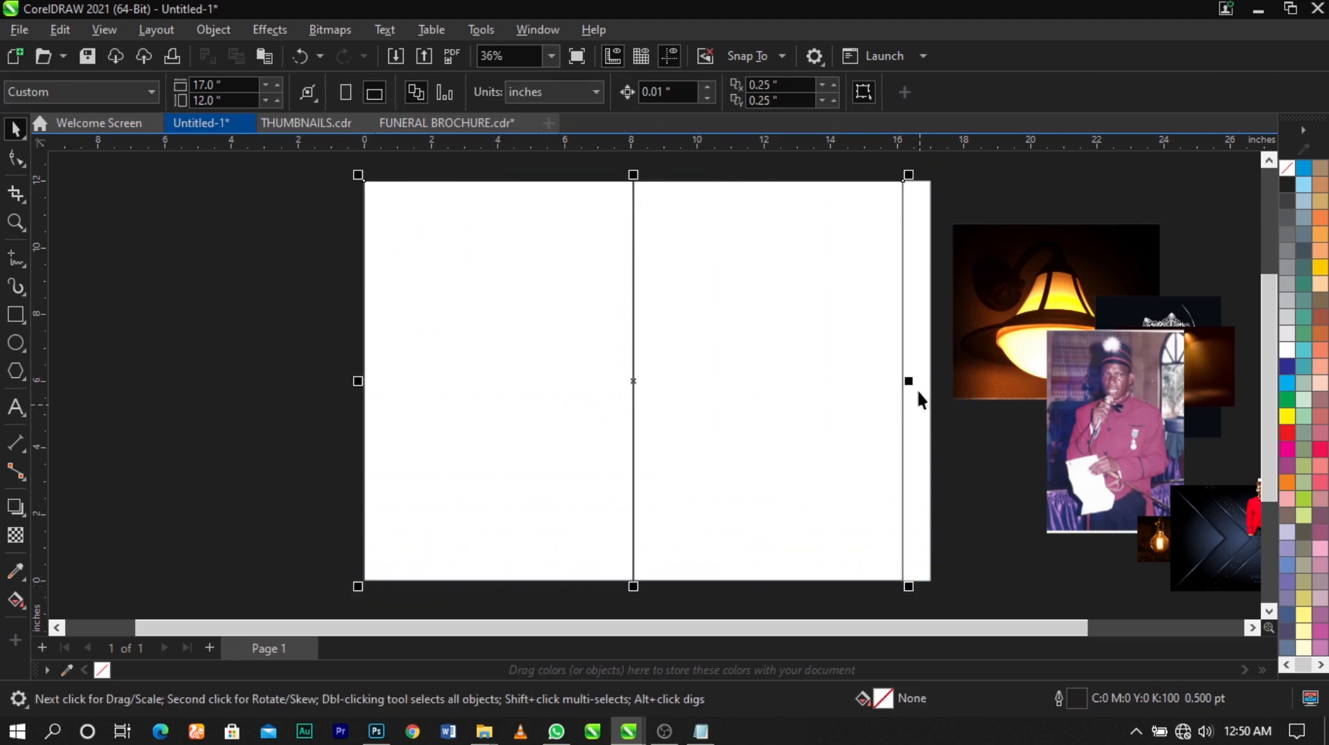
{"action": "scroll", "coordinate": [920, 394], "scroll_direction": "up", "scroll_amount": 1}
{"action": "scroll", "coordinate": [920, 395], "scroll_direction": "up", "scroll_amount": 1}
{"action": "left_click_drag", "start_coordinate": [866, 391], "coordinate": [988, 409]}
{"action": "scroll", "coordinate": [928, 309], "scroll_direction": "down", "scroll_amount": 2}
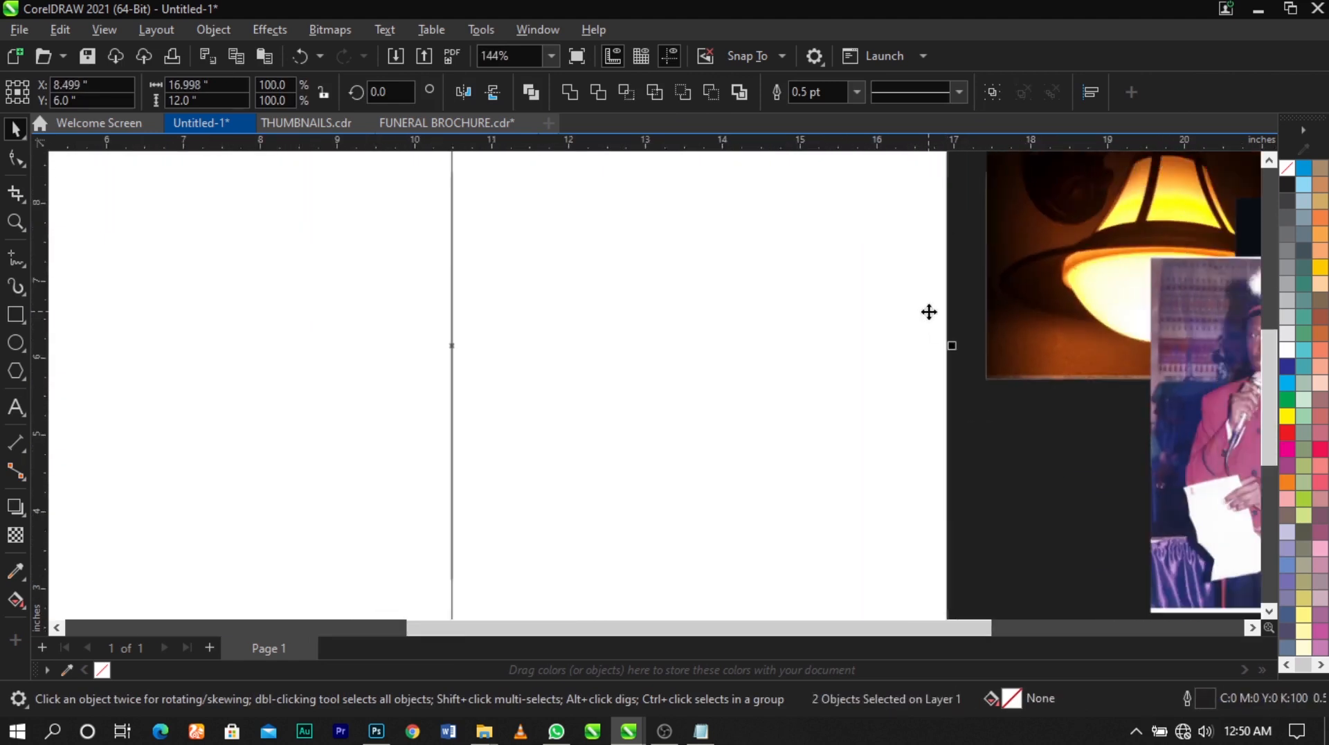
{"action": "scroll", "coordinate": [927, 309], "scroll_direction": "down", "scroll_amount": 1}
Draw a small rectangle about 1.43 by 1.65 inches in the upper part of the left panel
{"action": "key", "text": "z"}
{"action": "left_click_drag", "start_coordinate": [492, 166], "coordinate": [976, 496]}
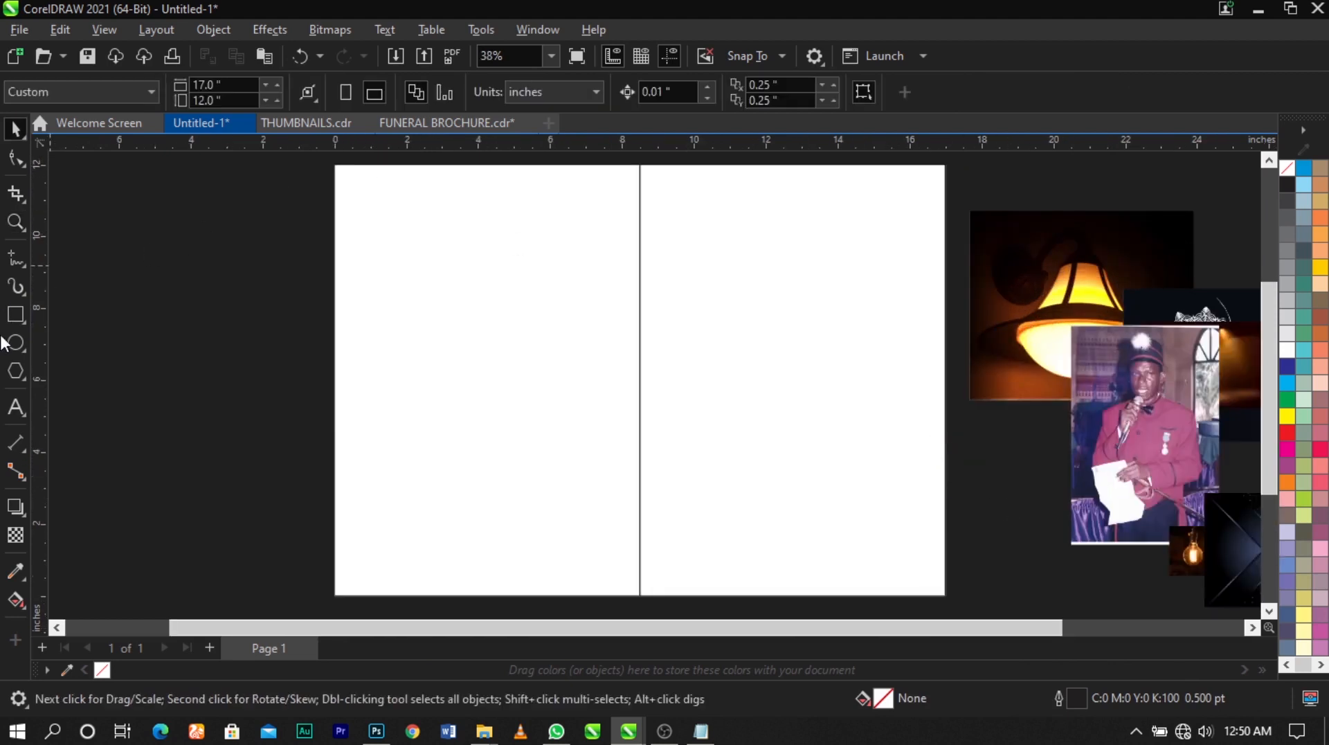
{"action": "left_click", "coordinate": [17, 314]}
{"action": "left_click_drag", "start_coordinate": [454, 216], "coordinate": [507, 277]}
{"action": "key", "text": "space"}
{"action": "left_click", "coordinate": [276, 238]}
{"action": "left_click", "coordinate": [491, 247]}
Set the small rectangle's size to 0.7 by 0.7 inches
{"action": "left_click", "coordinate": [225, 81]}
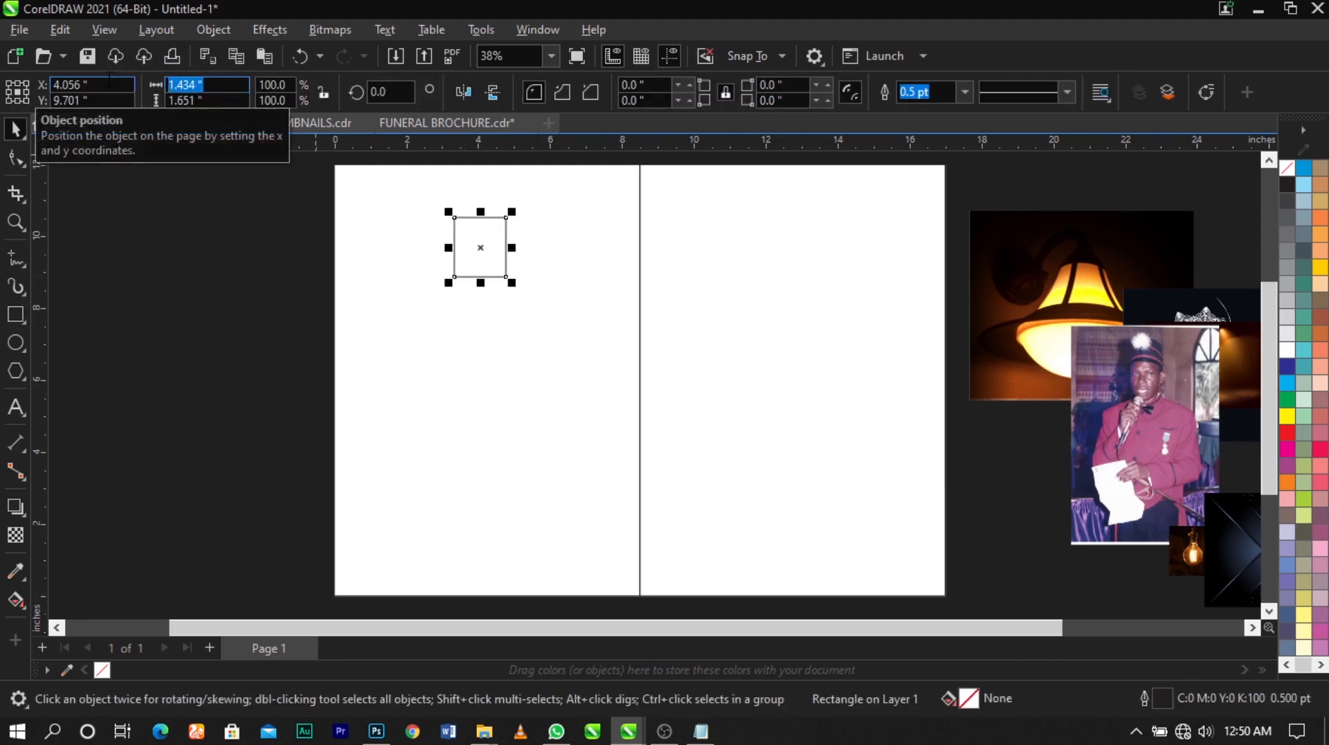
{"action": "type", "text": "0.7"}
{"action": "key", "text": "Tab"}
{"action": "type", "text": "0"}
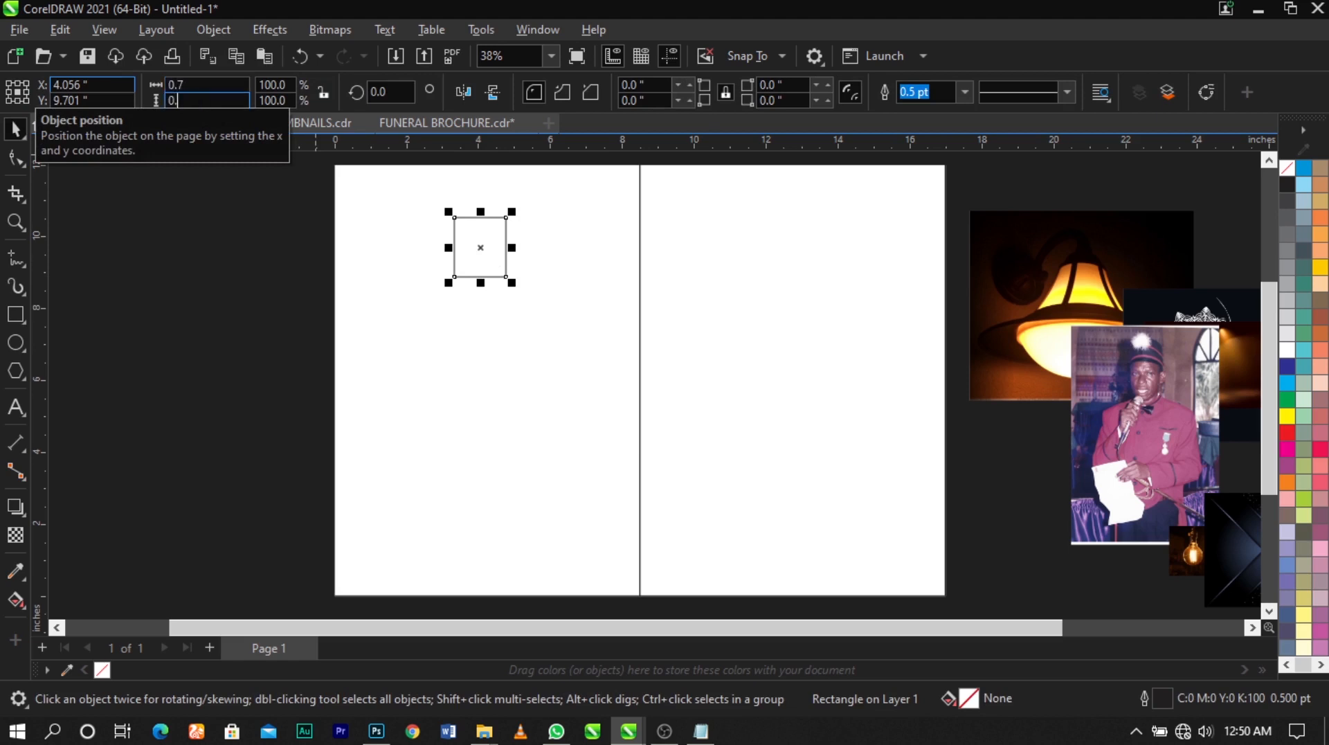
{"action": "key", "text": "Return"}
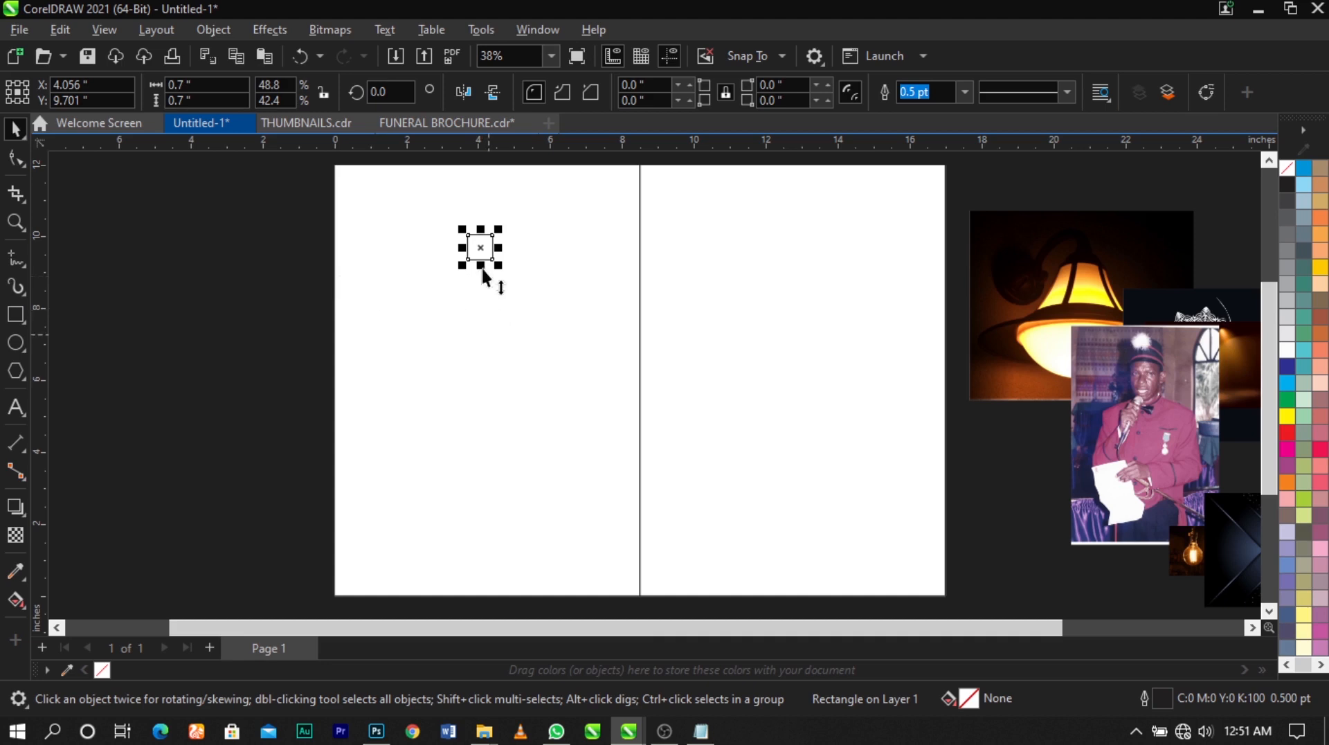
Align the small square to the upper-left corner of the left panel
{"action": "left_click_drag", "start_coordinate": [481, 260], "coordinate": [375, 198]}
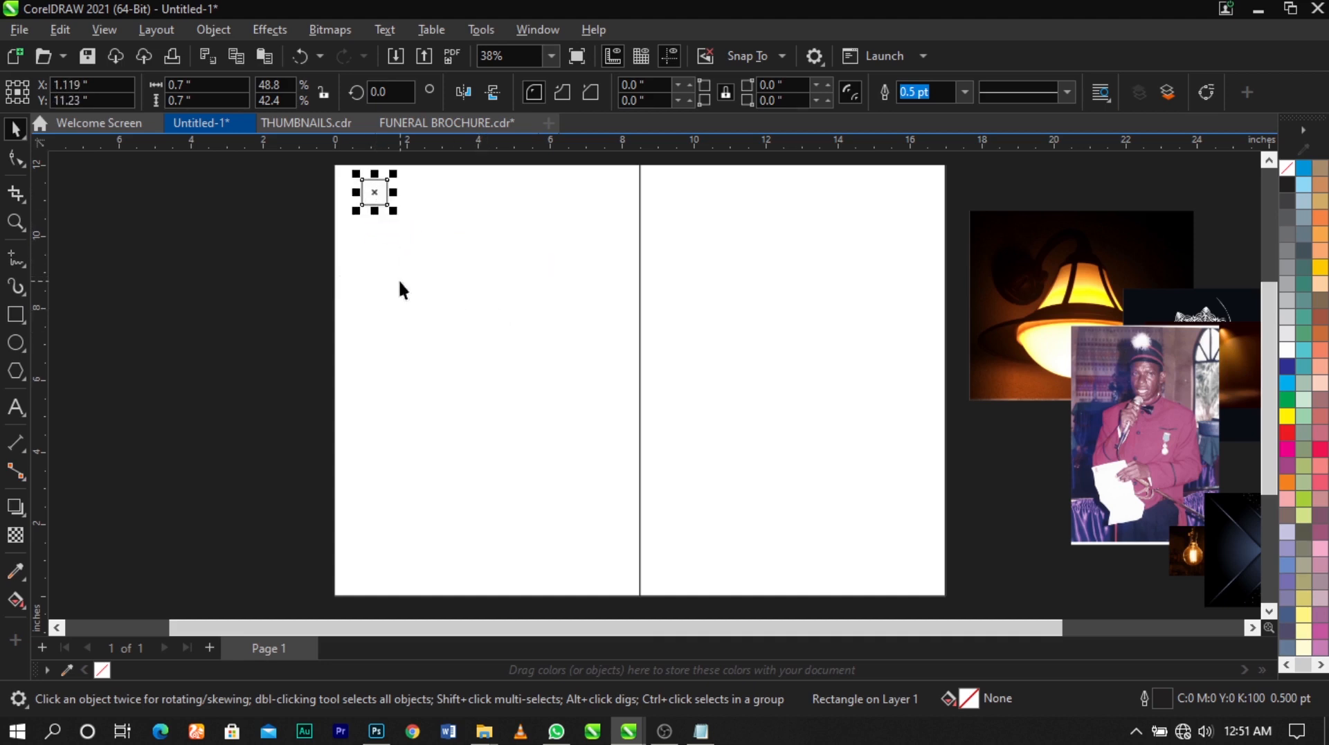
{"action": "left_click", "coordinate": [400, 287], "text": "shift"}
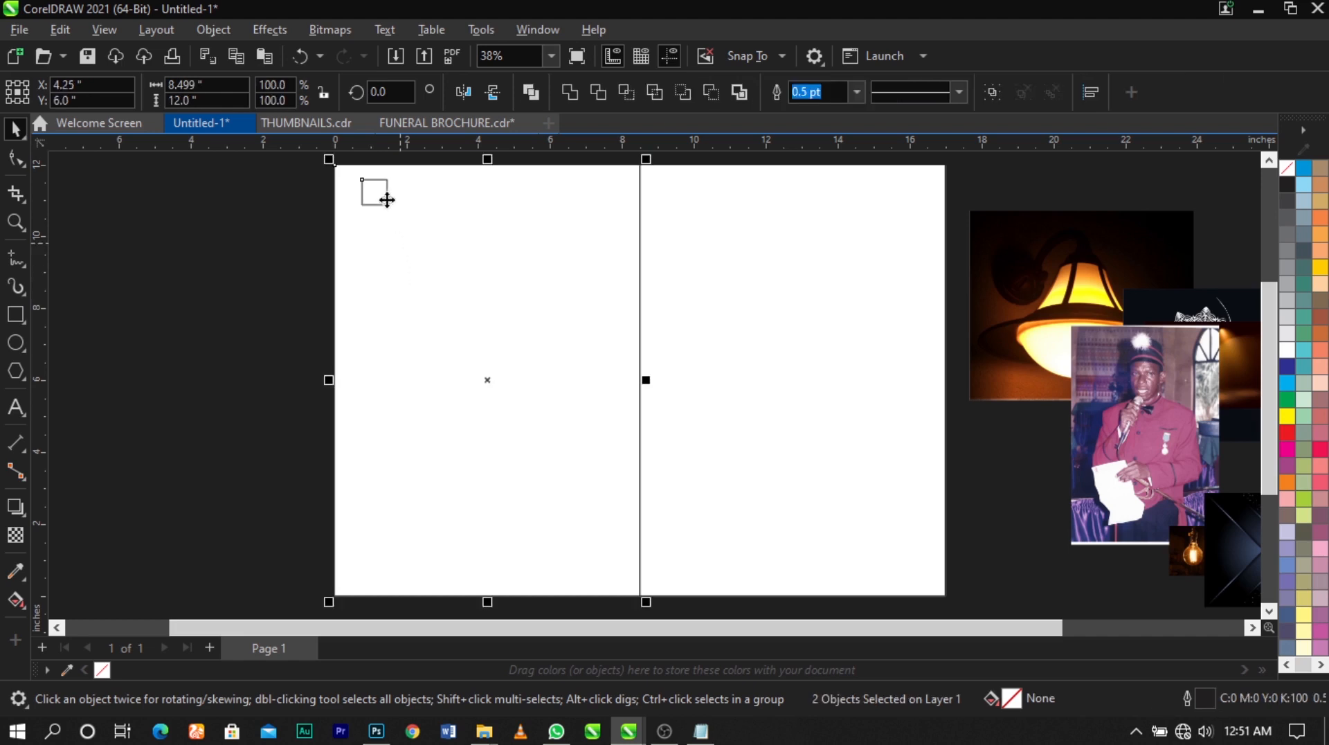
{"action": "left_click", "coordinate": [250, 227]}
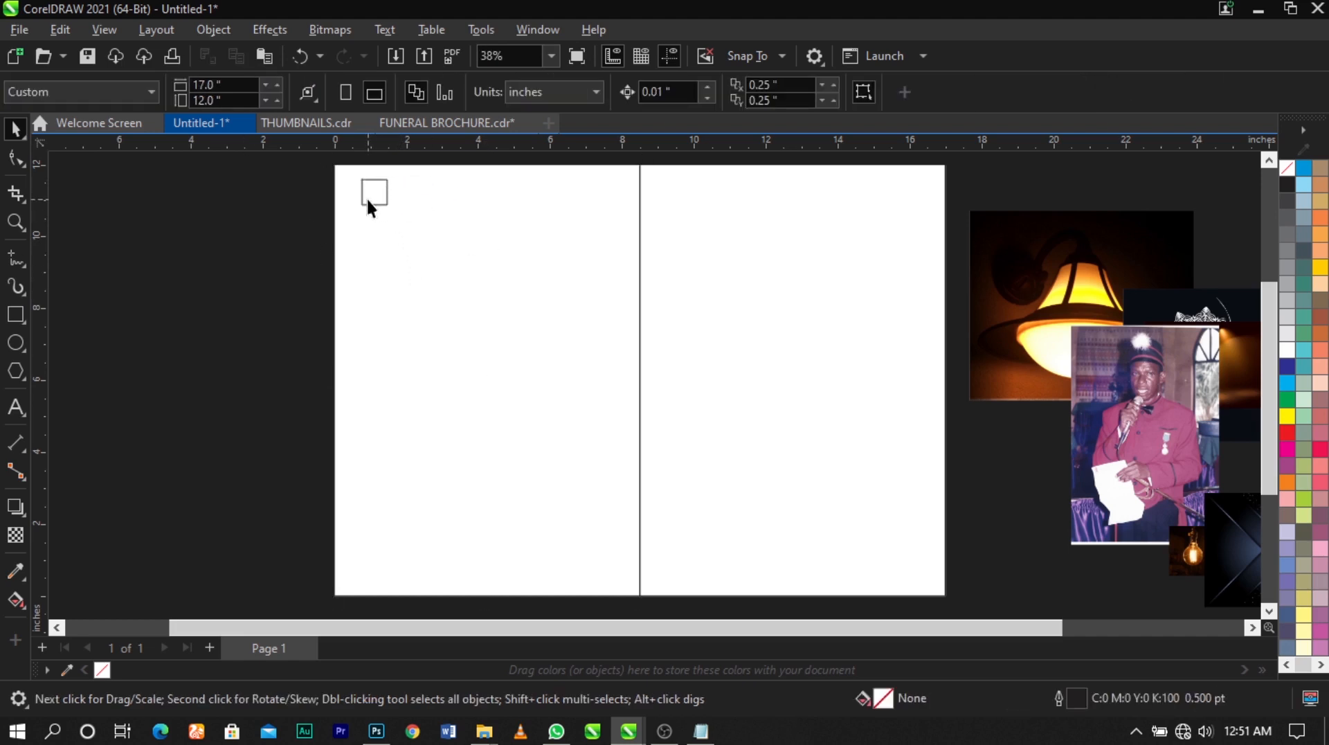
{"action": "left_click", "coordinate": [364, 197]}
{"action": "left_click", "coordinate": [513, 277], "text": "shift"}
{"action": "left_click_drag", "start_coordinate": [556, 261], "coordinate": [567, 312]}
{"action": "key", "text": "ctrl+z"}
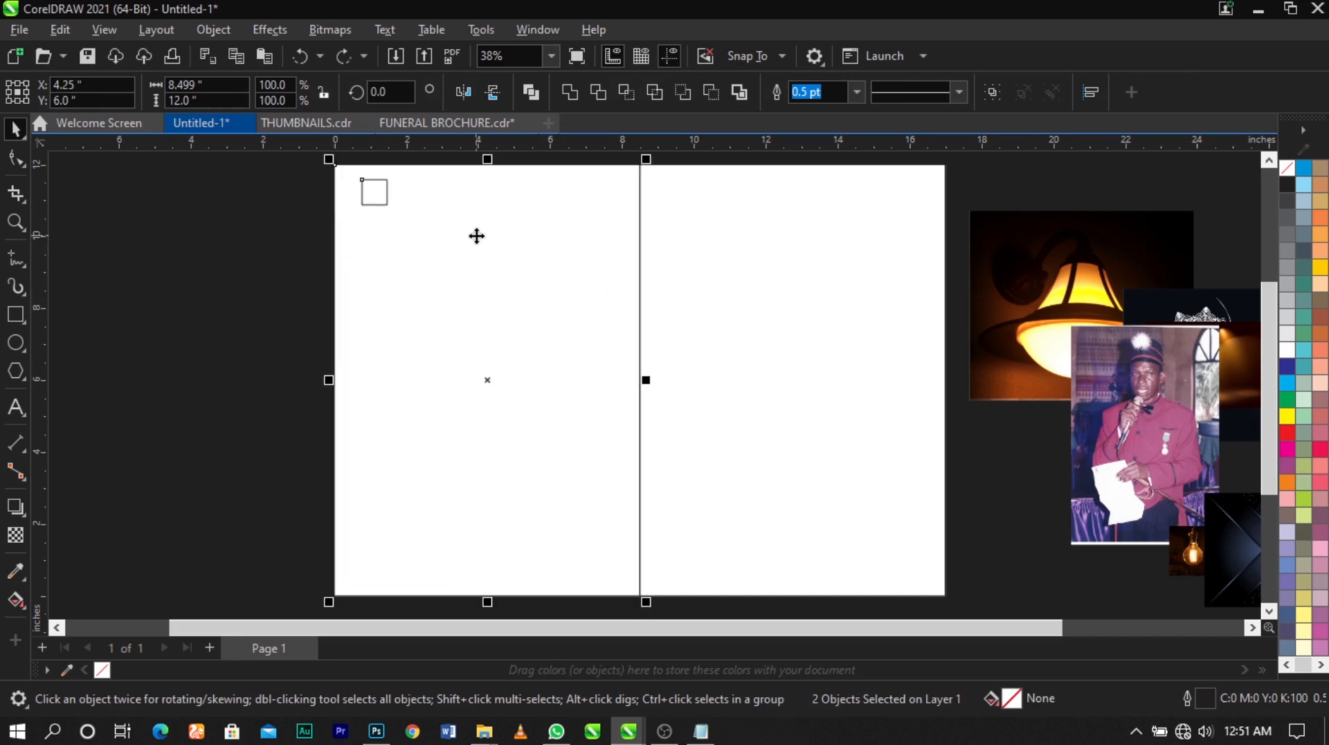
{"action": "key", "text": "t"}
{"action": "key", "text": "l"}
Add a horizontal guideline along the square's lower edge and a vertical guideline along its right edge
{"action": "scroll", "coordinate": [343, 153], "scroll_direction": "up", "scroll_amount": 5}
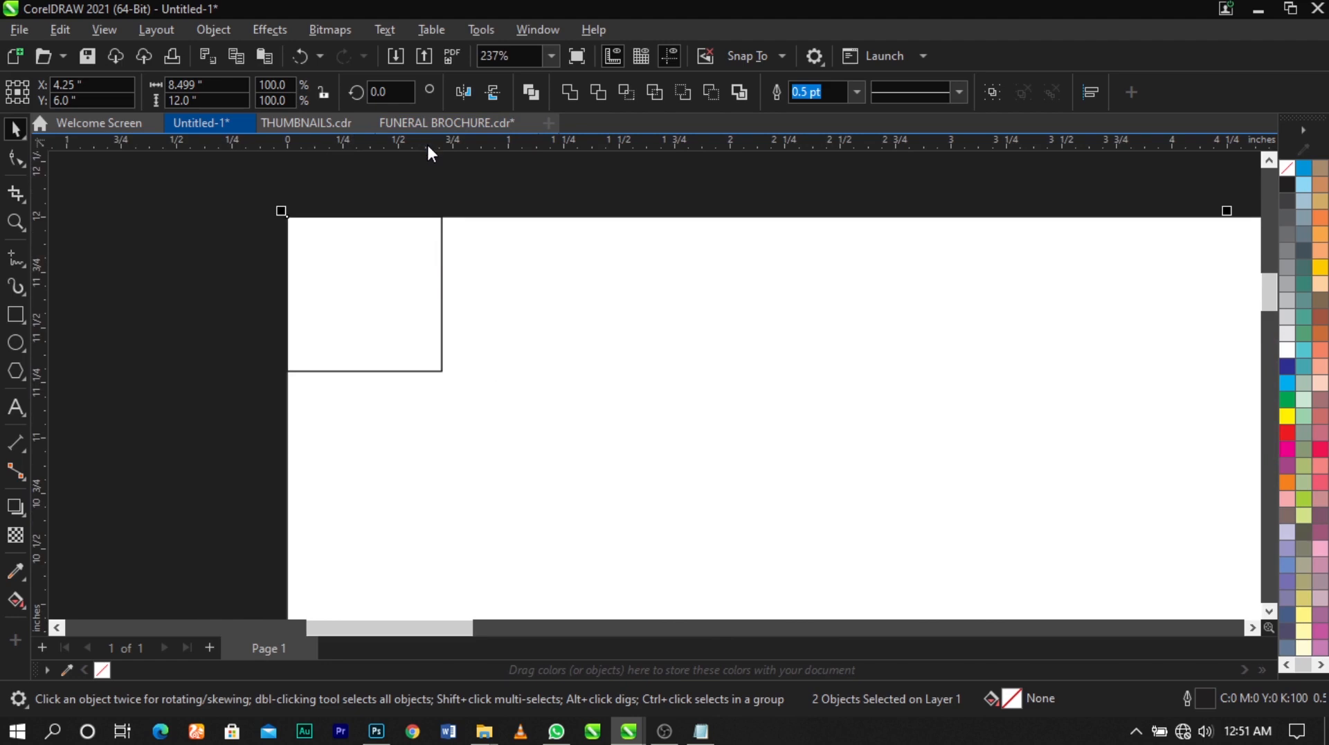
{"action": "left_click_drag", "start_coordinate": [428, 146], "coordinate": [455, 372]}
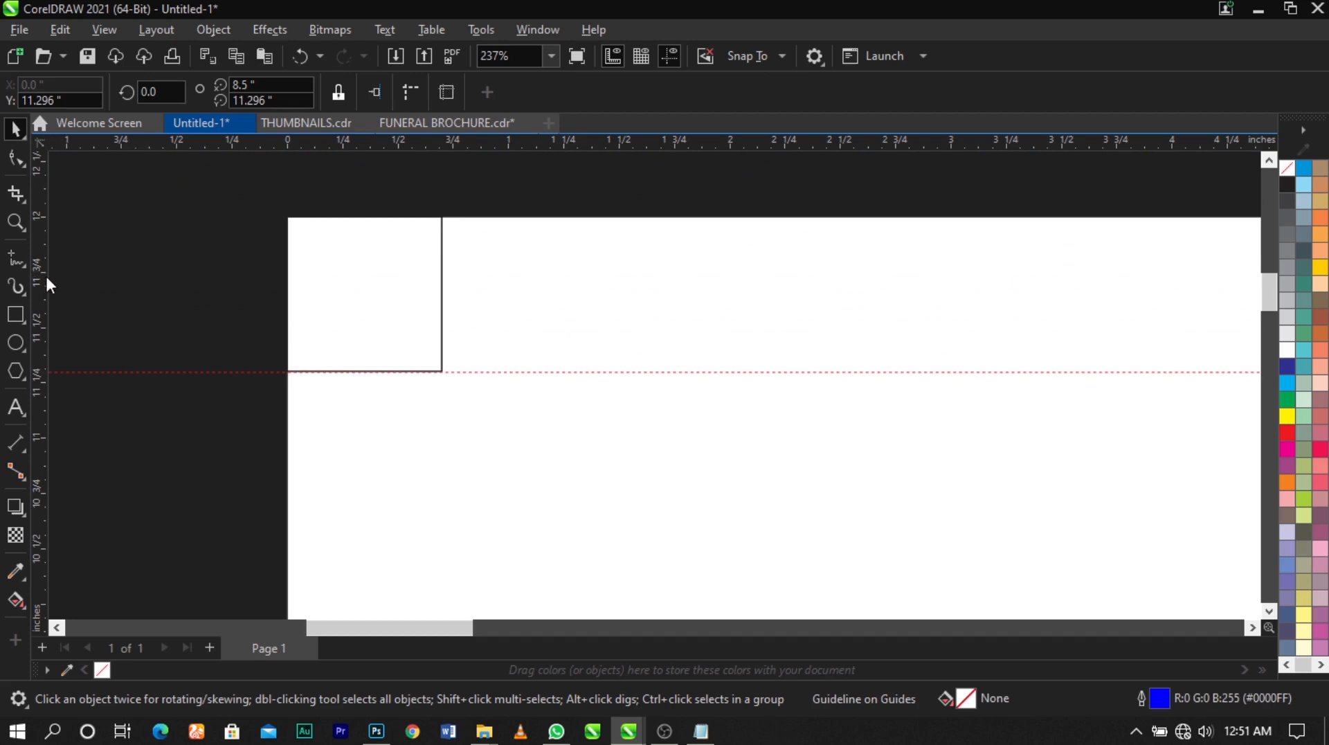
{"action": "left_click_drag", "start_coordinate": [46, 284], "coordinate": [441, 351]}
{"action": "scroll", "coordinate": [496, 281], "scroll_direction": "down", "scroll_amount": 4}
Align the square to the left panel's lower-left corner and add a horizontal guideline along the square's top edge
{"action": "left_click", "coordinate": [477, 274]}
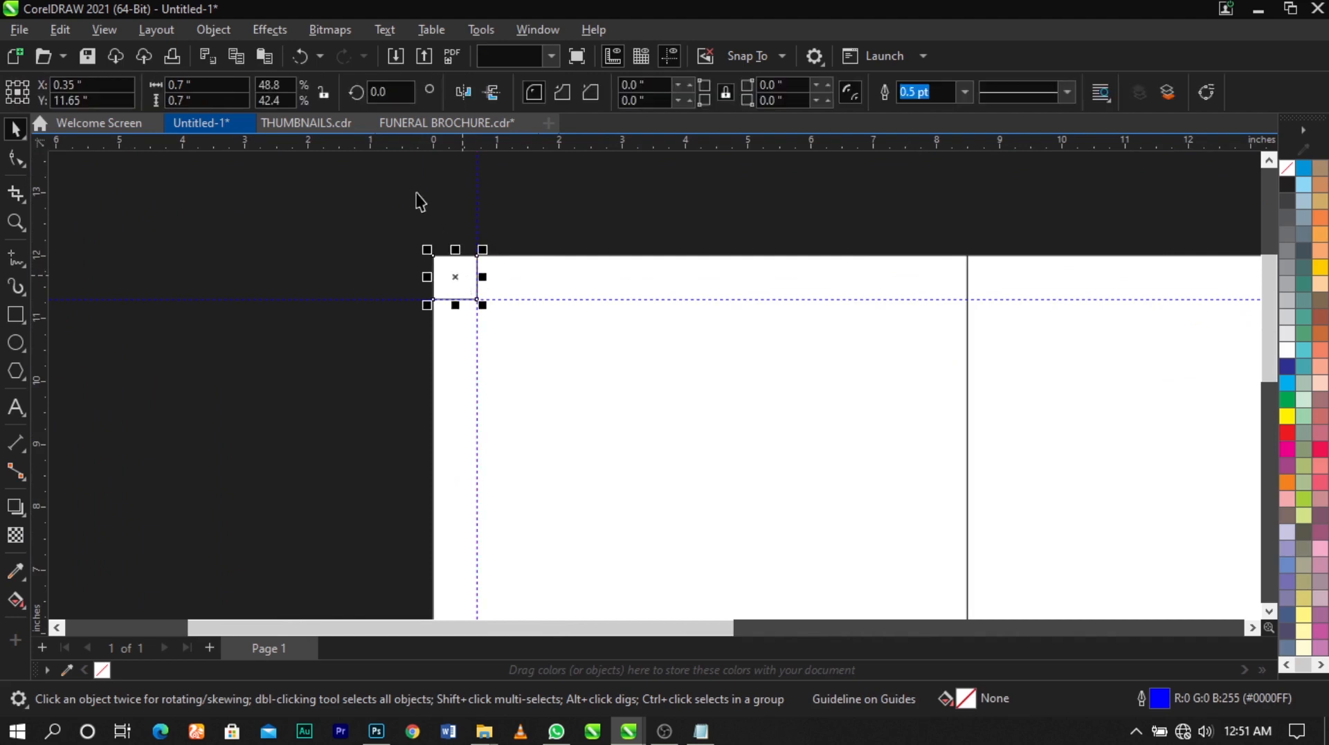
{"action": "scroll", "coordinate": [480, 279], "scroll_direction": "down", "scroll_amount": 2}
{"action": "left_click", "coordinate": [534, 321], "text": "shift"}
{"action": "scroll", "coordinate": [534, 321], "scroll_direction": "down", "scroll_amount": 2}
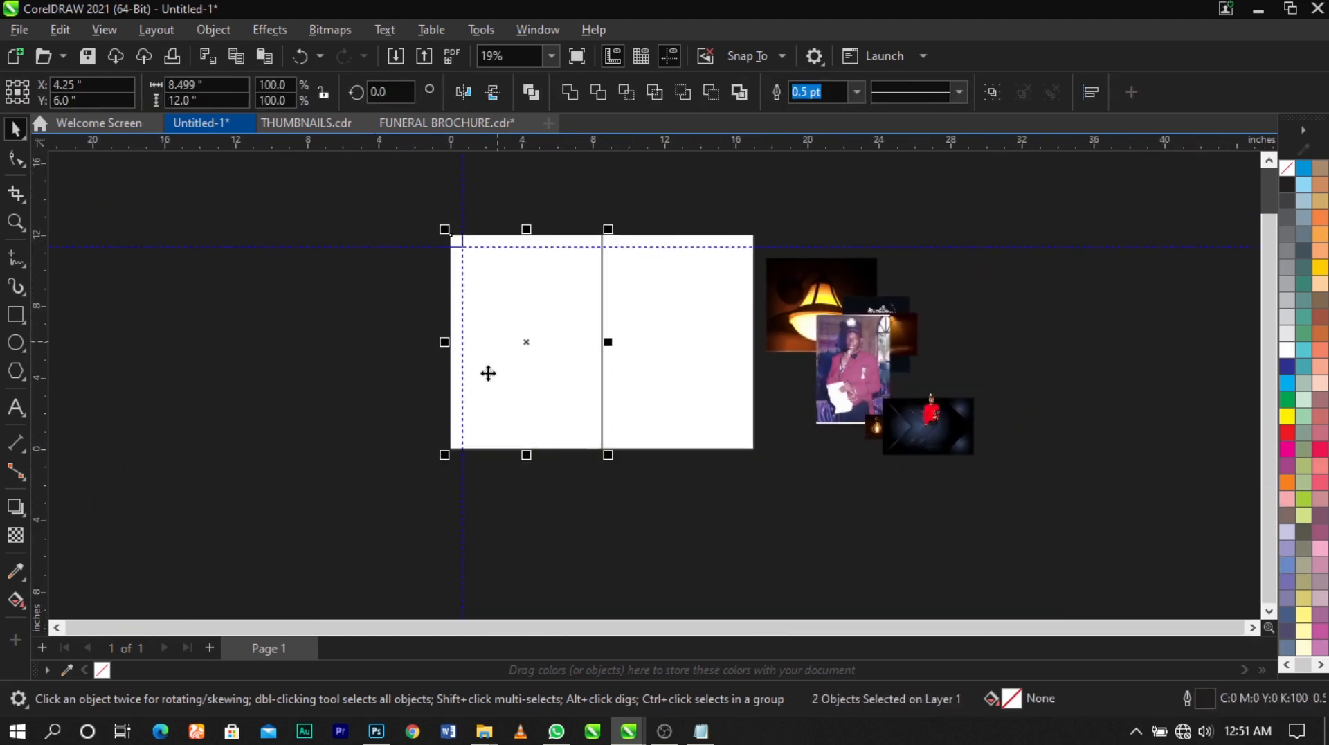
{"action": "scroll", "coordinate": [488, 373], "scroll_direction": "up", "scroll_amount": 1}
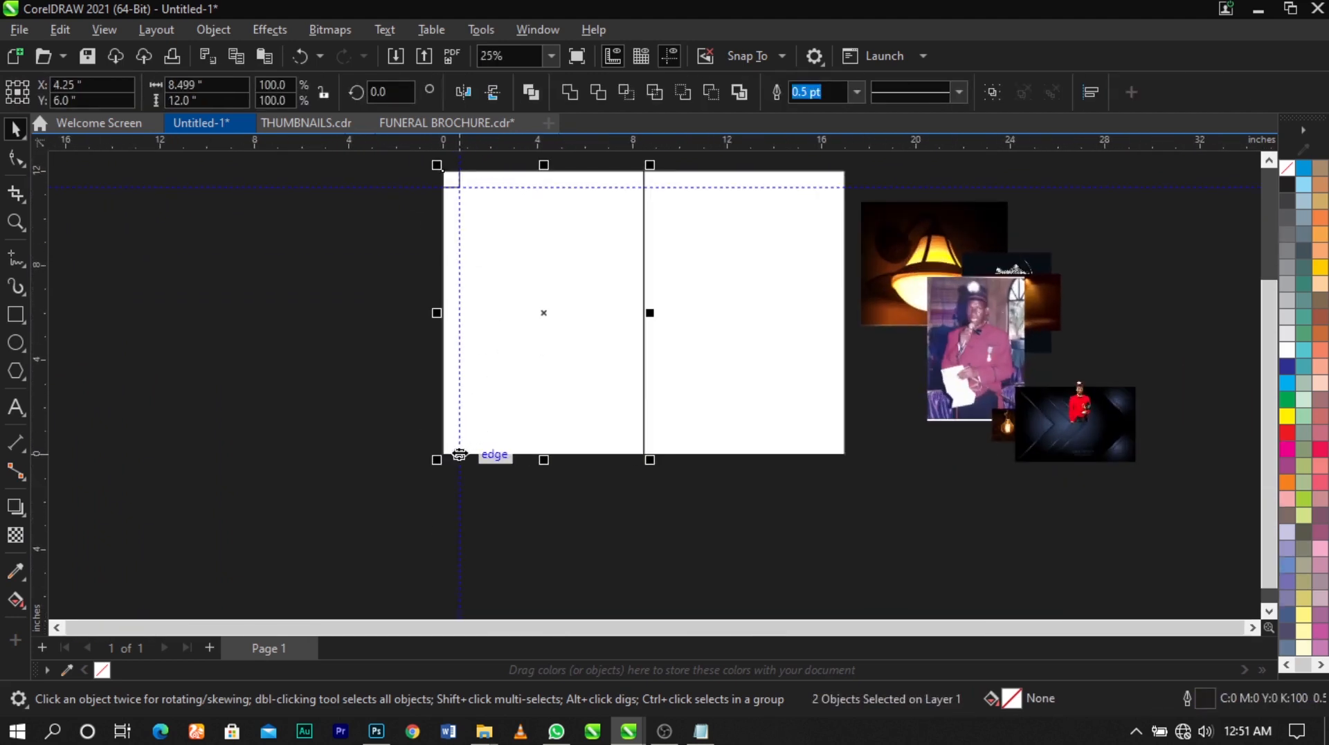
{"action": "scroll", "coordinate": [459, 453], "scroll_direction": "up", "scroll_amount": 3}
{"action": "scroll", "coordinate": [450, 449], "scroll_direction": "up", "scroll_amount": 2}
{"action": "scroll", "coordinate": [449, 445], "scroll_direction": "up", "scroll_amount": 4}
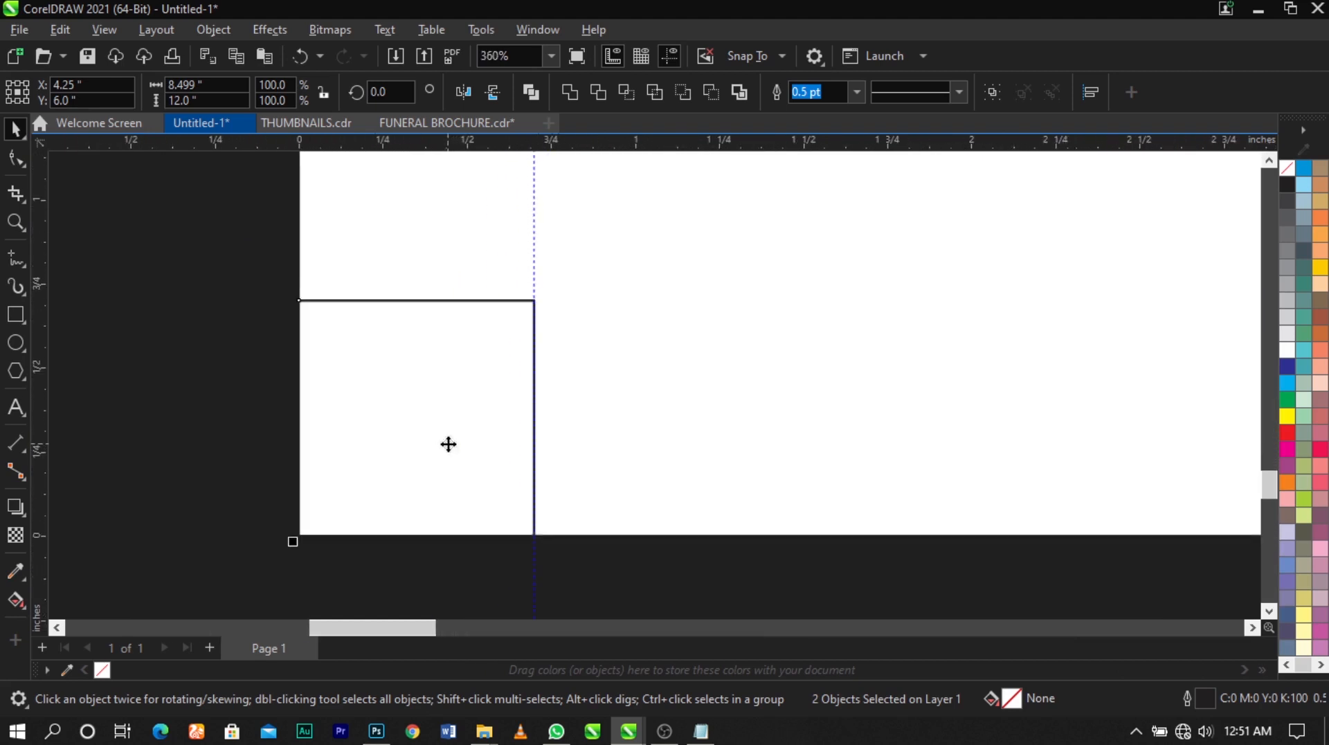
{"action": "left_click_drag", "start_coordinate": [468, 141], "coordinate": [467, 300]}
{"action": "scroll", "coordinate": [451, 318], "scroll_direction": "down", "scroll_amount": 4}
Align the square to the left panel's lower-right corner and add a vertical guideline along the square's left edge
{"action": "left_click_drag", "start_coordinate": [360, 481], "coordinate": [551, 285]}
{"action": "scroll", "coordinate": [258, 323], "scroll_direction": "down", "scroll_amount": 2}
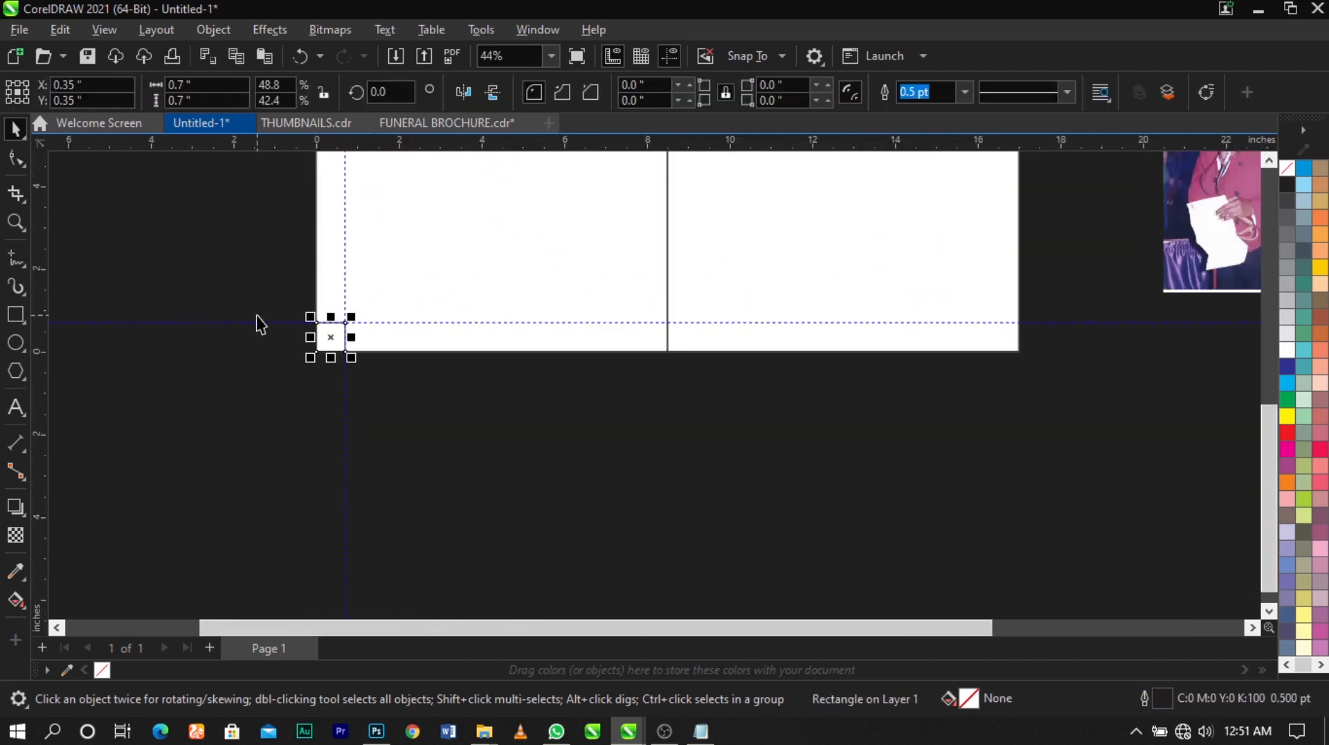
{"action": "left_click_drag", "start_coordinate": [234, 419], "coordinate": [434, 274]}
{"action": "scroll", "coordinate": [323, 346], "scroll_direction": "up", "scroll_amount": 2}
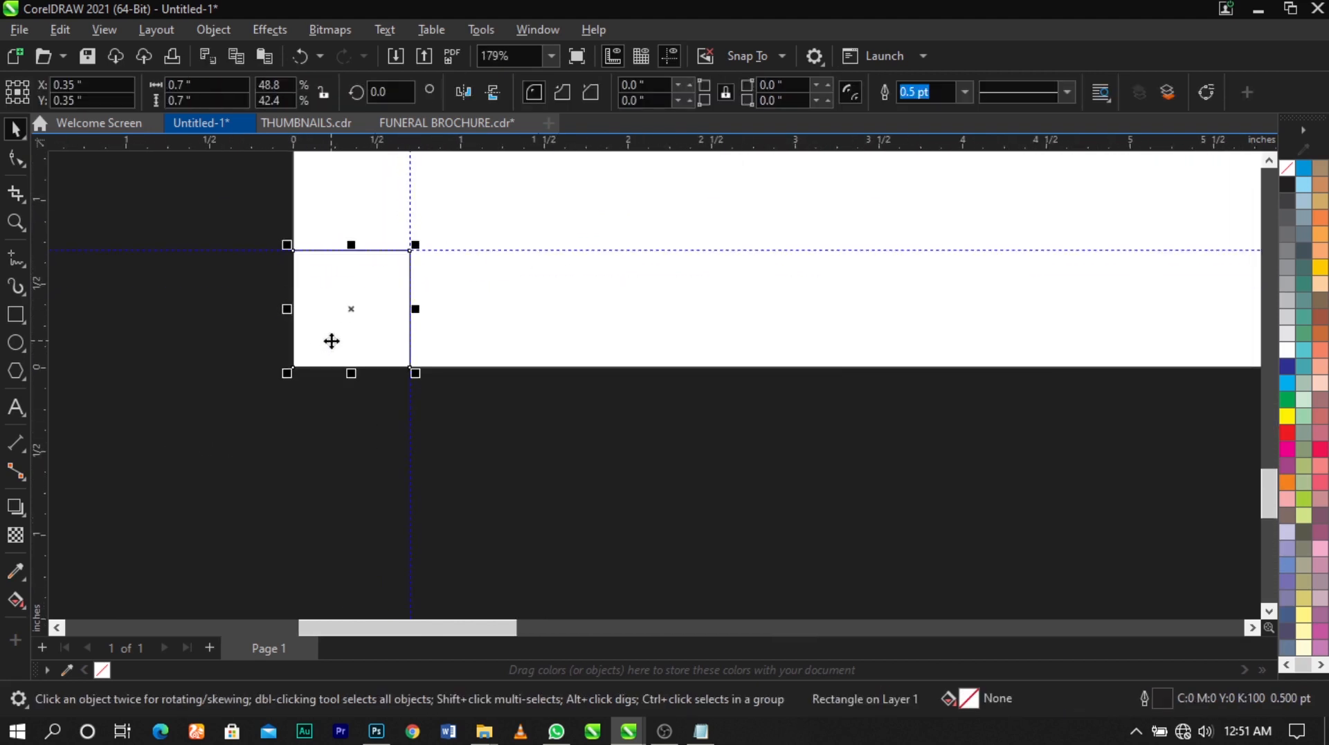
{"action": "scroll", "coordinate": [496, 277], "scroll_direction": "down", "scroll_amount": 2}
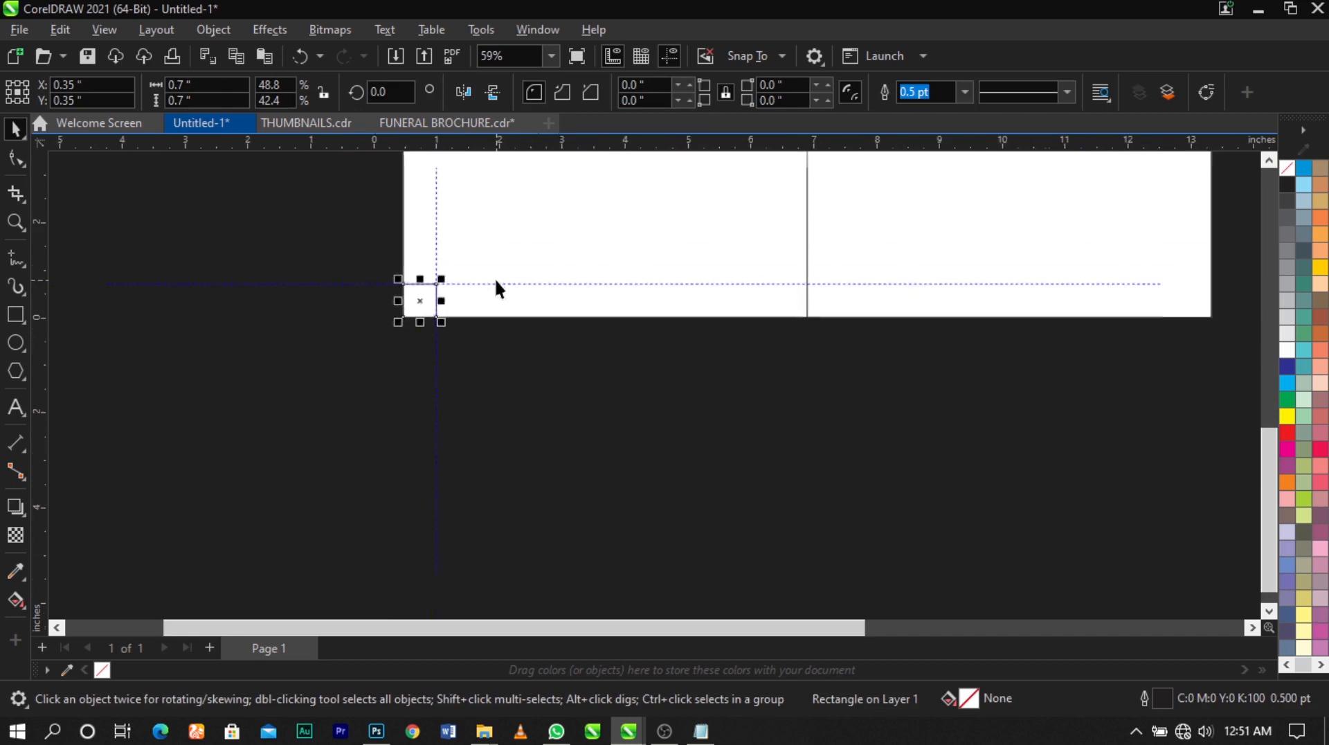
{"action": "left_click", "coordinate": [637, 247], "text": "shift"}
{"action": "scroll", "coordinate": [460, 342], "scroll_direction": "down", "scroll_amount": 1}
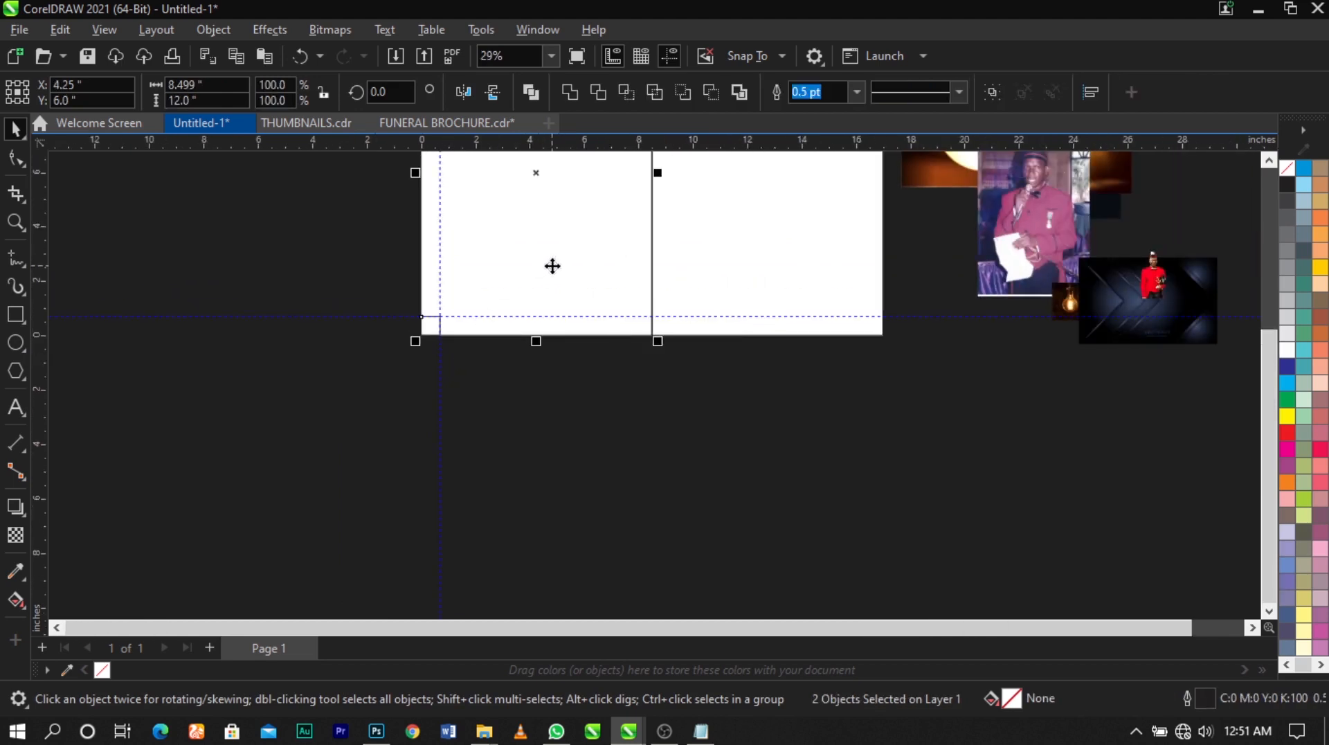
{"action": "scroll", "coordinate": [633, 316], "scroll_direction": "up", "scroll_amount": 5}
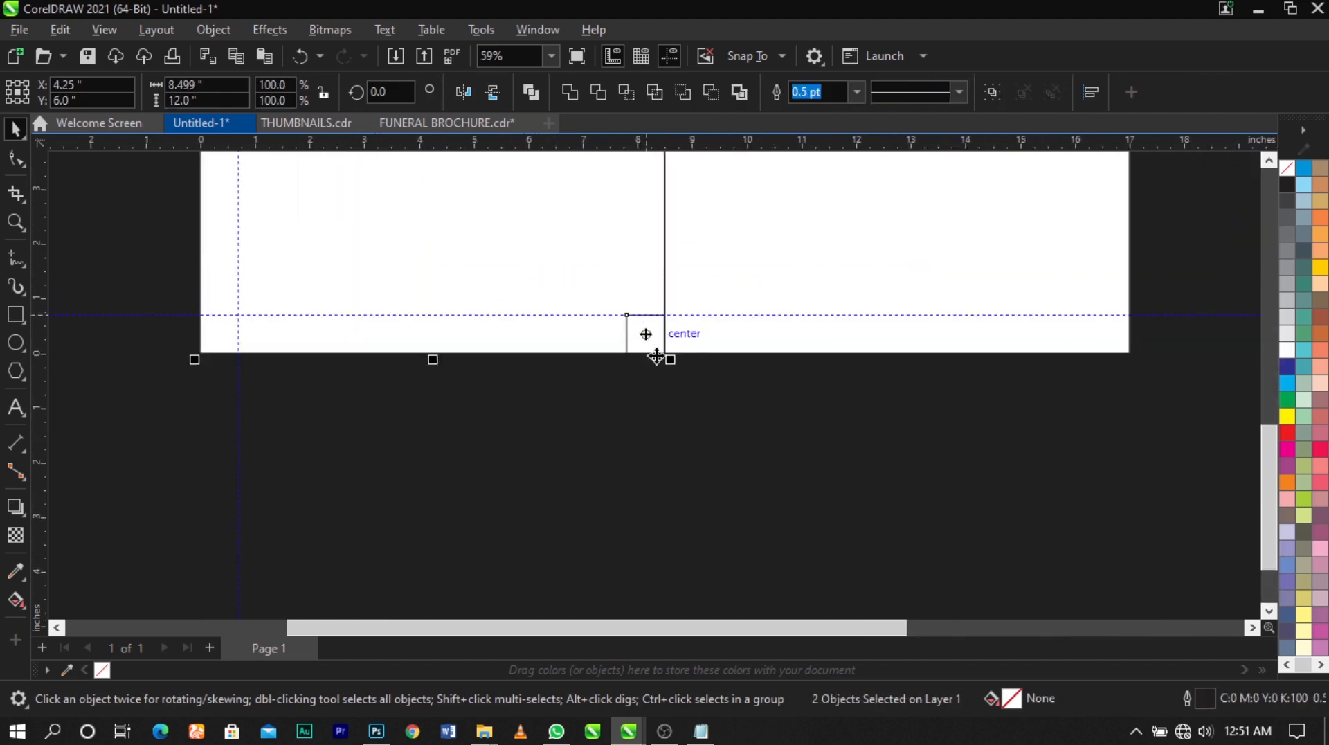
{"action": "left_click_drag", "start_coordinate": [40, 348], "coordinate": [789, 178]}
{"action": "scroll", "coordinate": [459, 327], "scroll_direction": "down", "scroll_amount": 1}
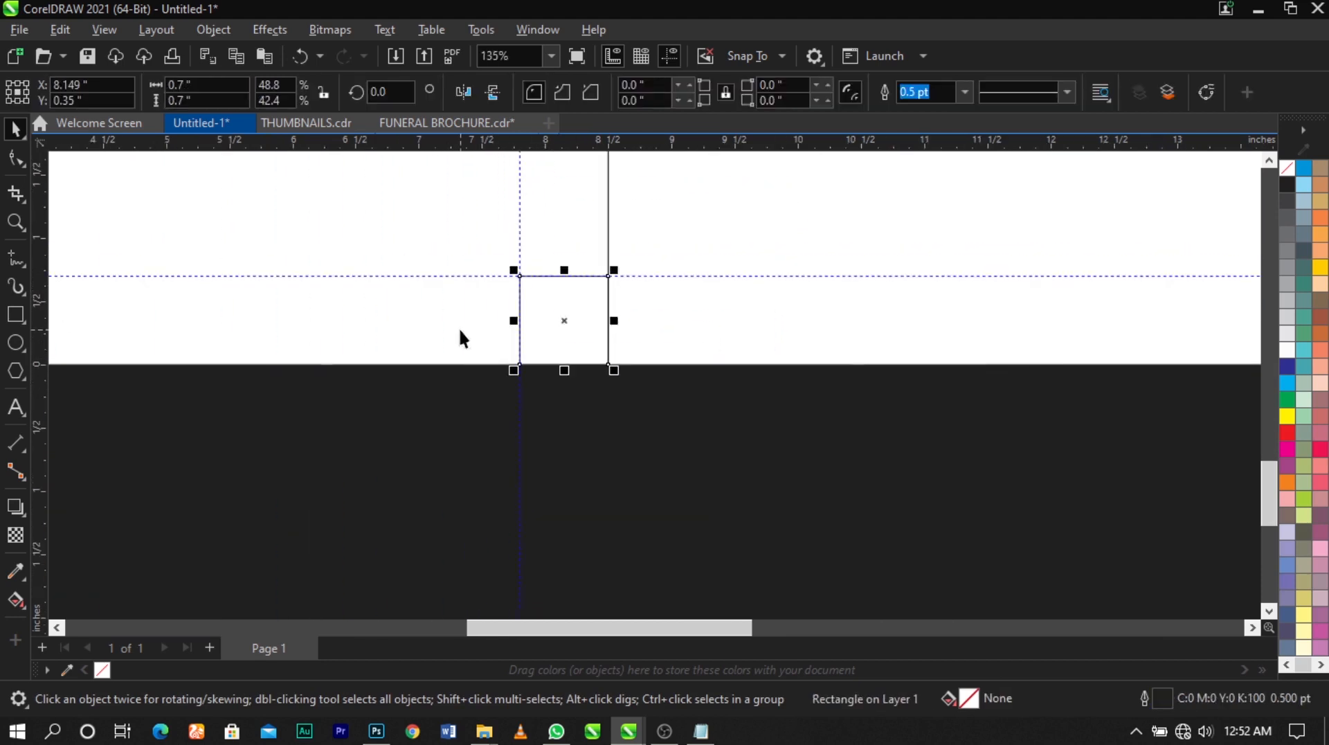
Align the square with the left edge of the right panel, in its lower-left corner
{"action": "scroll", "coordinate": [459, 327], "scroll_direction": "down", "scroll_amount": 3}
{"action": "scroll", "coordinate": [588, 336], "scroll_direction": "down", "scroll_amount": 2}
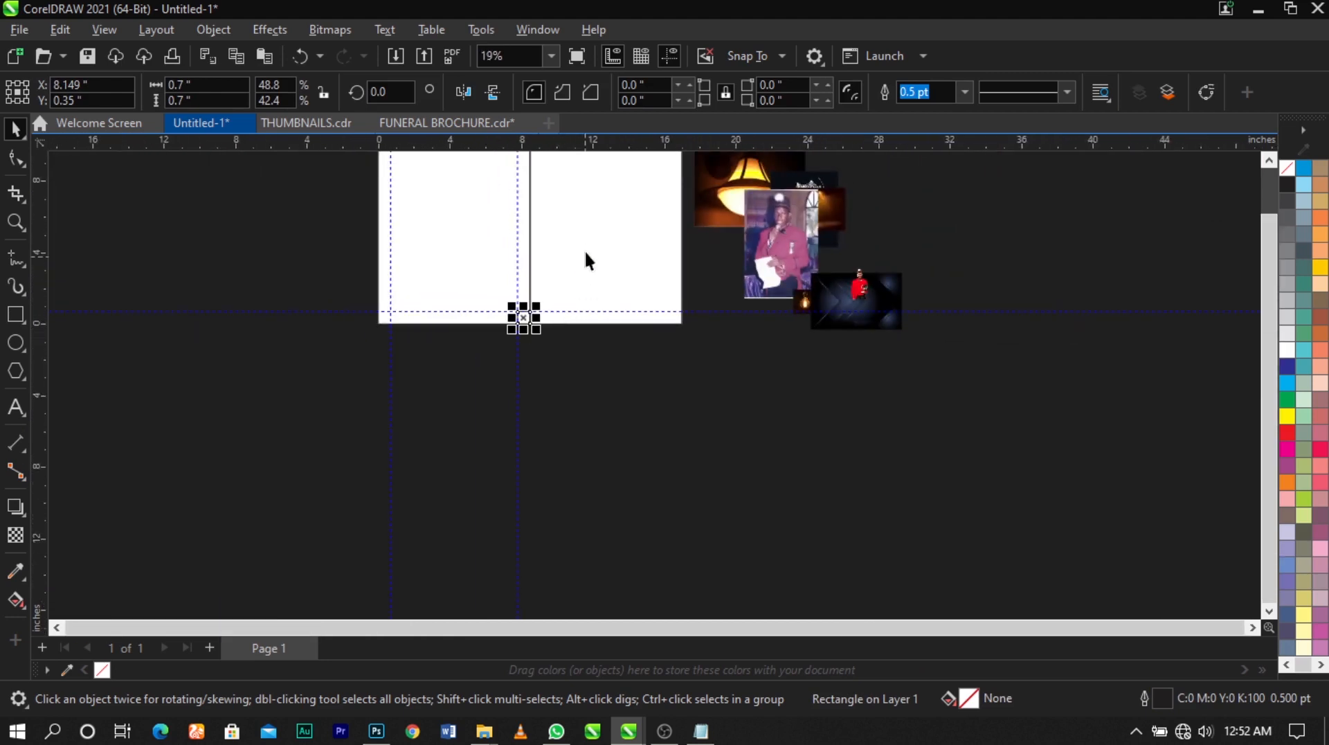
{"action": "scroll", "coordinate": [571, 239], "scroll_direction": "up", "scroll_amount": 2}
{"action": "left_click_drag", "start_coordinate": [576, 251], "coordinate": [643, 228]}
{"action": "key", "text": "ctrl+z"}
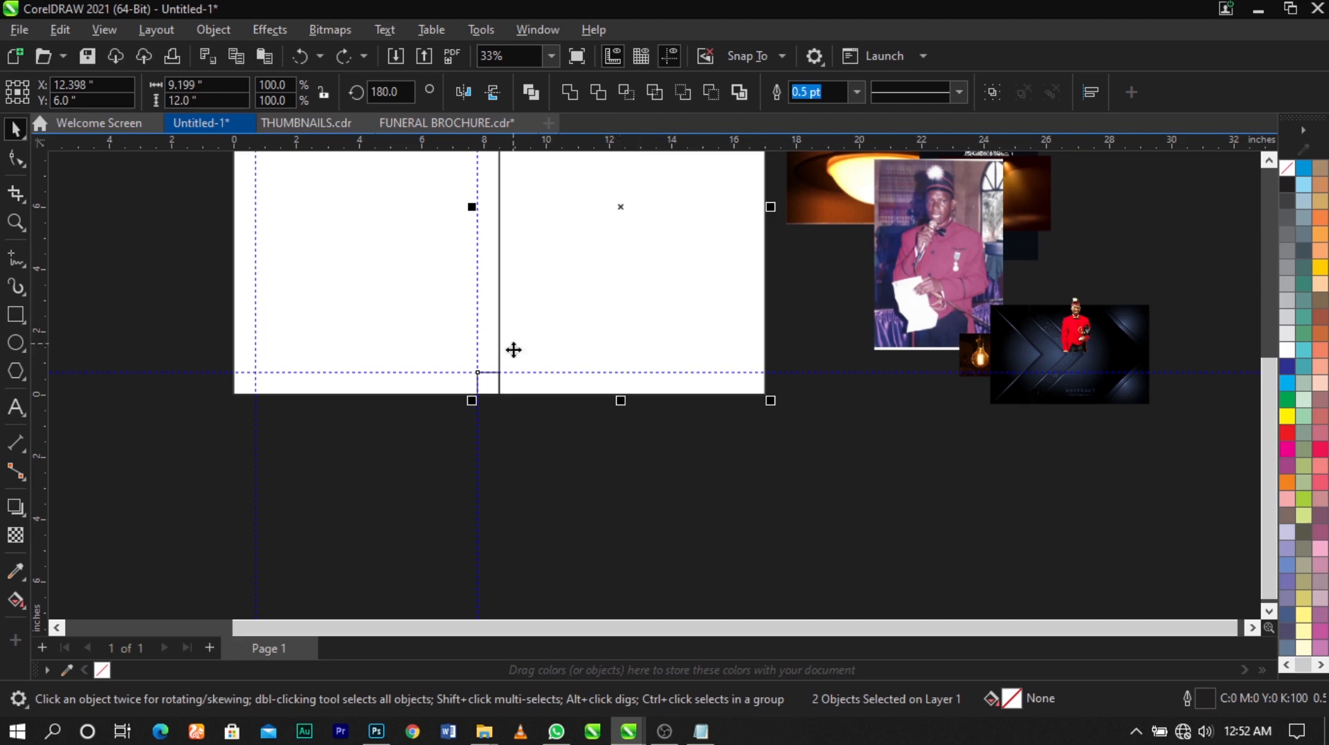
{"action": "scroll", "coordinate": [506, 386], "scroll_direction": "up", "scroll_amount": 3}
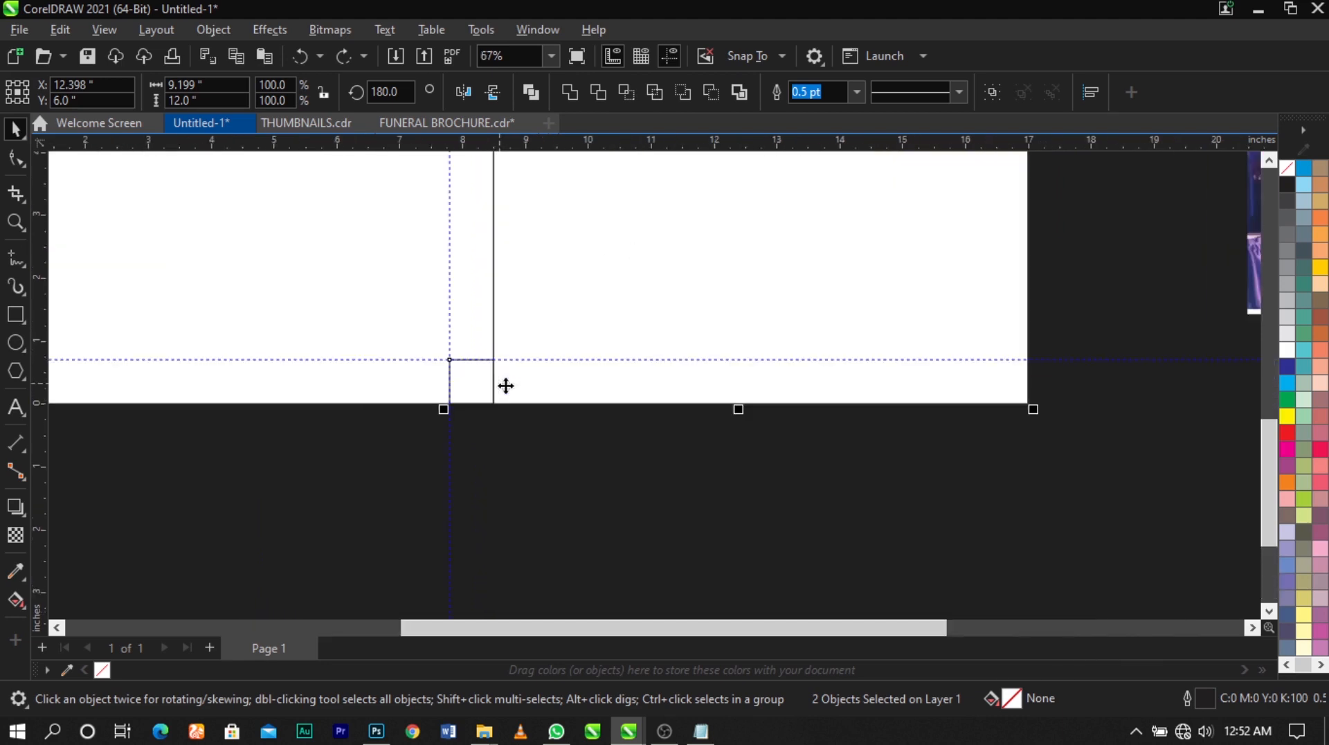
{"action": "key", "text": "l"}
{"action": "scroll", "coordinate": [514, 385], "scroll_direction": "up", "scroll_amount": 2}
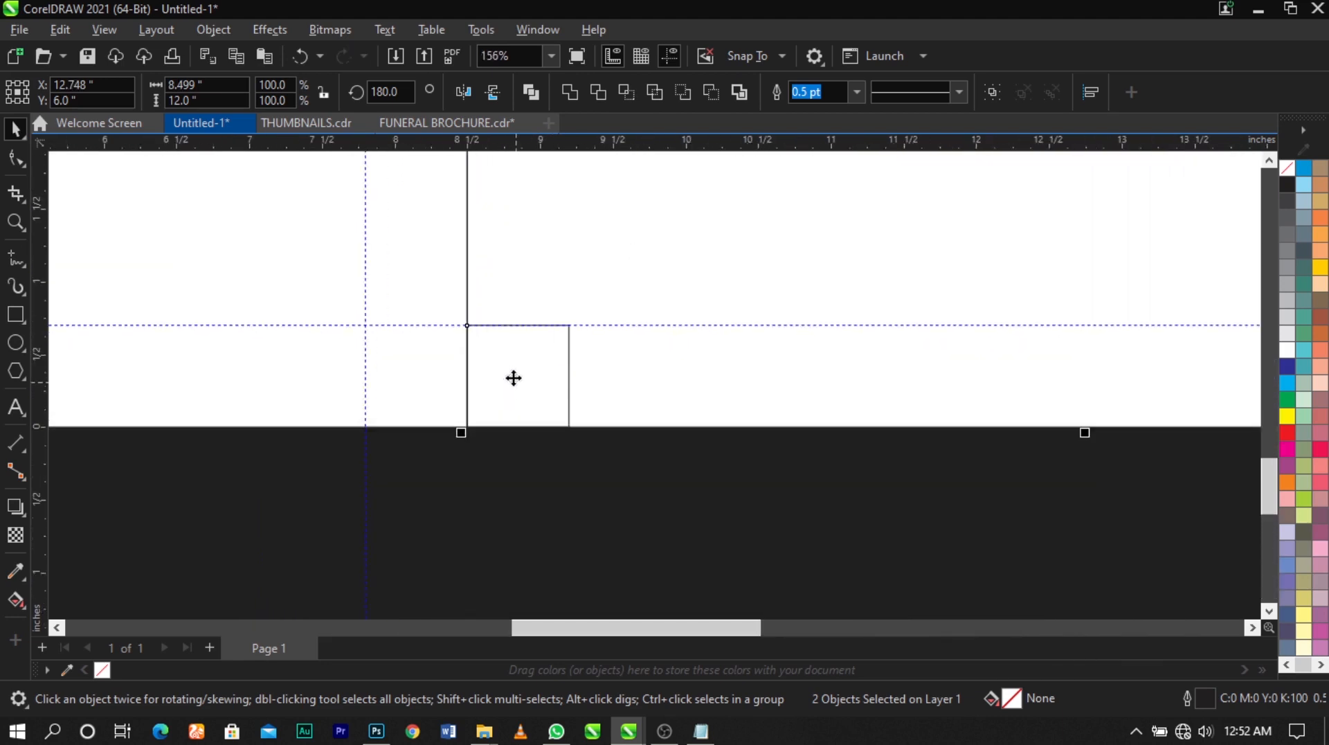
Add a vertical guideline in the right panel and adjust it to sit exactly on the square's right edge
{"action": "left_click_drag", "start_coordinate": [41, 459], "coordinate": [566, 487]}
{"action": "scroll", "coordinate": [550, 388], "scroll_direction": "up", "scroll_amount": 2}
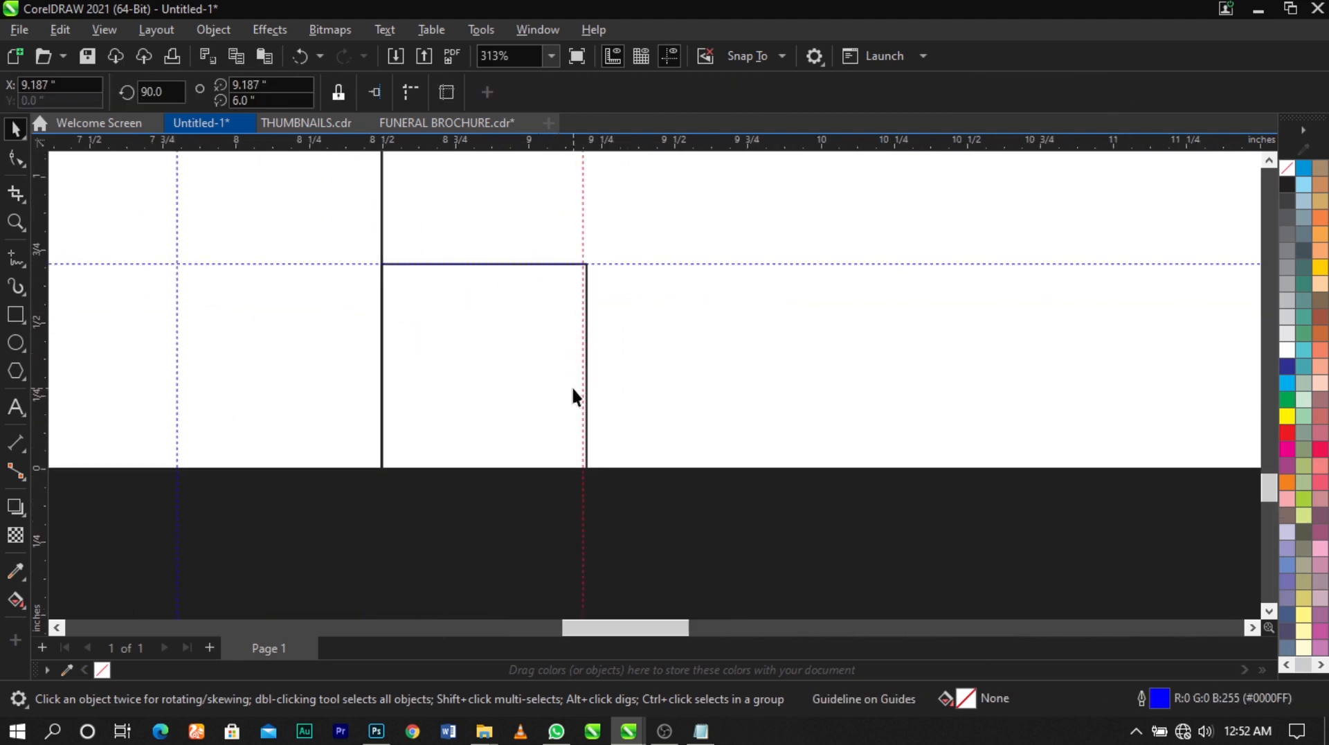
{"action": "left_click_drag", "start_coordinate": [584, 395], "coordinate": [587, 394]}
{"action": "scroll", "coordinate": [528, 352], "scroll_direction": "down", "scroll_amount": 2}
Align the square to the right panel's lower-right corner and add a vertical guideline along the square's left edge, at about 16.3 inches
{"action": "left_click", "coordinate": [515, 350]}
{"action": "scroll", "coordinate": [404, 338], "scroll_direction": "down", "scroll_amount": 3}
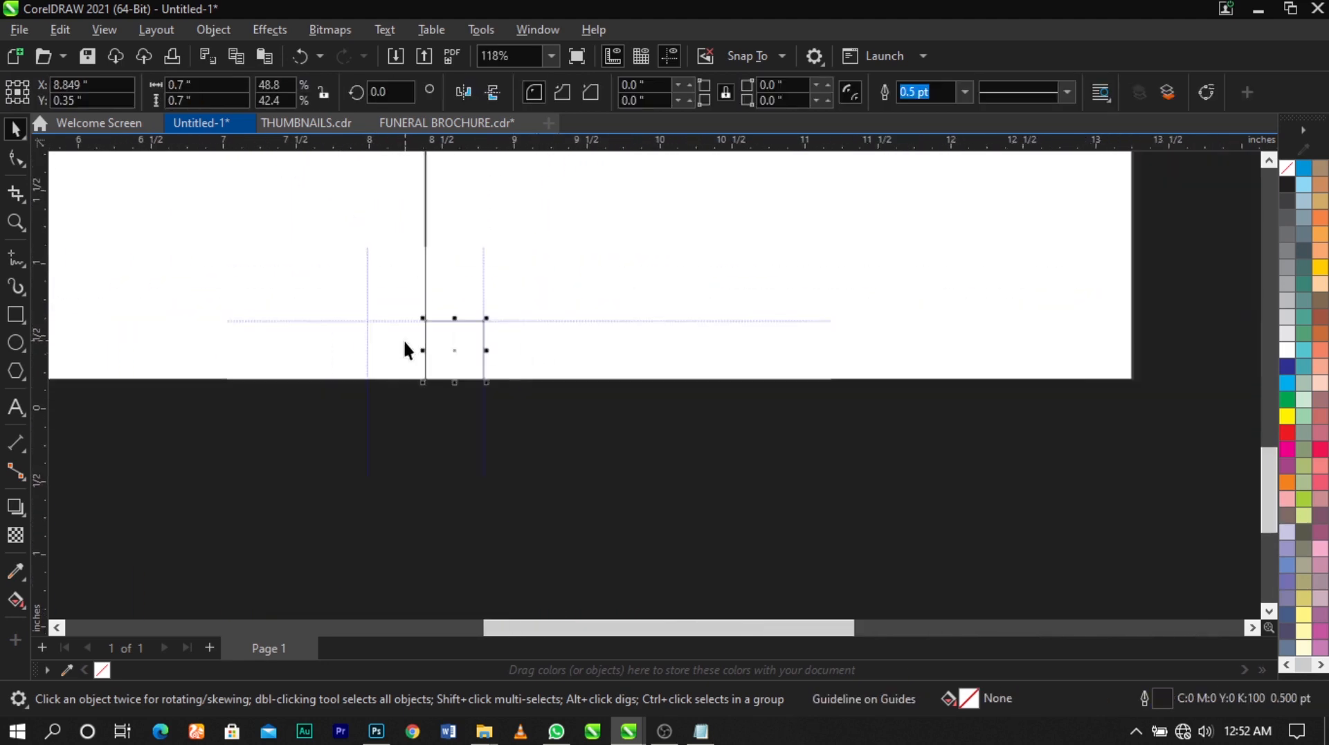
{"action": "scroll", "coordinate": [663, 311], "scroll_direction": "down", "scroll_amount": 2}
{"action": "scroll", "coordinate": [611, 201], "scroll_direction": "up", "scroll_amount": 2}
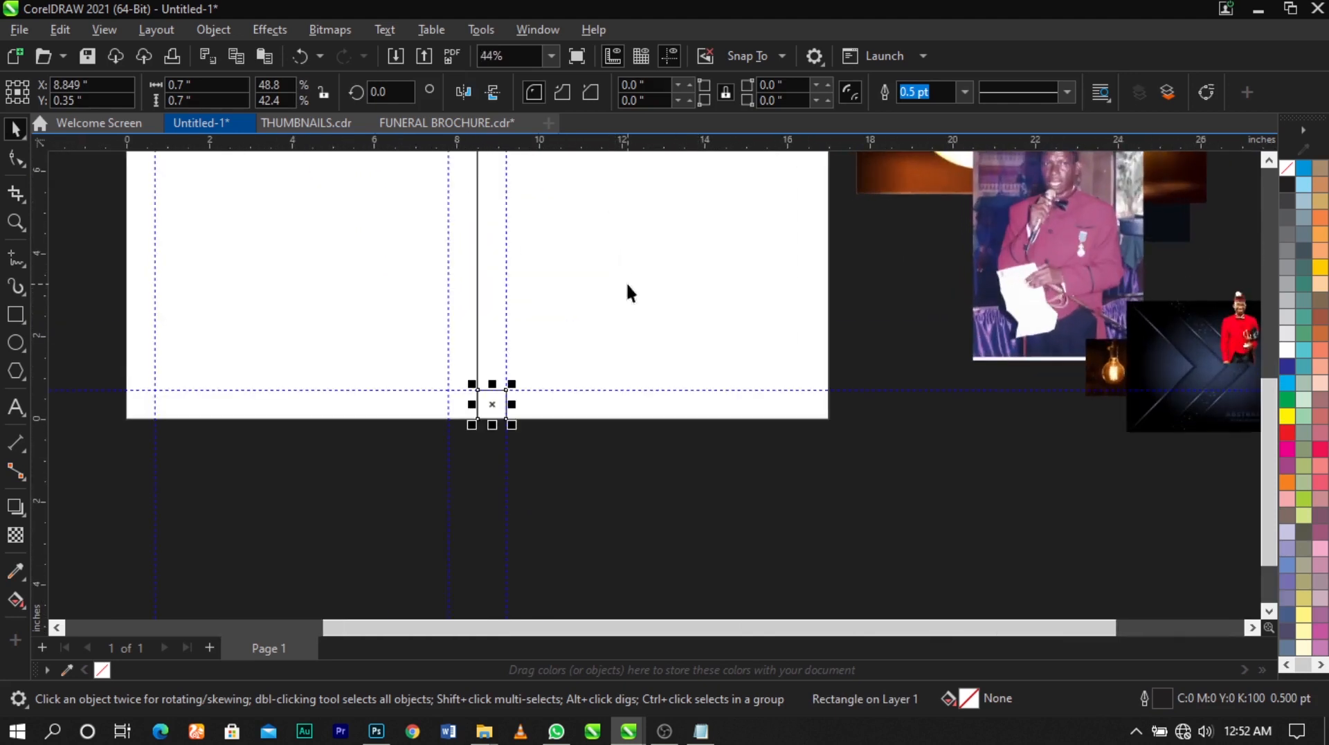
{"action": "left_click", "coordinate": [666, 288], "text": "shift"}
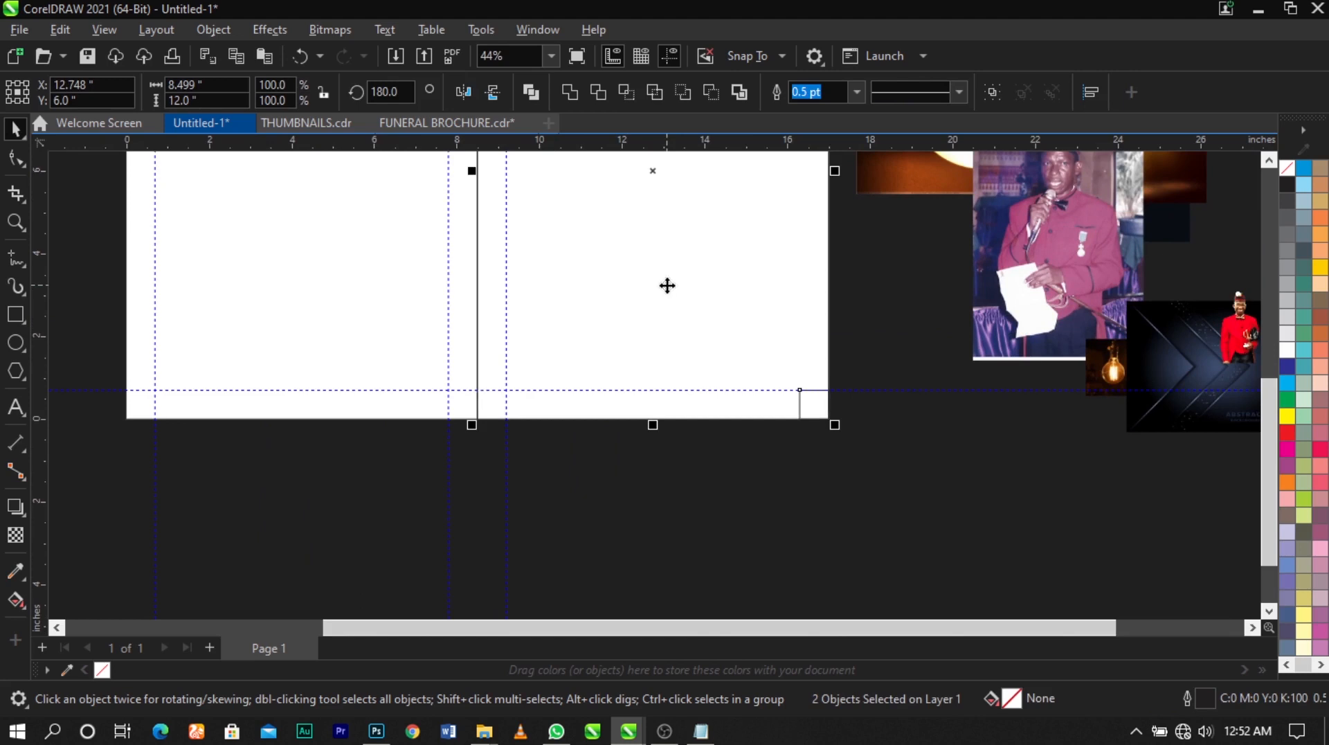
{"action": "scroll", "coordinate": [825, 401], "scroll_direction": "up", "scroll_amount": 3}
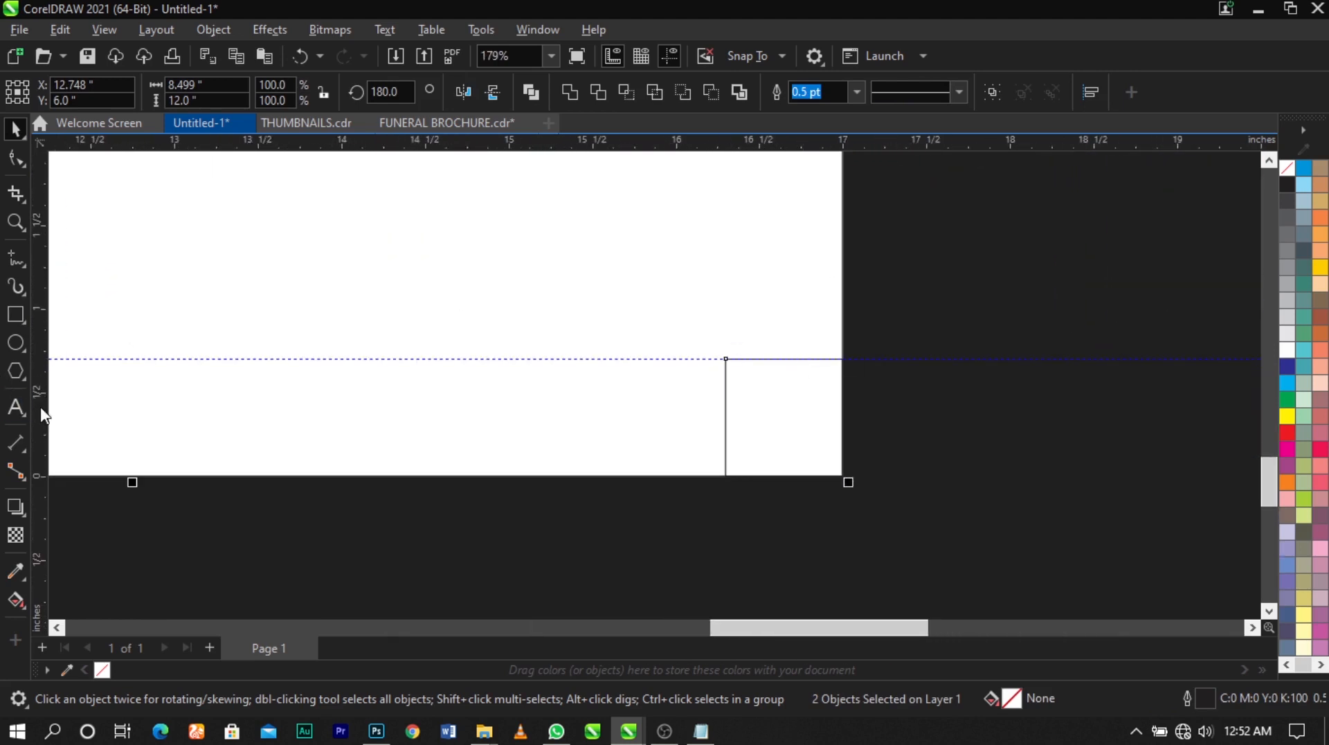
{"action": "left_click_drag", "start_coordinate": [41, 416], "coordinate": [725, 485]}
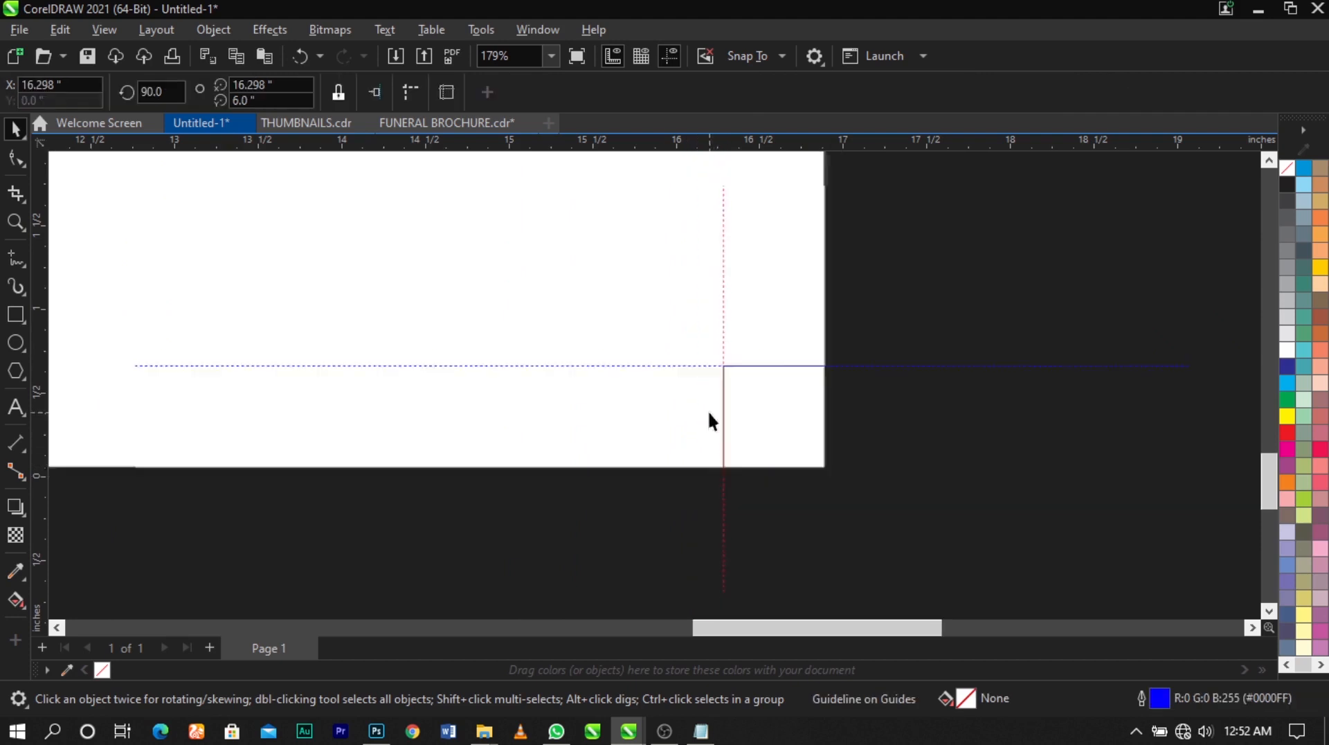
{"action": "scroll", "coordinate": [712, 418], "scroll_direction": "down", "scroll_amount": 2}
Delete the small square used for measuring the margins
{"action": "left_click", "coordinate": [746, 411]}
{"action": "scroll", "coordinate": [747, 409], "scroll_direction": "down", "scroll_amount": 5}
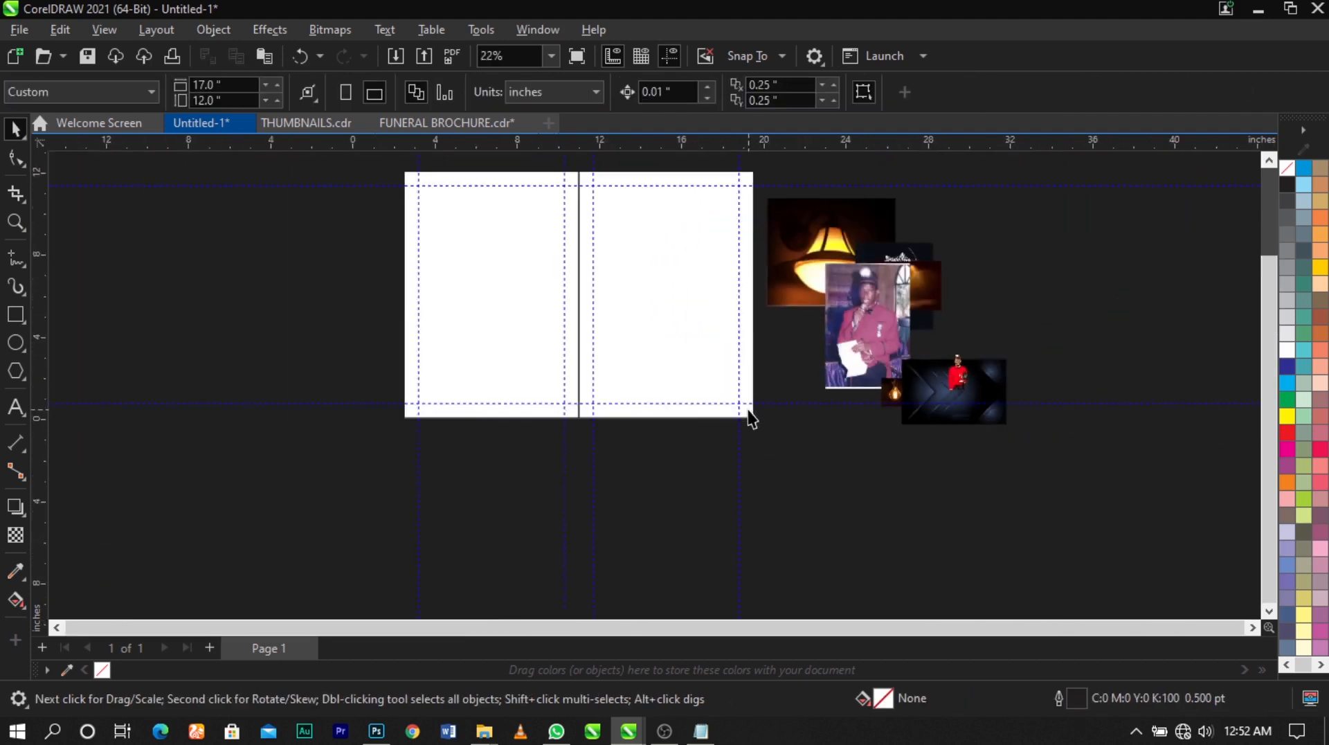
{"action": "key", "text": "z"}
{"action": "left_click_drag", "start_coordinate": [492, 245], "coordinate": [779, 437]}
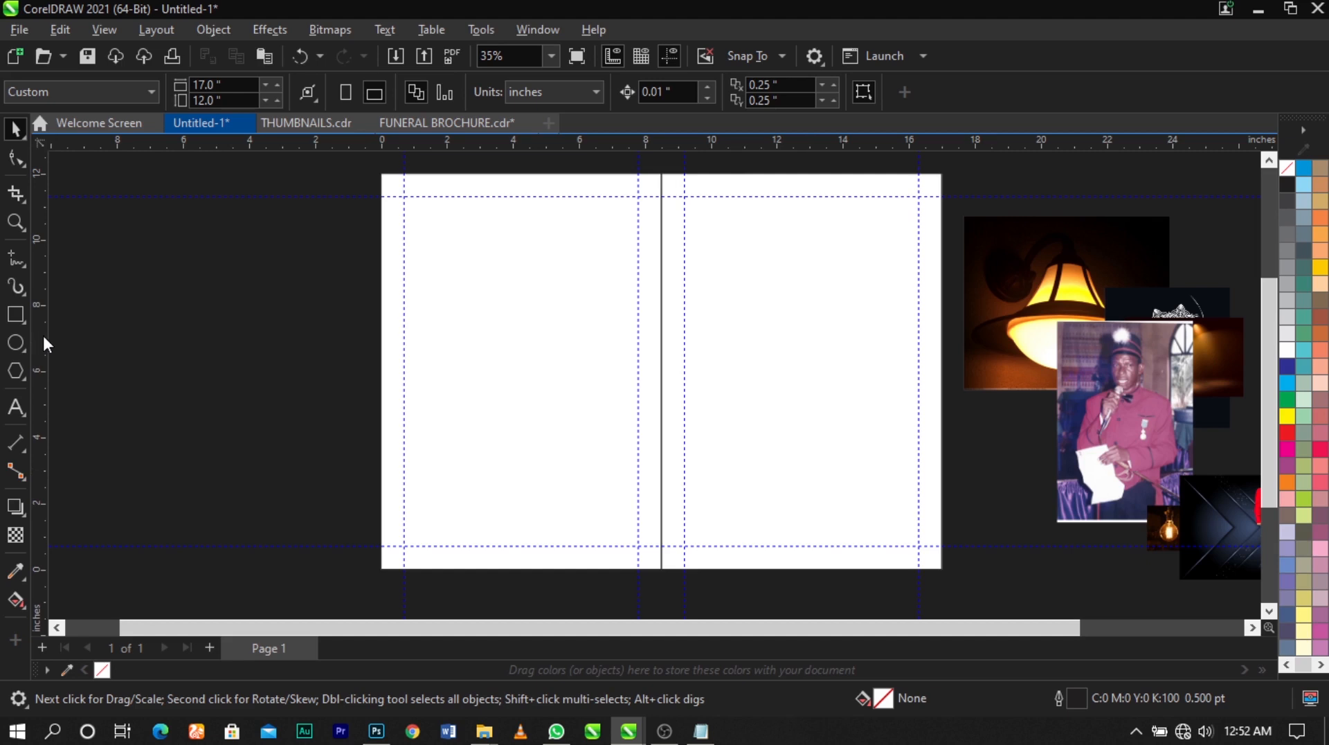
Add a vertical guideline at about 8.499 inches, on the line dividing the two panels
{"action": "left_click", "coordinate": [662, 420]}
{"action": "scroll", "coordinate": [657, 501], "scroll_direction": "up", "scroll_amount": 5}
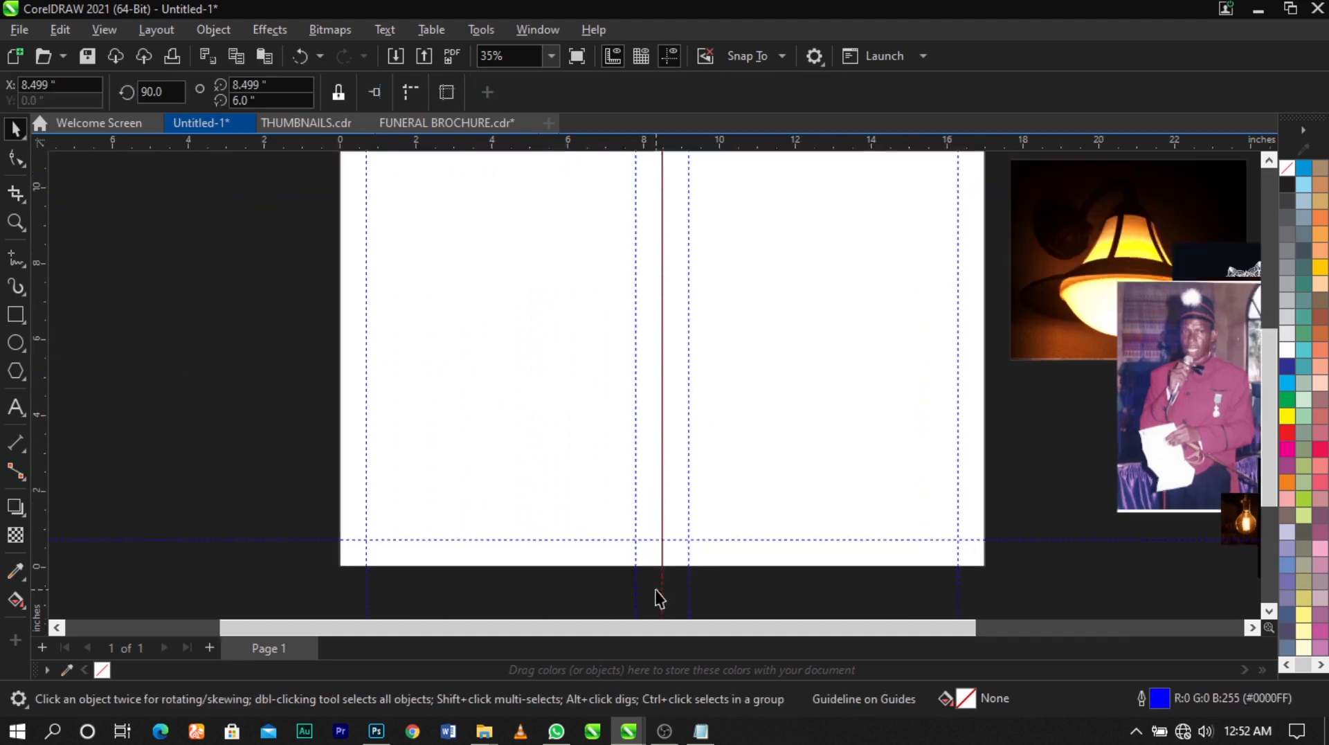
{"action": "scroll", "coordinate": [671, 501], "scroll_direction": "down", "scroll_amount": 5}
Fill the right panel with cyan and the left panel with yellow
{"action": "left_click", "coordinate": [742, 426]}
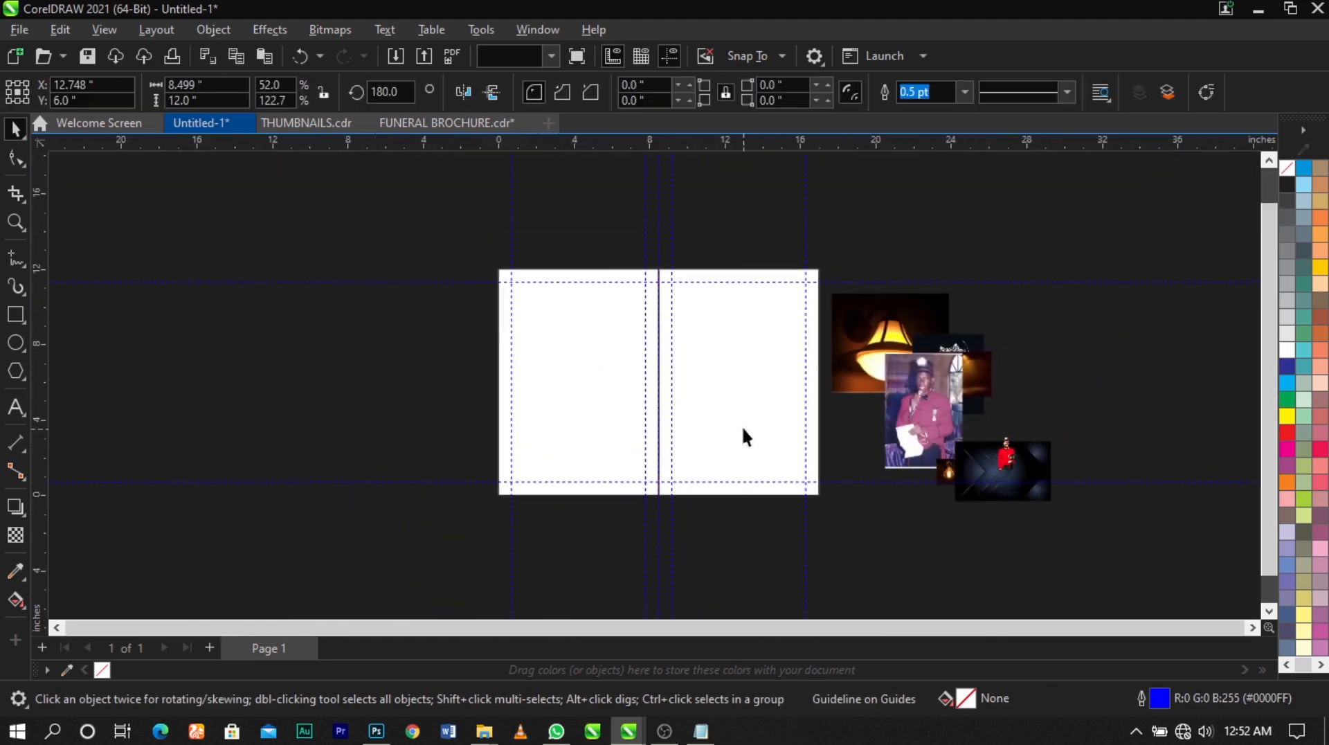
{"action": "left_click", "coordinate": [1287, 382]}
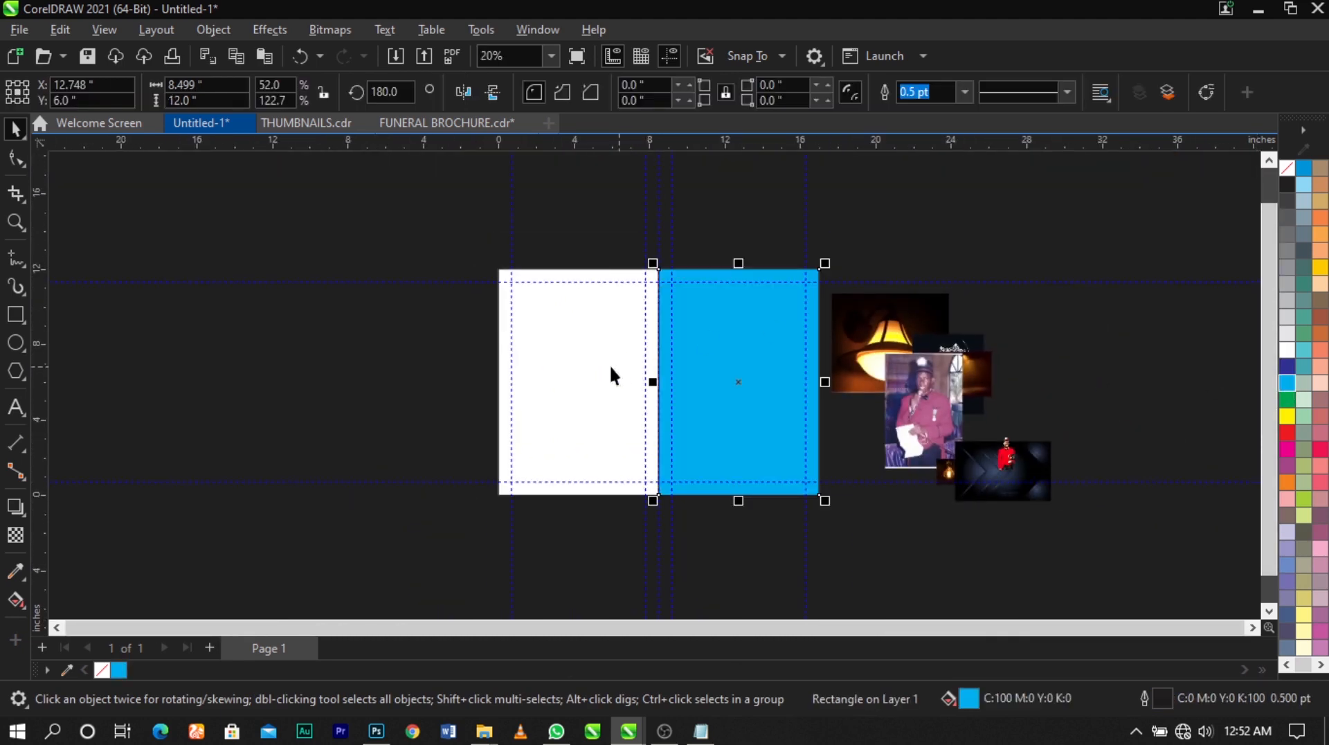
{"action": "left_click", "coordinate": [609, 366]}
{"action": "left_click", "coordinate": [1286, 416]}
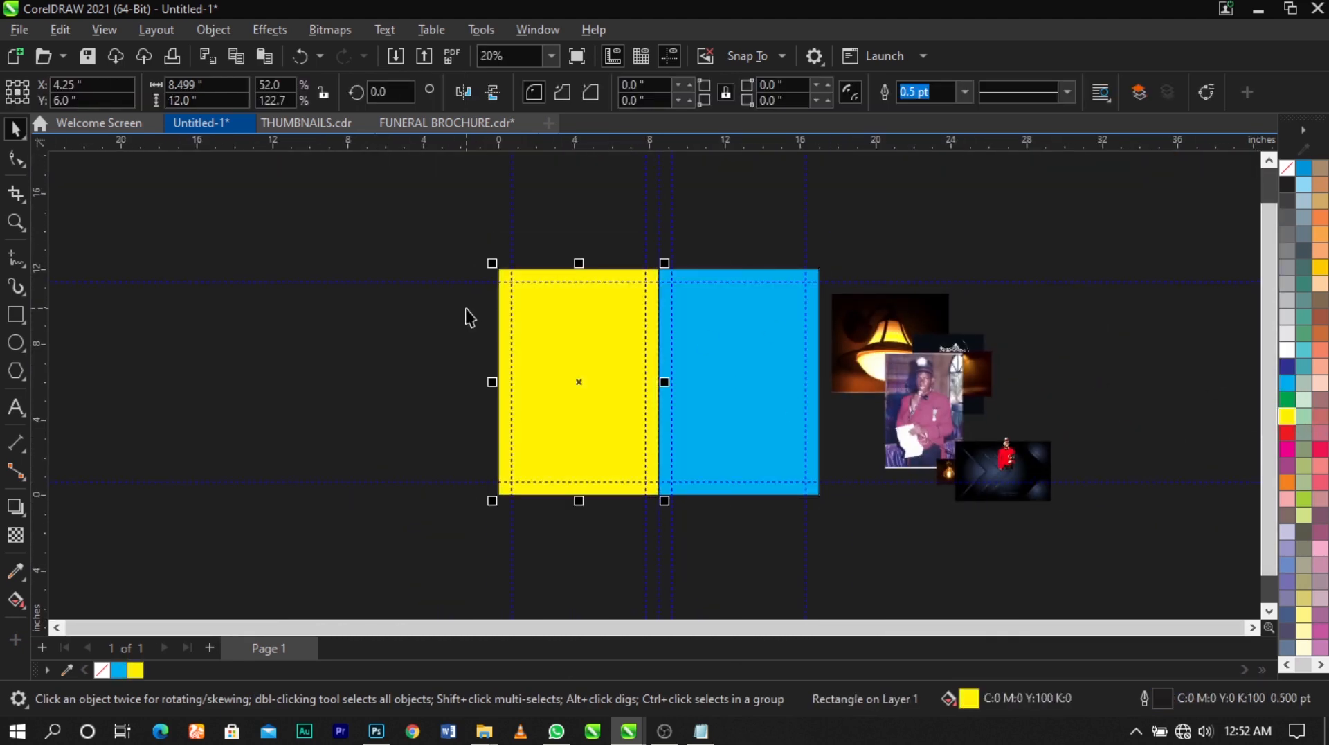
{"action": "key", "text": "z"}
{"action": "left_click_drag", "start_coordinate": [476, 260], "coordinate": [865, 533]}
{"action": "key", "text": "space"}
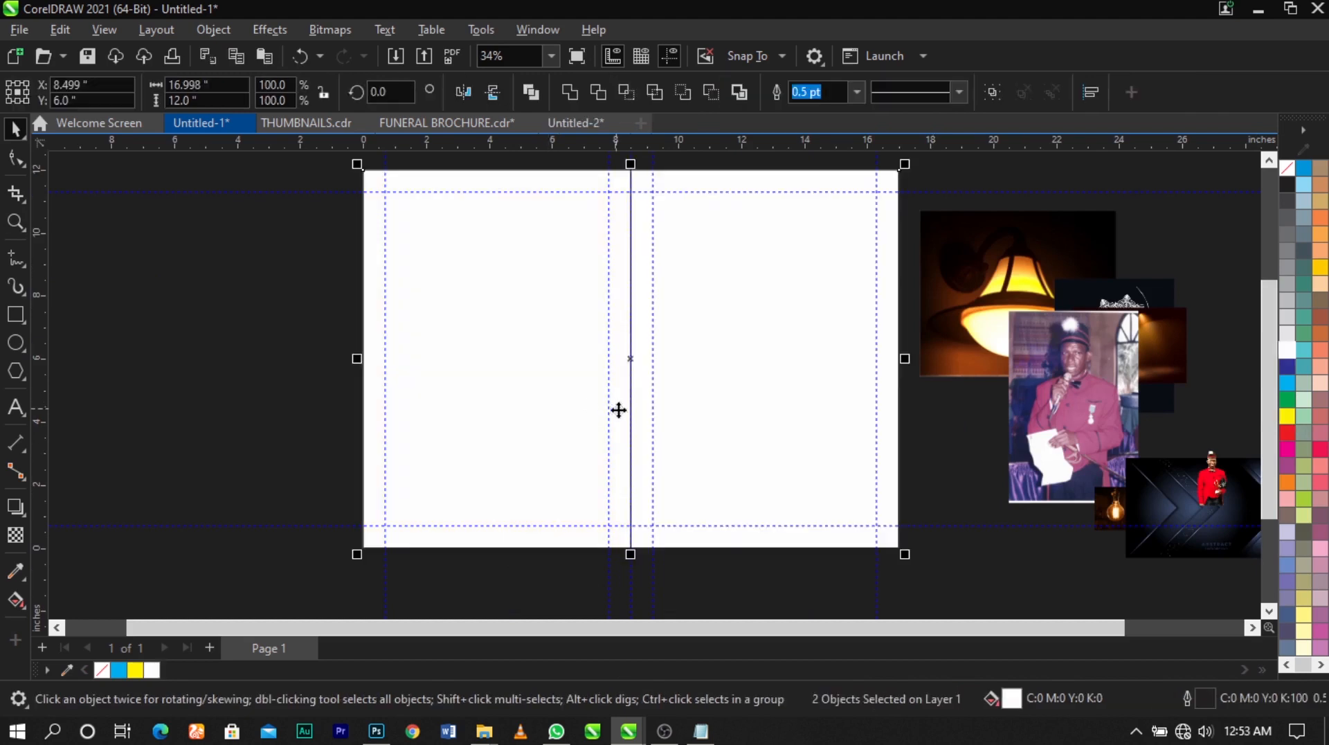
Remove the outline from both white page panels
{"action": "scroll", "coordinate": [631, 415], "scroll_direction": "up", "scroll_amount": 5}
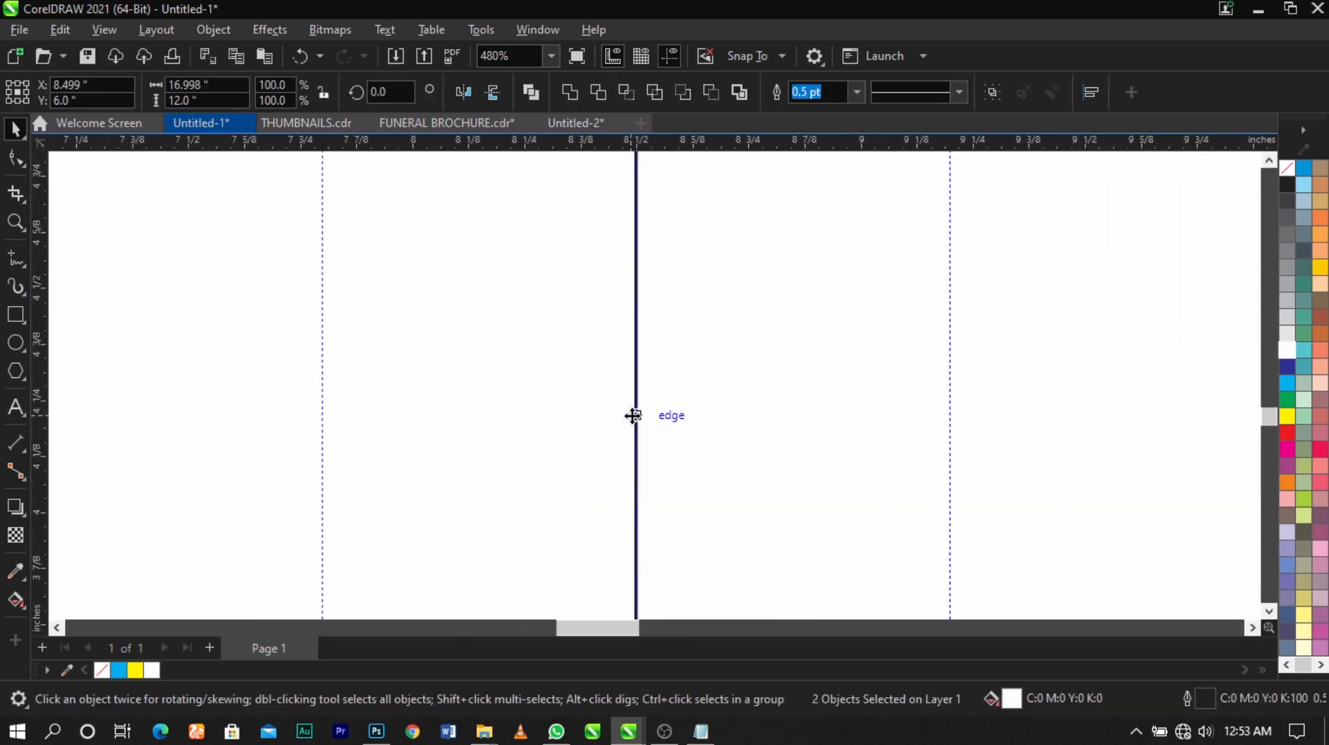
{"action": "scroll", "coordinate": [634, 415], "scroll_direction": "up", "scroll_amount": 2}
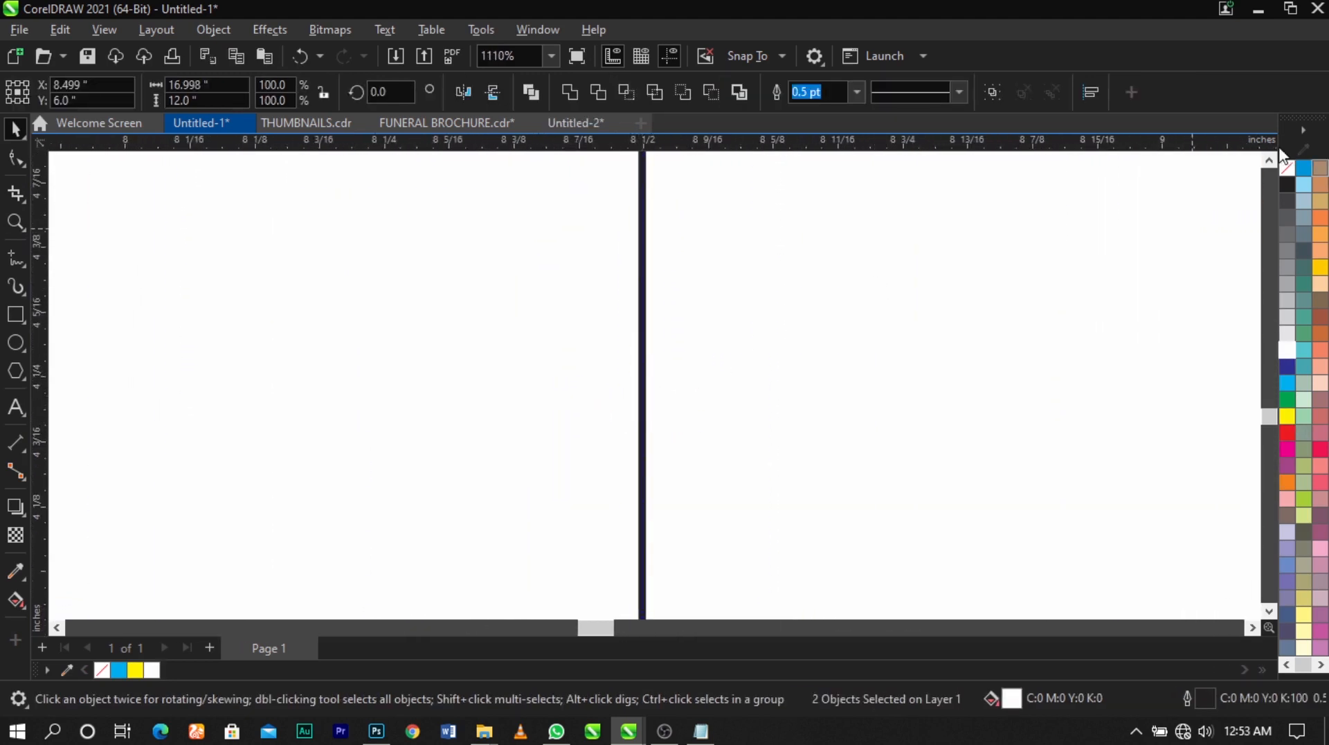
{"action": "scroll", "coordinate": [699, 317], "scroll_direction": "down", "scroll_amount": 2}
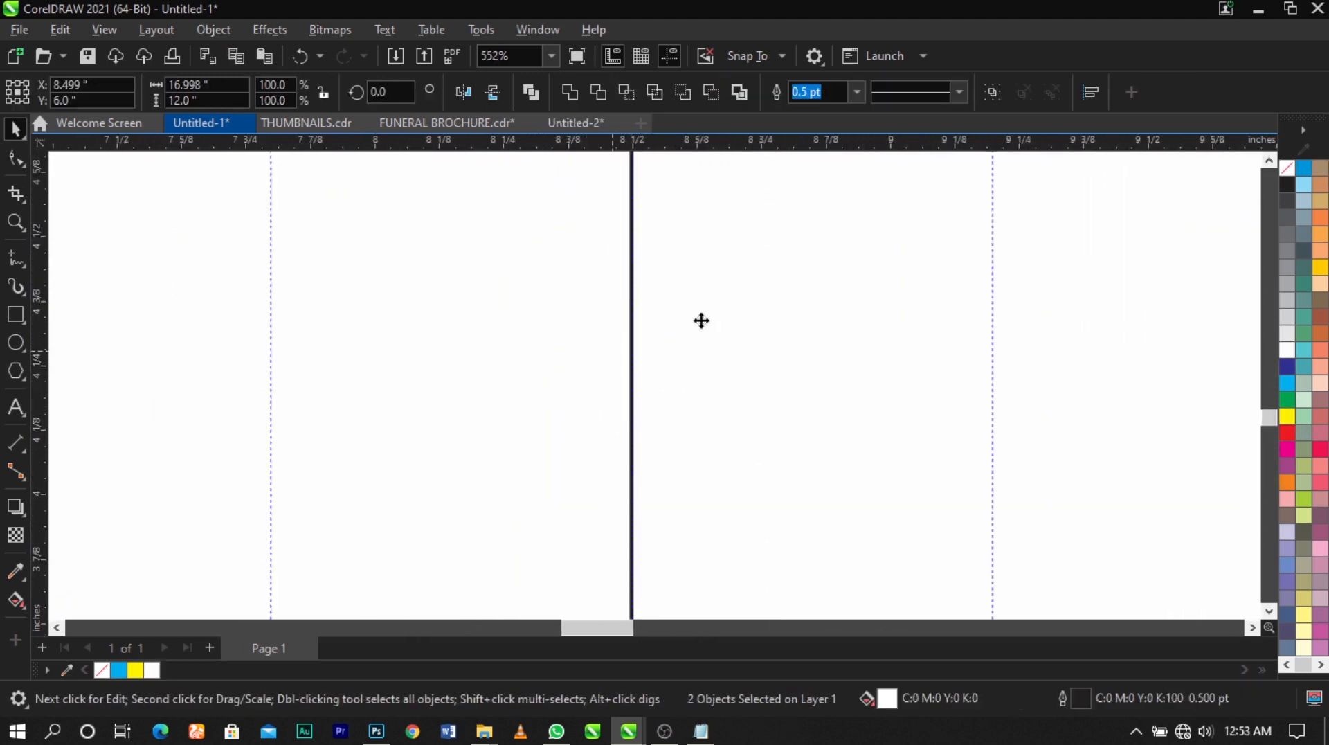
{"action": "right_click", "coordinate": [1289, 180]}
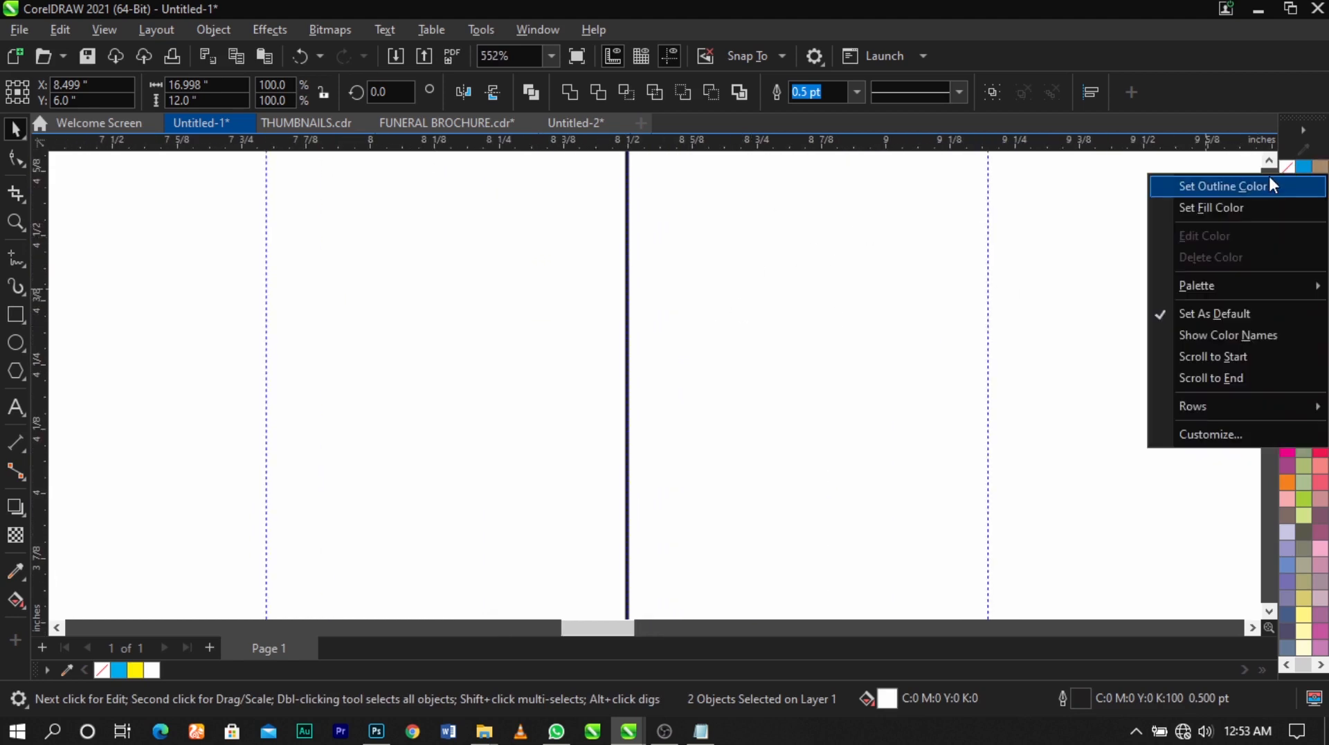
{"action": "left_click", "coordinate": [1269, 177]}
{"action": "scroll", "coordinate": [694, 337], "scroll_direction": "down", "scroll_amount": 3}
{"action": "scroll", "coordinate": [694, 337], "scroll_direction": "down", "scroll_amount": 5}
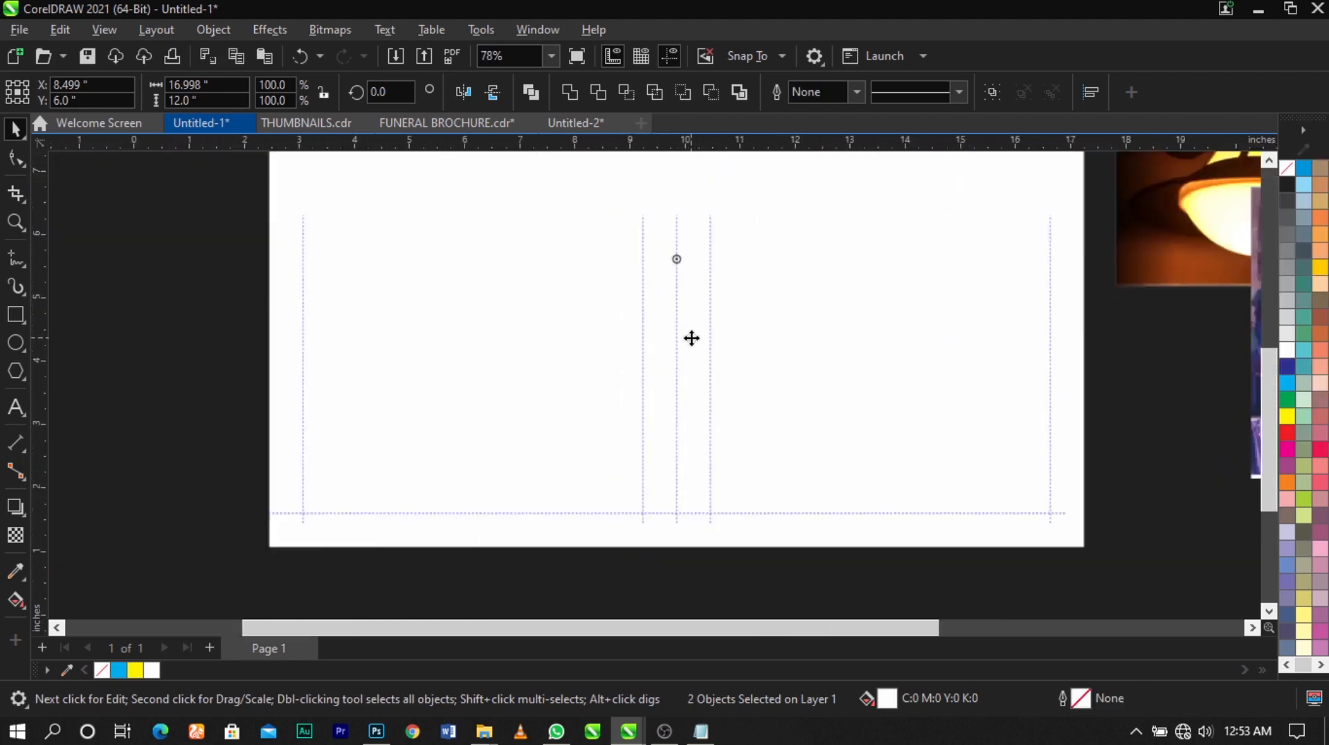
{"action": "key", "text": "Escape"}
Spread out the imported images, moving the portrait and spotlight pictures apart and the navy background to the empty area left of the page
{"action": "scroll", "coordinate": [570, 409], "scroll_direction": "down", "scroll_amount": 1}
{"action": "key", "text": "z"}
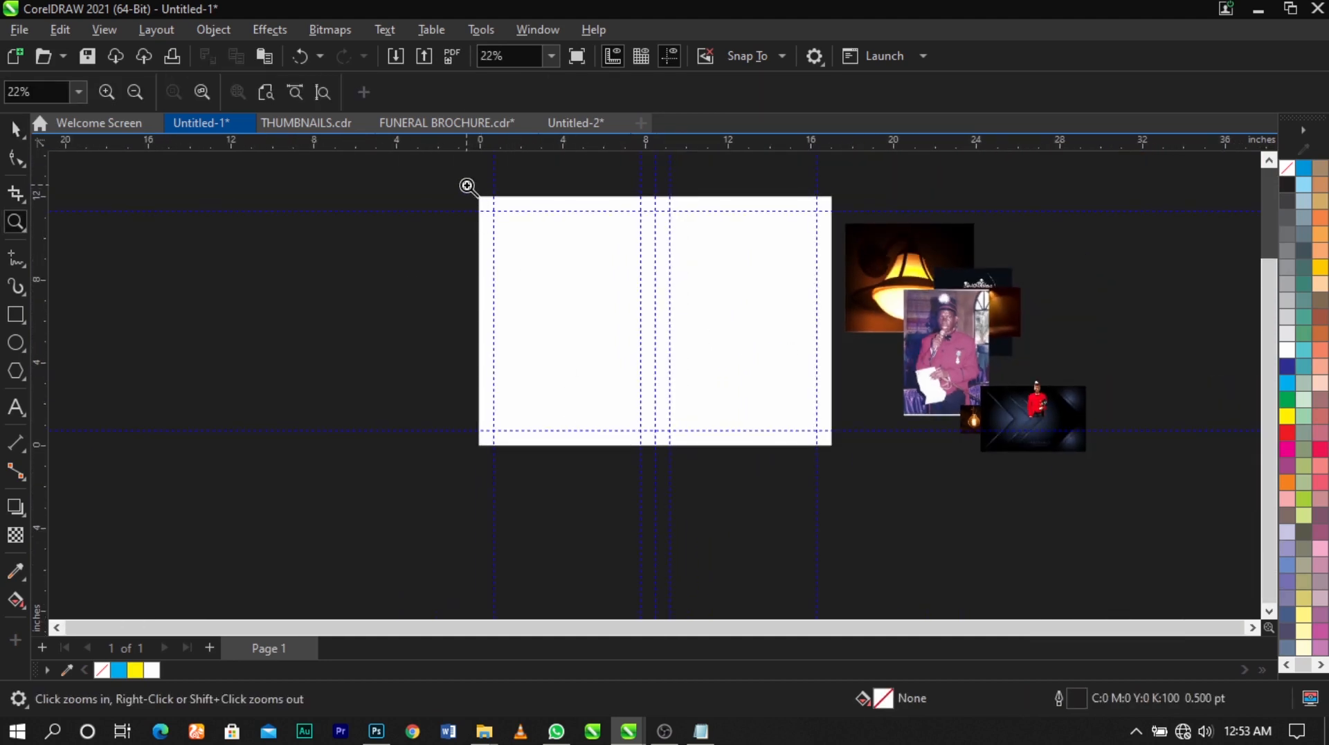
{"action": "left_click_drag", "start_coordinate": [467, 185], "coordinate": [946, 491]}
{"action": "key", "text": "space"}
{"action": "left_click_drag", "start_coordinate": [1030, 436], "coordinate": [1210, 340]}
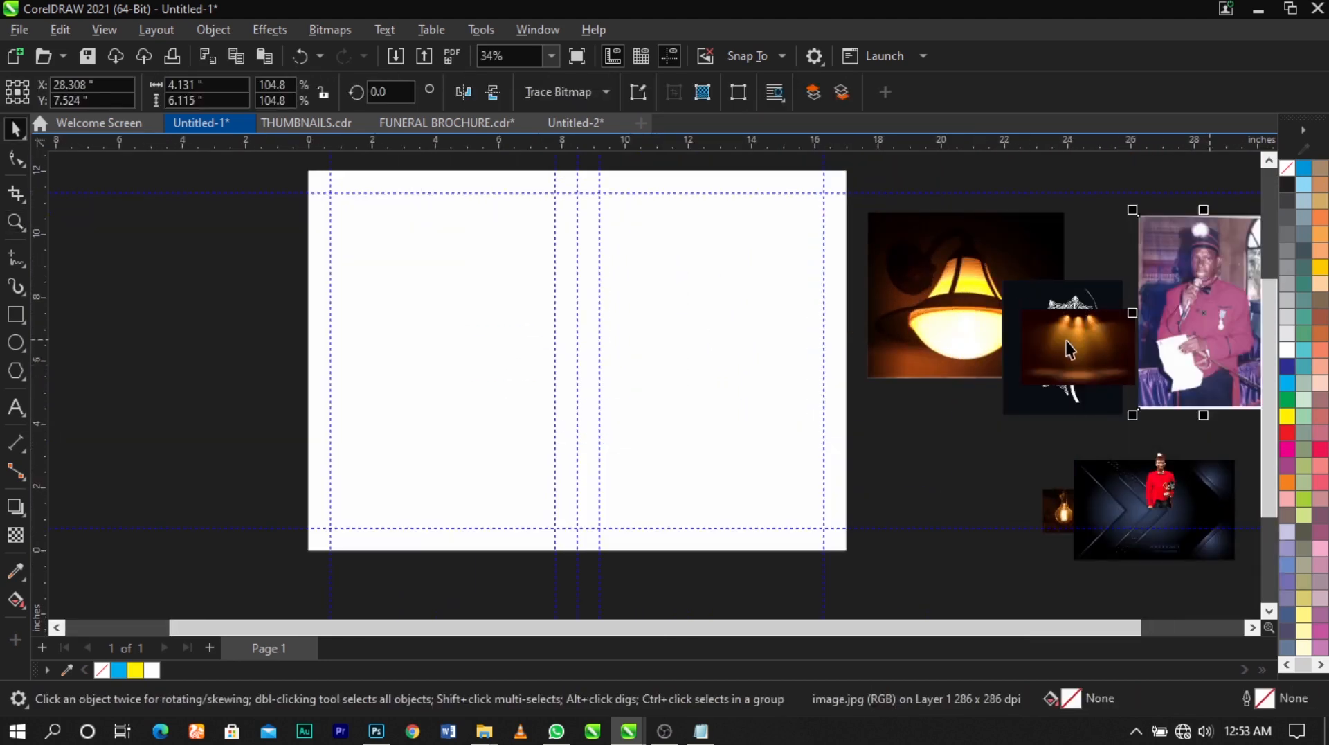
{"action": "left_click_drag", "start_coordinate": [1066, 350], "coordinate": [930, 519]}
{"action": "left_click_drag", "start_coordinate": [1138, 518], "coordinate": [163, 318]}
Enlarge the navy background to about 10.5 by 16.9 inches, rotate it to 270 degrees and place it against the page's left edge
{"action": "left_click", "coordinate": [241, 317]}
{"action": "scroll", "coordinate": [510, 326], "scroll_direction": "down", "scroll_amount": 2}
{"action": "key", "text": "z"}
{"action": "left_click_drag", "start_coordinate": [240, 211], "coordinate": [718, 470]}
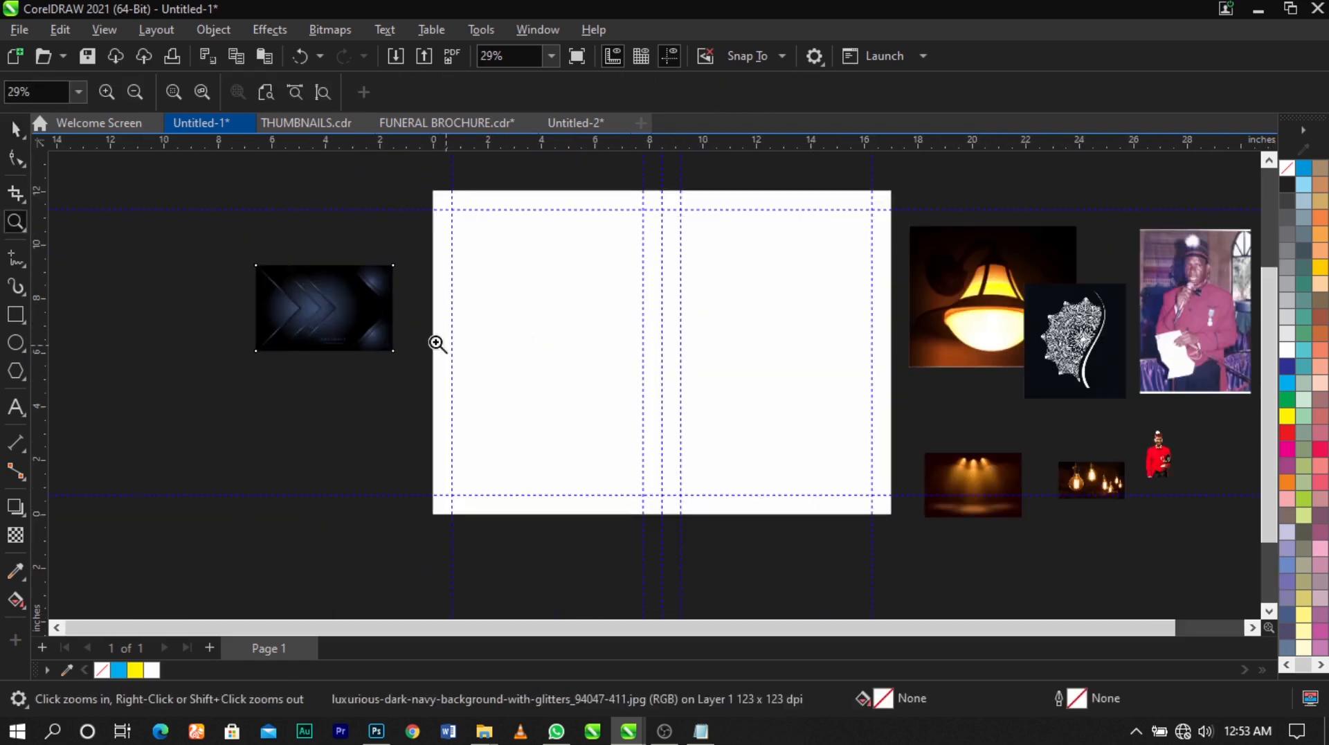
{"action": "key", "text": "space"}
{"action": "left_click_drag", "start_coordinate": [405, 262], "coordinate": [470, 555]}
{"action": "left_click", "coordinate": [341, 347]}
{"action": "left_click_drag", "start_coordinate": [377, 401], "coordinate": [341, 442]}
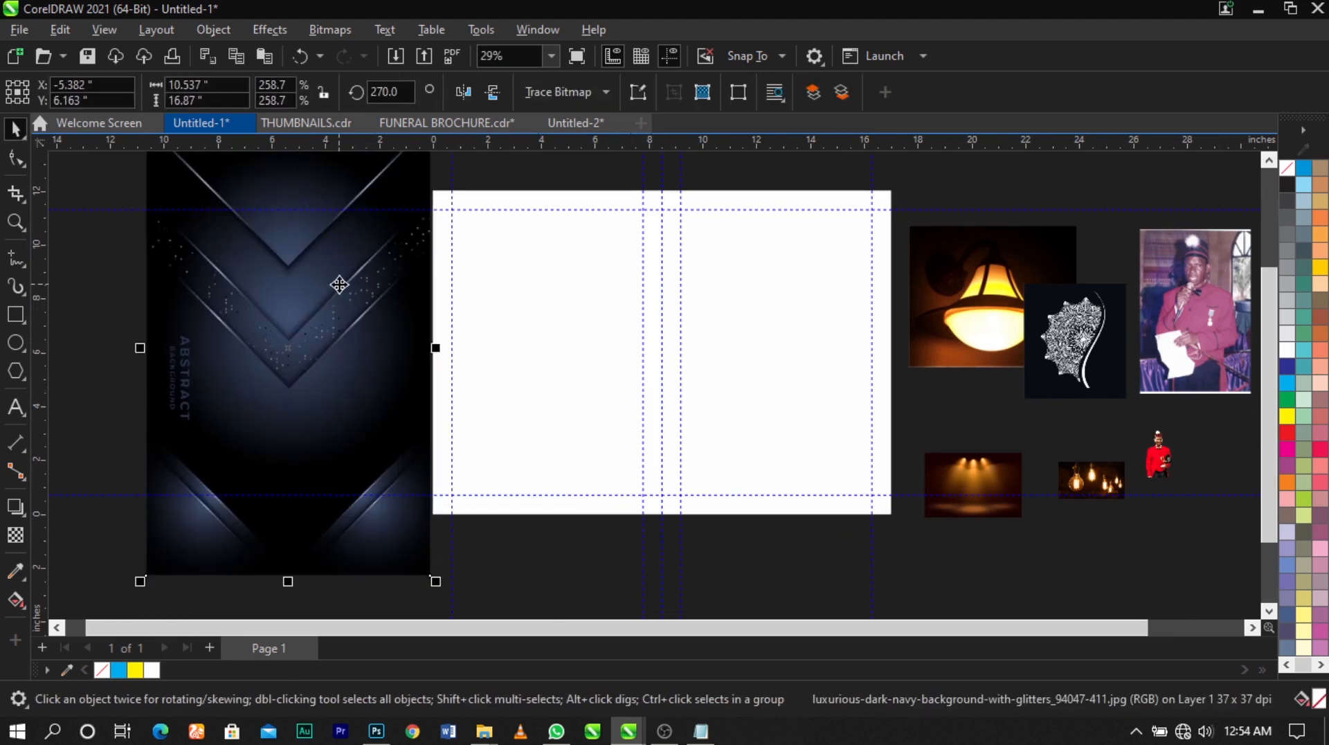
{"action": "left_click_drag", "start_coordinate": [340, 284], "coordinate": [341, 300]}
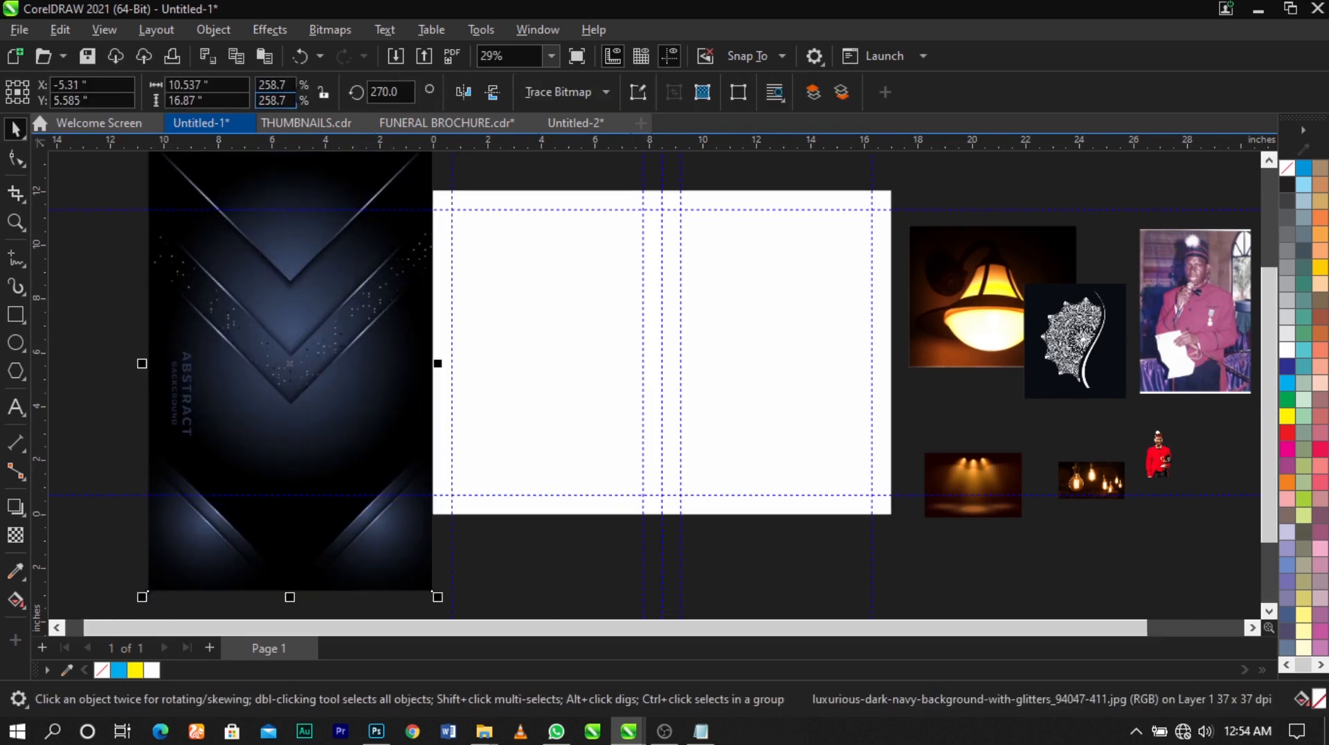
{"action": "left_click_drag", "start_coordinate": [155, 252], "coordinate": [152, 279]}
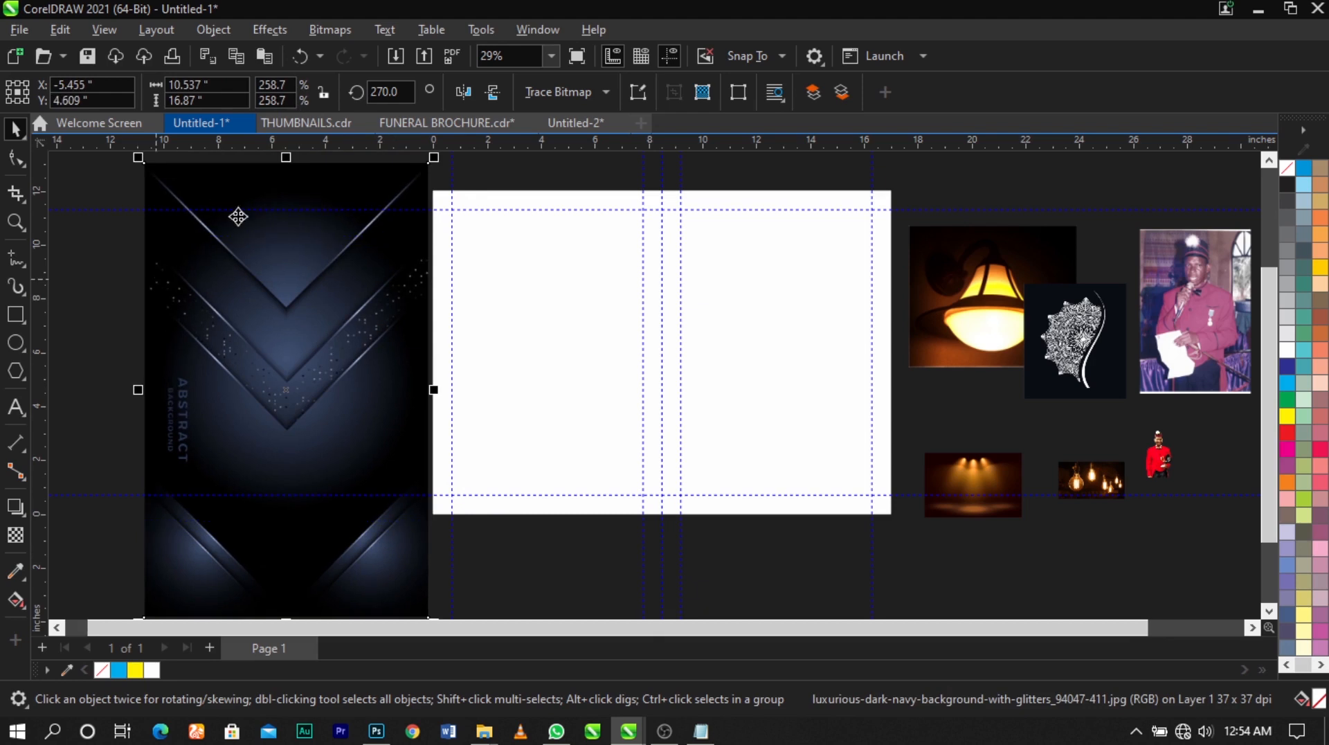
Apply a Gaussian Blur with a 13.4-pixel radius to the navy background
{"action": "left_click", "coordinate": [253, 31]}
{"action": "mouse_move", "coordinate": [267, 144]}
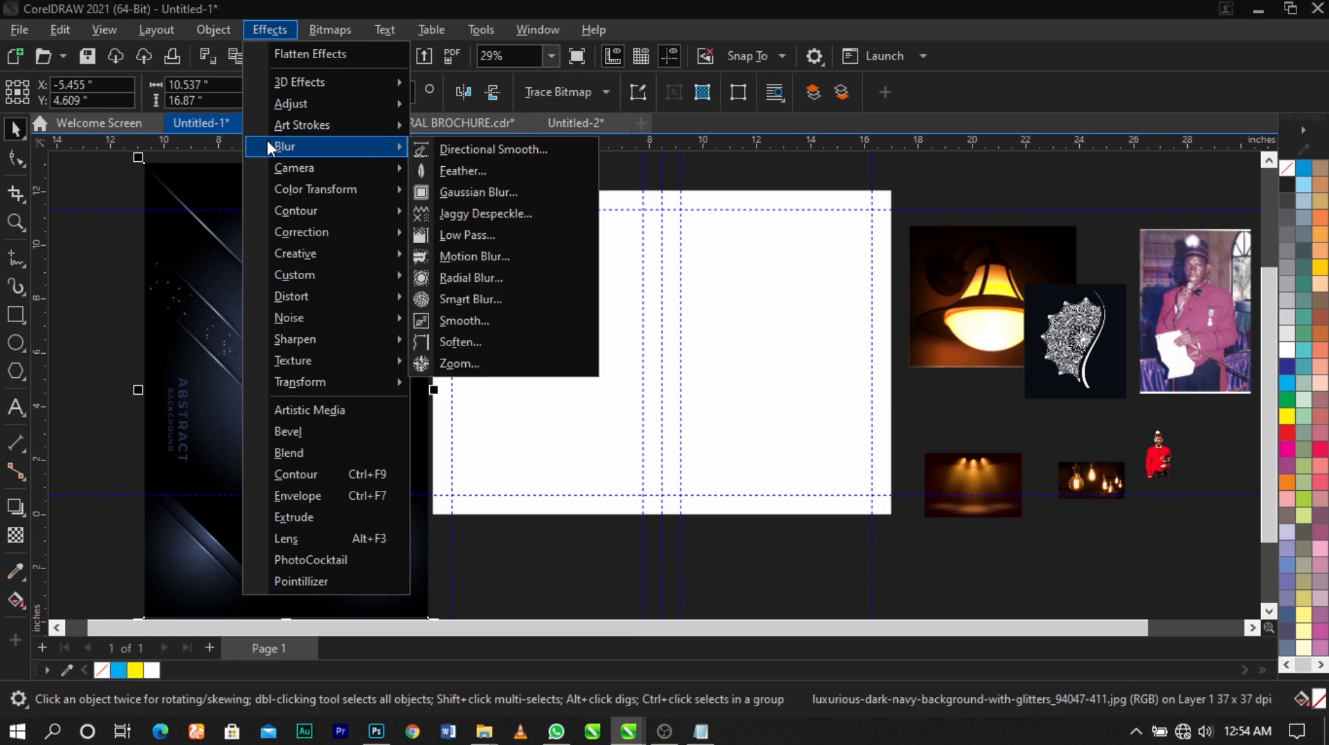
{"action": "left_click", "coordinate": [540, 193]}
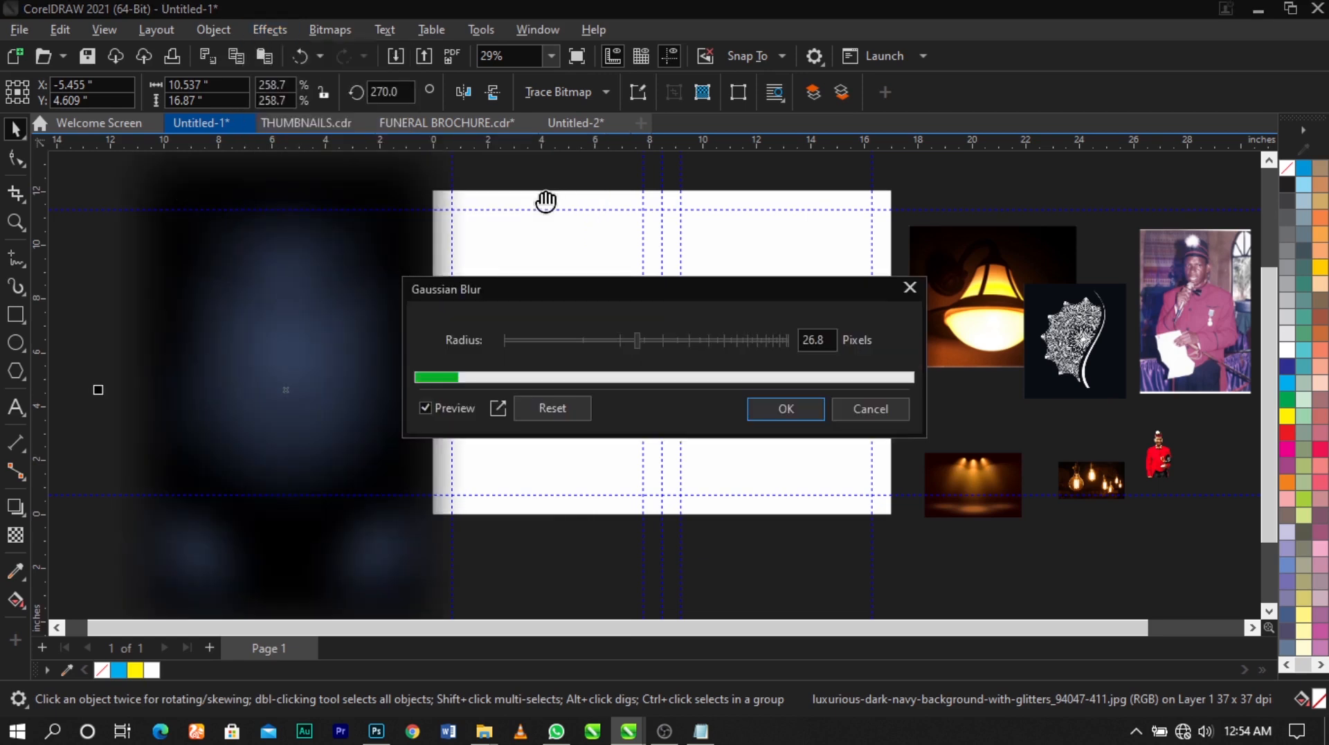
{"action": "left_click_drag", "start_coordinate": [609, 294], "coordinate": [741, 161]}
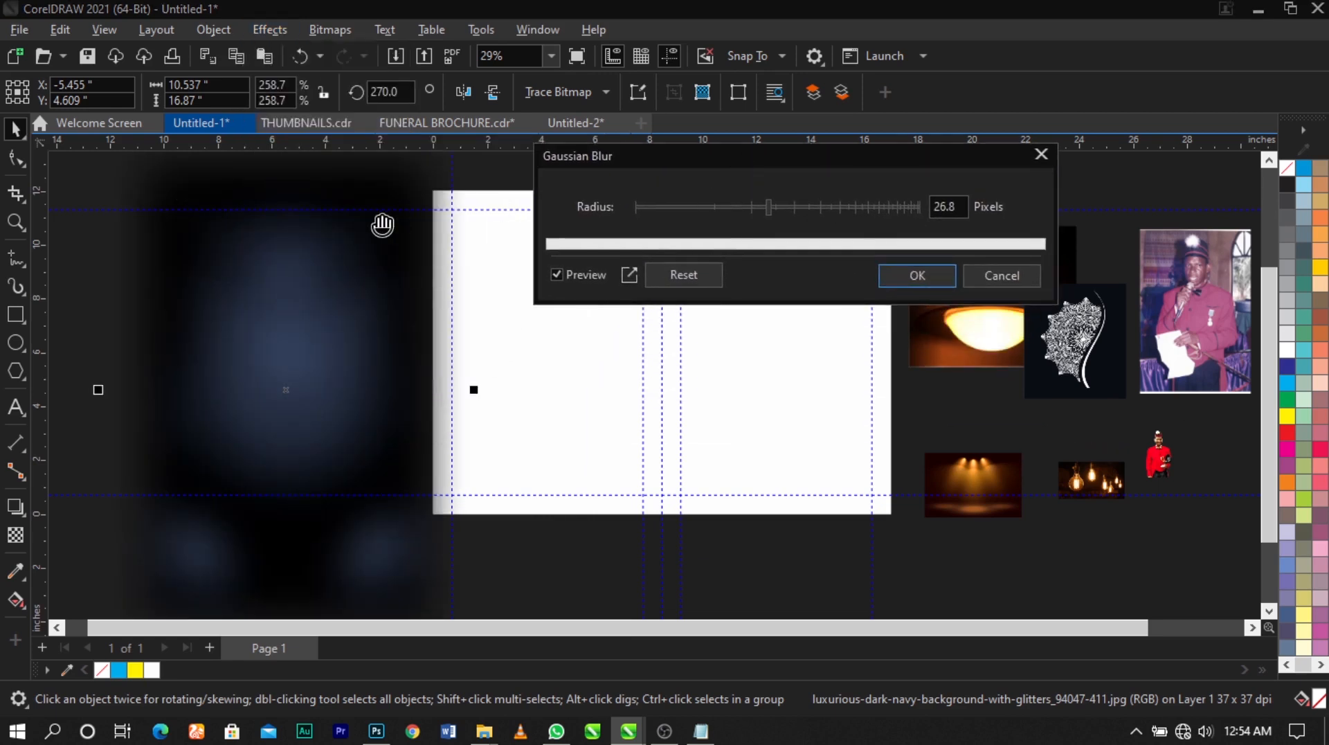
{"action": "scroll", "coordinate": [382, 226], "scroll_direction": "down", "scroll_amount": 3}
{"action": "scroll", "coordinate": [667, 406], "scroll_direction": "up", "scroll_amount": 2}
{"action": "scroll", "coordinate": [447, 309], "scroll_direction": "down", "scroll_amount": 1}
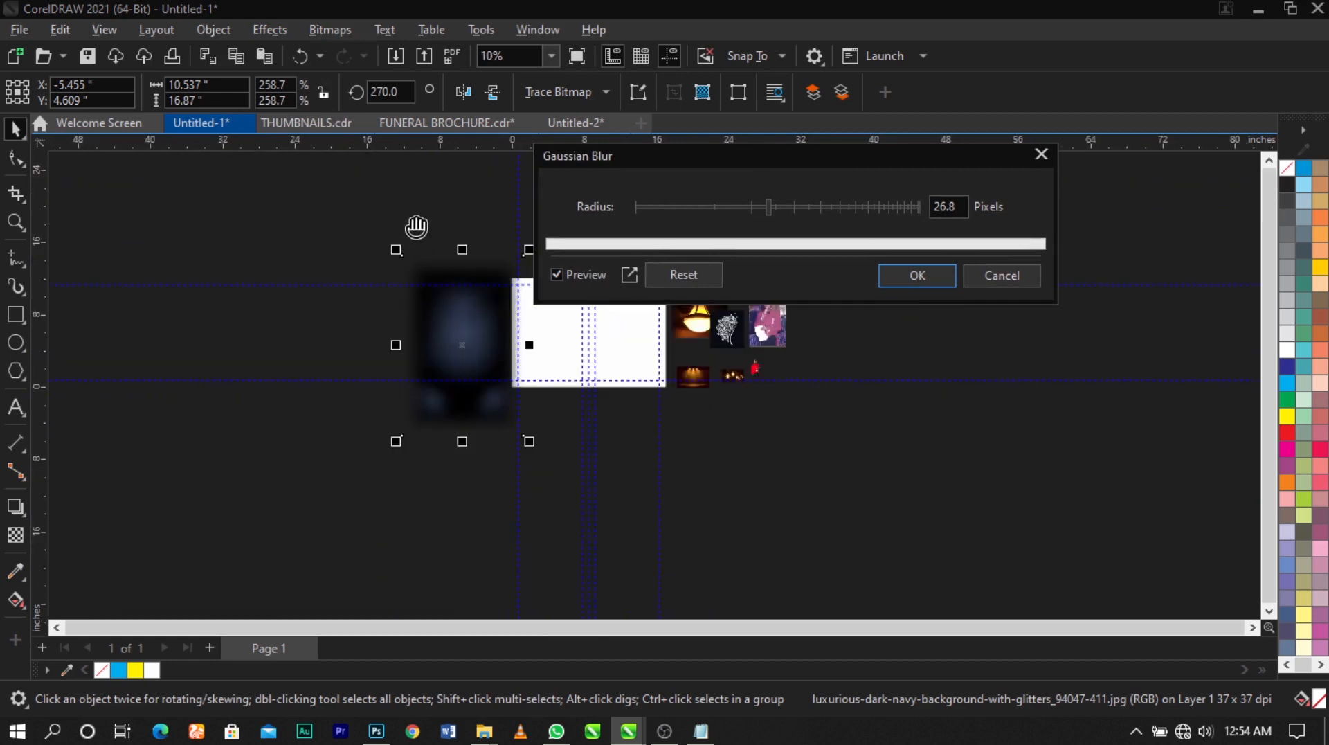
{"action": "scroll", "coordinate": [416, 226], "scroll_direction": "up", "scroll_amount": 1}
{"action": "mouse_move", "coordinate": [731, 207]}
{"action": "left_mouse_down"}
{"action": "mouse_move", "coordinate": [707, 207]}
{"action": "mouse_move", "coordinate": [730, 208]}
{"action": "left_mouse_up"}
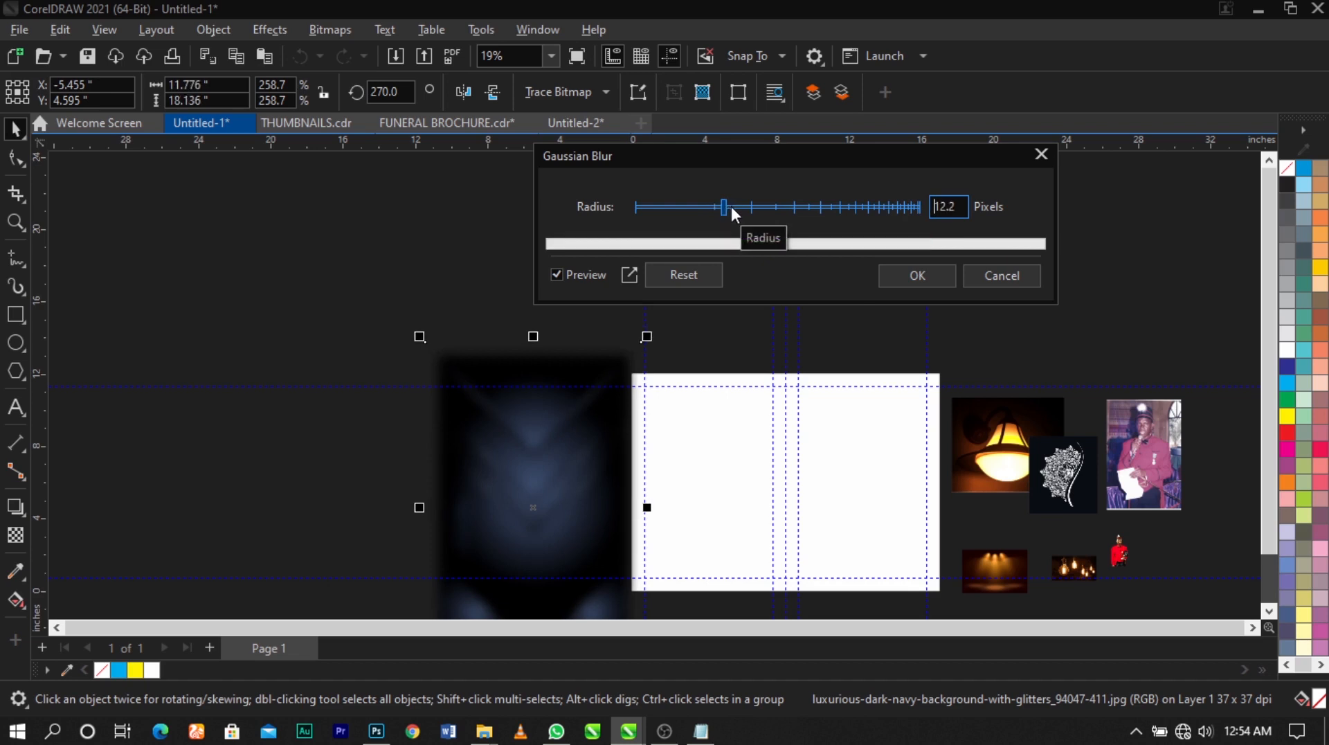
{"action": "left_click", "coordinate": [730, 207]}
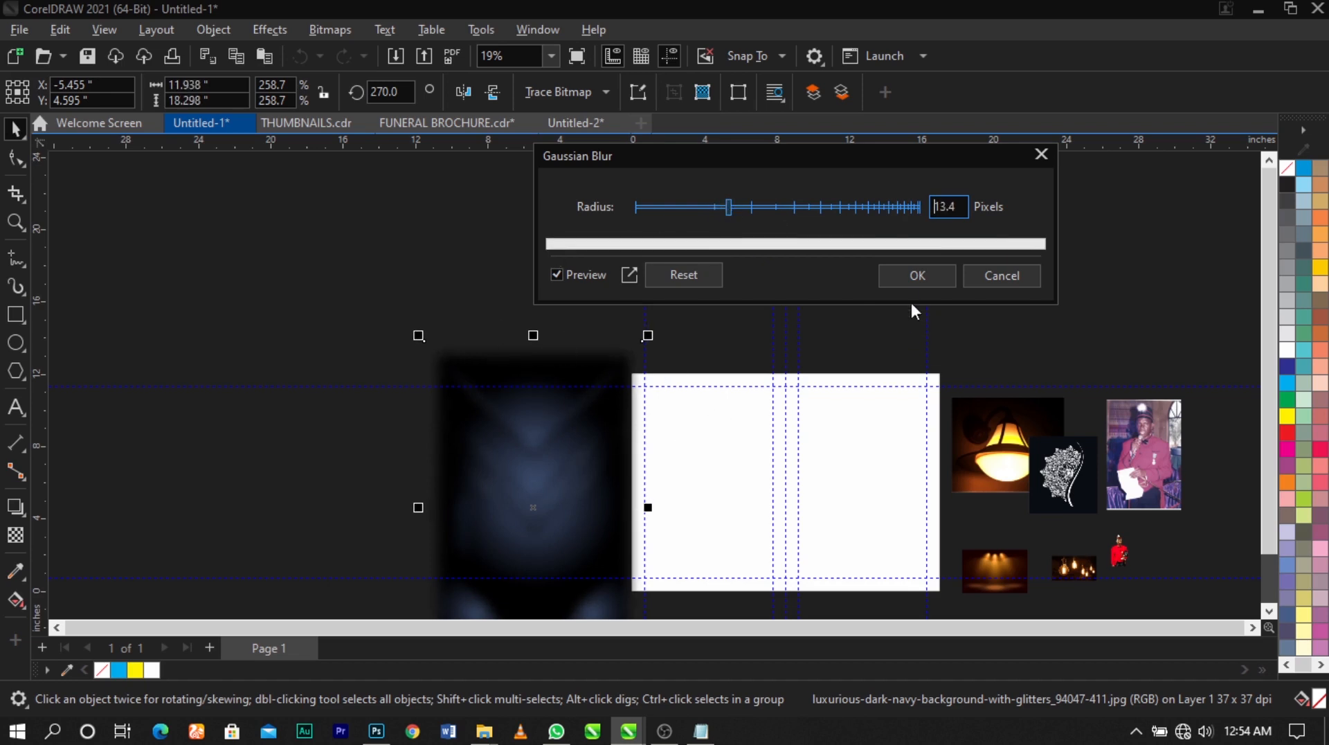
{"action": "left_click", "coordinate": [915, 275]}
PowerClip the blurred navy background inside the right panel
{"action": "scroll", "coordinate": [511, 286], "scroll_direction": "down", "scroll_amount": 3}
{"action": "key", "text": "z"}
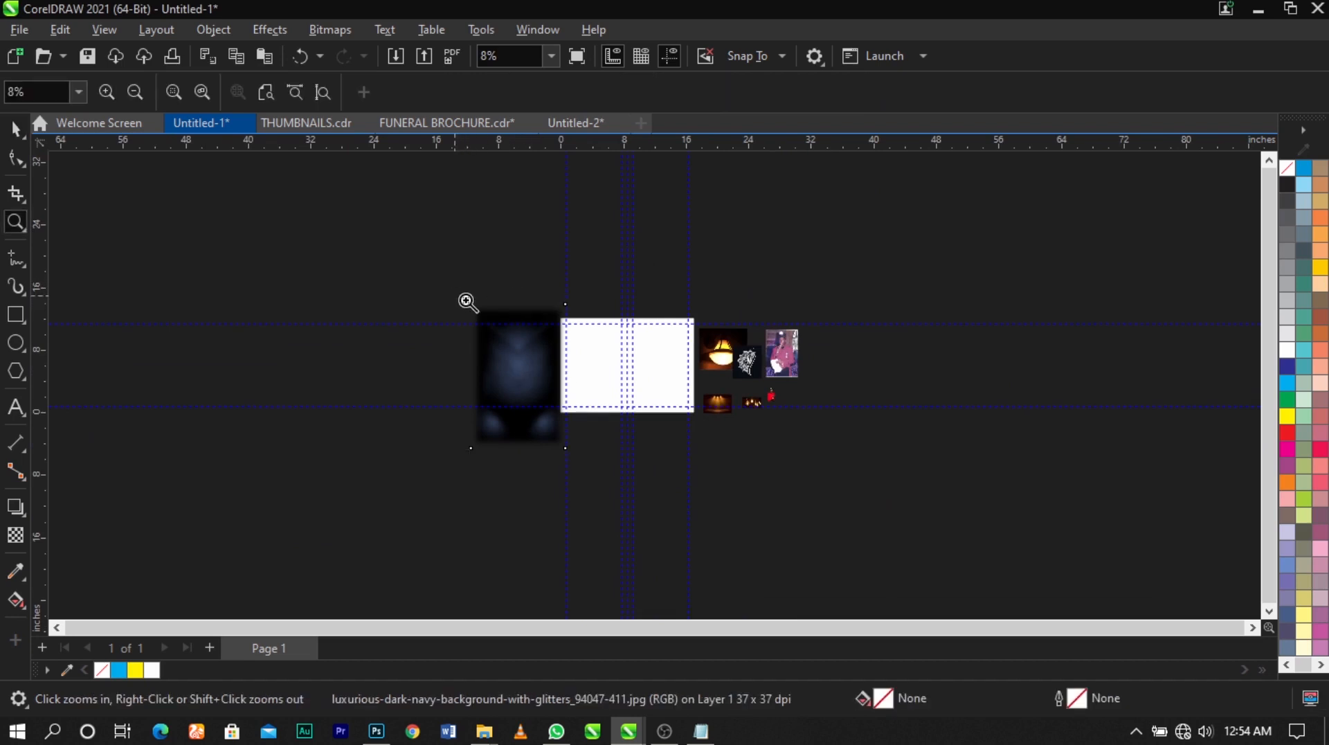
{"action": "left_click_drag", "start_coordinate": [466, 300], "coordinate": [786, 421]}
{"action": "key", "text": "space"}
{"action": "left_click", "coordinate": [387, 385]}
{"action": "right_click", "coordinate": [386, 385]}
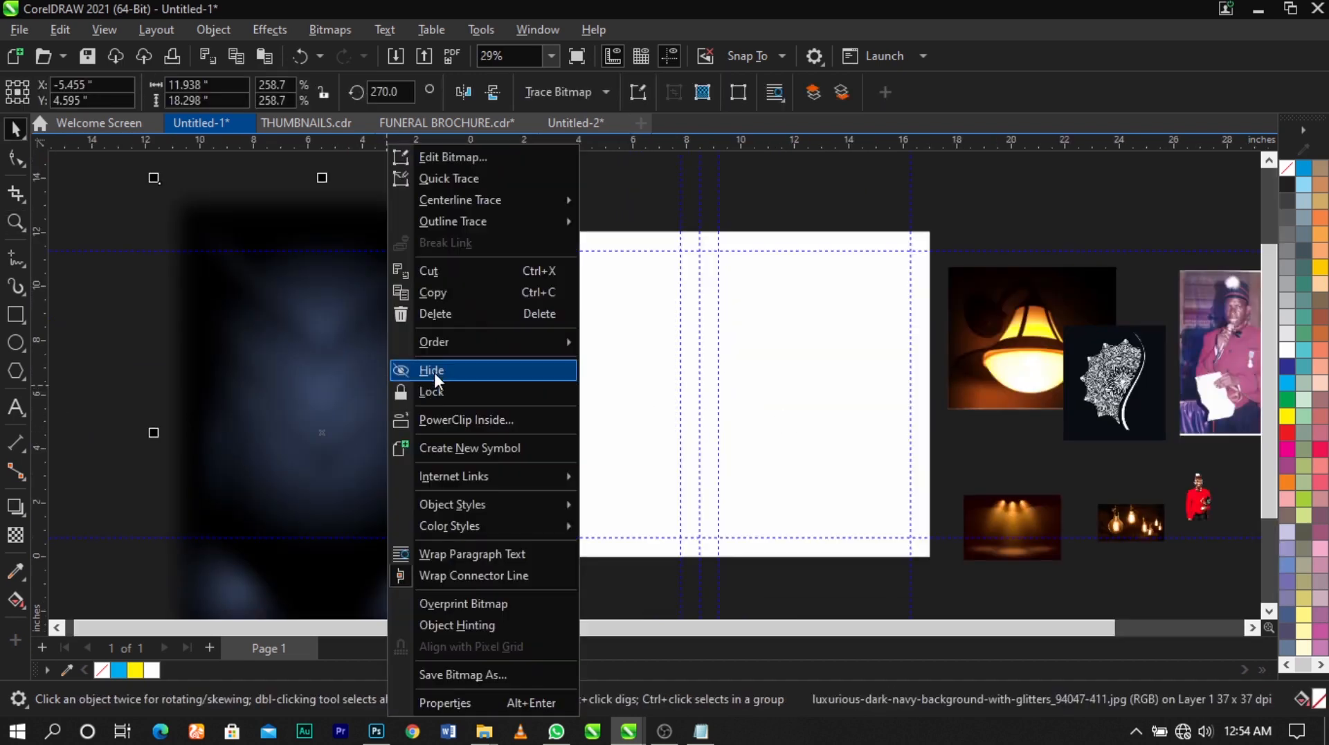
{"action": "left_click", "coordinate": [442, 418]}
{"action": "left_click", "coordinate": [819, 444]}
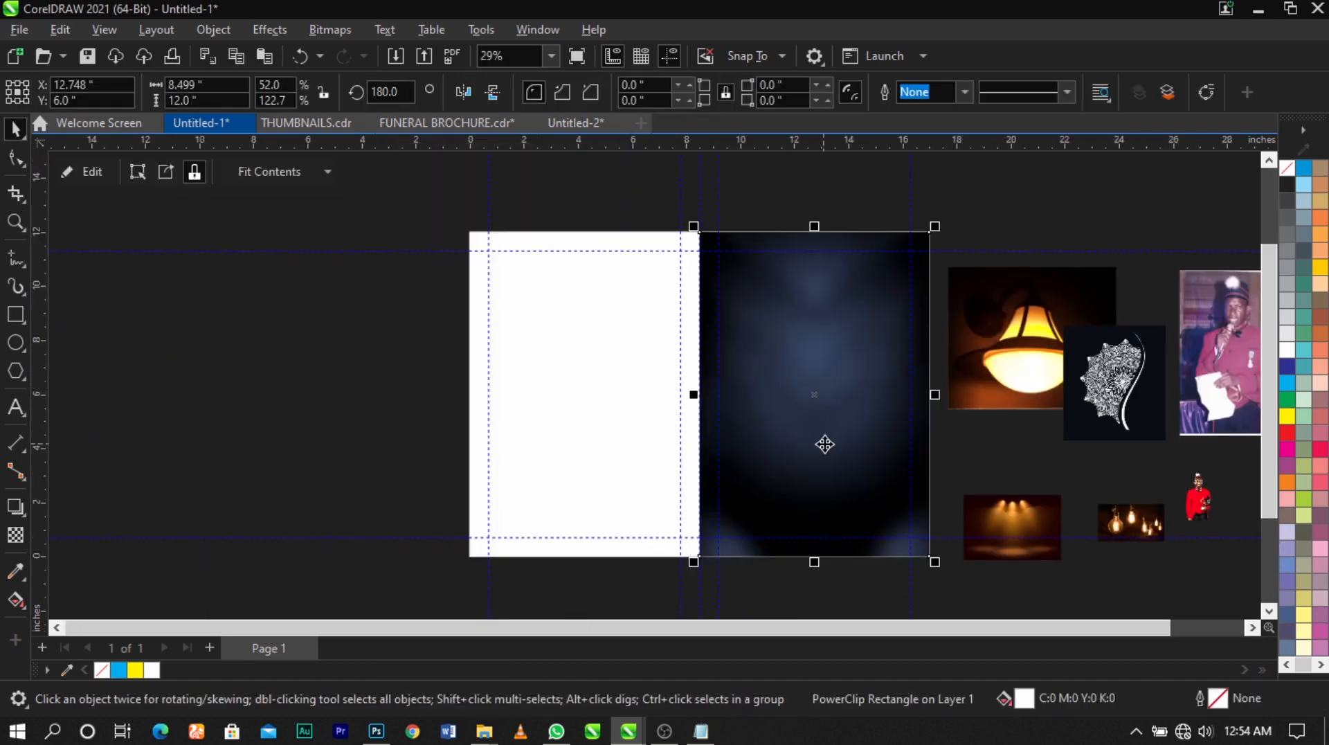
Edit the right panel's PowerClip contents, enlarging and repositioning the blurred background to cover the frame, and finish editing
{"action": "scroll", "coordinate": [543, 341], "scroll_direction": "down", "scroll_amount": 3}
{"action": "key", "text": "z"}
{"action": "scroll", "coordinate": [727, 417], "scroll_direction": "up", "scroll_amount": 3}
{"action": "key", "text": "space"}
{"action": "left_click", "coordinate": [747, 408]}
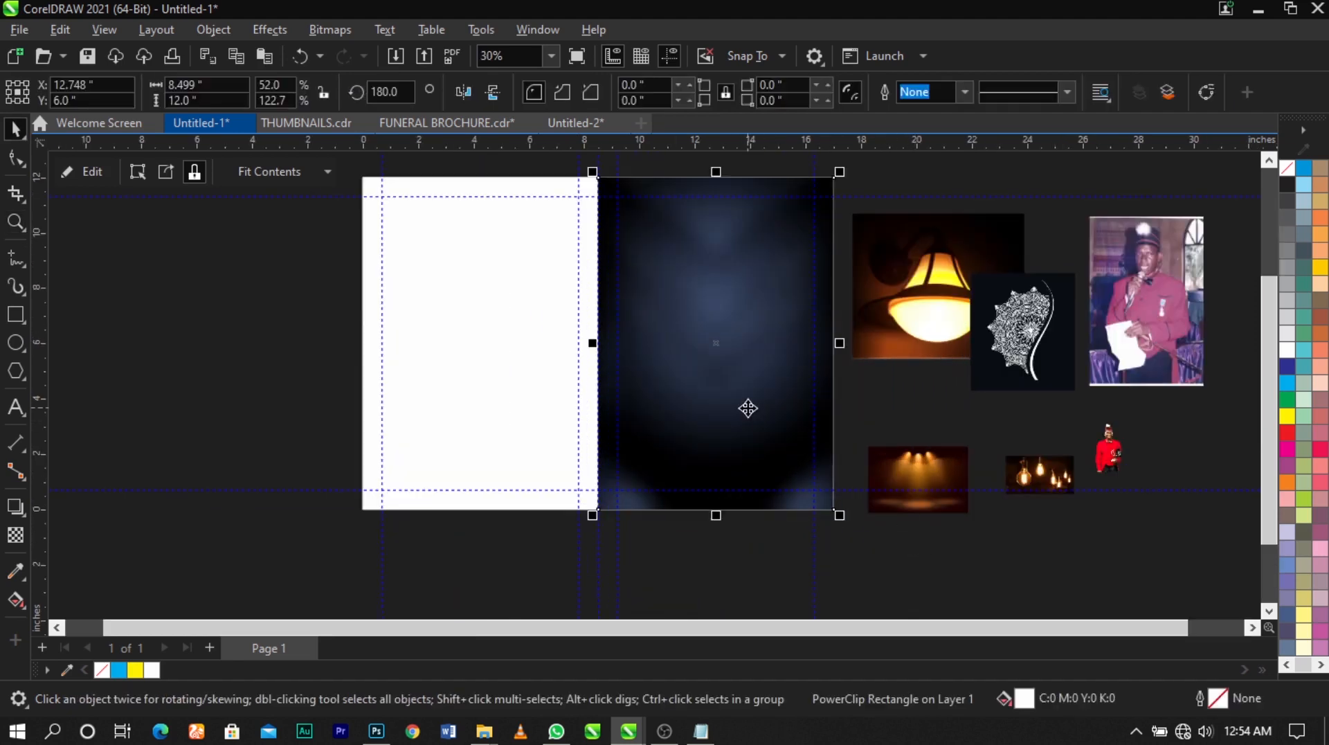
{"action": "right_click", "coordinate": [747, 408]}
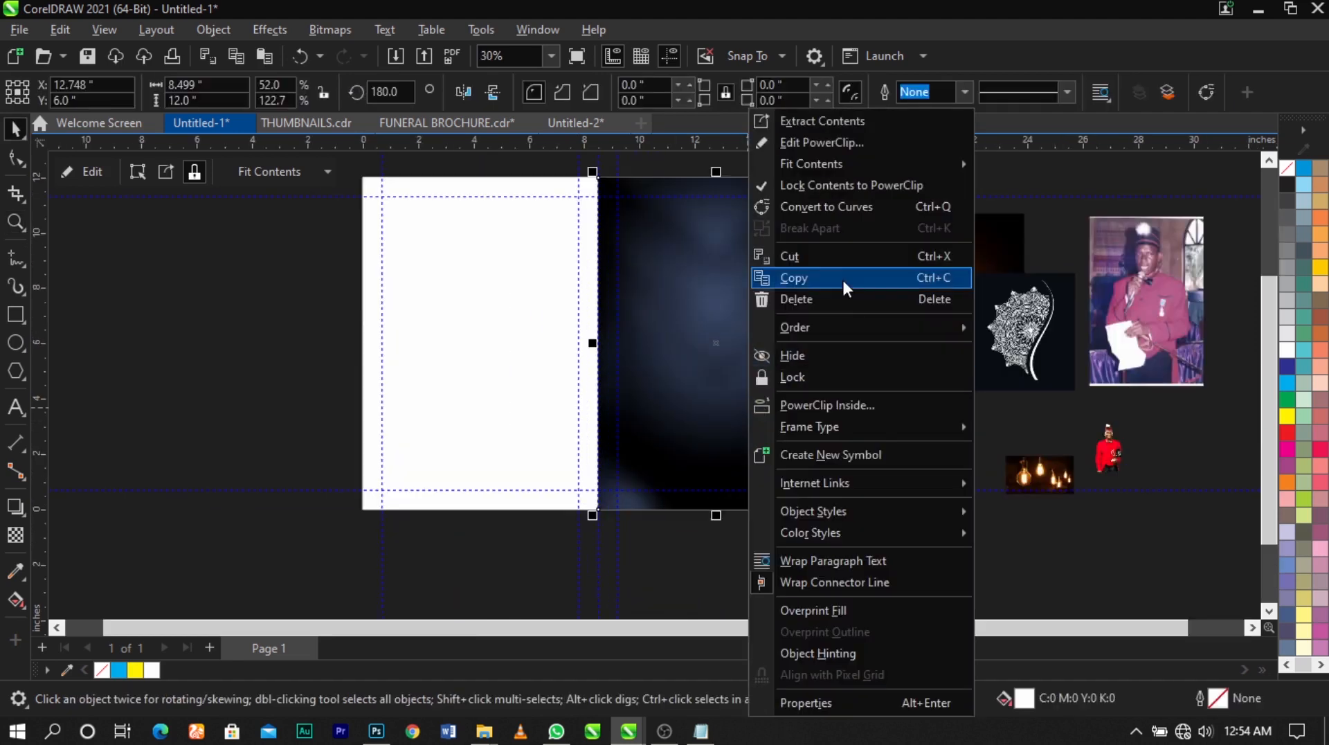
{"action": "left_click", "coordinate": [828, 141]}
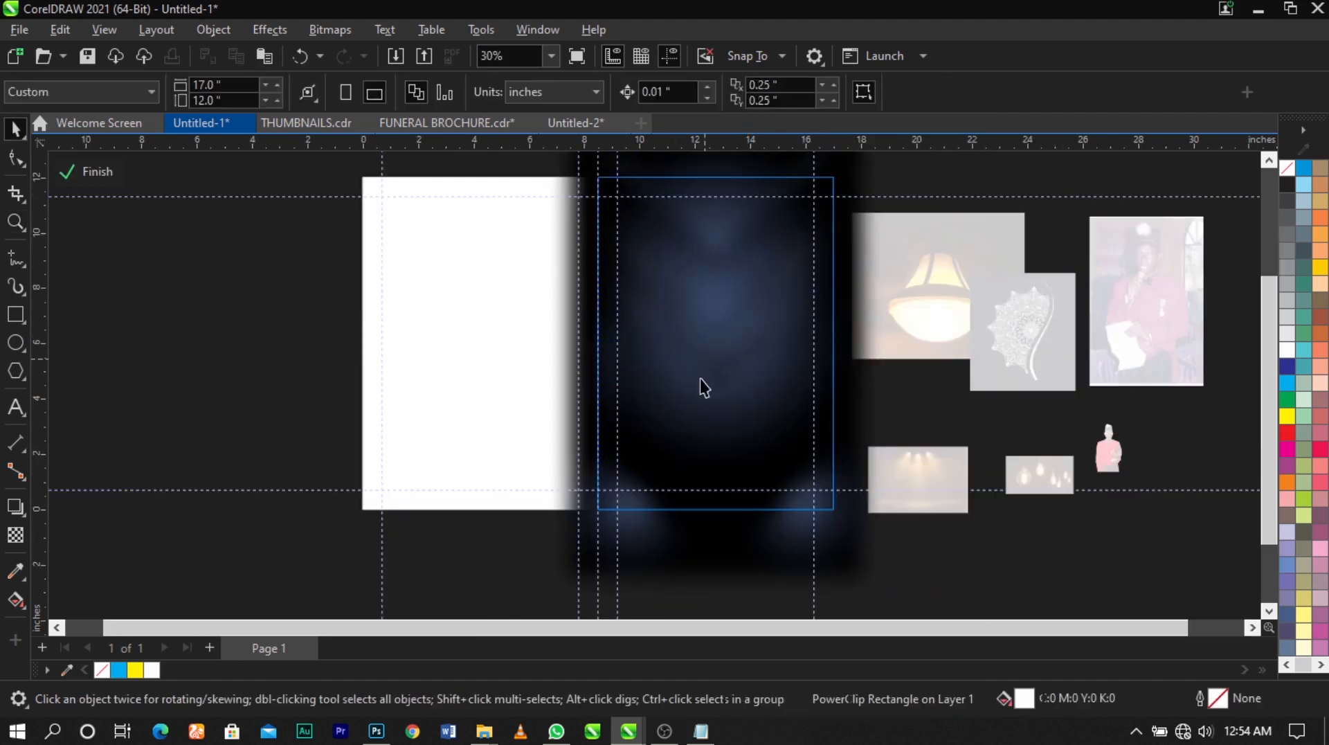
{"action": "scroll", "coordinate": [700, 379], "scroll_direction": "down", "scroll_amount": 2}
{"action": "left_click_drag", "start_coordinate": [832, 542], "coordinate": [820, 542]}
{"action": "left_click_drag", "start_coordinate": [760, 392], "coordinate": [756, 405]}
{"action": "left_click_drag", "start_coordinate": [817, 224], "coordinate": [831, 211]}
{"action": "left_click_drag", "start_coordinate": [741, 287], "coordinate": [741, 289]}
{"action": "left_click", "coordinate": [875, 223], "text": "ctrl"}
{"action": "left_click", "coordinate": [877, 230]}
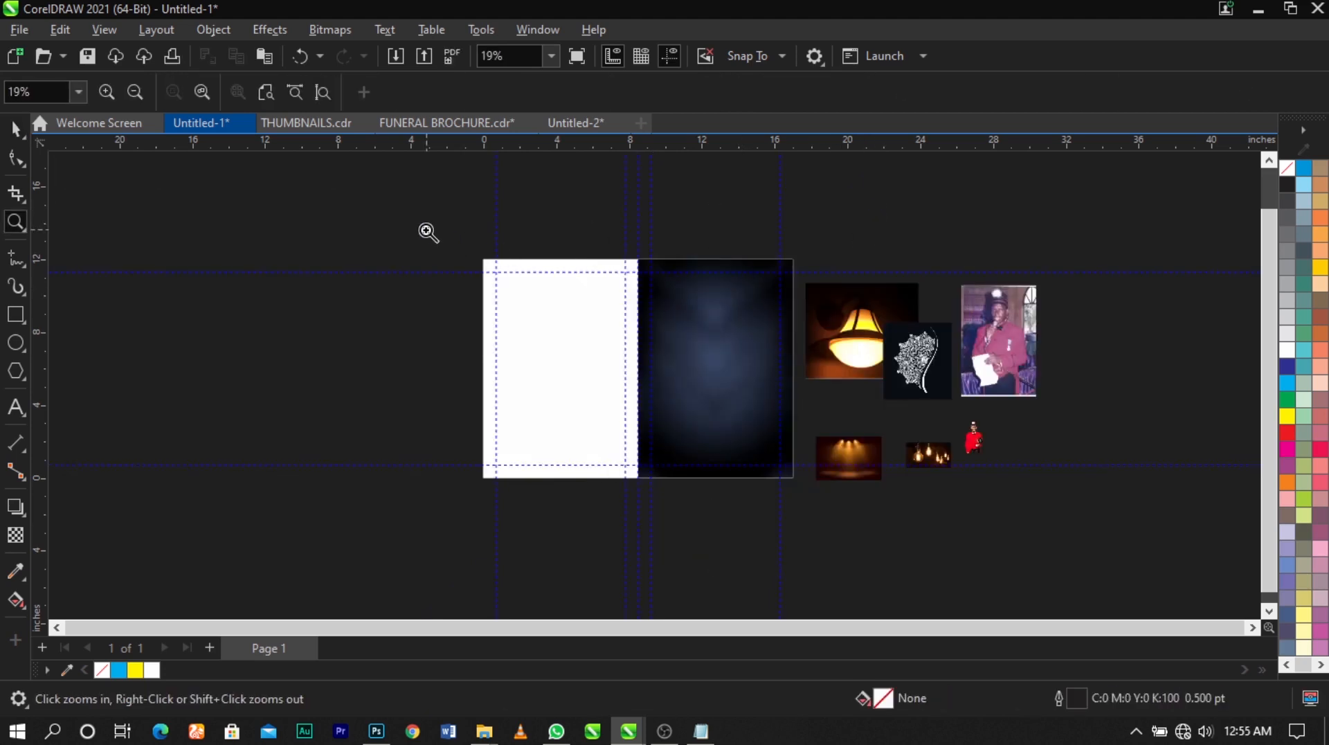
{"action": "scroll", "coordinate": [831, 346], "scroll_direction": "up", "scroll_amount": 2}
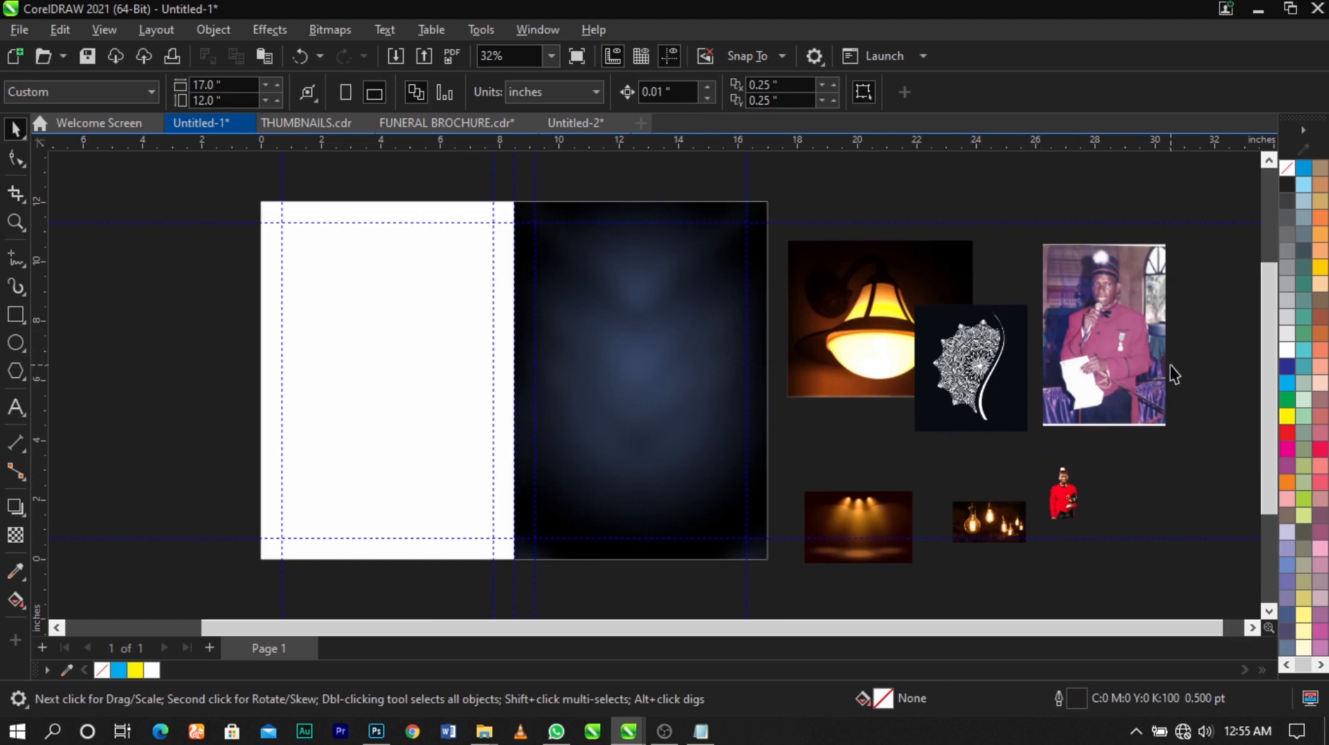
Enlarge the cutout of the man in the red jacket to about 6.15 by 9.5 inches and move the portrait photo out of its way
{"action": "left_click", "coordinate": [1076, 479]}
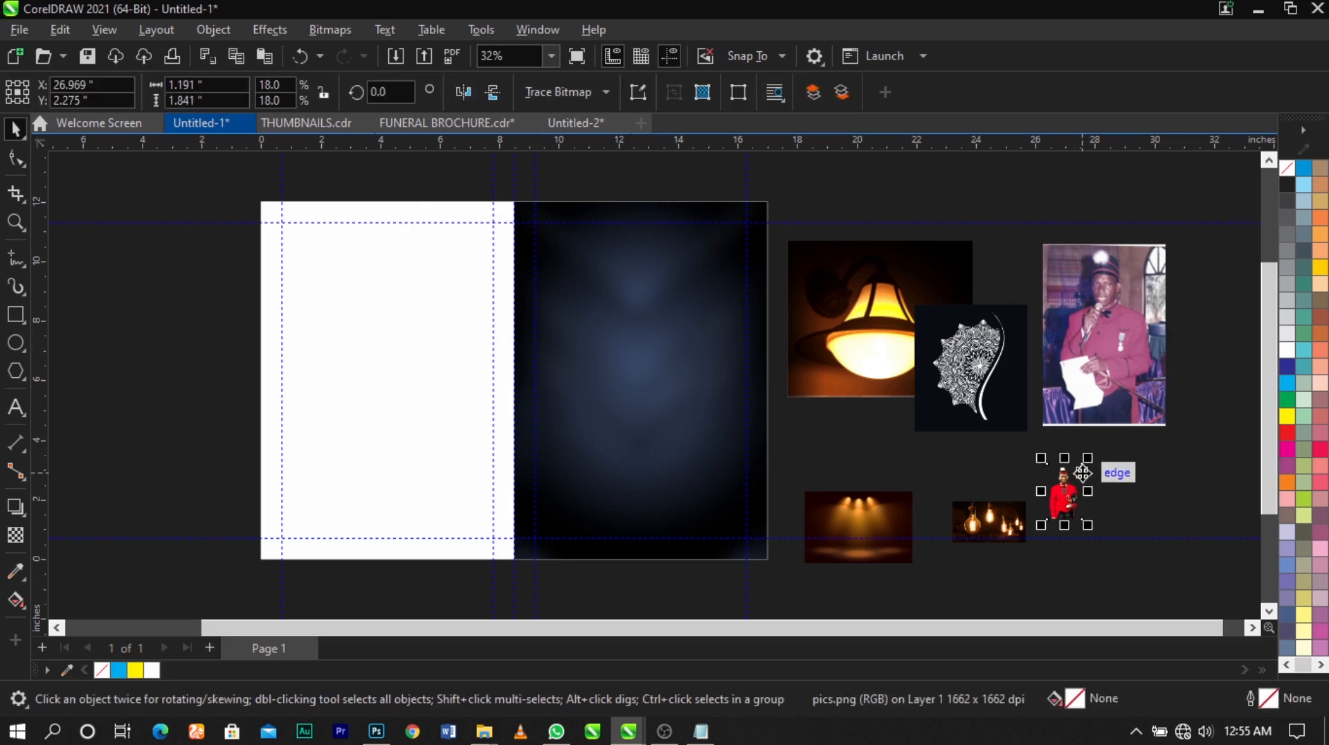
{"action": "left_click_drag", "start_coordinate": [1087, 457], "coordinate": [1196, 290]}
{"action": "left_click_drag", "start_coordinate": [1103, 429], "coordinate": [1097, 476]}
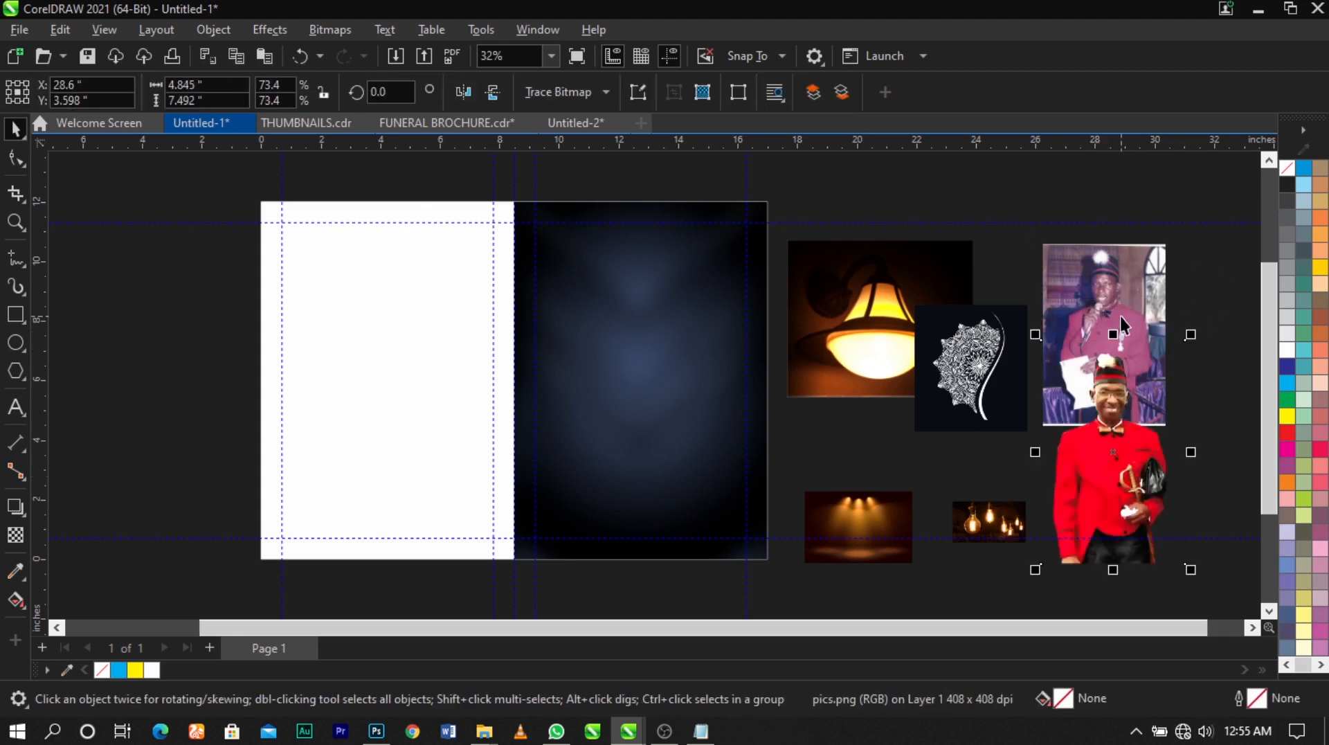
{"action": "left_click_drag", "start_coordinate": [1123, 323], "coordinate": [1269, 232]}
{"action": "left_click_drag", "start_coordinate": [1107, 471], "coordinate": [1086, 361]}
{"action": "left_click_drag", "start_coordinate": [1171, 463], "coordinate": [1211, 524]}
Move the red-jacket cutout onto the right panel and bring it to the front of the layer
{"action": "left_click_drag", "start_coordinate": [1127, 399], "coordinate": [659, 401]}
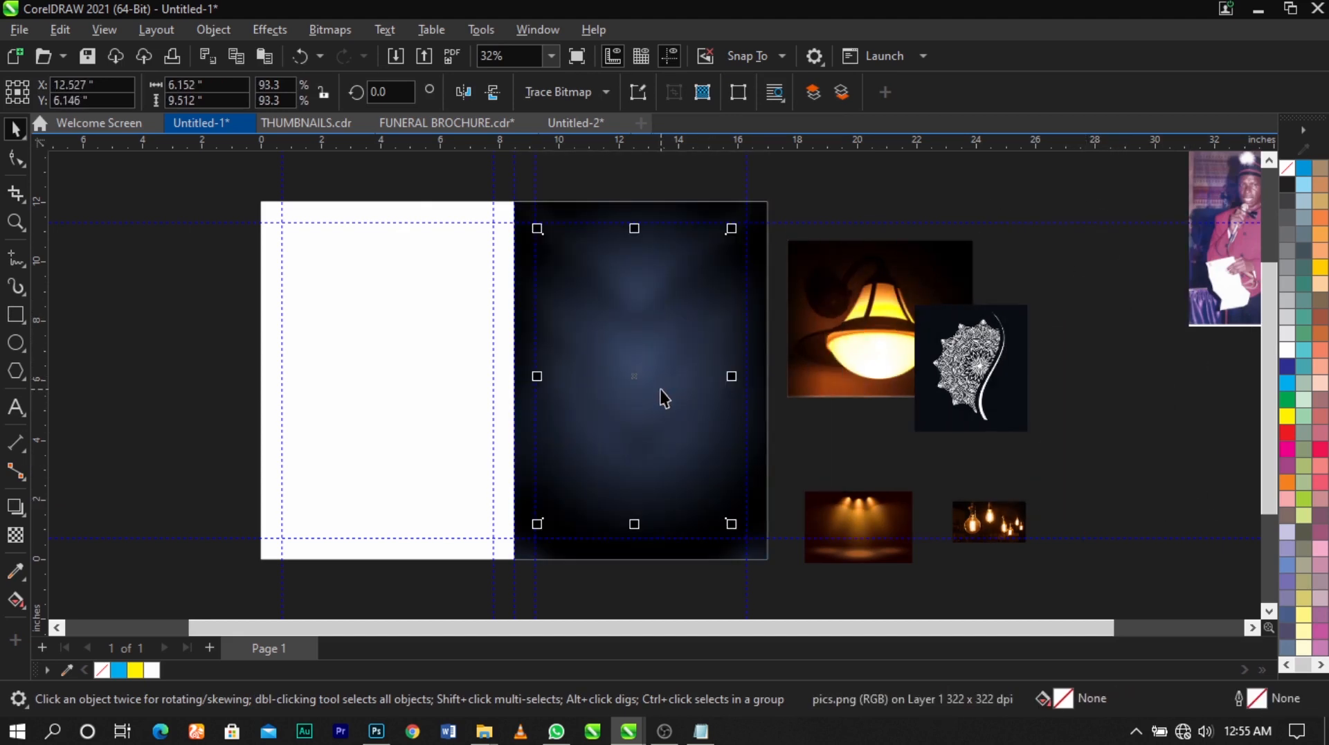
{"action": "scroll", "coordinate": [662, 389], "scroll_direction": "up", "scroll_amount": 1}
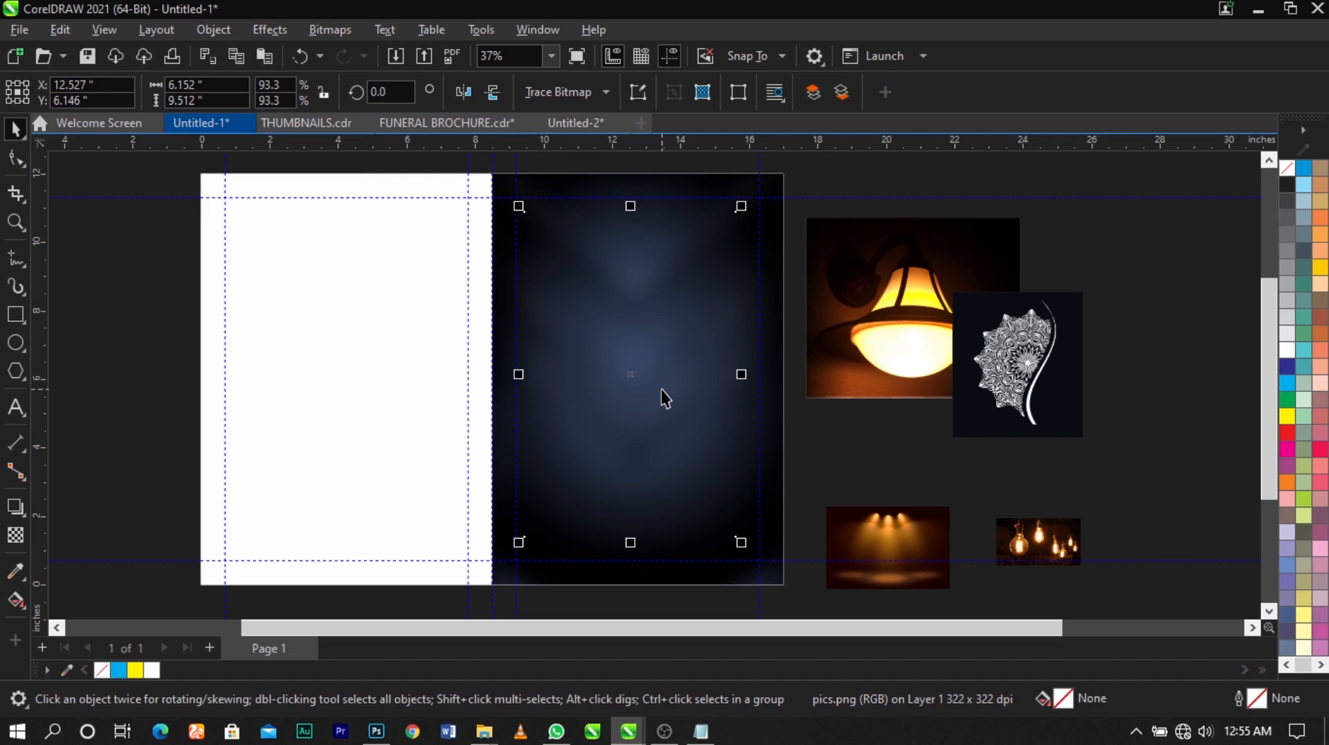
{"action": "key", "text": "shift+Page_Up"}
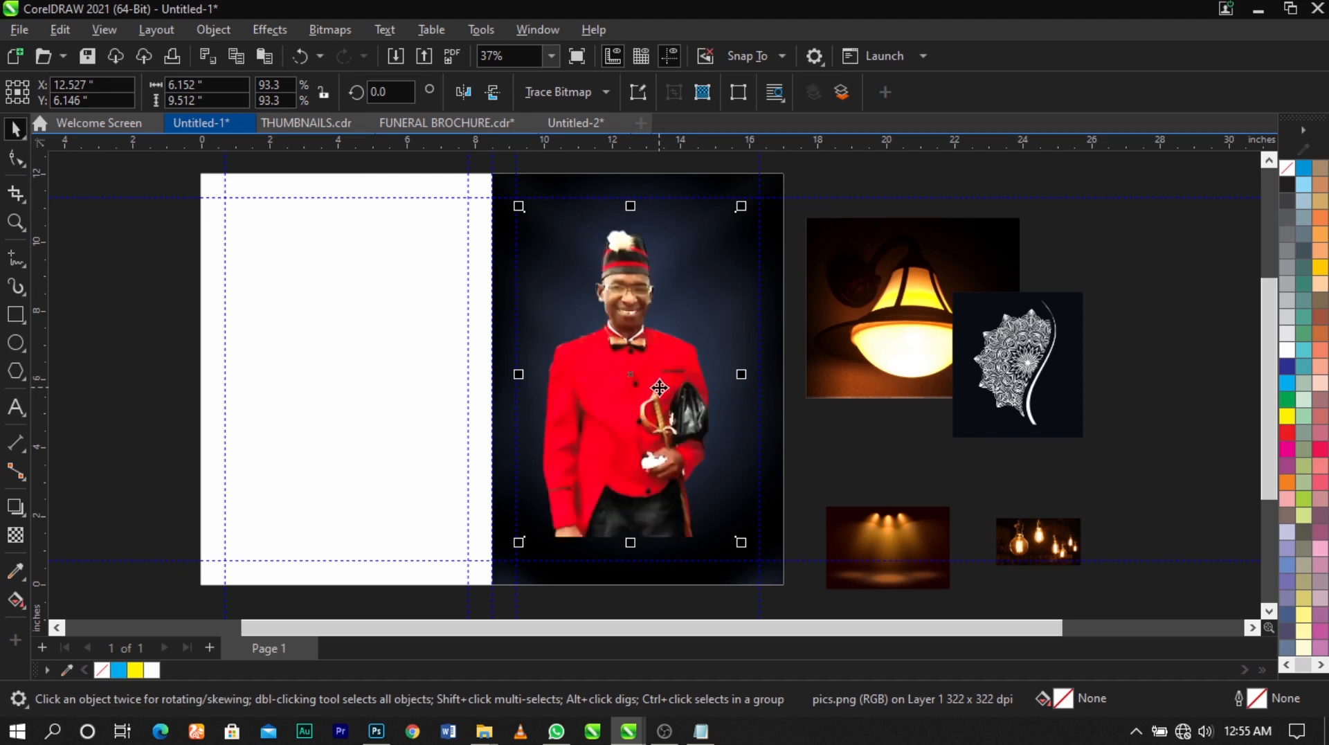
Enlarge the red-jacket cutout to about 6.7 by 10.4 inches and position it low on the right panel, ending near the lower margin guideline
{"action": "scroll", "coordinate": [660, 389], "scroll_direction": "down", "scroll_amount": 2}
{"action": "key", "text": "z"}
{"action": "left_click_drag", "start_coordinate": [468, 206], "coordinate": [841, 591]}
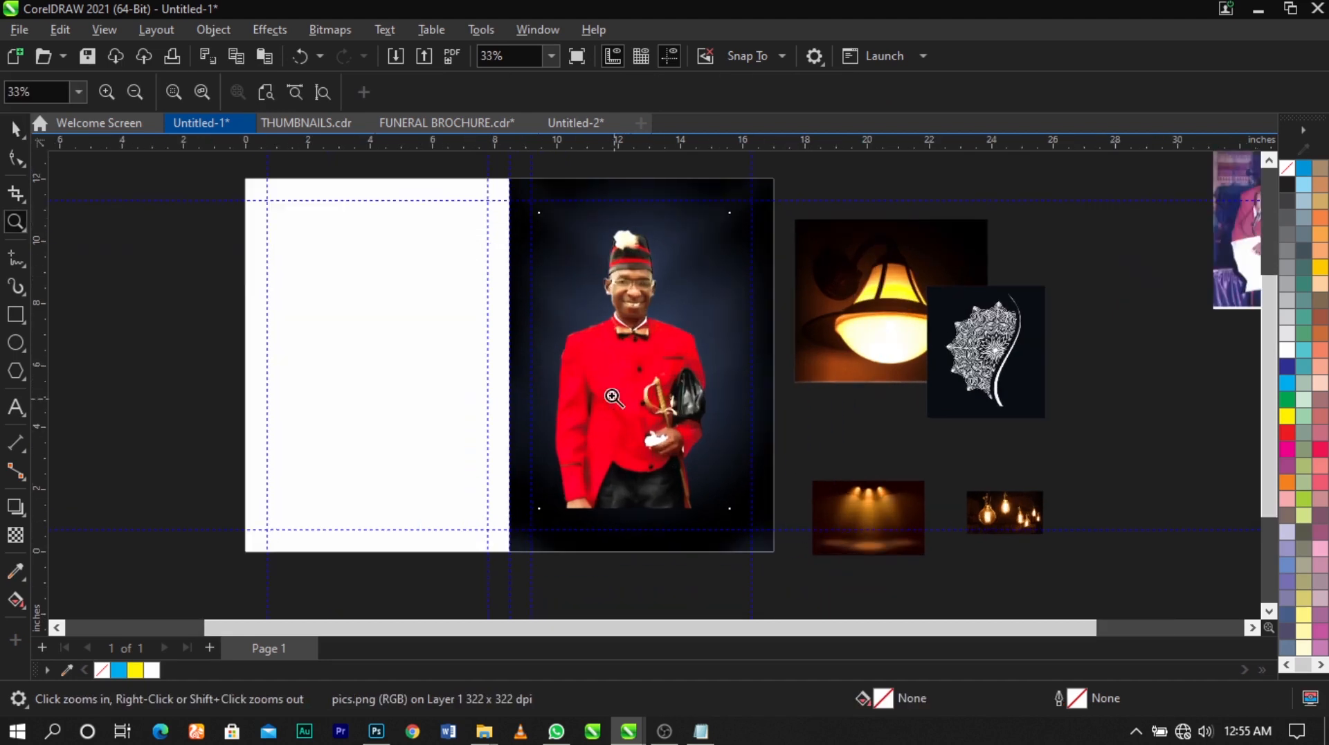
{"action": "key", "text": "space"}
{"action": "left_click_drag", "start_coordinate": [625, 360], "coordinate": [625, 380]}
{"action": "left_click_drag", "start_coordinate": [742, 229], "coordinate": [758, 213]}
{"action": "scroll", "coordinate": [676, 326], "scroll_direction": "up", "scroll_amount": 1}
{"action": "left_click_drag", "start_coordinate": [636, 339], "coordinate": [628, 336]}
{"action": "left_click", "coordinate": [827, 372]}
{"action": "scroll", "coordinate": [679, 345], "scroll_direction": "down", "scroll_amount": 1}
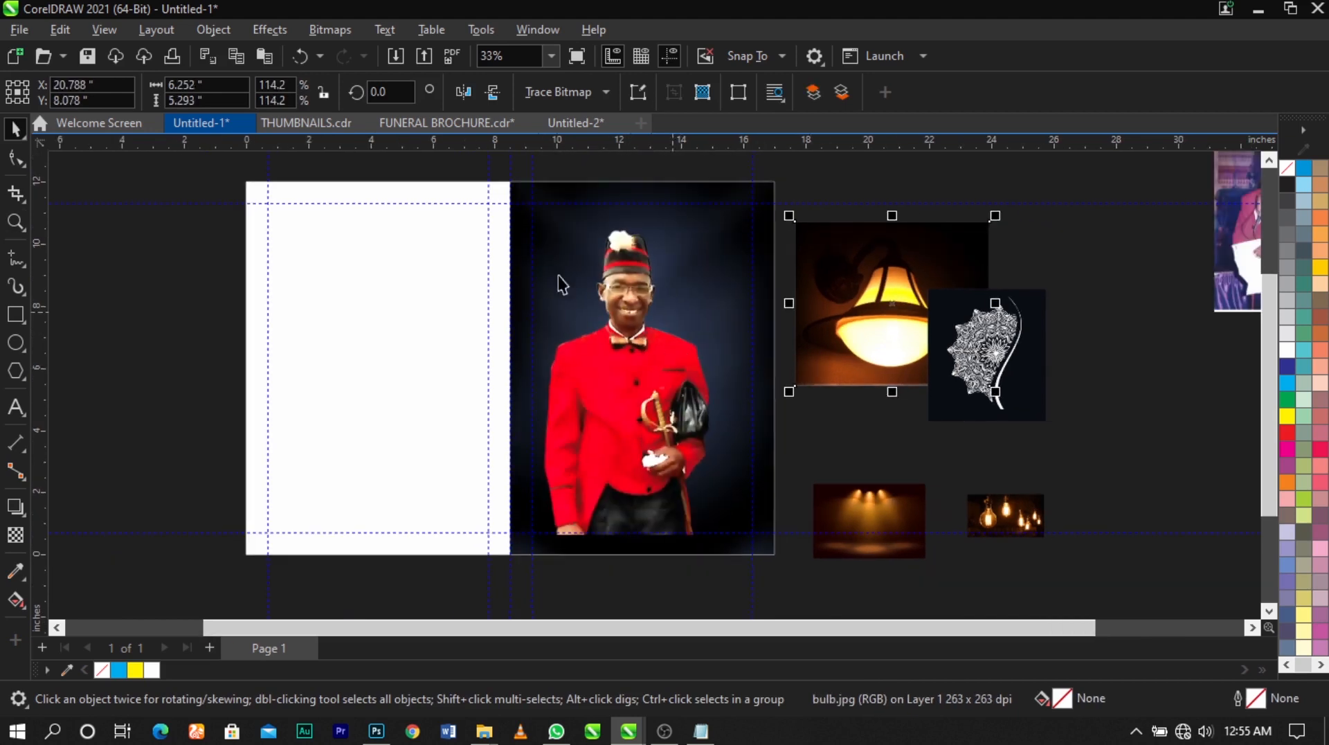
Apply a downward fountain transparency to the lower part of the red-jacket cutout, fading it into the dark background at the bottom
{"action": "left_click_drag", "start_coordinate": [445, 174], "coordinate": [900, 581]}
{"action": "scroll", "coordinate": [886, 546], "scroll_direction": "up", "scroll_amount": 1}
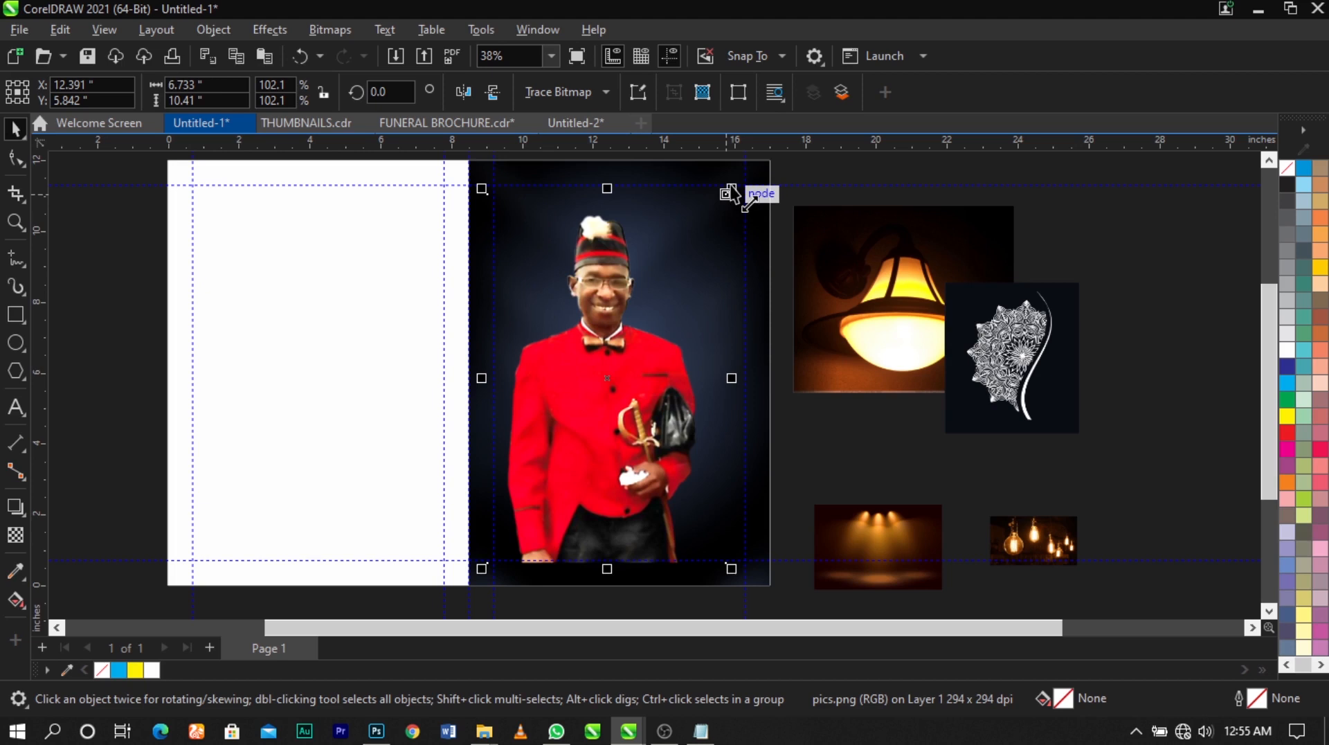
{"action": "left_click", "coordinate": [15, 535]}
{"action": "scroll", "coordinate": [612, 546], "scroll_direction": "up", "scroll_amount": 1}
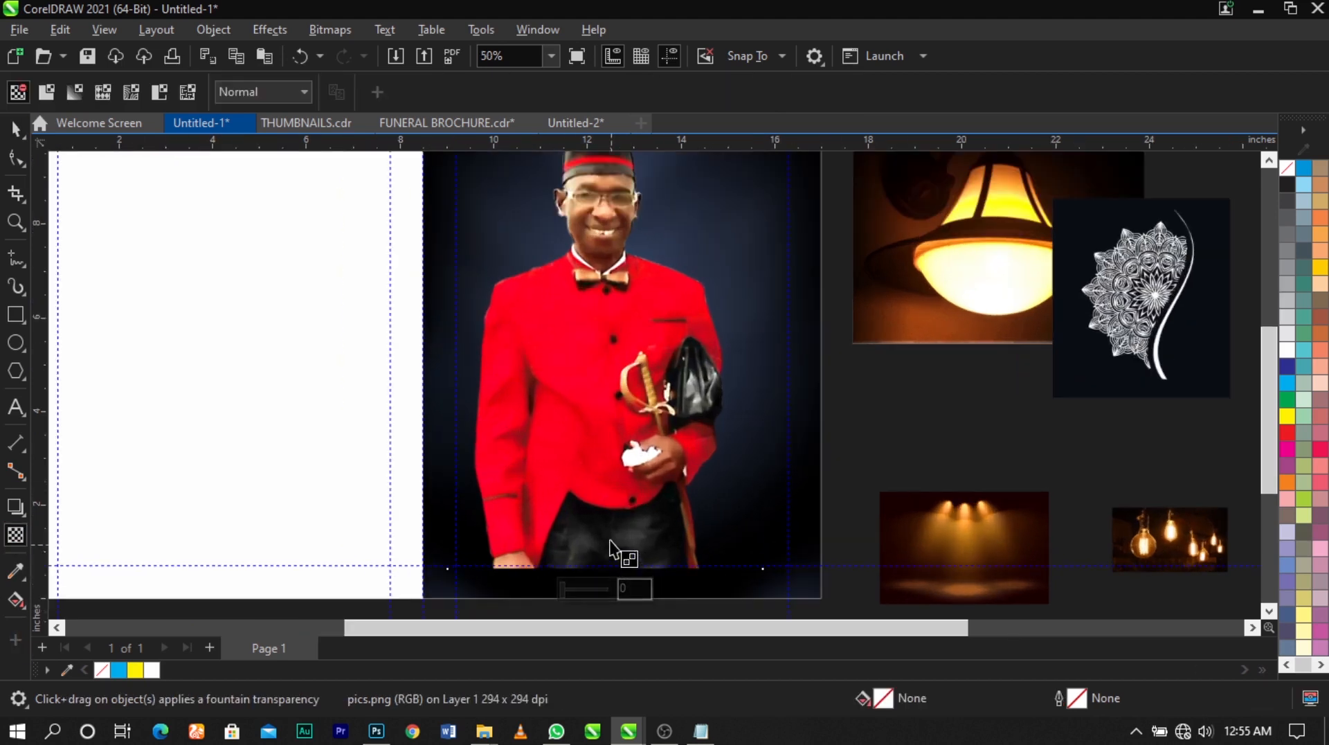
{"action": "left_click_drag", "start_coordinate": [605, 479], "coordinate": [602, 557]}
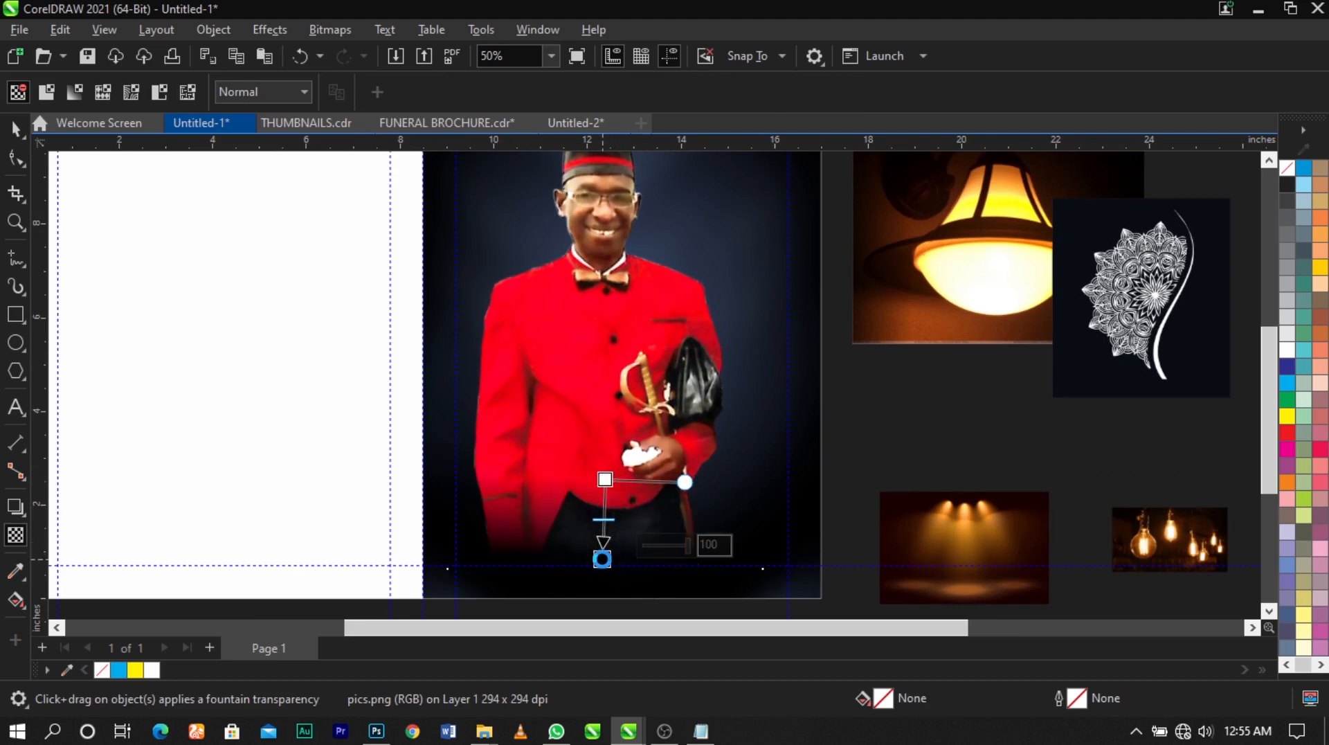
Shift the fountain transparency on the red-jacket cutout upward so the fade starts and ends higher on the jacket
{"action": "left_click_drag", "start_coordinate": [605, 479], "coordinate": [607, 452]}
{"action": "left_click_drag", "start_coordinate": [602, 550], "coordinate": [604, 530]}
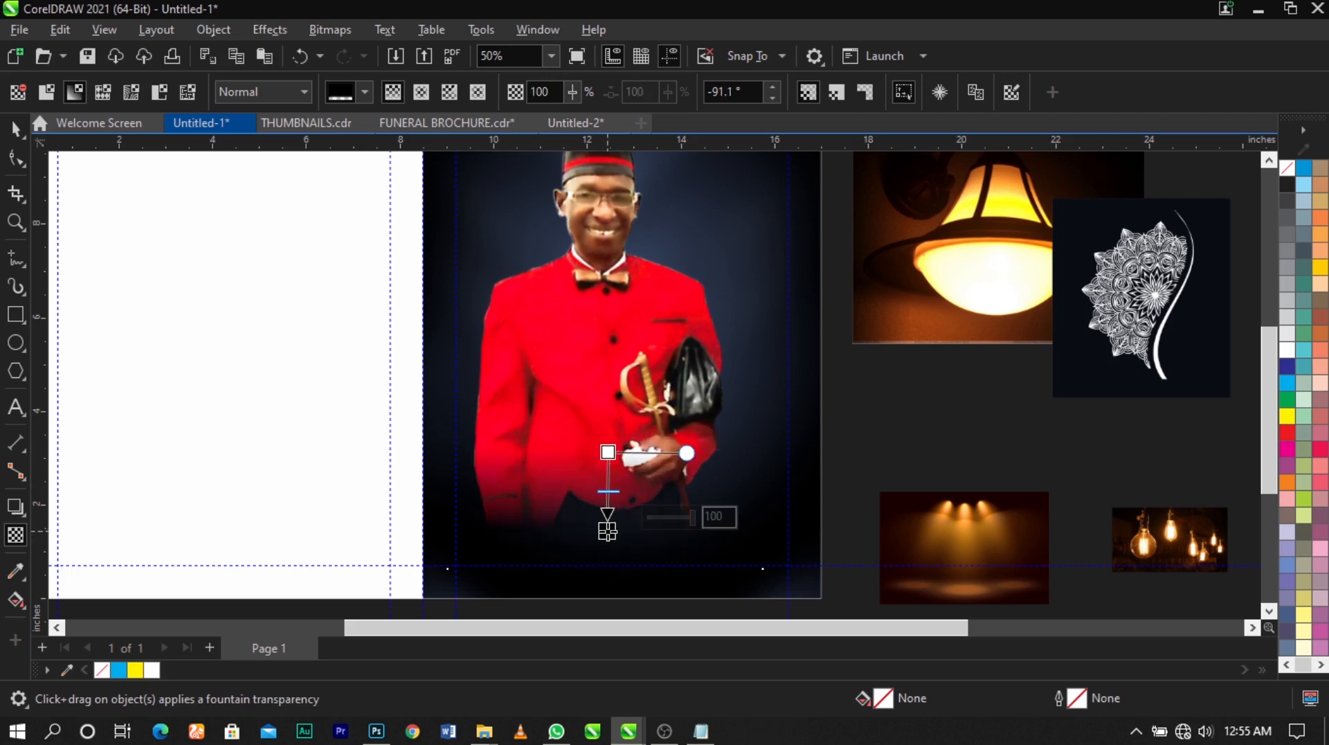
{"action": "key", "text": "space"}
Reduce the red-jacket cutout to about 6.26 by 9.67 inches and shift it slightly left and down on the right panel
{"action": "scroll", "coordinate": [631, 461], "scroll_direction": "down", "scroll_amount": 1}
{"action": "scroll", "coordinate": [631, 460], "scroll_direction": "down", "scroll_amount": 1}
{"action": "key", "text": "z"}
{"action": "left_click_drag", "start_coordinate": [789, 173], "coordinate": [375, 593]}
{"action": "key", "text": "space"}
{"action": "left_click_drag", "start_coordinate": [820, 197], "coordinate": [821, 206]}
{"action": "left_click_drag", "start_coordinate": [773, 248], "coordinate": [808, 216]}
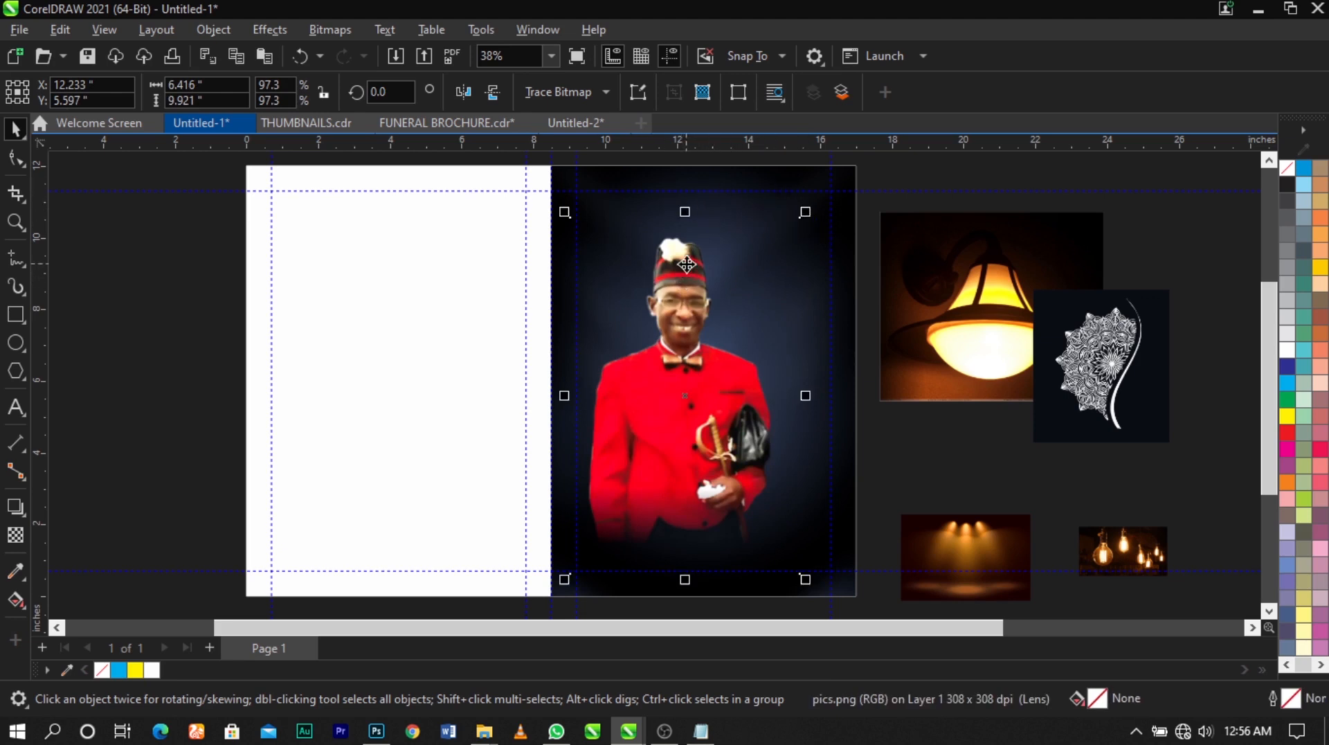
{"action": "mouse_move", "coordinate": [805, 212]}
{"action": "left_mouse_down"}
{"action": "mouse_move", "coordinate": [806, 229]}
{"action": "mouse_move", "coordinate": [793, 225]}
{"action": "left_mouse_up"}
{"action": "scroll", "coordinate": [732, 363], "scroll_direction": "up", "scroll_amount": 1}
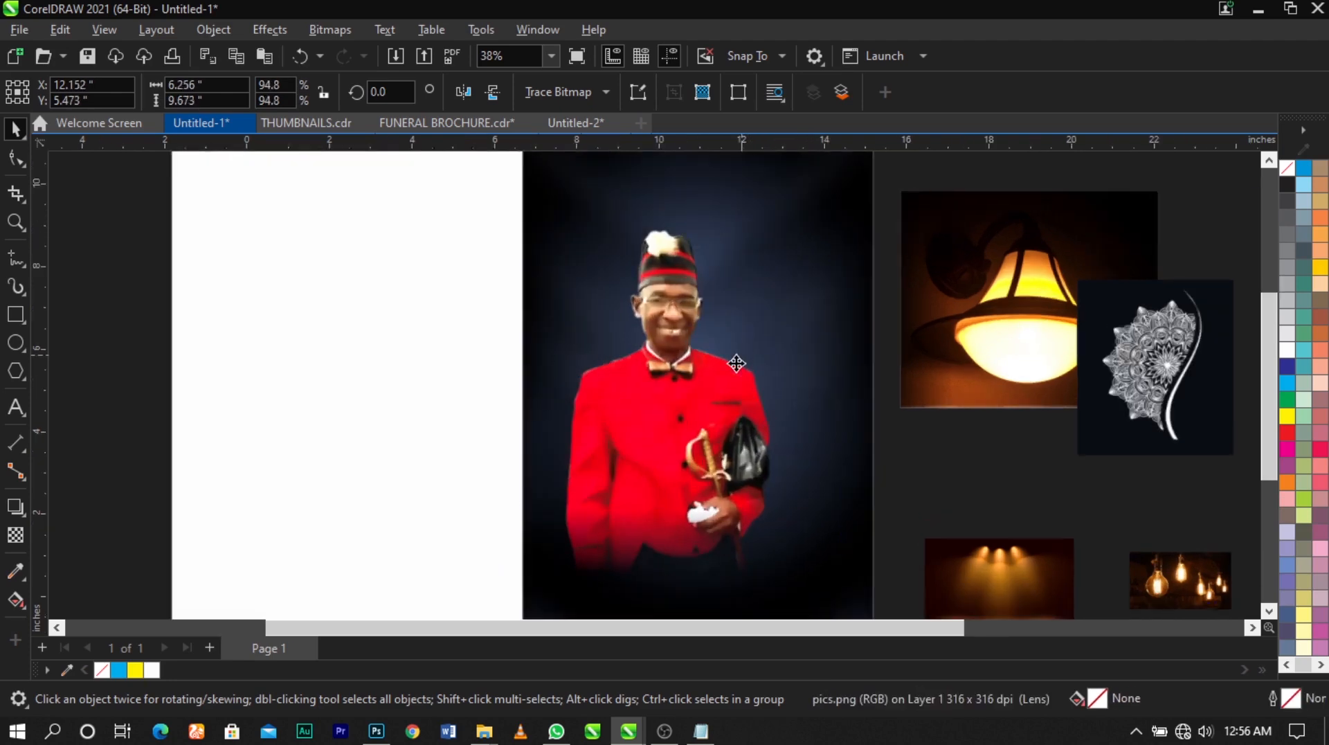
{"action": "left_click_drag", "start_coordinate": [736, 362], "coordinate": [724, 369]}
{"action": "scroll", "coordinate": [724, 368], "scroll_direction": "down", "scroll_amount": 3}
{"action": "left_click", "coordinate": [881, 389]}
{"action": "key", "text": "z"}
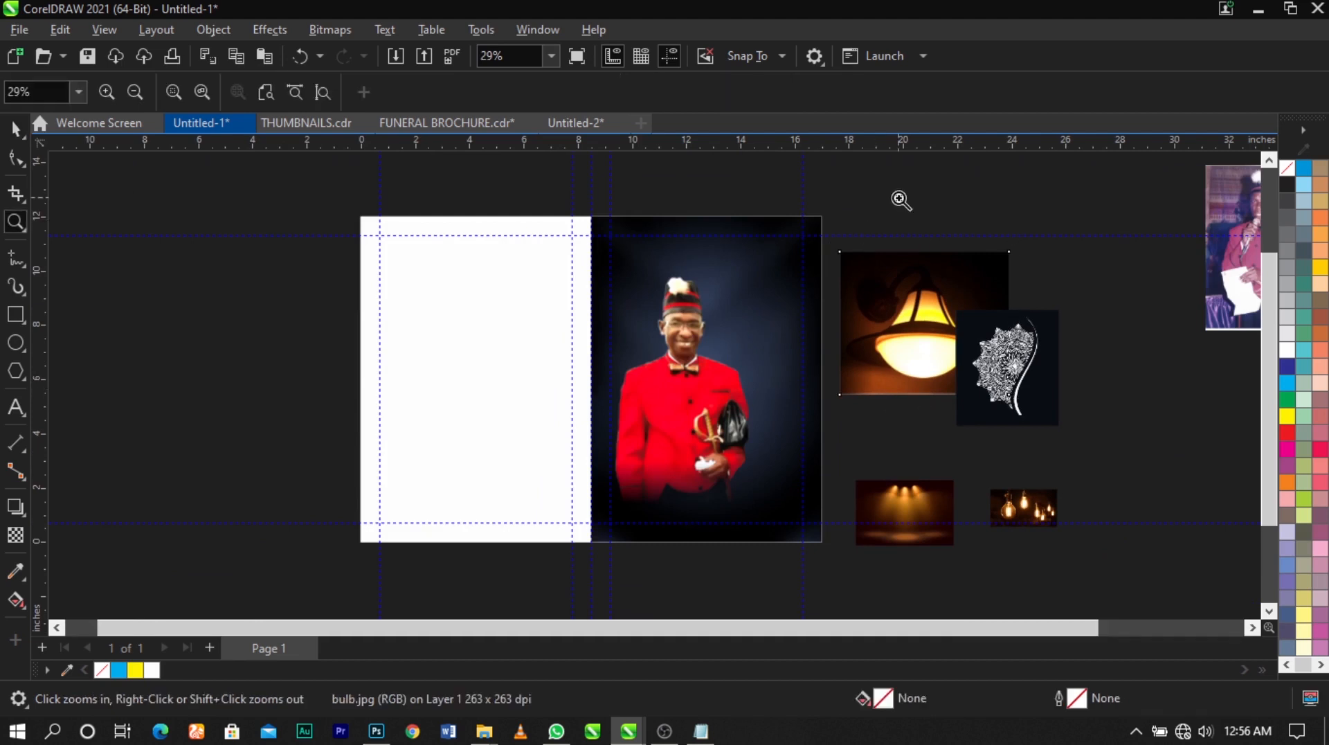
{"action": "left_click_drag", "start_coordinate": [898, 197], "coordinate": [306, 569]}
{"action": "left_click", "coordinate": [964, 466]}
{"action": "scroll", "coordinate": [665, 361], "scroll_direction": "down", "scroll_amount": 2}
{"action": "key", "text": "F2"}
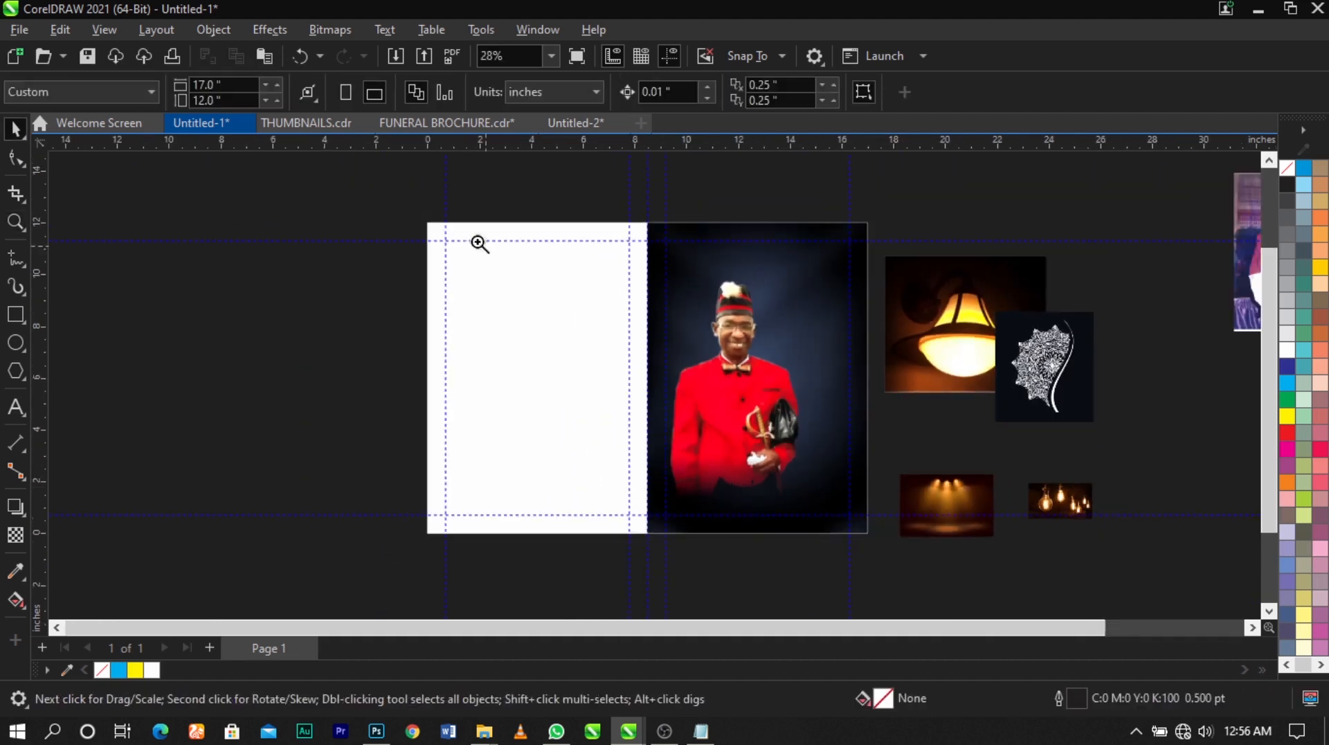
{"action": "left_click_drag", "start_coordinate": [398, 211], "coordinate": [1015, 528]}
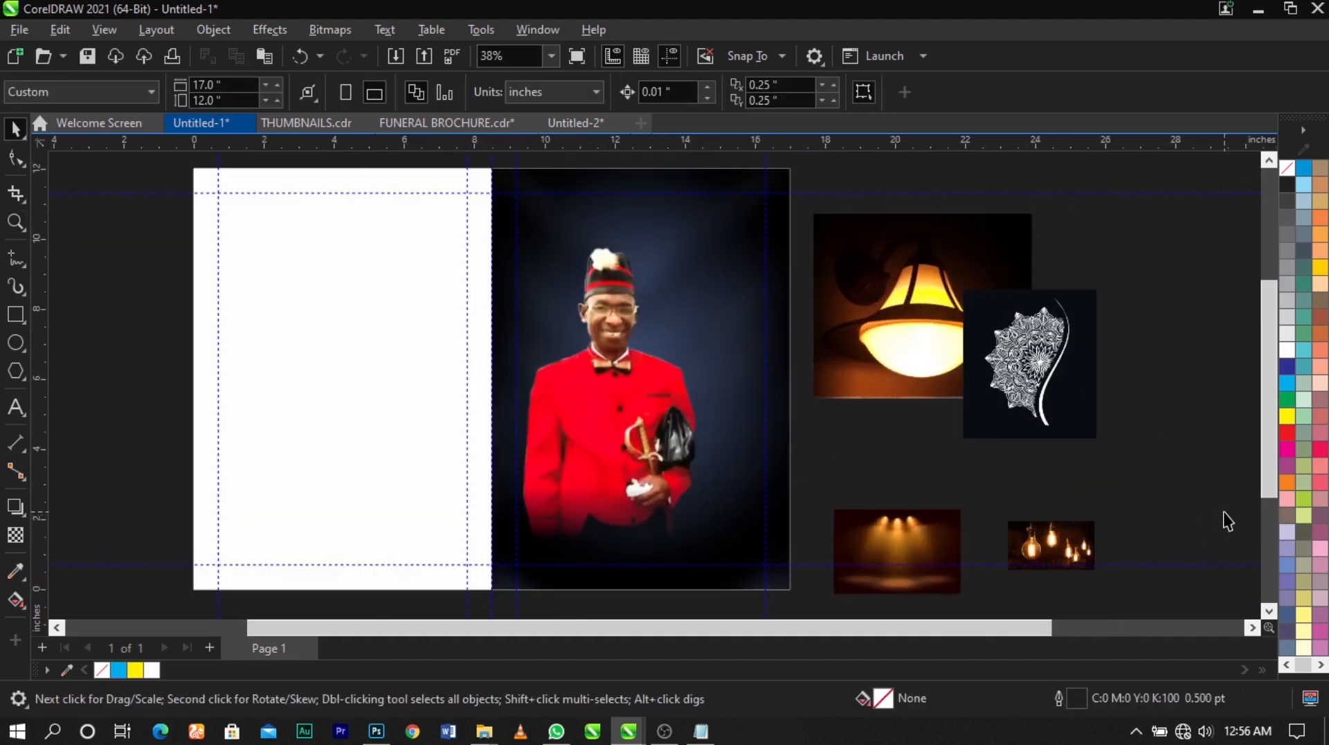
Switch to the Notepad text file and copy the lines from "Exit of an Icon" through "Time: 11:00am"
{"action": "left_click", "coordinate": [701, 730]}
{"action": "scroll", "coordinate": [853, 472], "scroll_direction": "up", "scroll_amount": 12}
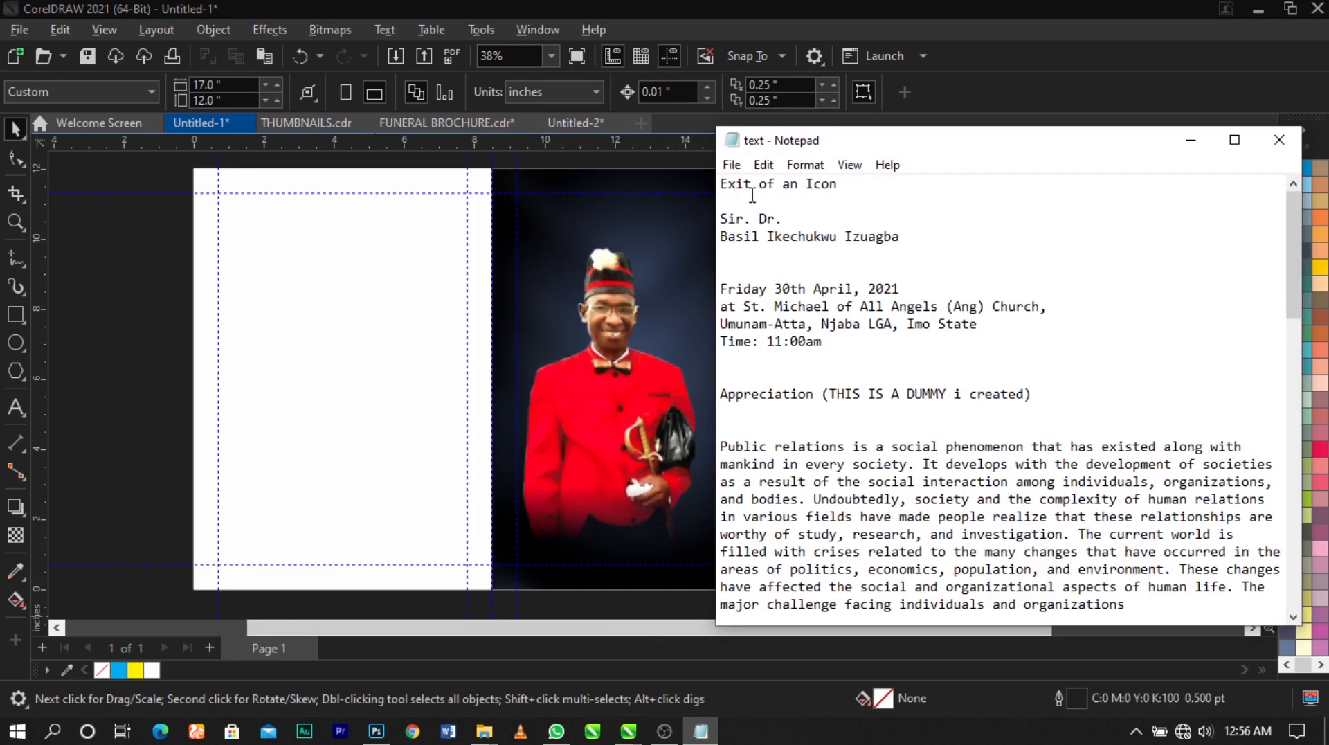
{"action": "left_click_drag", "start_coordinate": [722, 185], "coordinate": [998, 366]}
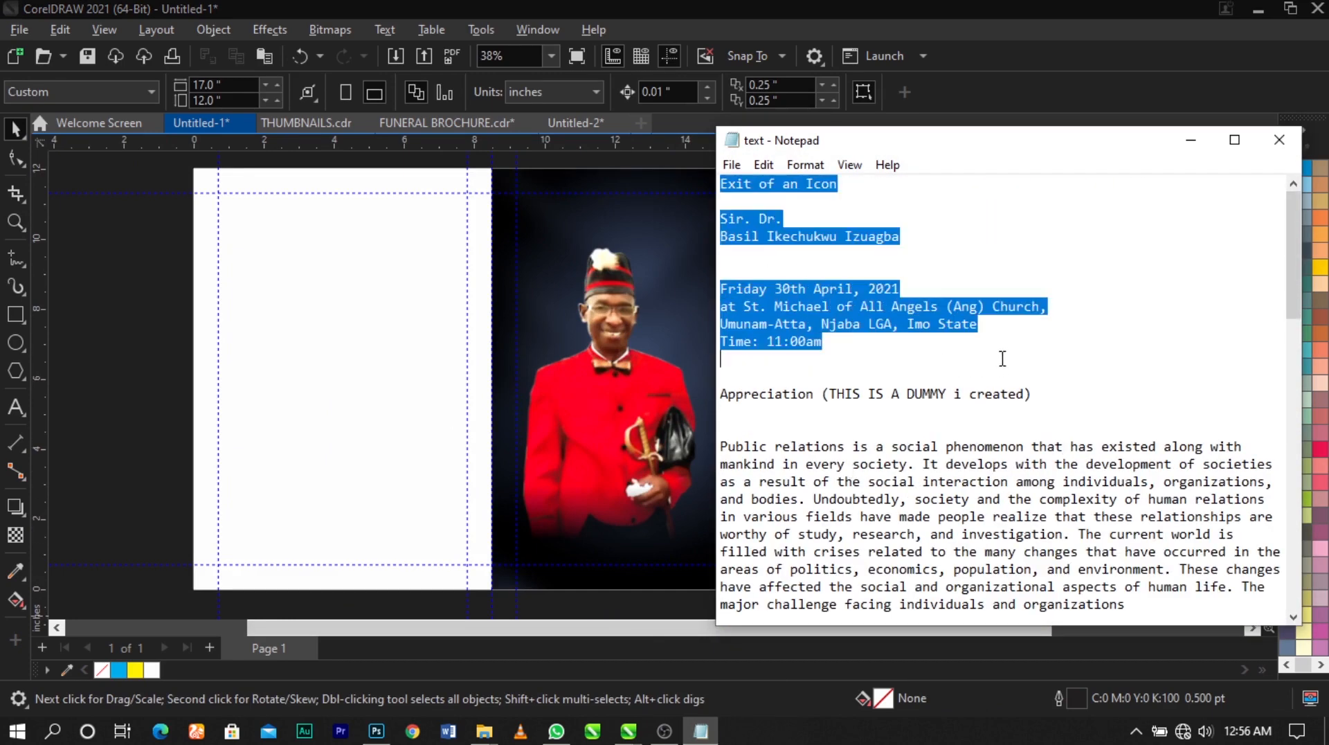
Return to CorelDRAW, paste the copied lines as artistic text on the white left panel and position them within its margins
{"action": "left_click", "coordinate": [112, 311]}
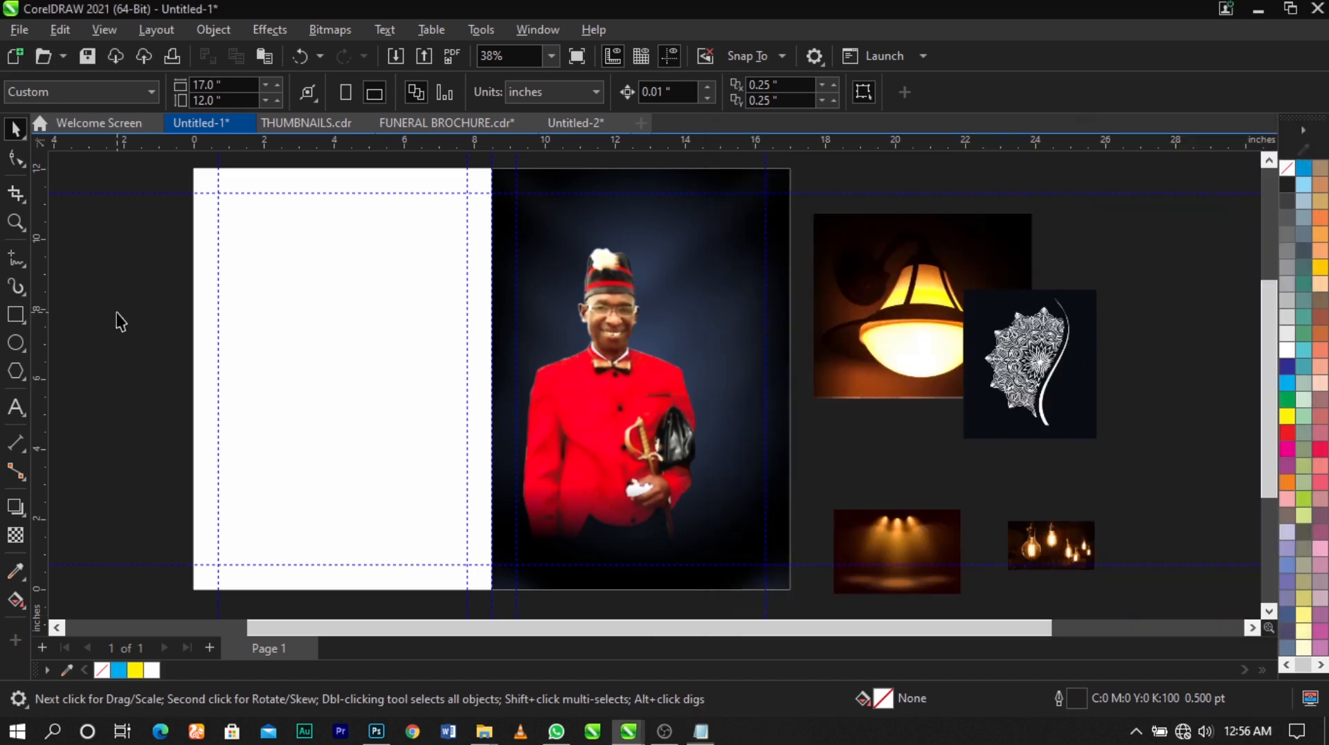
{"action": "left_click", "coordinate": [17, 405]}
{"action": "left_click", "coordinate": [295, 333]}
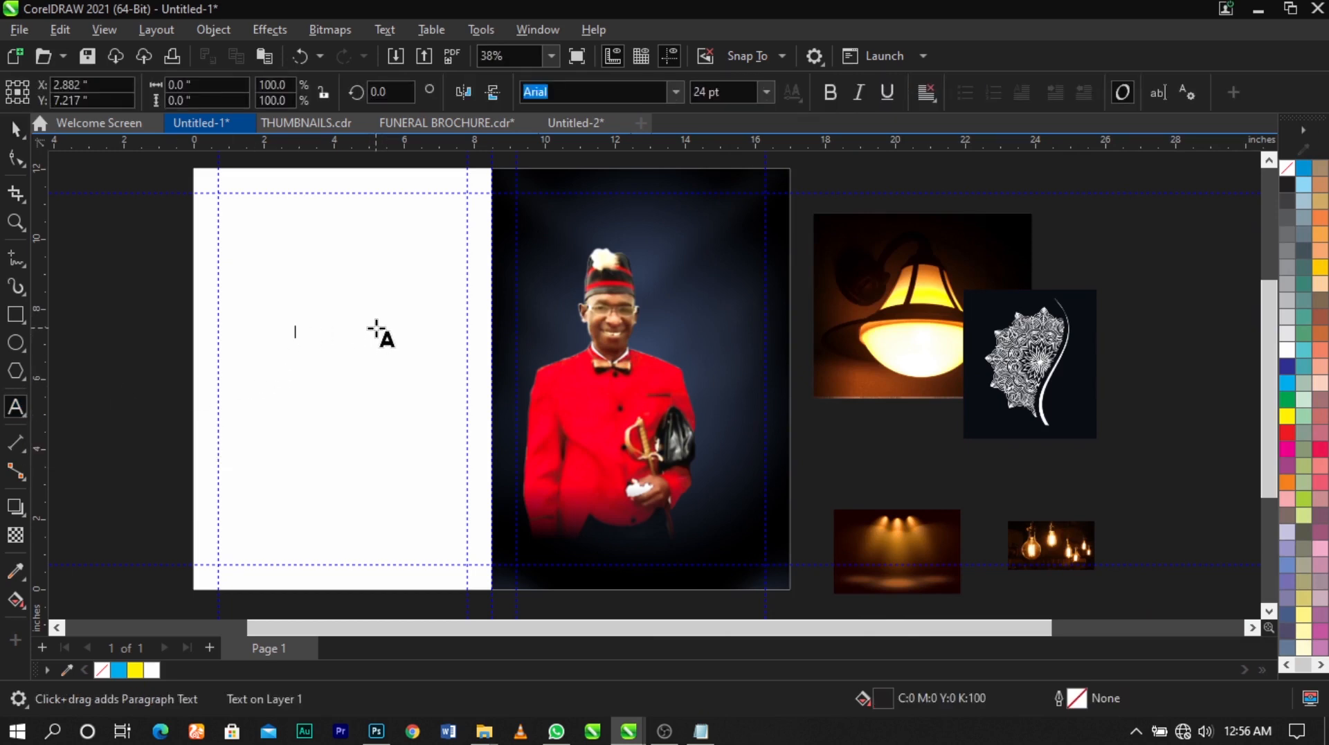
{"action": "key", "text": "ctrl+v"}
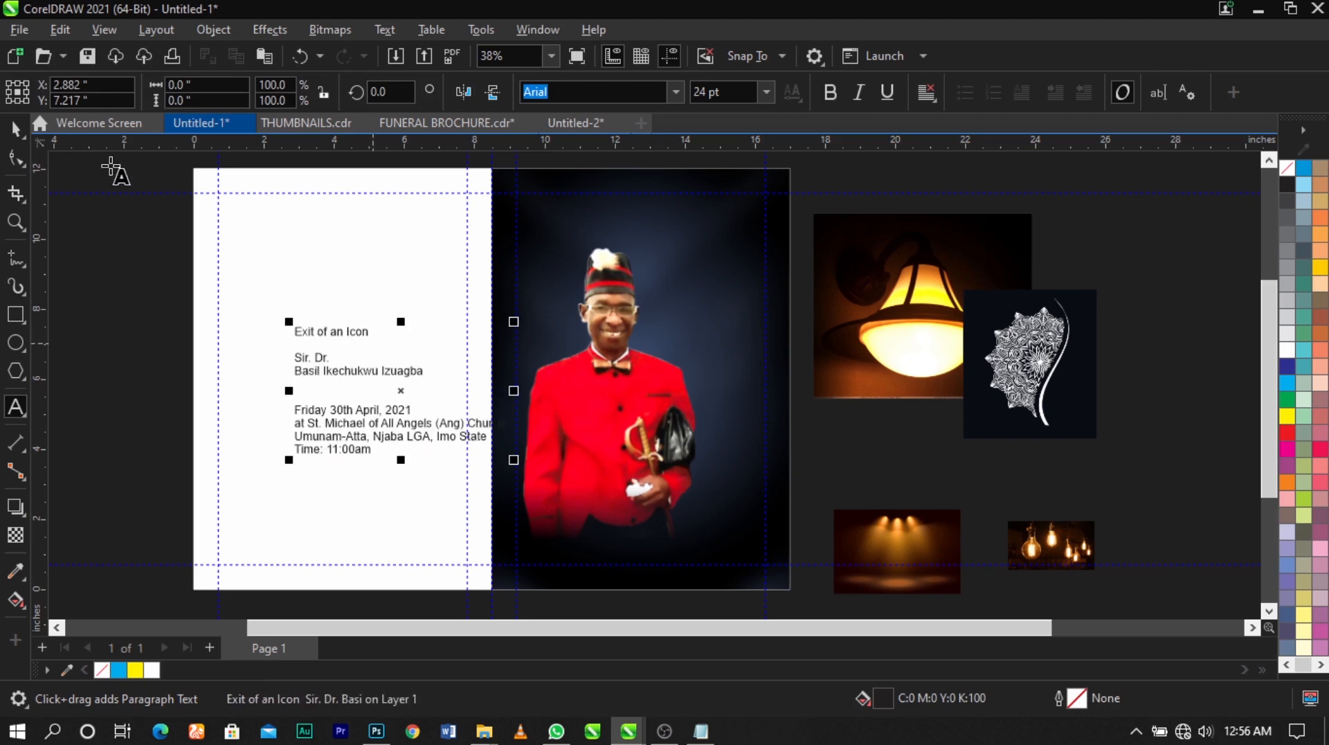
{"action": "left_click", "coordinate": [15, 129]}
{"action": "left_click_drag", "start_coordinate": [384, 389], "coordinate": [330, 355]}
{"action": "left_click", "coordinate": [840, 486]}
{"action": "scroll", "coordinate": [665, 398], "scroll_direction": "down", "scroll_amount": 1}
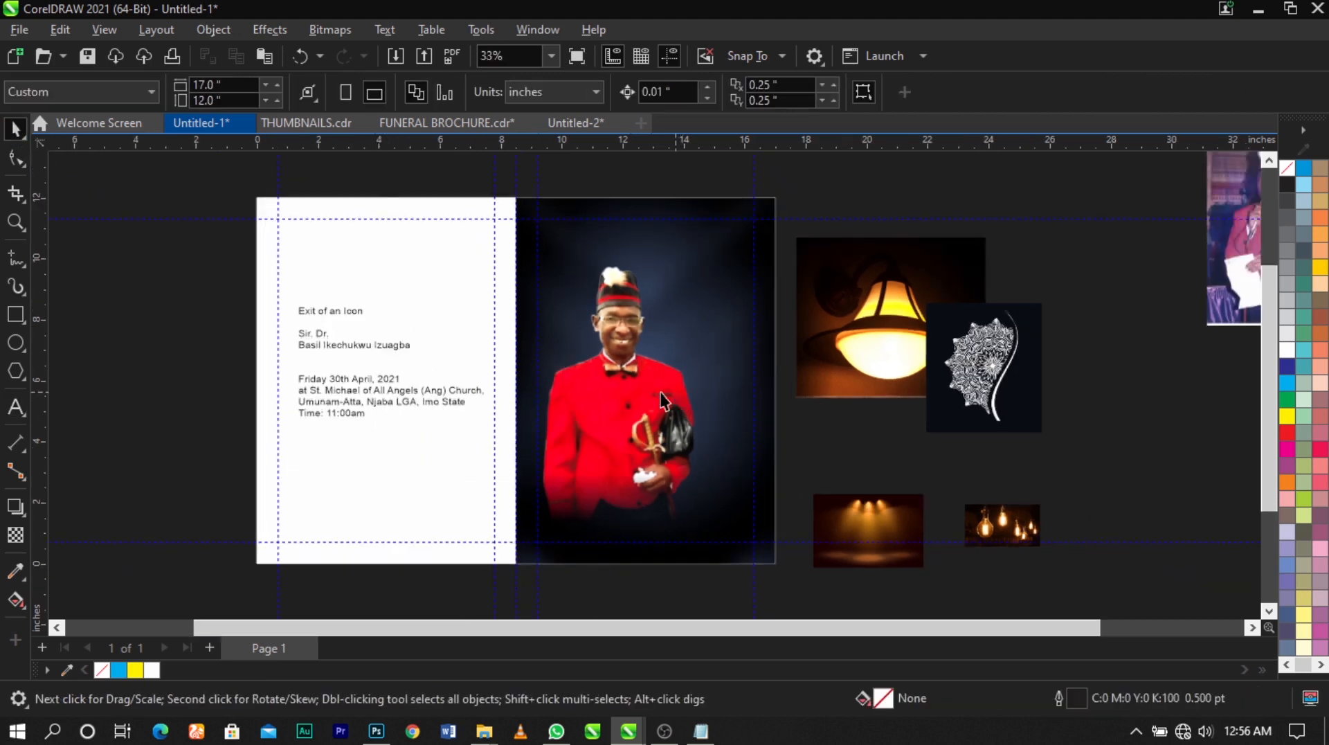
{"action": "left_click", "coordinate": [359, 478]}
{"action": "left_click", "coordinate": [697, 439]}
{"action": "left_click", "coordinate": [949, 436]}
Cut the line "Exit of an Icon" out of the pasted text block on the left panel
{"action": "key", "text": "z"}
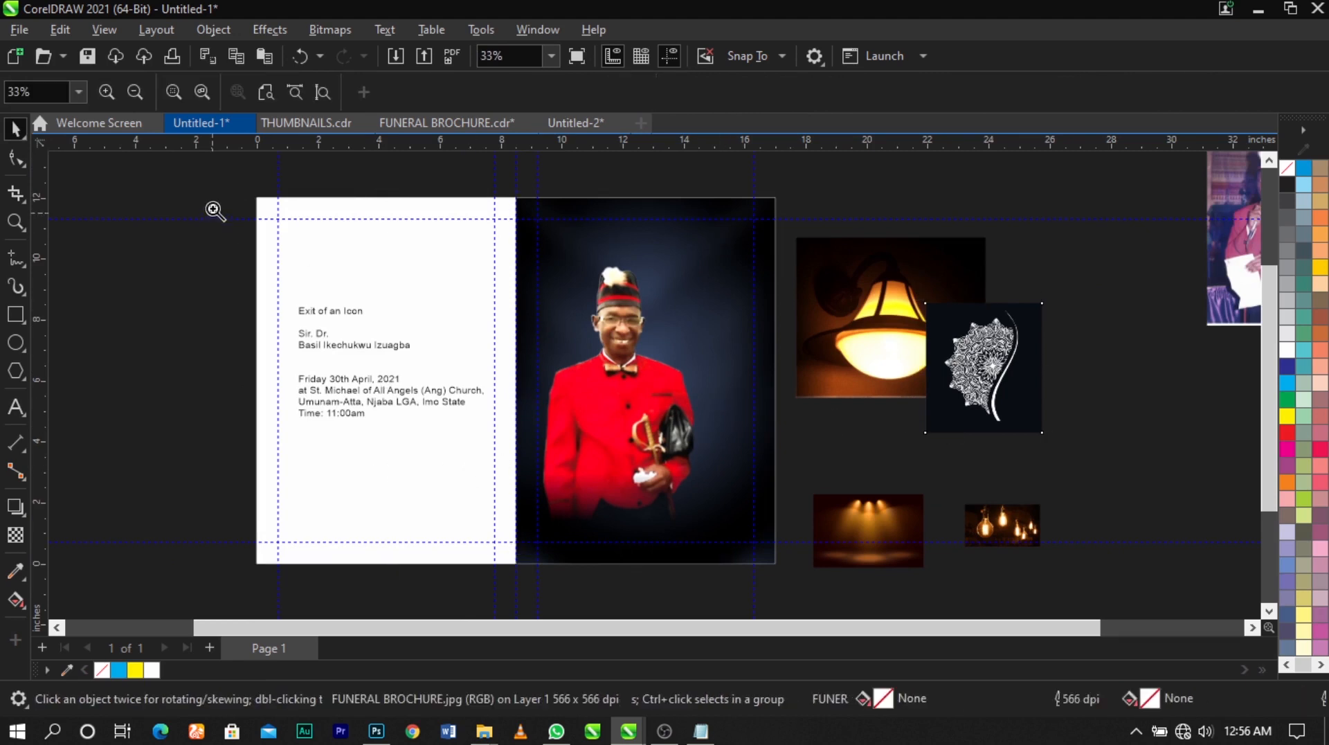
{"action": "left_click_drag", "start_coordinate": [215, 210], "coordinate": [865, 546]}
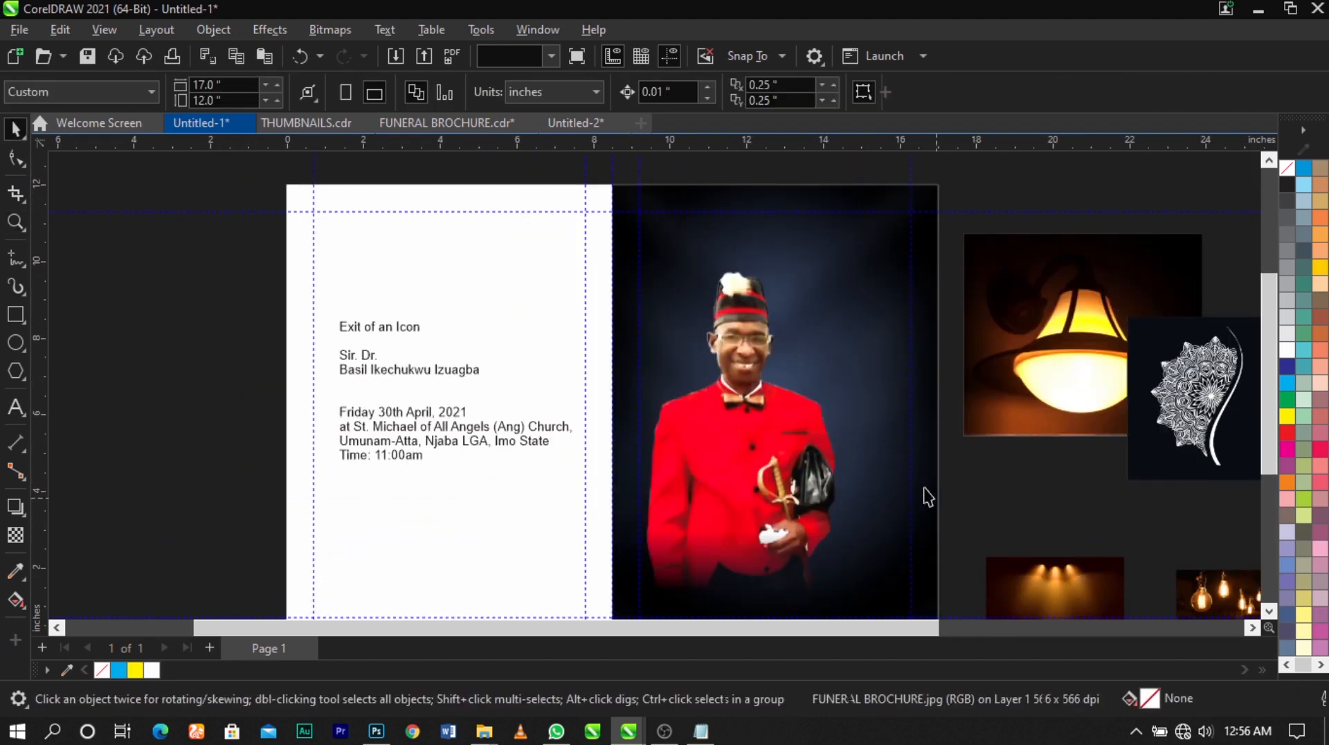
{"action": "left_click", "coordinate": [409, 331]}
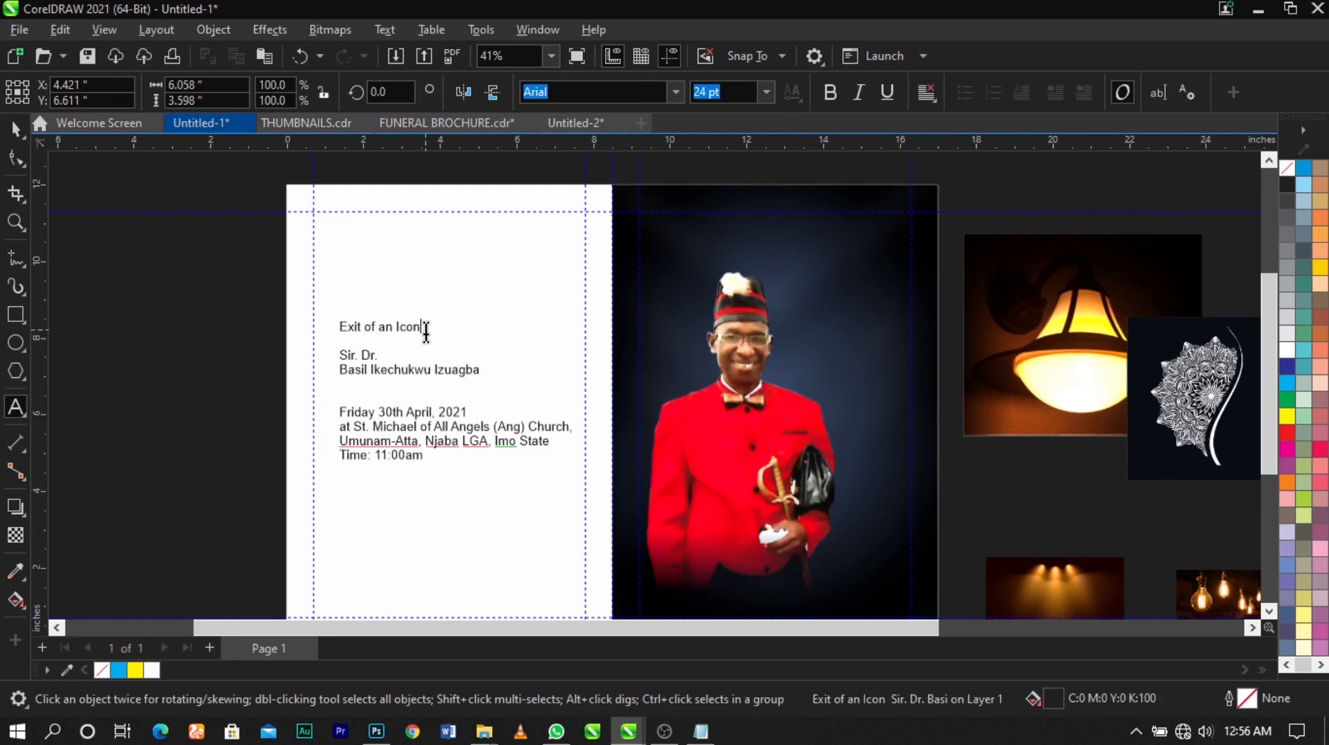
{"action": "left_click_drag", "start_coordinate": [422, 333], "coordinate": [305, 319]}
{"action": "key", "text": "Delete"}
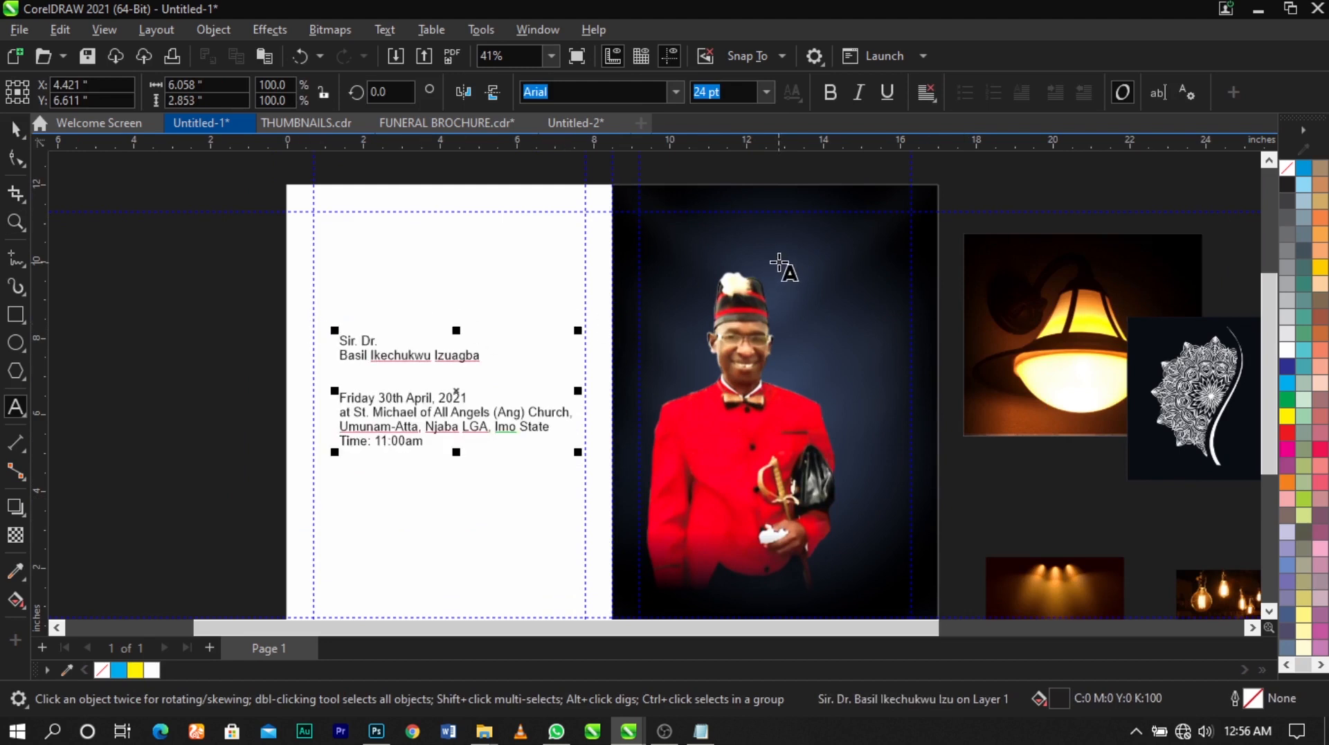
Place "Exit of an Icon" as separate text above the man's hat, enlarge it to about 5.14 inches wide and fill it white
{"action": "left_click", "coordinate": [825, 263]}
{"action": "left_click_drag", "start_coordinate": [555, 181], "coordinate": [995, 393]}
{"action": "left_click_drag", "start_coordinate": [879, 323], "coordinate": [853, 309]}
{"action": "left_click", "coordinate": [1285, 350]}
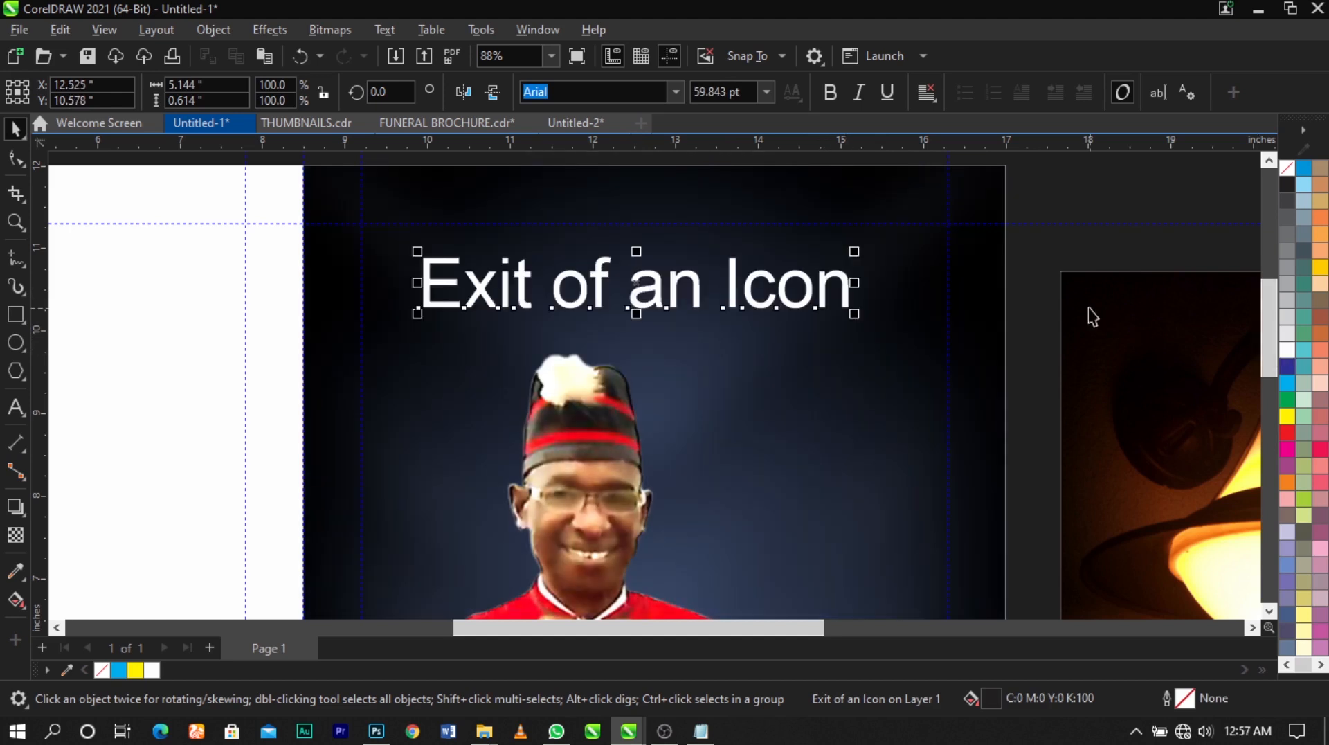
{"action": "left_click", "coordinate": [1089, 315]}
Split the title into four lines with one word each: Exit, of, an, Icon
{"action": "left_click", "coordinate": [734, 286]}
{"action": "key", "text": "F8"}
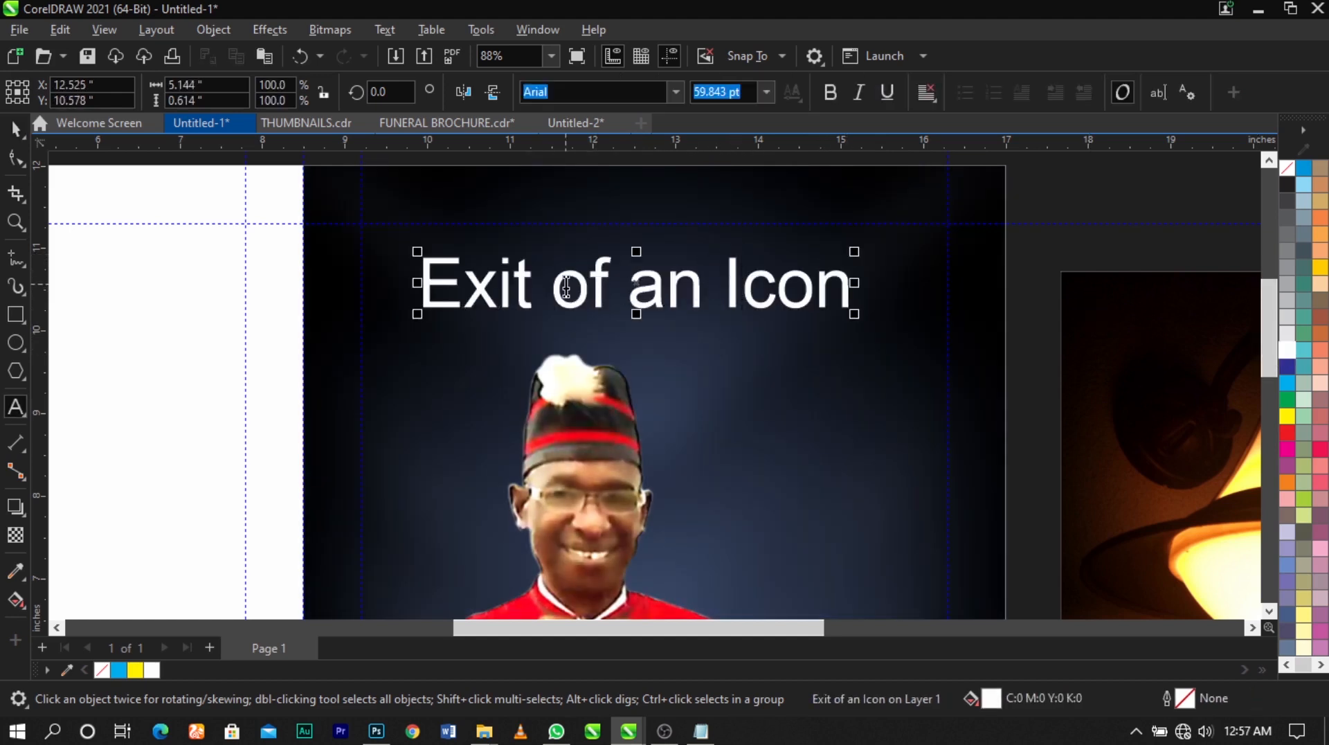
{"action": "left_click", "coordinate": [553, 285]}
{"action": "key", "text": "Return"}
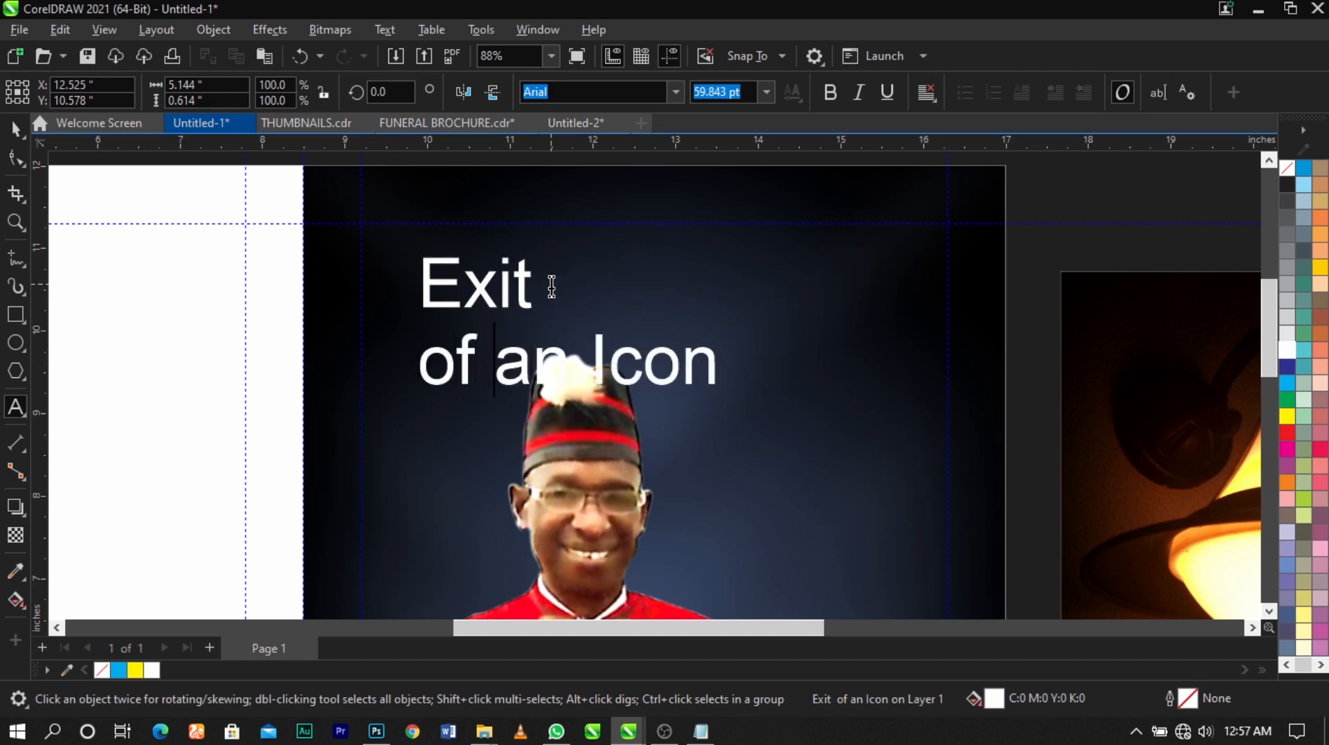
{"action": "key", "text": "Return"}
{"action": "key", "text": "Right"}
{"action": "key", "text": "Right"}
{"action": "key", "text": "Right"}
{"action": "key", "text": "Return"}
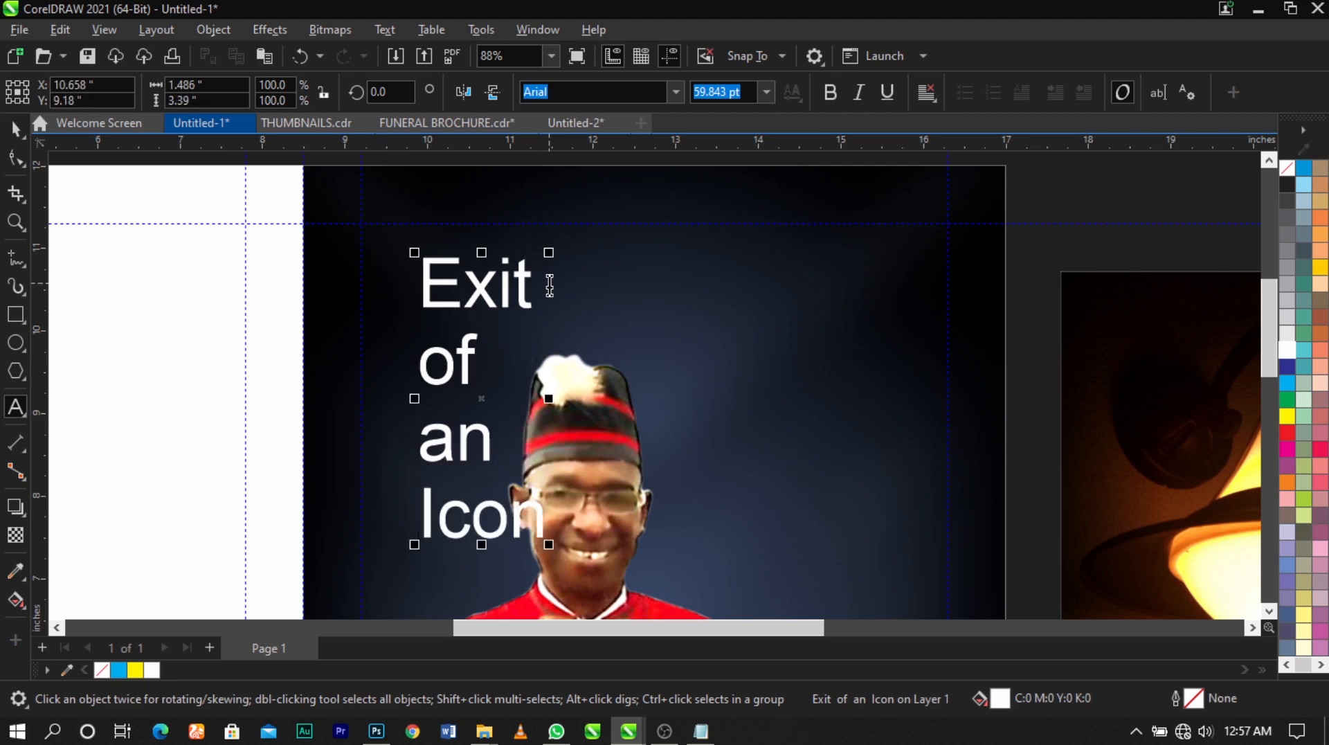
Shrink the four-line title to about 0.85 by 1.93 inches
{"action": "key", "text": "ctrl+space"}
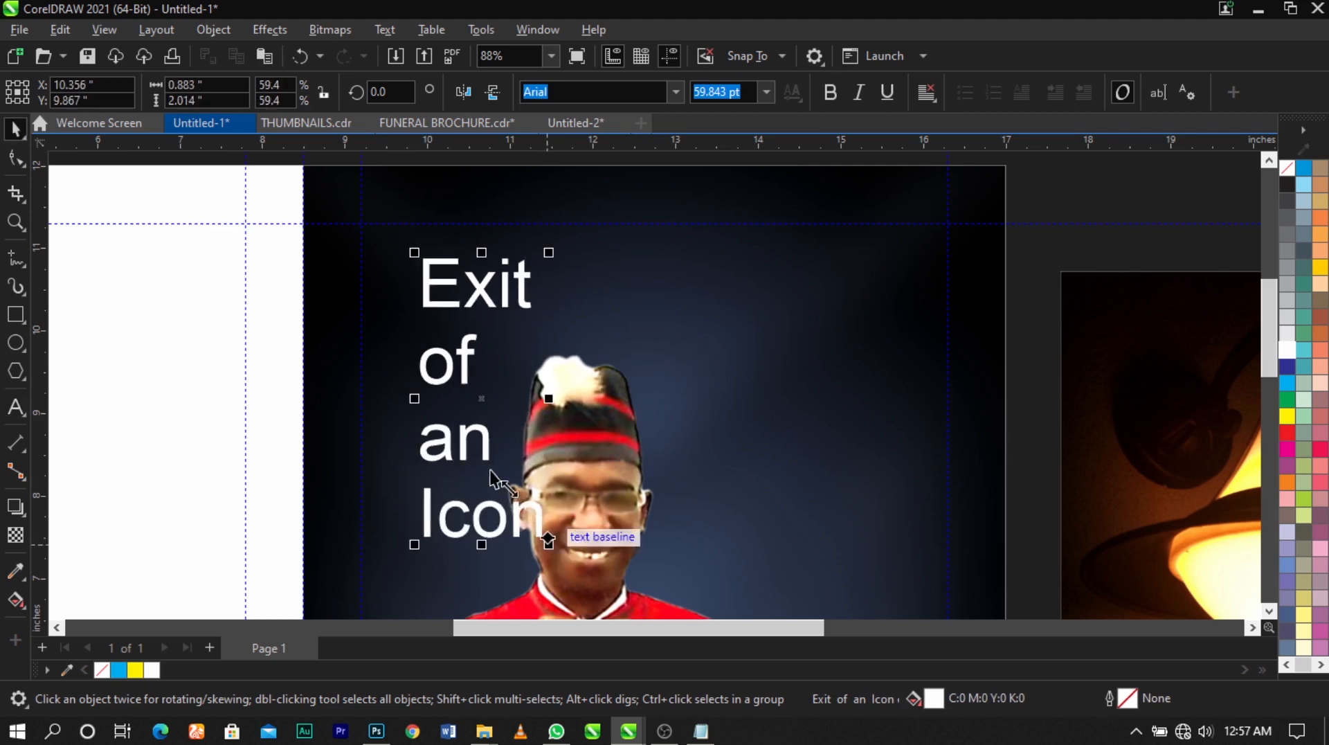
{"action": "left_click_drag", "start_coordinate": [490, 471], "coordinate": [482, 457]}
{"action": "left_click_drag", "start_coordinate": [483, 398], "coordinate": [505, 432]}
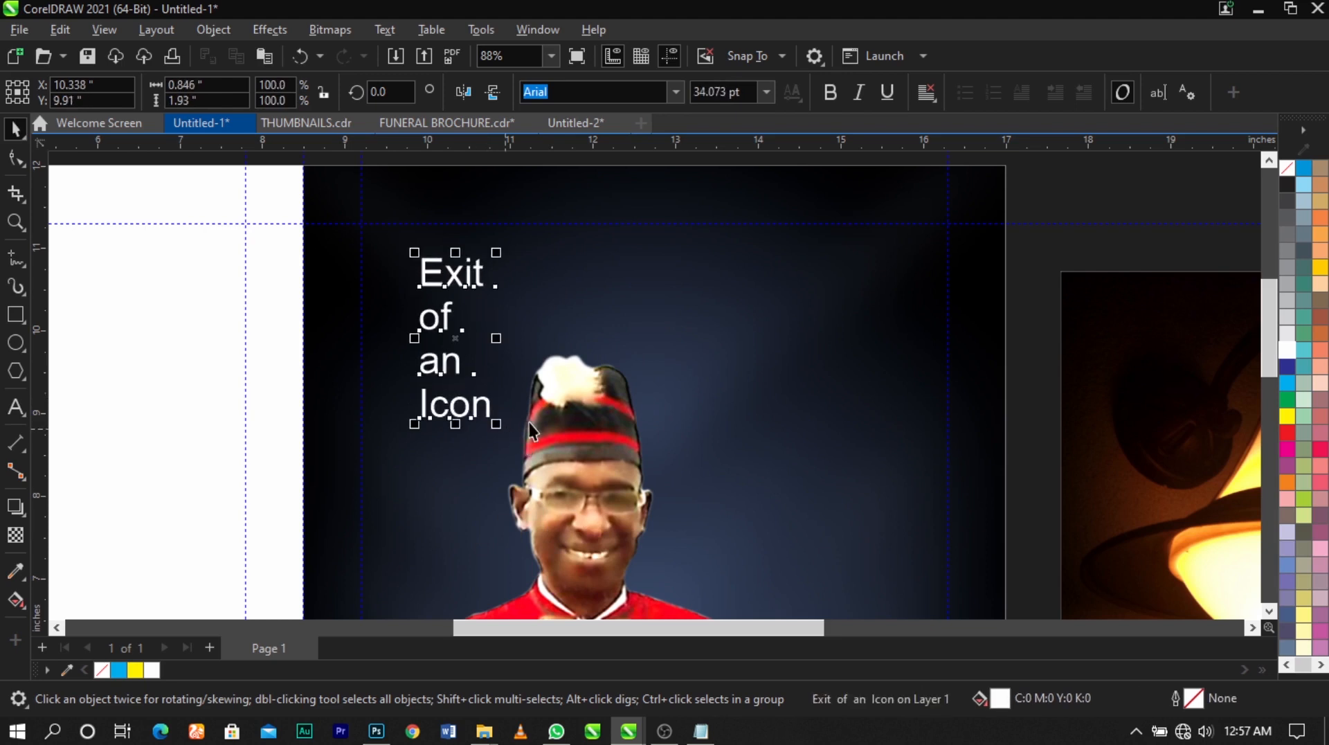
Break the title apart into separate lines and move "Exit" above and to the right of the man's hat
{"action": "key", "text": "ctrl+k"}
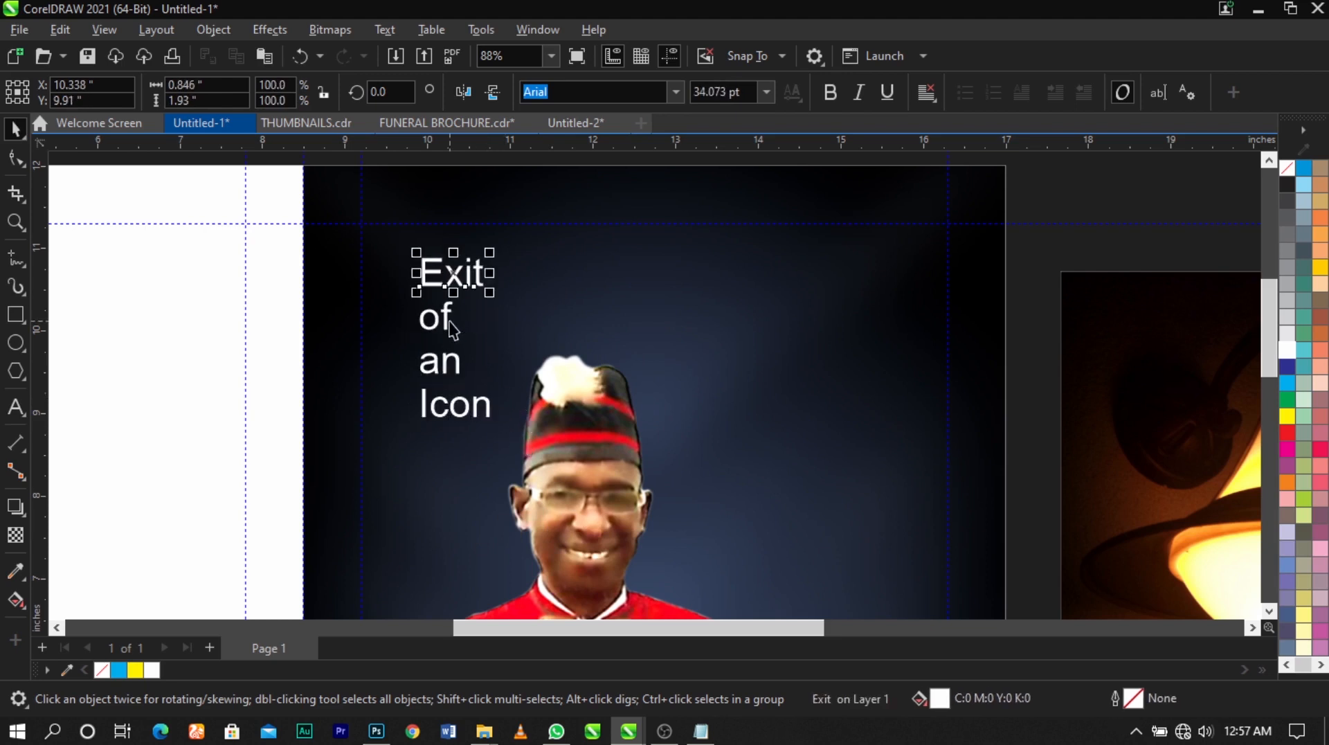
{"action": "left_click", "coordinate": [463, 277]}
{"action": "left_click", "coordinate": [469, 273]}
{"action": "left_click_drag", "start_coordinate": [472, 269], "coordinate": [699, 289]}
{"action": "left_click_drag", "start_coordinate": [443, 314], "coordinate": [450, 275]}
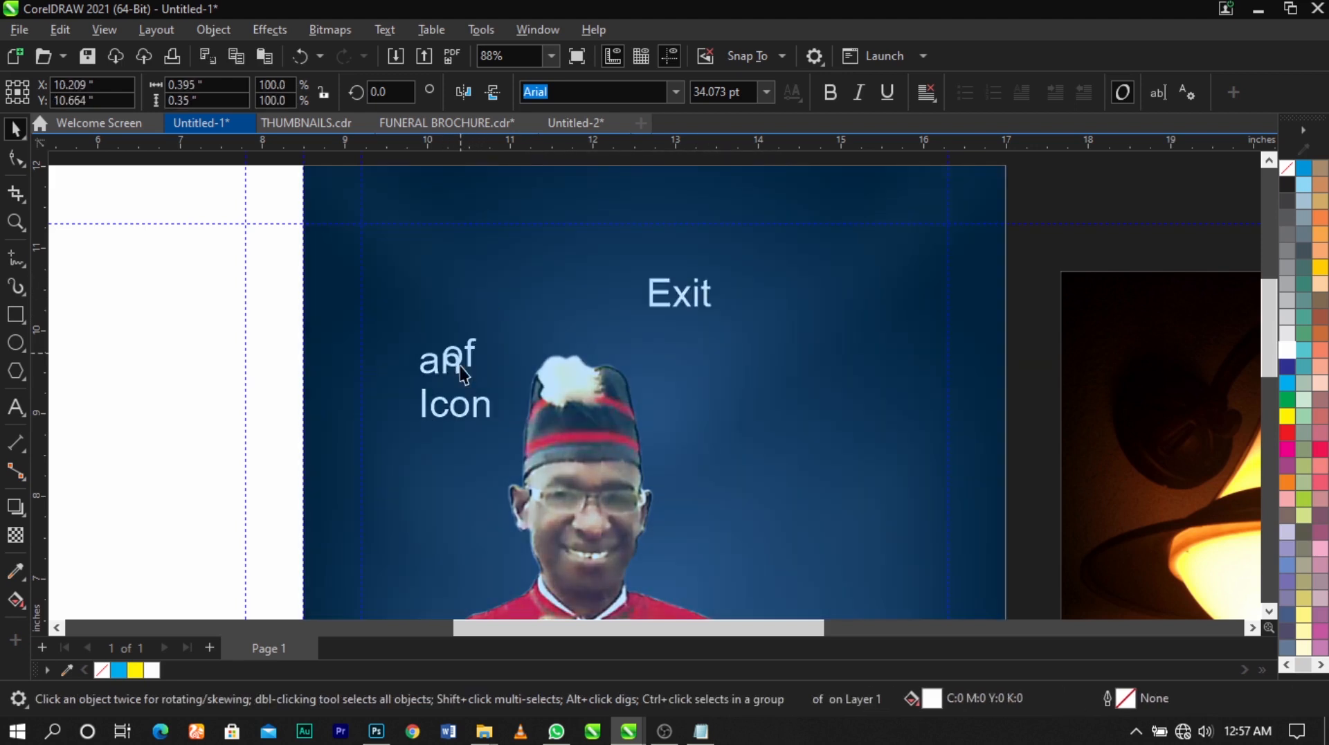
{"action": "left_click", "coordinate": [459, 362]}
{"action": "left_click", "coordinate": [456, 361]}
{"action": "key", "text": "ctrl+z"}
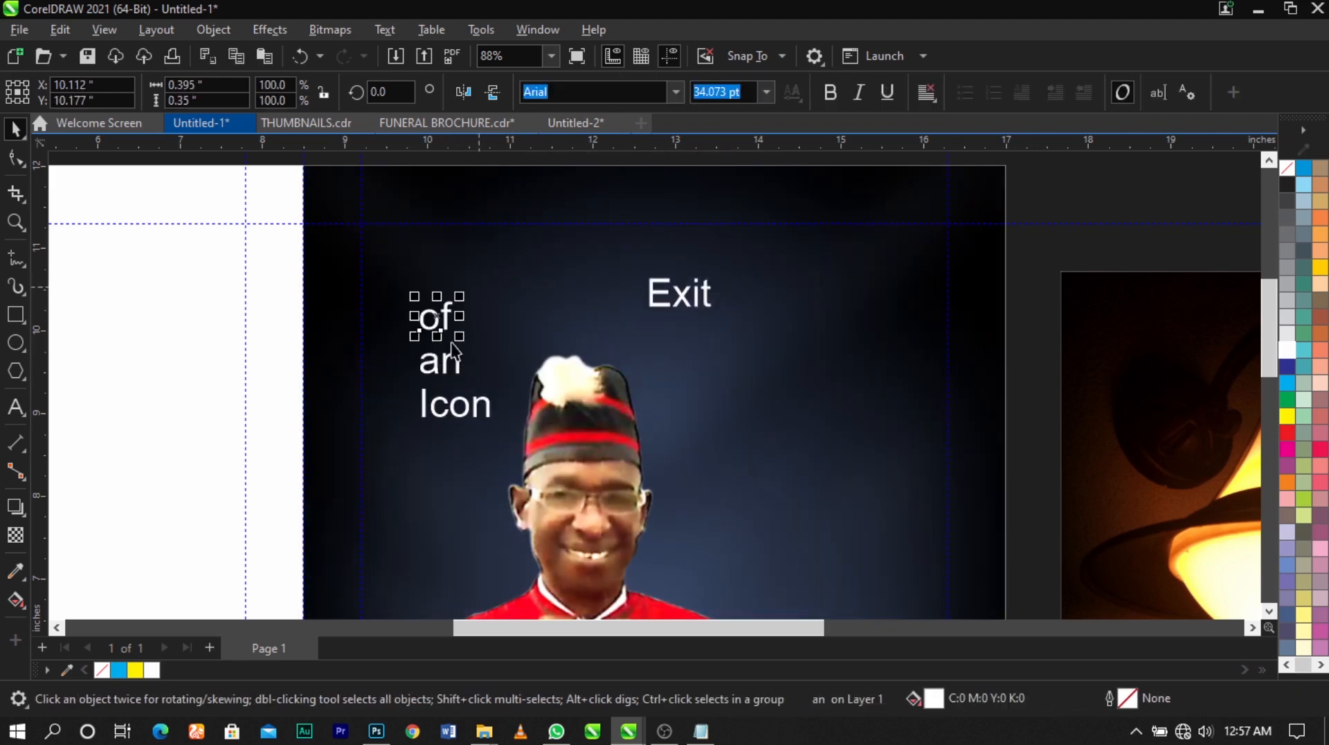
Move the words "of", "an" and "Icon" together to the right of the man's head, near the right margin guideline
{"action": "left_click", "coordinate": [455, 358], "text": "shift"}
{"action": "left_click", "coordinate": [467, 410], "text": "shift"}
{"action": "left_click_drag", "start_coordinate": [467, 410], "coordinate": [939, 517]}
{"action": "left_click", "coordinate": [1131, 202]}
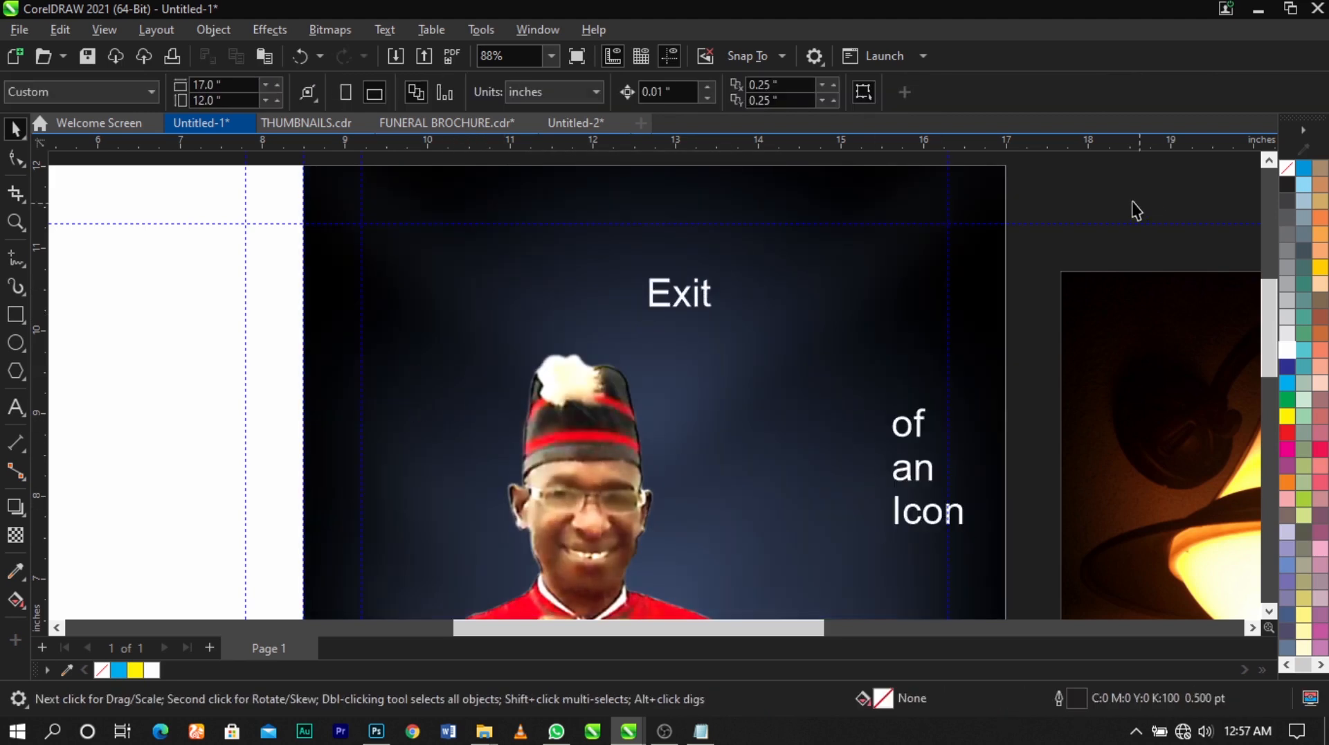
Set the font of the word "Exit" to Times New Roman
{"action": "left_click", "coordinate": [707, 301]}
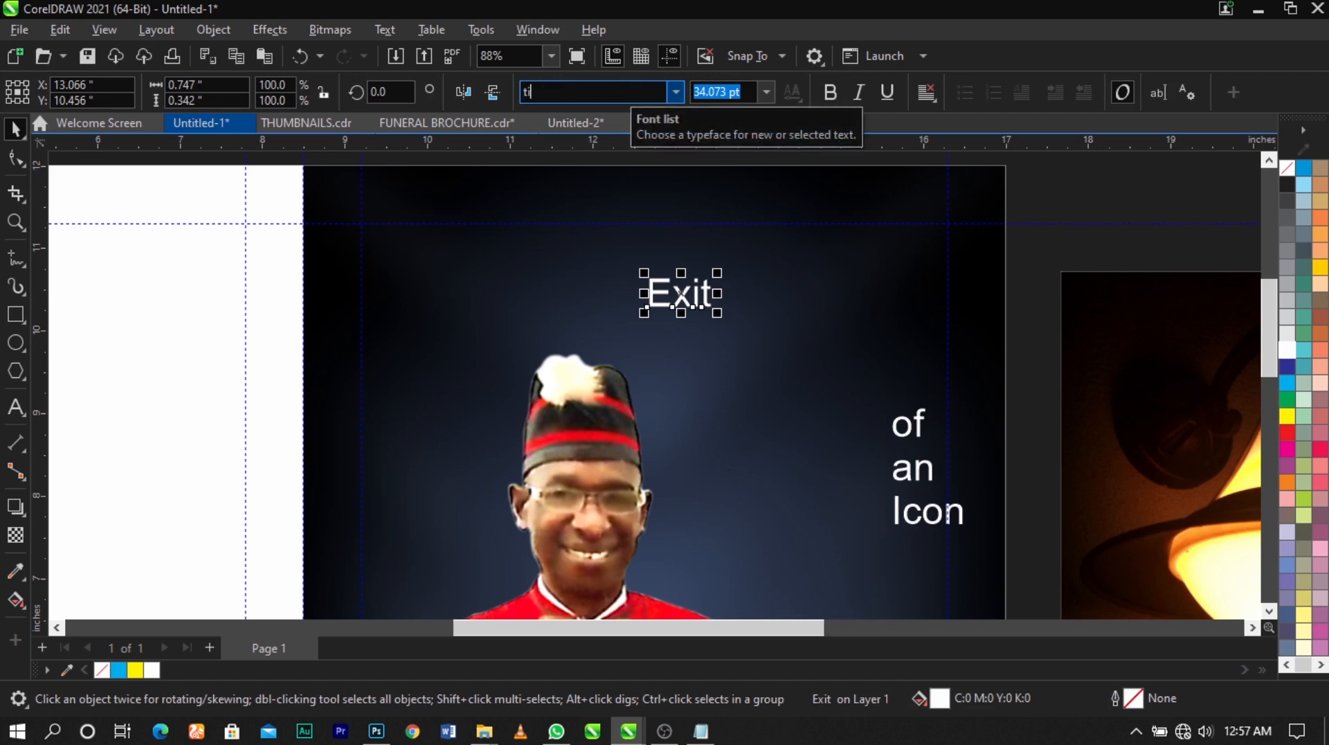
{"action": "left_click", "coordinate": [631, 93]}
{"action": "type", "text": "times New Roman"}
{"action": "key", "text": "Return"}
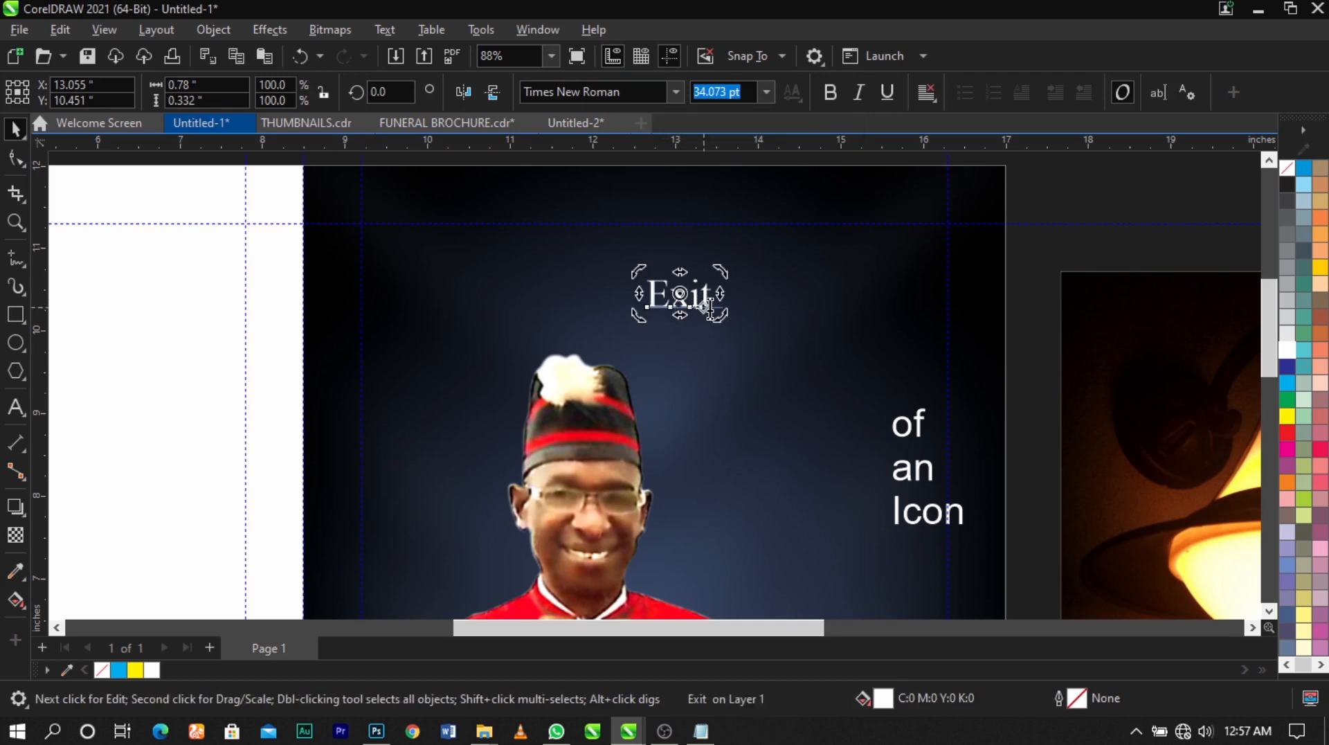
Extend the "Exit" text to read "Exit of" and delete the separate word "of"
{"action": "double_click", "coordinate": [704, 307]}
{"action": "type", "text": "of"}
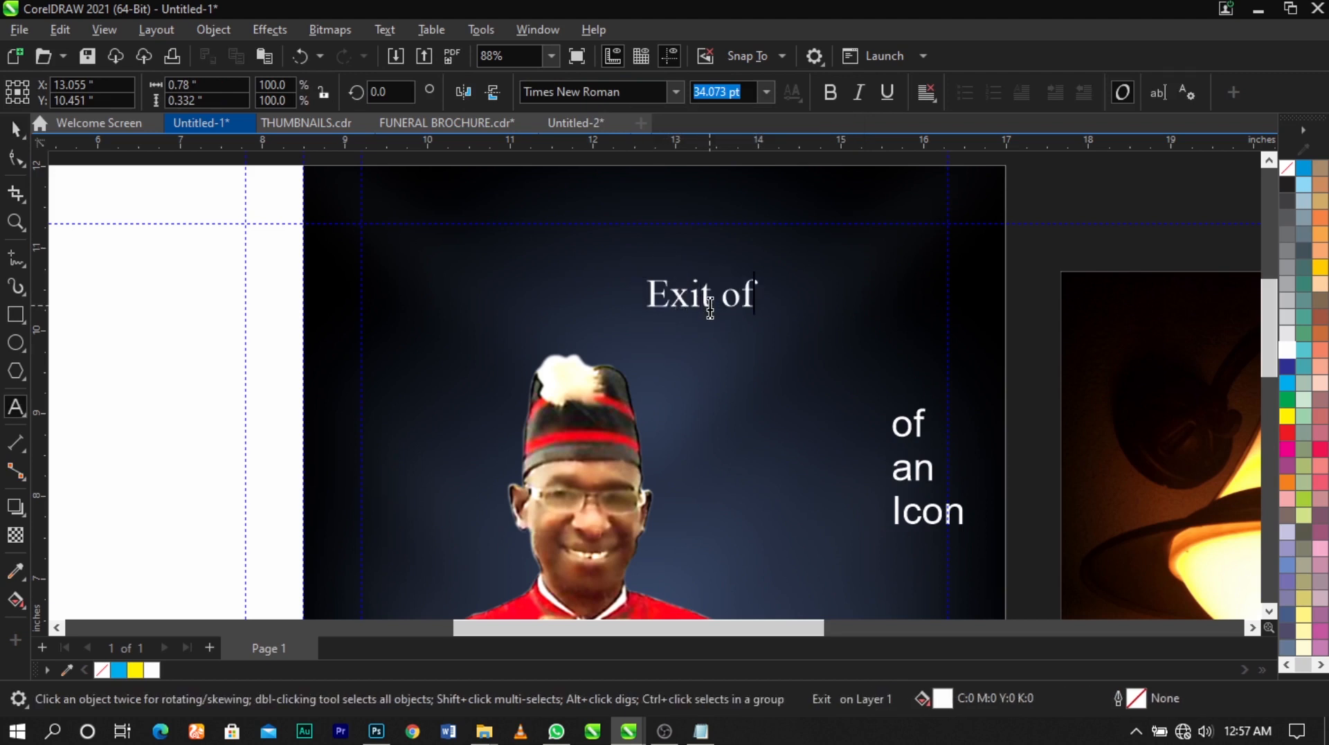
{"action": "key", "text": "ctrl+space"}
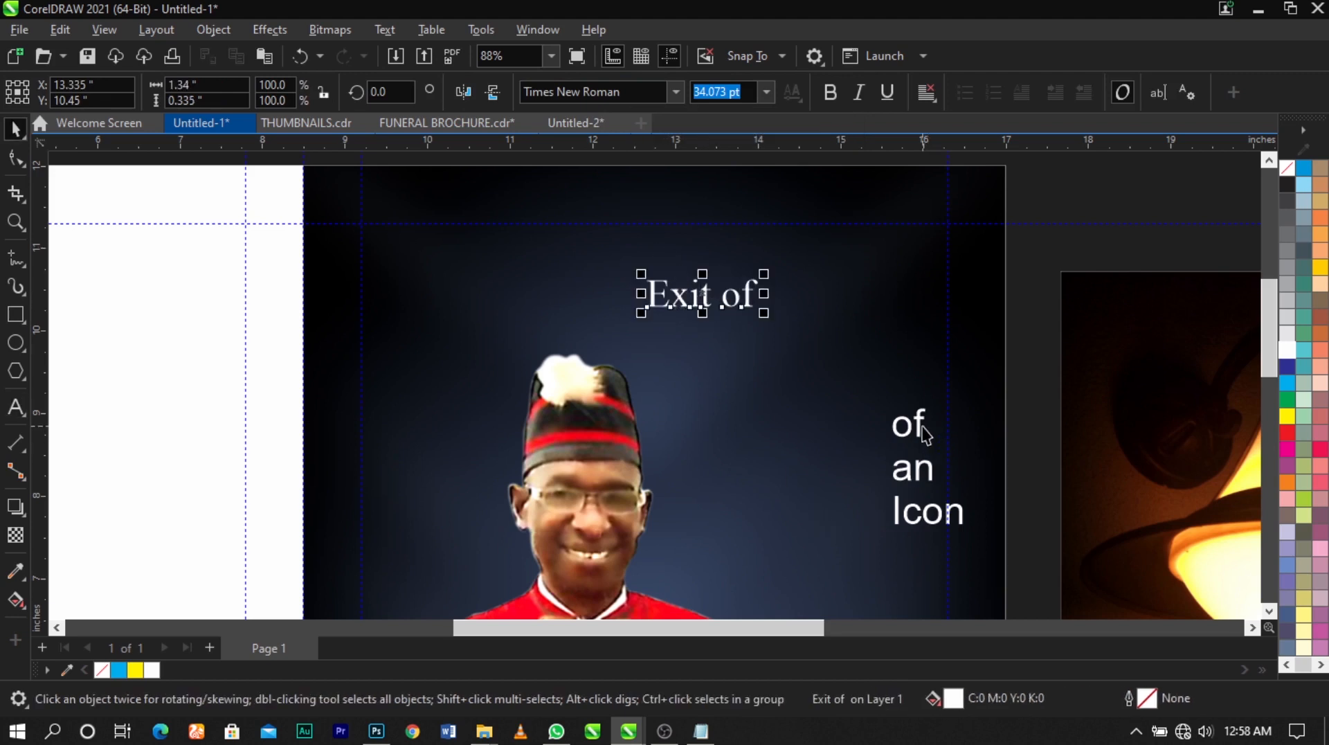
{"action": "left_click", "coordinate": [921, 427]}
{"action": "key", "text": "Delete"}
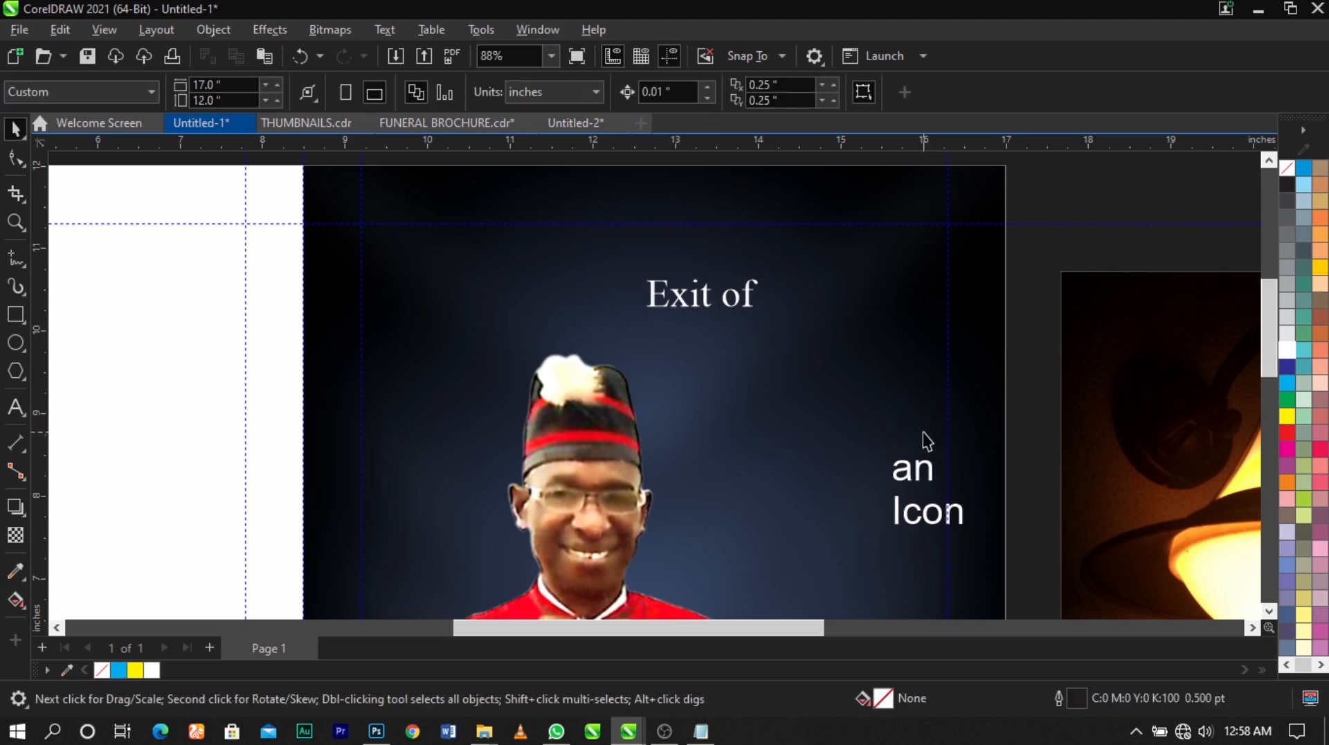
Change the "Exit of" text to uppercase
{"action": "left_click", "coordinate": [752, 297]}
{"action": "key", "text": "F8"}
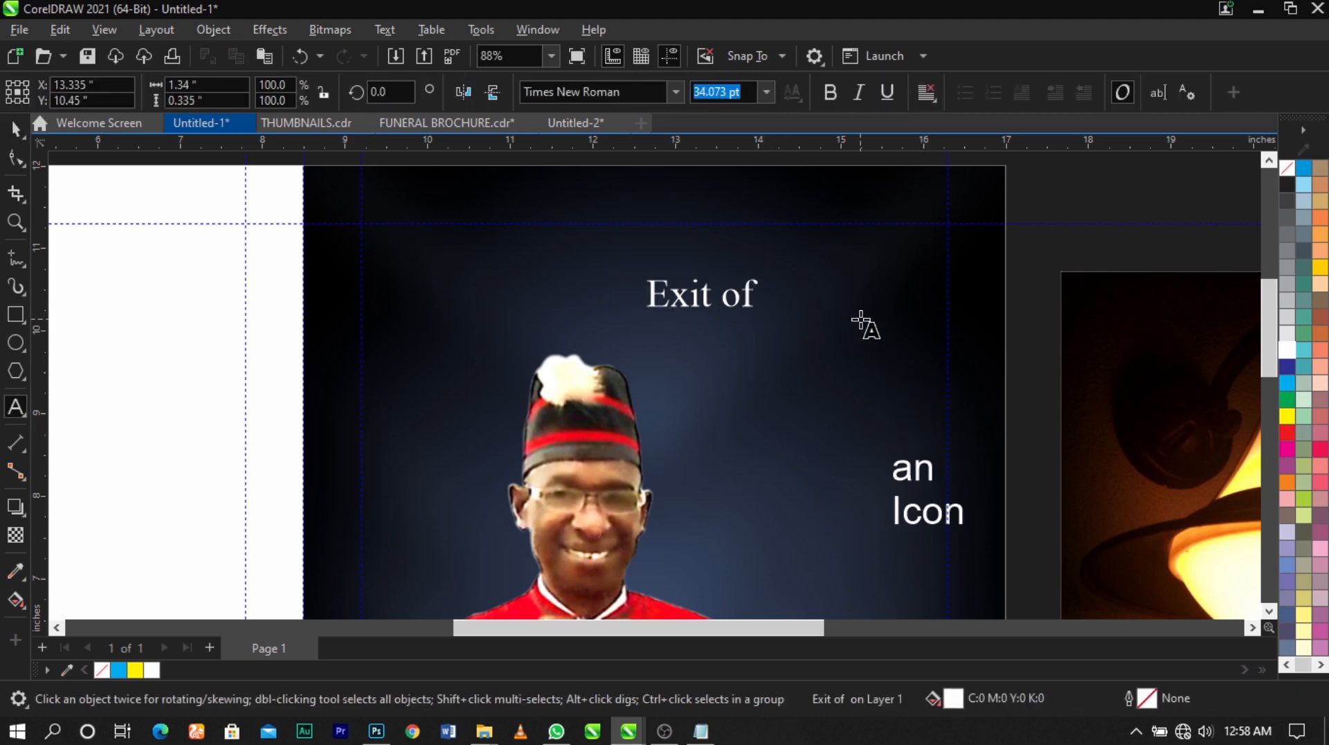
{"action": "key", "text": "ctrl+a"}
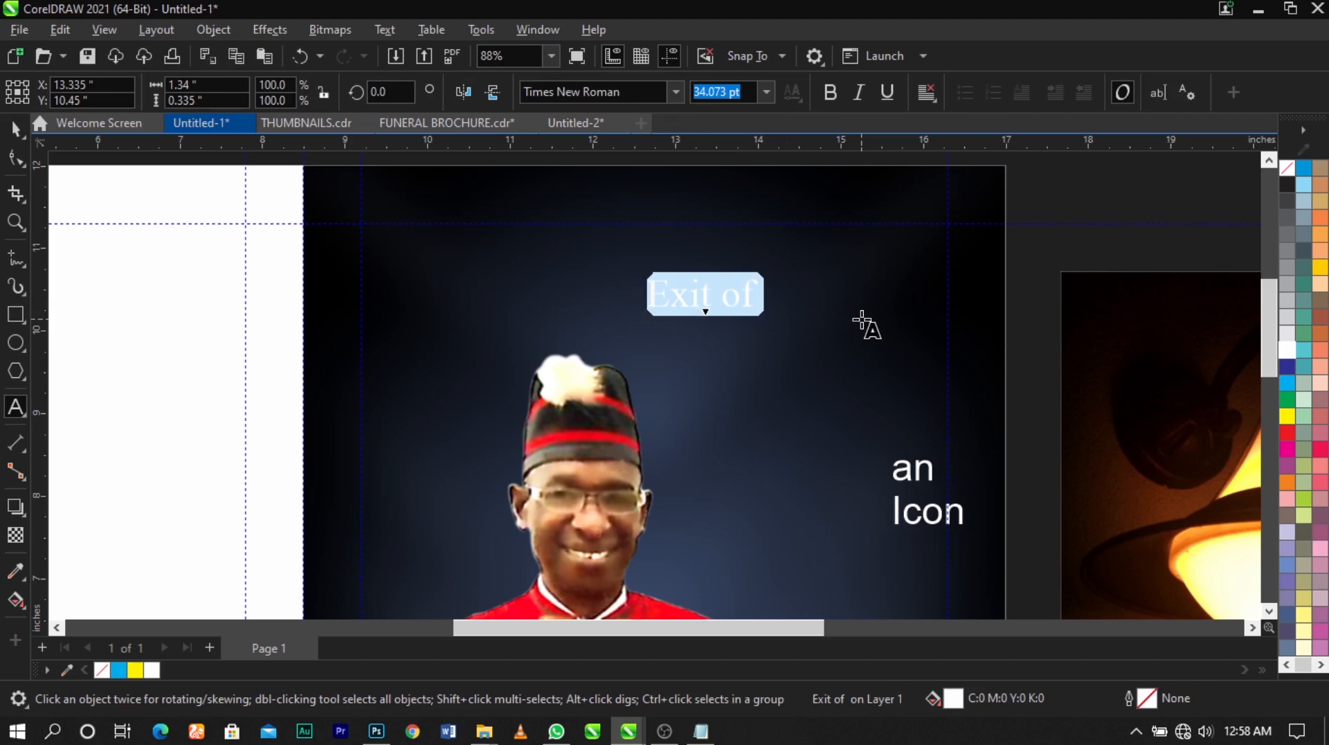
{"action": "key", "text": "shift+F3"}
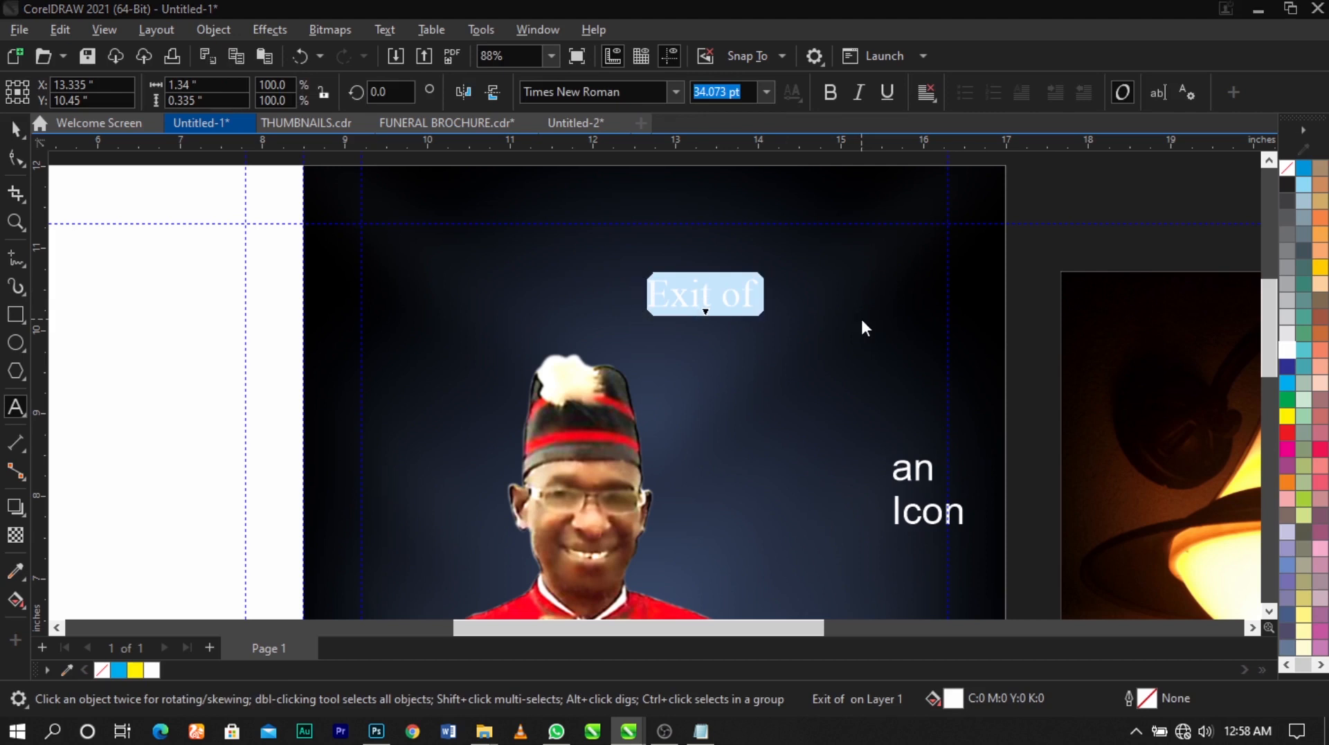
{"action": "left_click", "coordinate": [627, 344]}
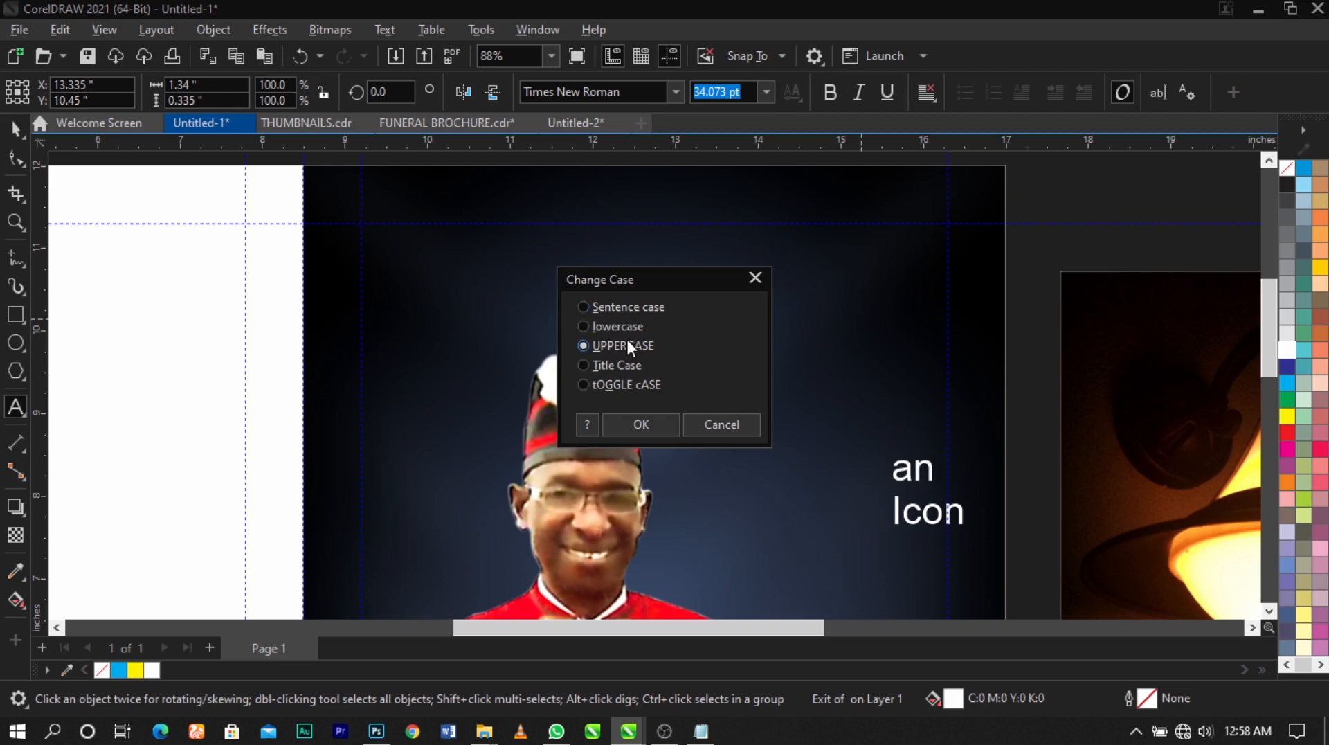
{"action": "left_click", "coordinate": [644, 422]}
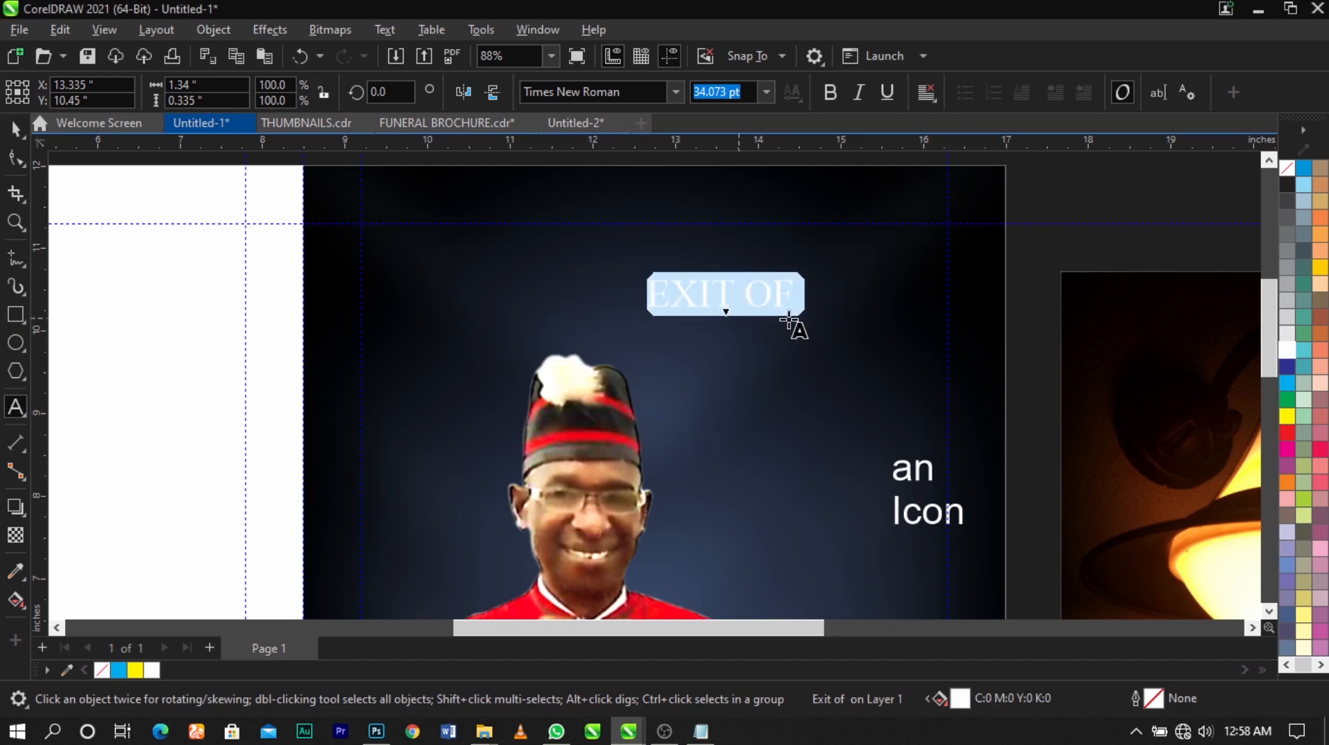
Enlarge "EXIT OF" to about 6 inches wide above the man's hat and centre it horizontally on the navy cover
{"action": "key", "text": "ctrl+space"}
{"action": "left_click_drag", "start_coordinate": [801, 314], "coordinate": [970, 395]}
{"action": "key", "text": "c"}
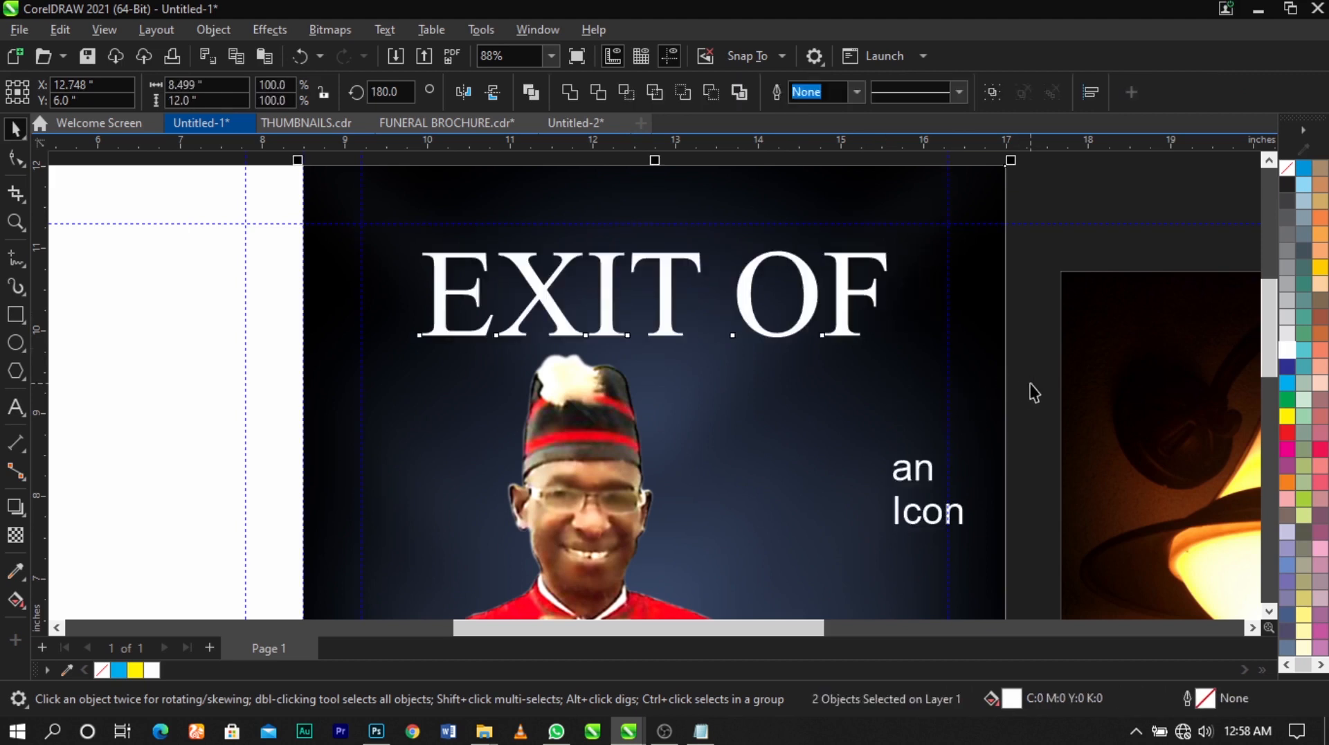
{"action": "left_click", "coordinate": [1029, 389]}
{"action": "left_click", "coordinate": [836, 319]}
{"action": "left_click_drag", "start_coordinate": [894, 348], "coordinate": [908, 355]}
{"action": "left_click_drag", "start_coordinate": [861, 297], "coordinate": [860, 288]}
{"action": "left_click", "coordinate": [857, 384], "text": "shift"}
{"action": "key", "text": "c"}
{"action": "left_click", "coordinate": [1037, 386]}
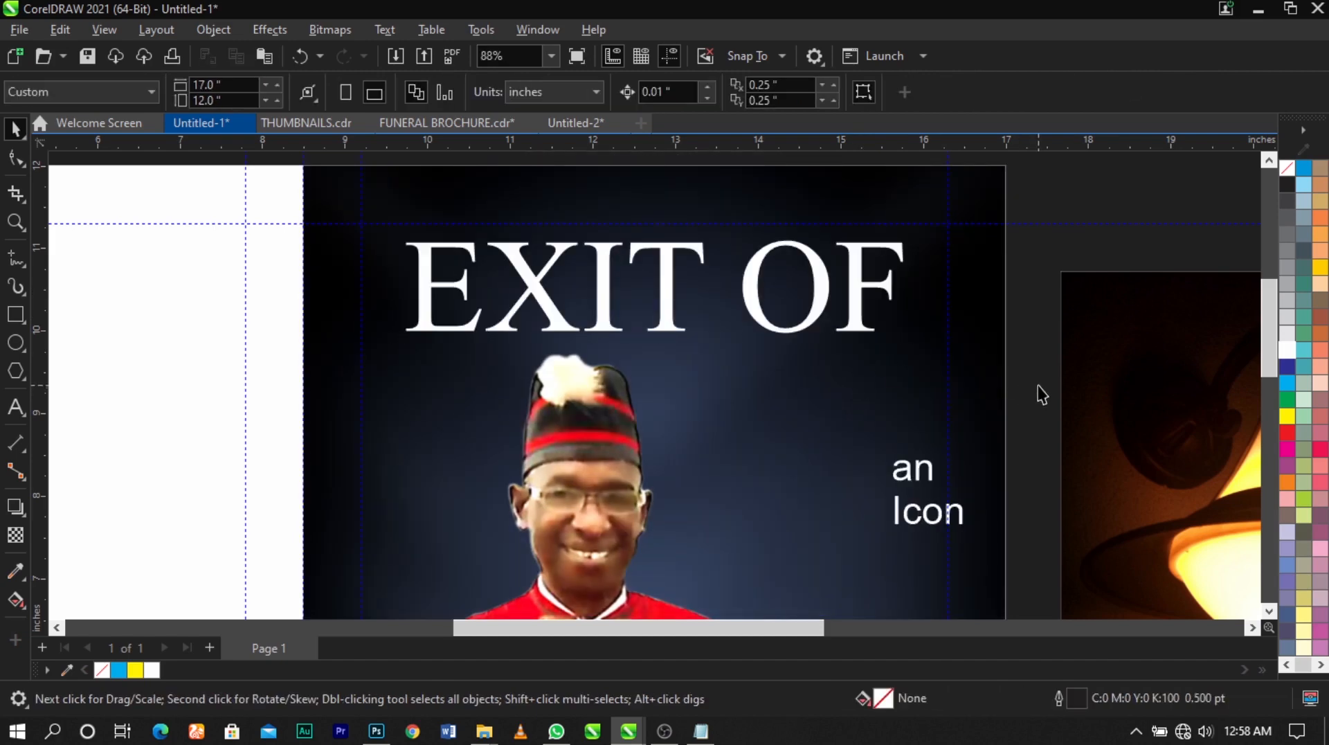
Move the words "an" and "Icon" up so they sit stacked beneath "OF"
{"action": "left_click", "coordinate": [919, 477]}
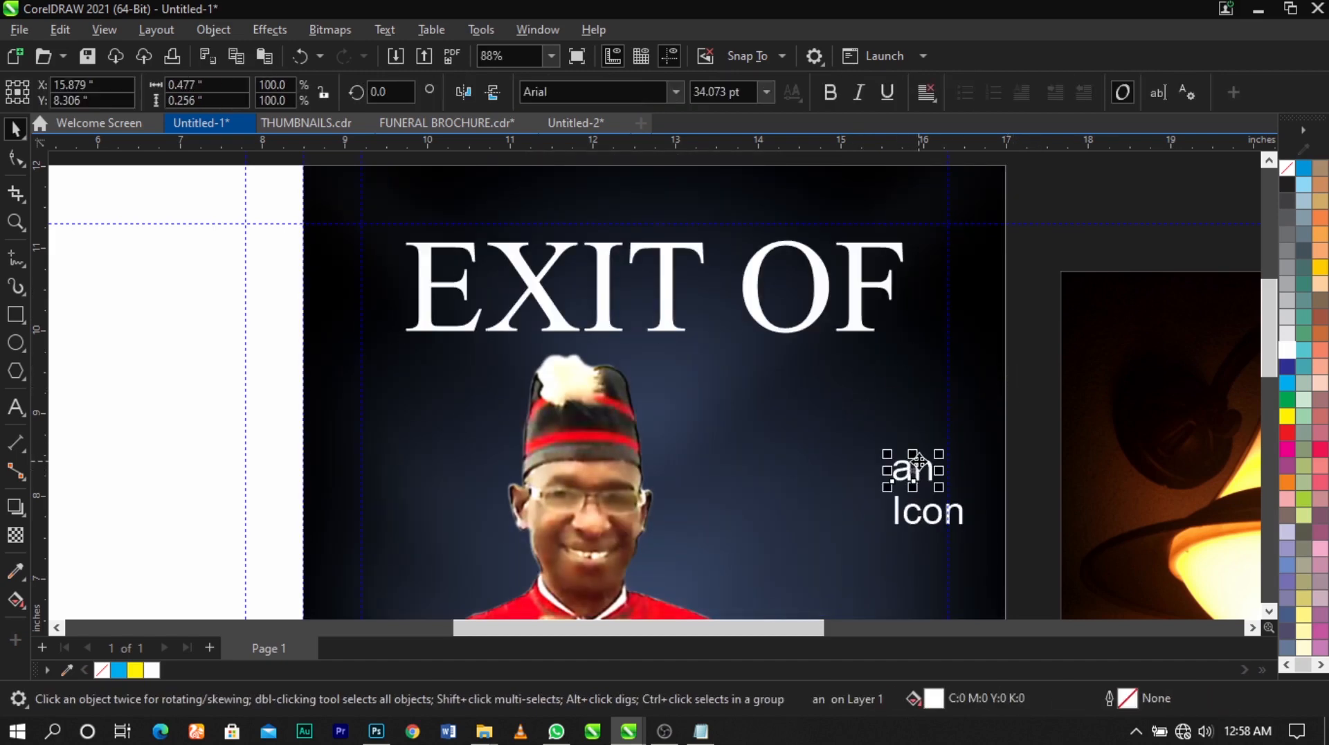
{"action": "left_click_drag", "start_coordinate": [919, 477], "coordinate": [852, 392]}
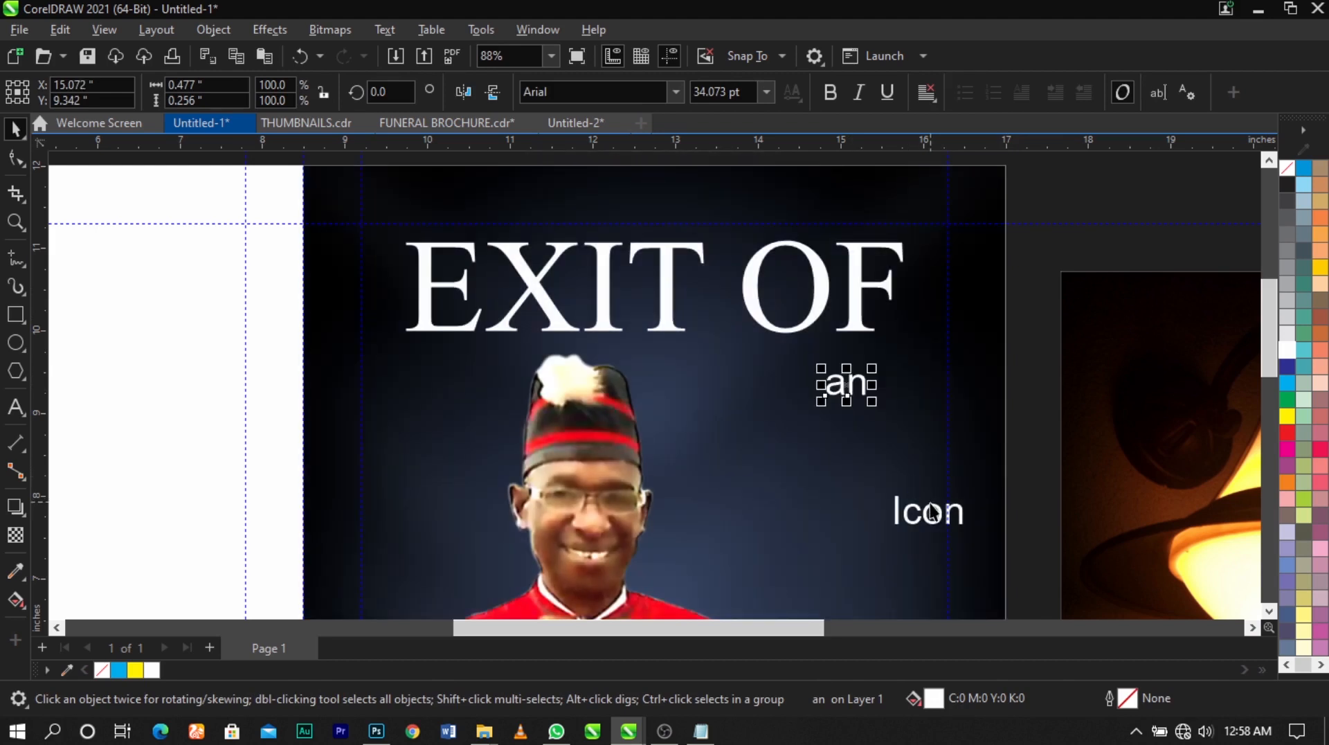
{"action": "left_click_drag", "start_coordinate": [932, 512], "coordinate": [854, 424]}
Change the words "an" and "Icon" to uppercase
{"action": "double_click", "coordinate": [865, 387]}
{"action": "double_click", "coordinate": [865, 388]}
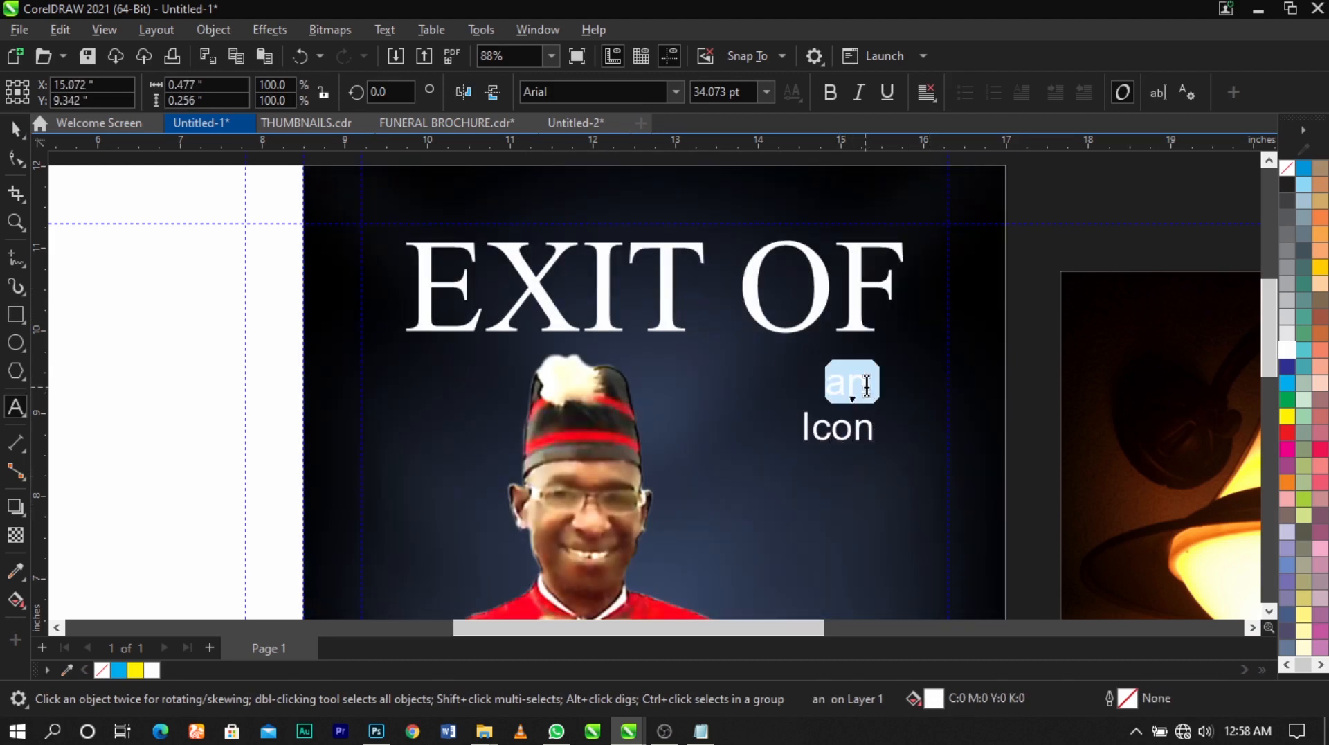
{"action": "key", "text": "shift+F3"}
{"action": "left_click", "coordinate": [631, 425]}
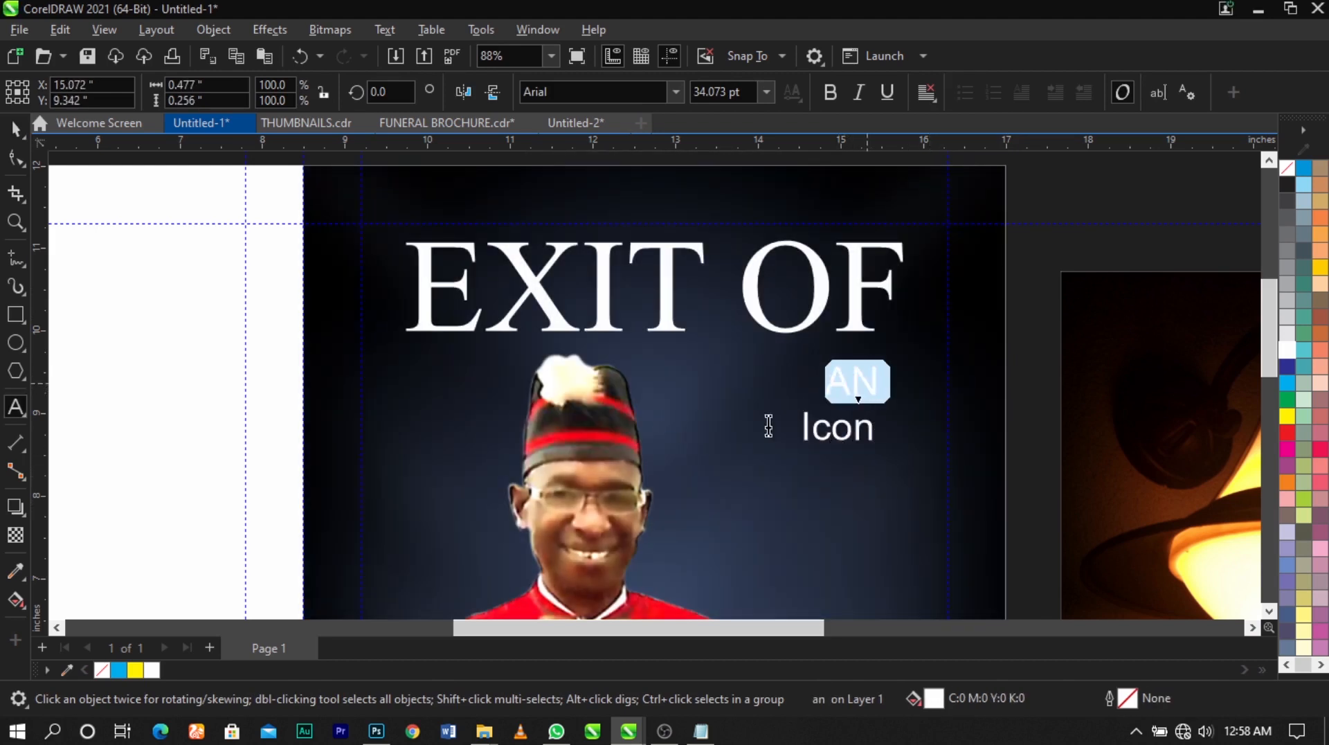
{"action": "key", "text": "ctrl+space"}
{"action": "left_click", "coordinate": [858, 440]}
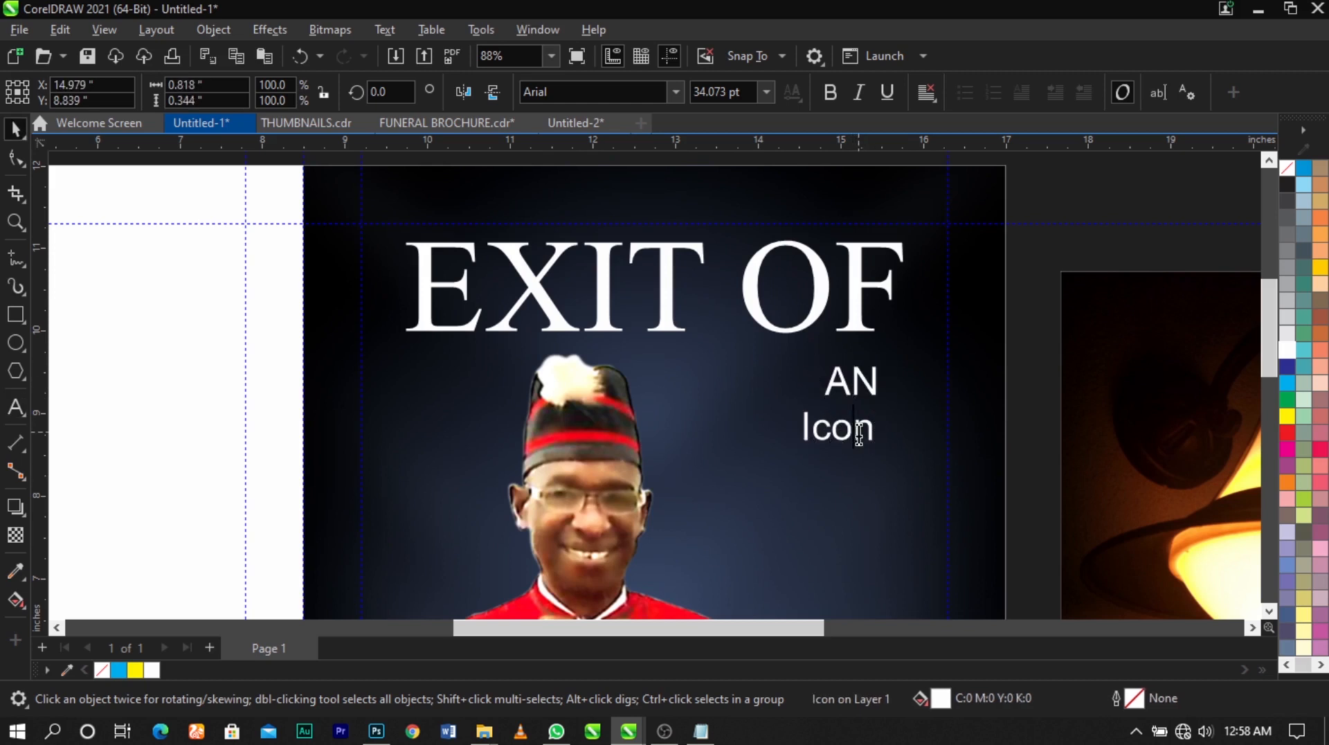
{"action": "double_click", "coordinate": [859, 439]}
{"action": "key", "text": "shift+F3"}
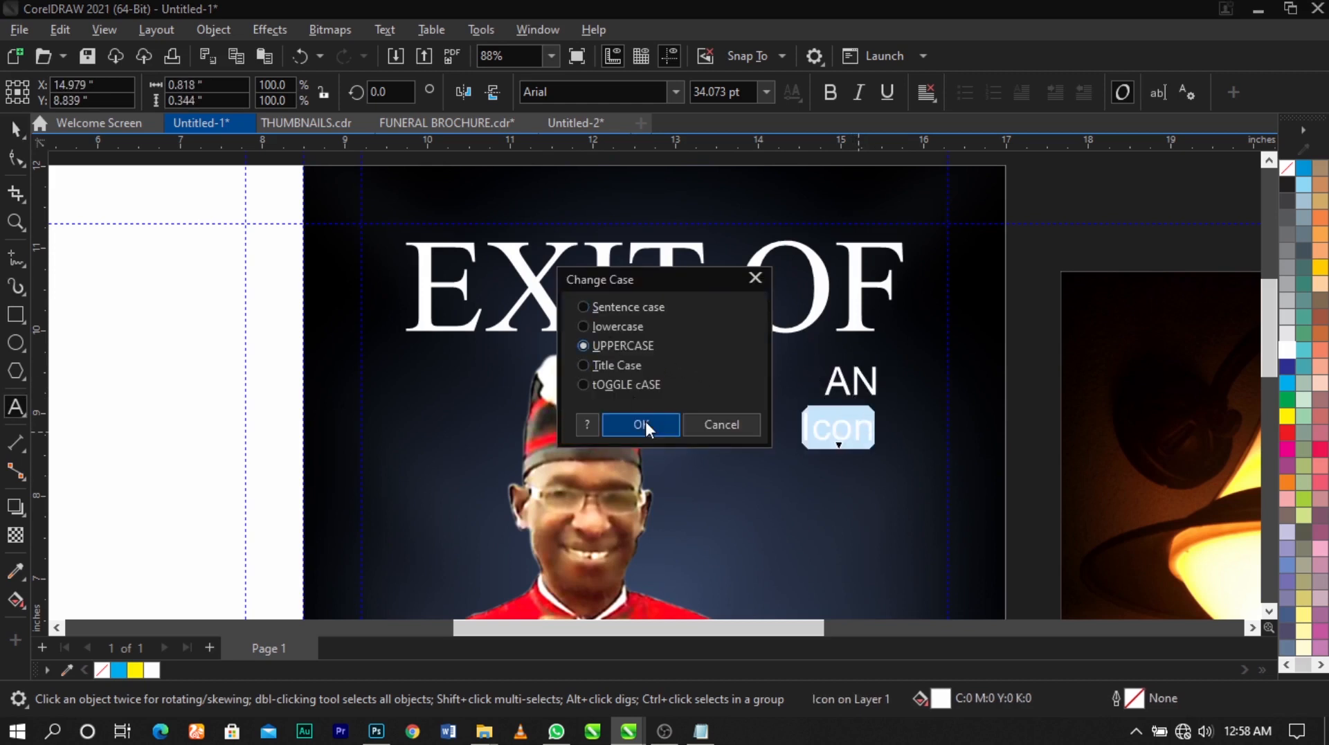
{"action": "left_click", "coordinate": [645, 425]}
{"action": "key", "text": "ctrl+space"}
Set the font of both "AN" and "ICON" to Times New Roman
{"action": "left_click_drag", "start_coordinate": [1042, 366], "coordinate": [665, 510]}
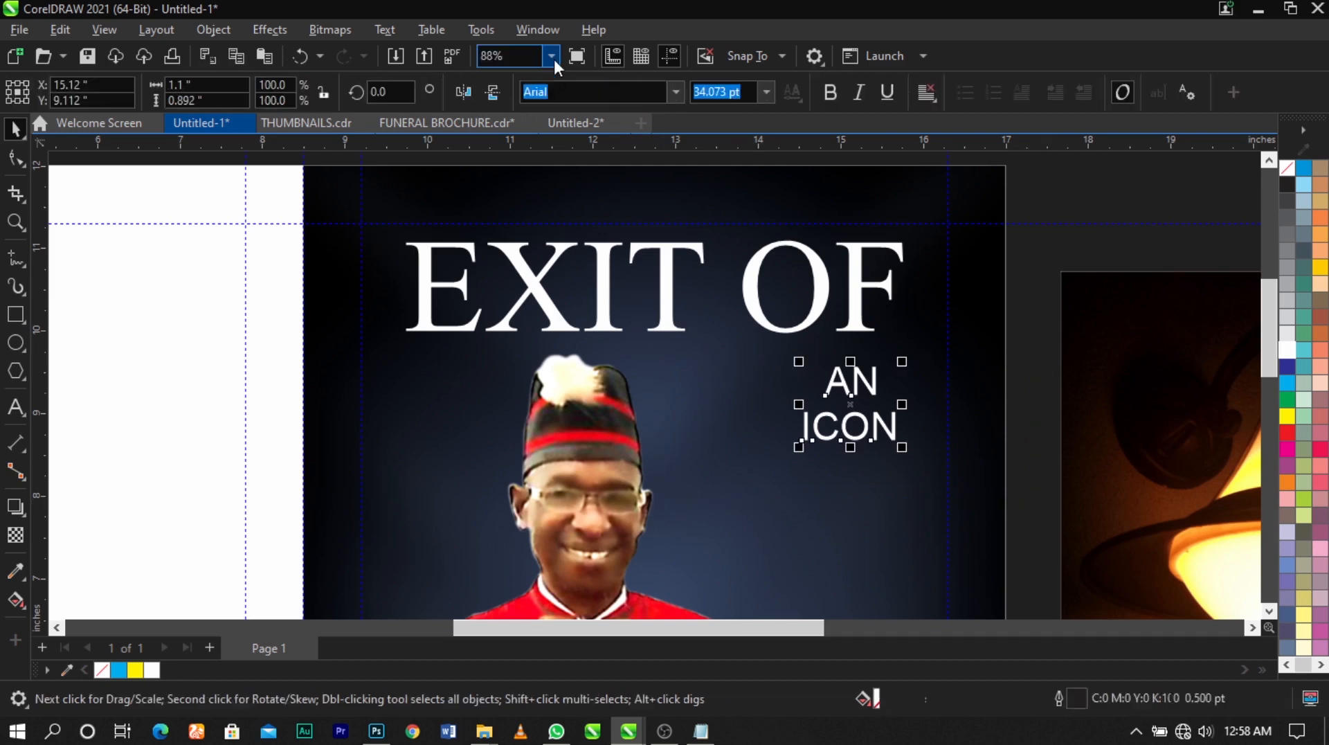
{"action": "type", "text": "Times New Roman"}
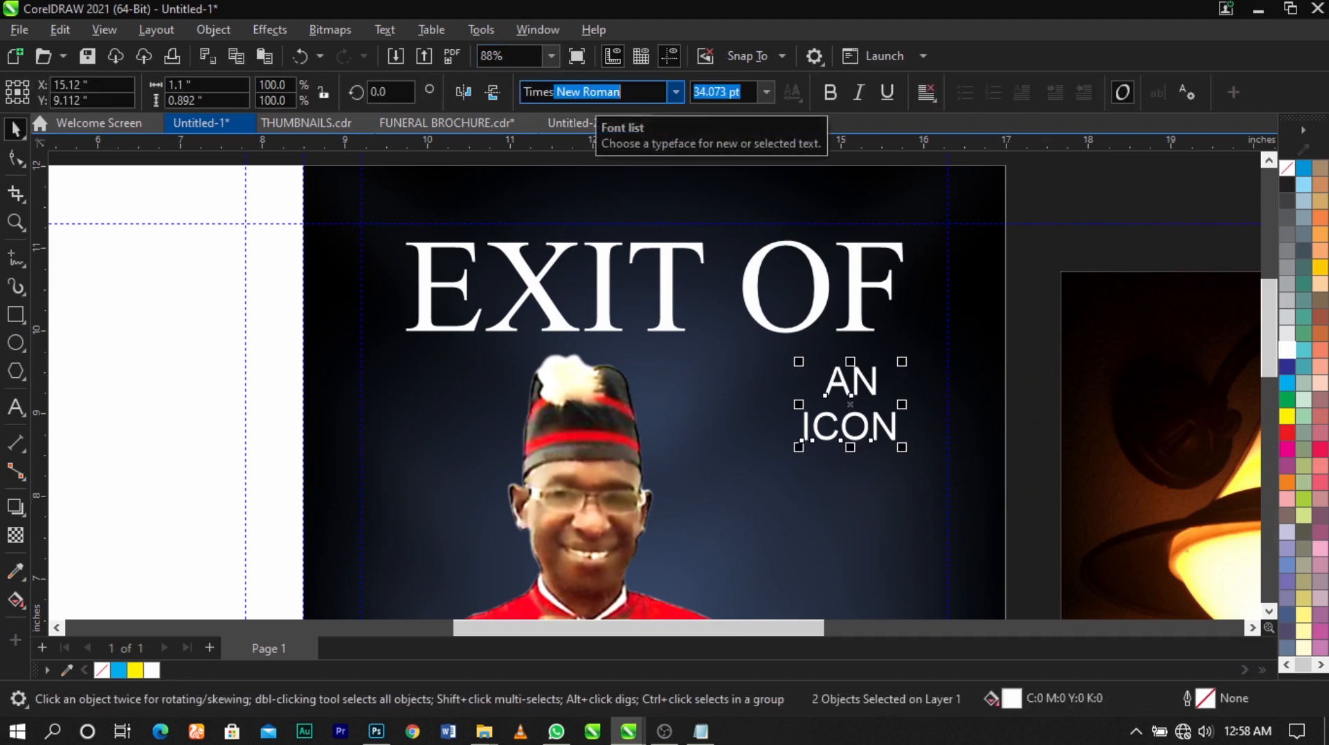
{"action": "key", "text": "Return"}
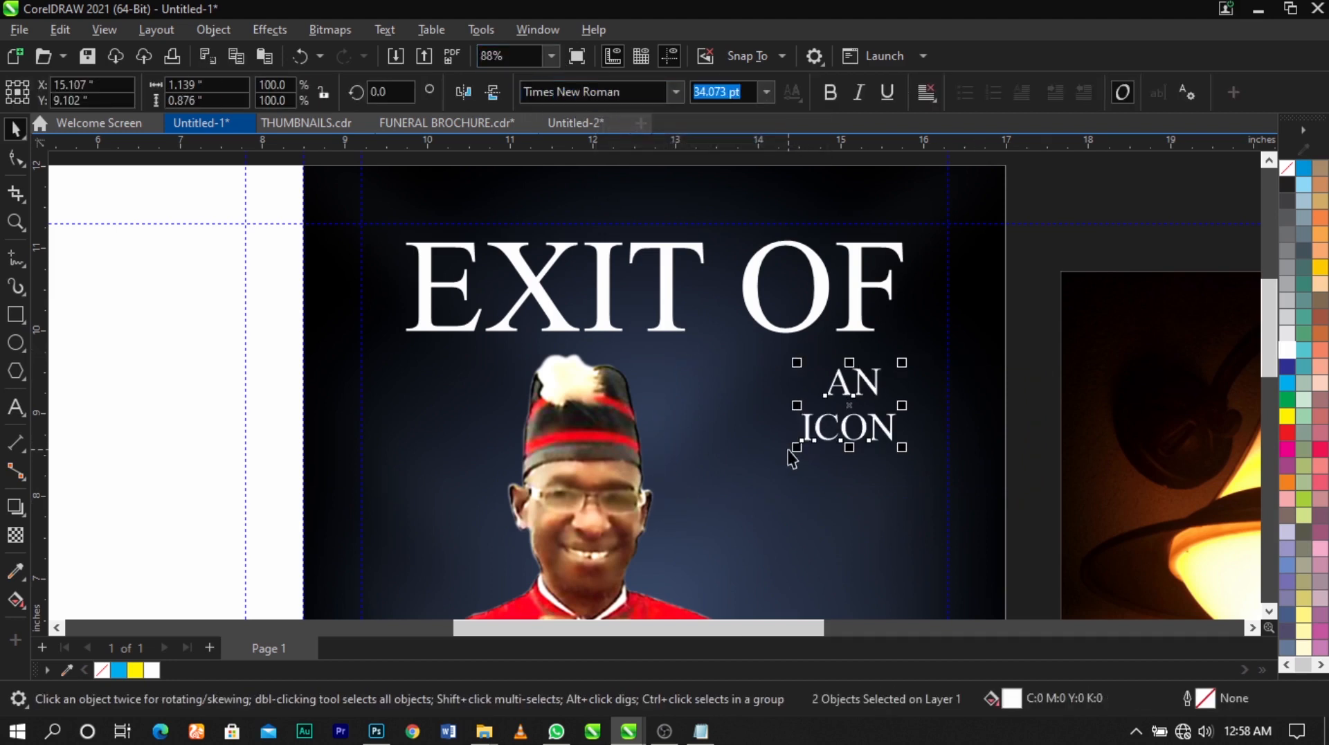
Enlarge "AN" and "ICON" and place them closely stacked beneath "OF", to the right of the hat
{"action": "left_click_drag", "start_coordinate": [797, 447], "coordinate": [761, 509]}
{"action": "key", "text": "Escape"}
{"action": "scroll", "coordinate": [858, 410], "scroll_direction": "up", "scroll_amount": 1}
{"action": "scroll", "coordinate": [858, 410], "scroll_direction": "up", "scroll_amount": 1}
{"action": "left_click_drag", "start_coordinate": [860, 407], "coordinate": [888, 385]}
{"action": "left_click_drag", "start_coordinate": [891, 519], "coordinate": [891, 462]}
{"action": "left_click", "coordinate": [1077, 351]}
{"action": "scroll", "coordinate": [996, 319], "scroll_direction": "down", "scroll_amount": 1}
Align "AN" and "ICON" to the right edge of "EXIT OF"
{"action": "left_click_drag", "start_coordinate": [1103, 187], "coordinate": [348, 550]}
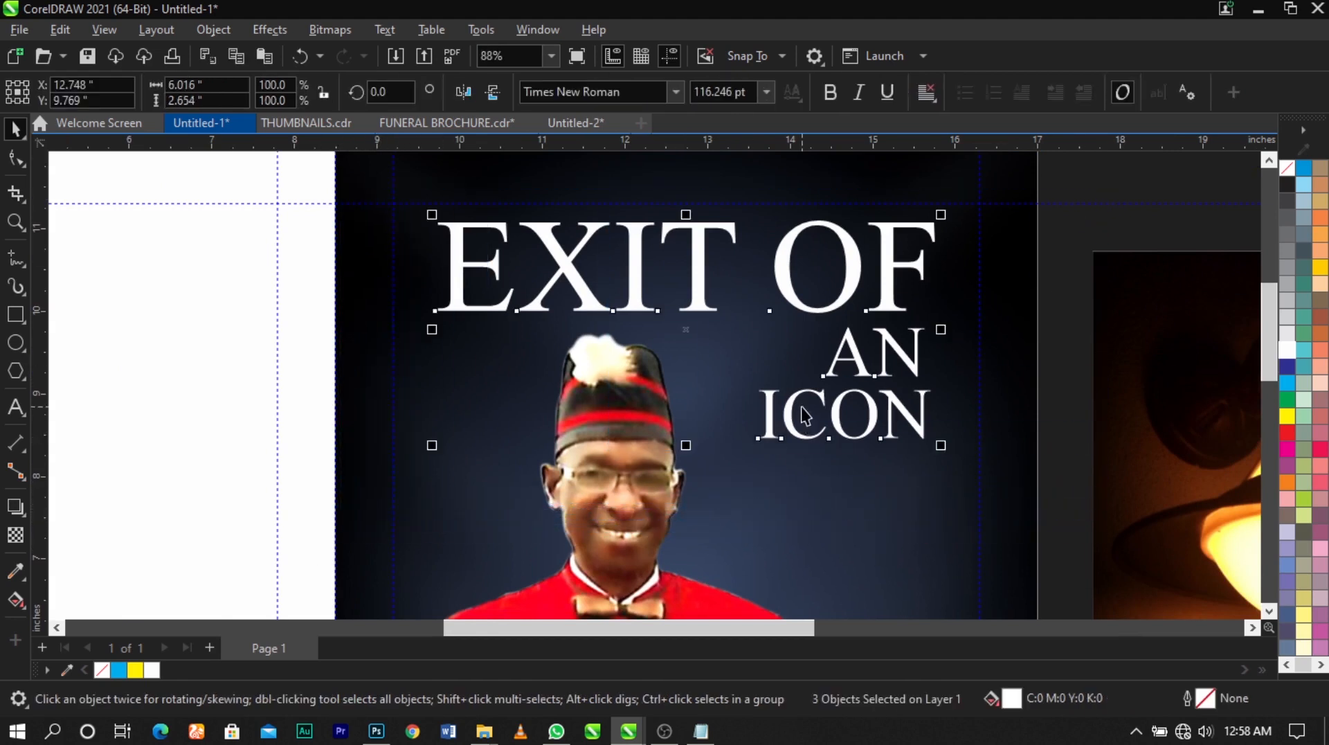
{"action": "key", "text": "r"}
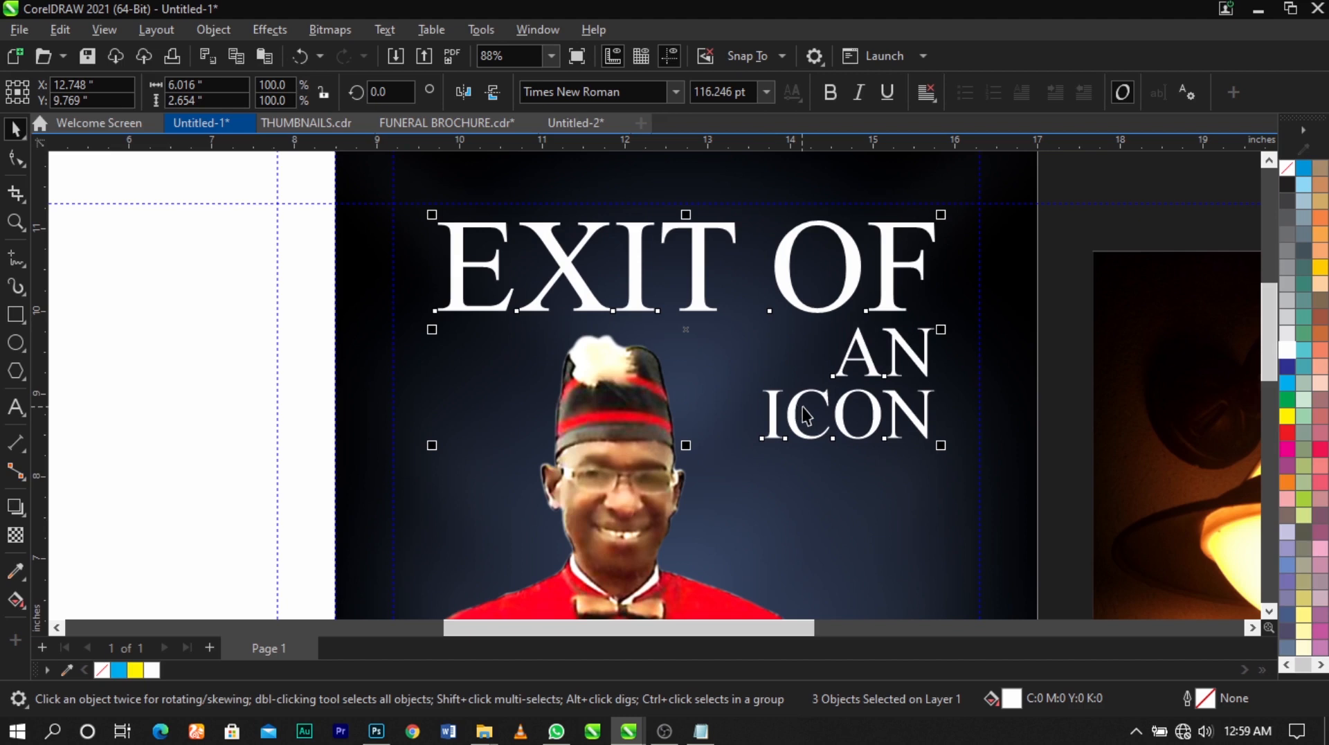
{"action": "scroll", "coordinate": [913, 377], "scroll_direction": "up", "scroll_amount": 2}
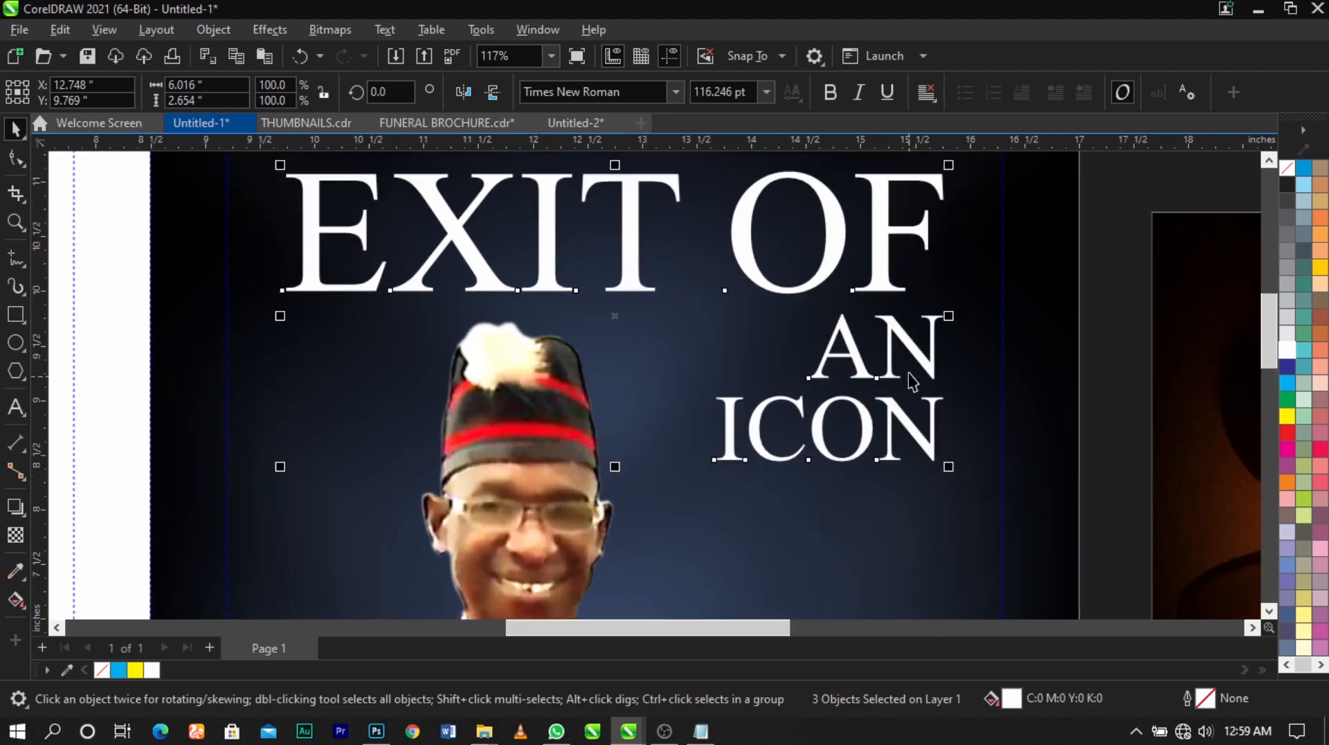
{"action": "left_click", "coordinate": [1092, 395]}
{"action": "scroll", "coordinate": [976, 360], "scroll_direction": "down", "scroll_amount": 1}
{"action": "scroll", "coordinate": [936, 344], "scroll_direction": "down", "scroll_amount": 1}
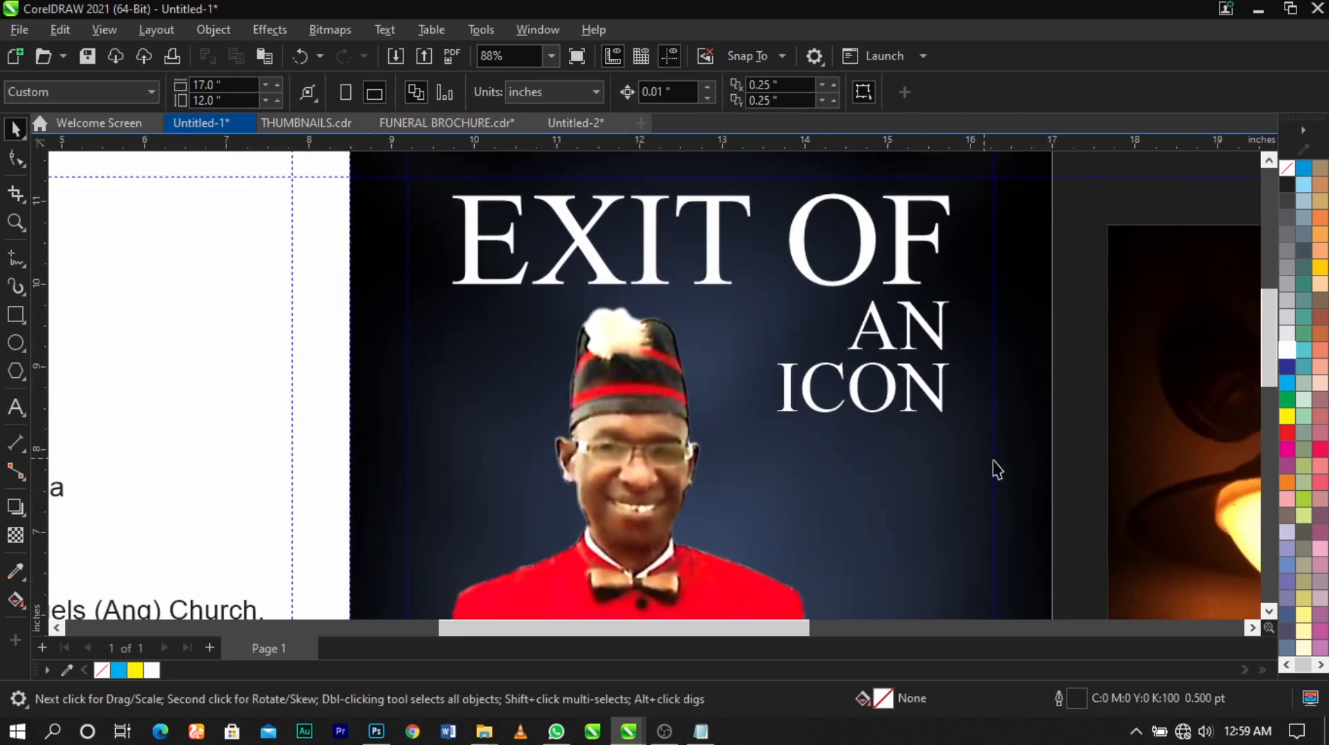
Try left-aligning the three title lines, and return them to right alignment
{"action": "left_click_drag", "start_coordinate": [1084, 499], "coordinate": [322, 162]}
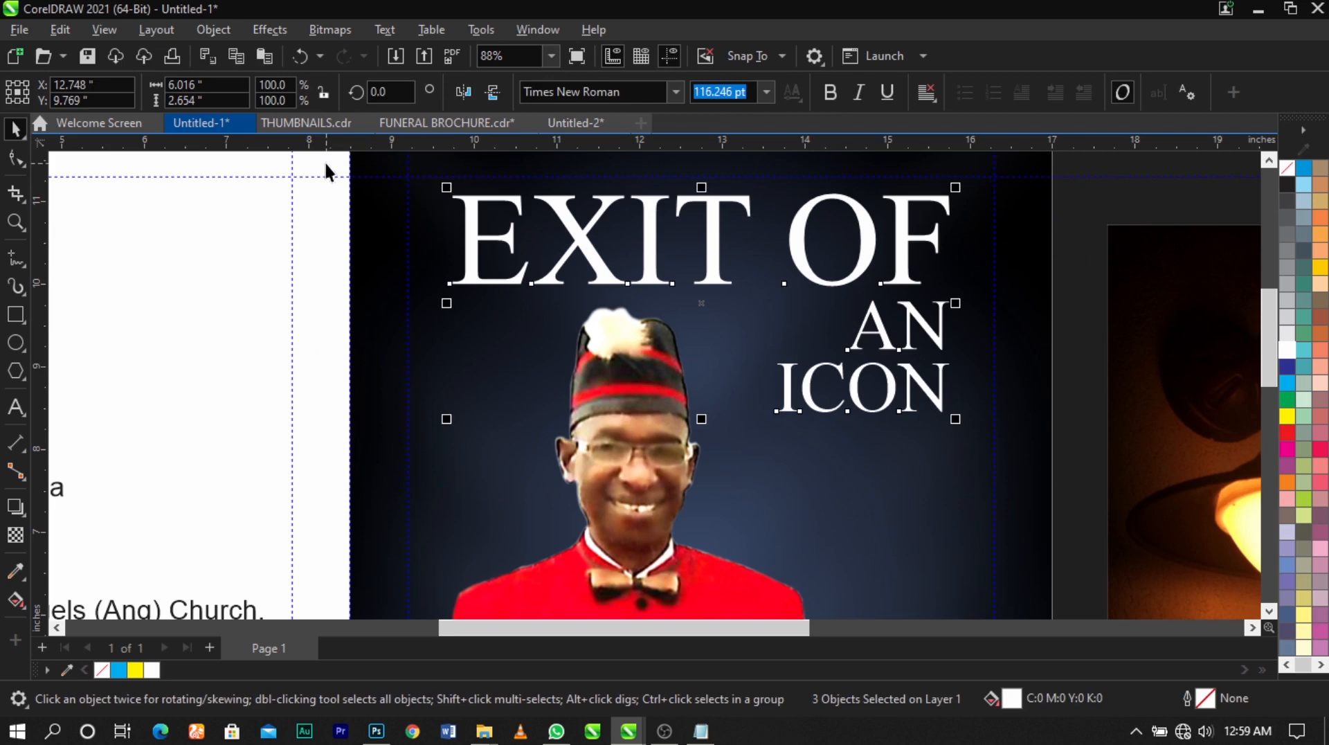
{"action": "key", "text": "l"}
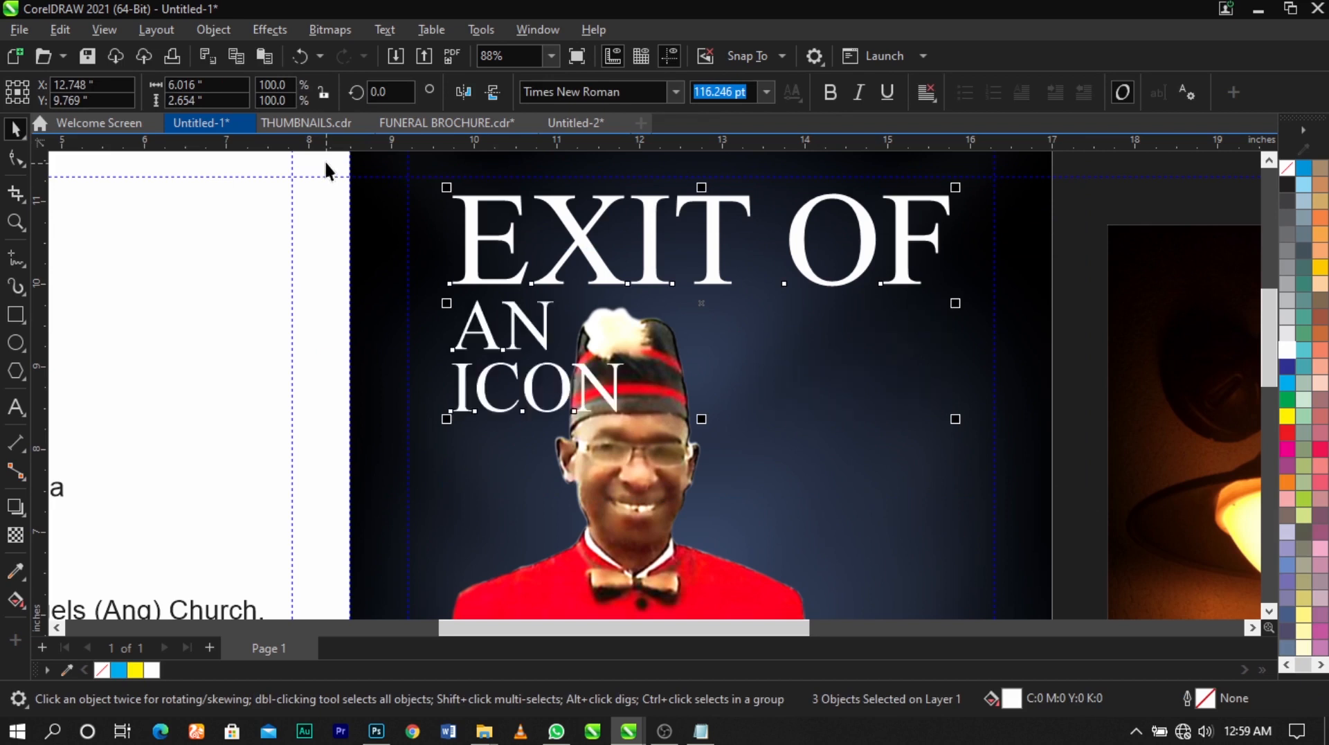
{"action": "key", "text": "r"}
{"action": "left_click", "coordinate": [956, 412]}
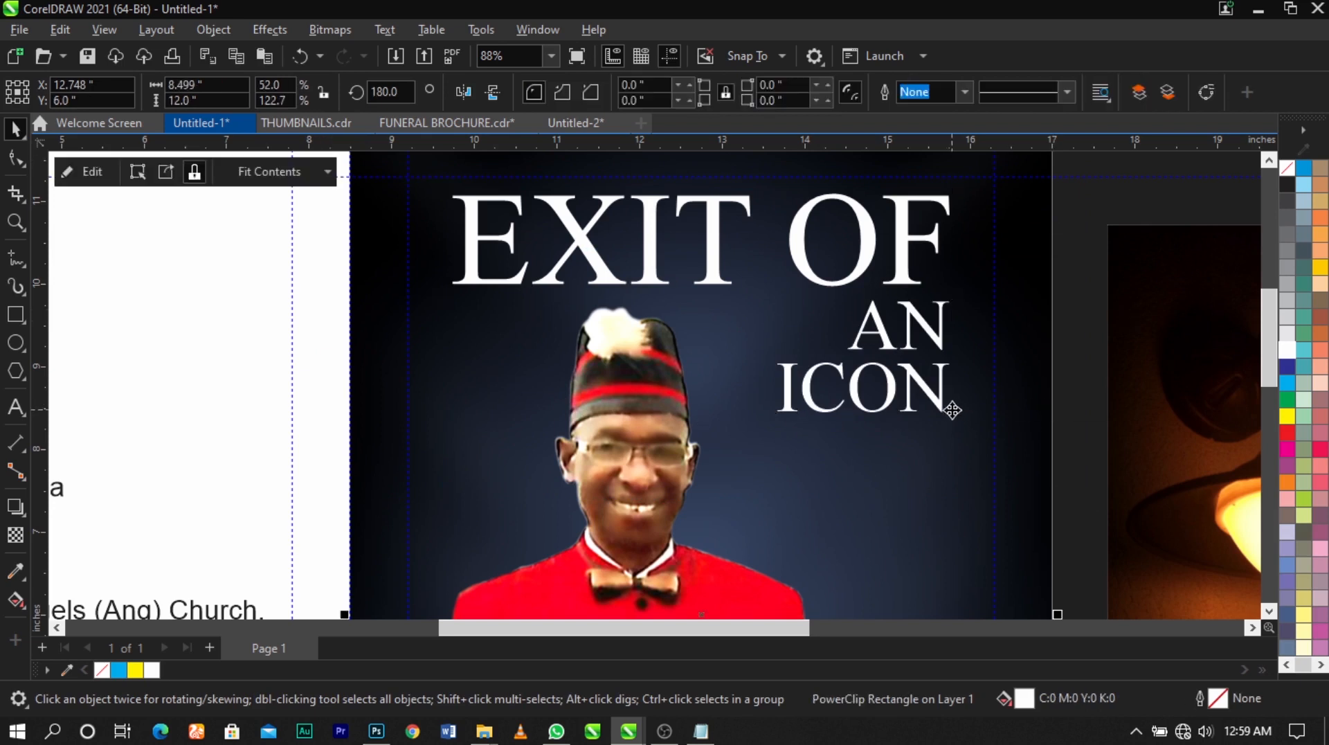
Enlarge the word "ICON" down and to the left, keeping its right edge in line with "AN"
{"action": "left_click", "coordinate": [952, 411]}
{"action": "left_click_drag", "start_coordinate": [777, 422], "coordinate": [732, 454]}
{"action": "left_click", "coordinate": [1097, 212]}
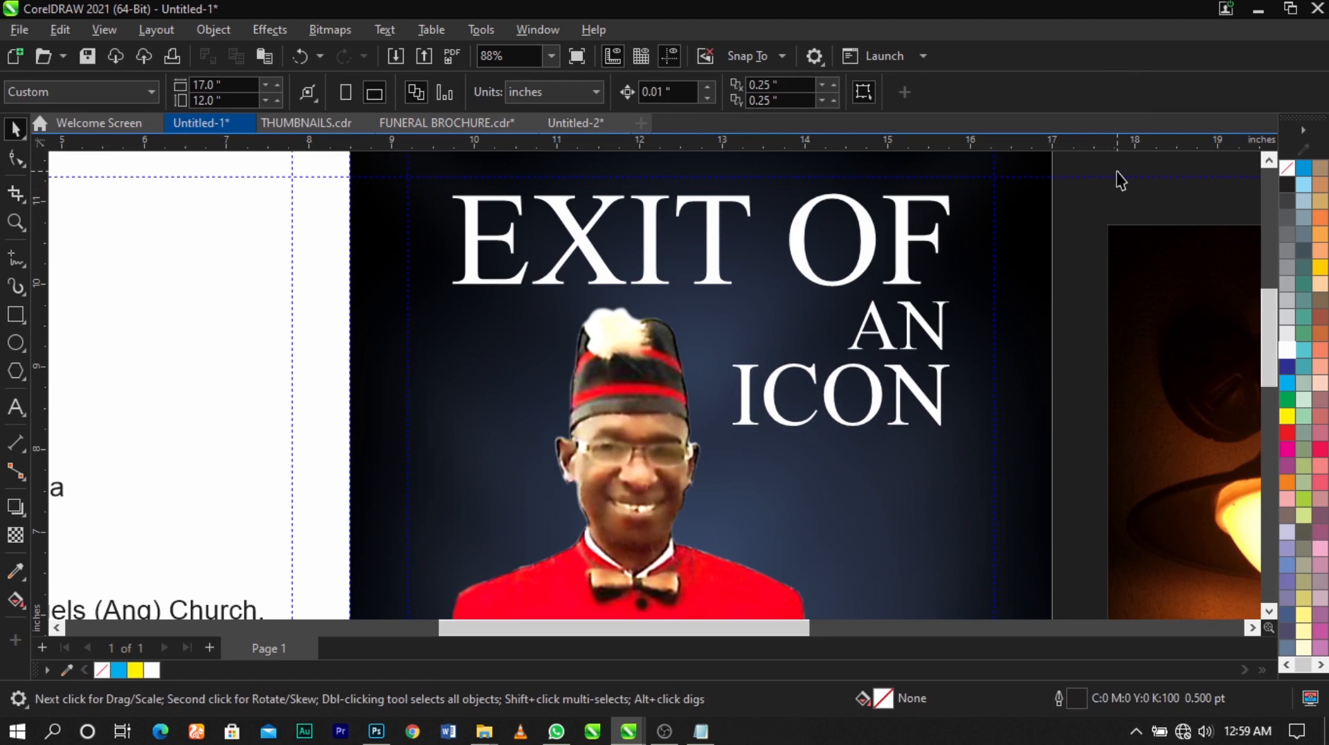
Scale the three title lines together from their centre to about 6.22 inches wide
{"action": "key", "text": "F4"}
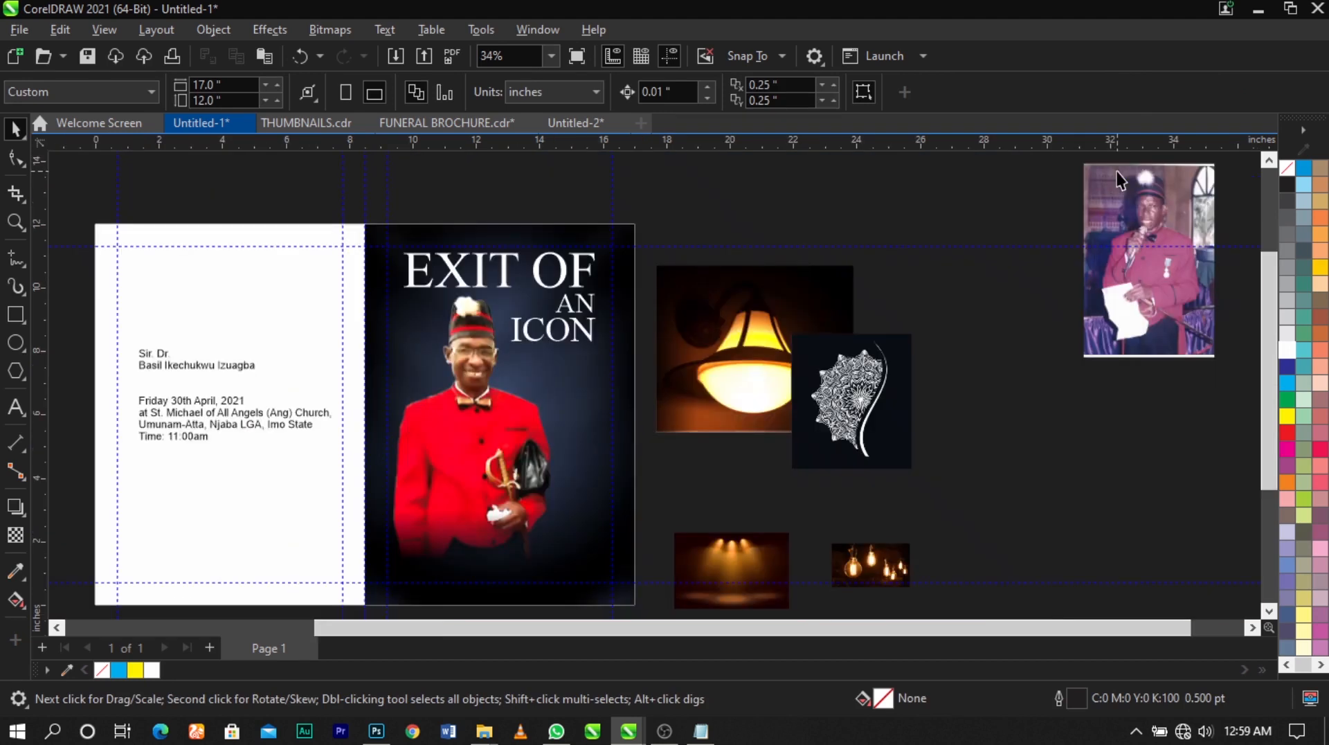
{"action": "key", "text": "z"}
{"action": "left_click_drag", "start_coordinate": [284, 199], "coordinate": [715, 394]}
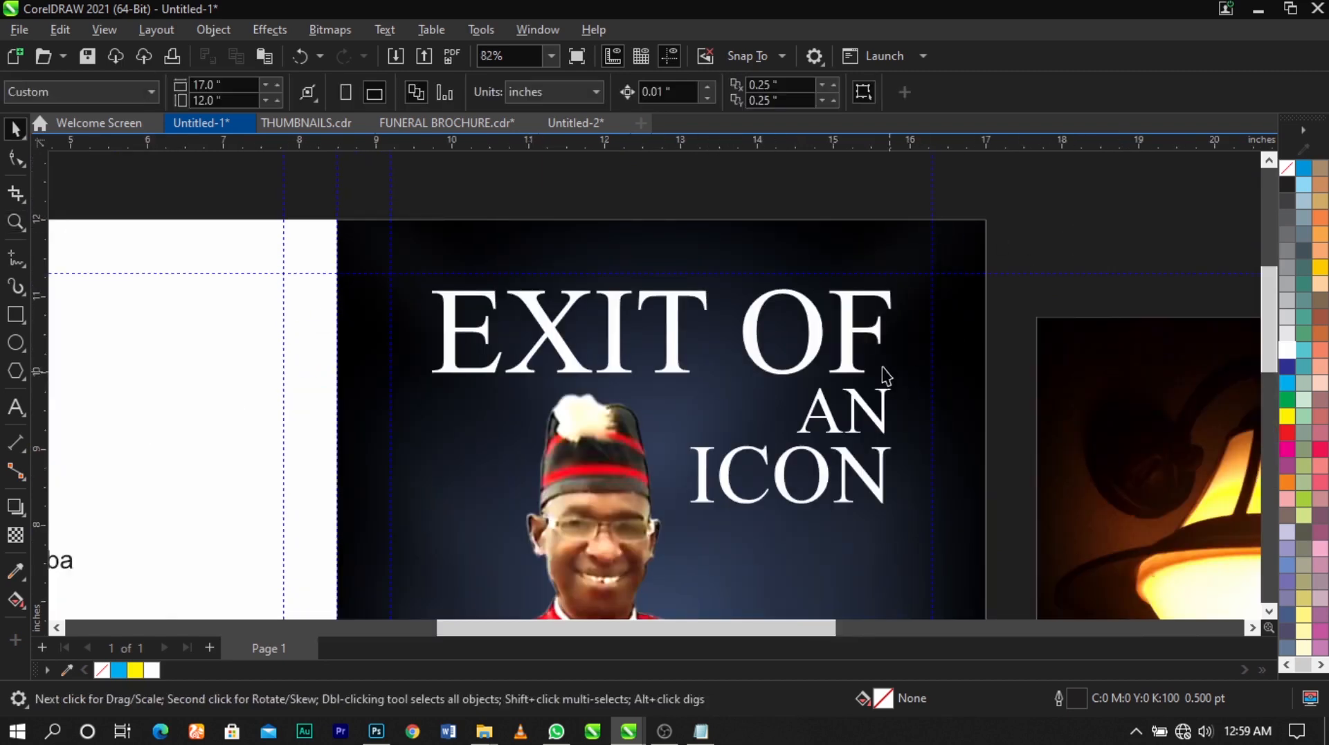
{"action": "scroll", "coordinate": [881, 373], "scroll_direction": "down", "scroll_amount": 1}
{"action": "key", "text": "z"}
{"action": "left_click_drag", "start_coordinate": [457, 239], "coordinate": [1075, 554]}
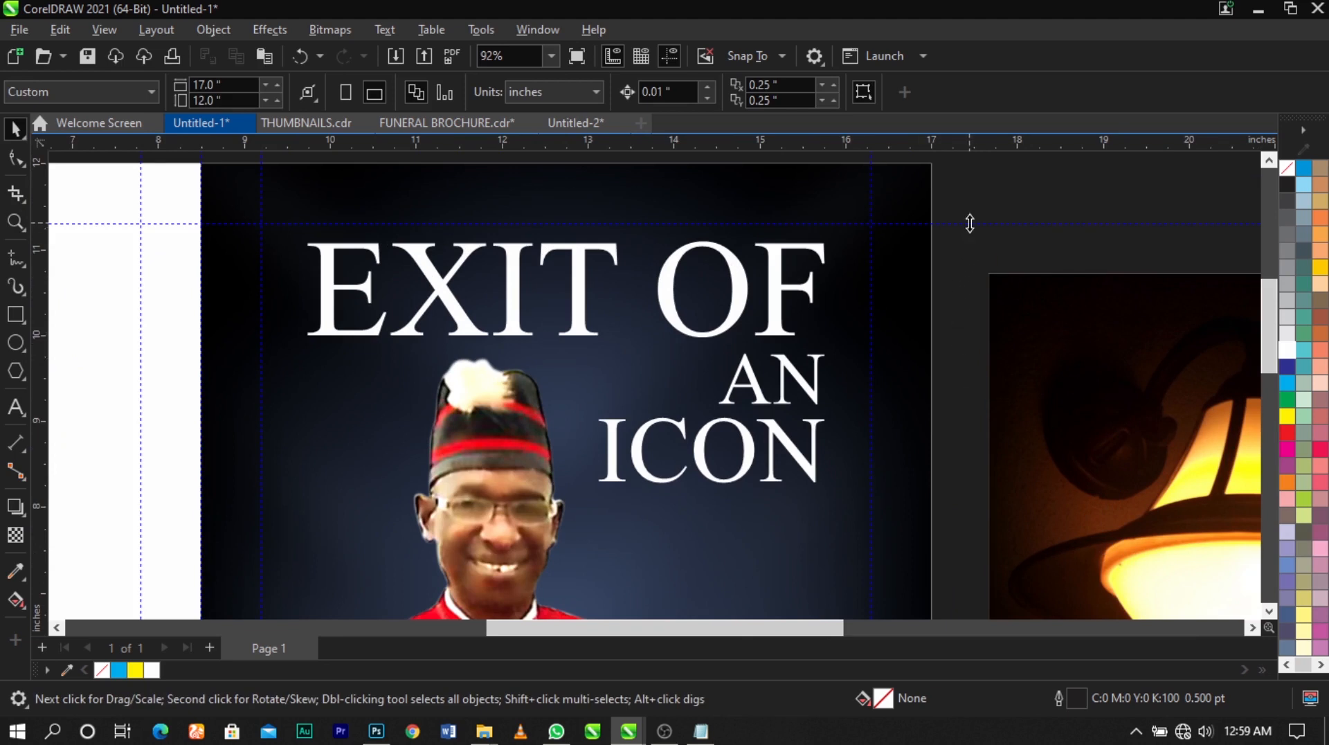
{"action": "left_click_drag", "start_coordinate": [970, 216], "coordinate": [226, 572]}
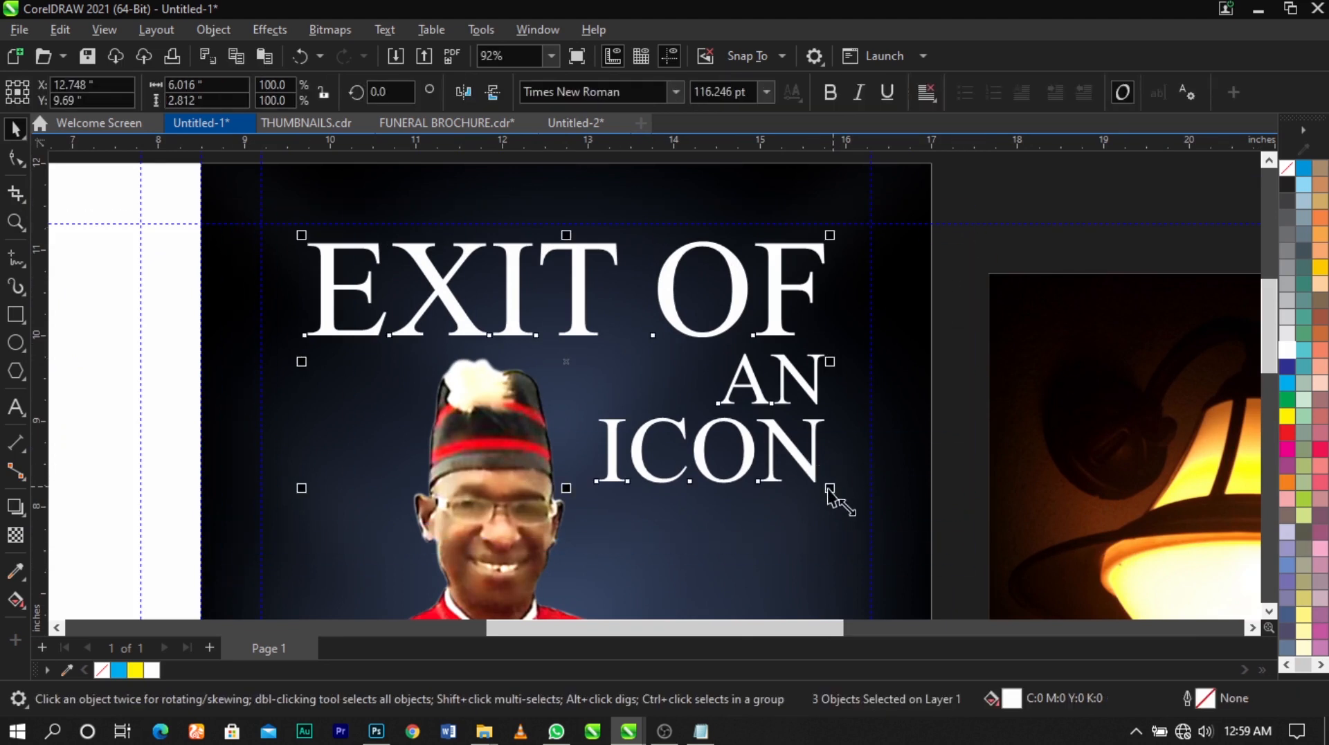
{"action": "mouse_move", "coordinate": [829, 488]}
{"action": "left_mouse_down"}
{"action": "mouse_move", "coordinate": [841, 497]}
{"action": "mouse_move", "coordinate": [852, 481]}
{"action": "left_mouse_up"}
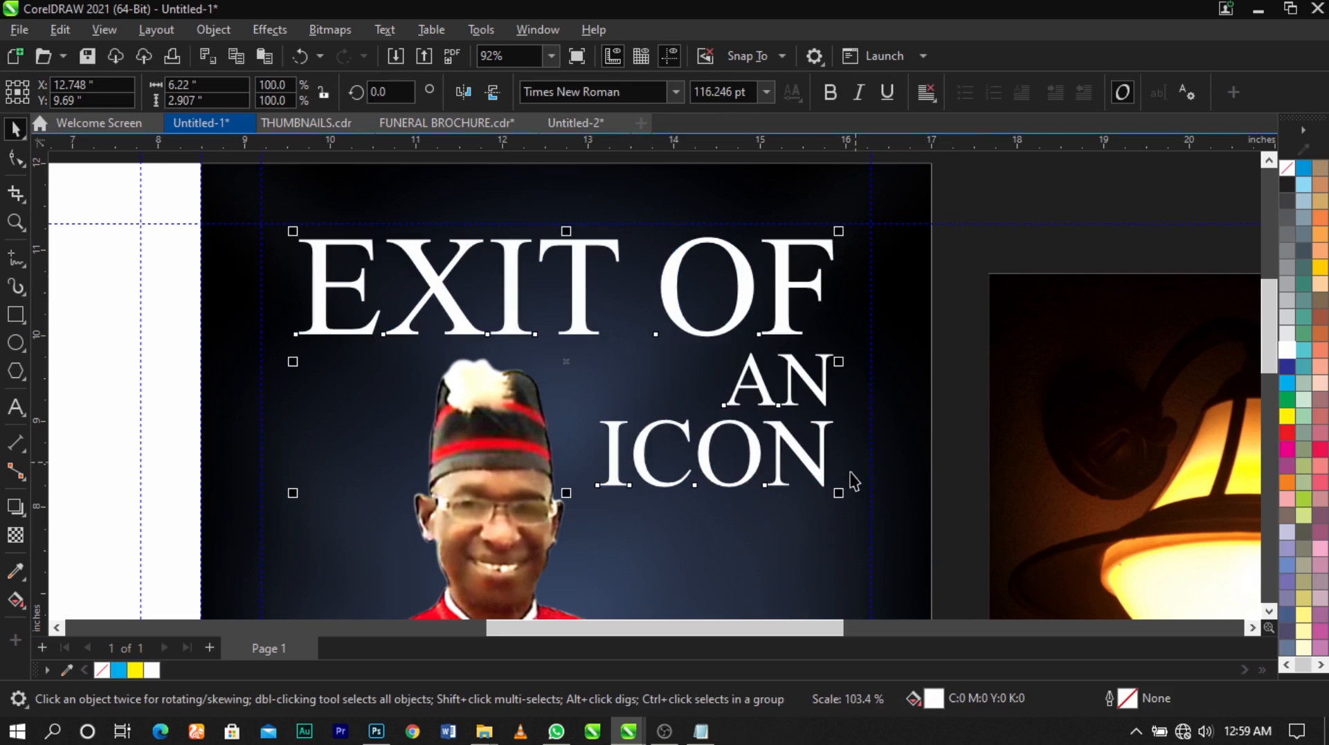
Group the three title lines and centre the group horizontally on the cover background
{"action": "key", "text": "ctrl+g"}
{"action": "left_click", "coordinate": [830, 512], "text": "shift"}
{"action": "key", "text": "c"}
{"action": "left_click", "coordinate": [950, 490]}
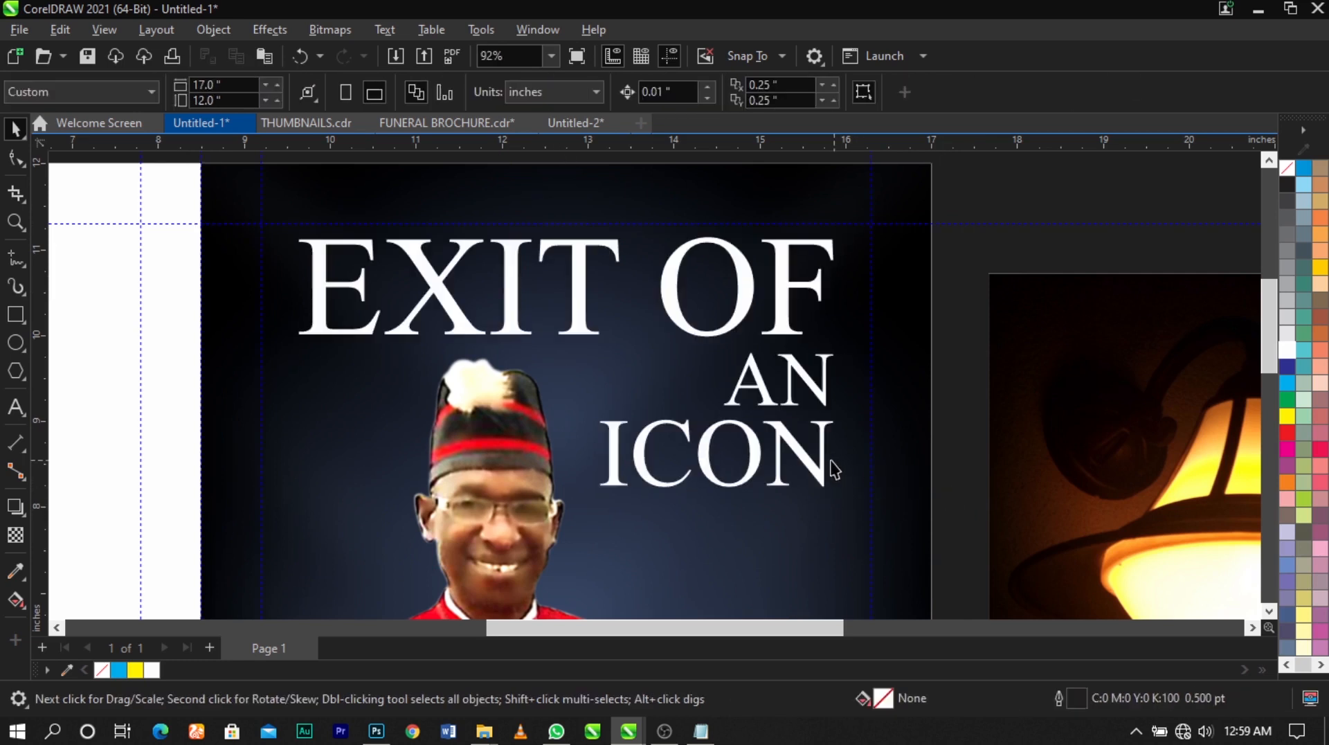
Enlarge the grouped title slightly more and keep it centred horizontally on the cover
{"action": "left_click", "coordinate": [820, 490]}
{"action": "mouse_move", "coordinate": [846, 502]}
{"action": "left_mouse_down"}
{"action": "mouse_move", "coordinate": [857, 518]}
{"action": "mouse_move", "coordinate": [842, 476]}
{"action": "mouse_move", "coordinate": [850, 488]}
{"action": "left_mouse_up"}
{"action": "left_click", "coordinate": [926, 442], "text": "shift"}
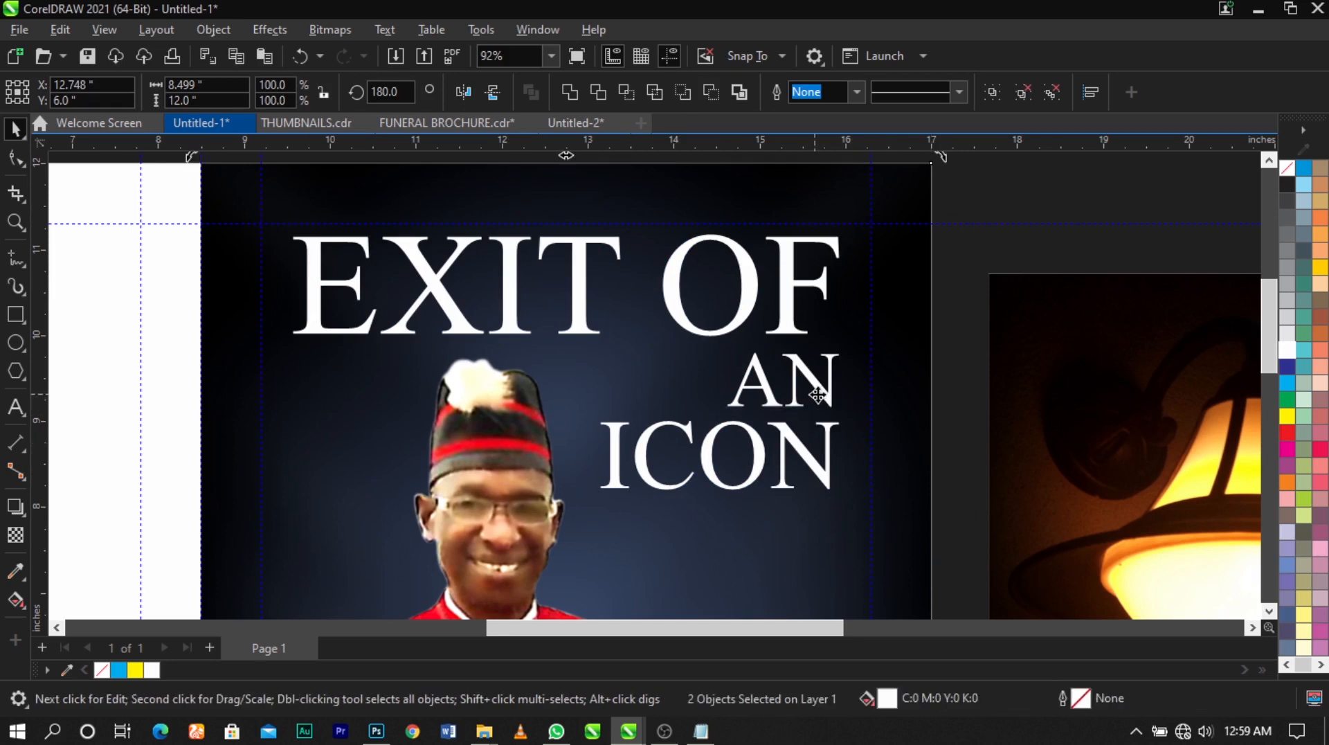
{"action": "left_click", "coordinate": [958, 400]}
{"action": "left_click", "coordinate": [827, 380]}
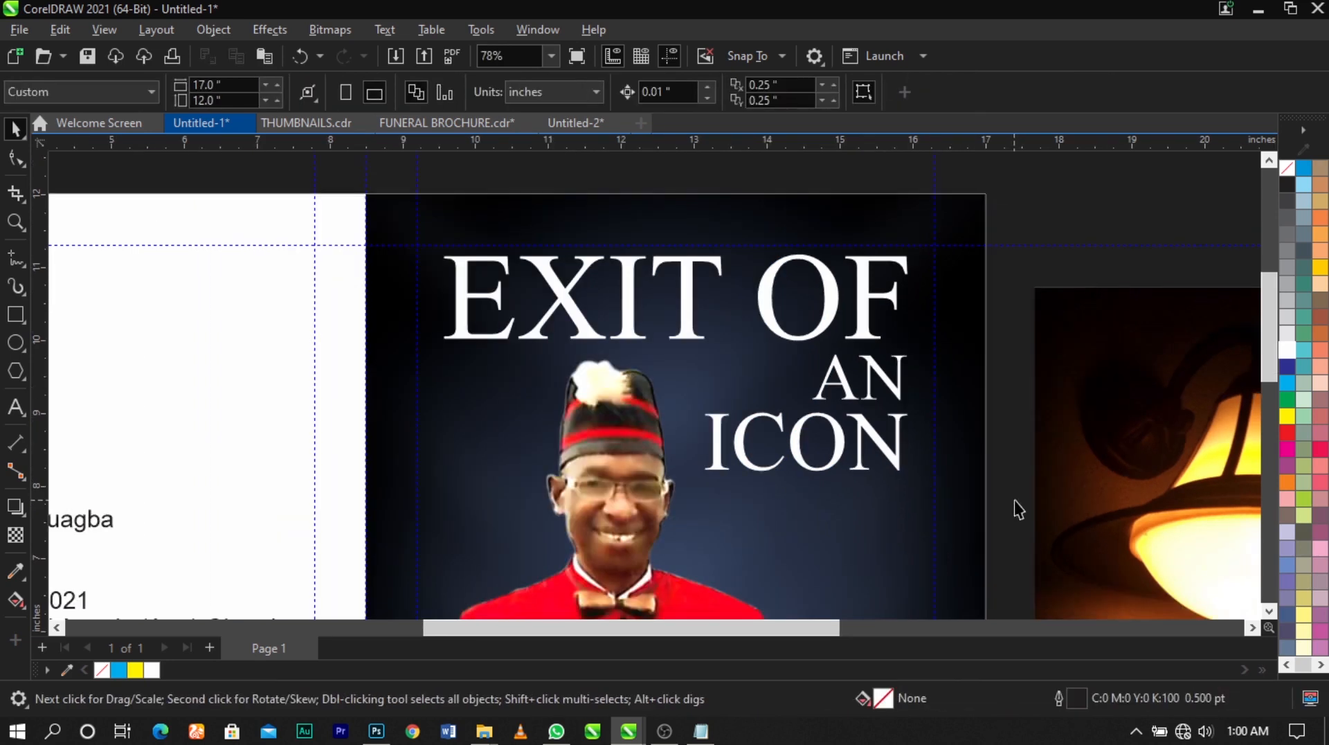
Switch to Photoshop, and bring up the FUNERAL folder in File Explorer
{"action": "left_click", "coordinate": [376, 731]}
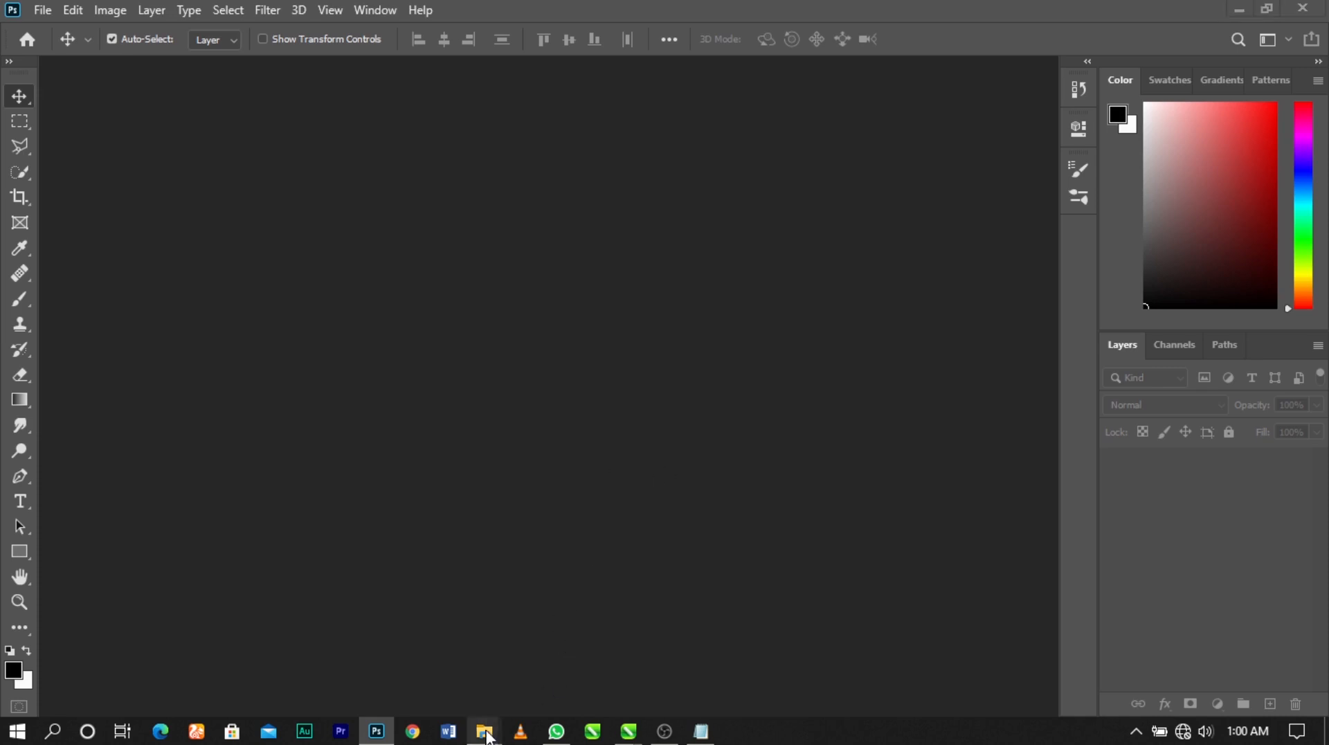
{"action": "mouse_move", "coordinate": [487, 732]}
{"action": "left_click", "coordinate": [443, 687]}
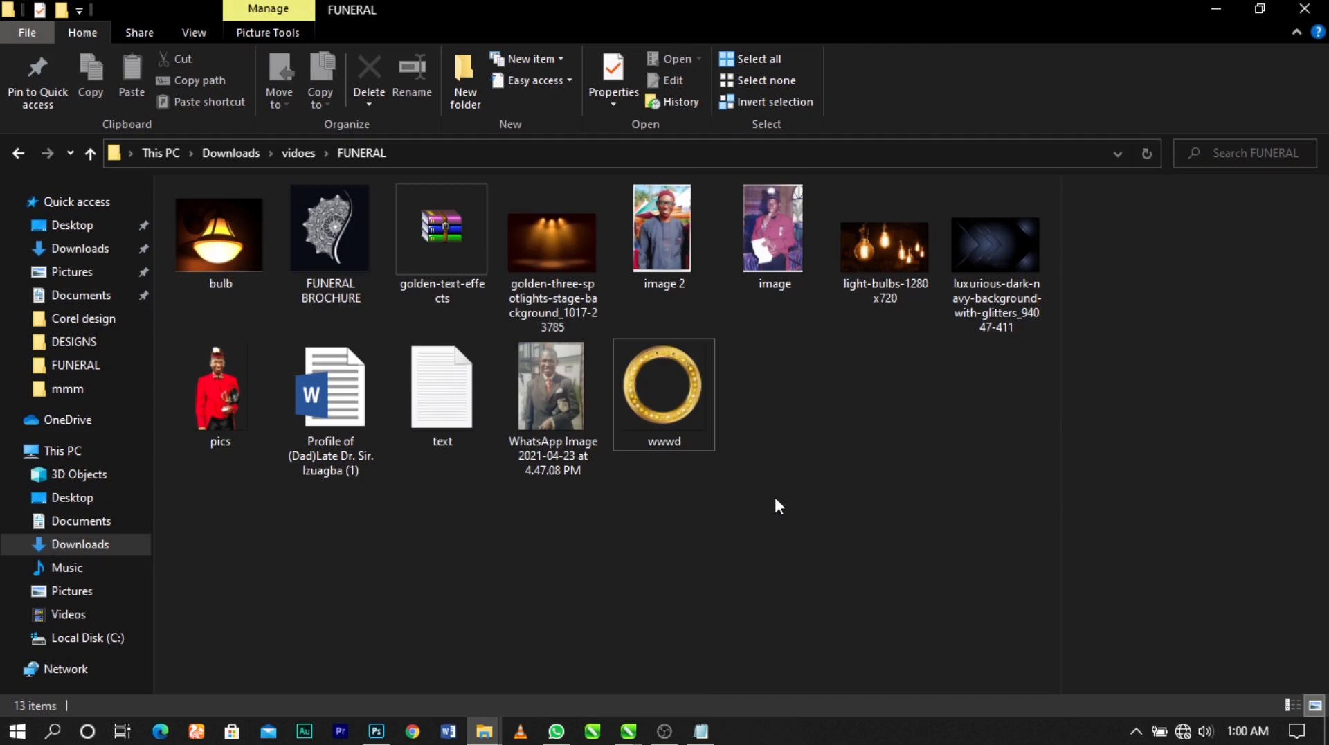
Open the golden-text-effects archive, dismiss the WinRAR purchase reminder and move the archive window aside
{"action": "double_click", "coordinate": [444, 242]}
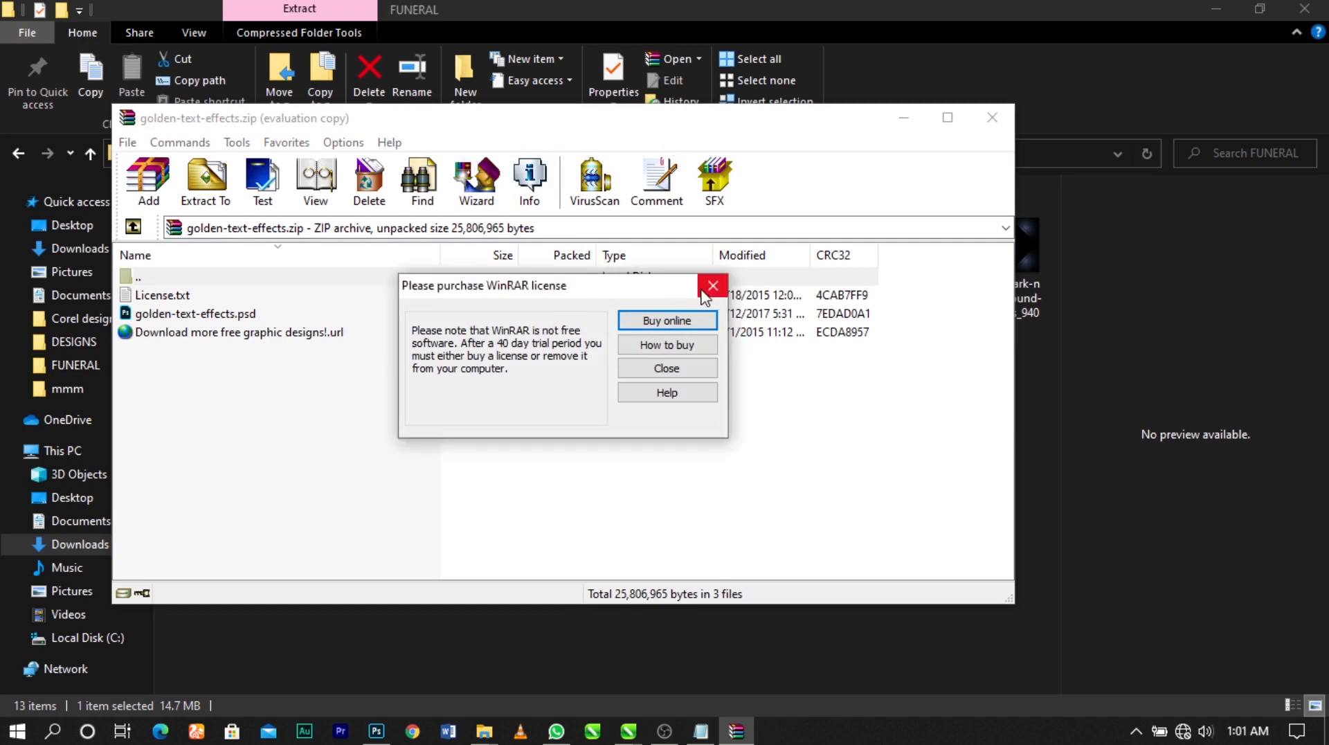
{"action": "key", "text": "Escape"}
{"action": "left_click_drag", "start_coordinate": [613, 119], "coordinate": [874, 120]}
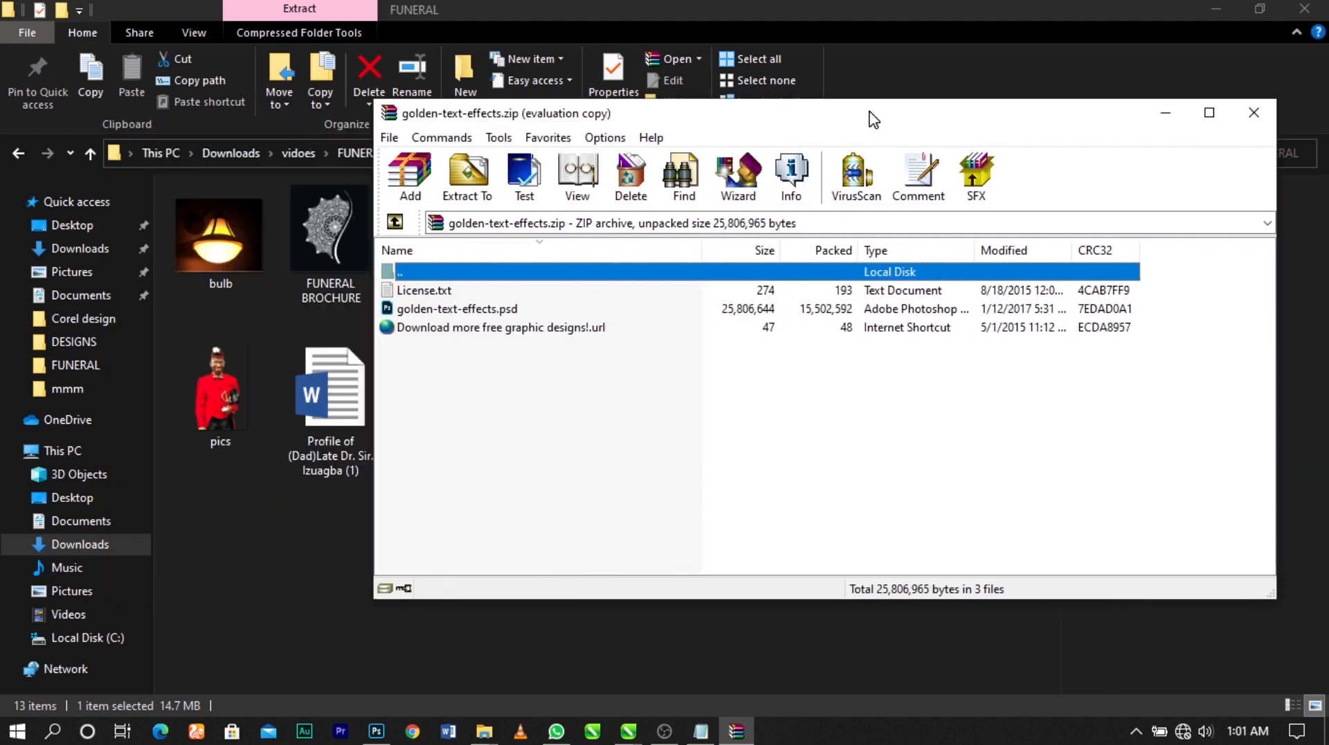
Open golden-text-effects.psd from the archive in Photoshop, leaving its missing fonts unresolved
{"action": "double_click", "coordinate": [437, 310]}
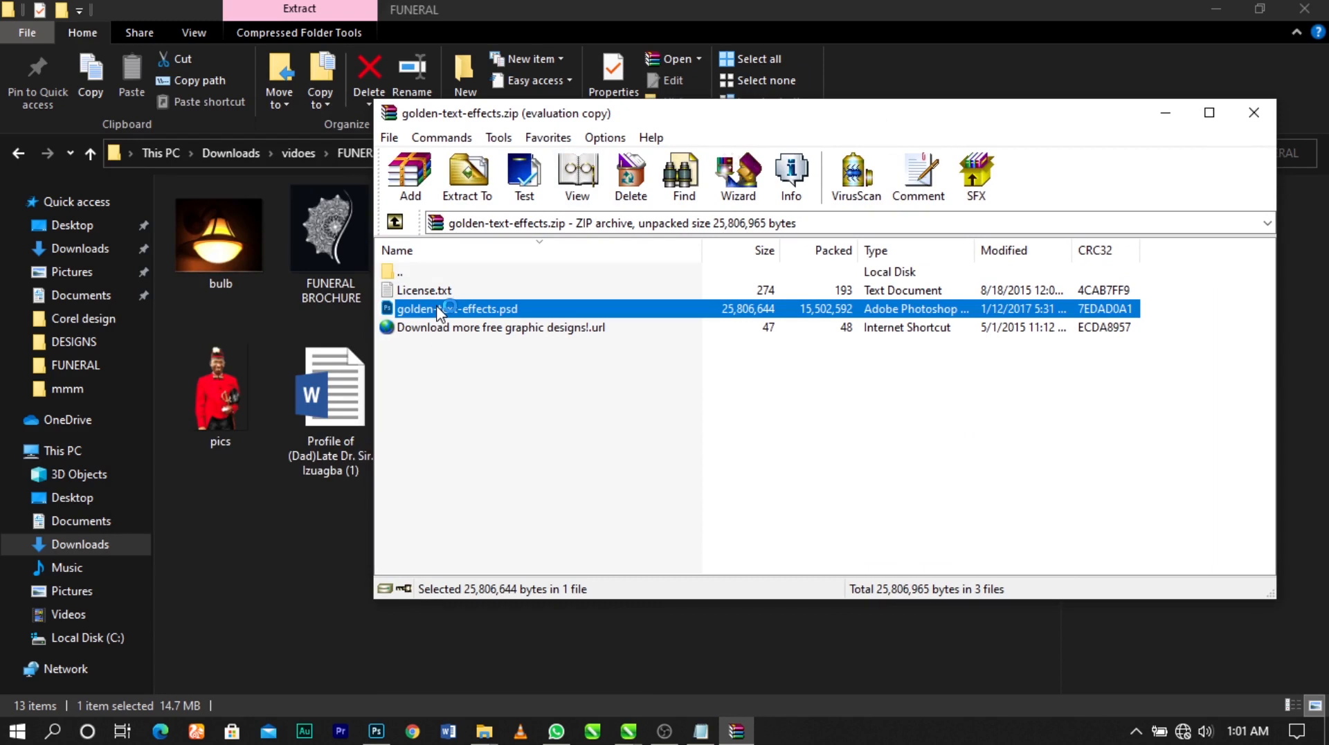
{"action": "double_click", "coordinate": [439, 309]}
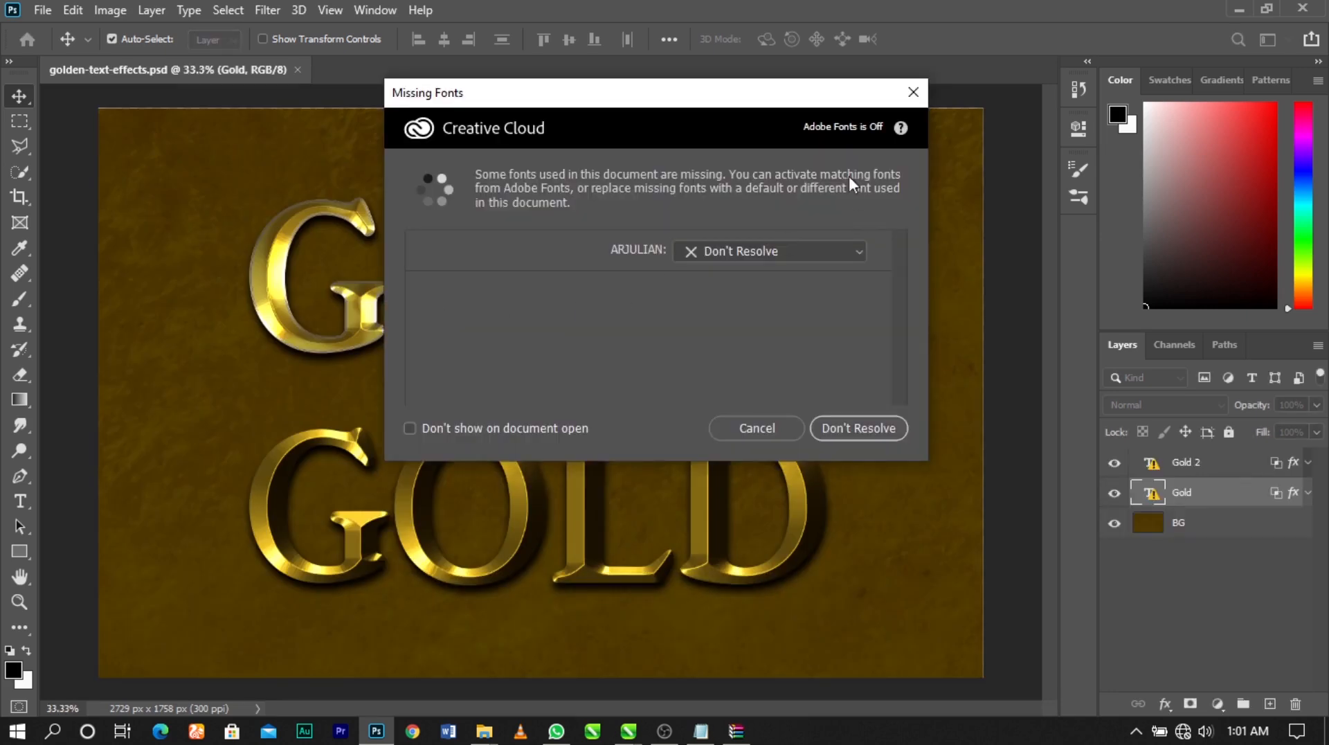
{"action": "left_click", "coordinate": [859, 426]}
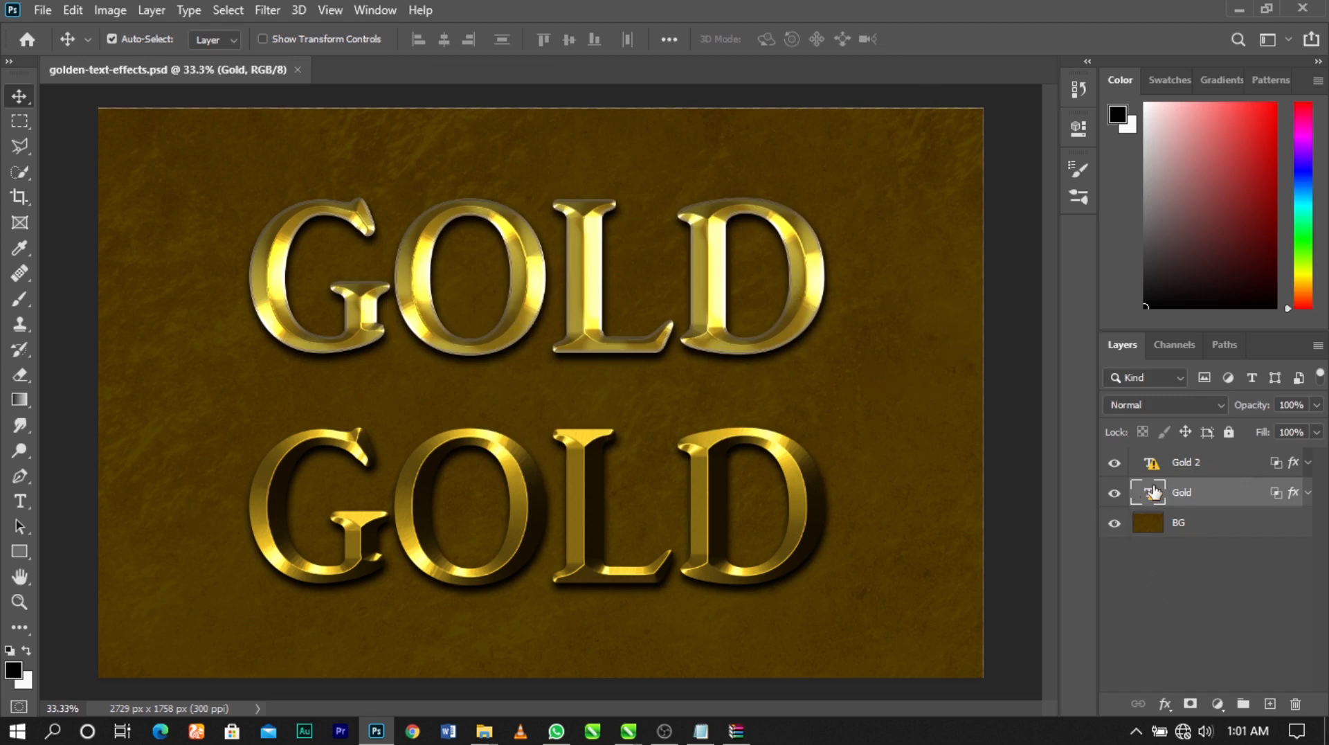
Replace the upper GOLD text with "EXIT OF", accepting the font substitution
{"action": "double_click", "coordinate": [699, 276]}
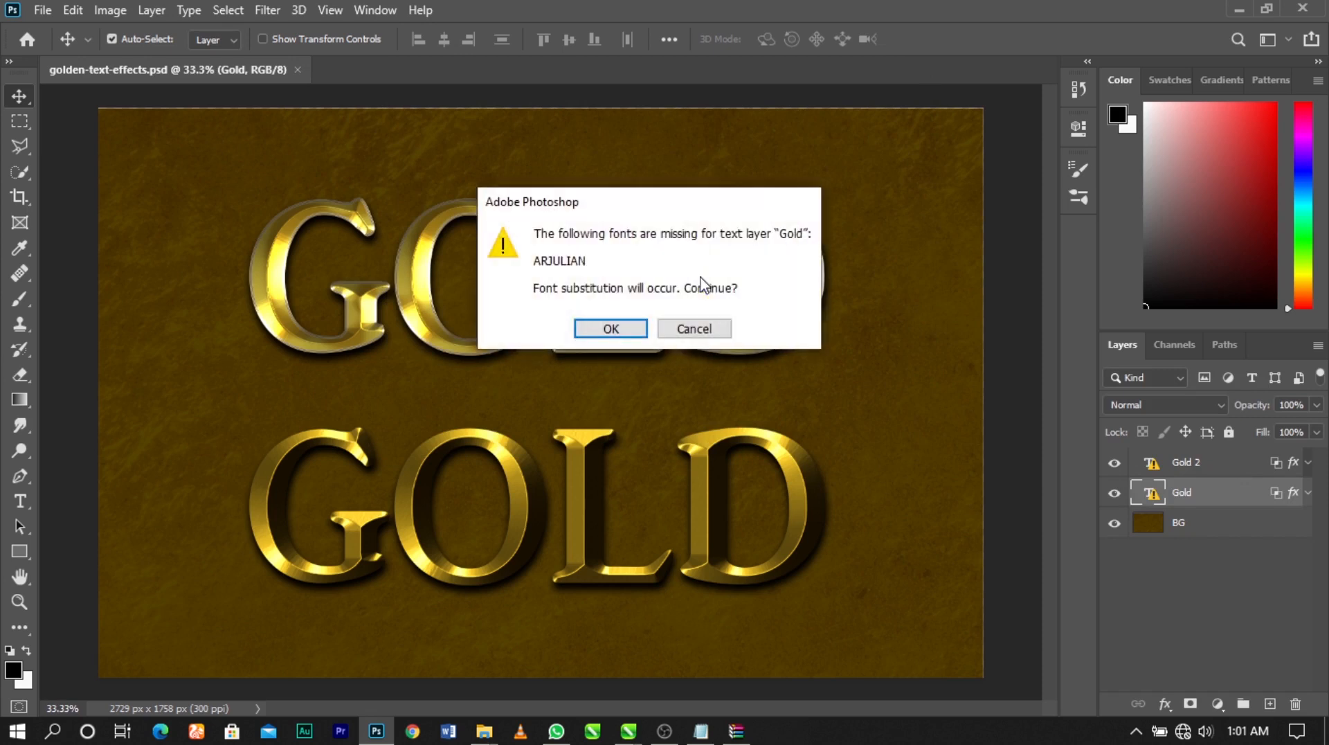
{"action": "left_click", "coordinate": [663, 330]}
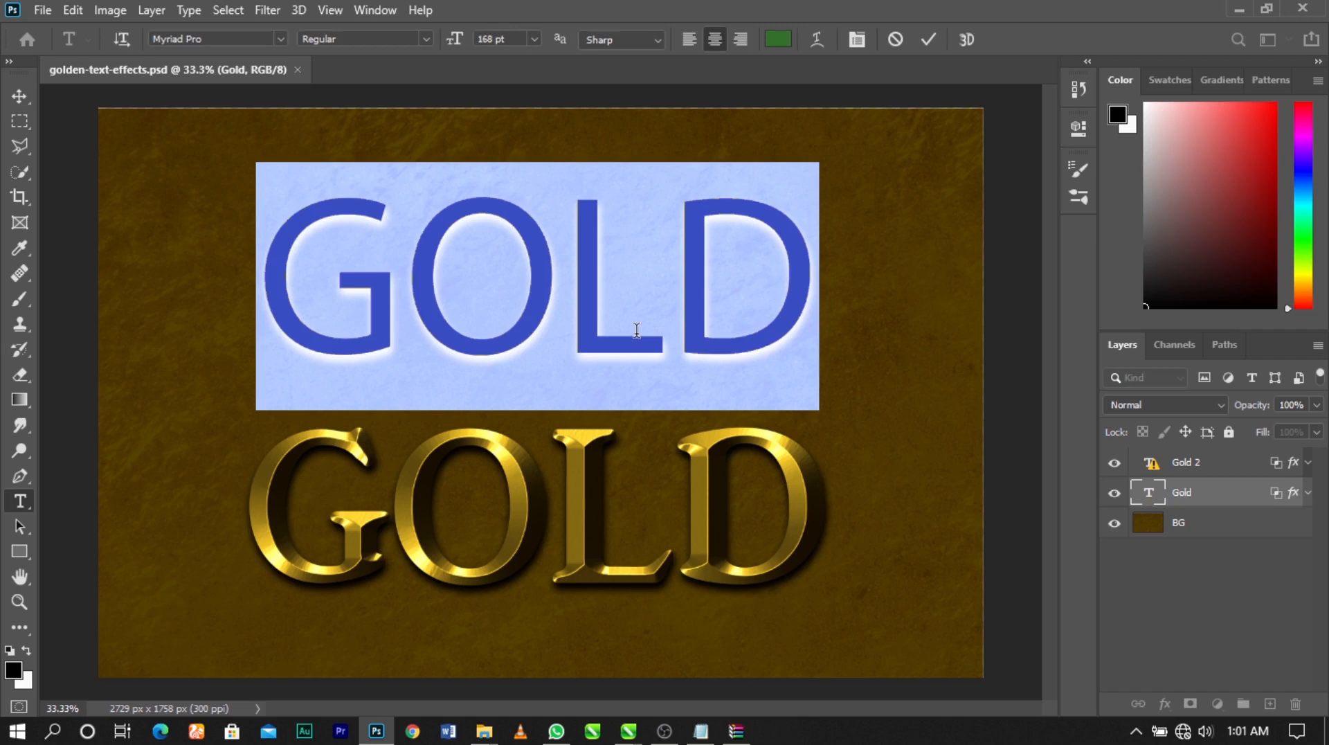
{"action": "type", "text": "EXI"}
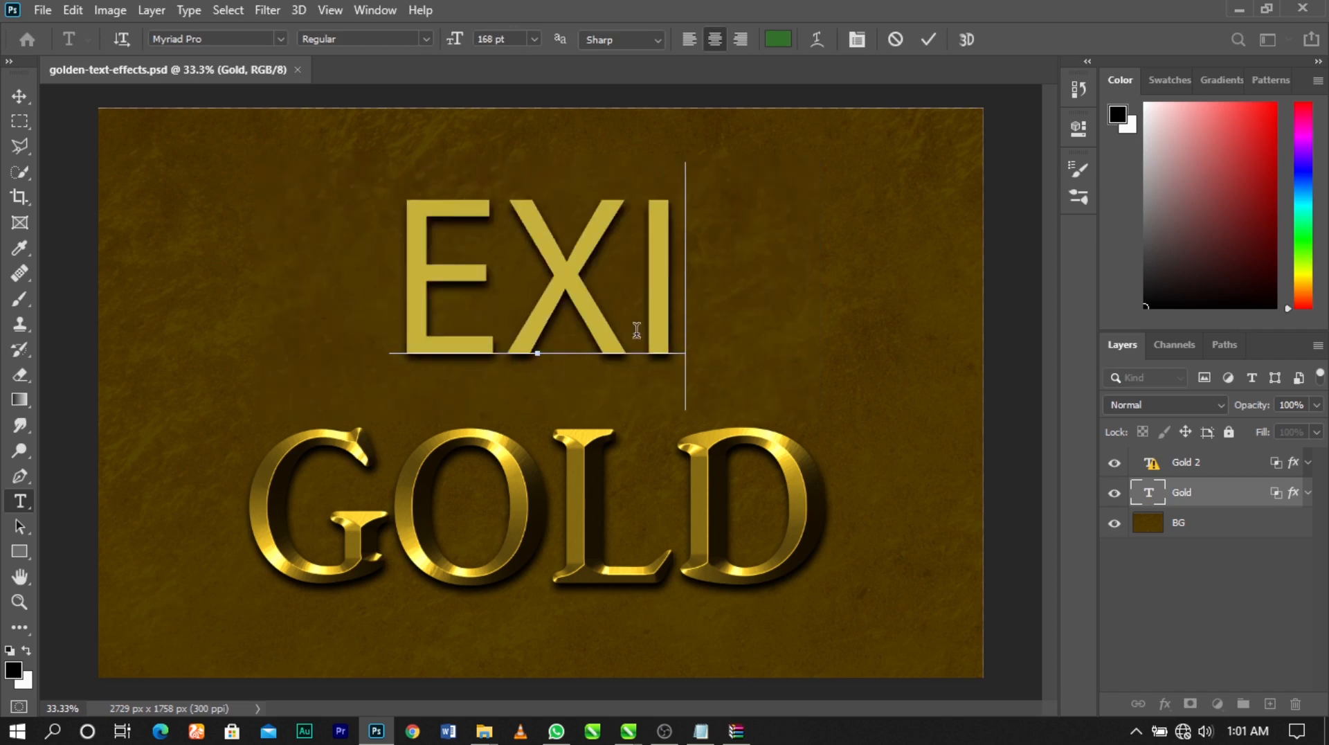
{"action": "type", "text": "T"}
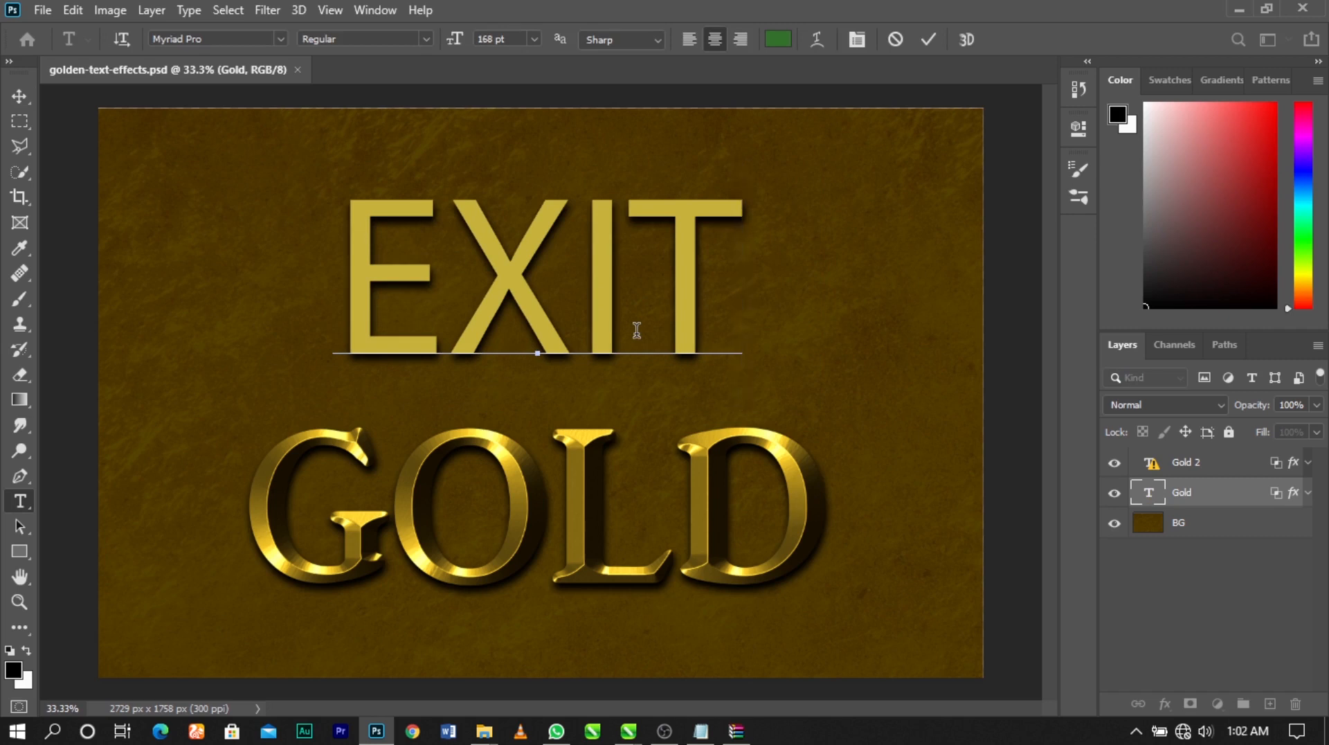
{"action": "type", "text": " OF"}
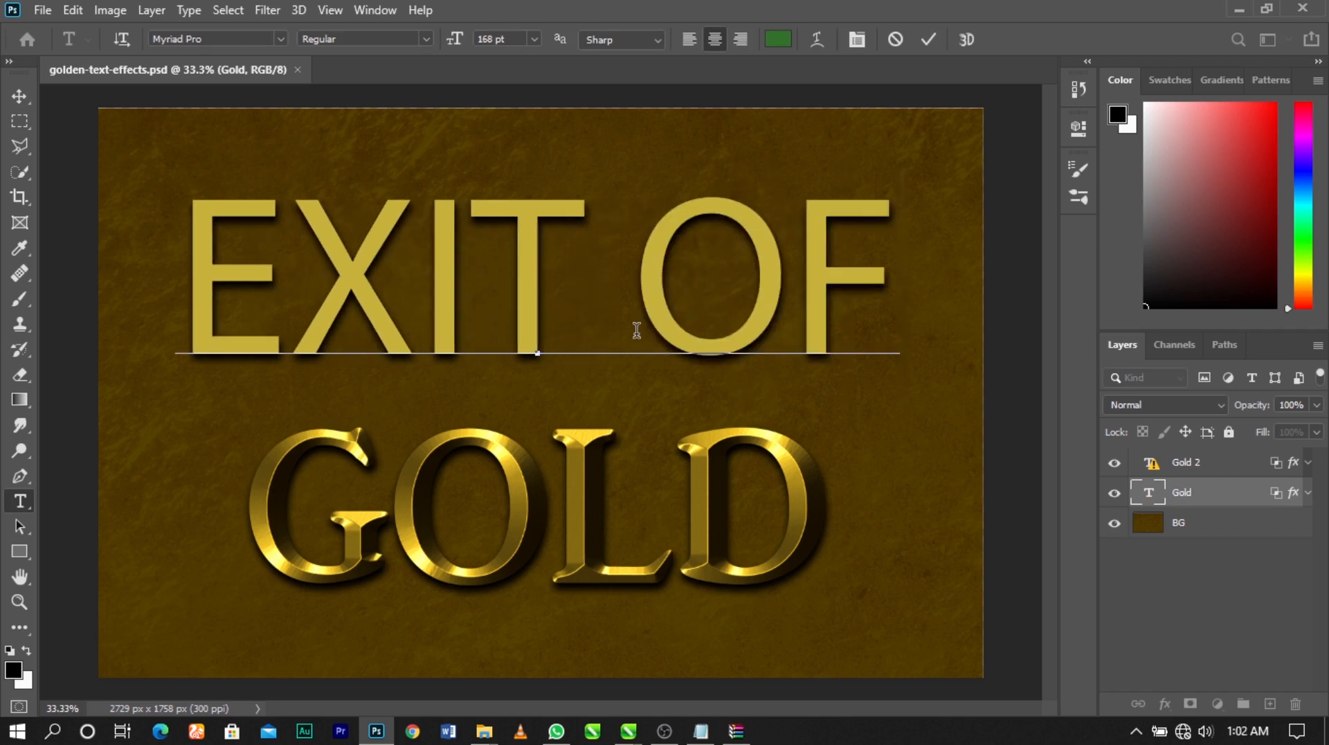
{"action": "left_click", "coordinate": [930, 40]}
{"action": "key", "text": "v"}
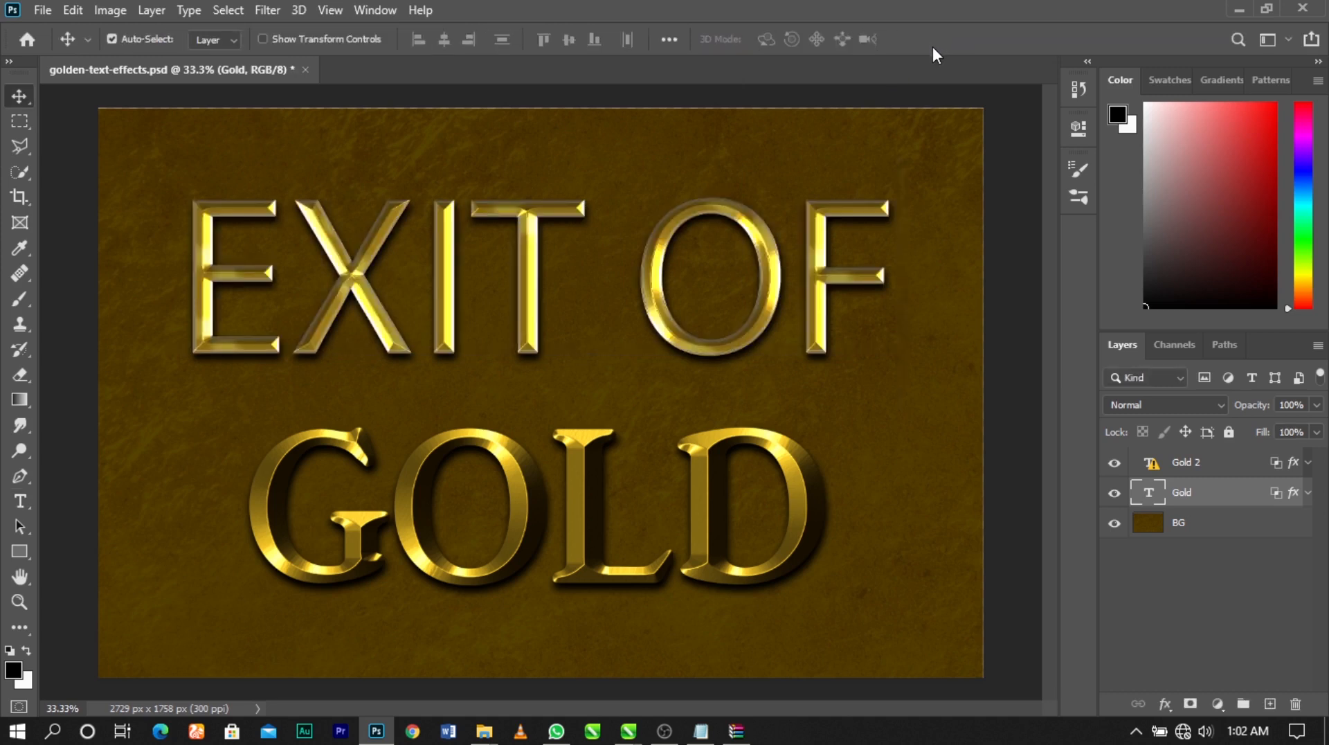
Replace the lower GOLD text with "ICON", accepting the font substitution
{"action": "left_click", "coordinate": [803, 480]}
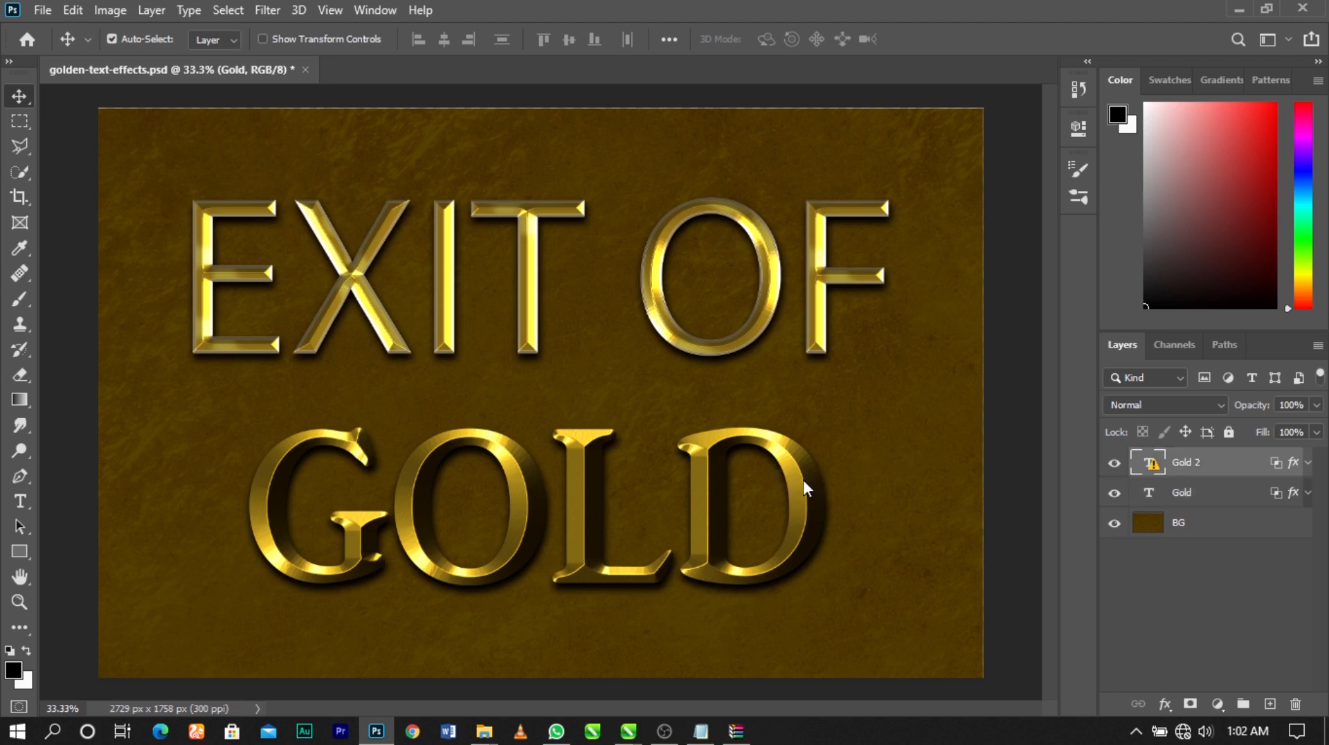
{"action": "double_click", "coordinate": [803, 480]}
{"action": "left_click", "coordinate": [642, 332]}
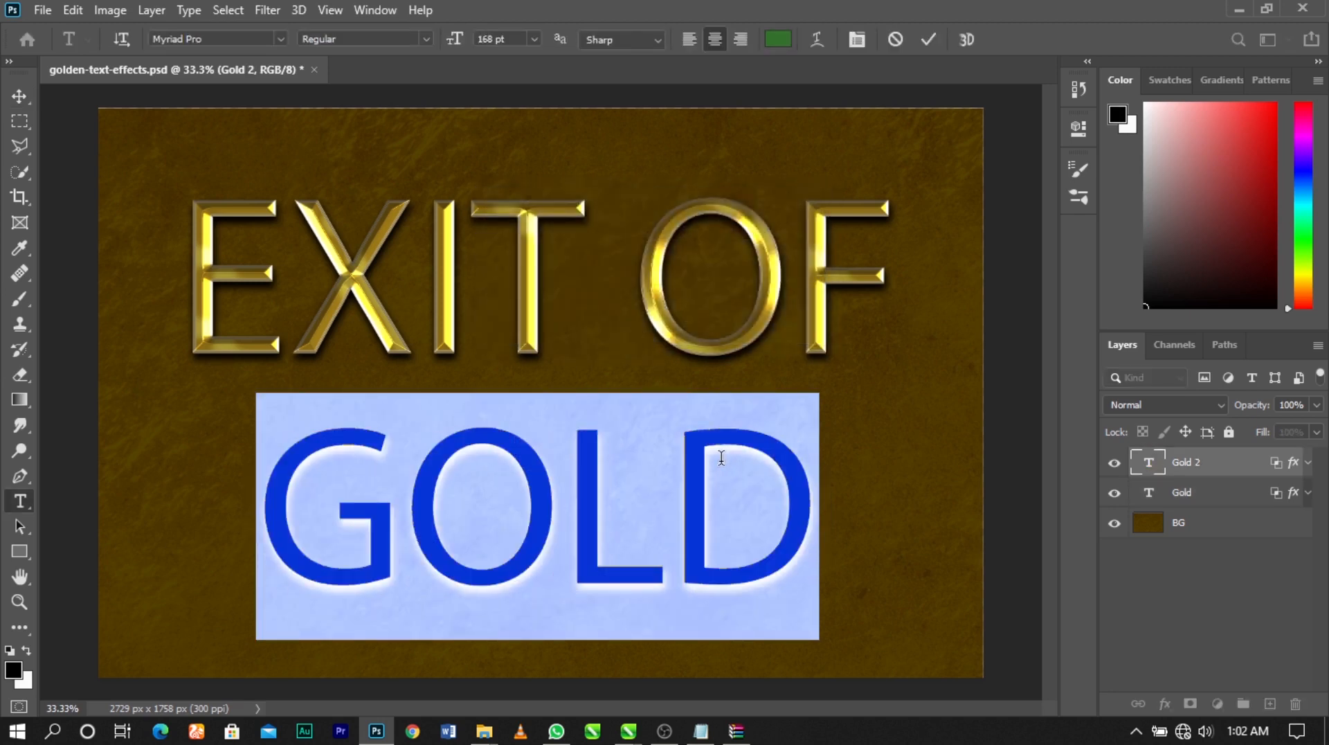
{"action": "type", "text": "ICON"}
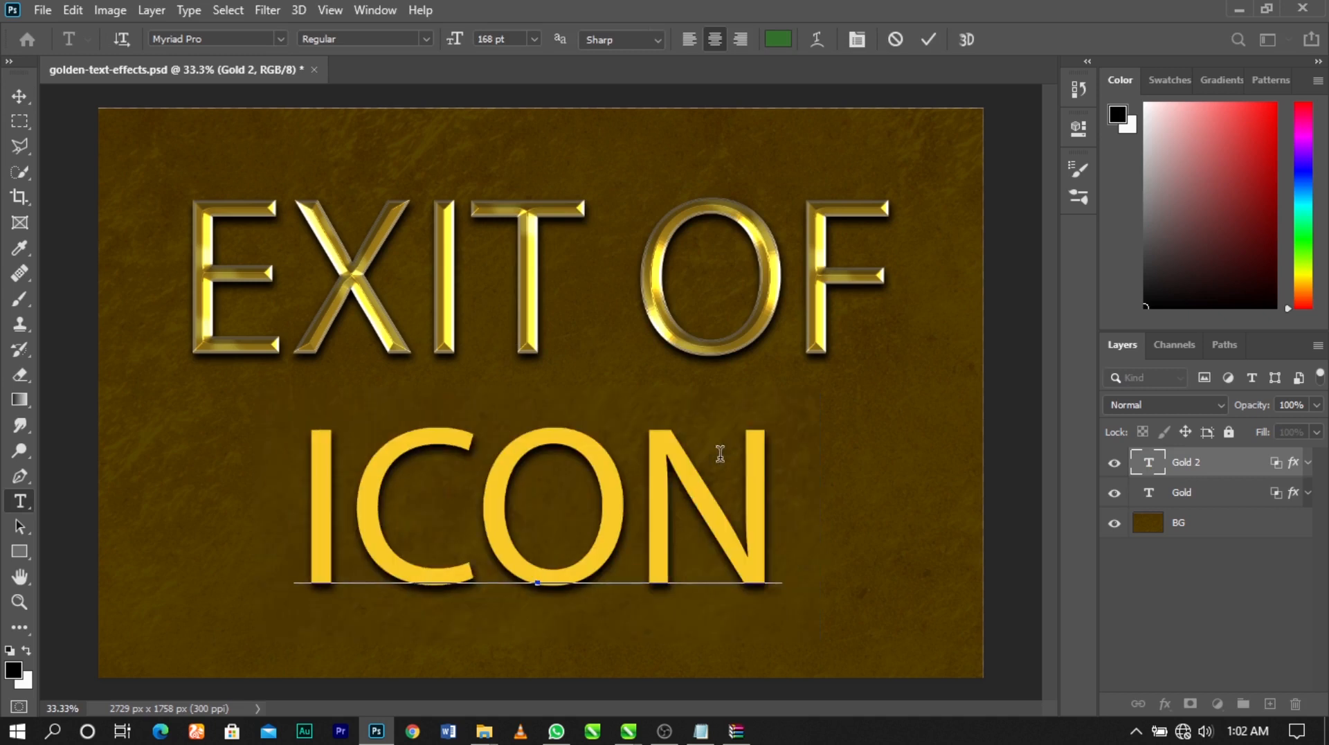
Set the font of the ICON text to Times New Roman Regular and commit the edit
{"action": "key", "text": "ctrl+a"}
{"action": "left_click", "coordinate": [240, 39]}
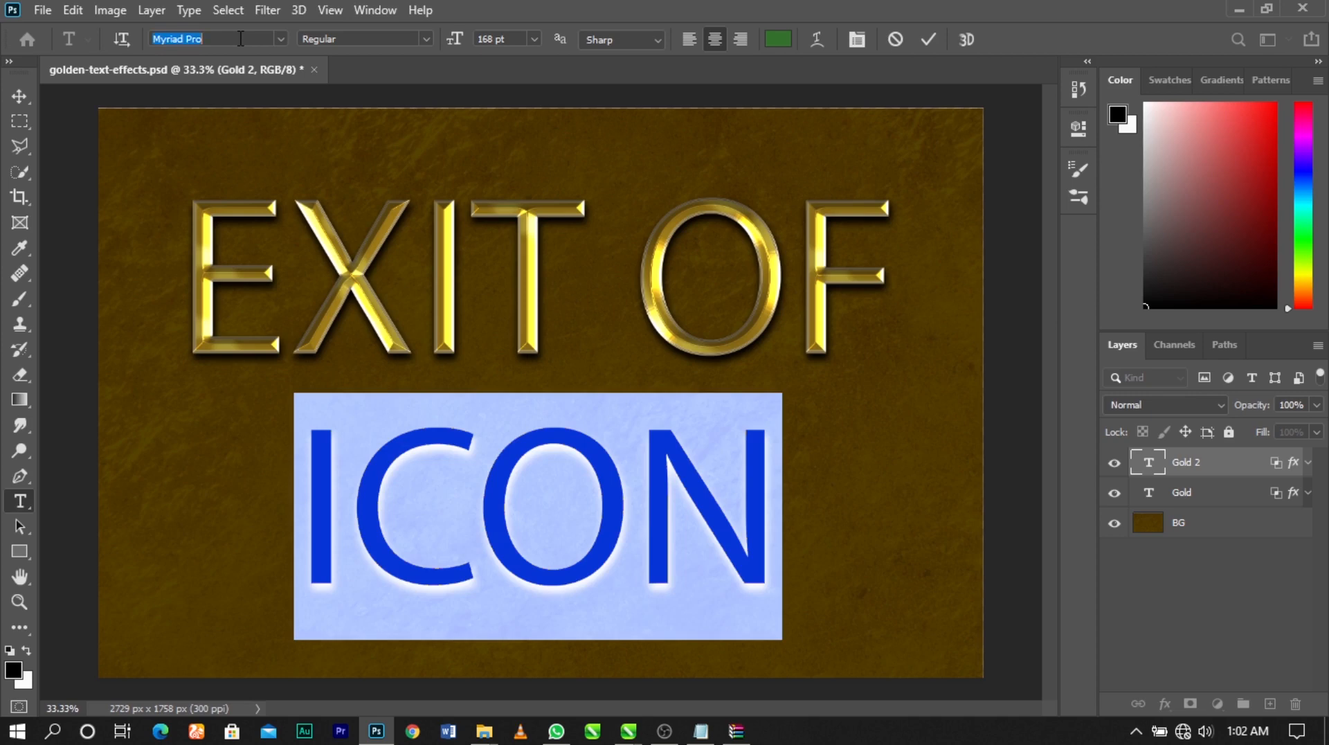
{"action": "type", "text": "T"}
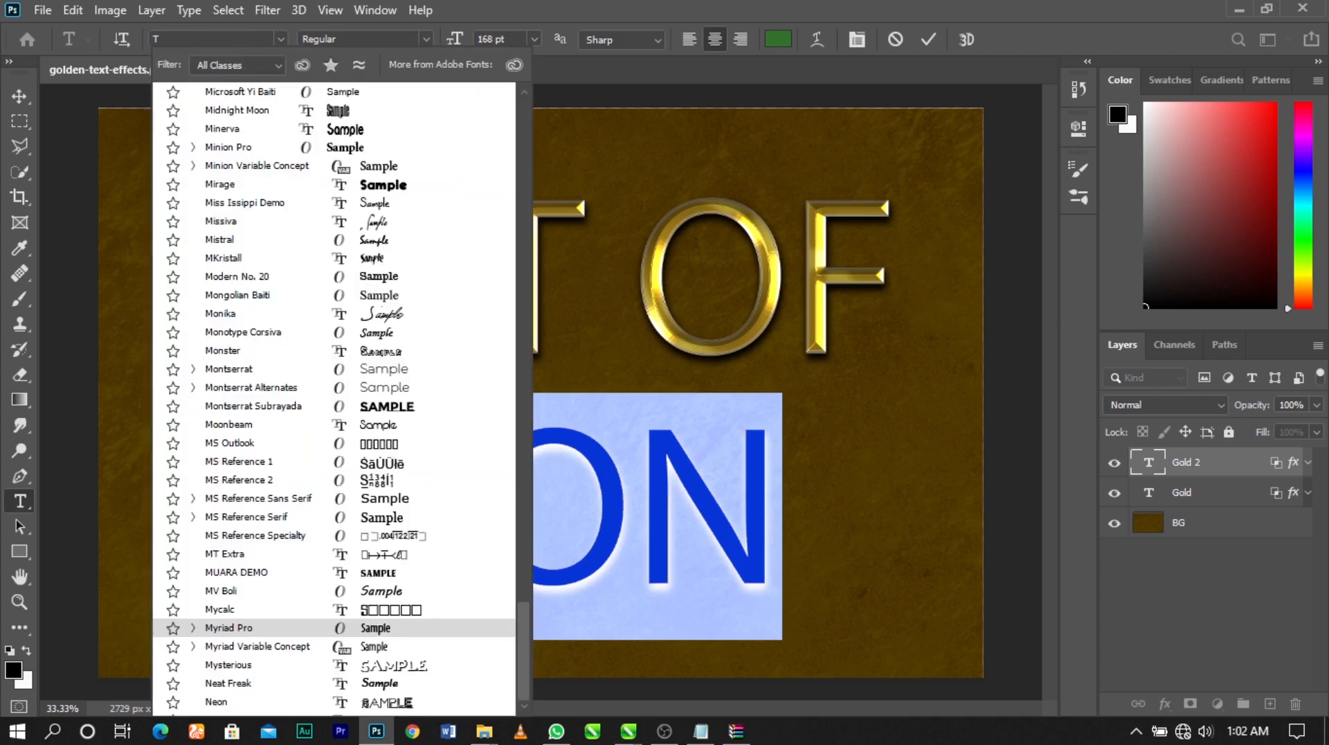
{"action": "type", "text": "IMES"}
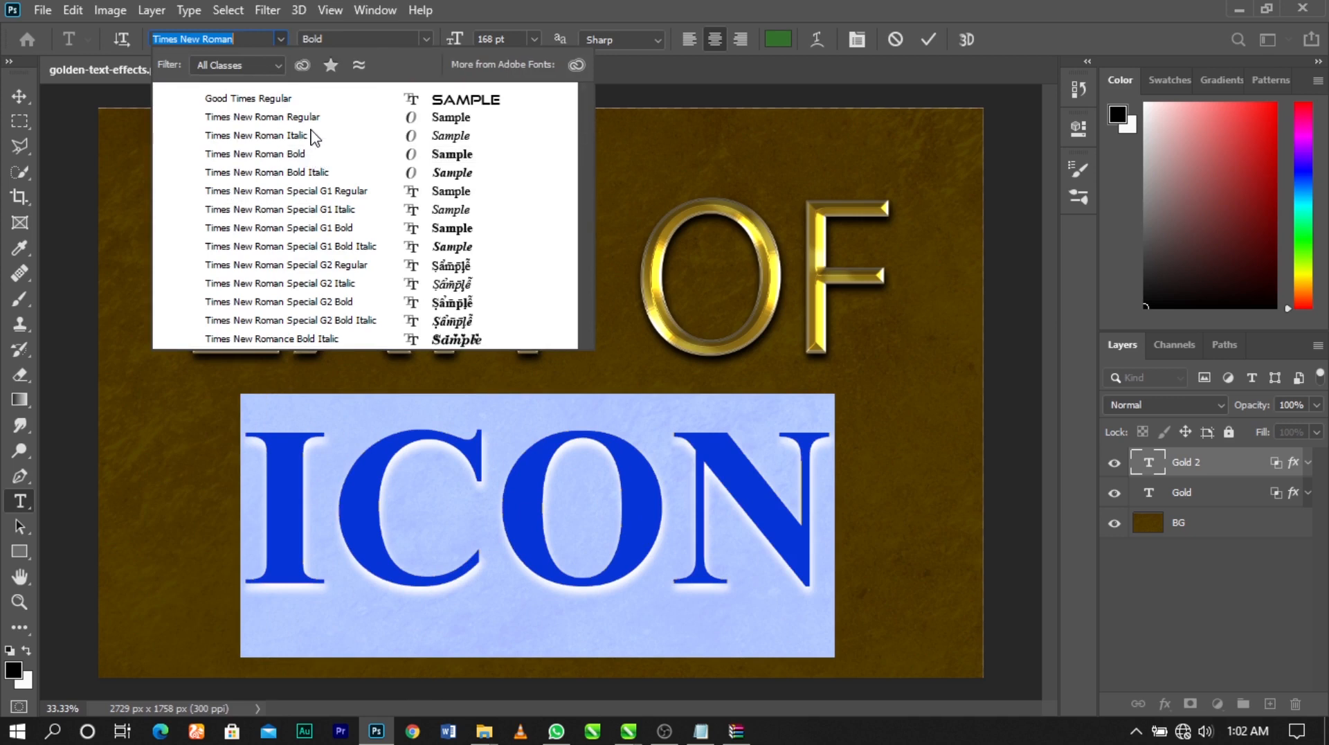
{"action": "key", "text": "Escape"}
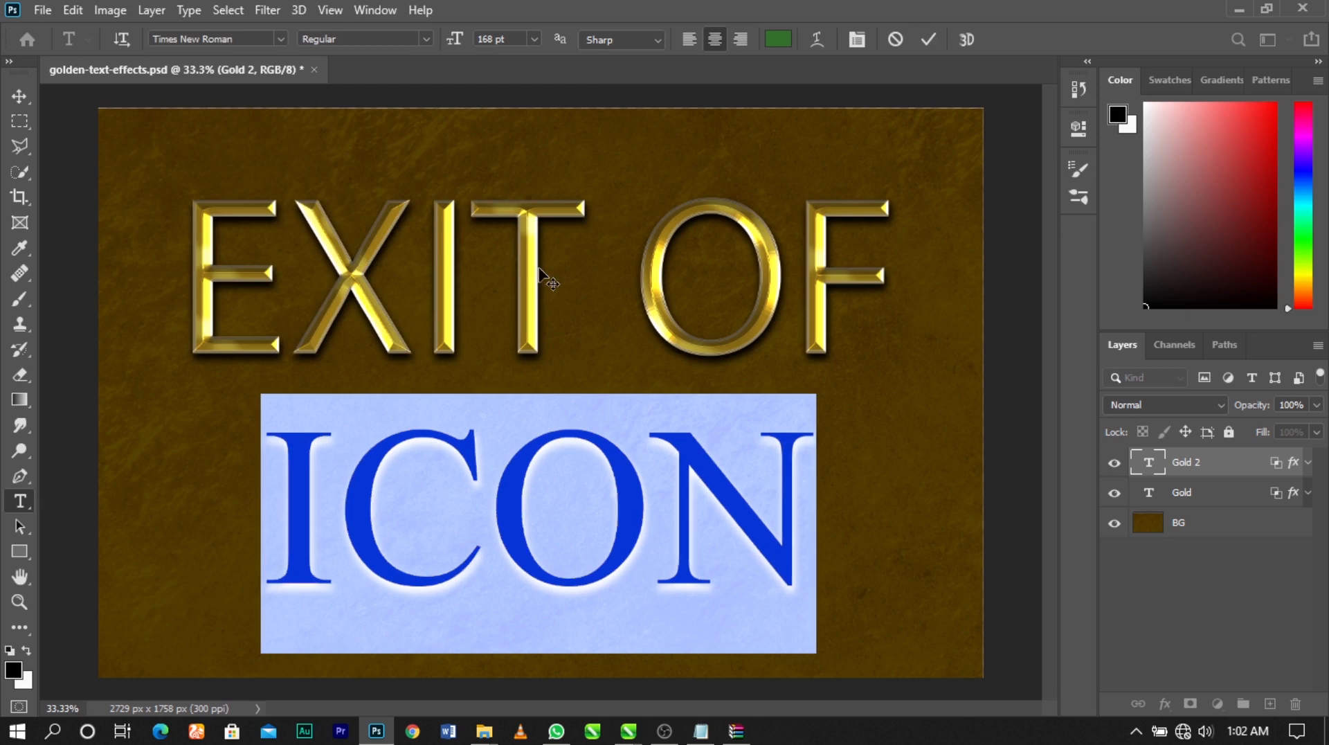
{"action": "left_click", "coordinate": [928, 39]}
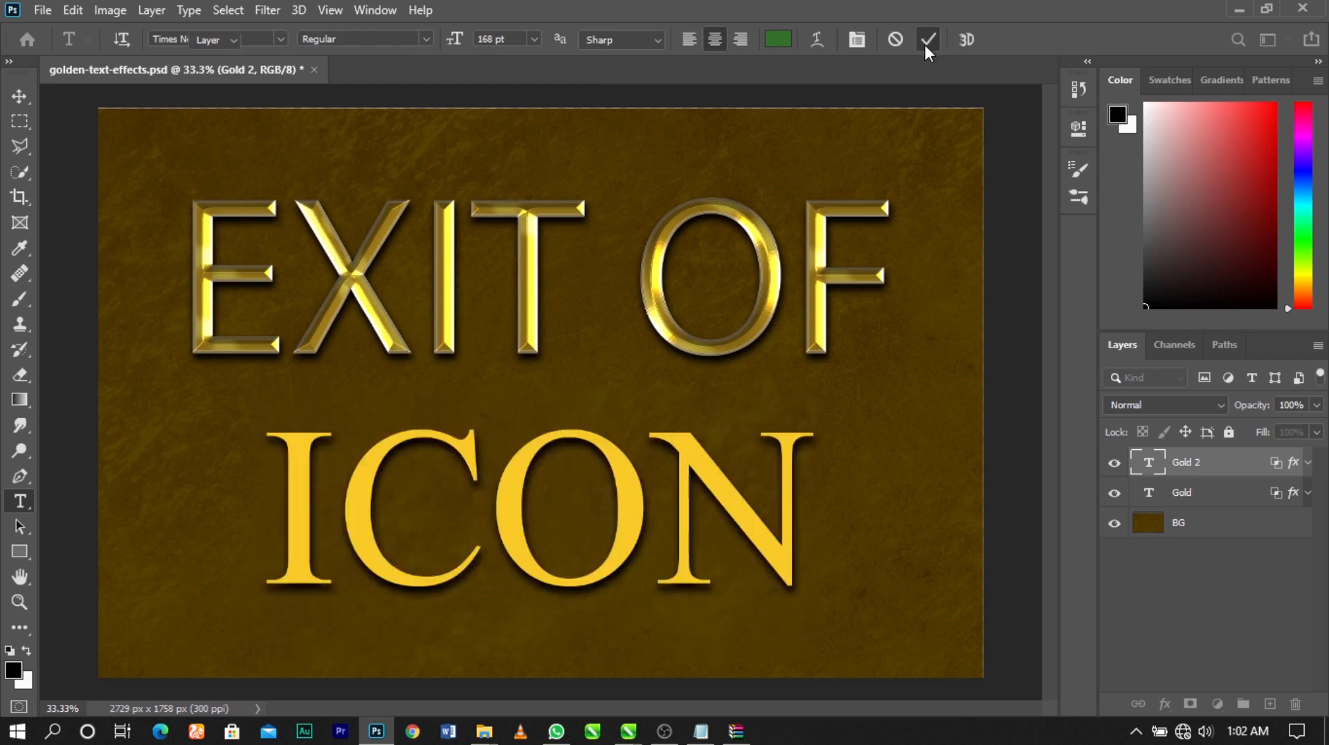
{"action": "key", "text": "v"}
Change the EXIT OF text to Times New Roman Regular and commit the edit
{"action": "left_click", "coordinate": [767, 340]}
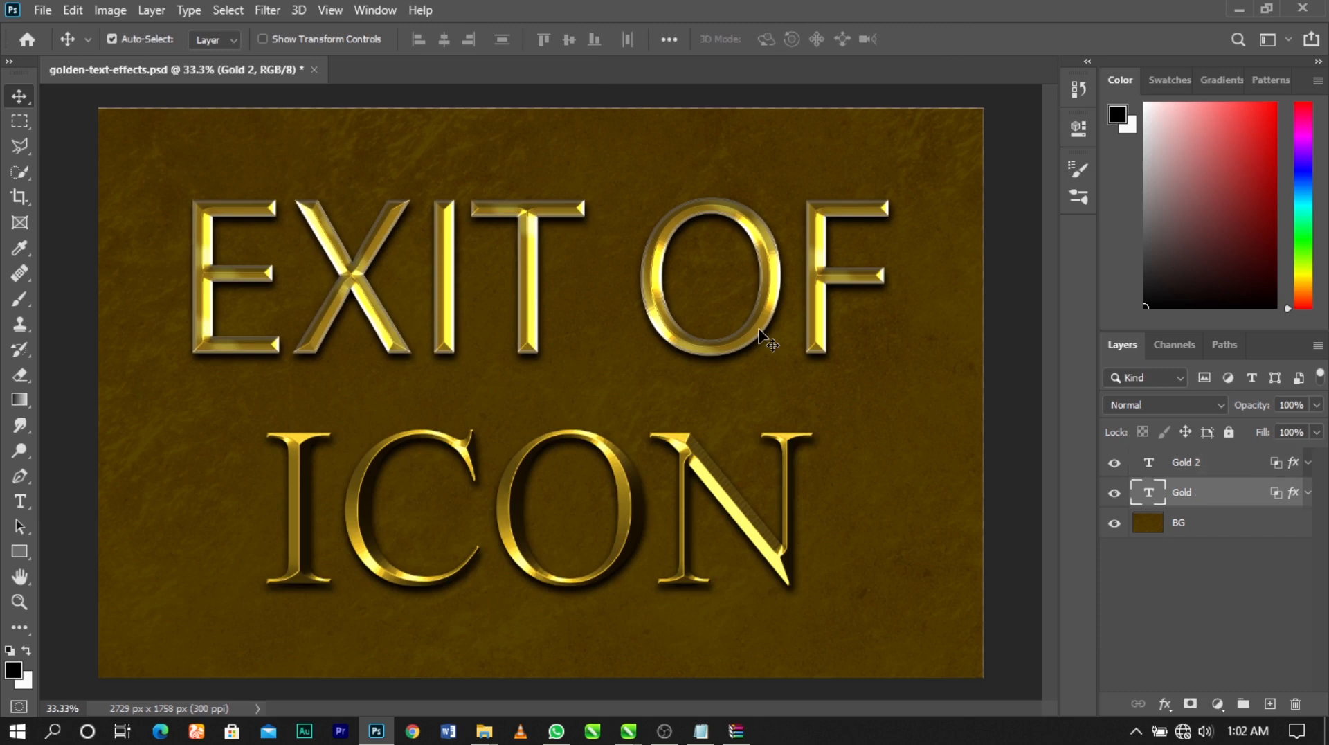
{"action": "double_click", "coordinate": [758, 326]}
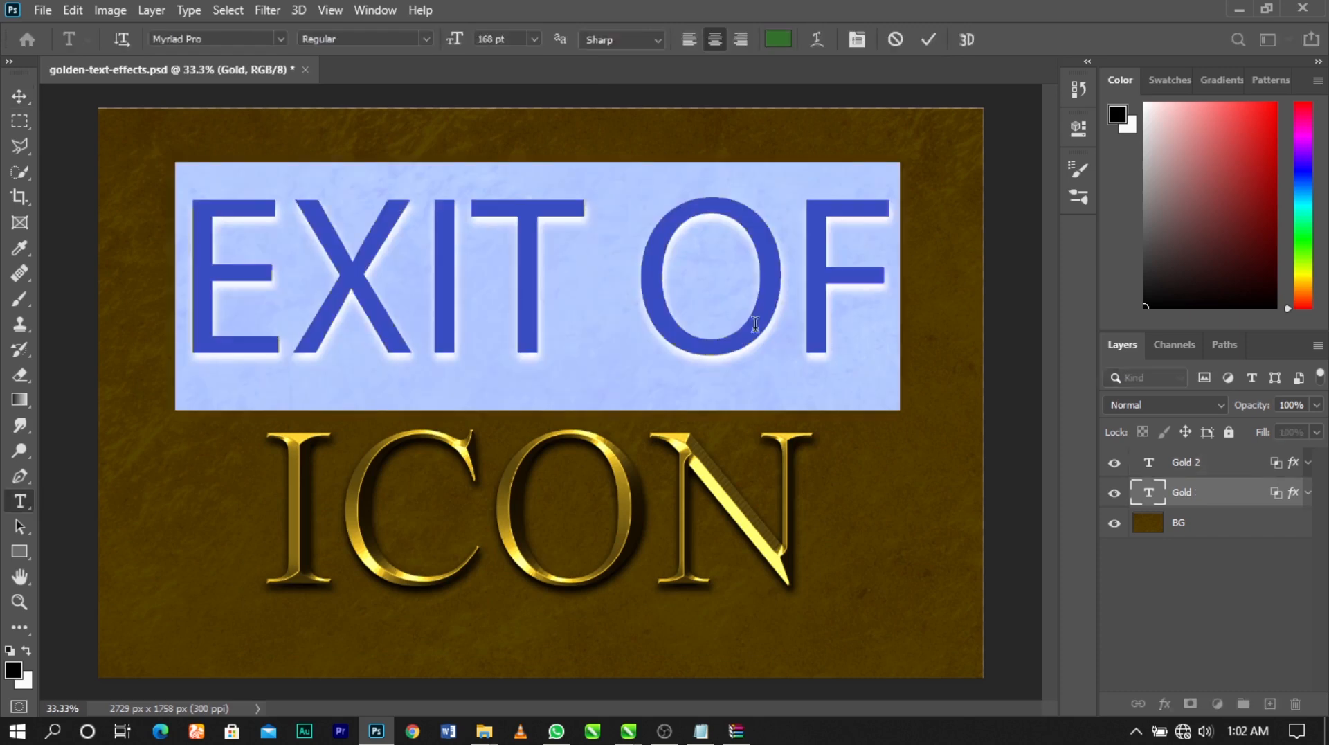
{"action": "left_click", "coordinate": [213, 39]}
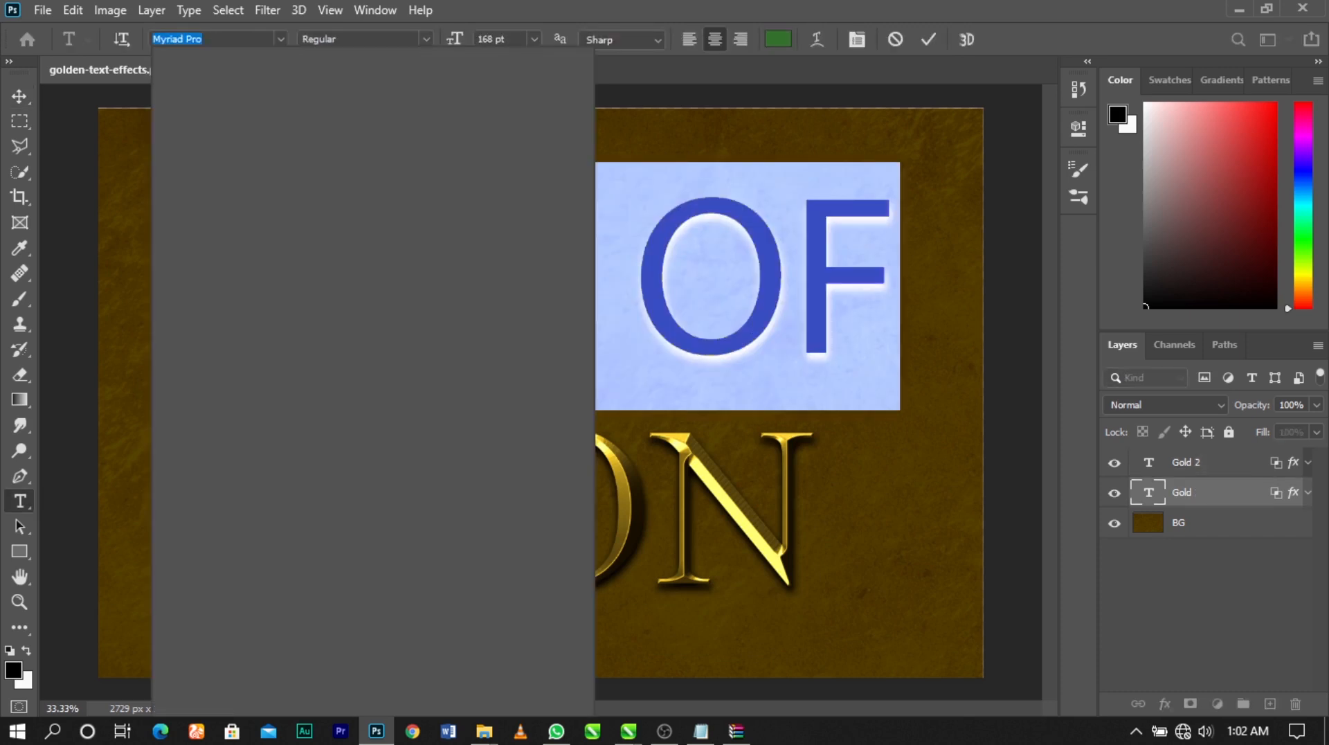
{"action": "type", "text": "TIMES"}
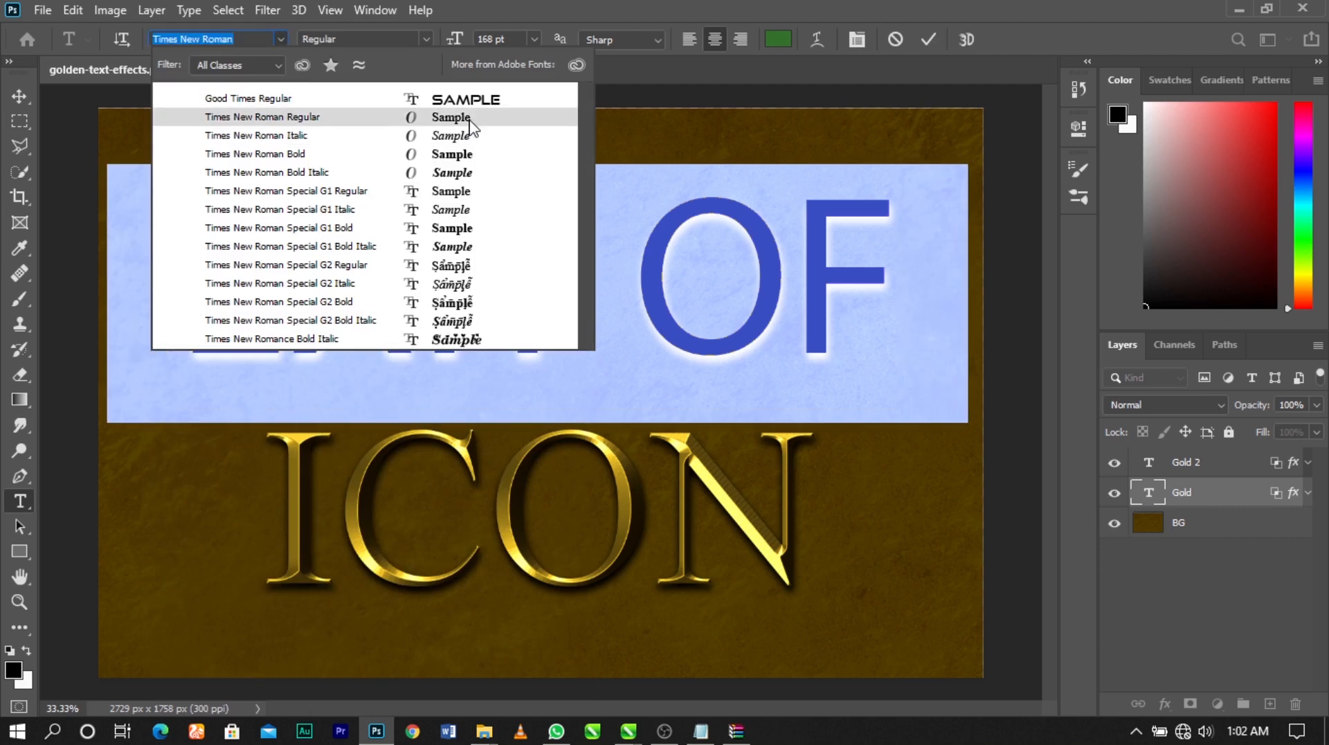
{"action": "left_click", "coordinate": [468, 119]}
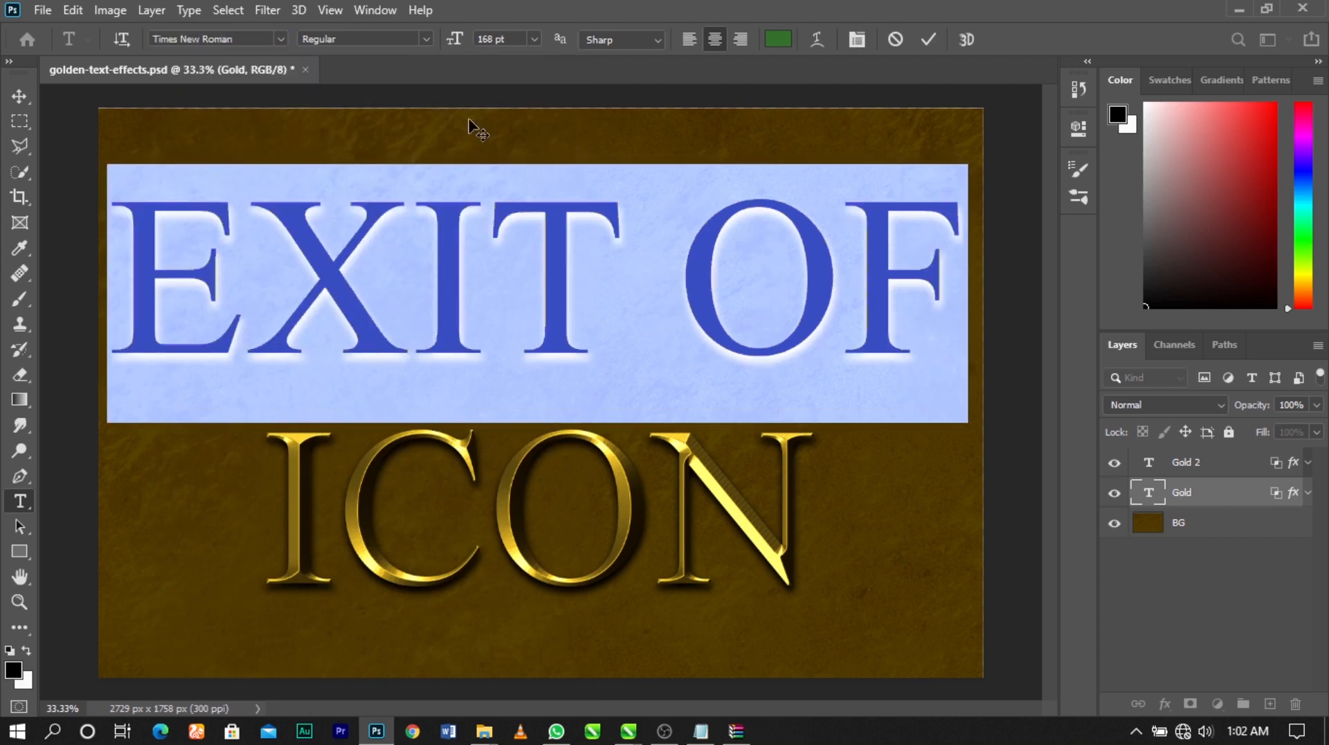
{"action": "left_click", "coordinate": [20, 101]}
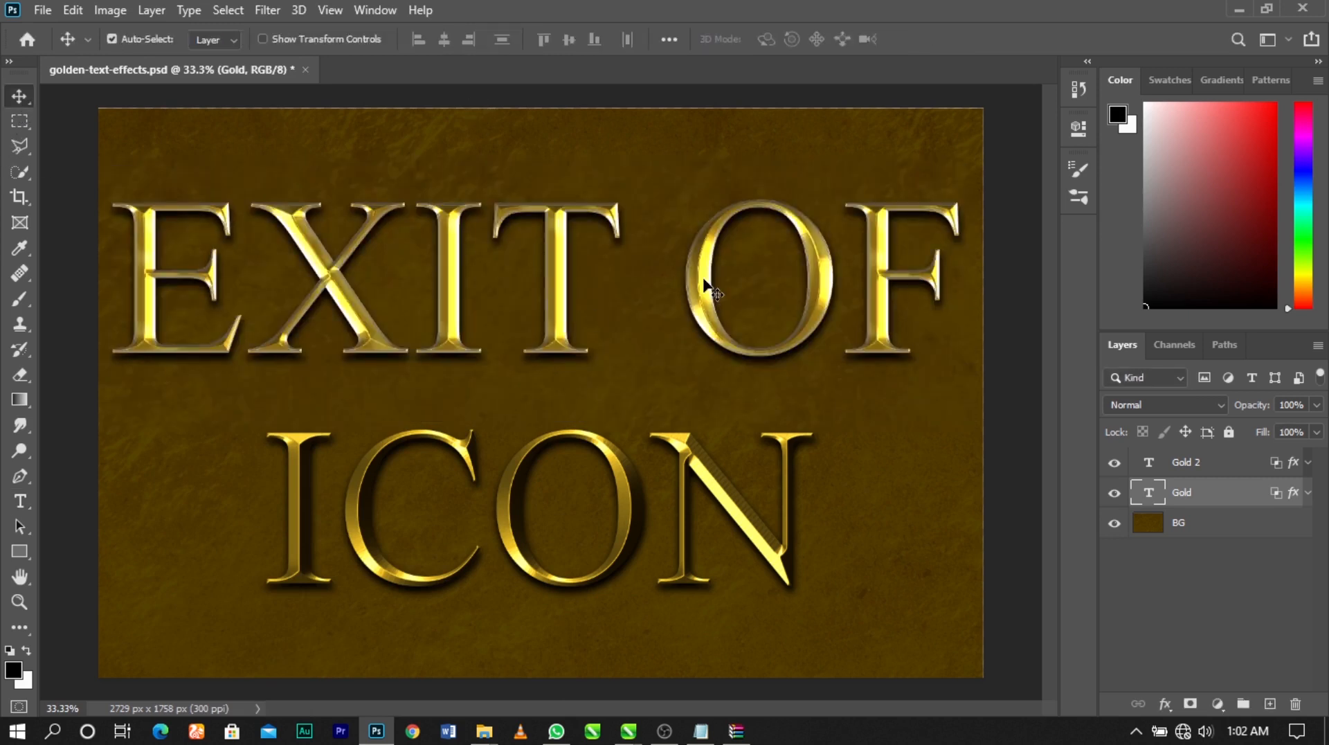
Hide the BG layer and save the golden text to the Desktop as a large-file-size PNG named golden-text-effects
{"action": "left_click", "coordinate": [1115, 524]}
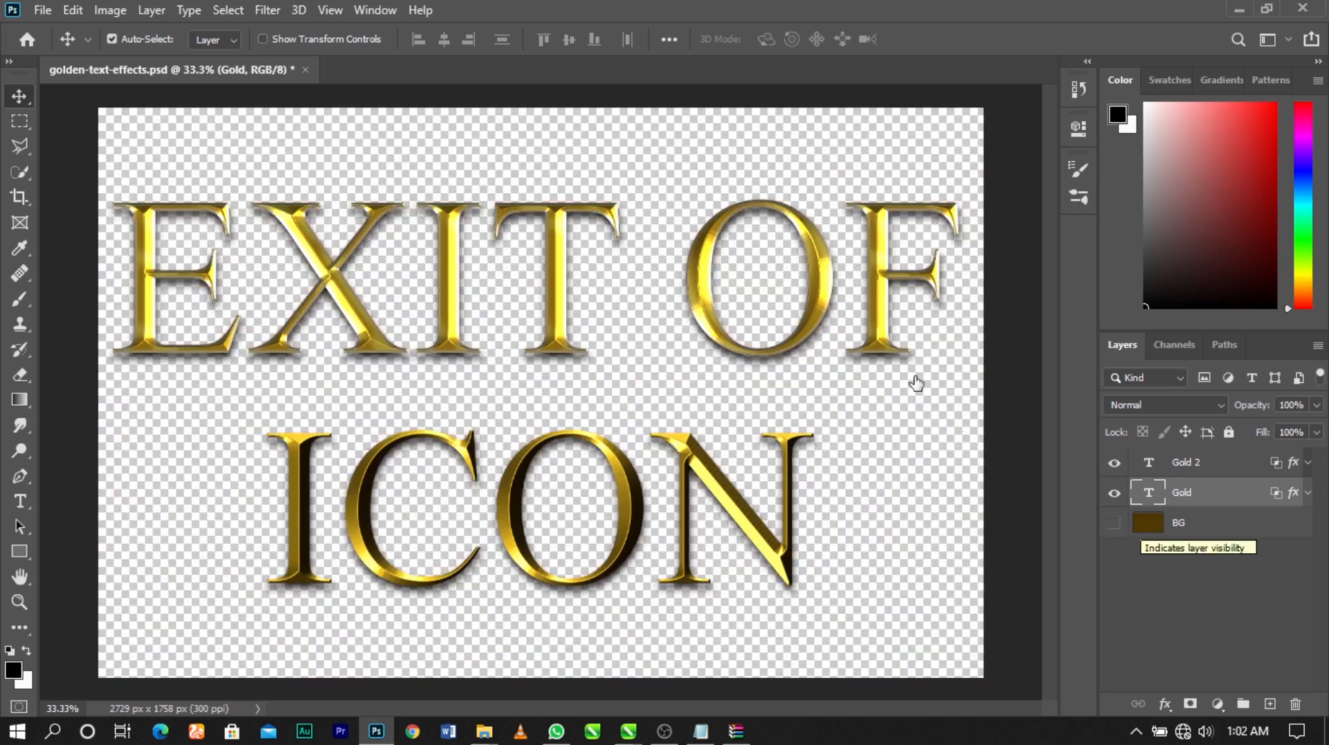
{"action": "left_click", "coordinate": [42, 11]}
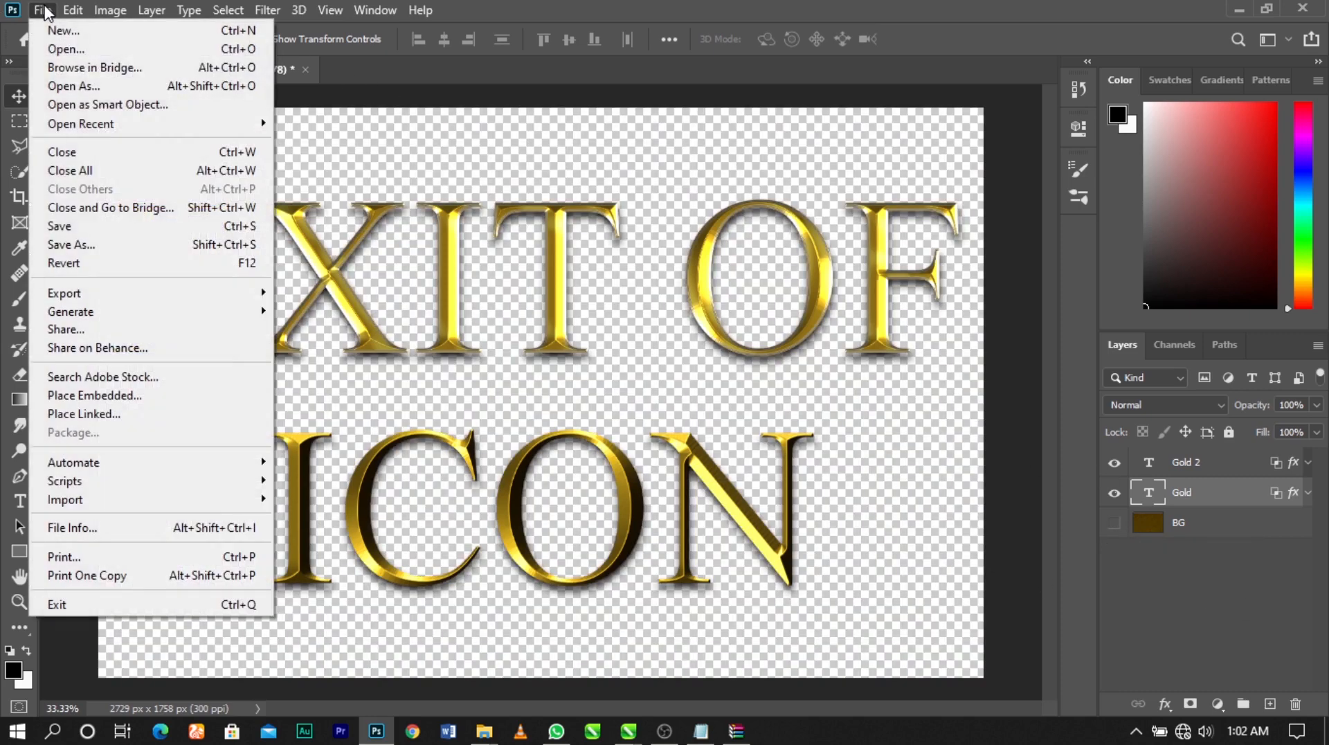
{"action": "left_click", "coordinate": [103, 246]}
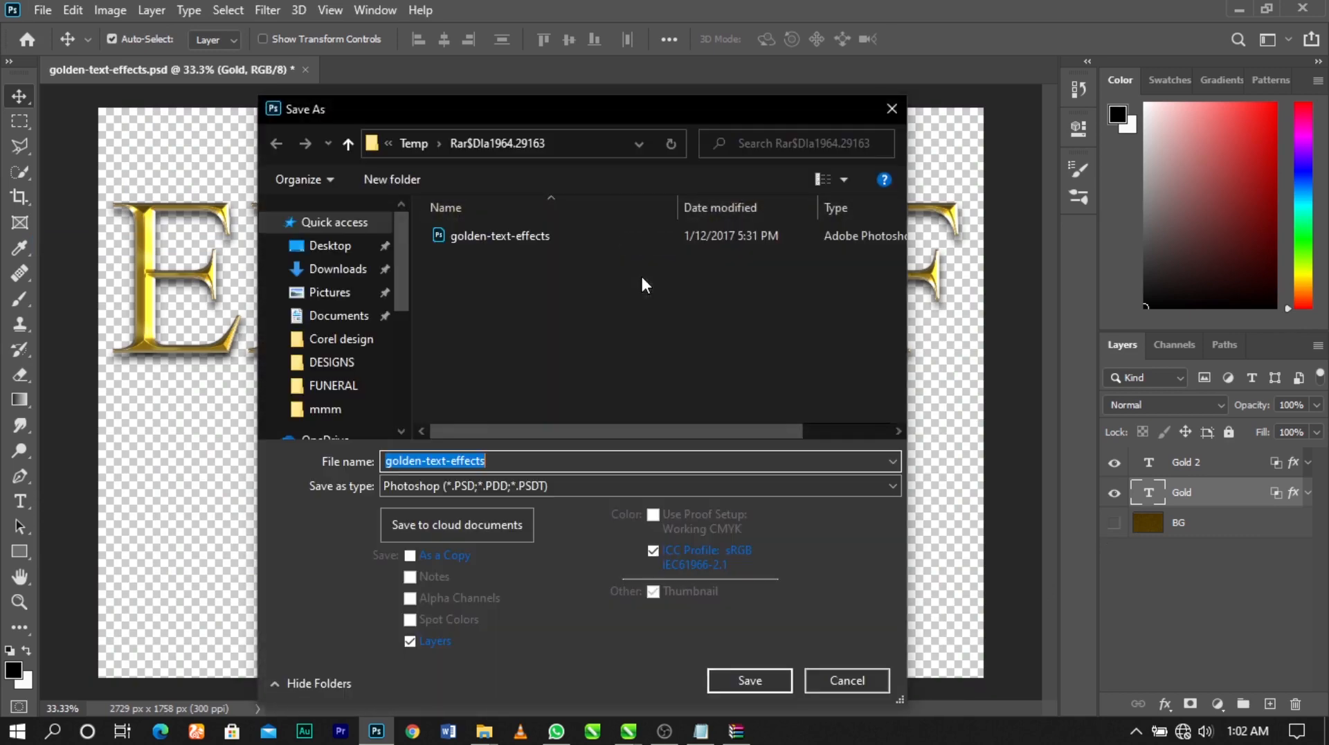
{"action": "left_click", "coordinate": [281, 250]}
{"action": "left_click", "coordinate": [475, 485]}
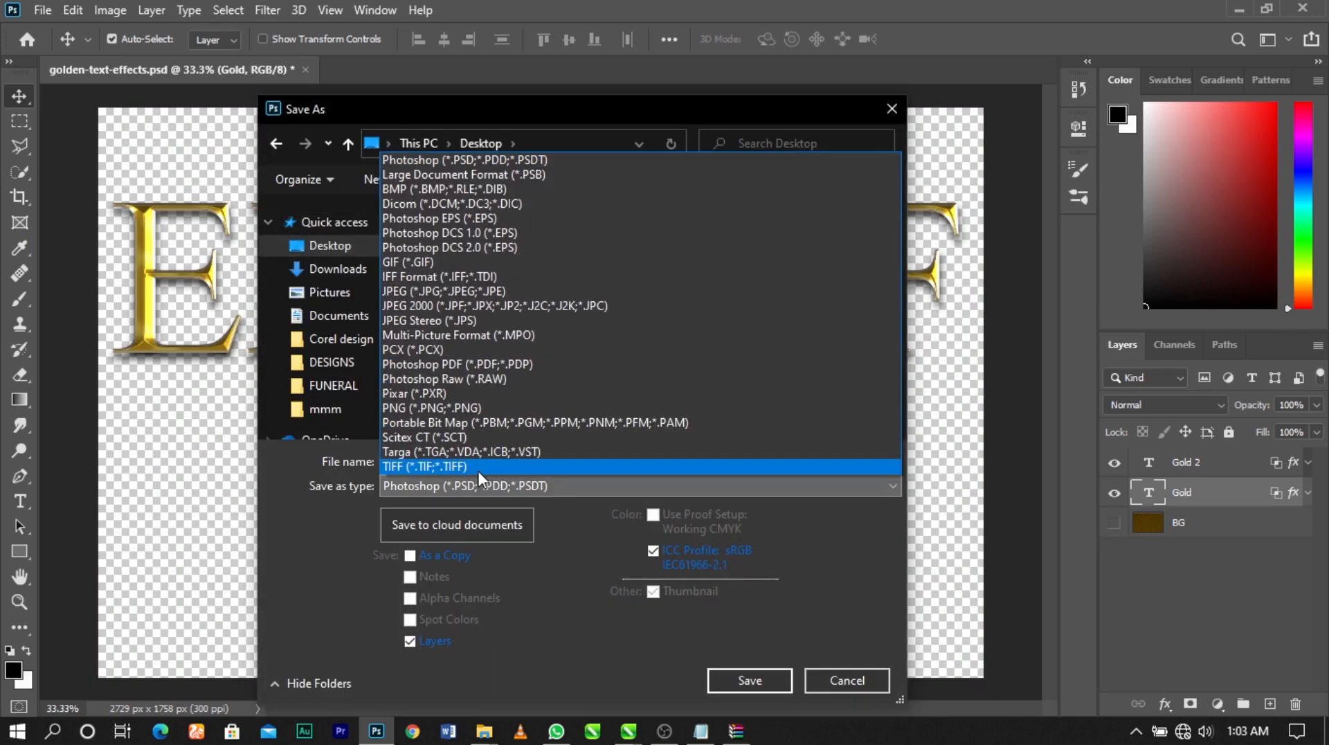
{"action": "left_click", "coordinate": [816, 604]}
{"action": "left_click", "coordinate": [582, 488]}
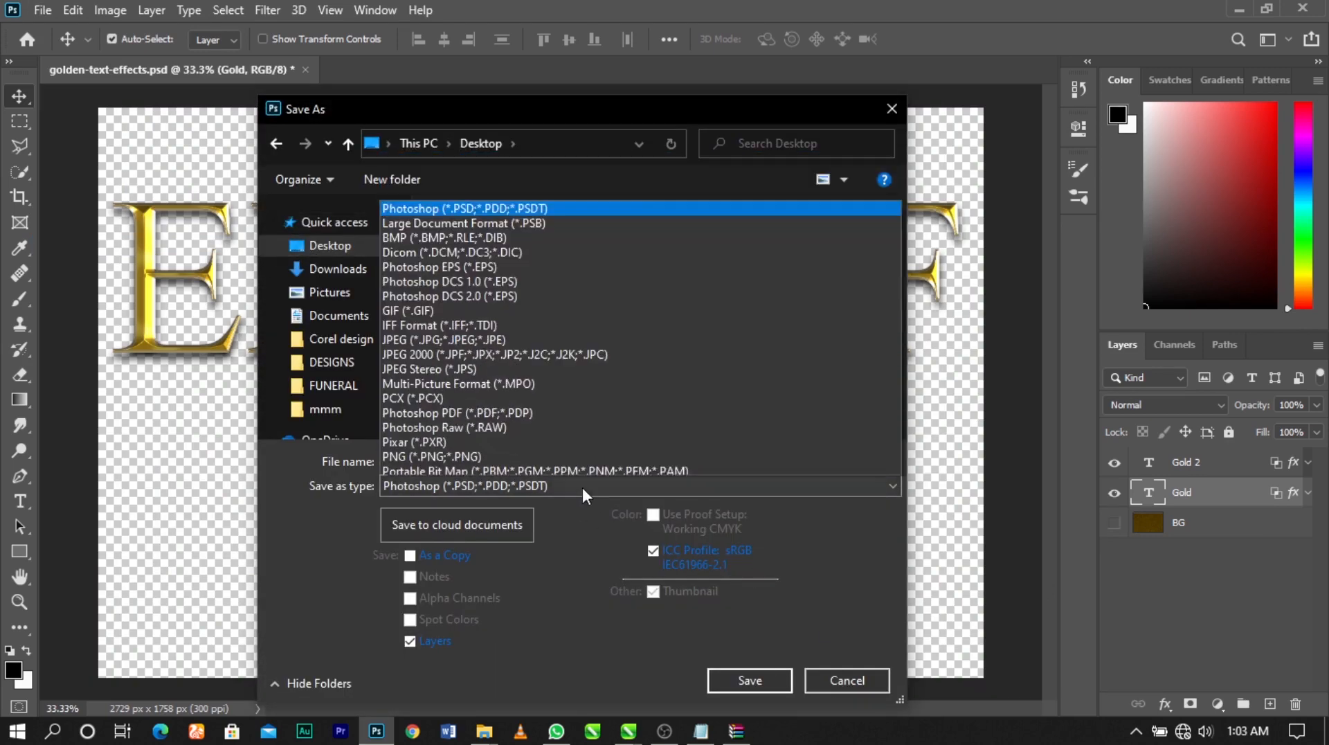
{"action": "left_click", "coordinate": [499, 409]}
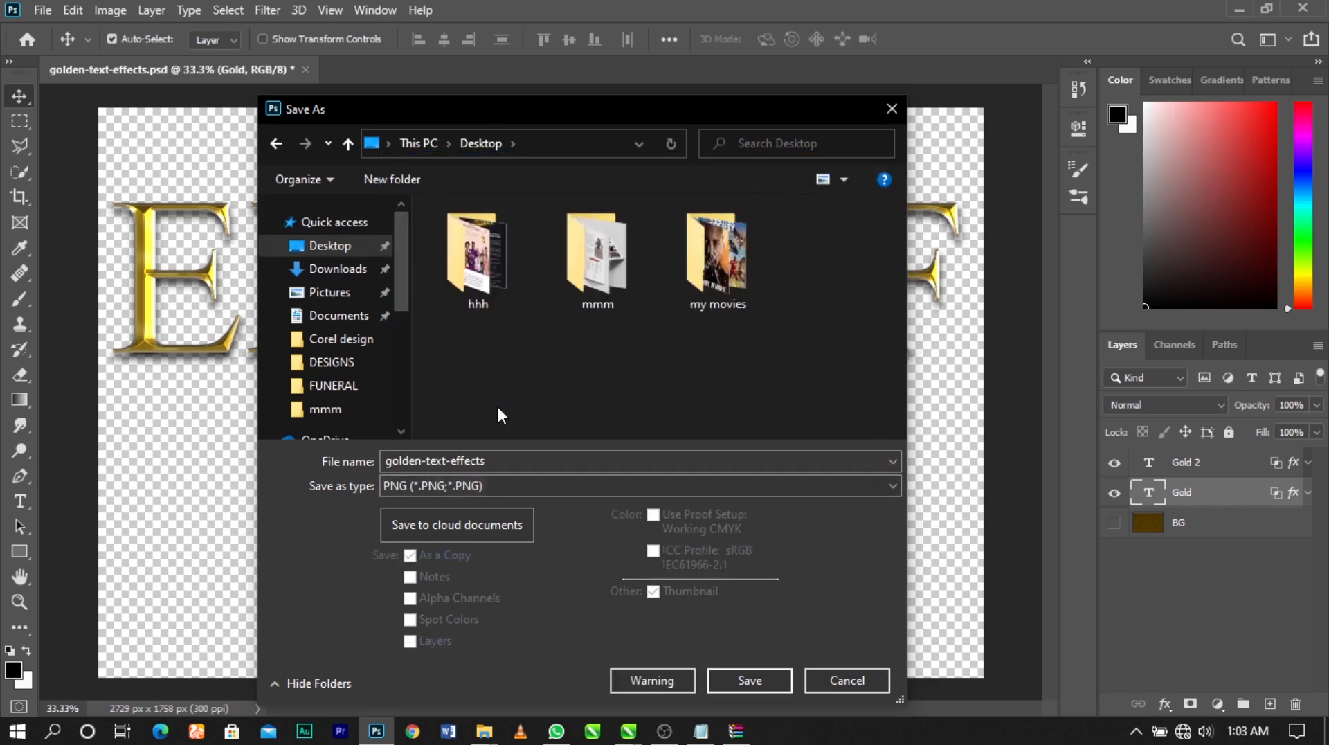
{"action": "left_click", "coordinate": [739, 677]}
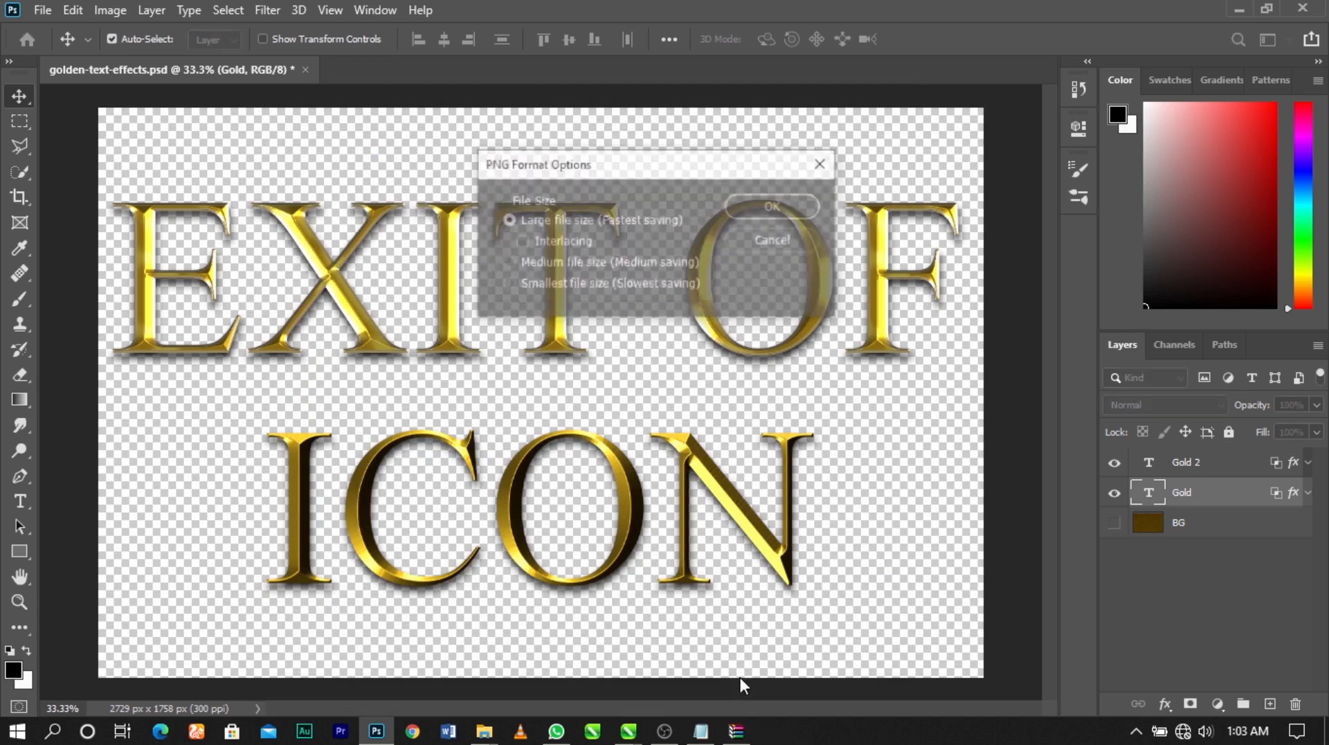
{"action": "left_click", "coordinate": [777, 206]}
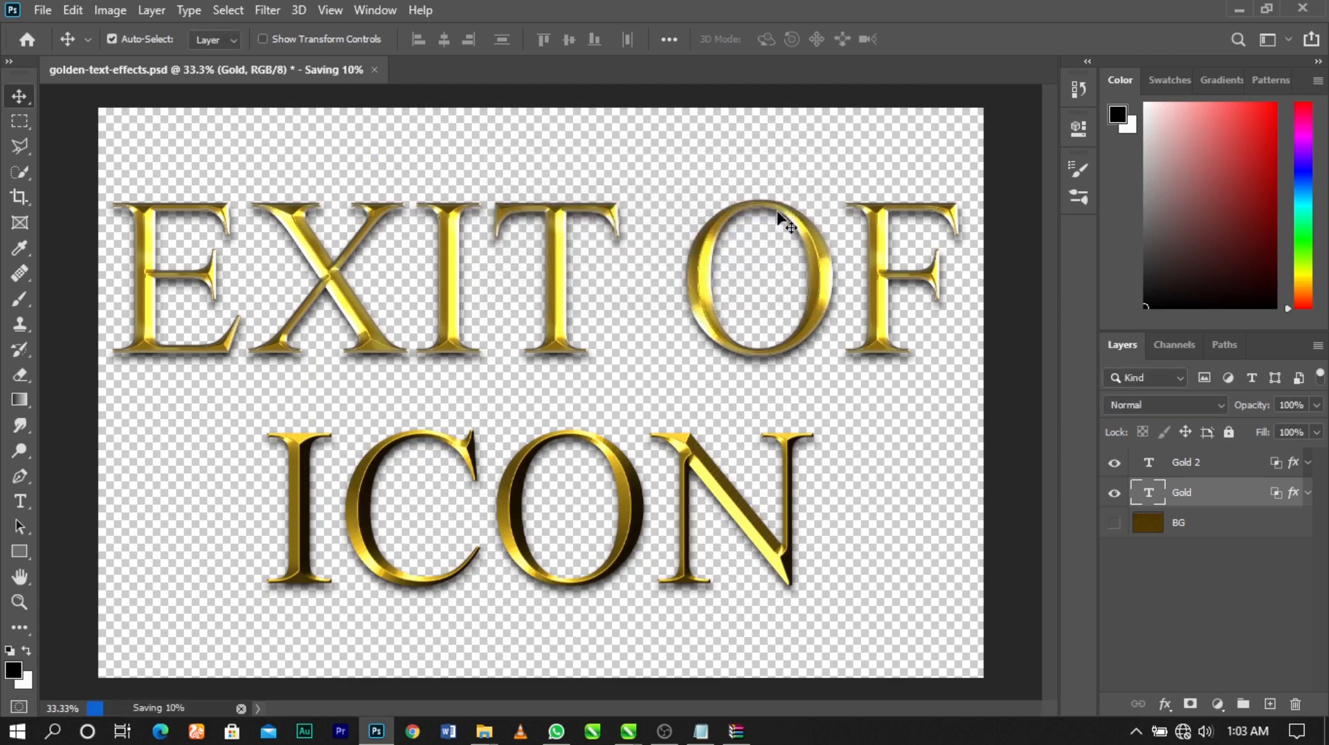
Replace the EXIT OF text with "AN" and hide the ICON text layer
{"action": "double_click", "coordinate": [828, 280]}
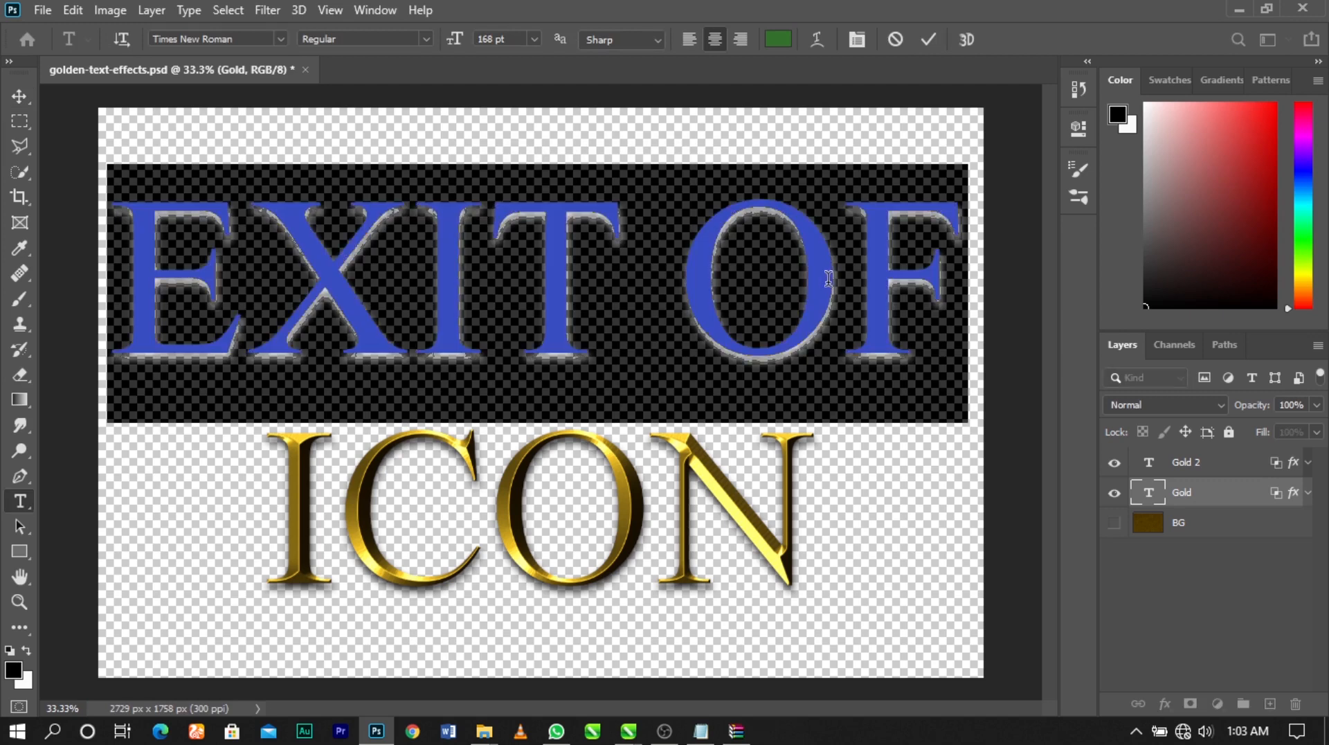
{"action": "type", "text": "AN"}
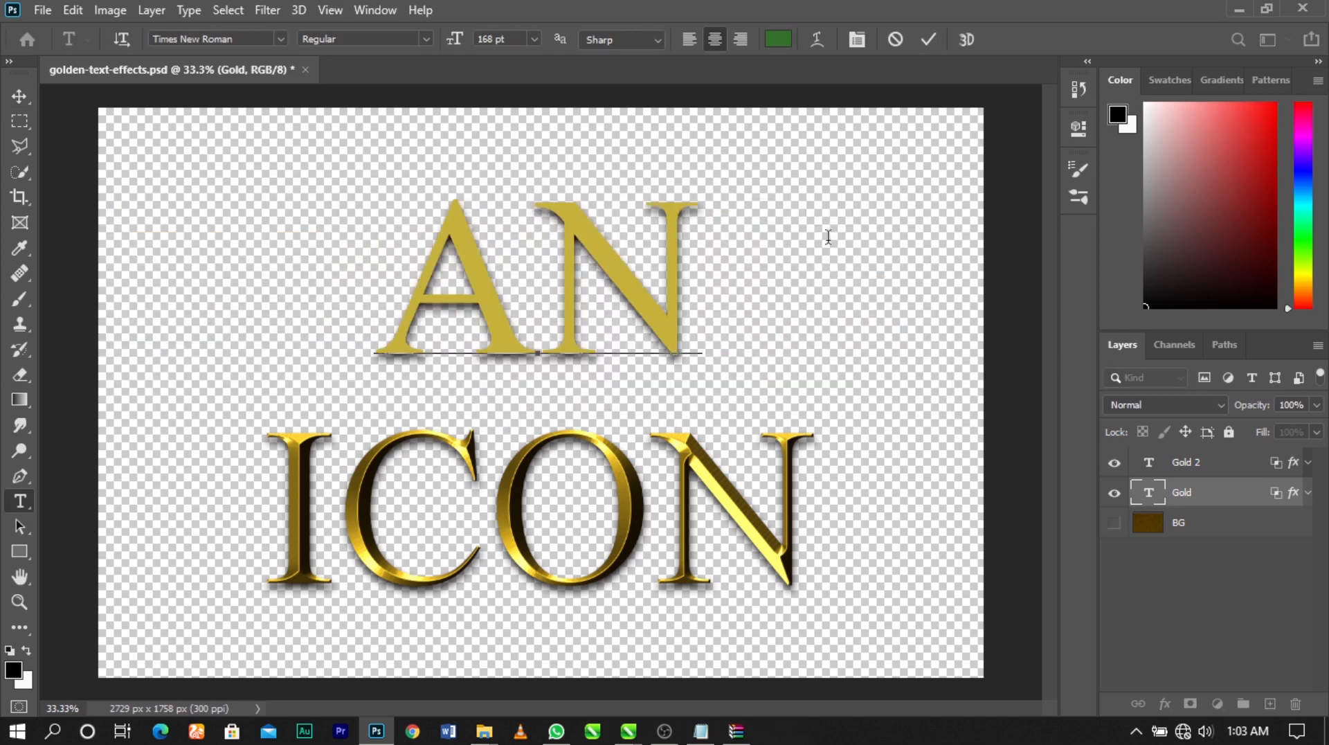
{"action": "left_click", "coordinate": [928, 39]}
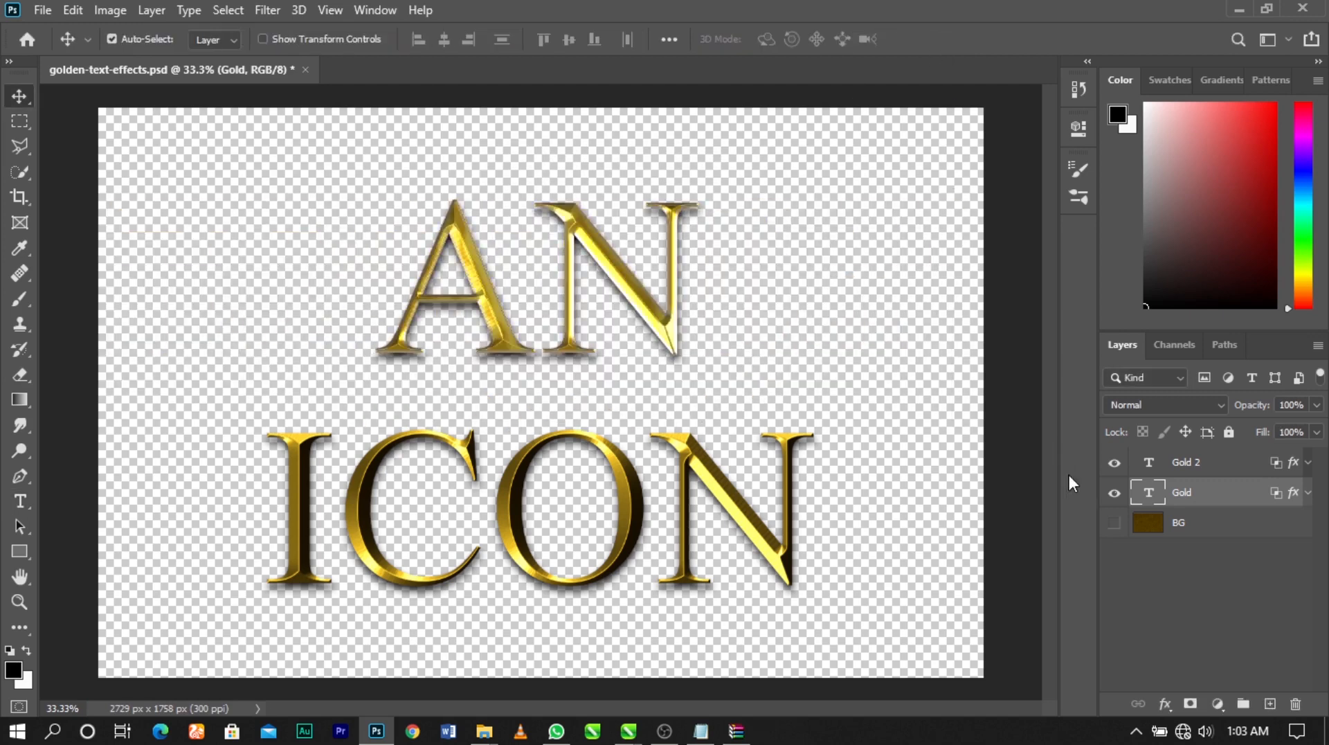
{"action": "left_click", "coordinate": [1114, 464]}
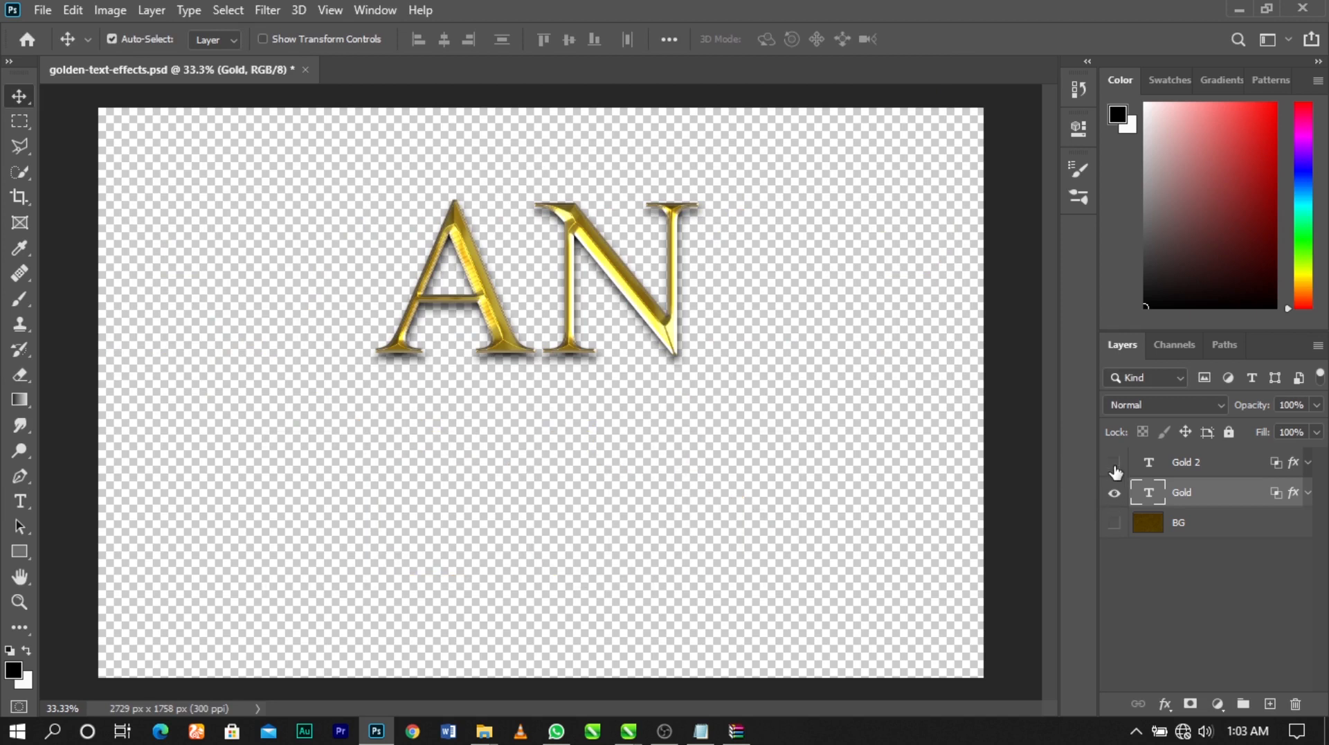
Save the golden AN text to the Desktop as a large-file-size PNG named AN
{"action": "left_click", "coordinate": [43, 10]}
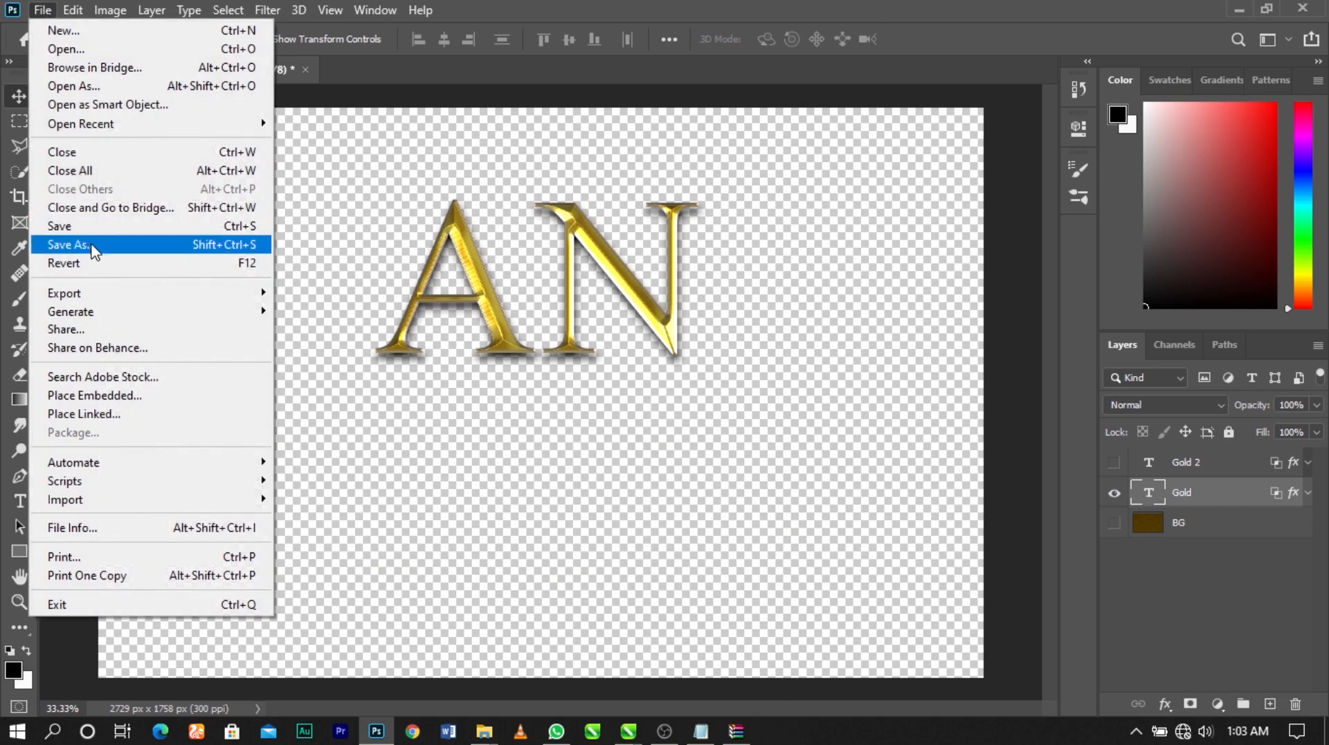
{"action": "left_click", "coordinate": [94, 246]}
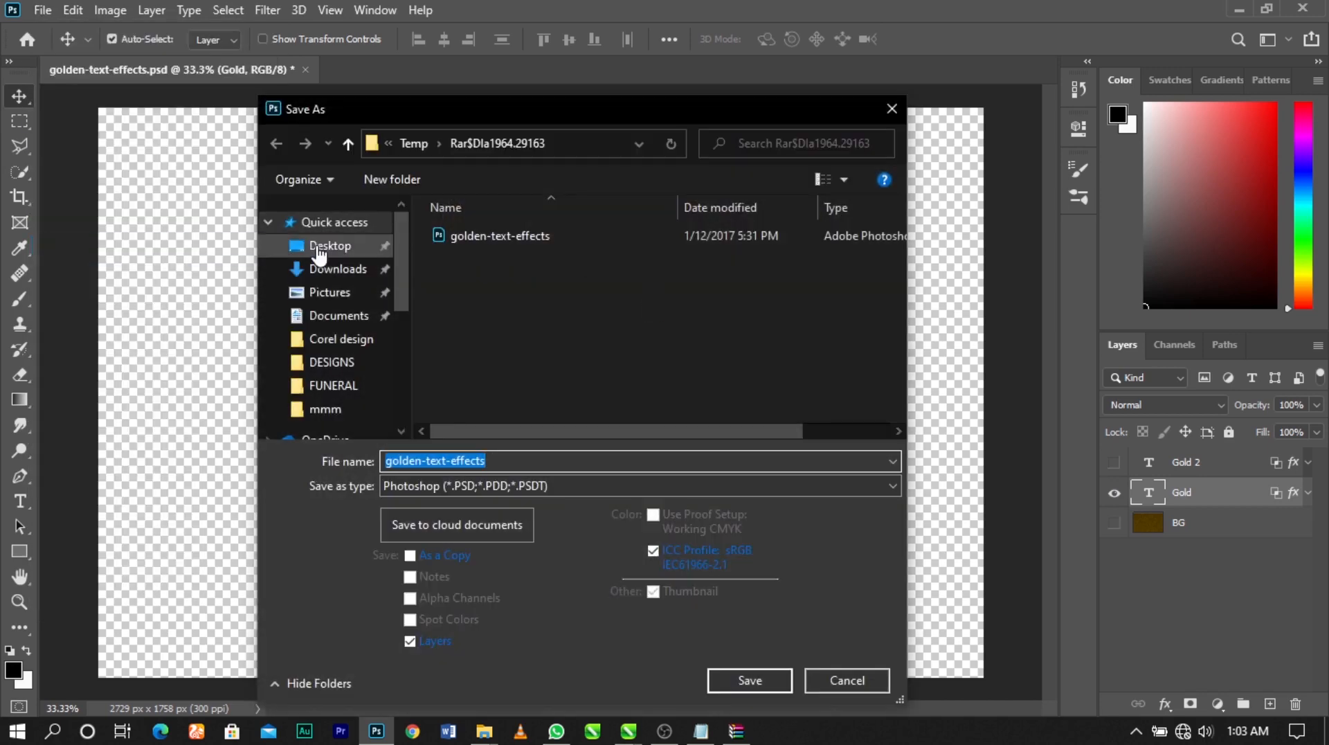
{"action": "left_click", "coordinate": [320, 247]}
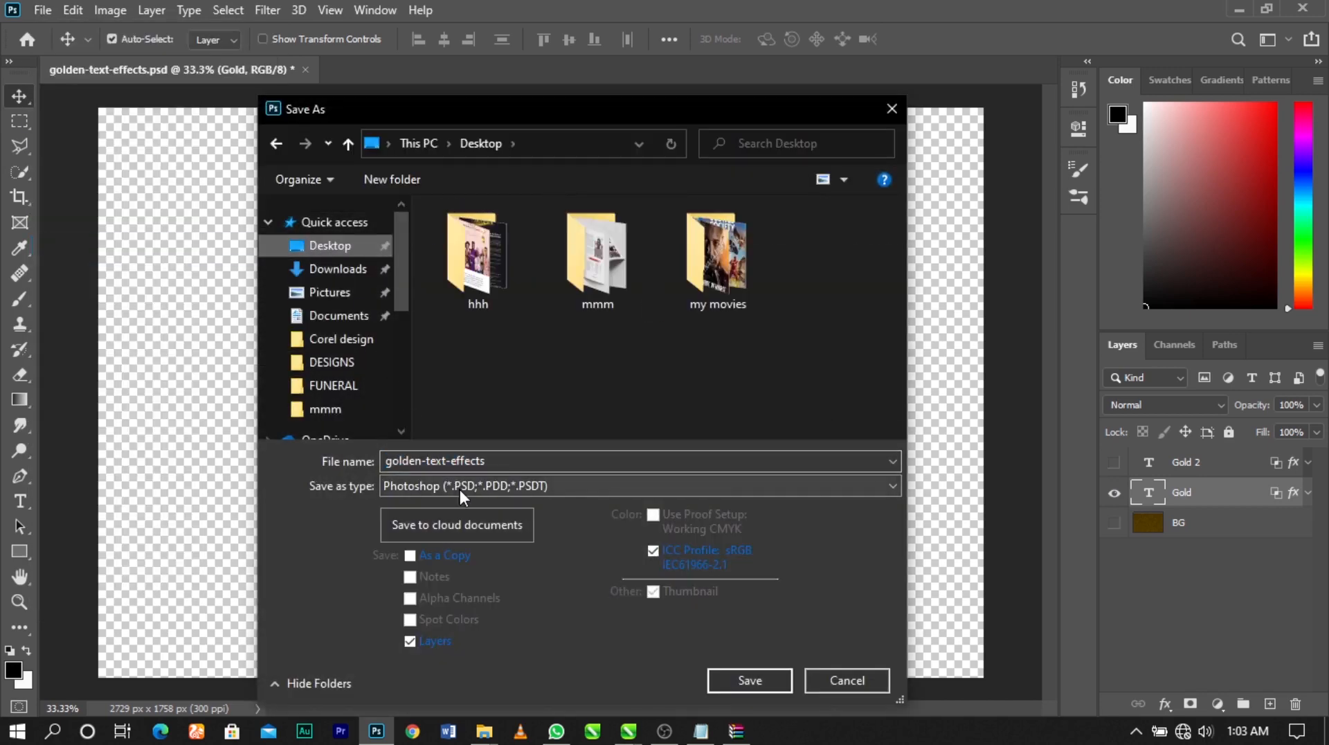
{"action": "left_click", "coordinate": [405, 489]}
{"action": "left_click", "coordinate": [416, 407]}
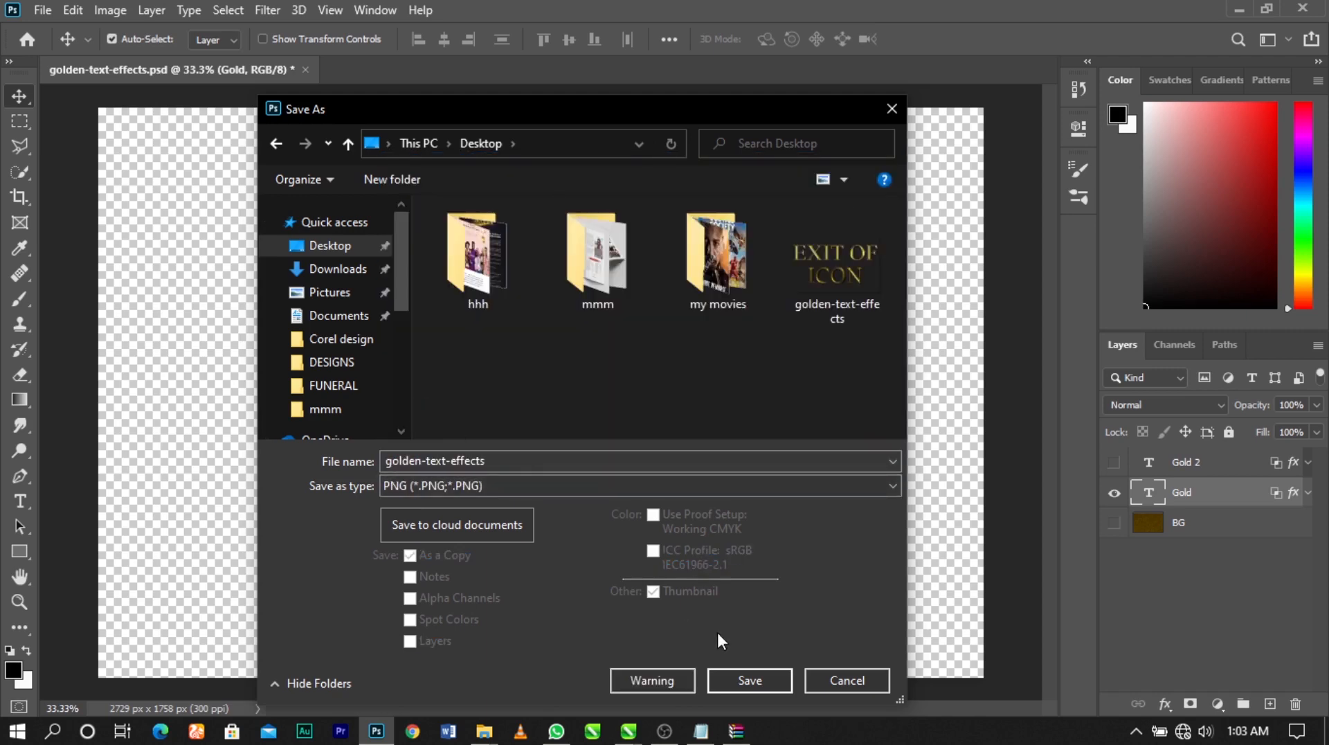
{"action": "left_click", "coordinate": [656, 459]}
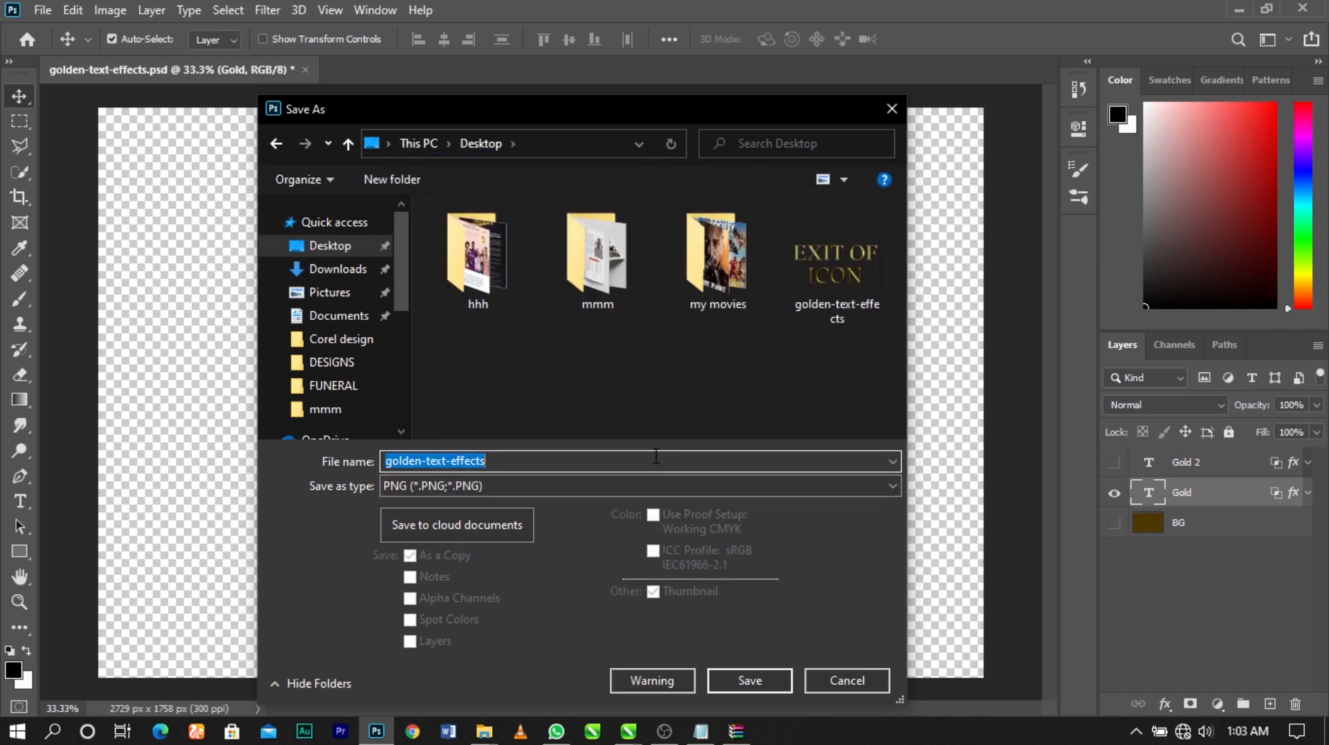
{"action": "type", "text": "AN"}
{"action": "key", "text": "Return"}
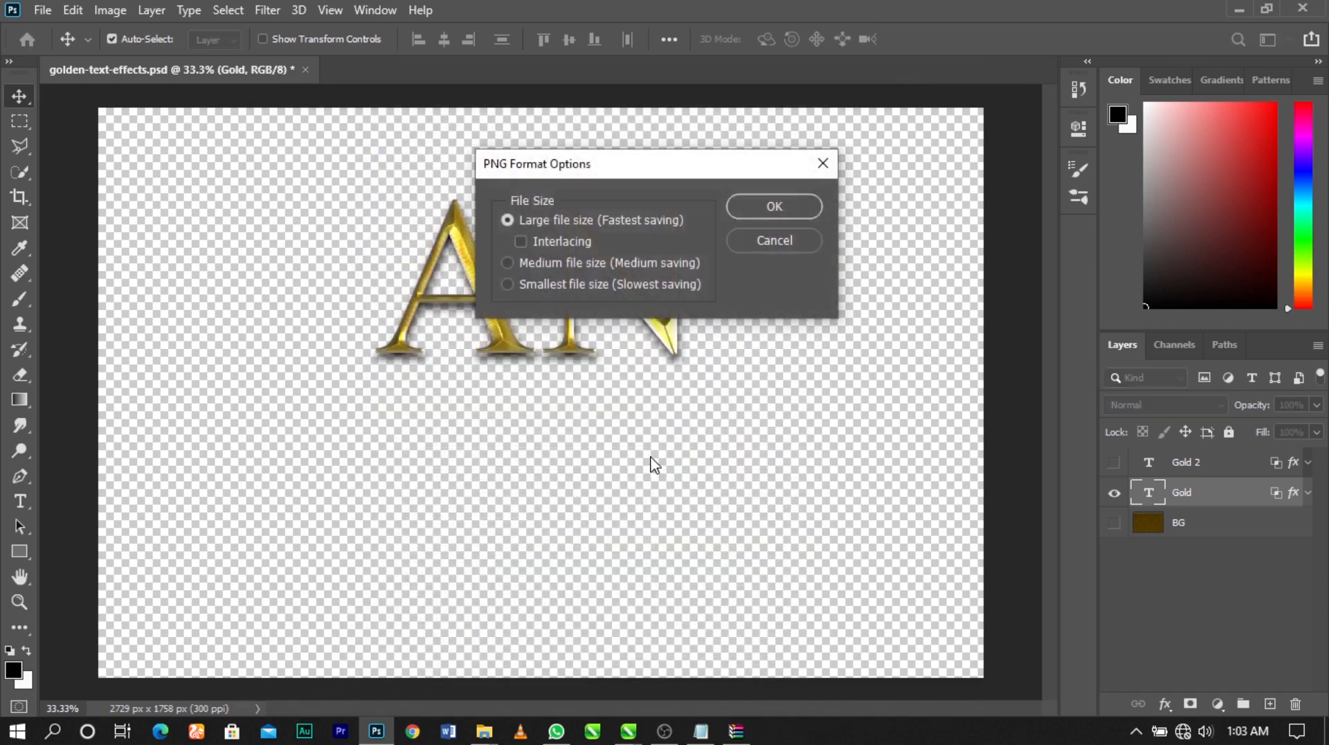
{"action": "left_click", "coordinate": [775, 206]}
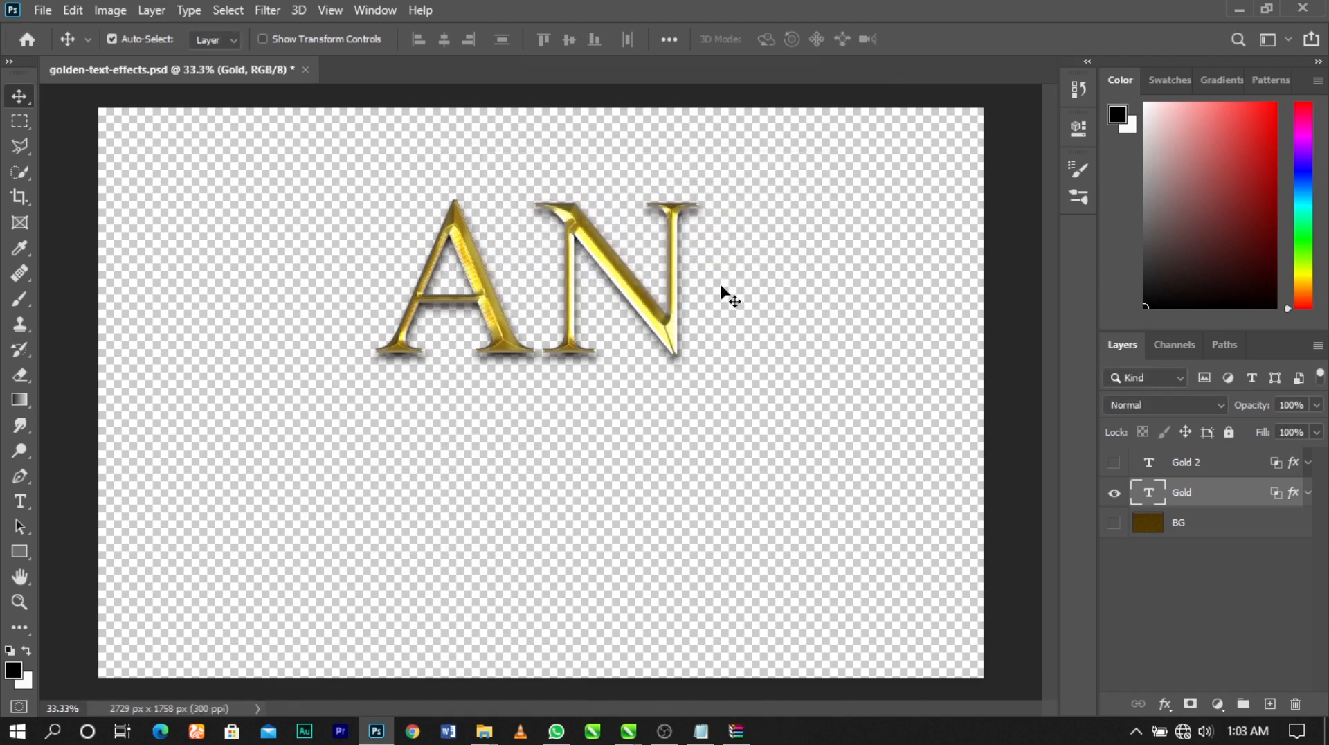
Switch to CorelDRAW and import the AN and golden-text-effects PNGs from the Desktop, placing them beside the cover page
{"action": "key", "text": "alt+Tab"}
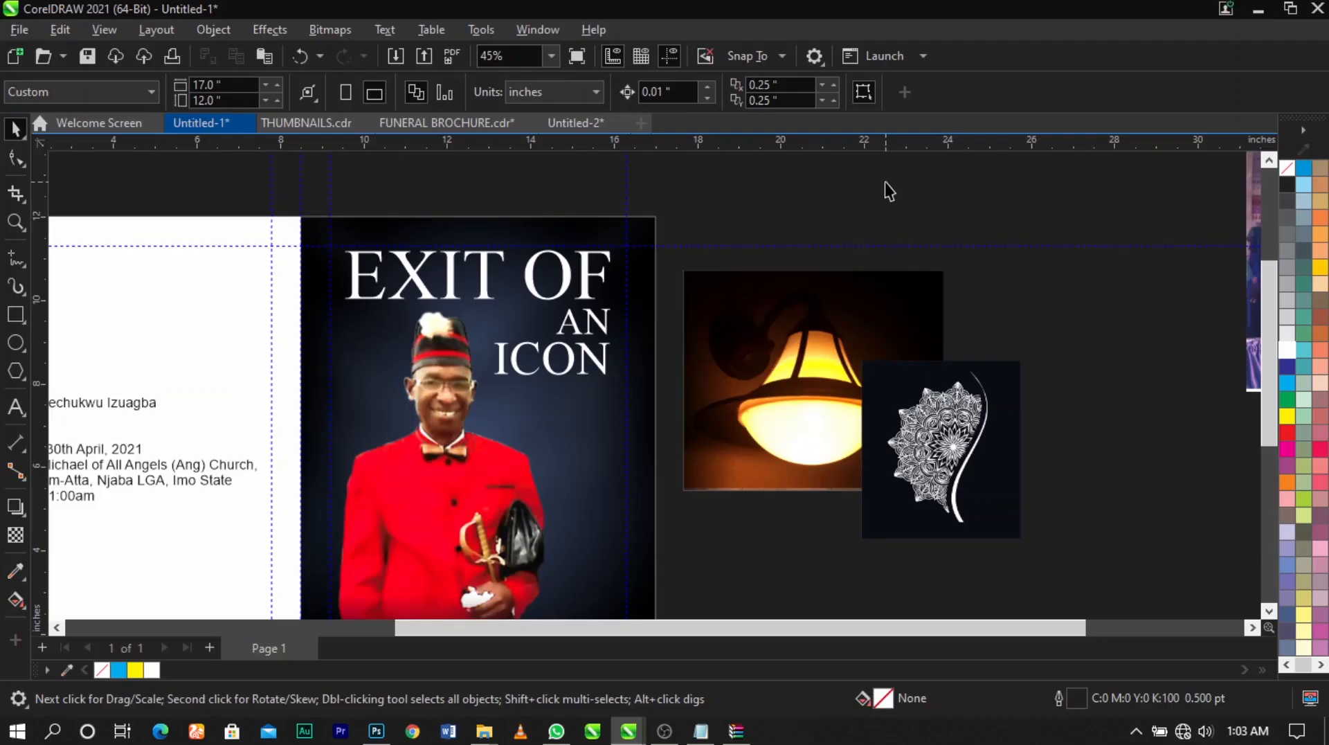
{"action": "right_click", "coordinate": [885, 182]}
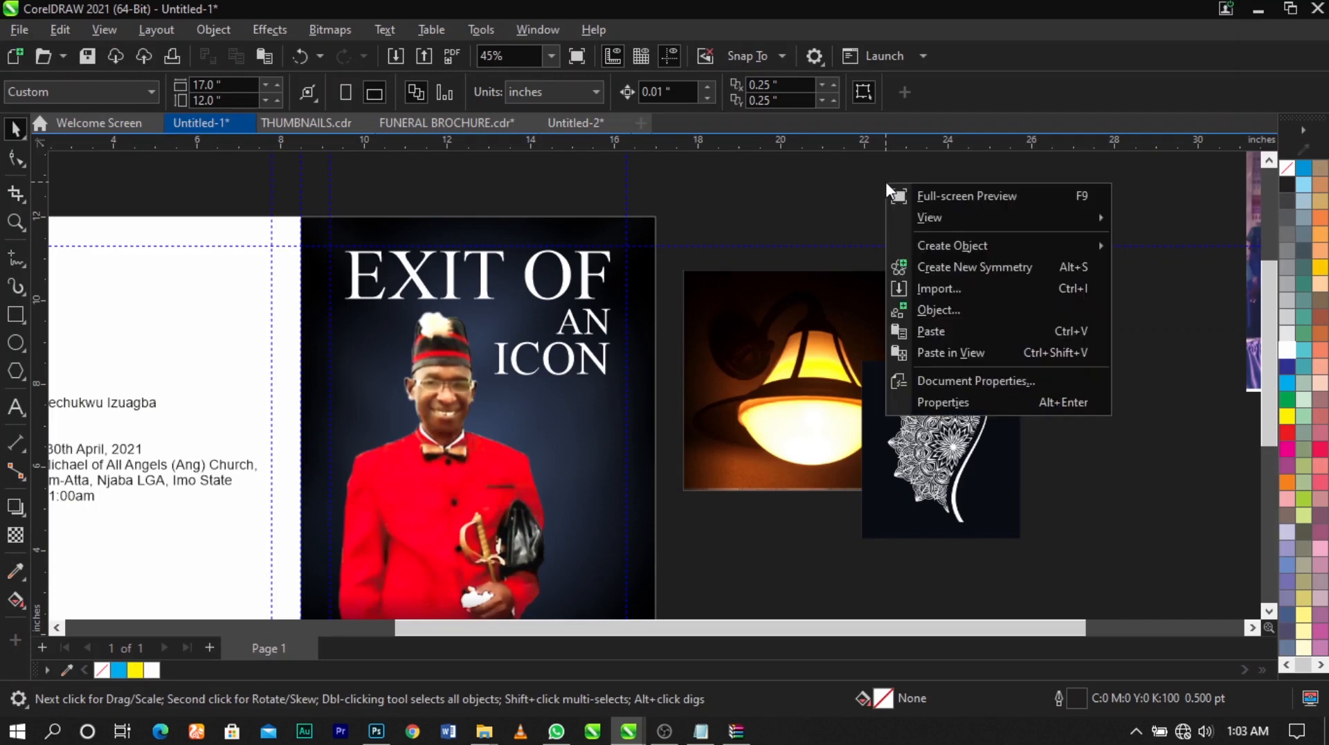
{"action": "left_click", "coordinate": [946, 291]}
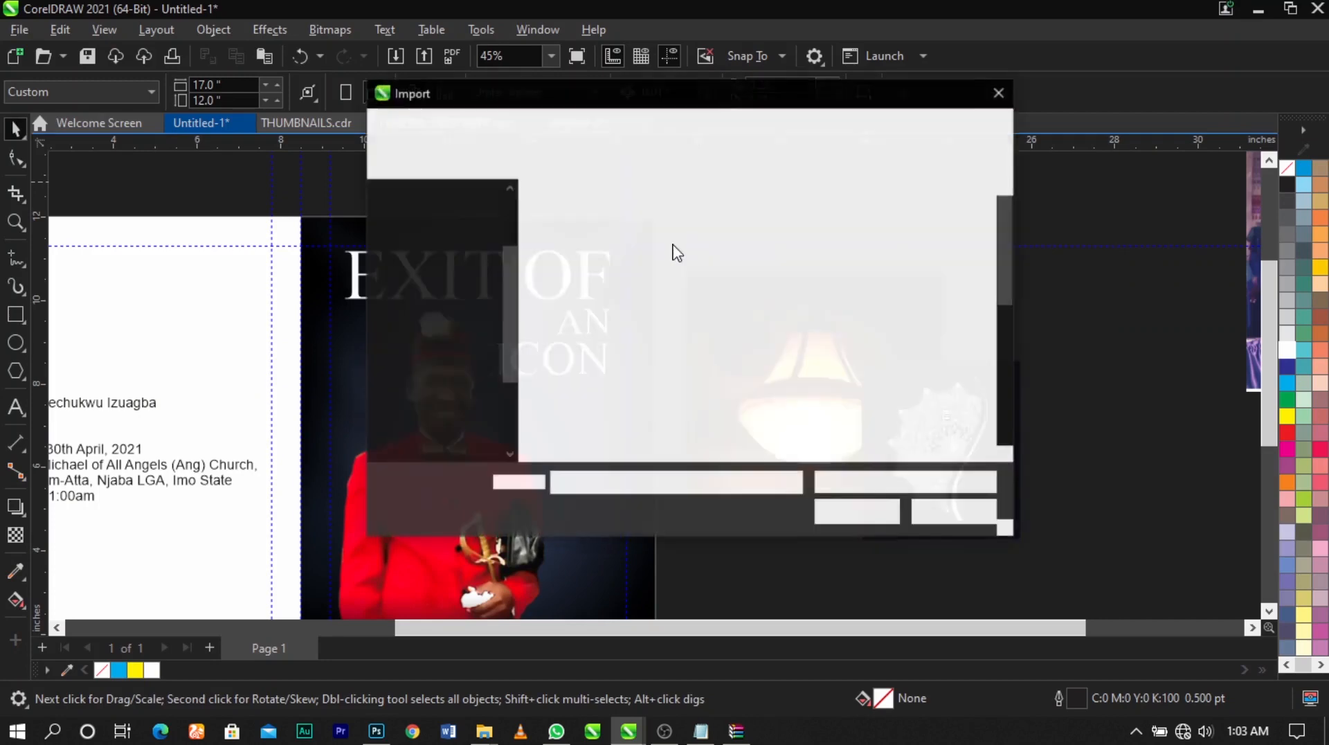
{"action": "scroll", "coordinate": [675, 248], "scroll_direction": "down", "scroll_amount": 1}
{"action": "left_click", "coordinate": [443, 392]}
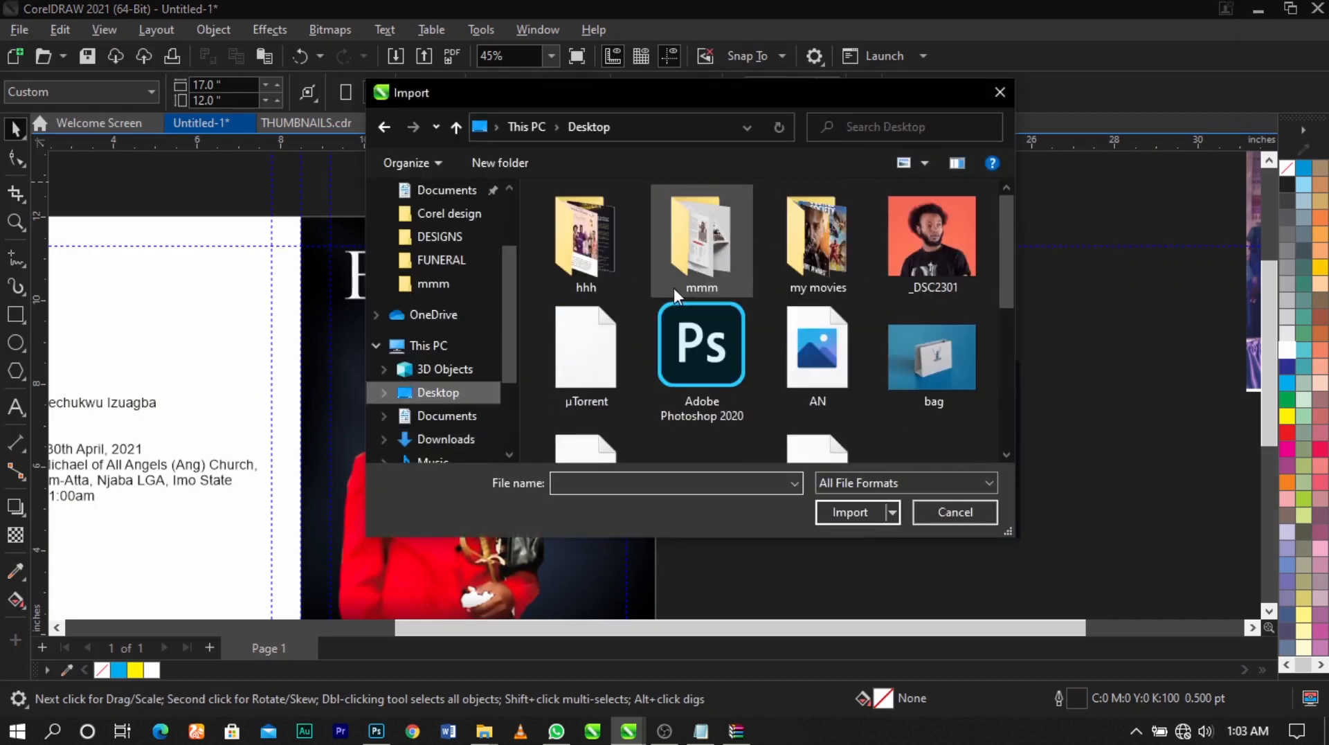
{"action": "left_click", "coordinate": [814, 336]}
{"action": "scroll", "coordinate": [796, 333], "scroll_direction": "down", "scroll_amount": 3}
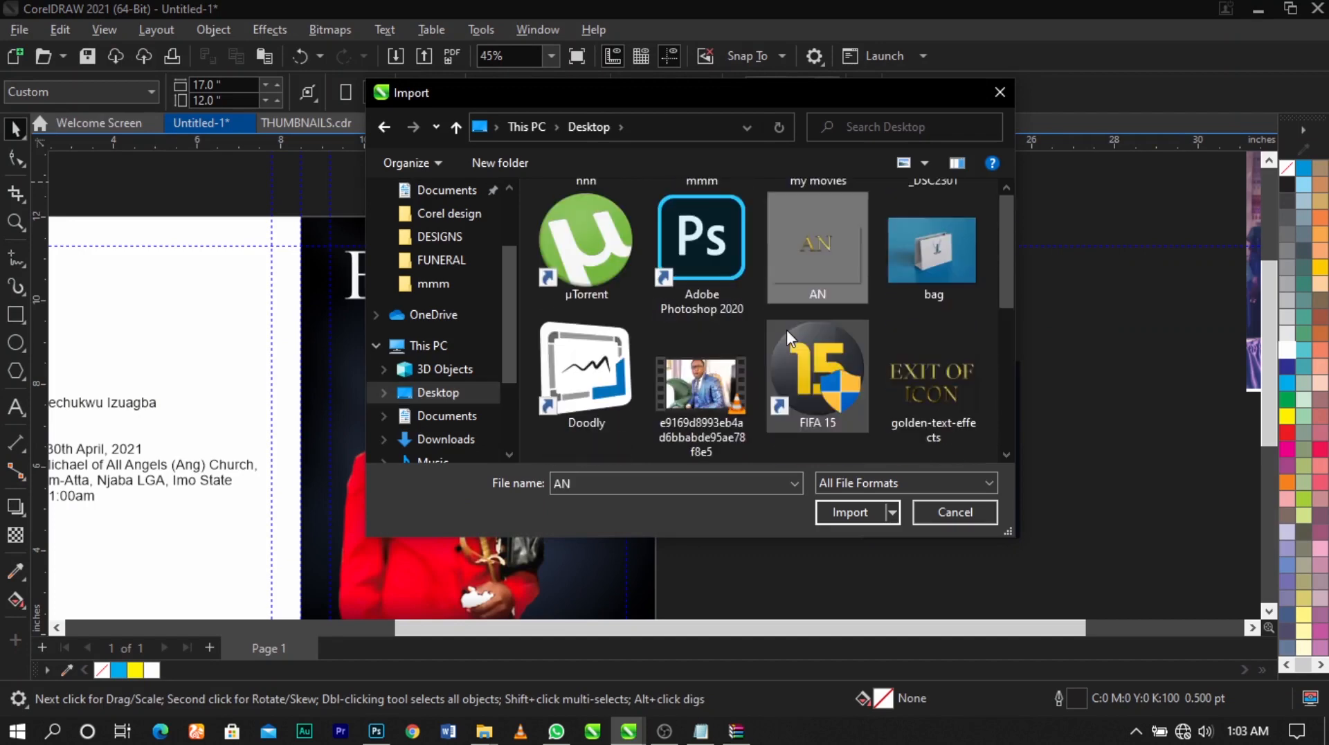
{"action": "left_click", "coordinate": [899, 370], "text": "ctrl"}
{"action": "scroll", "coordinate": [900, 377], "scroll_direction": "down", "scroll_amount": 3}
{"action": "scroll", "coordinate": [896, 367], "scroll_direction": "down", "scroll_amount": 2}
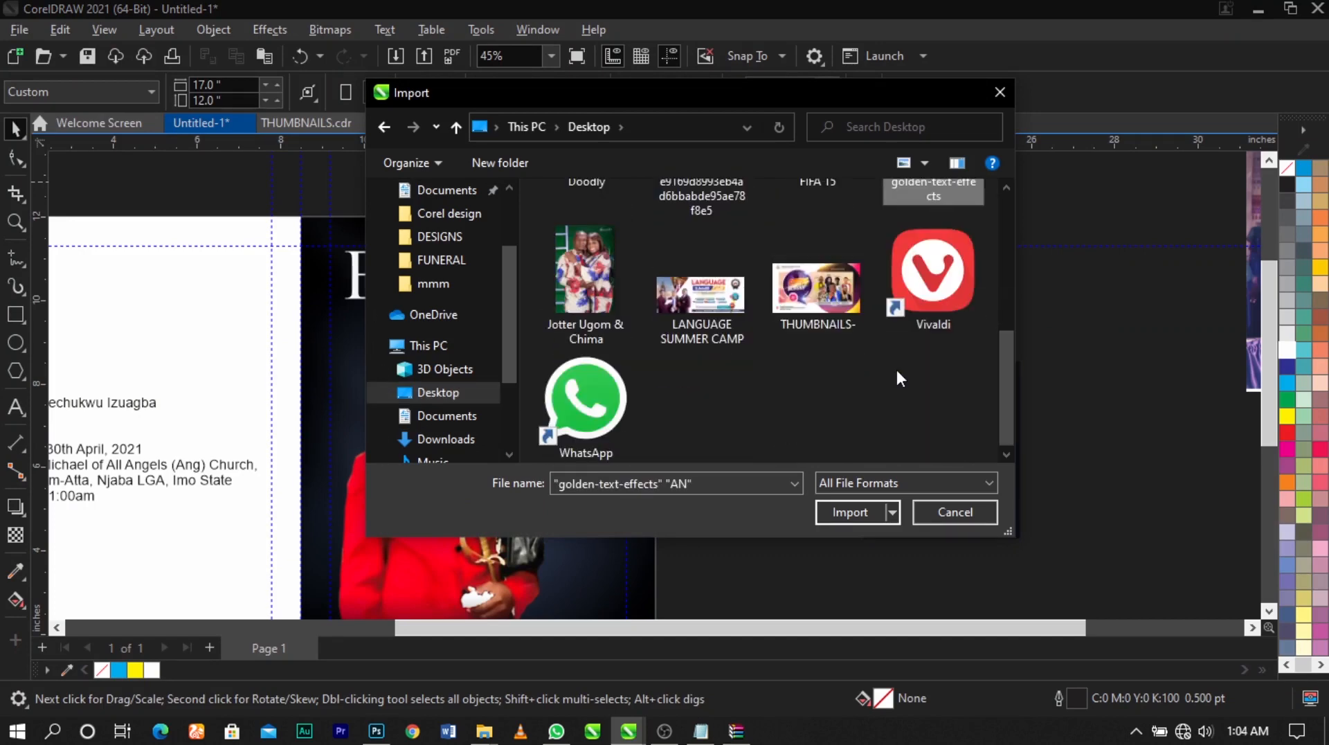
{"action": "scroll", "coordinate": [896, 370], "scroll_direction": "up", "scroll_amount": 5}
{"action": "left_click", "coordinate": [851, 512]}
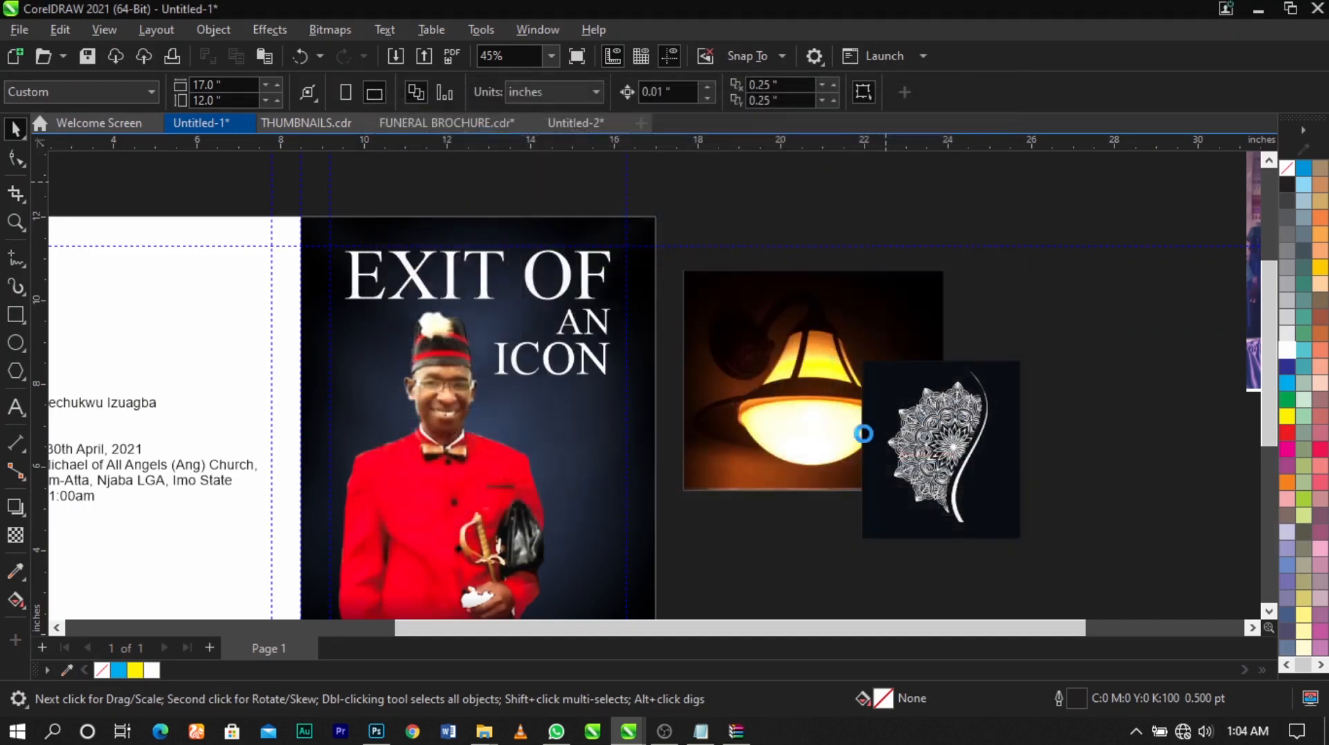
{"action": "left_click", "coordinate": [1038, 343]}
{"action": "left_click", "coordinate": [1066, 422]}
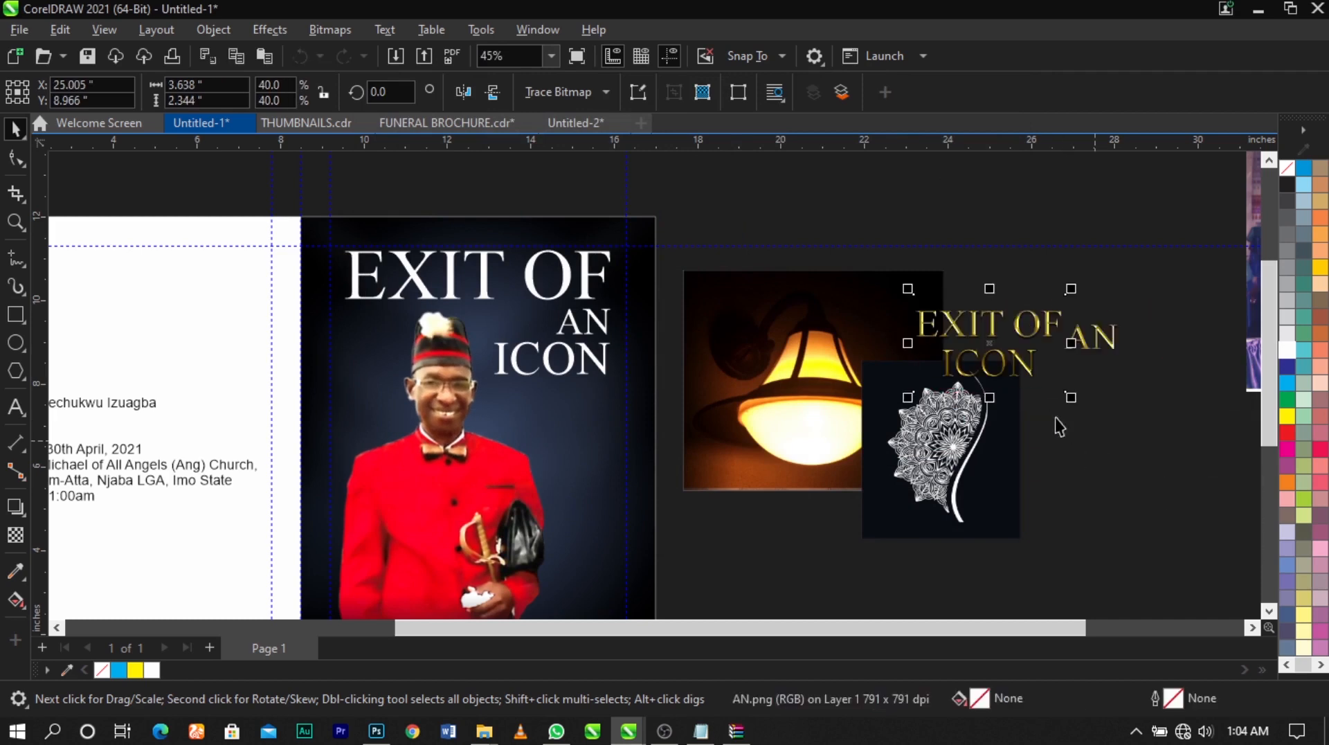
Move both imported golden text images up close to the right edge of the cover page
{"action": "left_click_drag", "start_coordinate": [948, 336], "coordinate": [700, 262]}
{"action": "left_click_drag", "start_coordinate": [1103, 341], "coordinate": [831, 262]}
{"action": "left_click_drag", "start_coordinate": [727, 379], "coordinate": [1065, 527]}
{"action": "left_click", "coordinate": [754, 374]}
{"action": "key", "text": "F2"}
{"action": "left_click_drag", "start_coordinate": [270, 199], "coordinate": [848, 427]}
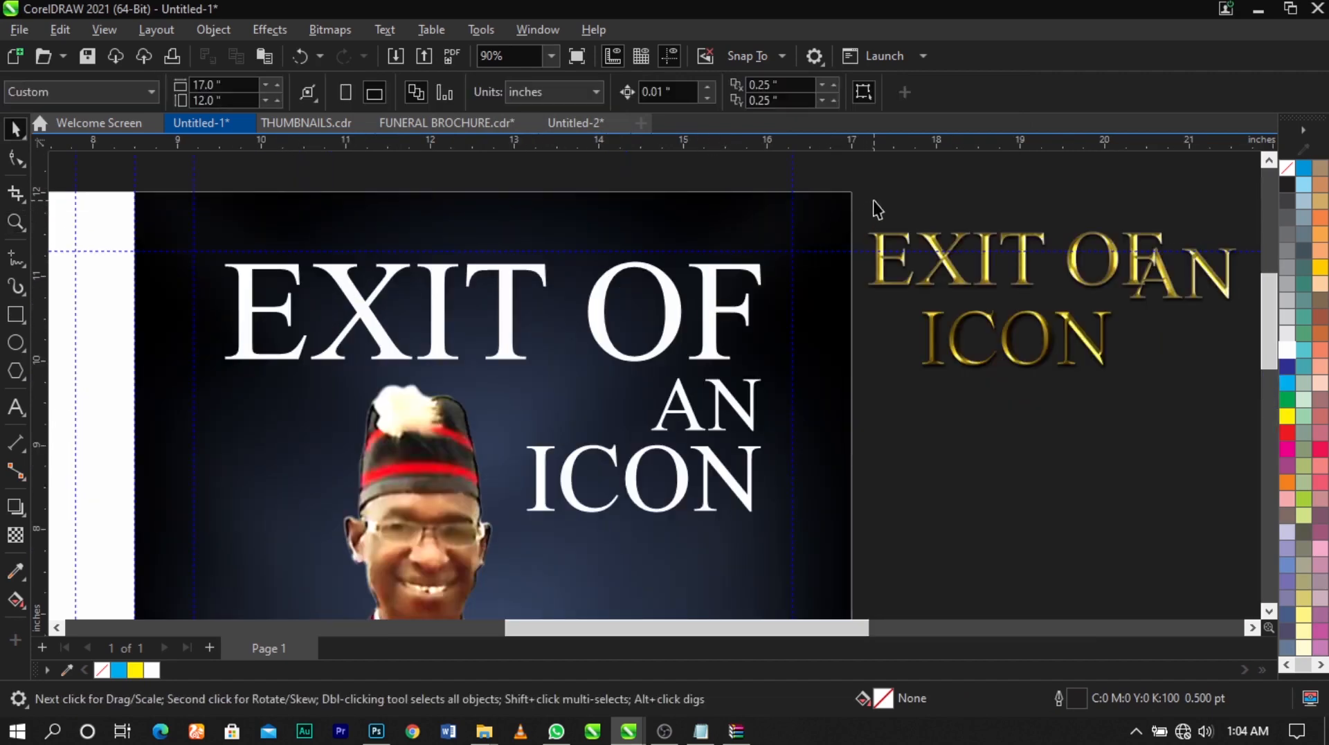
Duplicate the golden EXIT OF ICON image below the original and reposition the original beside the page
{"action": "left_click_drag", "start_coordinate": [878, 209], "coordinate": [805, 410]}
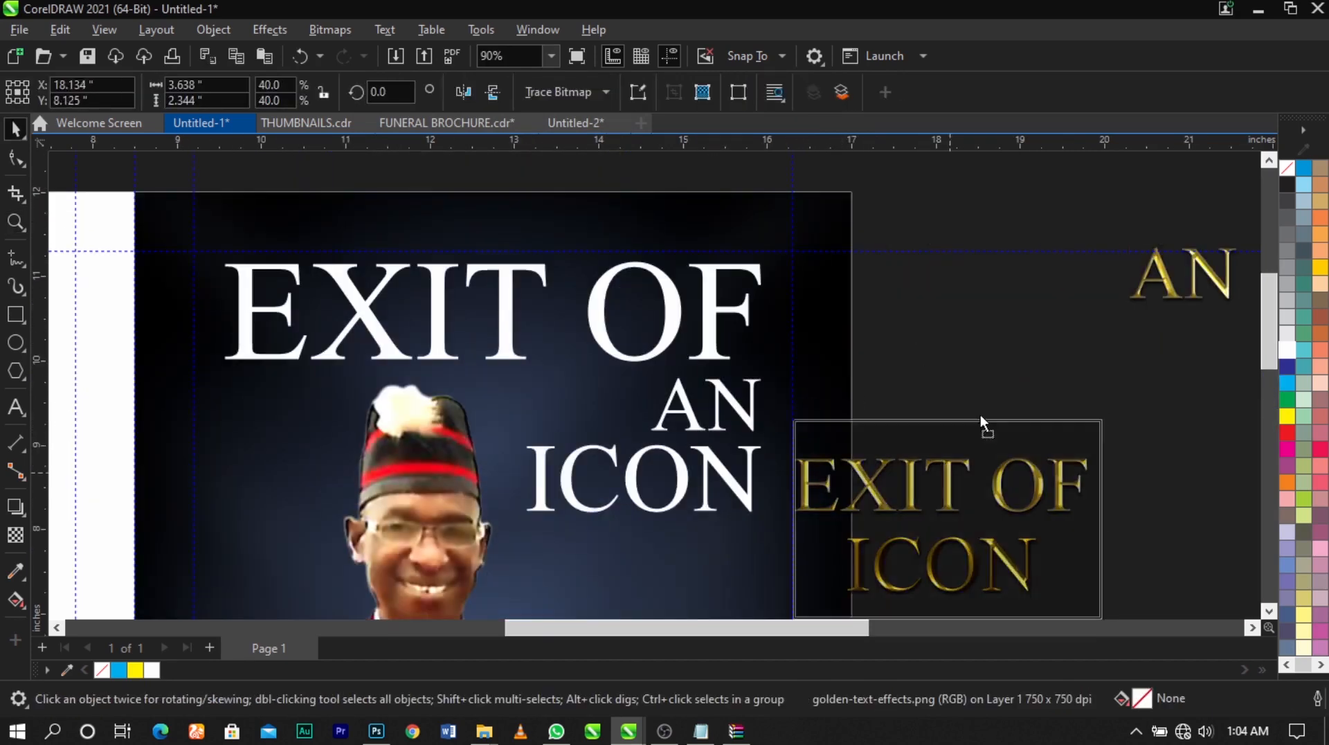
{"action": "left_click_drag", "start_coordinate": [981, 418], "coordinate": [1088, 529]}
{"action": "right_click", "coordinate": [1087, 529]}
{"action": "left_click_drag", "start_coordinate": [1011, 396], "coordinate": [990, 345]}
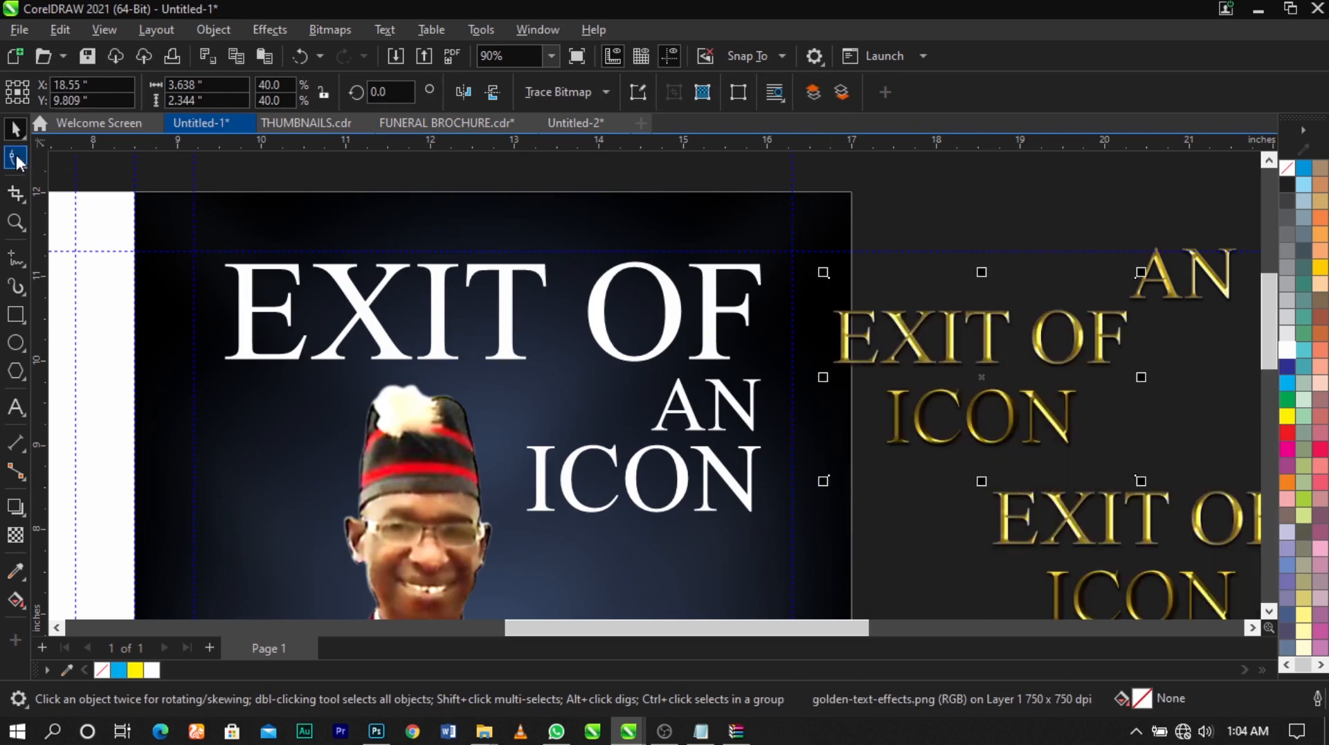
Crop the upper golden image with the Shape tool to keep only the words EXIT OF
{"action": "left_click", "coordinate": [15, 155]}
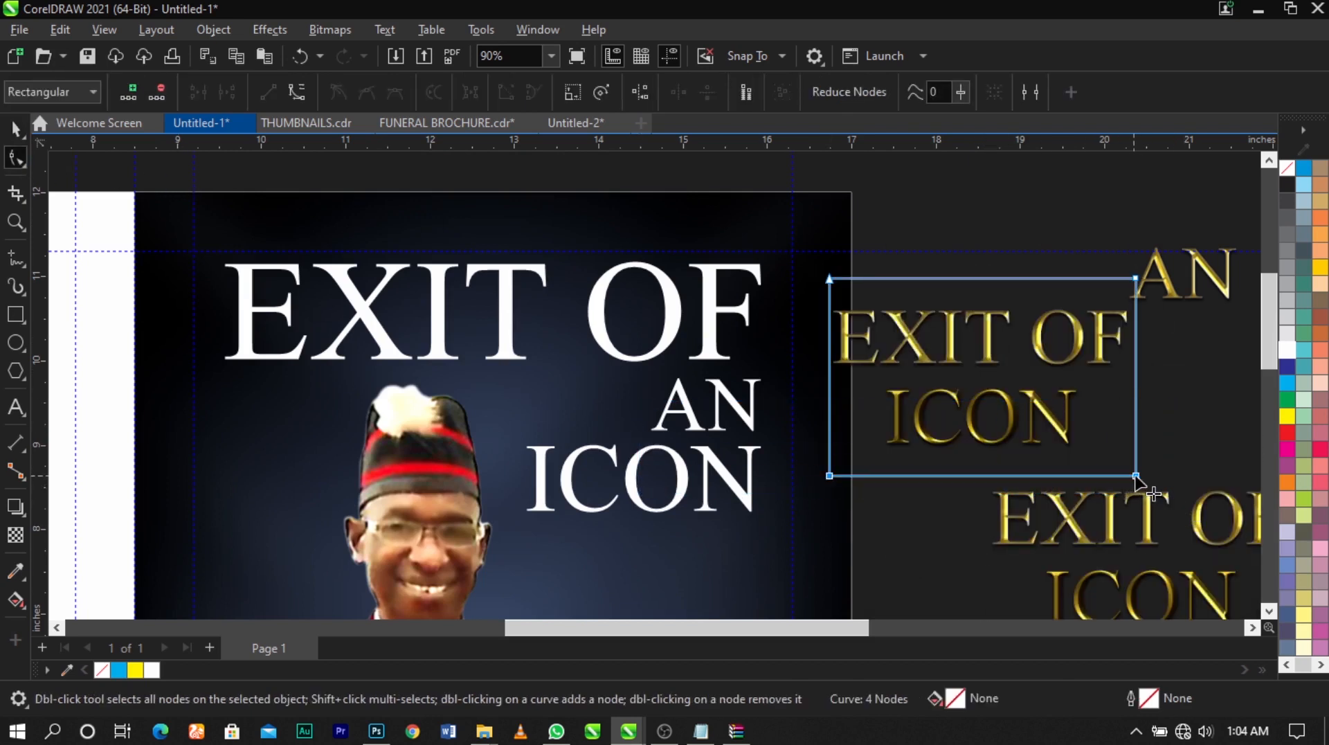
{"action": "left_click_drag", "start_coordinate": [1135, 477], "coordinate": [1127, 380]}
{"action": "key", "text": "space"}
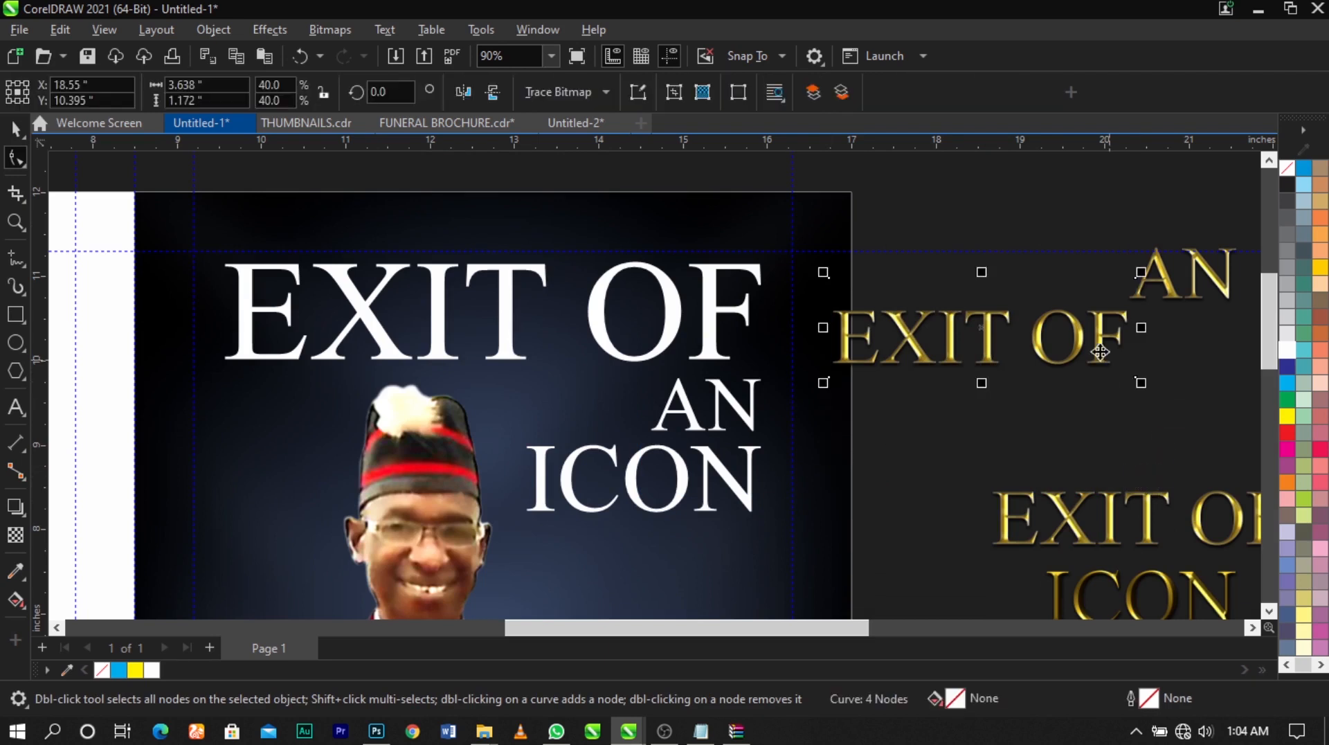
Delete the white EXIT OF text and move the cropped golden EXIT OF image into its place on the cover
{"action": "left_click", "coordinate": [707, 336]}
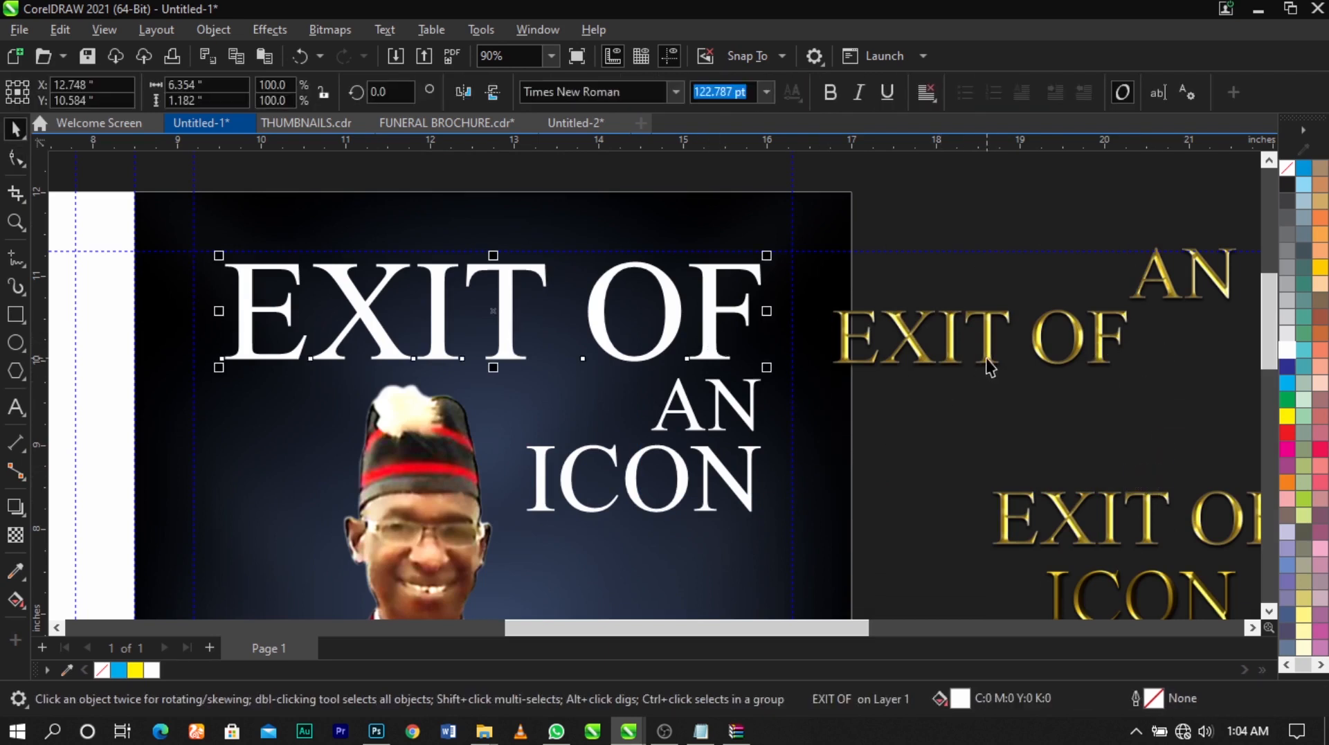
{"action": "key", "text": "Delete"}
{"action": "left_click_drag", "start_coordinate": [988, 363], "coordinate": [385, 322]}
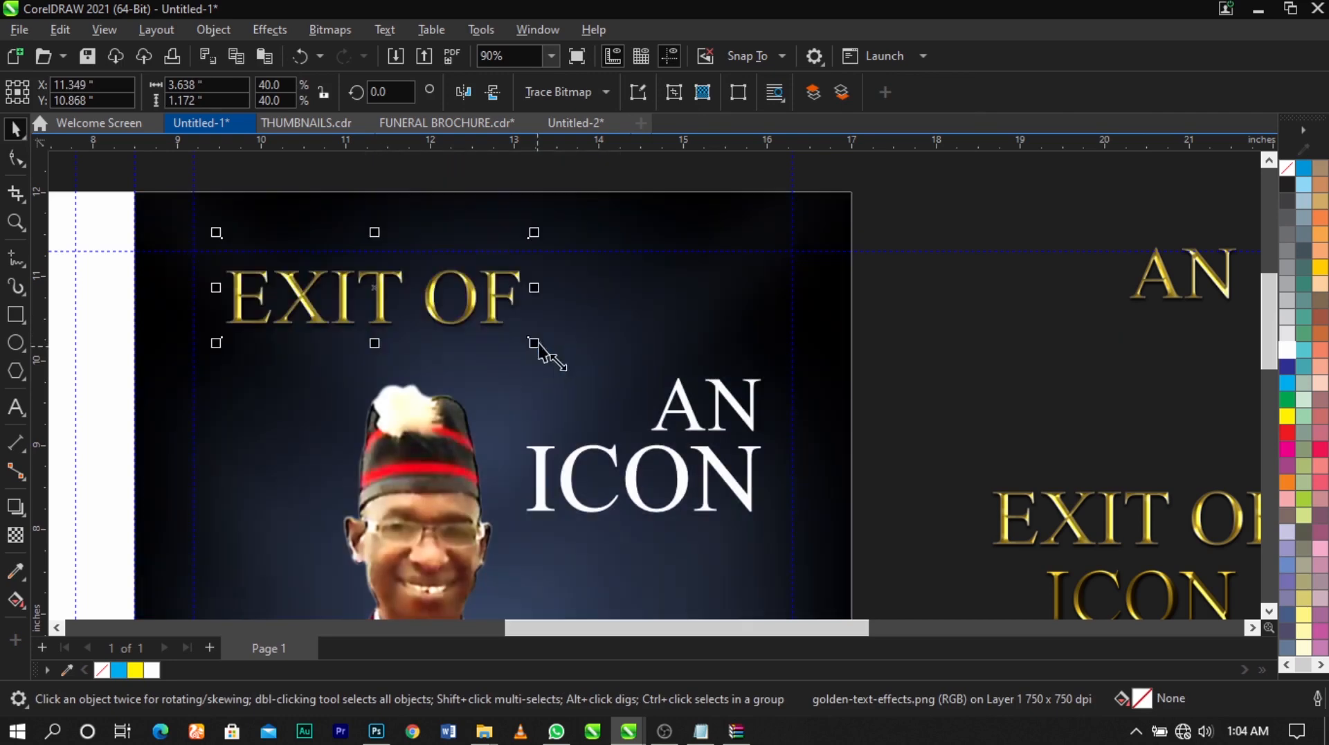
Enlarge the golden EXIT OF image to about 73.6% and centre it across the top of the cover, above the portrait
{"action": "left_click_drag", "start_coordinate": [538, 346], "coordinate": [833, 424]}
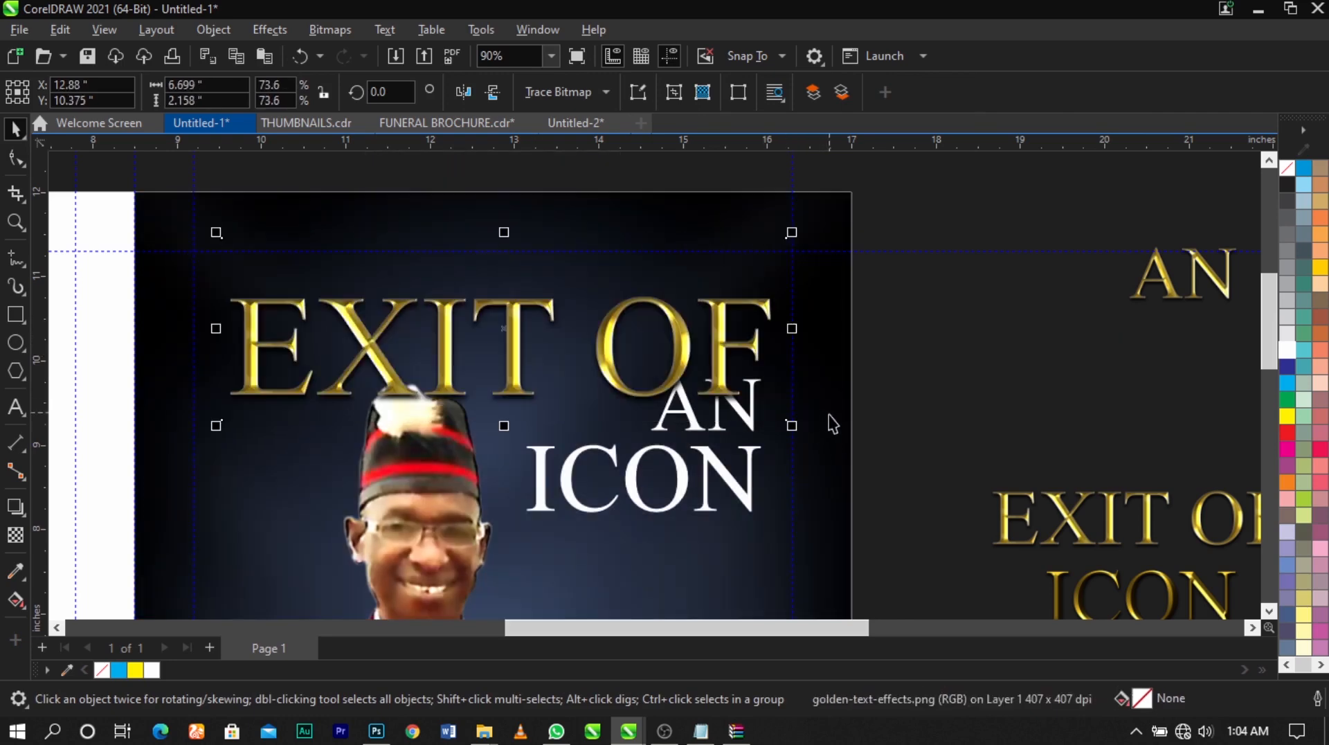
{"action": "left_click", "coordinate": [829, 414], "text": "shift"}
{"action": "key", "text": "c"}
{"action": "left_click", "coordinate": [889, 407]}
{"action": "left_click_drag", "start_coordinate": [713, 348], "coordinate": [710, 316]}
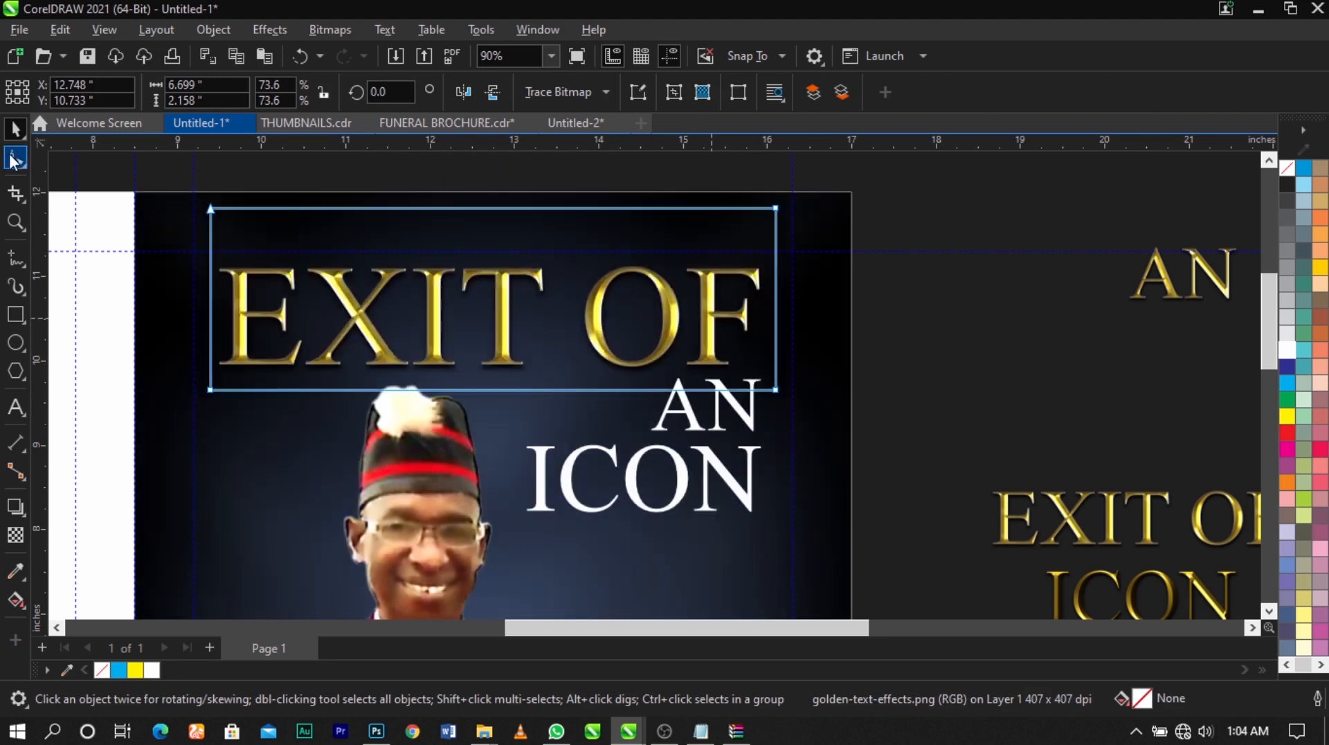
Trim the empty area above the golden EXIT OF lettering so the image is about 1.73 inches high
{"action": "left_click", "coordinate": [14, 161]}
{"action": "left_click_drag", "start_coordinate": [173, 173], "coordinate": [861, 283]}
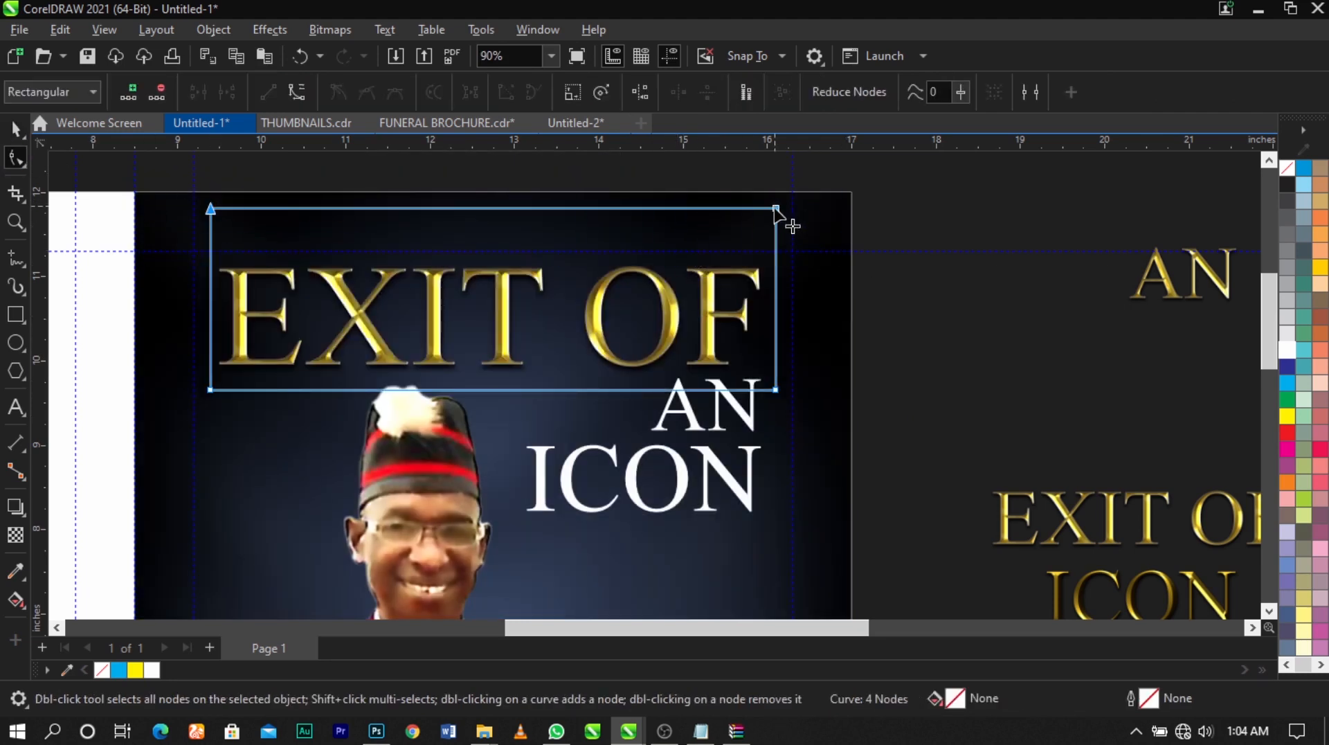
{"action": "left_click_drag", "start_coordinate": [775, 208], "coordinate": [776, 239]}
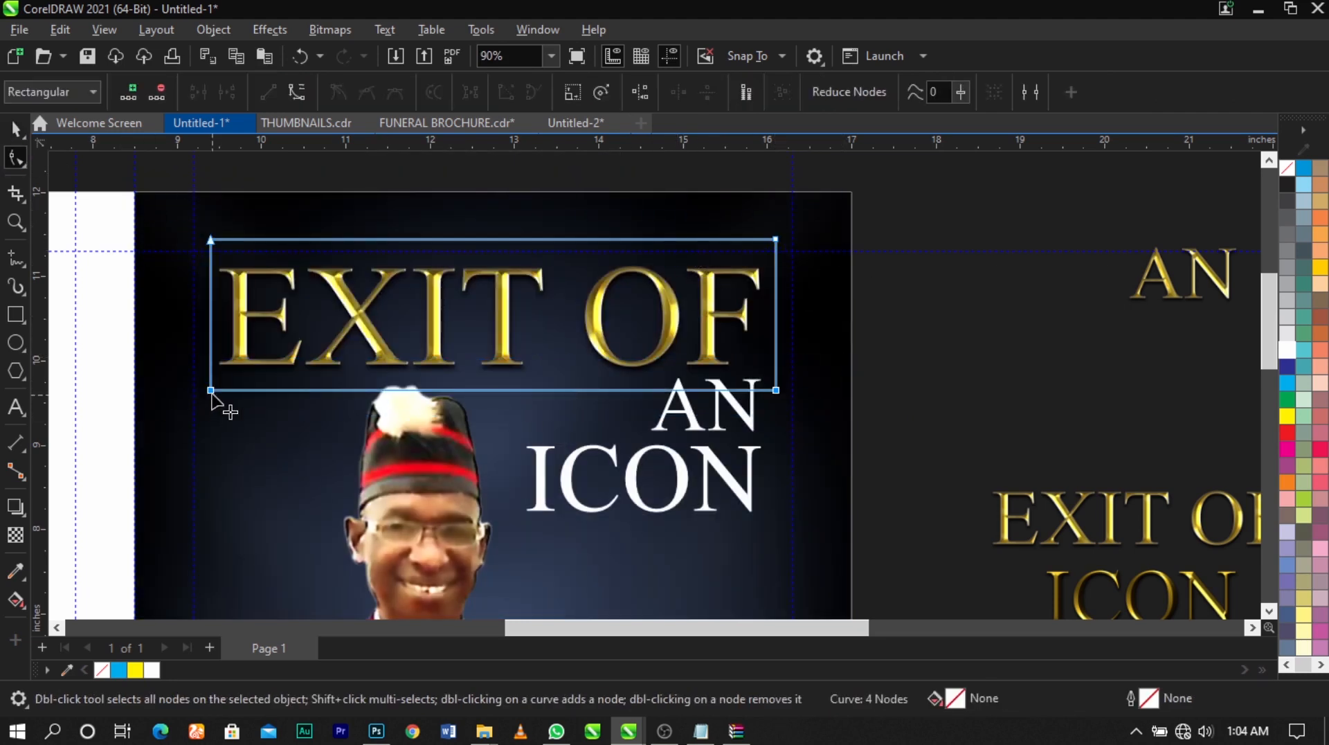
{"action": "key", "text": "space"}
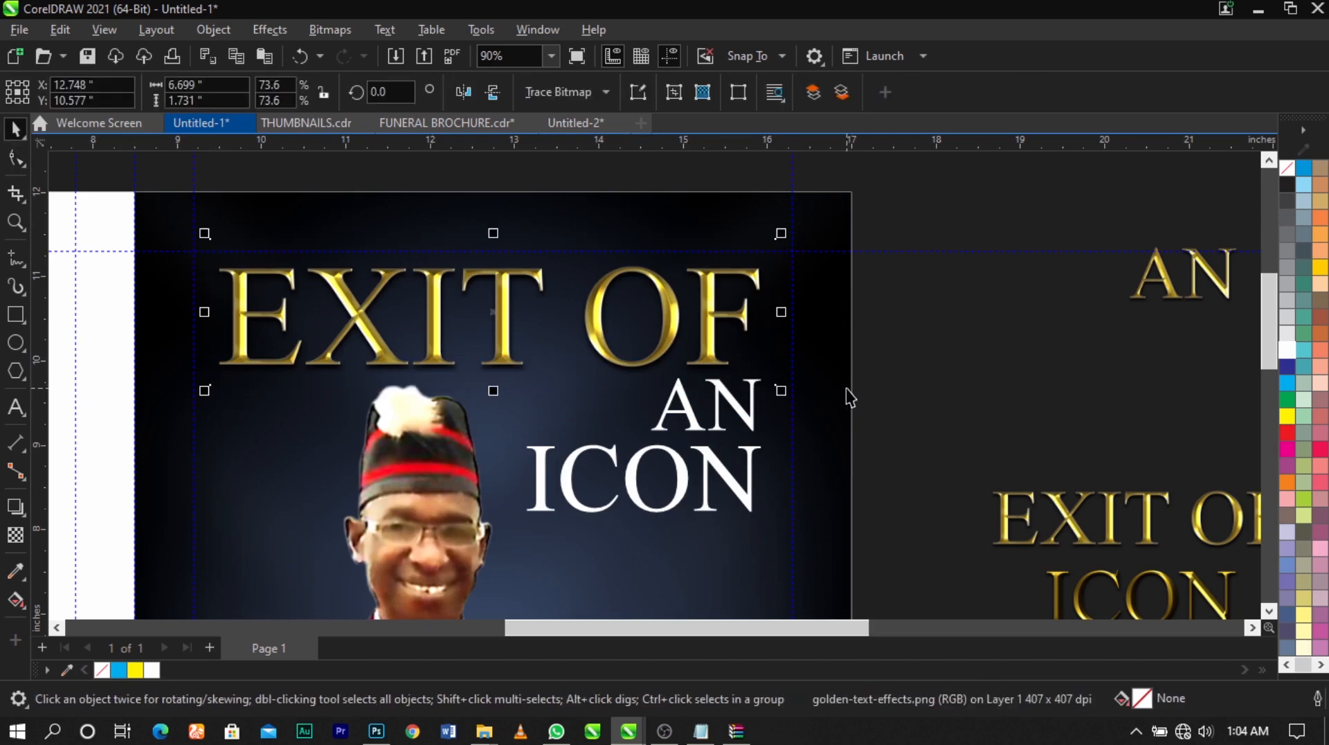
{"action": "left_click", "coordinate": [846, 390], "text": "shift"}
{"action": "left_click", "coordinate": [934, 389]}
Move the golden AN image to the cover's right edge, next to the white AN text
{"action": "scroll", "coordinate": [750, 316], "scroll_direction": "down", "scroll_amount": 3}
{"action": "key", "text": "z"}
{"action": "left_click_drag", "start_coordinate": [262, 248], "coordinate": [1166, 593]}
{"action": "key", "text": "space"}
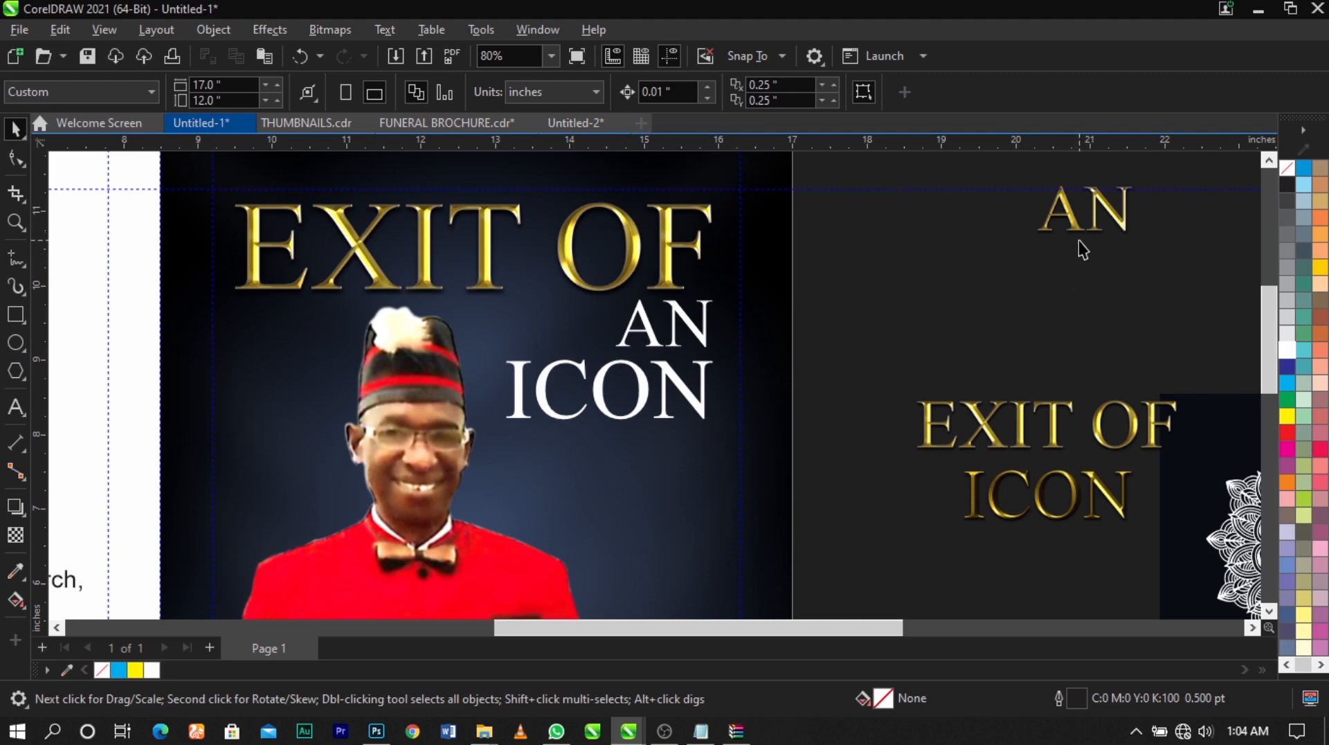
{"action": "left_click_drag", "start_coordinate": [1079, 239], "coordinate": [815, 338]}
Crop the golden AN image with the Shape tool tightly around its lettering on all sides
{"action": "key", "text": "z"}
{"action": "left_click_drag", "start_coordinate": [435, 304], "coordinate": [1101, 405]}
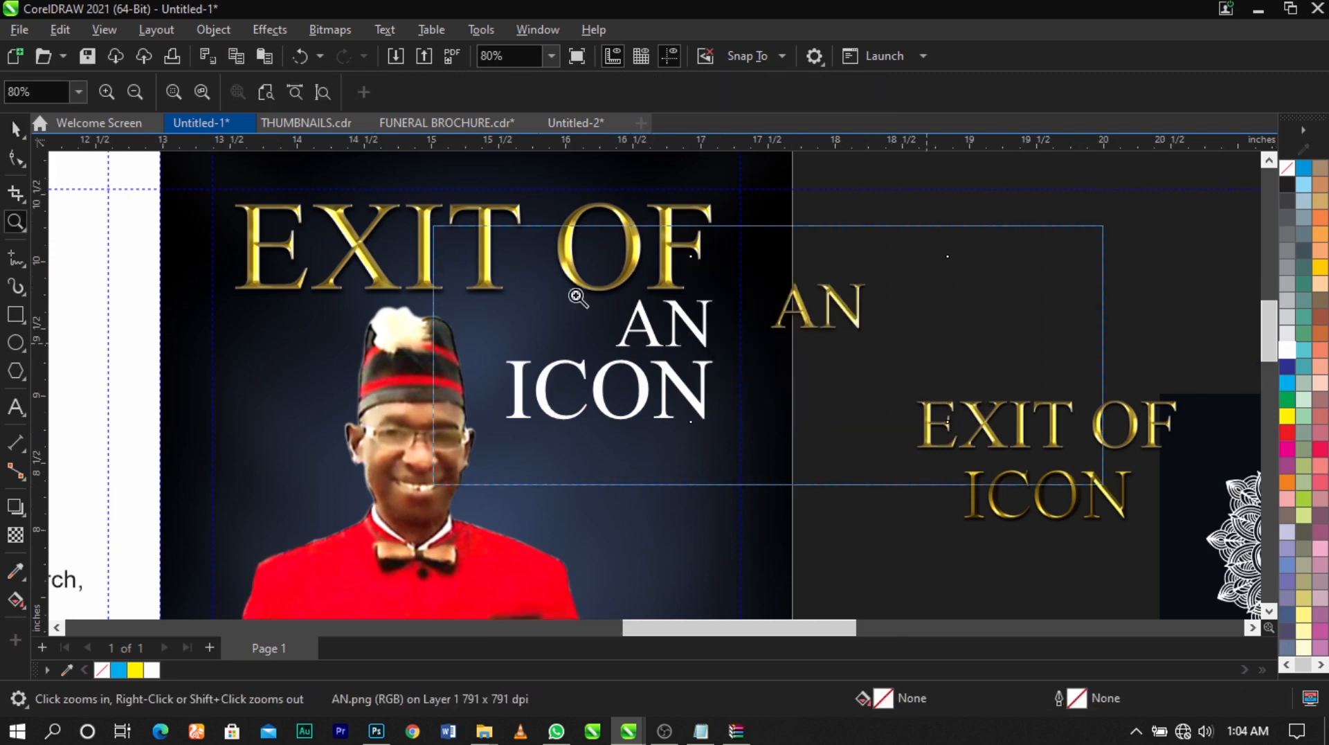
{"action": "key", "text": "F10"}
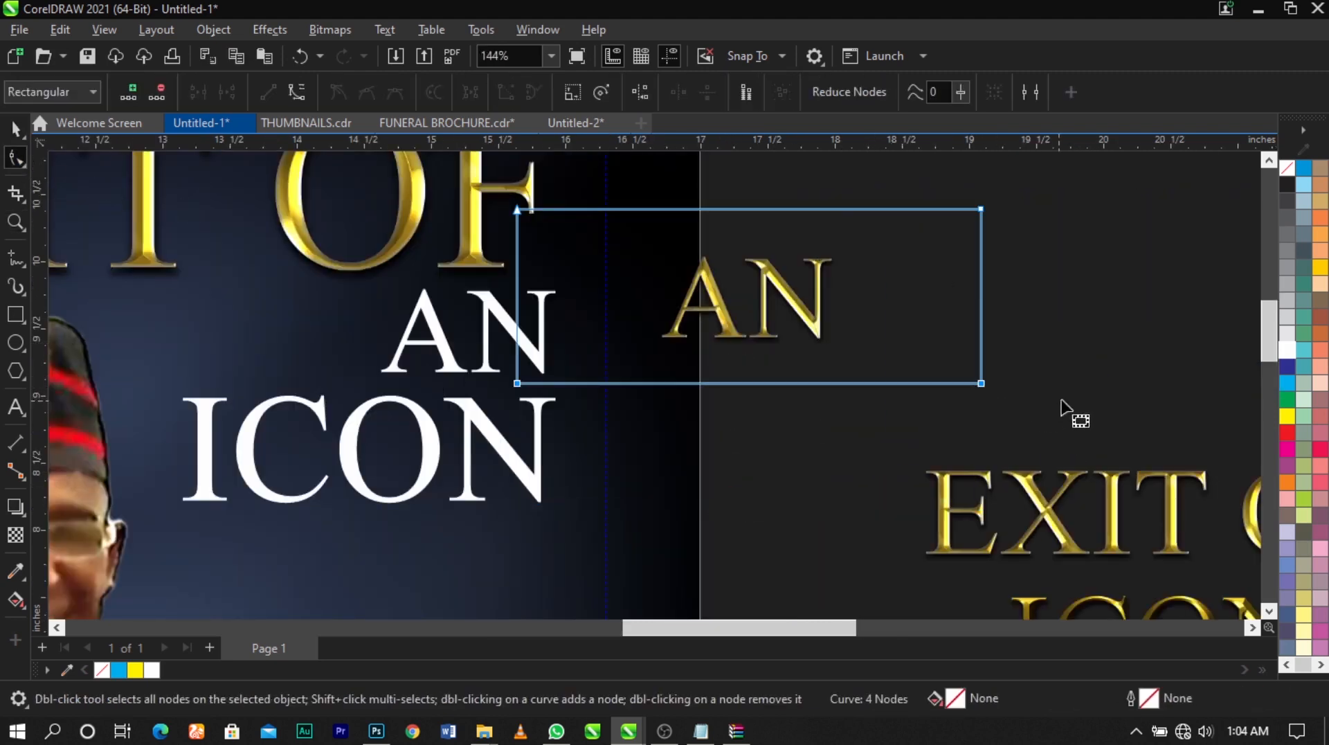
{"action": "left_click_drag", "start_coordinate": [517, 386], "coordinate": [638, 358]}
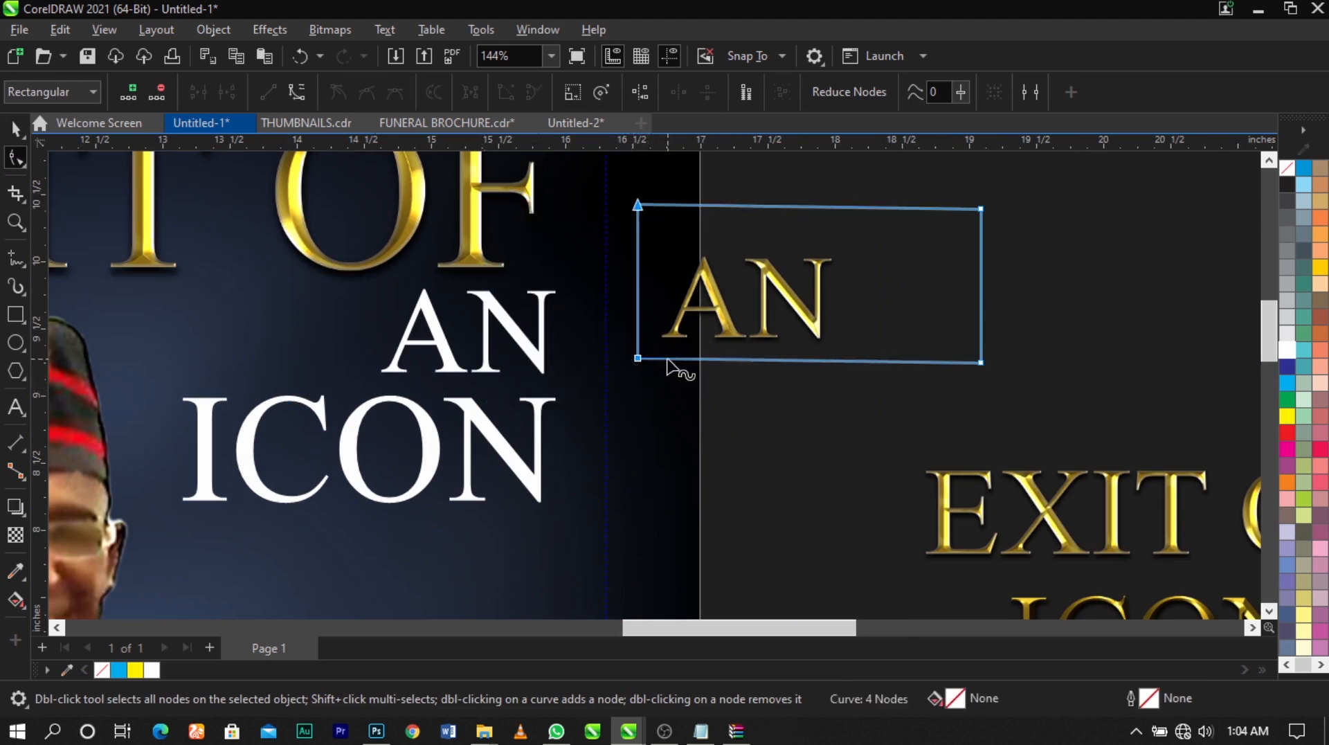
{"action": "key", "text": "ctrl+z"}
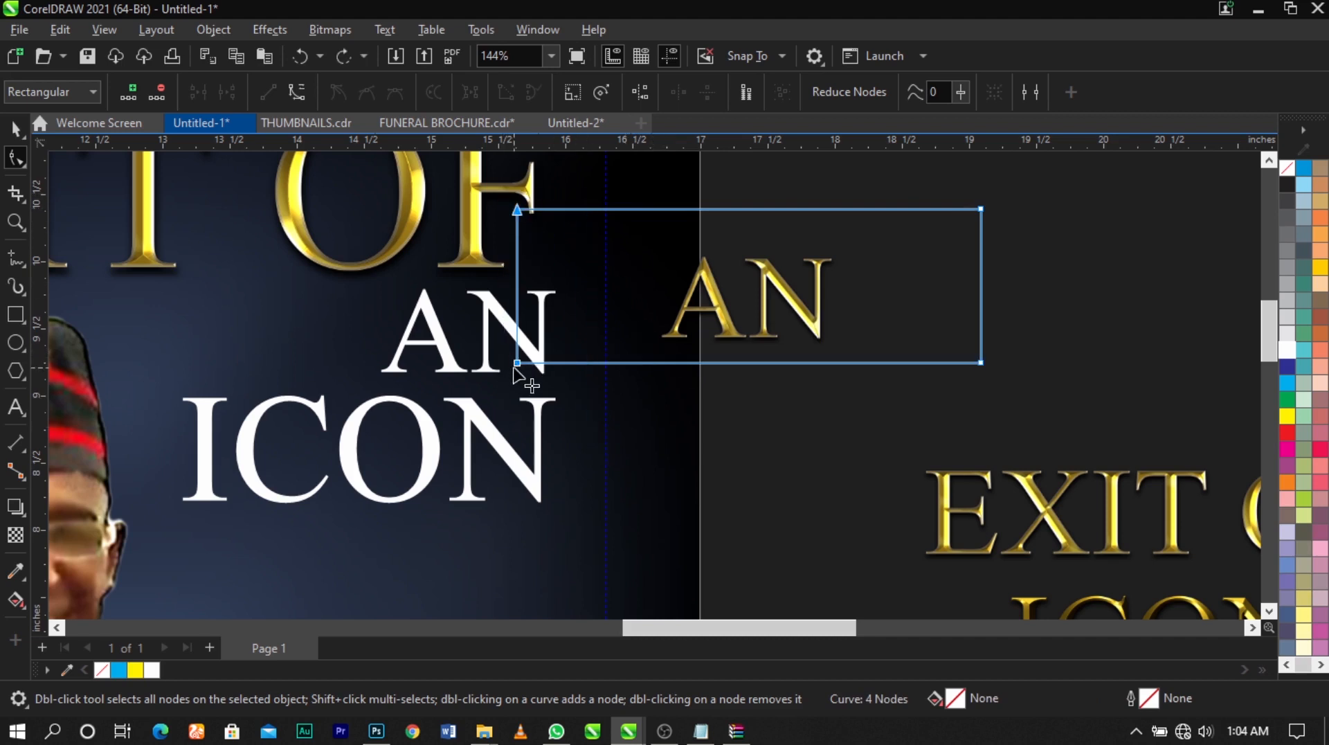
{"action": "left_click_drag", "start_coordinate": [518, 363], "coordinate": [643, 363]}
{"action": "left_click_drag", "start_coordinate": [893, 424], "coordinate": [1018, 310]}
{"action": "left_click_drag", "start_coordinate": [981, 362], "coordinate": [858, 361]}
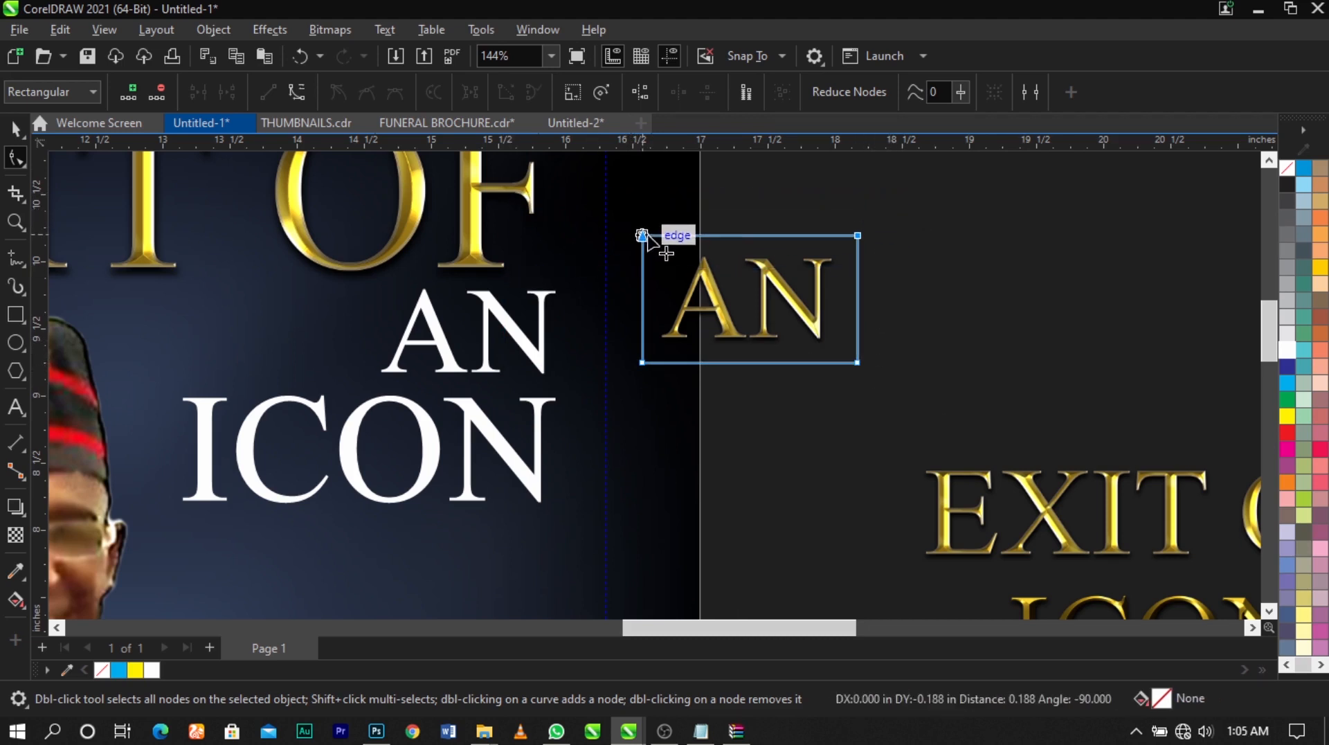
{"action": "key", "text": "space"}
Delete the white AN text and move the golden AN image into its place above ICON
{"action": "left_click", "coordinate": [532, 348]}
{"action": "key", "text": "Delete"}
{"action": "left_click_drag", "start_coordinate": [757, 341], "coordinate": [447, 365]}
Move the golden EXIT OF ICON image closer to the cover and trim away its EXIT OF line with the Shape tool
{"action": "scroll", "coordinate": [688, 339], "scroll_direction": "down", "scroll_amount": 1}
{"action": "scroll", "coordinate": [687, 339], "scroll_direction": "down", "scroll_amount": 1}
{"action": "left_click", "coordinate": [765, 360]}
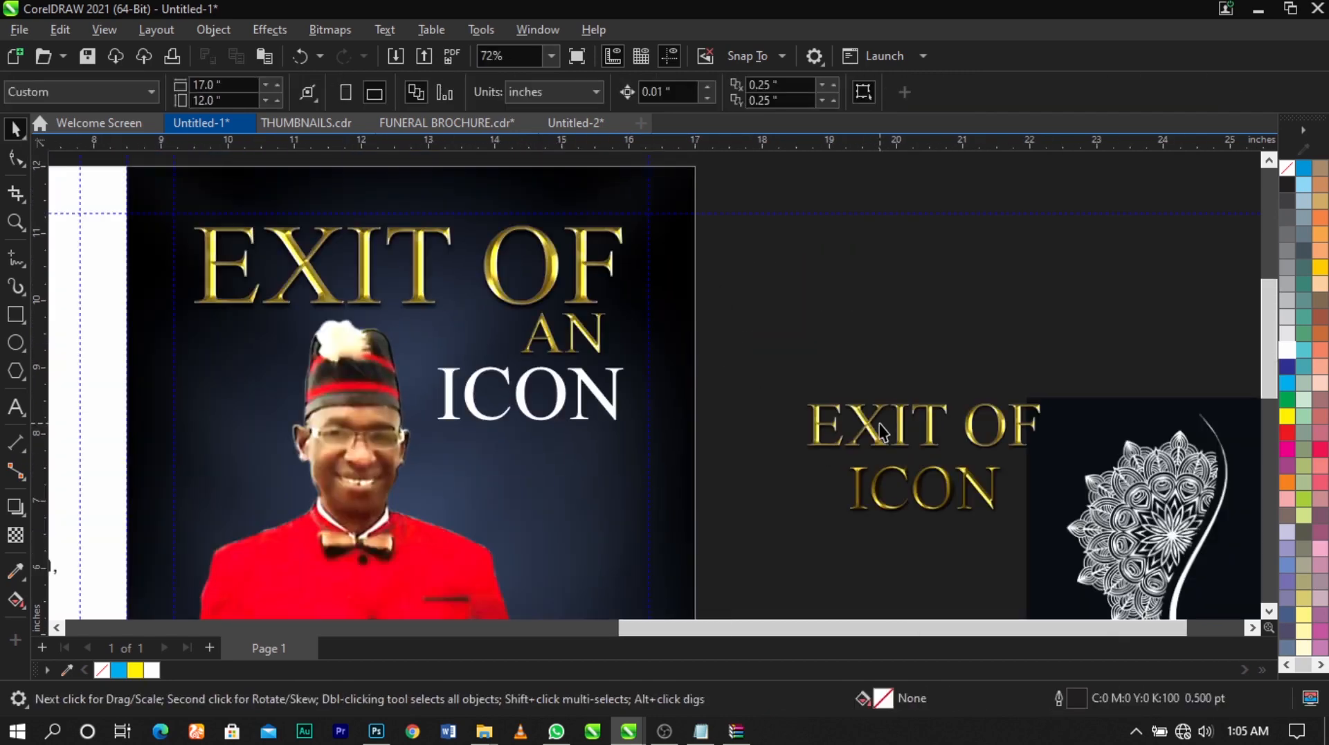
{"action": "left_click_drag", "start_coordinate": [921, 429], "coordinate": [847, 370]}
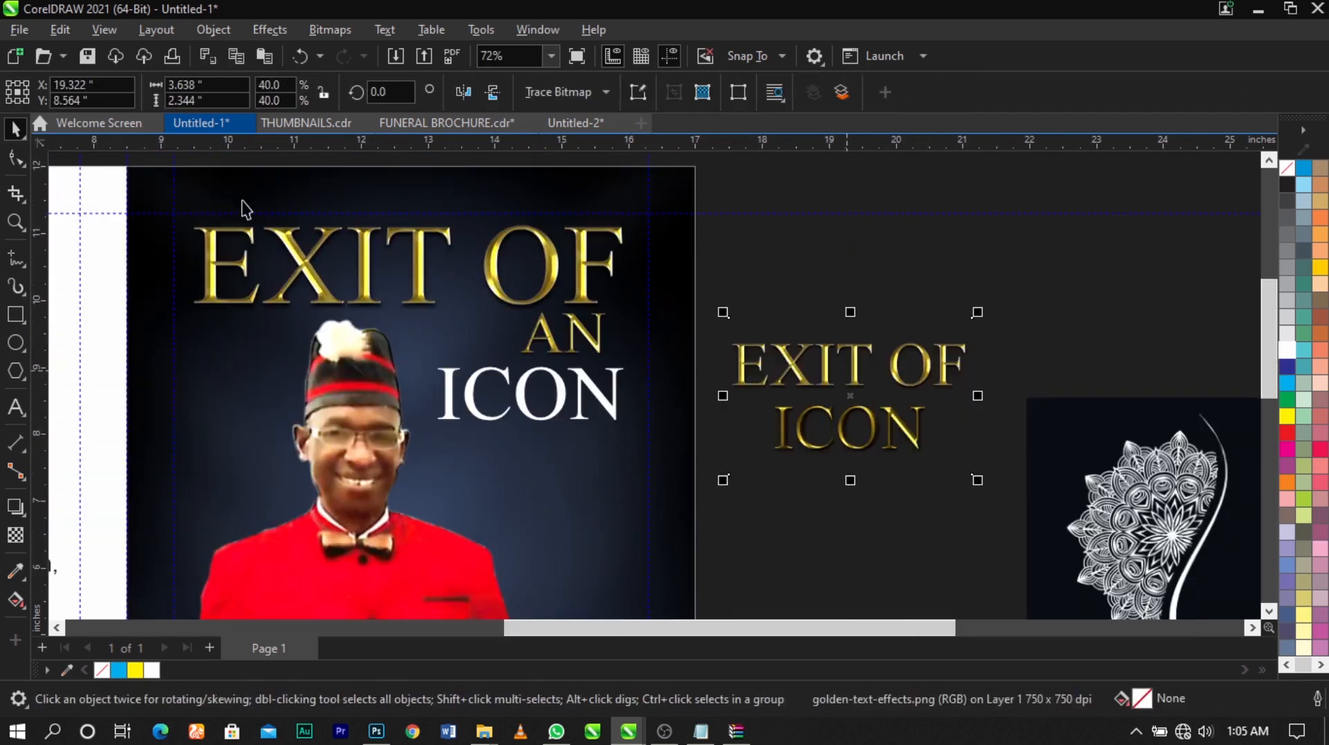
{"action": "left_click", "coordinate": [16, 159]}
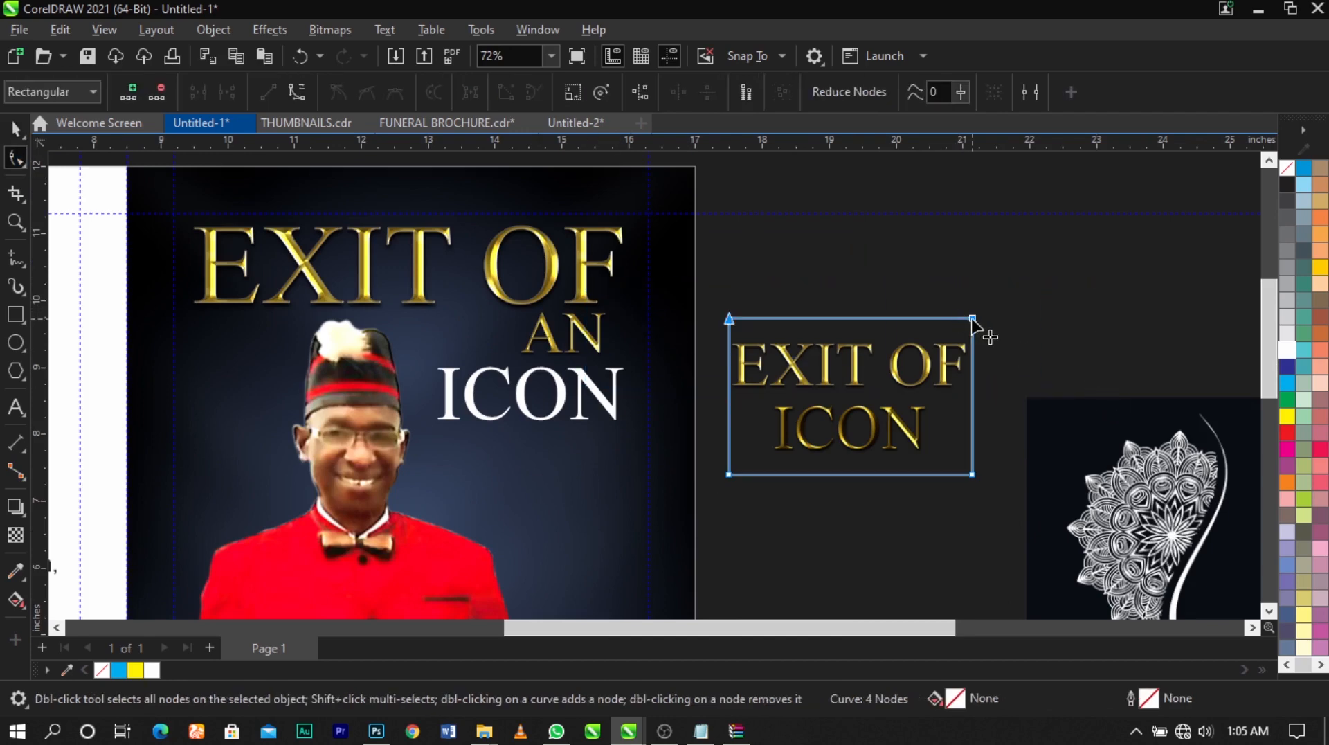
{"action": "left_click_drag", "start_coordinate": [972, 320], "coordinate": [974, 388]}
{"action": "key", "text": "space"}
Replace the white ICON text with the golden ICON image, deleting the text and placing the image below AN
{"action": "left_click_drag", "start_coordinate": [920, 439], "coordinate": [548, 480]}
{"action": "key", "text": "F2"}
{"action": "left_click_drag", "start_coordinate": [222, 235], "coordinate": [827, 554]}
{"action": "left_click", "coordinate": [778, 404]}
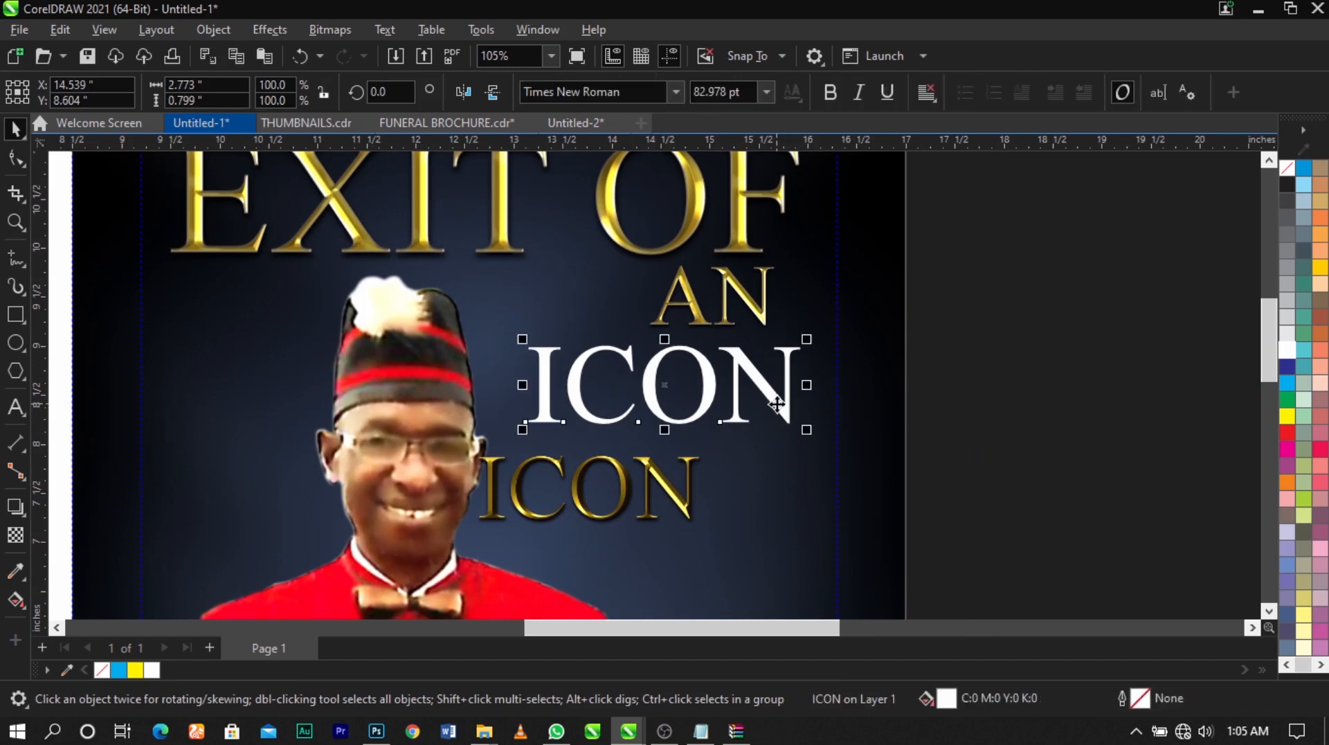
{"action": "key", "text": "Delete"}
{"action": "left_click_drag", "start_coordinate": [687, 501], "coordinate": [775, 395]}
Trim the empty area to the right of the golden ICON lettering and right-align the AN and ICON images with EXIT OF
{"action": "left_click", "coordinate": [15, 159]}
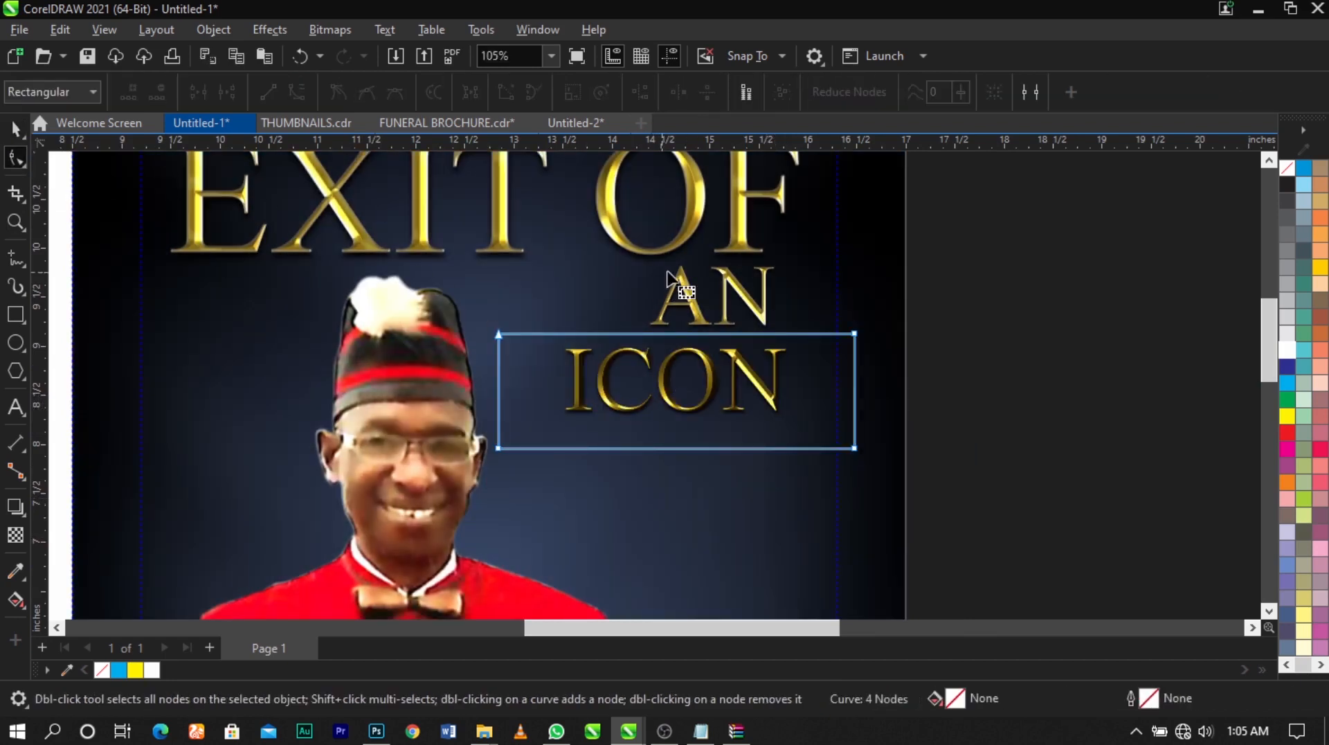
{"action": "left_click_drag", "start_coordinate": [866, 403], "coordinate": [811, 460]}
{"action": "key", "text": "space"}
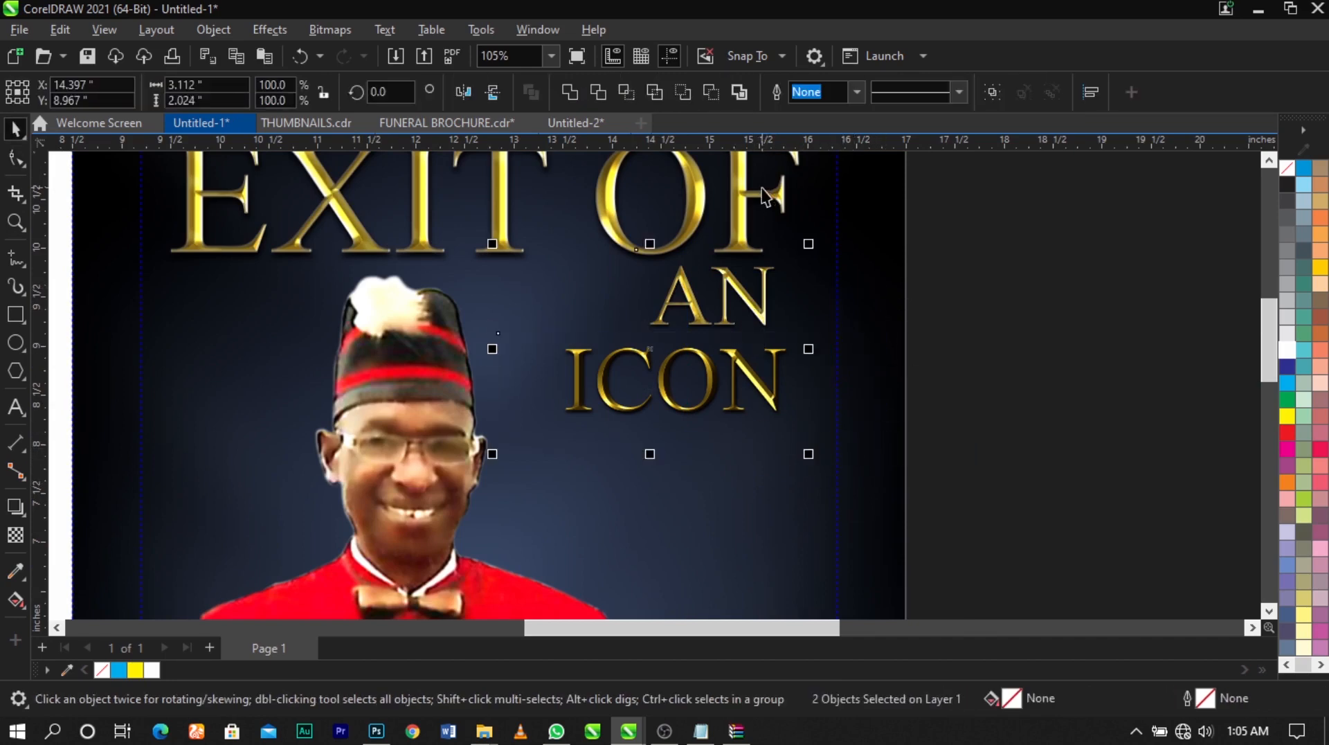
{"action": "left_click", "coordinate": [764, 196], "text": "shift"}
{"action": "scroll", "coordinate": [807, 400], "scroll_direction": "down", "scroll_amount": 3}
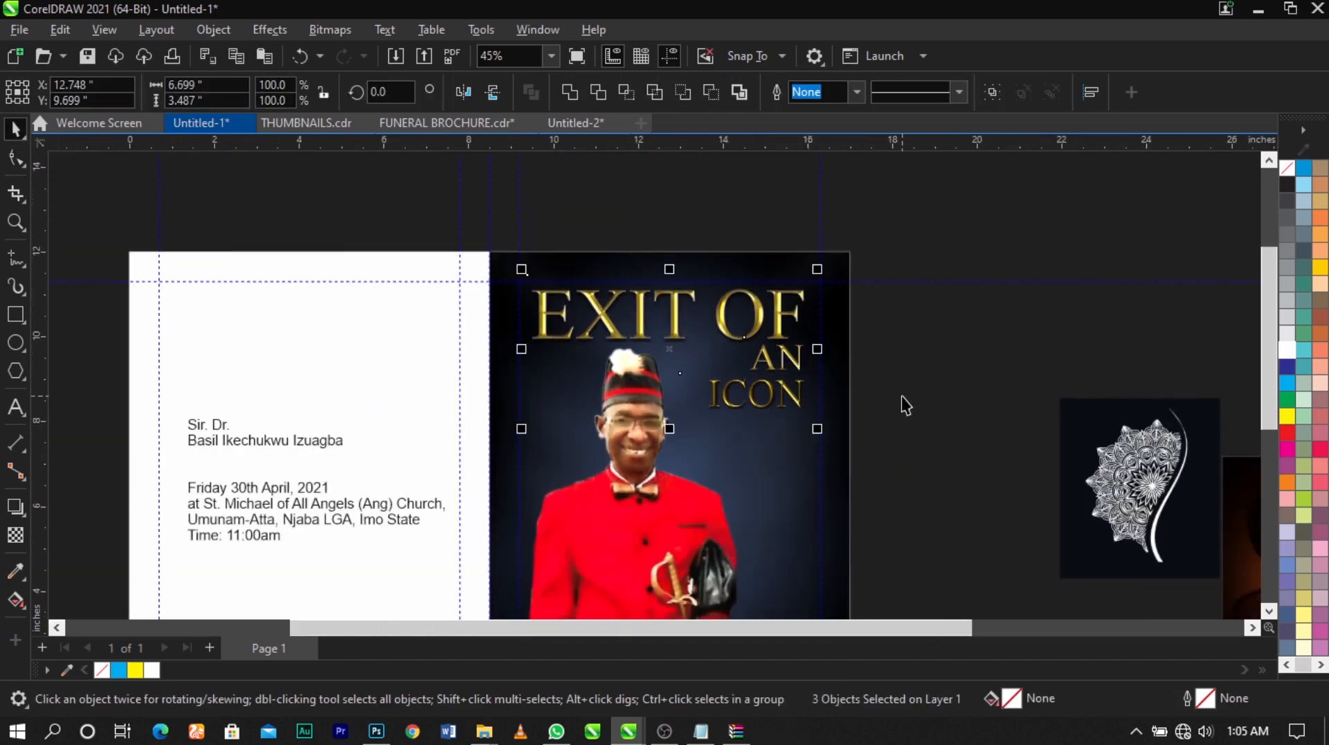
{"action": "left_click", "coordinate": [902, 396]}
Enlarge the golden ICON image to 51.4% scale and trim its empty left side to a width of about 3.32 inches
{"action": "key", "text": "F2"}
{"action": "left_click_drag", "start_coordinate": [943, 247], "coordinate": [341, 495]}
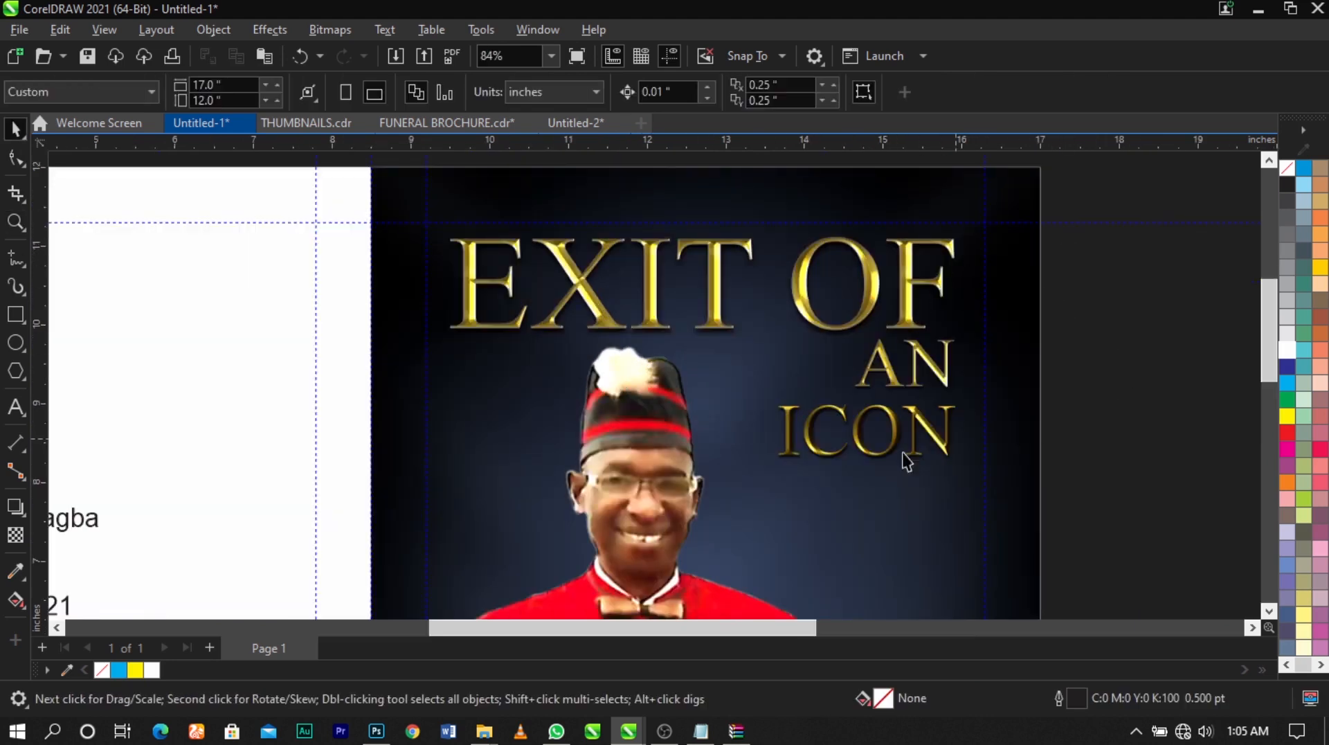
{"action": "left_click", "coordinate": [907, 462]}
{"action": "mouse_move", "coordinate": [717, 506]}
{"action": "left_mouse_down"}
{"action": "mouse_move", "coordinate": [645, 523]}
{"action": "mouse_move", "coordinate": [709, 513]}
{"action": "left_mouse_up"}
{"action": "key", "text": "F10"}
{"action": "scroll", "coordinate": [736, 336], "scroll_direction": "down", "scroll_amount": 3}
{"action": "key", "text": "space"}
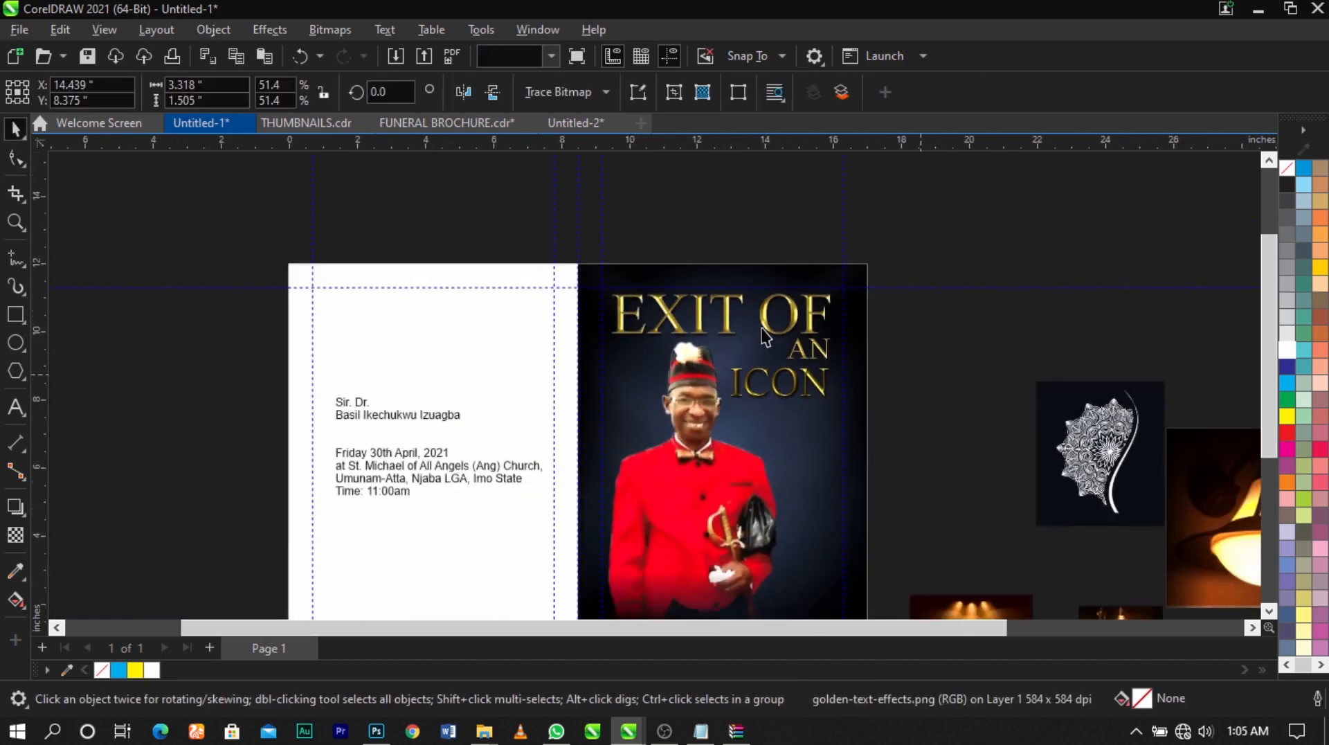
{"action": "scroll", "coordinate": [761, 329], "scroll_direction": "down", "scroll_amount": 1}
{"action": "key", "text": "F2"}
{"action": "left_click_drag", "start_coordinate": [435, 285], "coordinate": [1121, 553]}
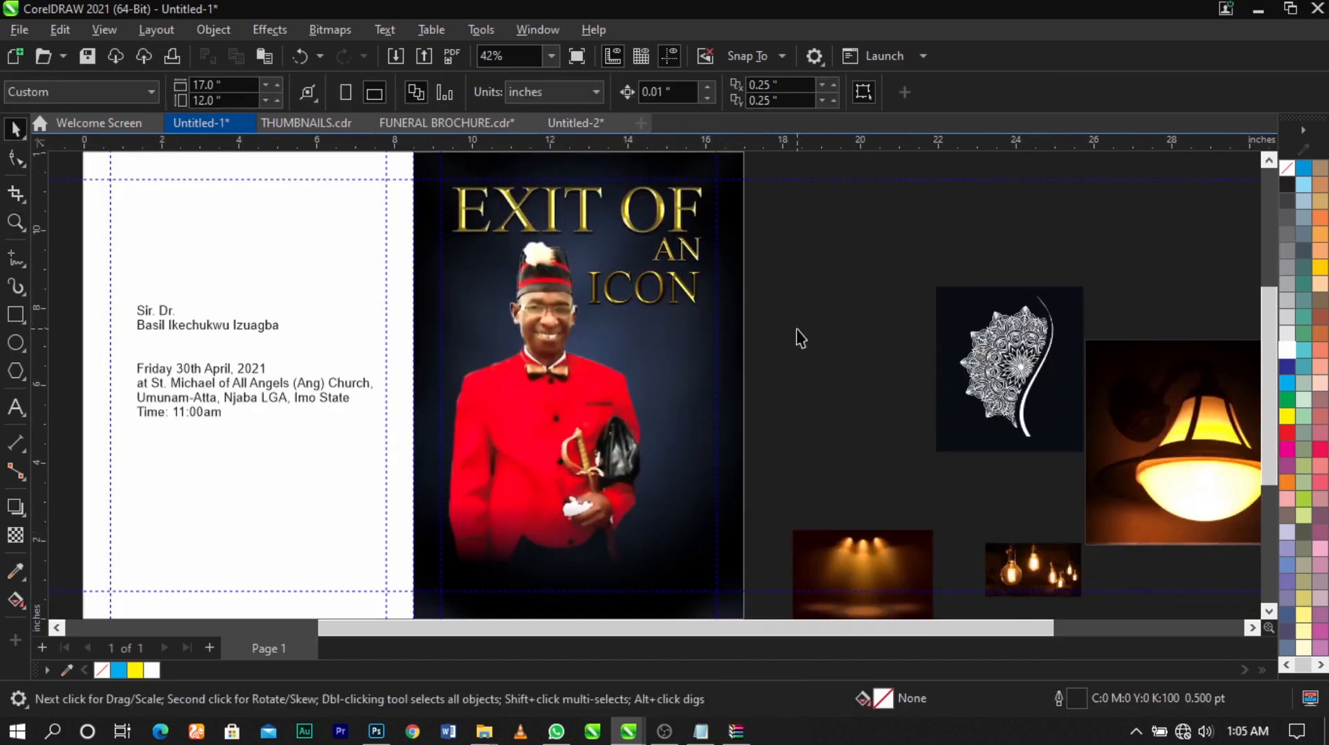
{"action": "left_click_drag", "start_coordinate": [762, 183], "coordinate": [367, 338]}
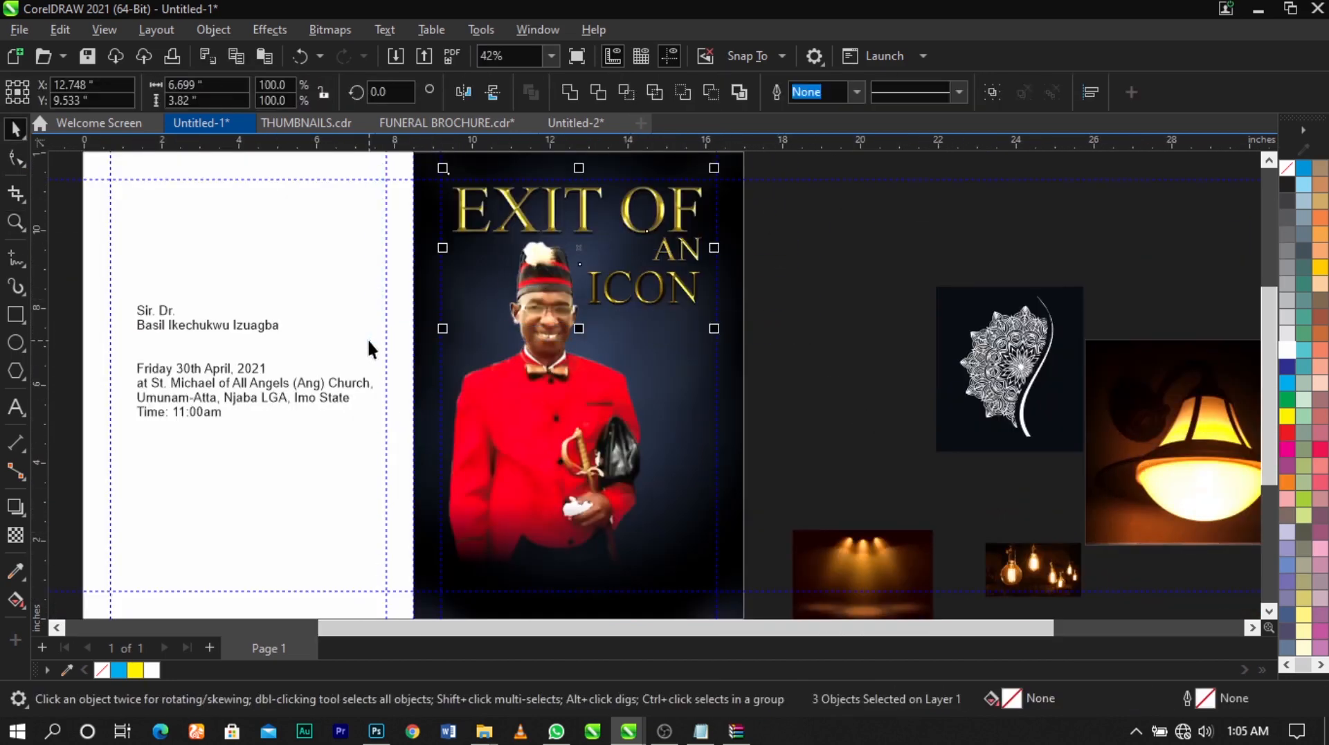
{"action": "left_click", "coordinate": [771, 321]}
Draw a five-pointed star about 0.64 by 0.61 inches over the O of the golden ICON lettering
{"action": "scroll", "coordinate": [705, 308], "scroll_direction": "up", "scroll_amount": 2}
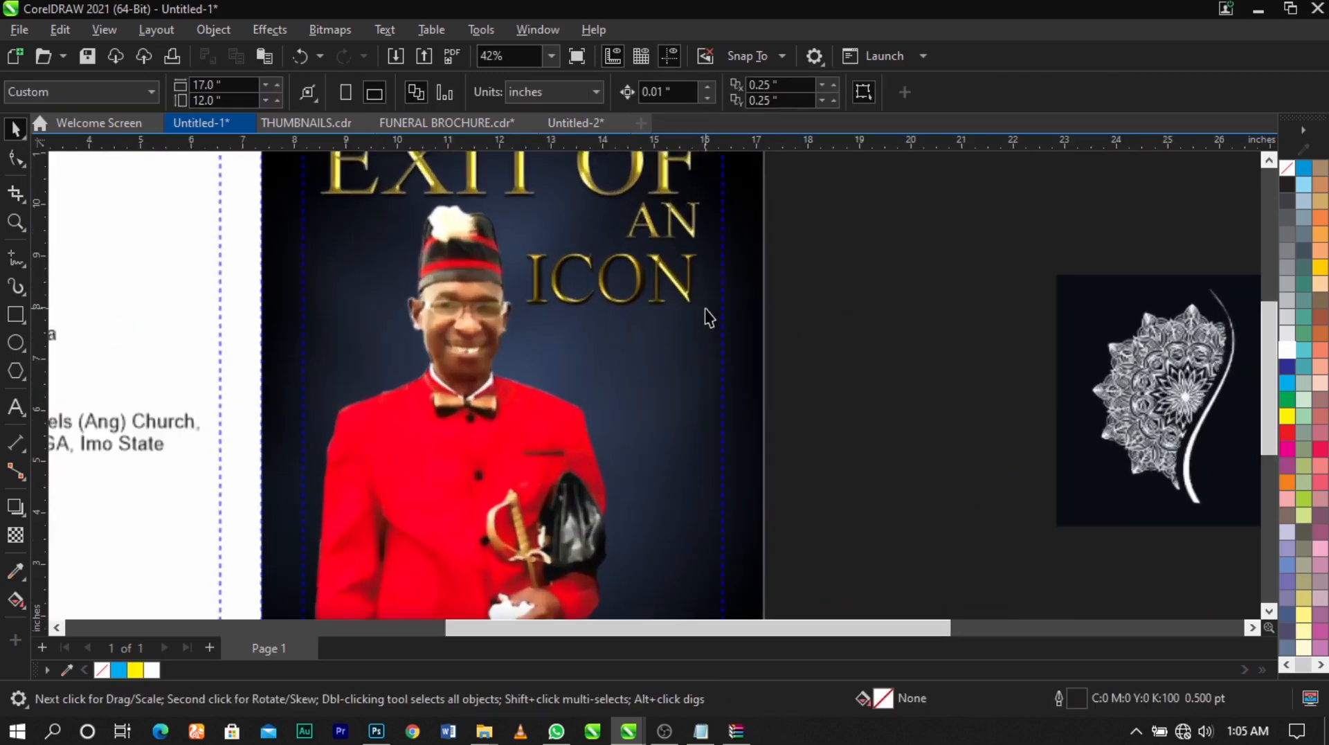
{"action": "left_click", "coordinate": [26, 380]}
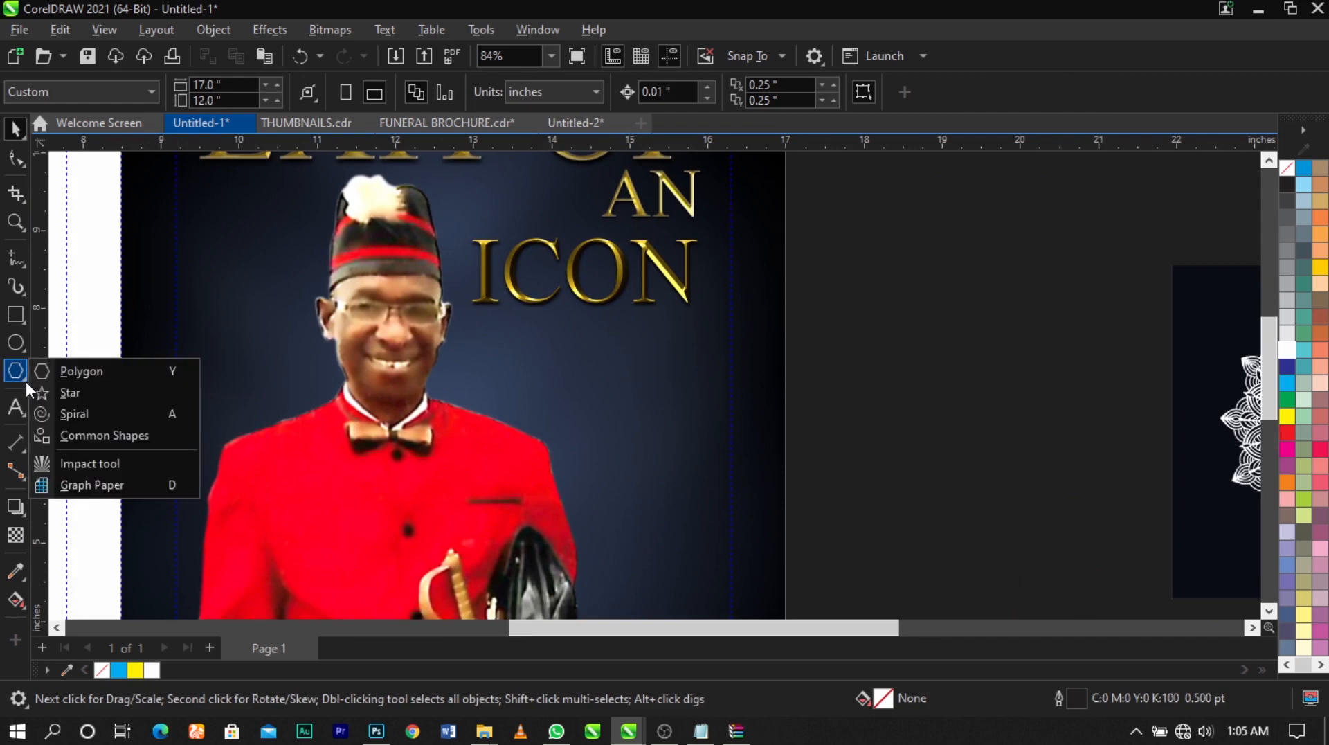
{"action": "left_click", "coordinate": [60, 392]}
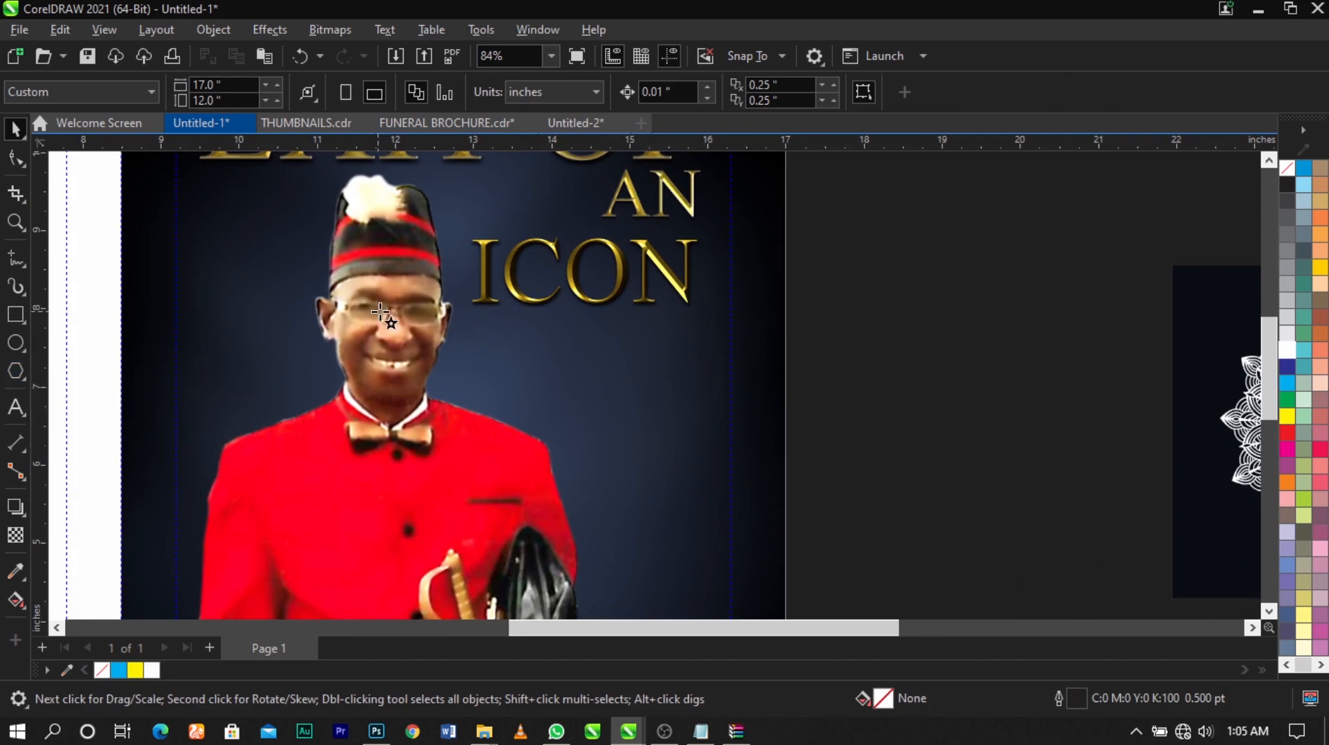
{"action": "scroll", "coordinate": [602, 276], "scroll_direction": "up", "scroll_amount": 5}
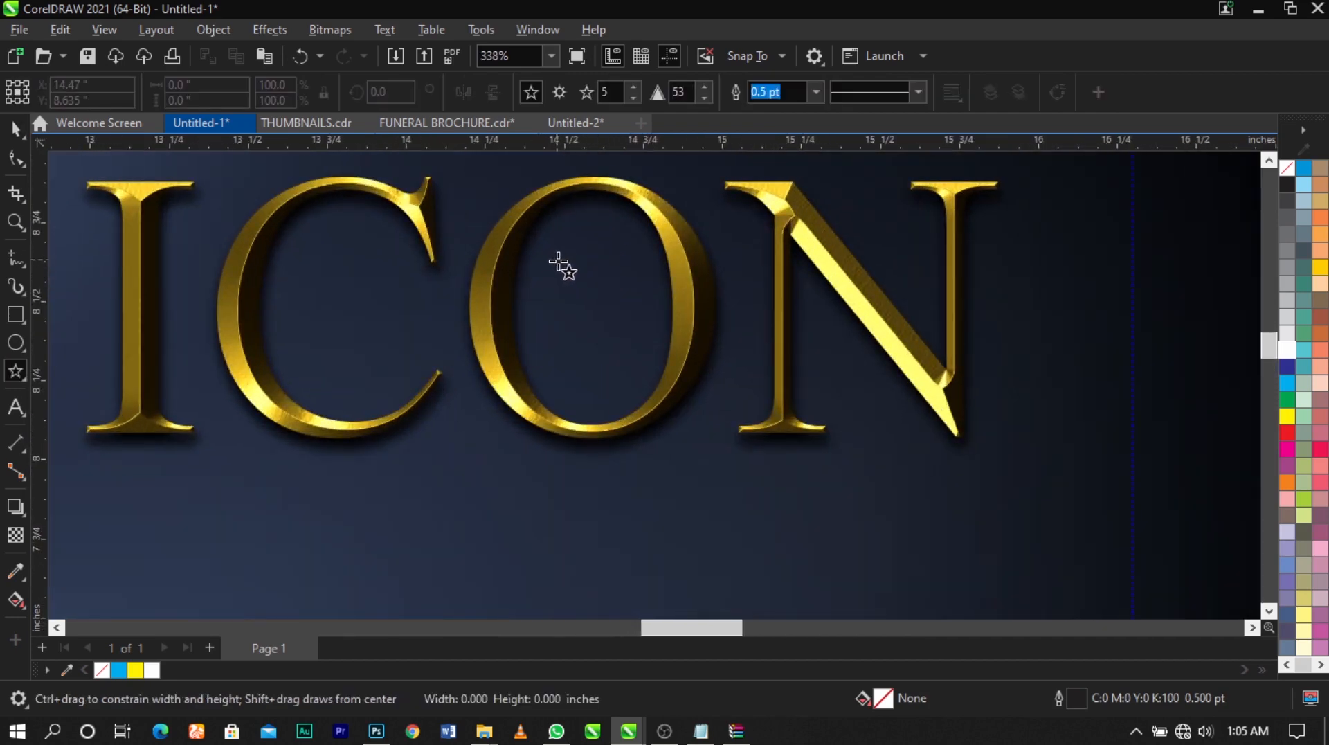
{"action": "left_click_drag", "start_coordinate": [555, 270], "coordinate": [640, 326]}
Shrink the star about its center to about 0.44 by 0.42 inches so it fits inside the O
{"action": "key", "text": "space"}
{"action": "scroll", "coordinate": [640, 326], "scroll_direction": "up", "scroll_amount": 1}
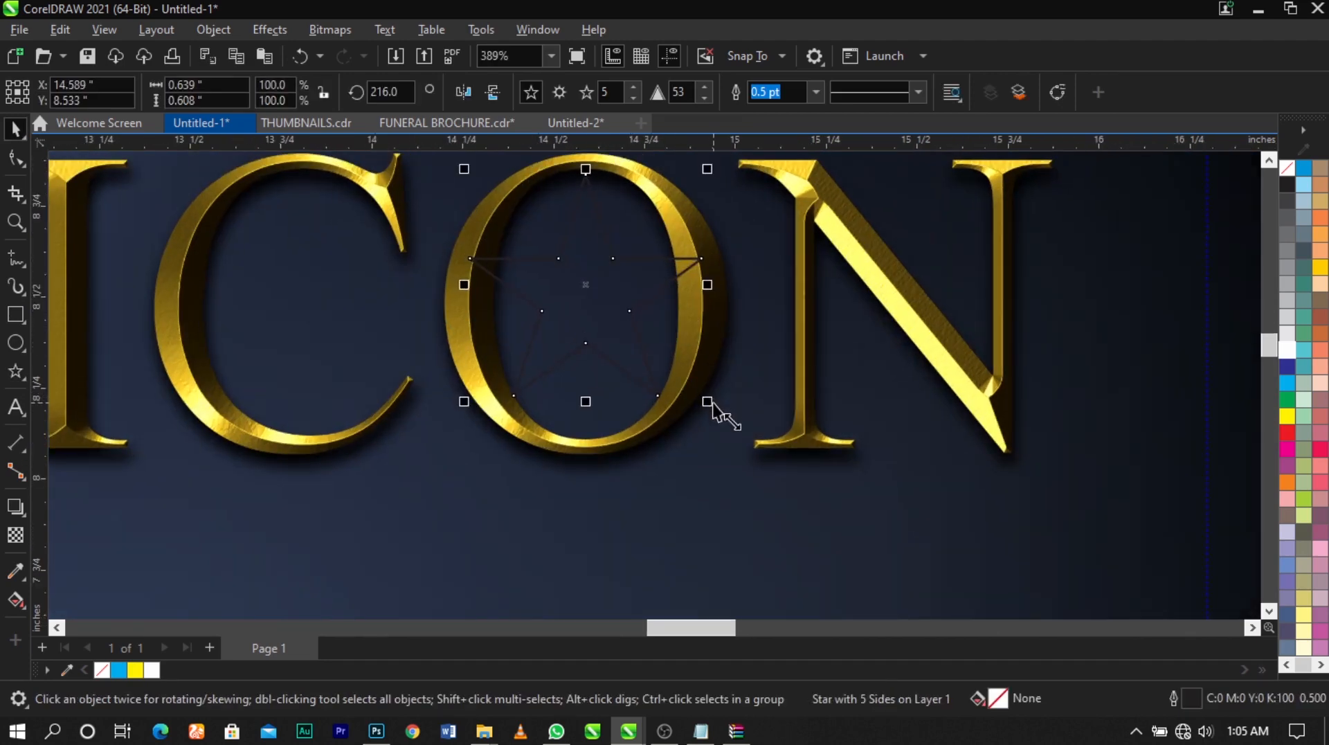
{"action": "left_click_drag", "start_coordinate": [706, 401], "coordinate": [669, 381]}
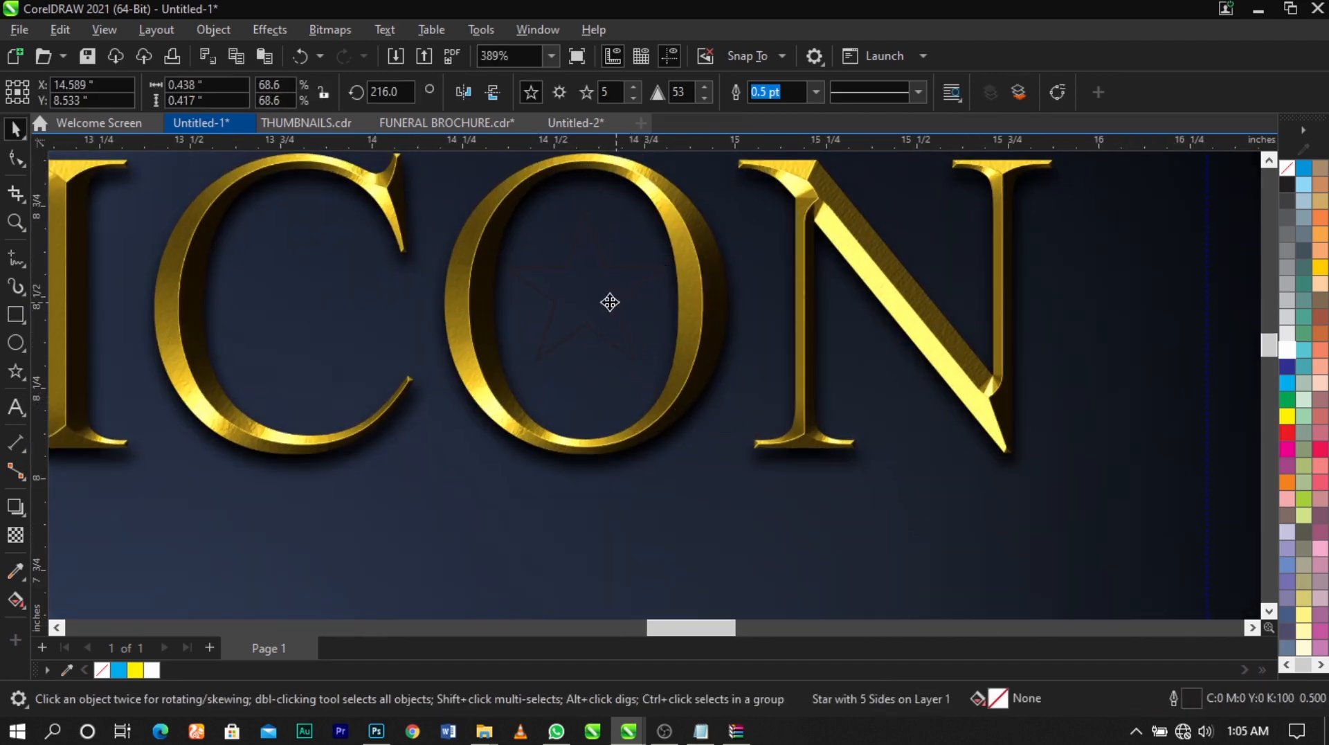
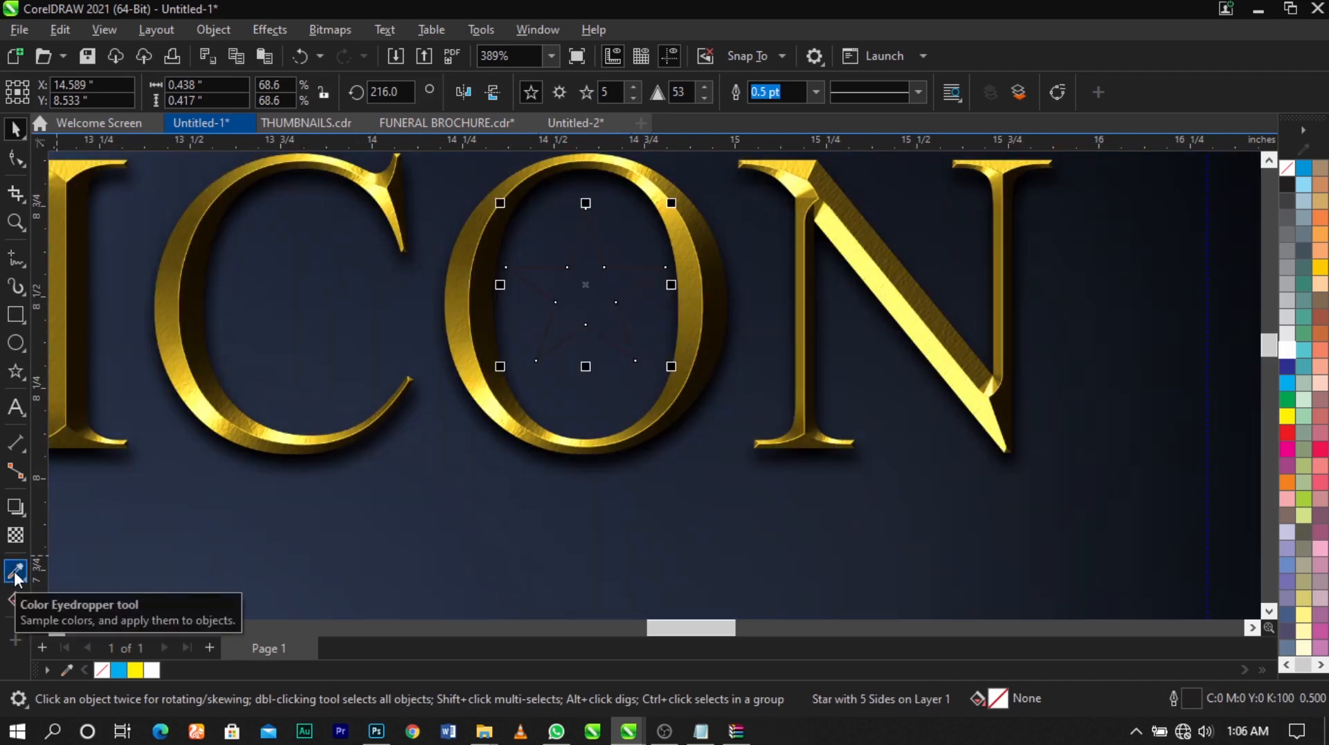
Fill the star inside the O with the gold #FFD633 sampled from the lettering and remove its outline
{"action": "left_click", "coordinate": [15, 575]}
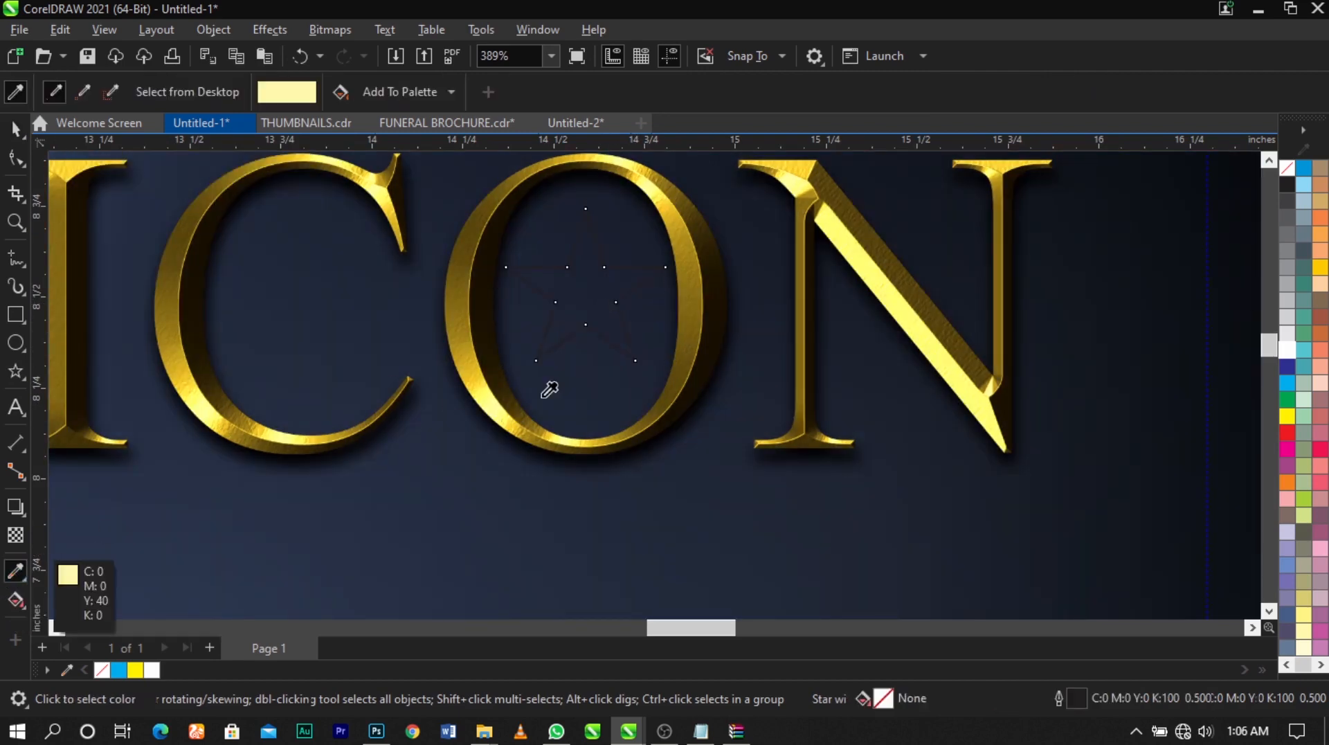
{"action": "left_click", "coordinate": [485, 378]}
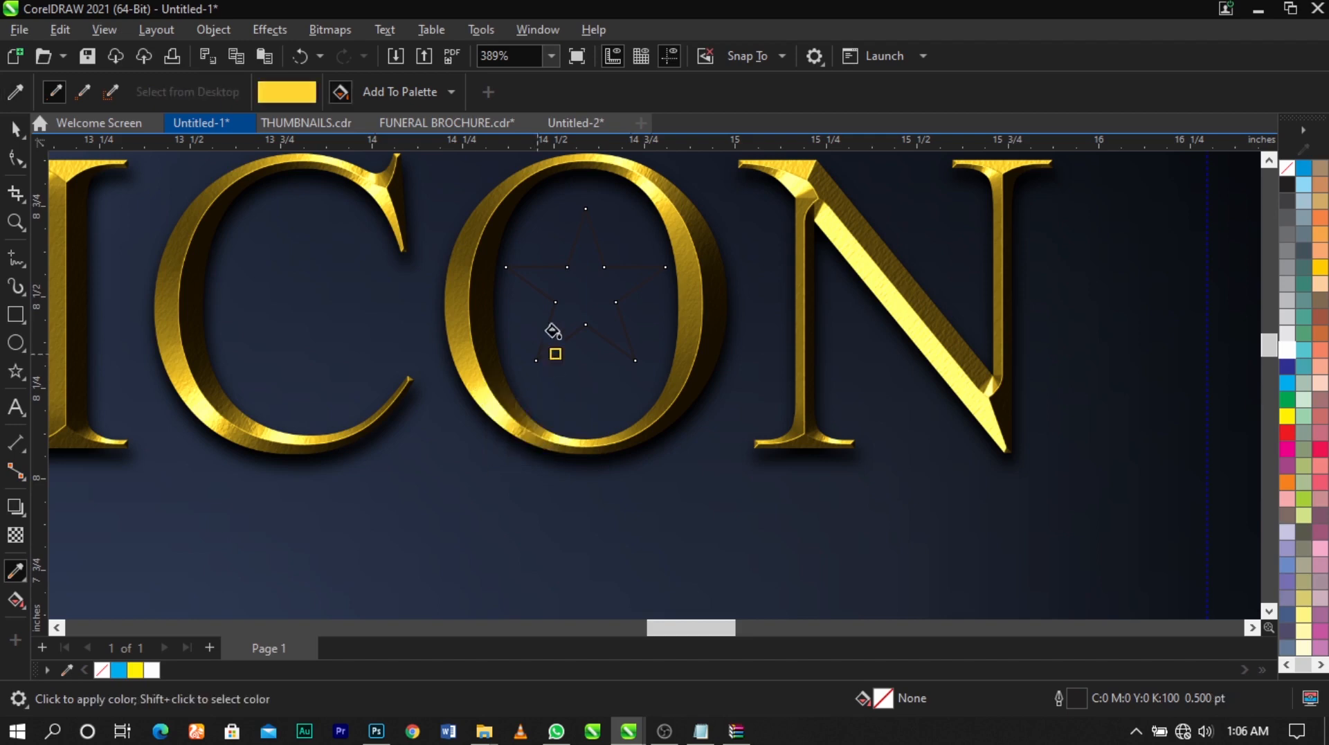
{"action": "left_click", "coordinate": [574, 305]}
{"action": "key", "text": "space"}
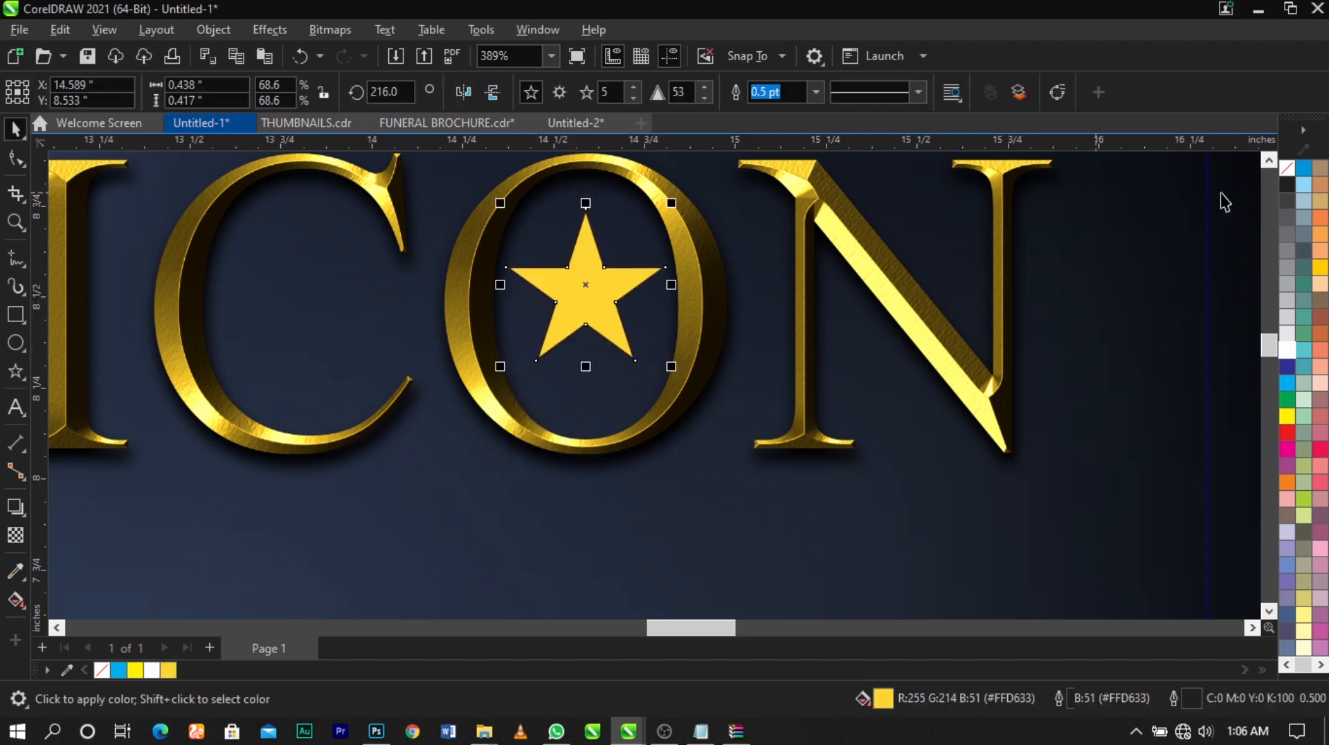
{"action": "scroll", "coordinate": [609, 298], "scroll_direction": "up", "scroll_amount": 4}
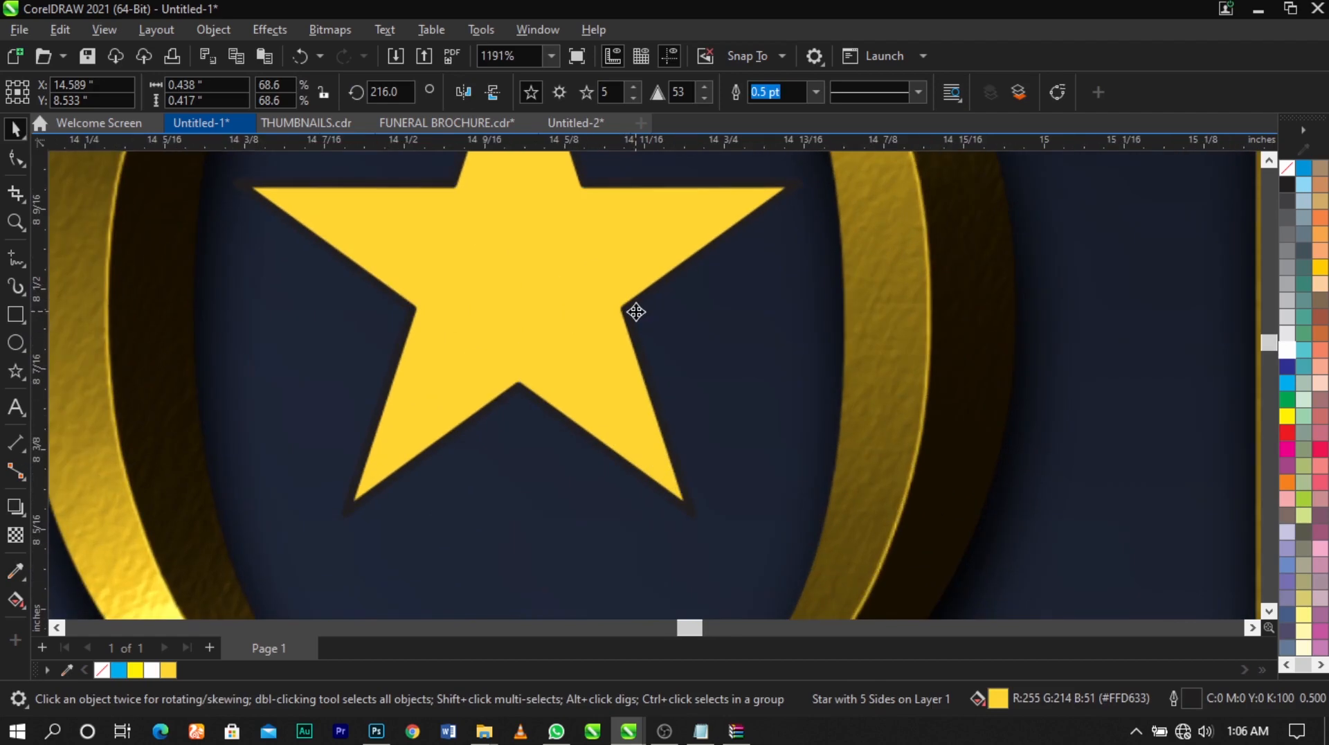
{"action": "right_click", "coordinate": [1281, 169]}
{"action": "left_click", "coordinate": [1264, 176]}
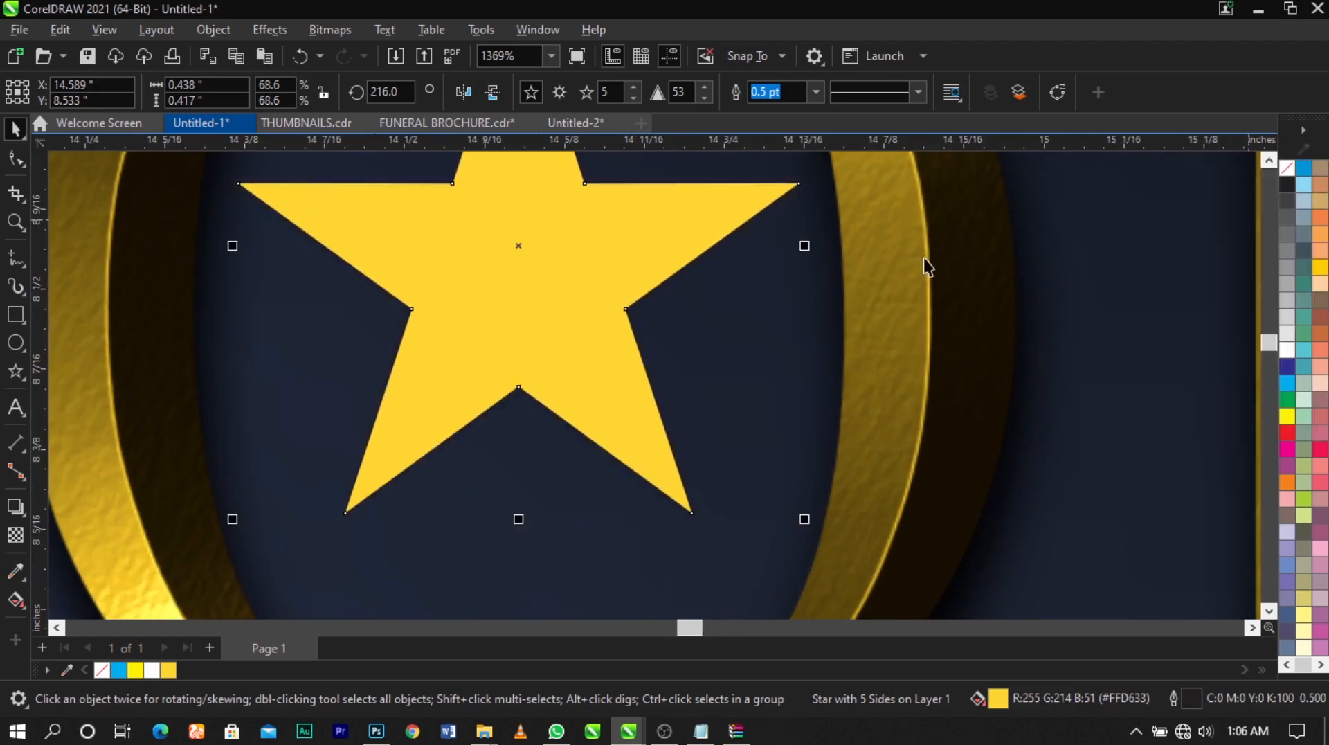
{"action": "scroll", "coordinate": [770, 291], "scroll_direction": "down", "scroll_amount": 2}
{"action": "scroll", "coordinate": [770, 290], "scroll_direction": "down", "scroll_amount": 8}
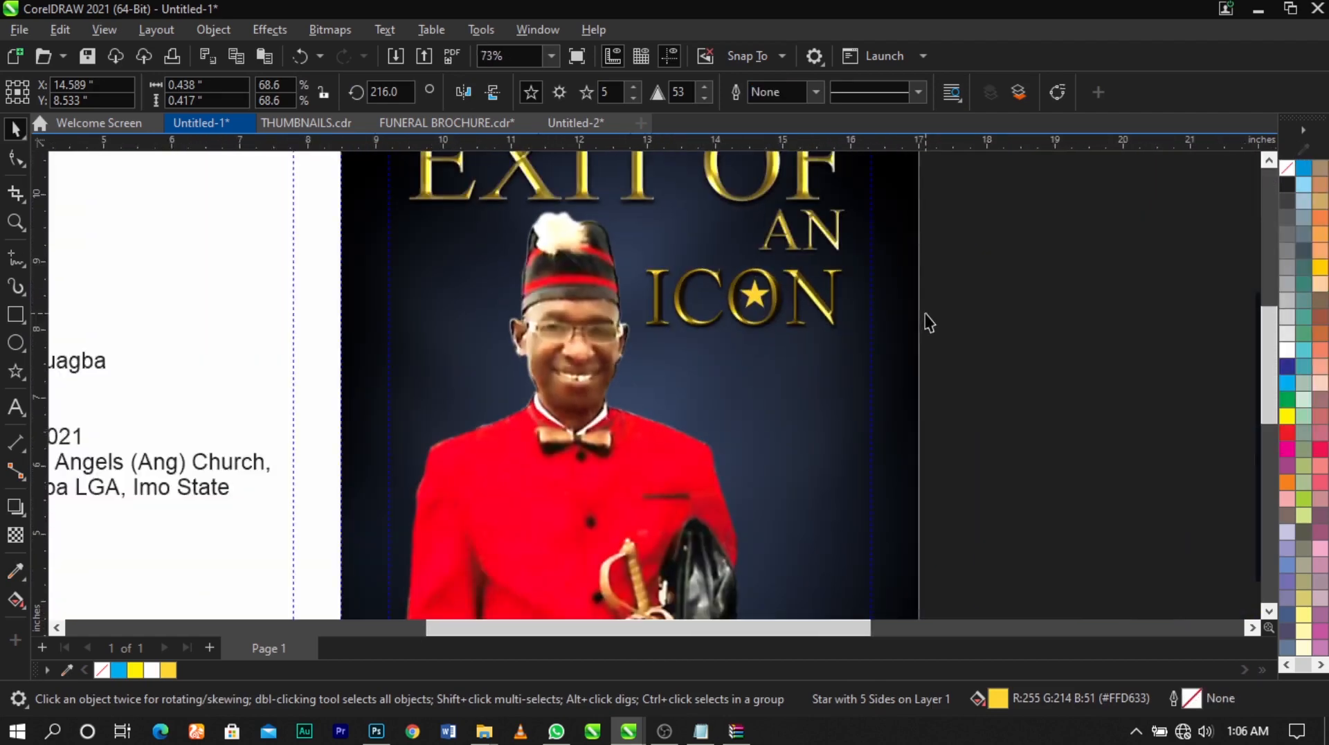
{"action": "key", "text": "Escape"}
Move the hanging light-bulbs image beside the cover's upper half and enlarge it to 138%, about 5.89 by 3.31 inches
{"action": "scroll", "coordinate": [758, 257], "scroll_direction": "down", "scroll_amount": 1}
{"action": "key", "text": "F2"}
{"action": "left_click_drag", "start_coordinate": [958, 161], "coordinate": [328, 449]}
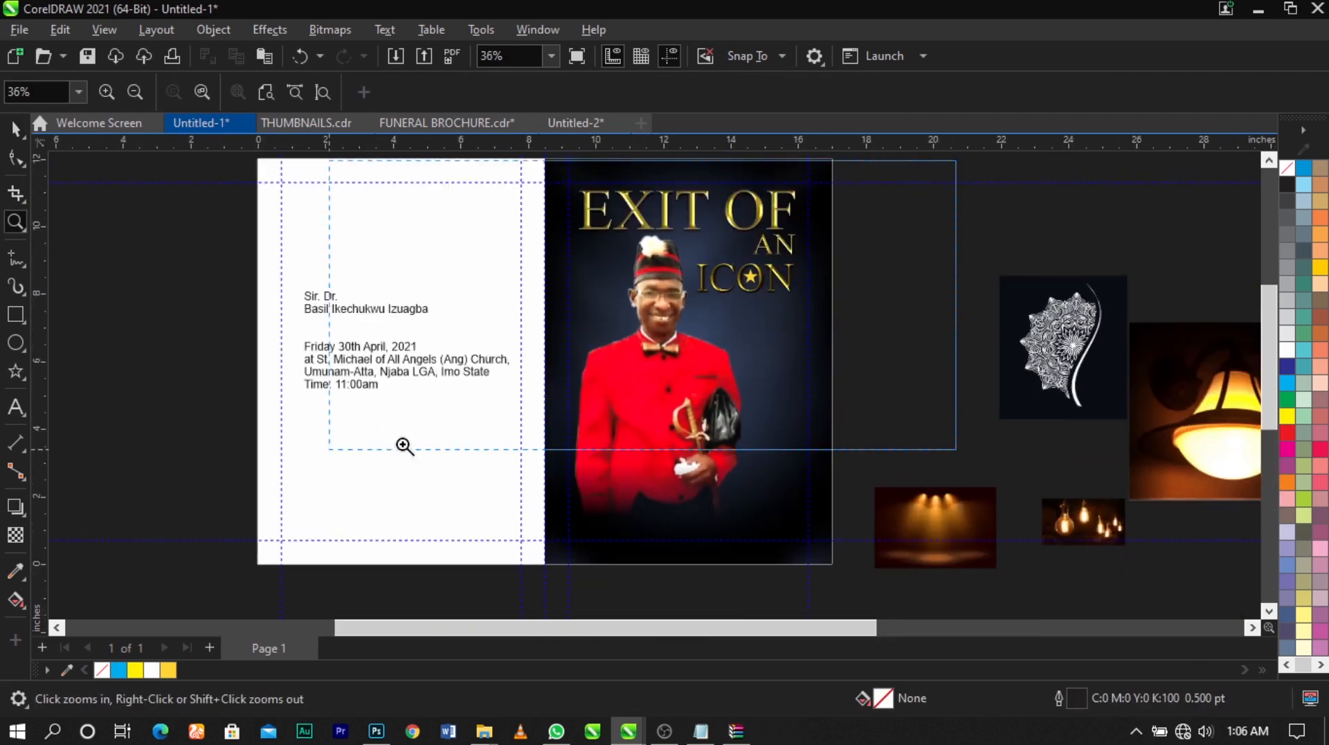
{"action": "scroll", "coordinate": [978, 356], "scroll_direction": "down", "scroll_amount": 3}
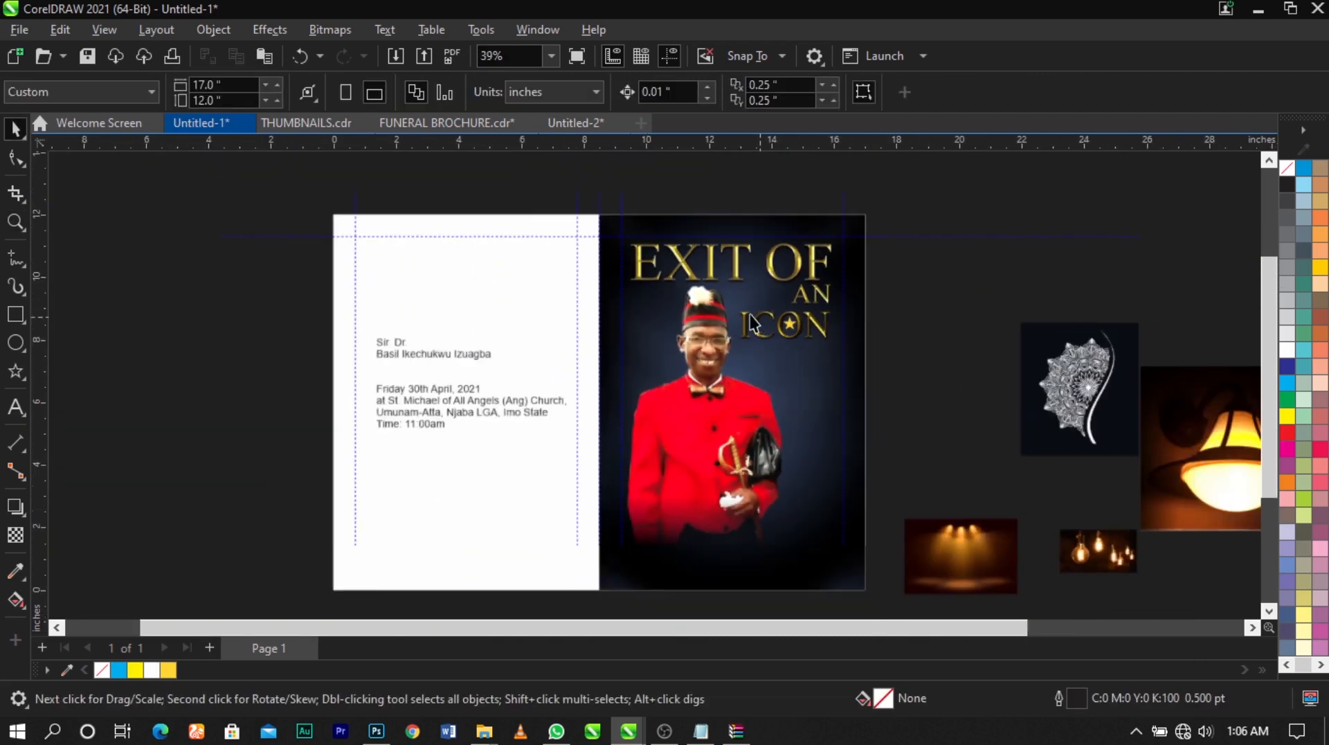
{"action": "key", "text": "F2"}
{"action": "left_click_drag", "start_coordinate": [524, 210], "coordinate": [1009, 565]}
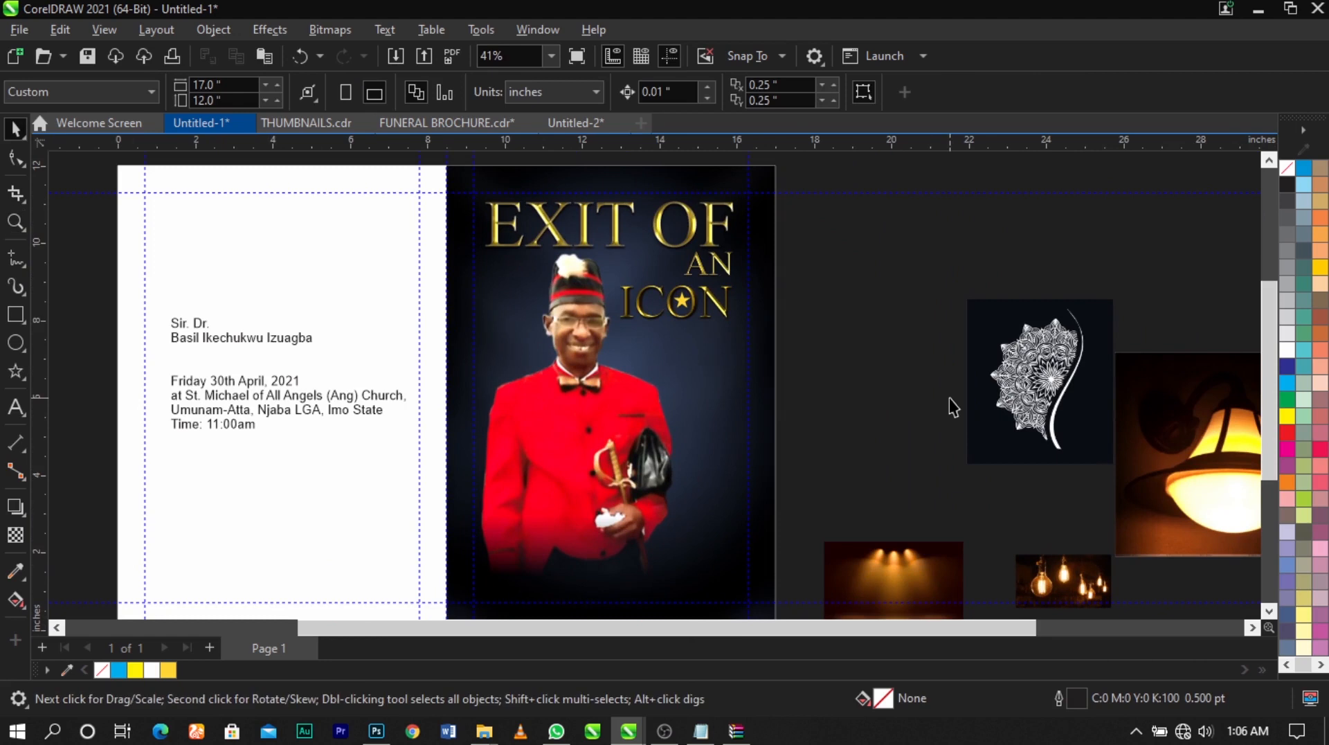
{"action": "left_click_drag", "start_coordinate": [1068, 593], "coordinate": [863, 338]}
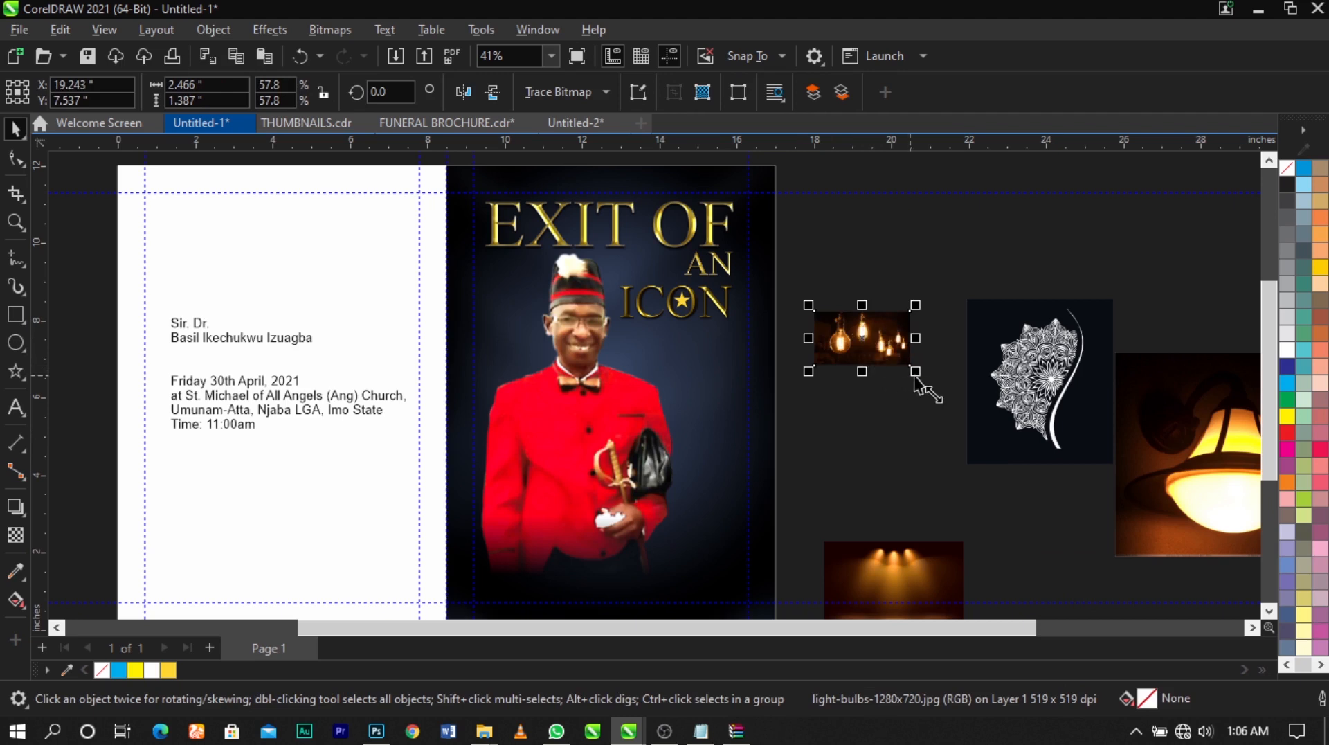
{"action": "mouse_move", "coordinate": [916, 372]}
{"action": "left_mouse_down"}
{"action": "mouse_move", "coordinate": [982, 430]}
{"action": "mouse_move", "coordinate": [910, 382]}
{"action": "left_mouse_up"}
{"action": "right_click", "coordinate": [863, 365]}
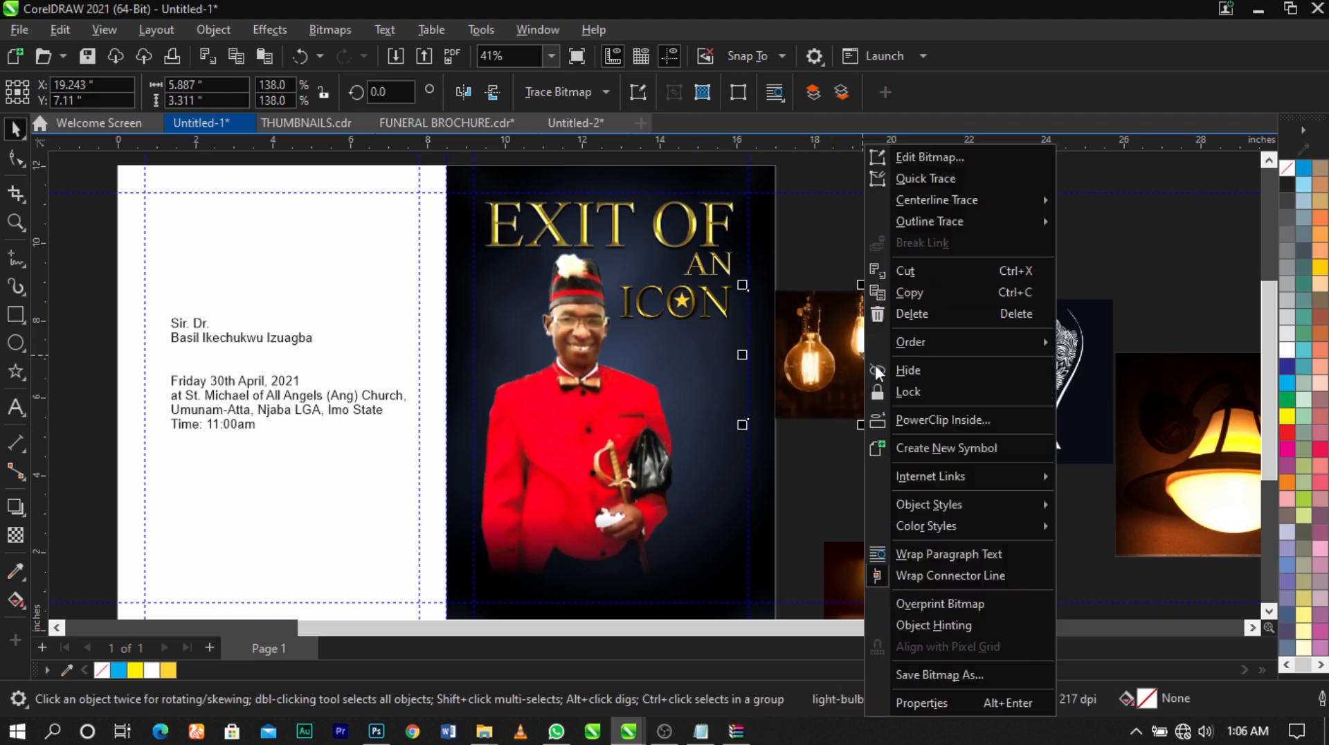
{"action": "left_click", "coordinate": [911, 417]}
{"action": "left_click", "coordinate": [656, 381]}
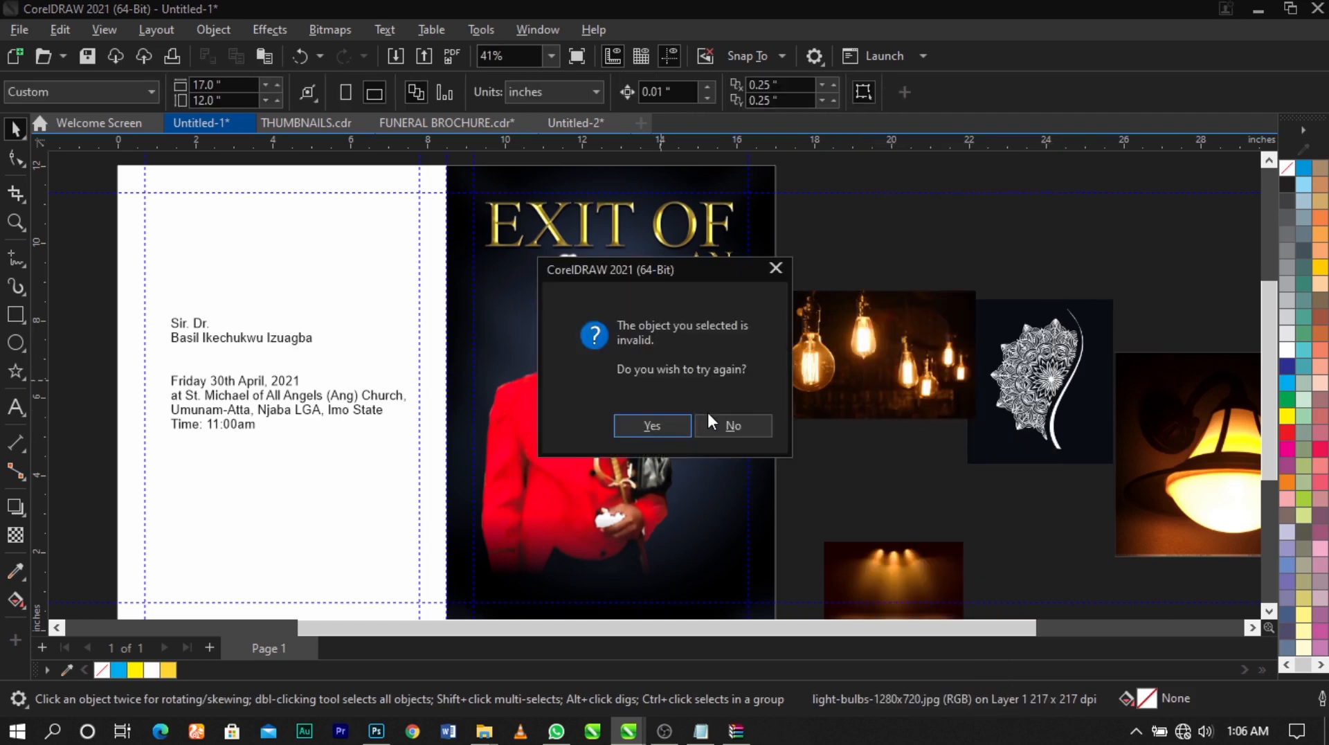
{"action": "left_click", "coordinate": [732, 426]}
PowerClip the light-bulbs image inside the navy front cover background rectangle
{"action": "right_click", "coordinate": [886, 366]}
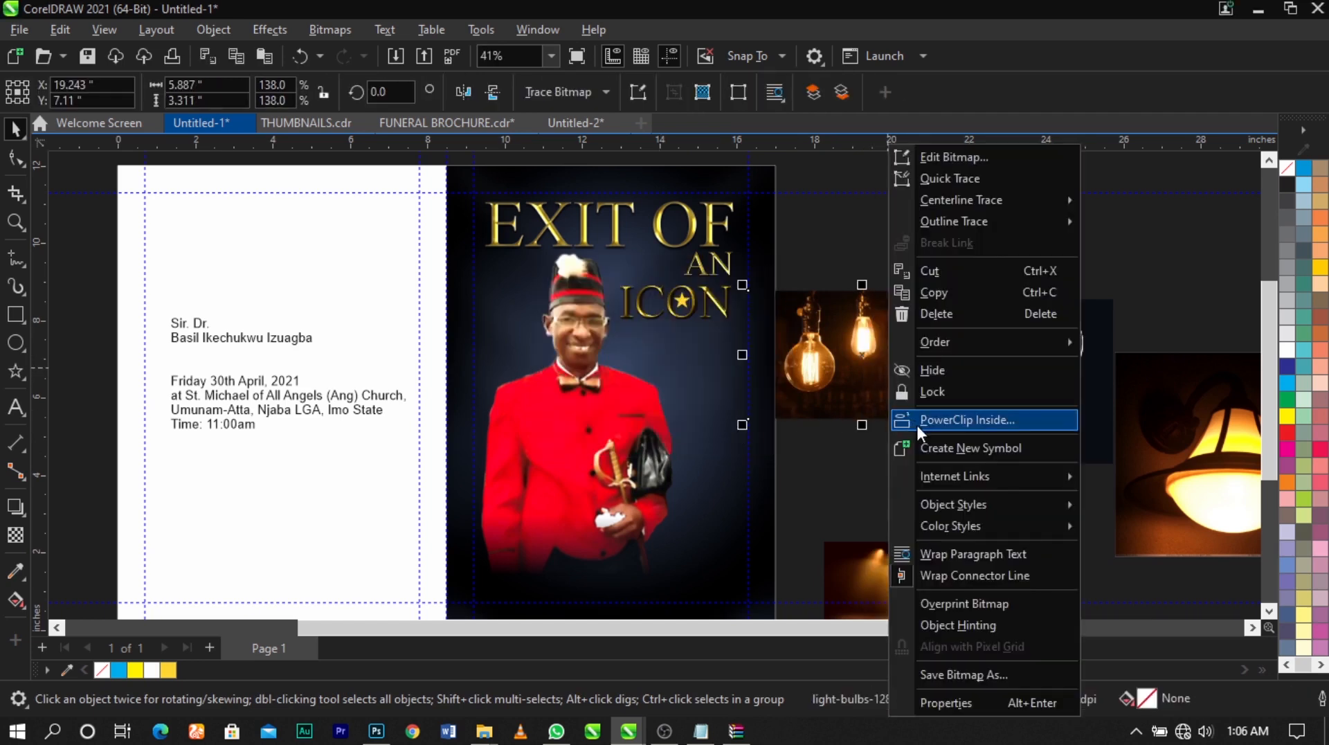
{"action": "left_click", "coordinate": [915, 422]}
{"action": "left_click", "coordinate": [757, 541]}
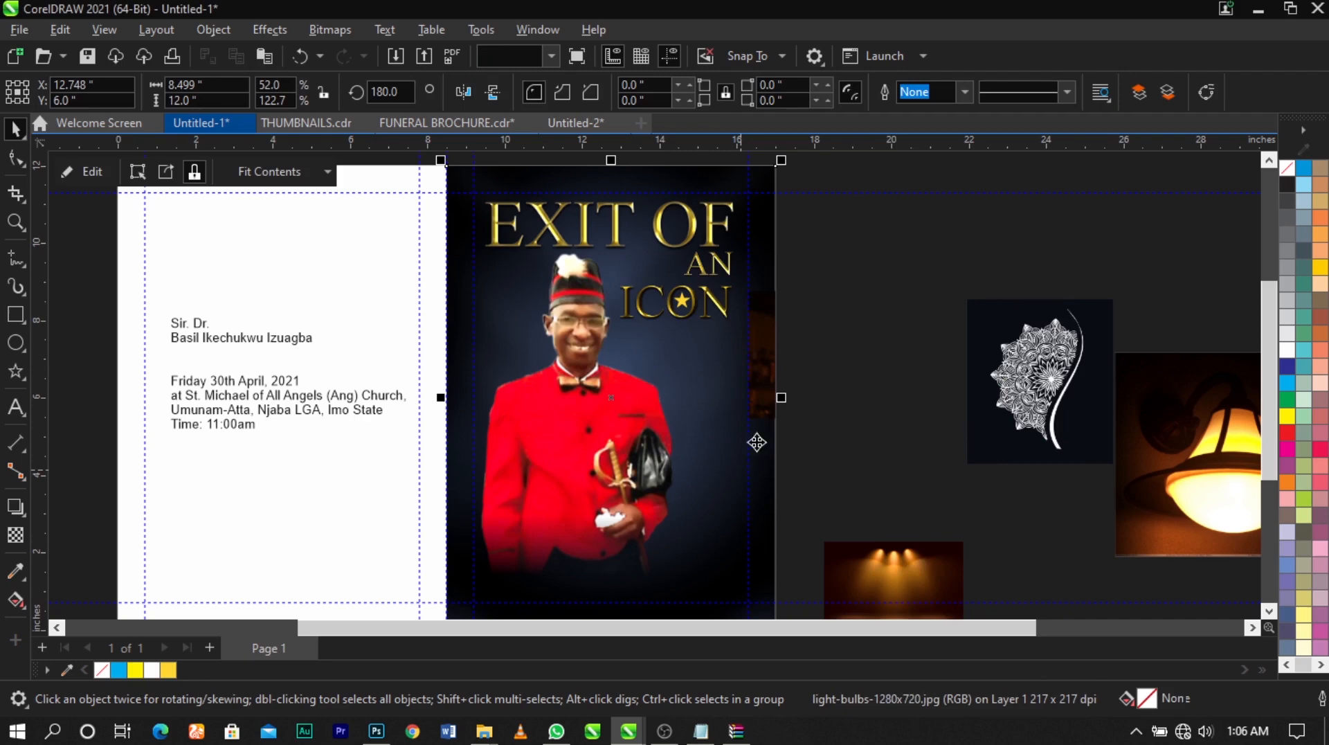
Edit the cover's PowerClip contents, moving the light-bulbs image over the cover and enlarging it to about 8.39 by 4.72 inches
{"action": "right_click", "coordinate": [762, 392]}
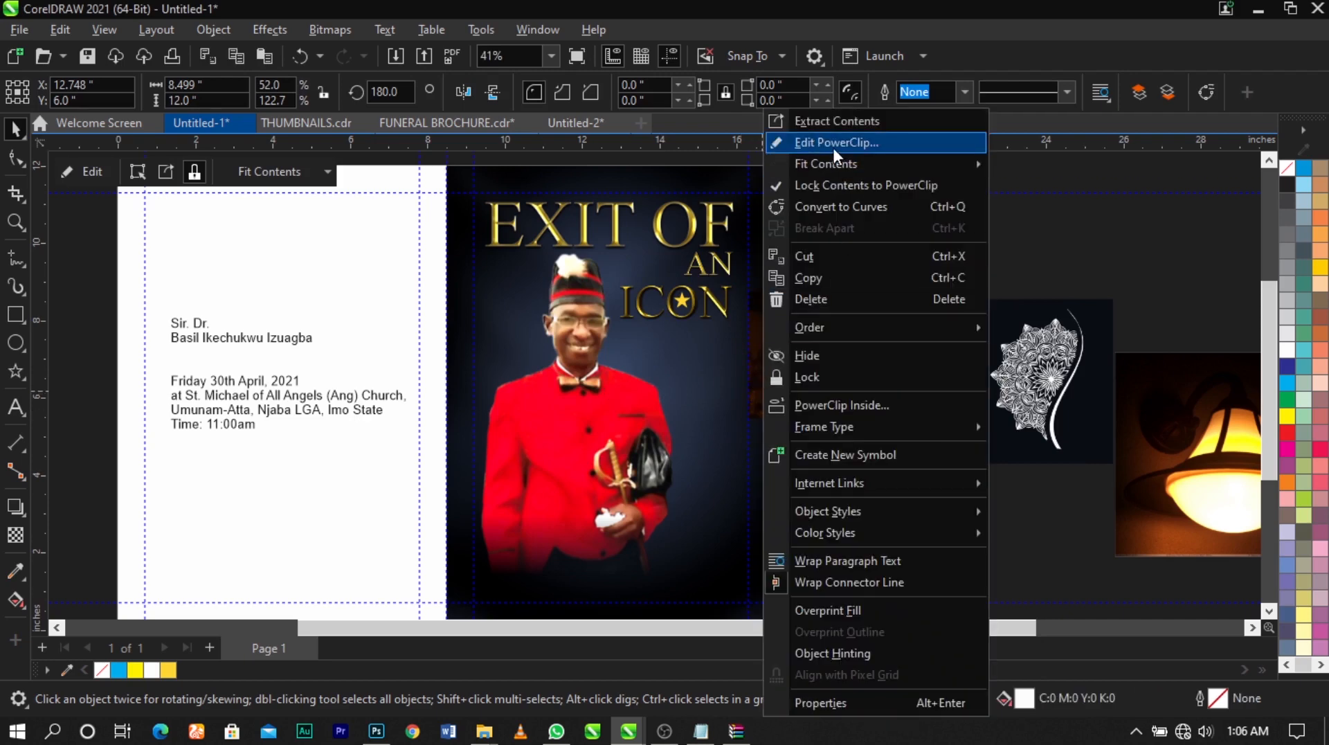
{"action": "left_click", "coordinate": [832, 144]}
{"action": "left_click_drag", "start_coordinate": [899, 370], "coordinate": [650, 358]}
{"action": "left_click_drag", "start_coordinate": [732, 414], "coordinate": [680, 368]}
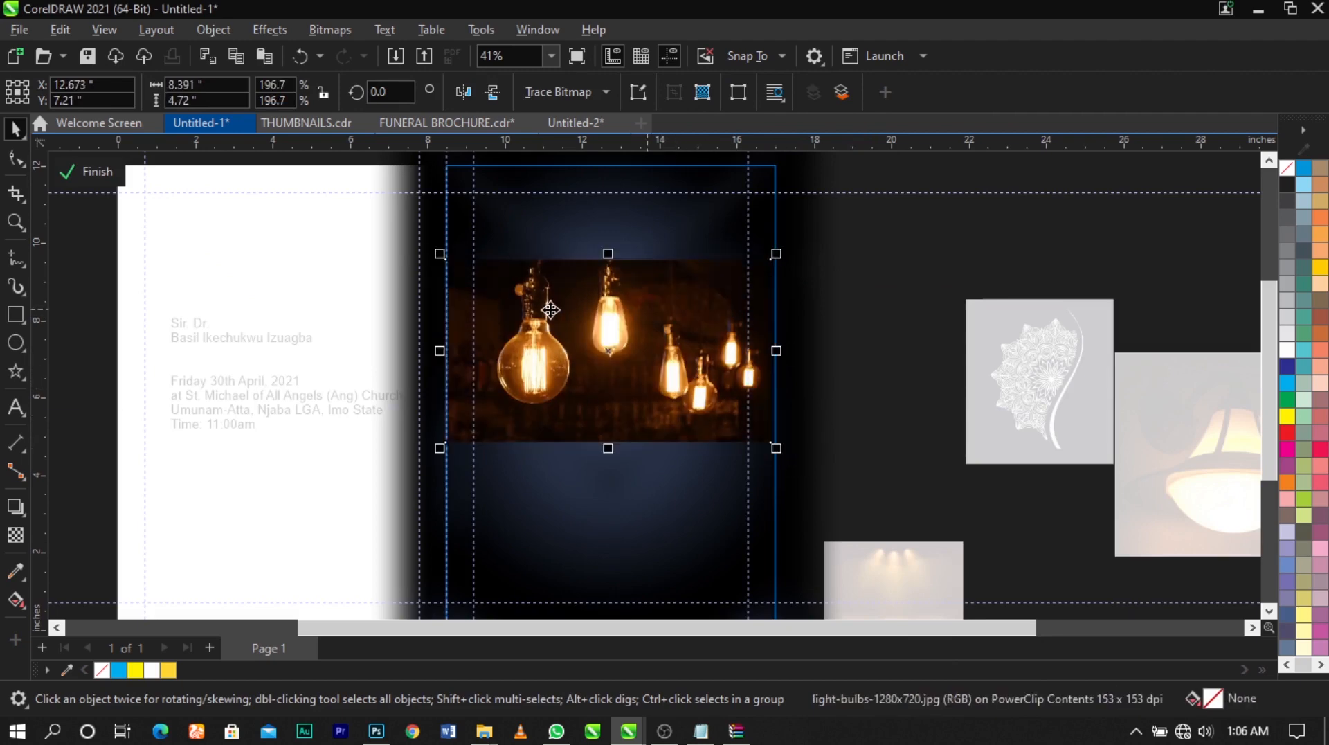
Fade the light-bulbs image's left edge with a fountain transparency and convert it to a 300 dpi RGB Color (24-bit) bitmap with transparent background
{"action": "scroll", "coordinate": [550, 309], "scroll_direction": "up", "scroll_amount": 1}
{"action": "left_click", "coordinate": [14, 538]}
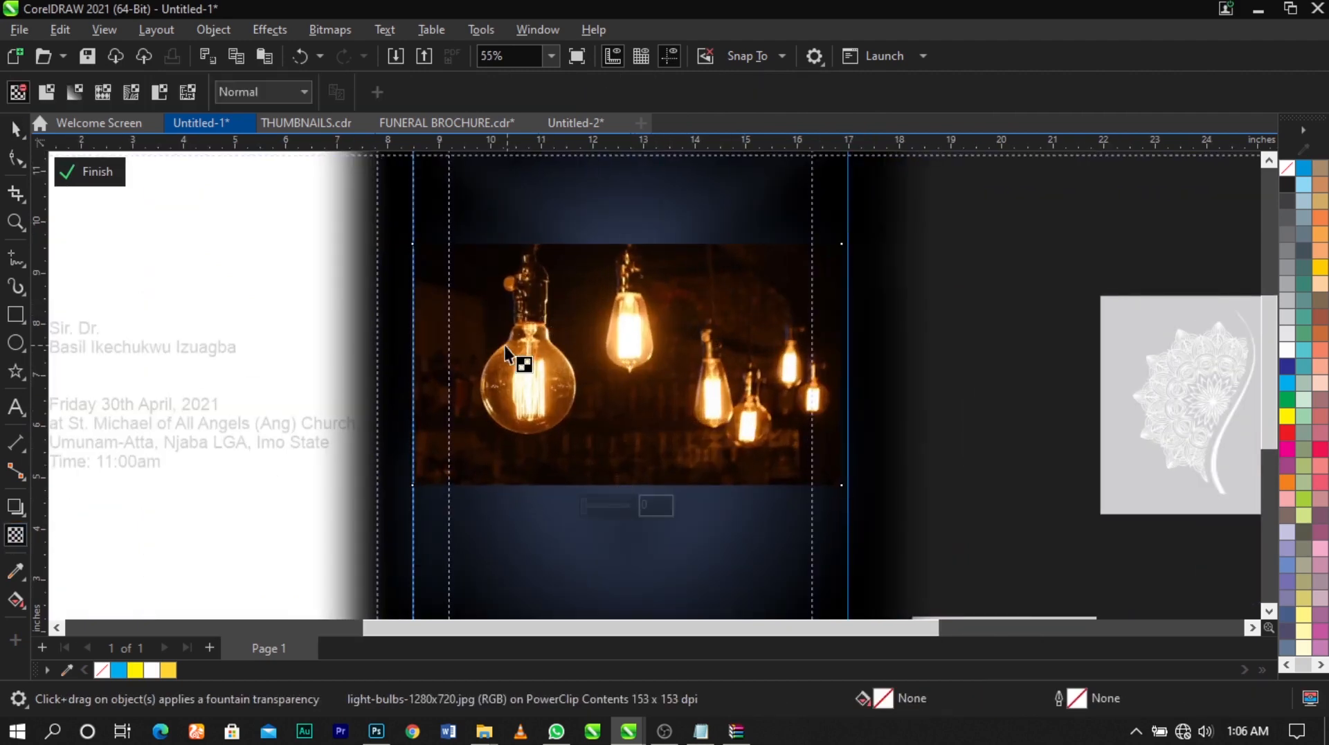
{"action": "left_click_drag", "start_coordinate": [498, 344], "coordinate": [421, 344]}
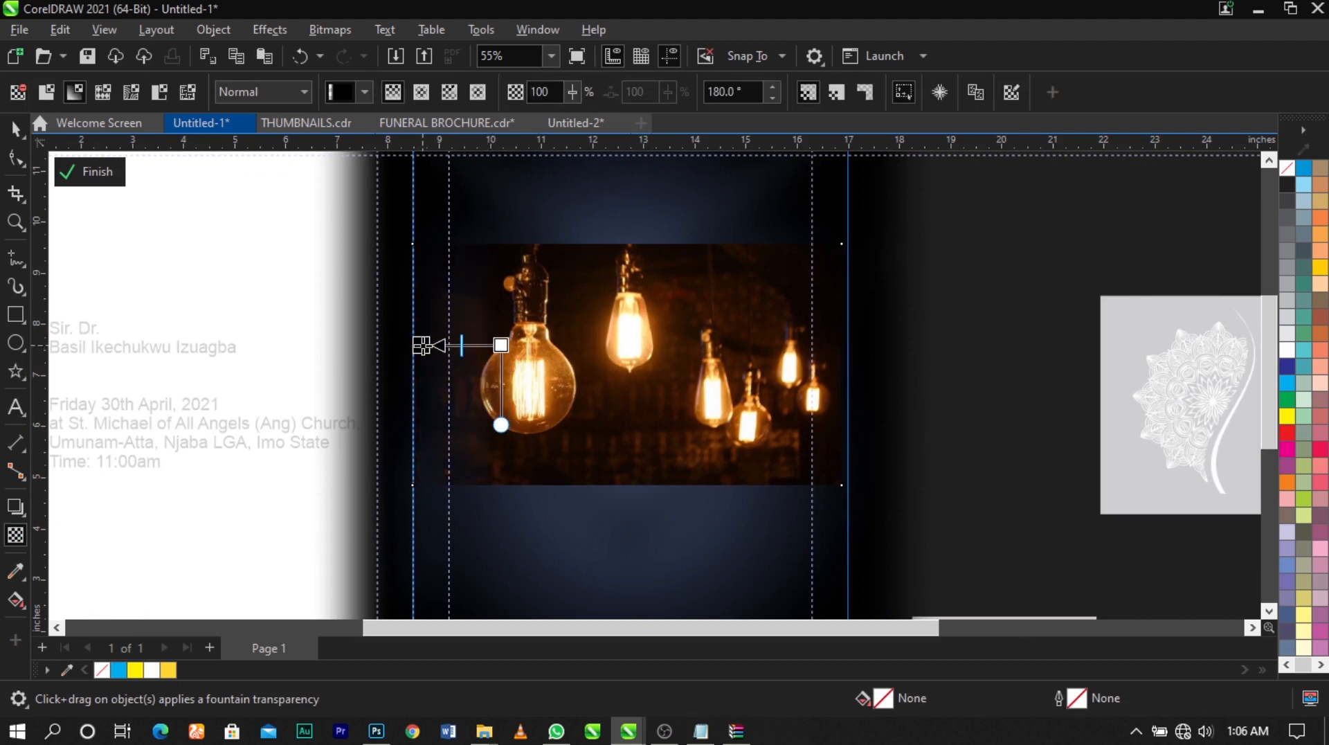
{"action": "left_click", "coordinate": [334, 28]}
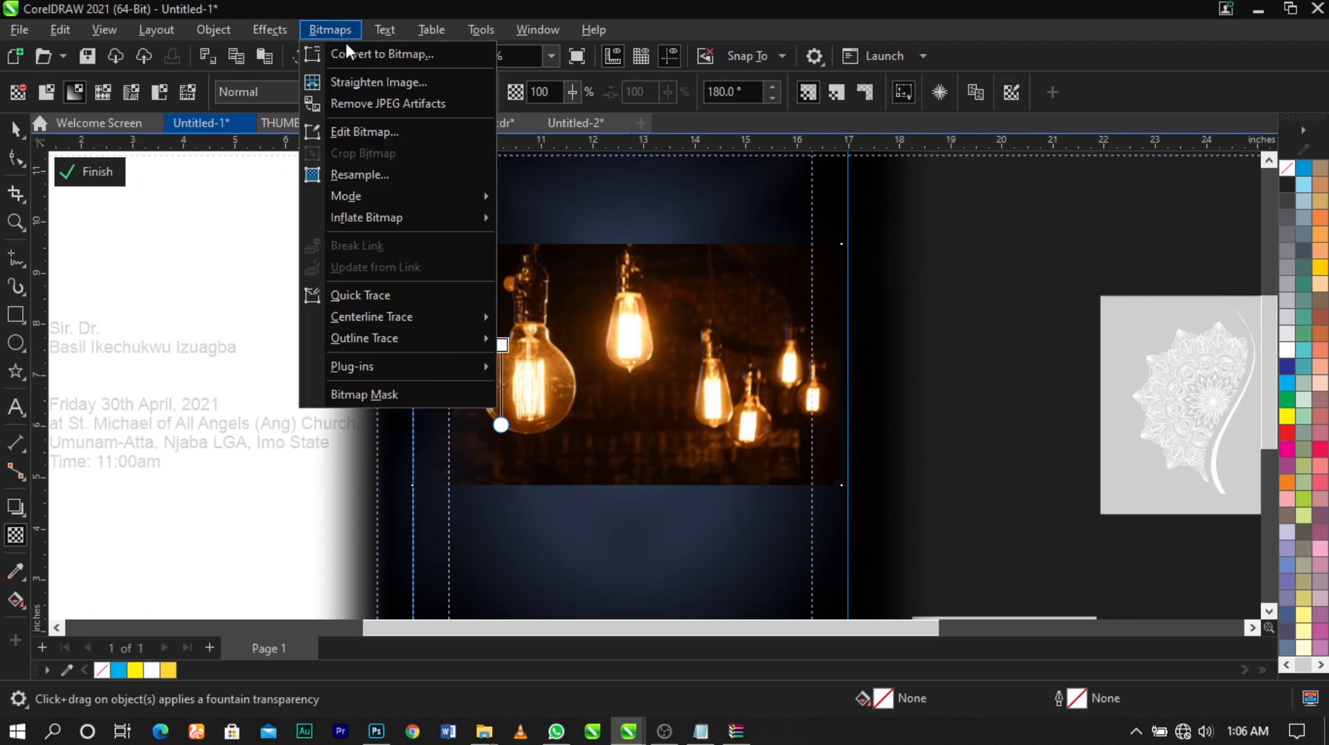
{"action": "left_click", "coordinate": [349, 48]}
{"action": "left_click", "coordinate": [659, 308]}
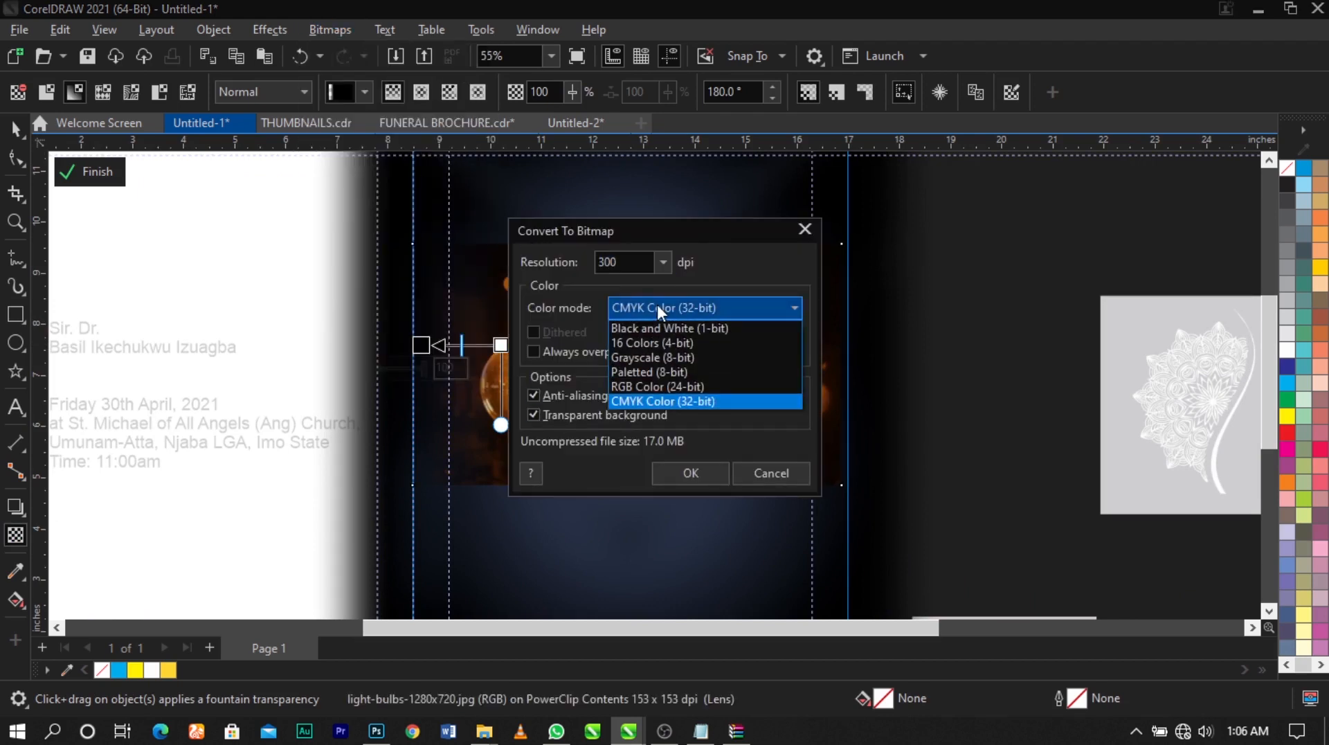
{"action": "left_click", "coordinate": [672, 384]}
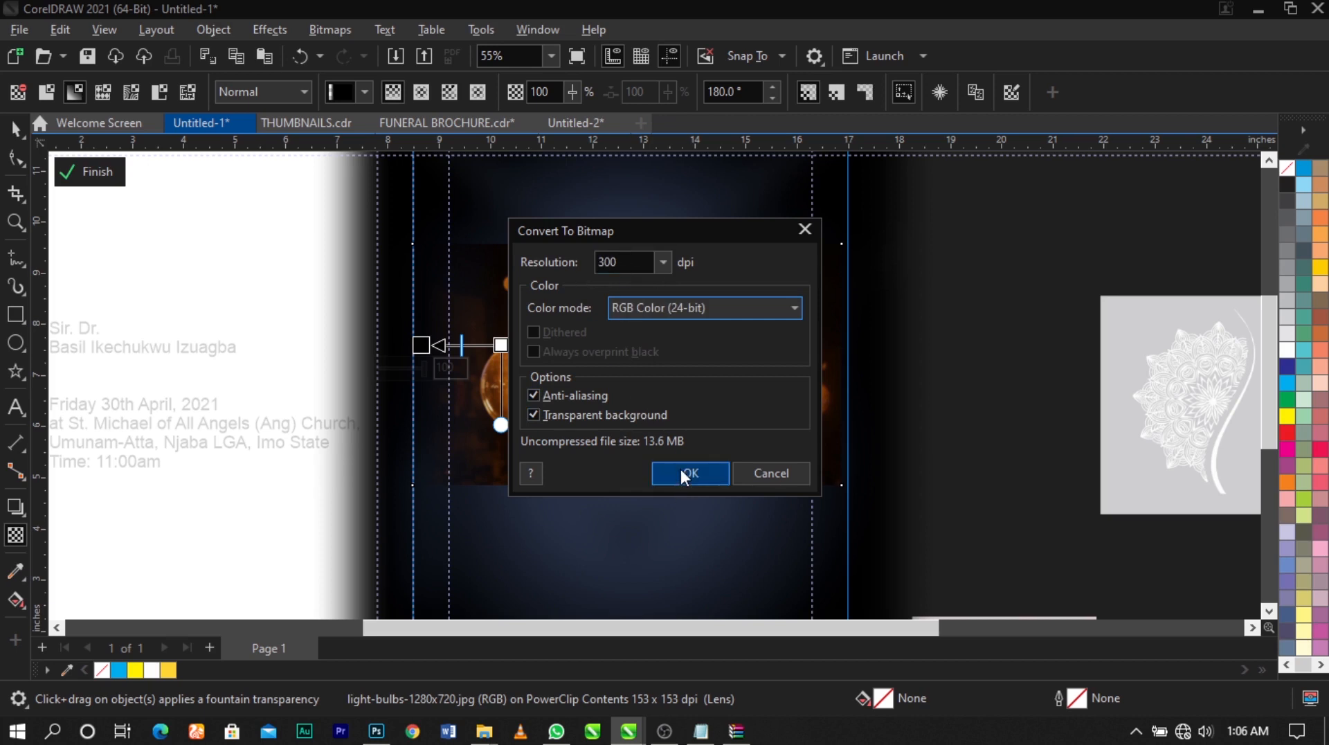
{"action": "left_click", "coordinate": [679, 468]}
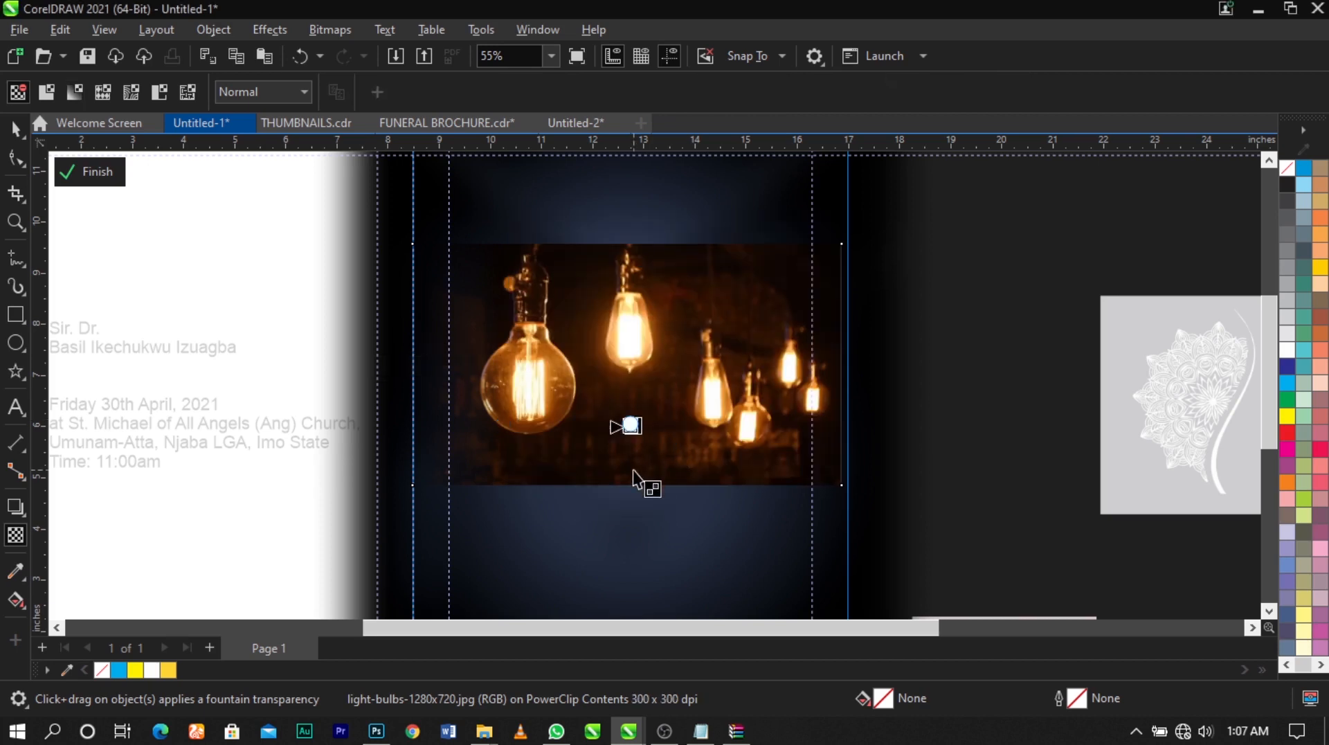
Fade the bottom edge of the light-bulbs image with a downward fountain transparency and convert the result to a bitmap
{"action": "left_click_drag", "start_coordinate": [633, 475], "coordinate": [632, 486]}
{"action": "scroll", "coordinate": [637, 485], "scroll_direction": "up", "scroll_amount": 2}
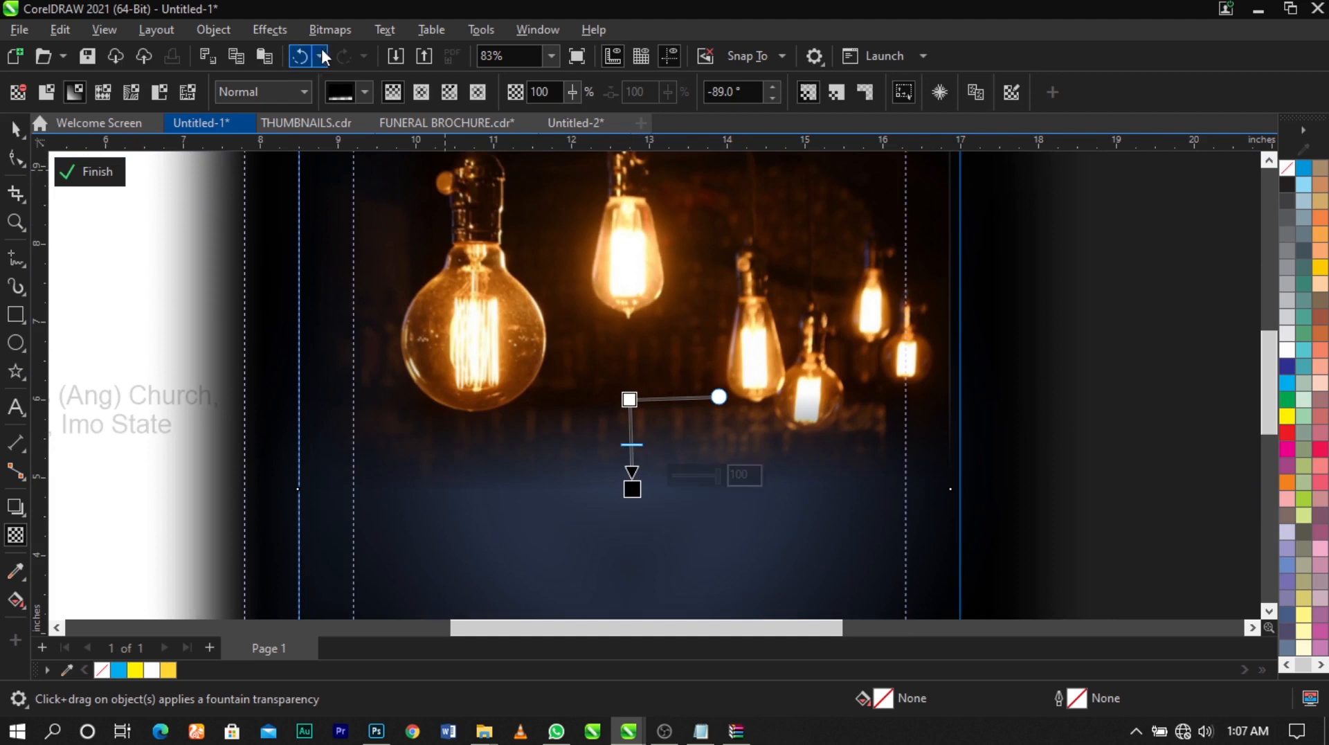
{"action": "left_click", "coordinate": [330, 29]}
{"action": "left_click", "coordinate": [380, 51]}
{"action": "left_click", "coordinate": [702, 460]}
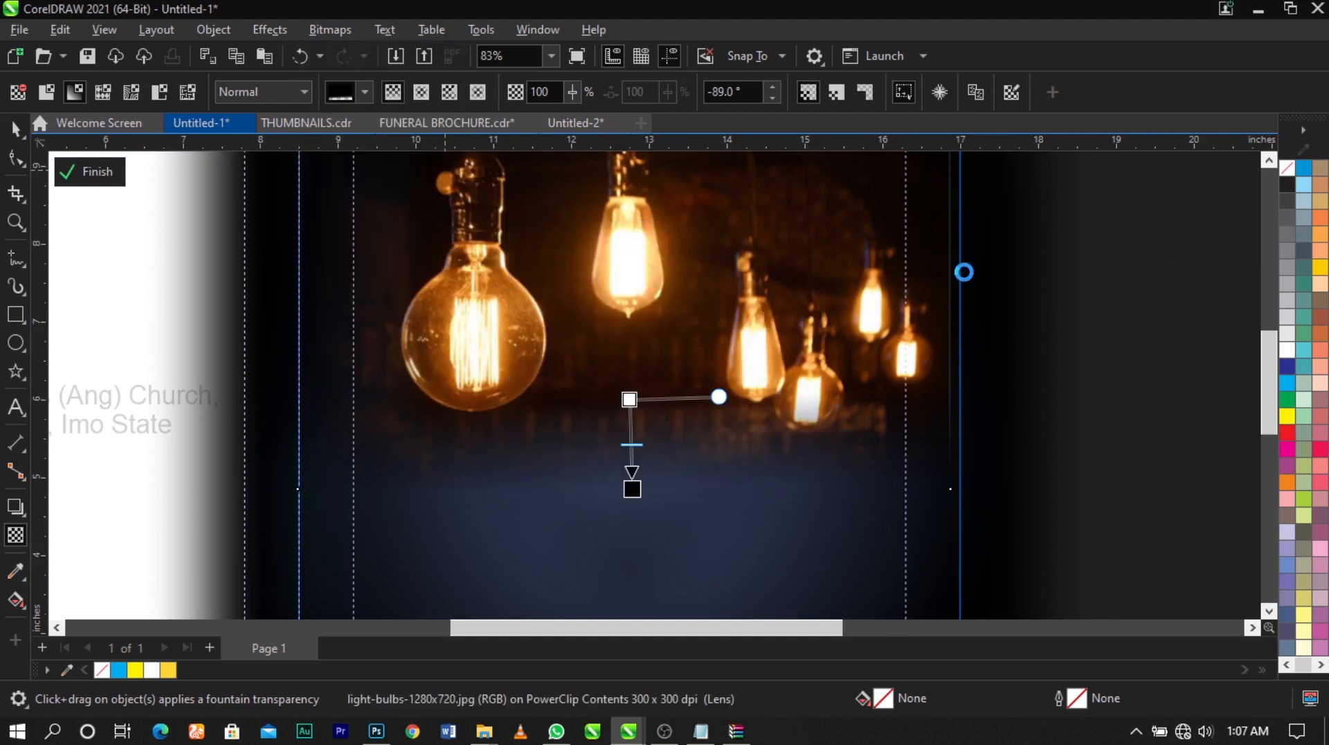
Fade the right edge of the light-bulbs image with a fountain transparency and convert it to a 300 dpi RGB bitmap
{"action": "left_click_drag", "start_coordinate": [876, 277], "coordinate": [933, 274]}
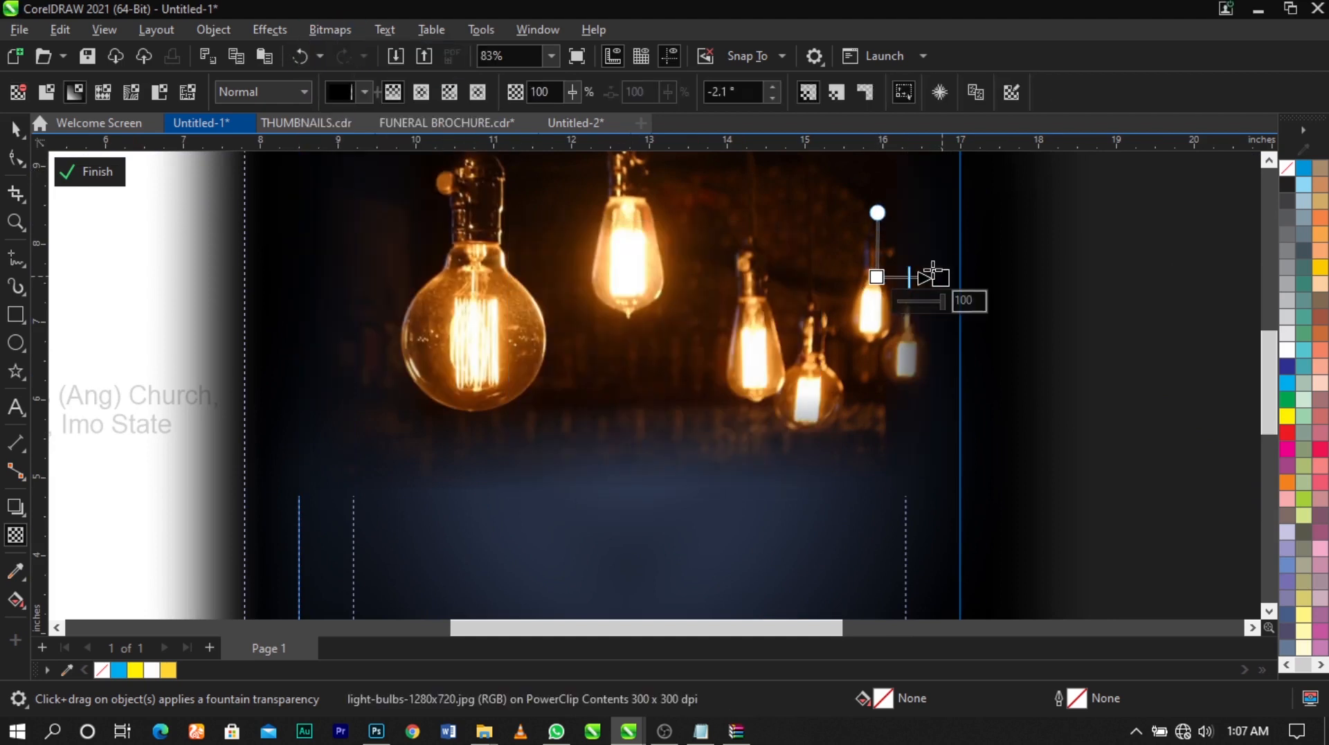
{"action": "left_click", "coordinate": [330, 29]}
{"action": "left_click", "coordinate": [380, 52]}
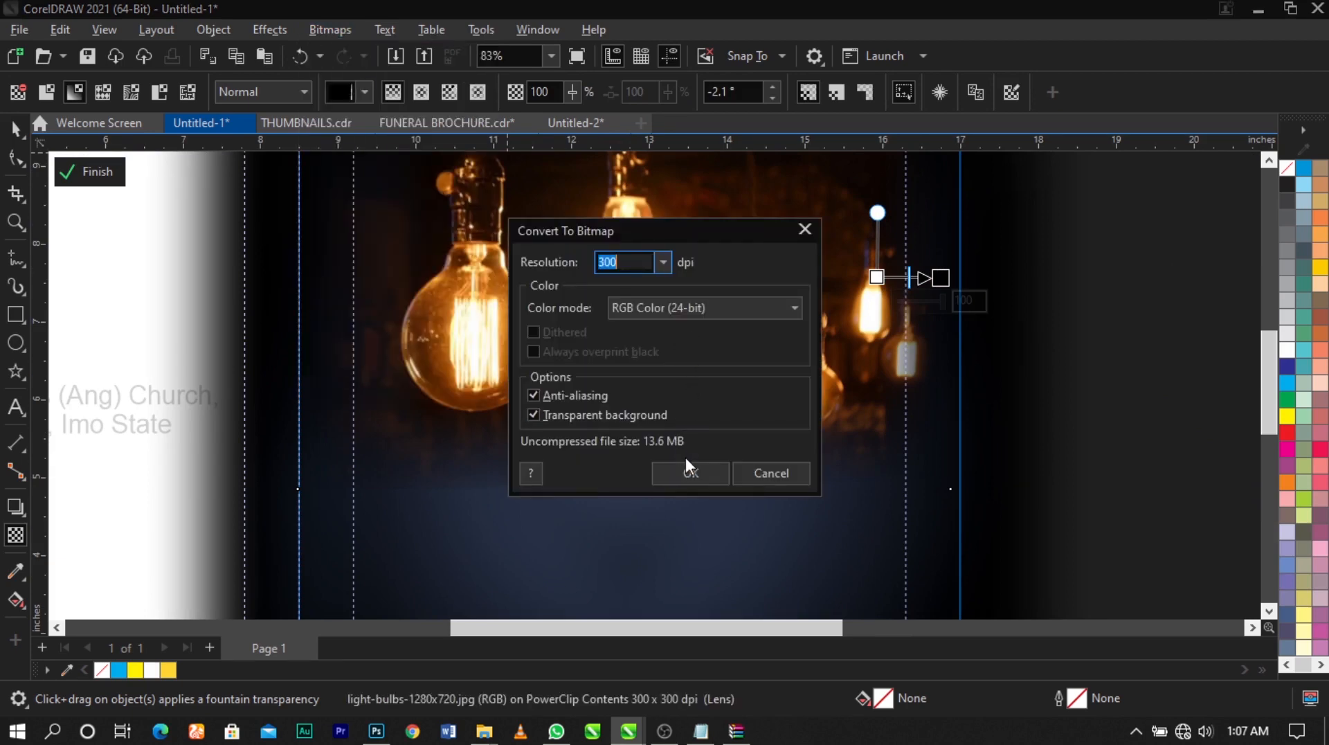
{"action": "left_click", "coordinate": [689, 471]}
Fade the top edge of the light-bulbs image with an upward fountain transparency and convert it to a 300 dpi RGB bitmap
{"action": "scroll", "coordinate": [646, 320], "scroll_direction": "down", "scroll_amount": 2}
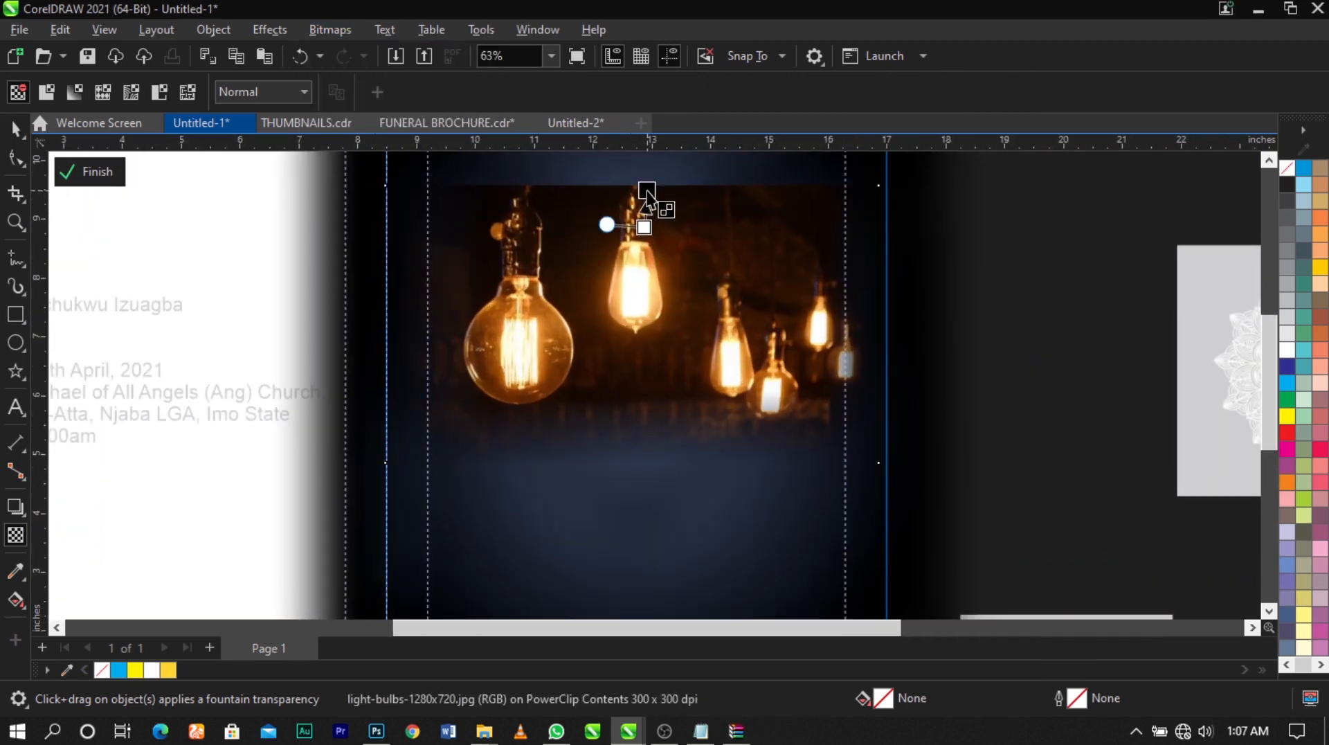
{"action": "left_click_drag", "start_coordinate": [646, 195], "coordinate": [646, 191]}
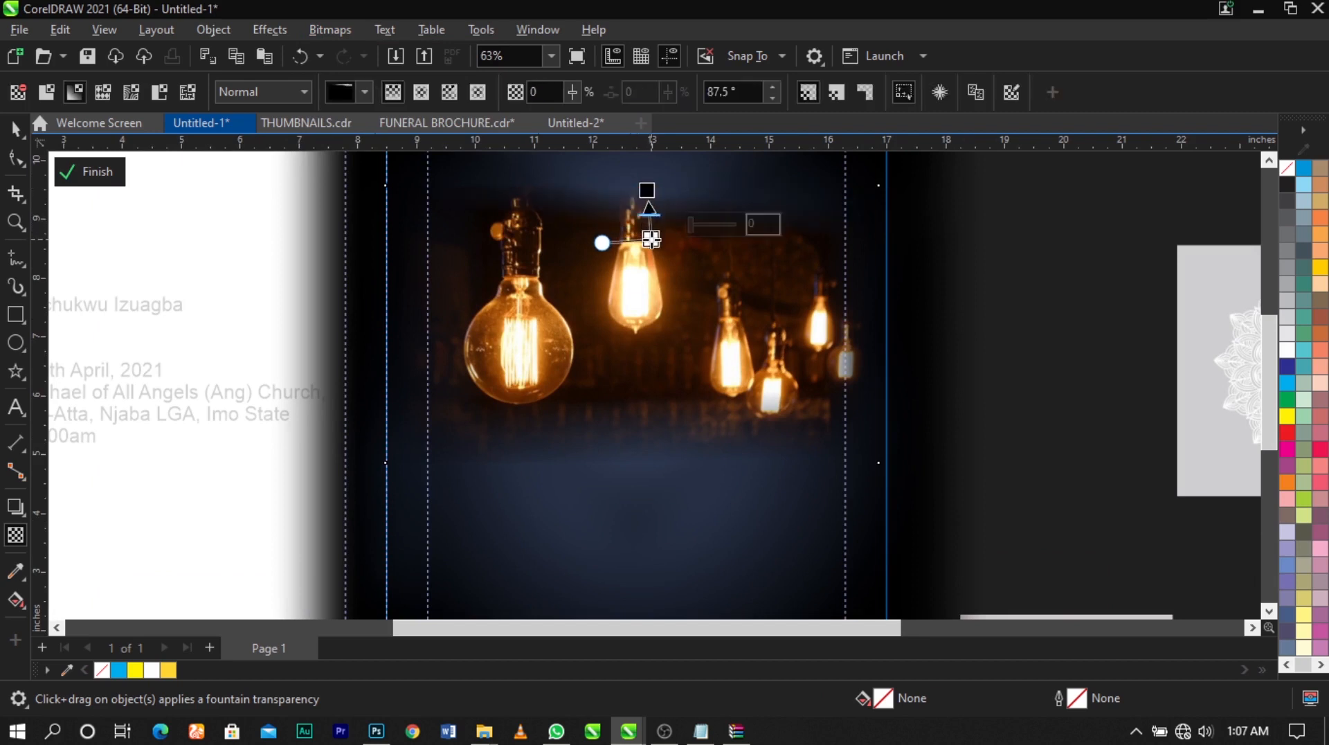
{"action": "left_click", "coordinate": [329, 29]}
{"action": "left_click", "coordinate": [373, 54]}
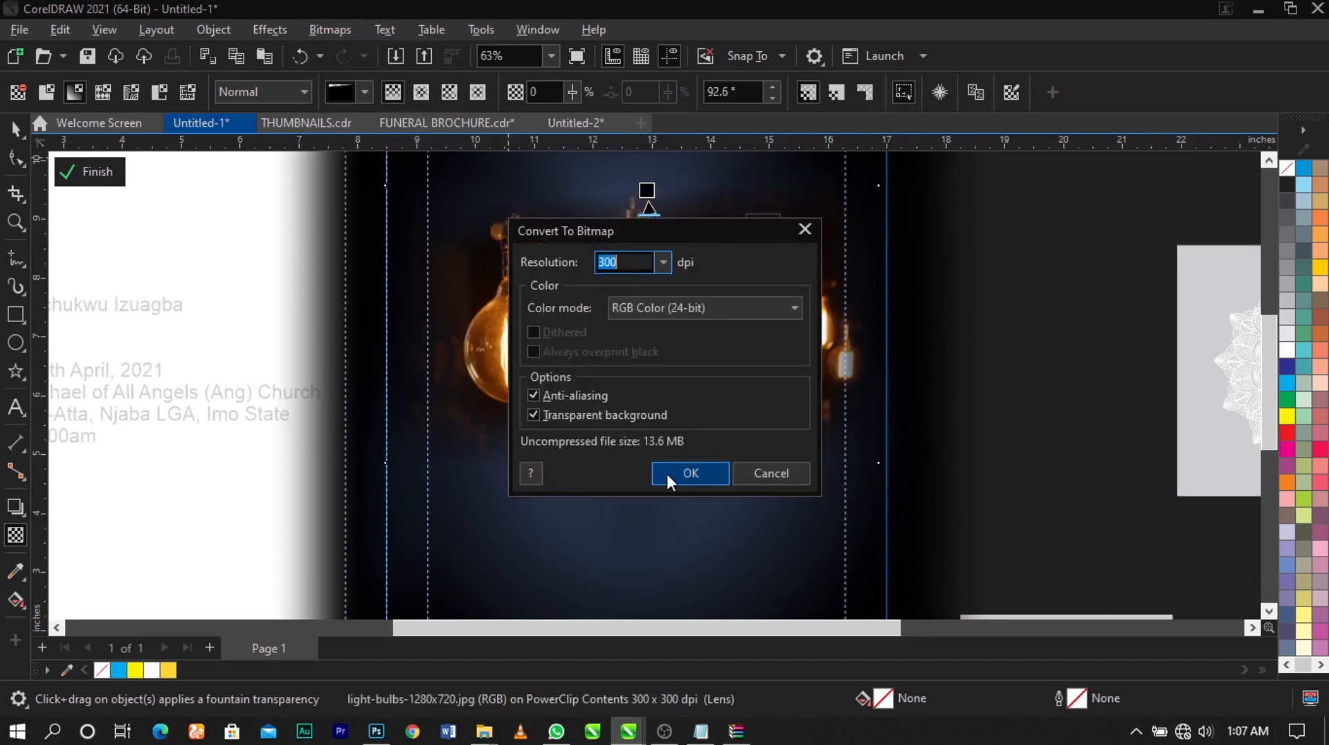
{"action": "left_click", "coordinate": [667, 473]}
Apply a Gaussian blur with a radius of 120.7 pixels to the light-bulbs image
{"action": "scroll", "coordinate": [644, 439], "scroll_direction": "down", "scroll_amount": 1}
{"action": "key", "text": "space"}
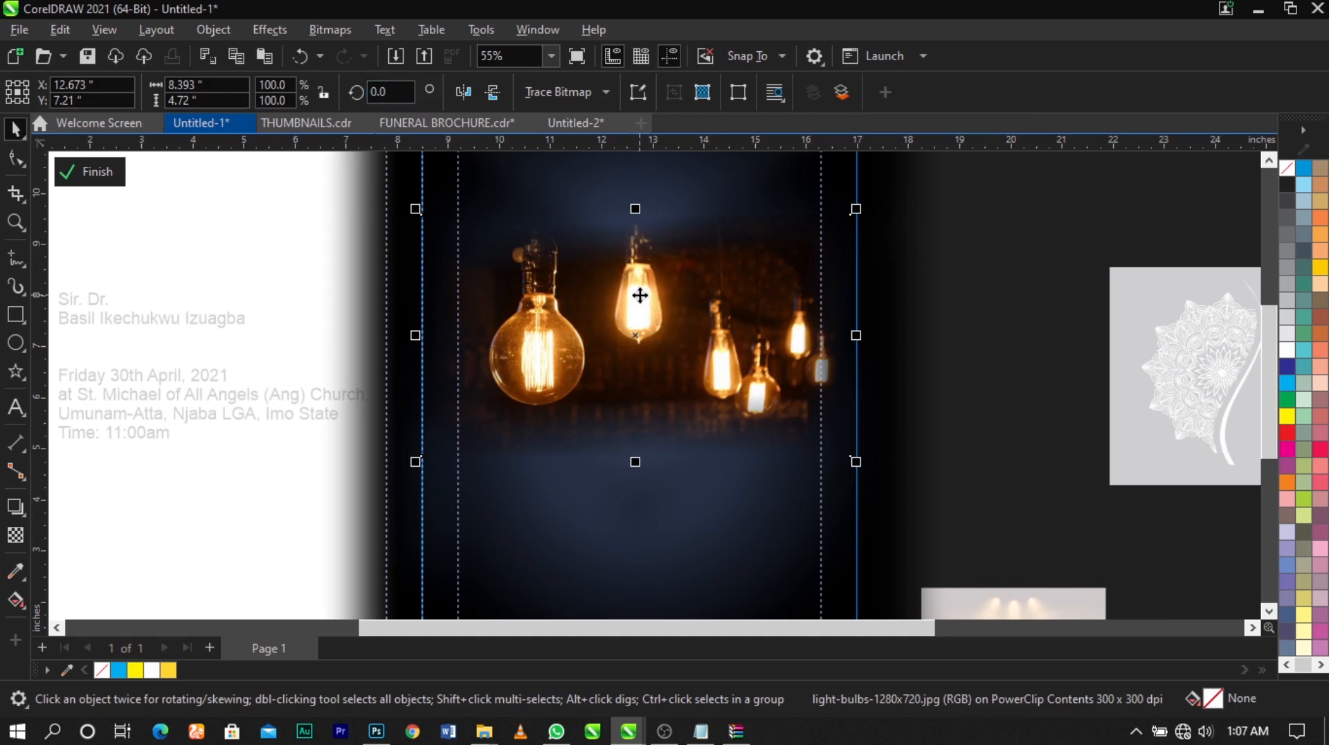
{"action": "left_click", "coordinate": [262, 36]}
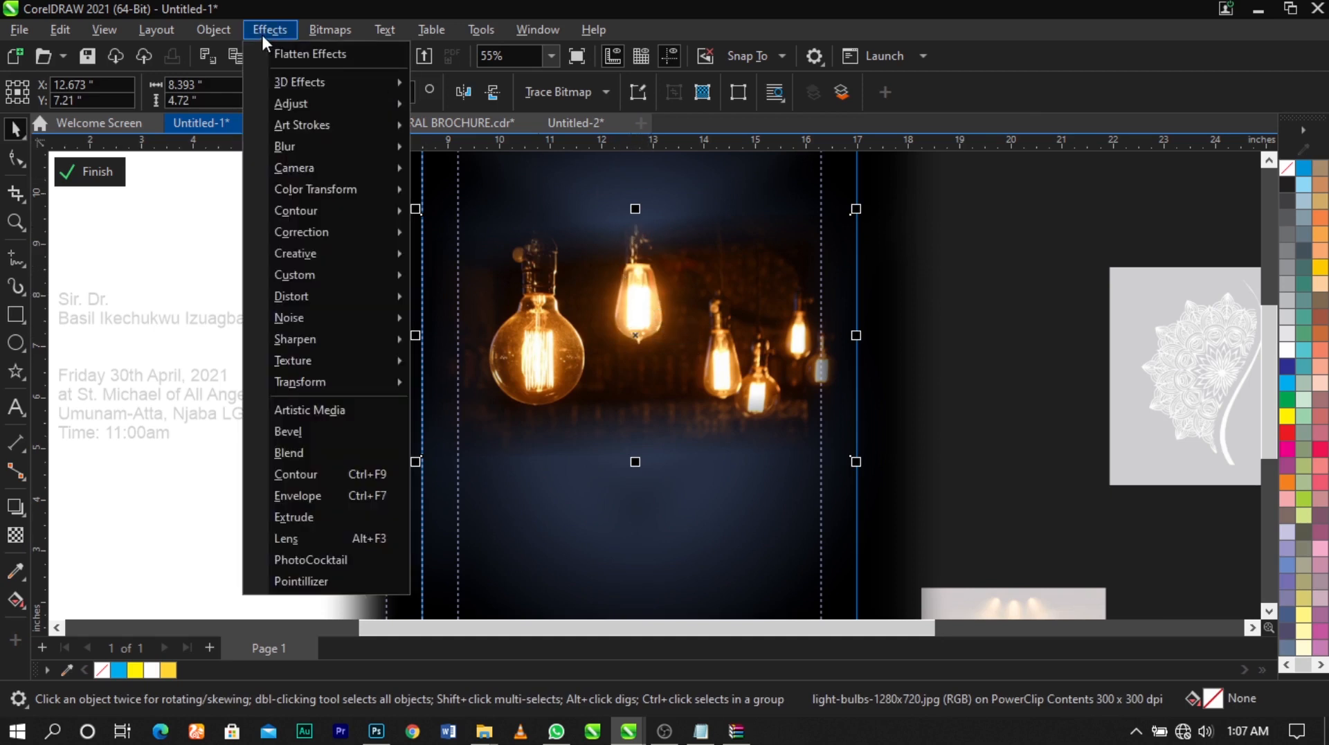
{"action": "mouse_move", "coordinate": [310, 154]}
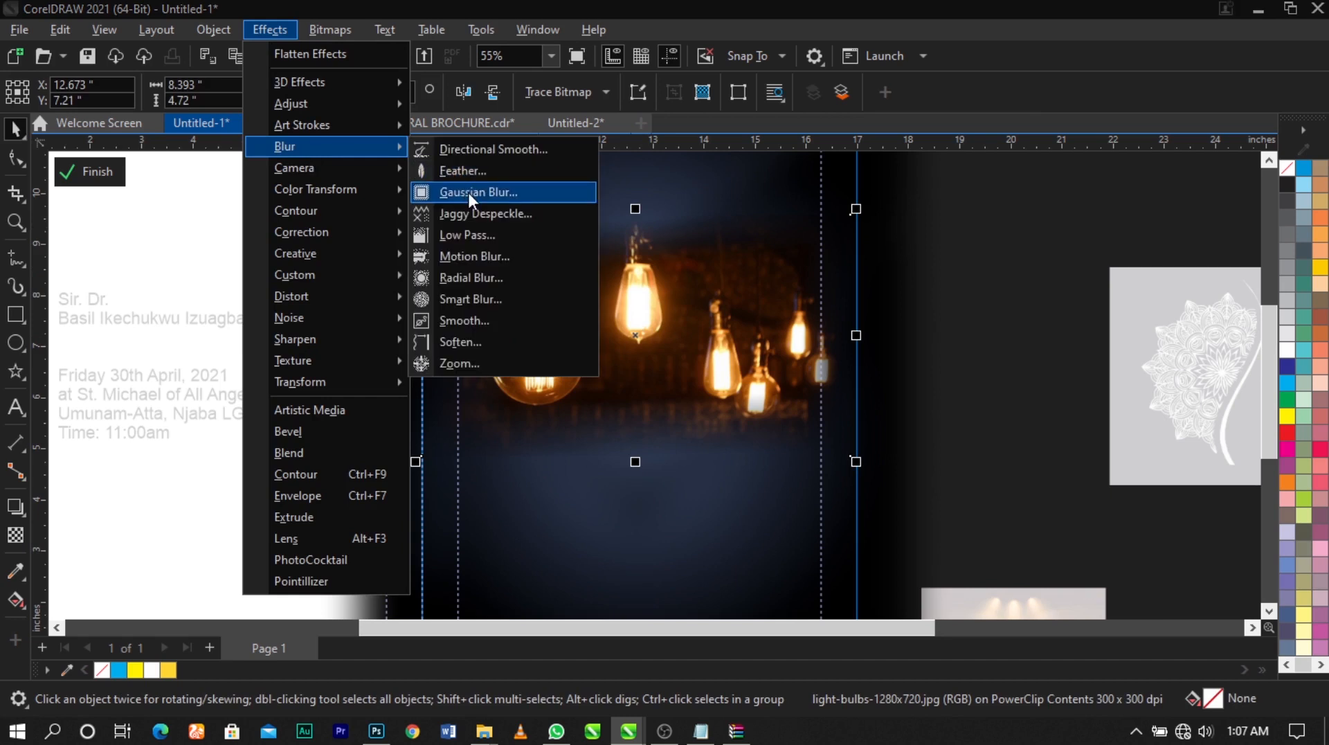
{"action": "left_click", "coordinate": [468, 192]}
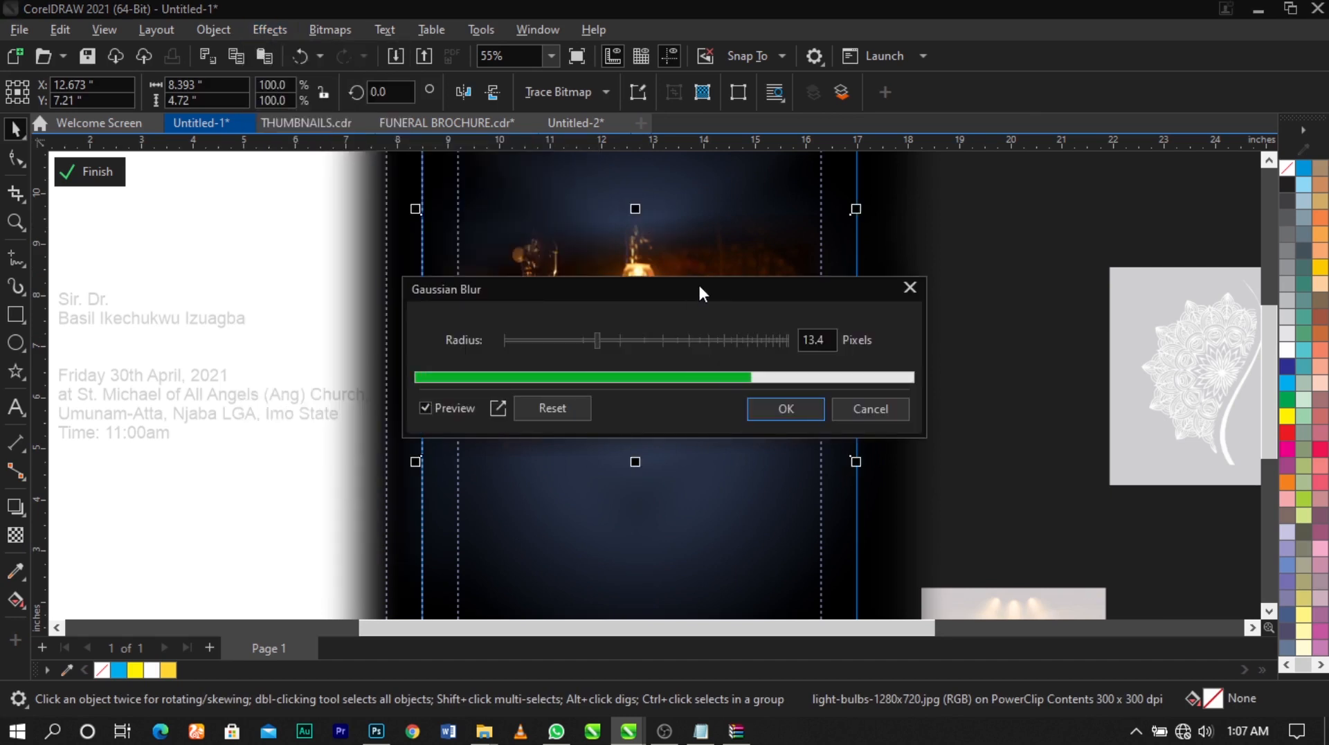
{"action": "left_click_drag", "start_coordinate": [698, 281], "coordinate": [448, 58]}
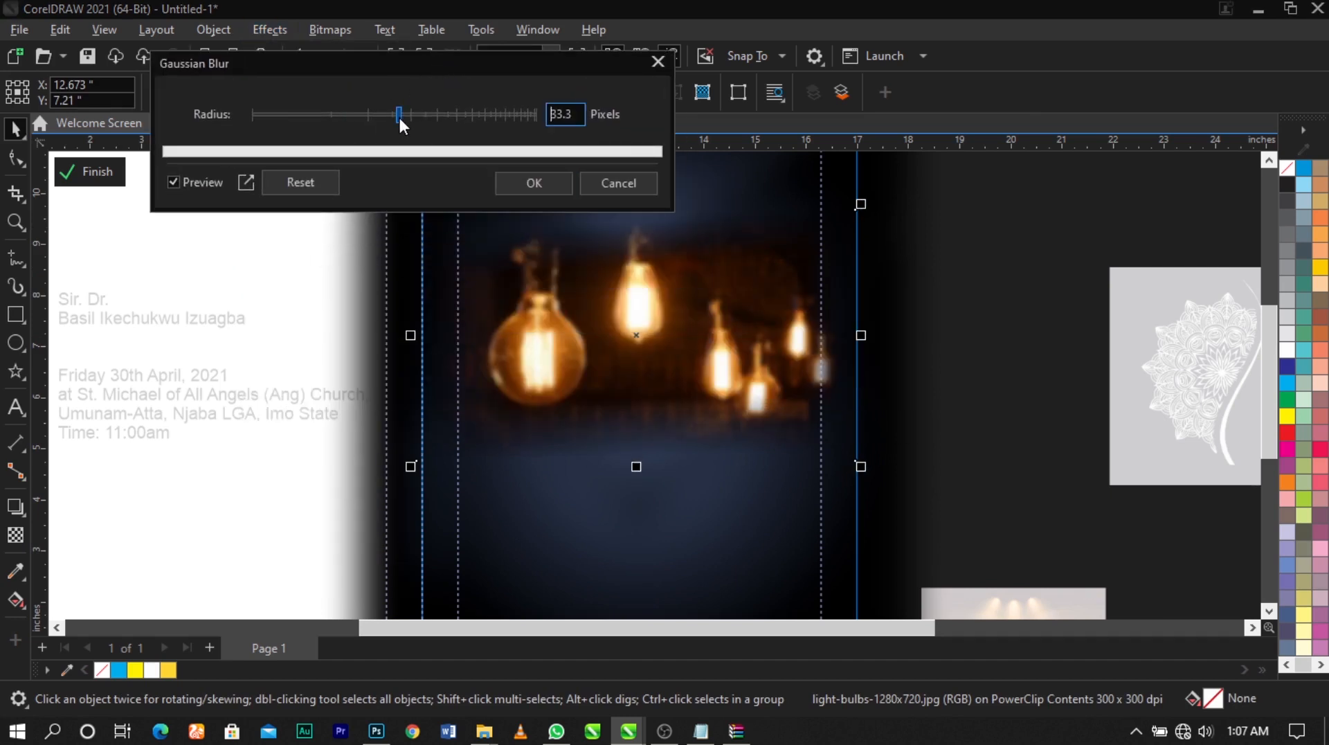
{"action": "left_click_drag", "start_coordinate": [399, 116], "coordinate": [481, 116]}
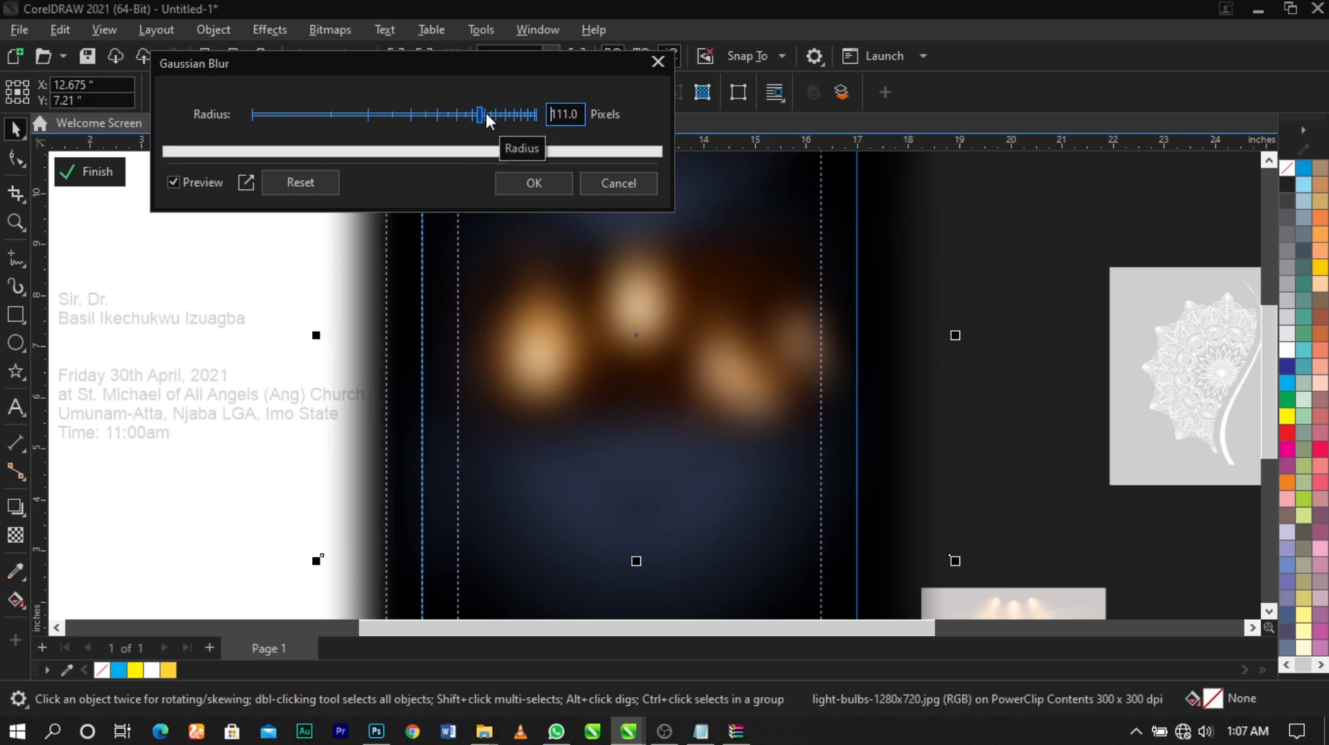
{"action": "left_click", "coordinate": [485, 113]}
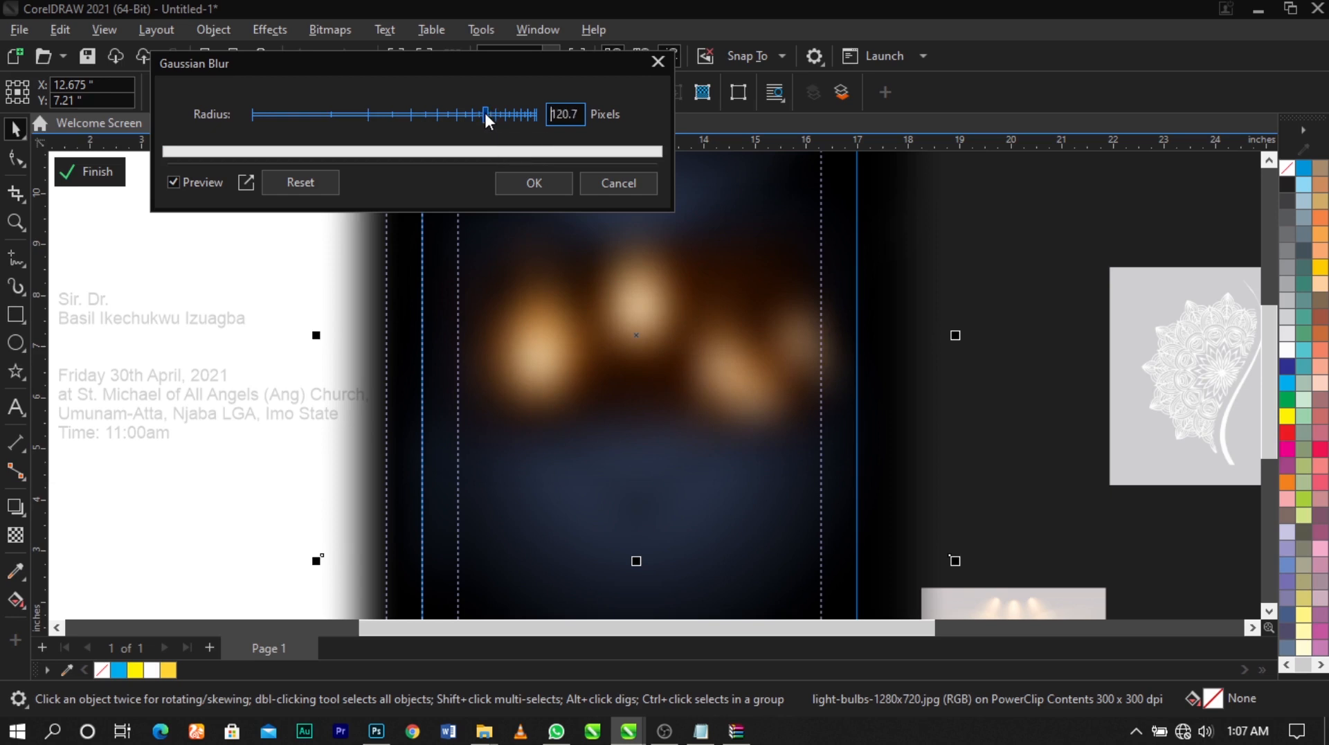
{"action": "left_click", "coordinate": [534, 183]}
Scale the blurred light-bulbs image to about 12.27 by 8.79 inches, reposition it behind the portrait and finish editing the PowerClip
{"action": "left_click_drag", "start_coordinate": [976, 579], "coordinate": [713, 376]}
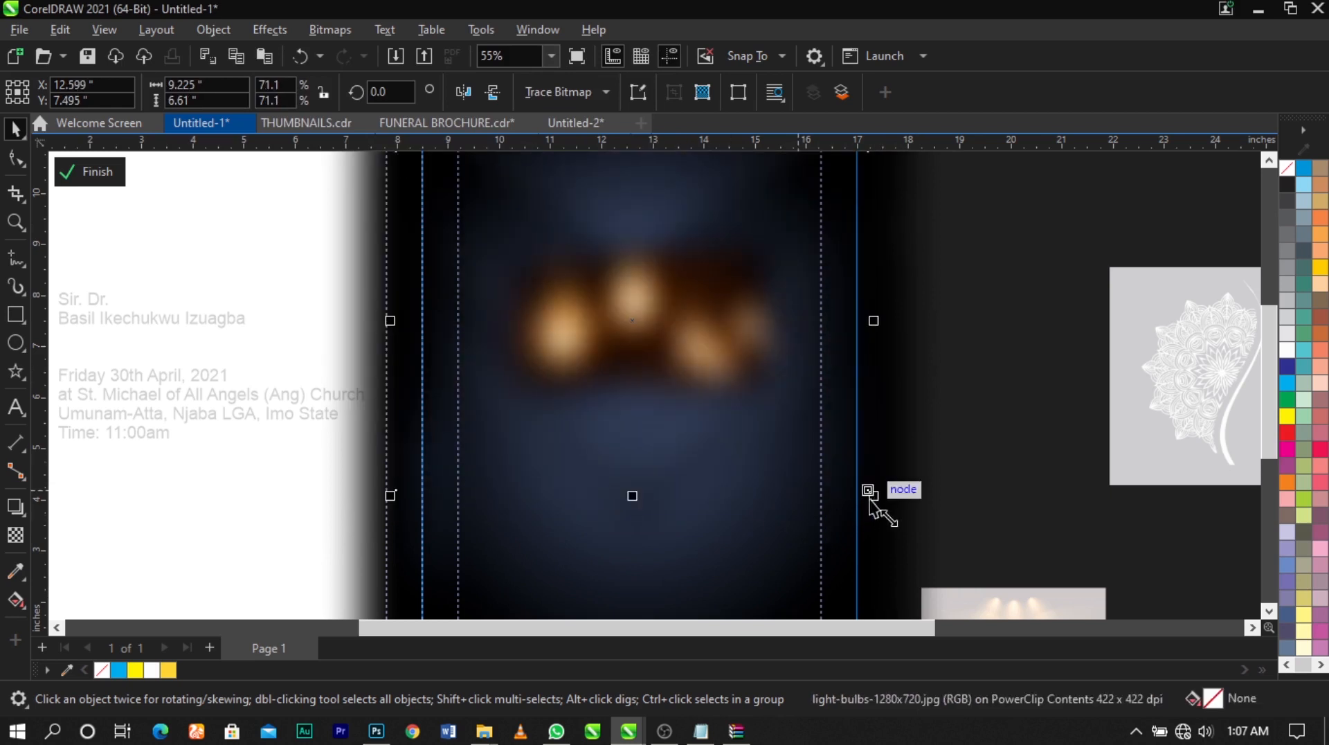
{"action": "left_click_drag", "start_coordinate": [878, 507], "coordinate": [931, 562]}
{"action": "left_click_drag", "start_coordinate": [730, 415], "coordinate": [730, 416]}
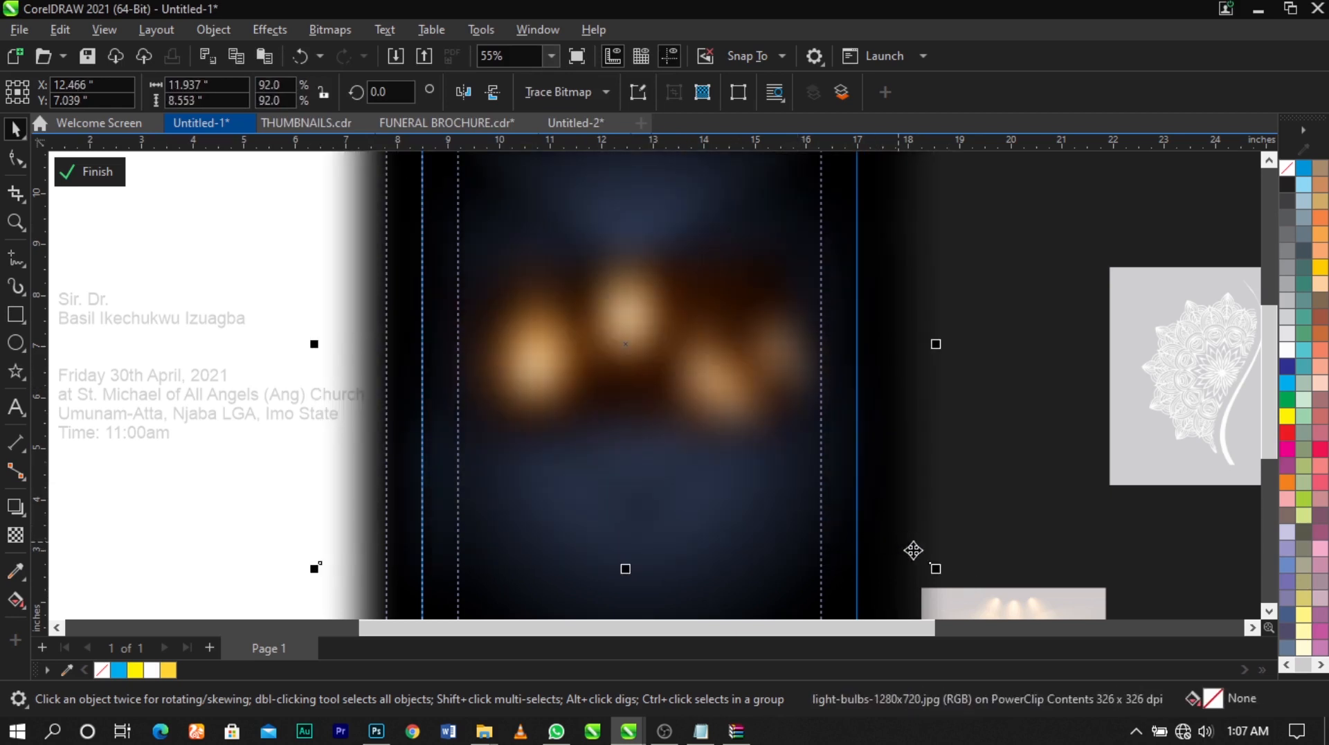
{"action": "left_click_drag", "start_coordinate": [936, 570], "coordinate": [944, 577]}
{"action": "left_click_drag", "start_coordinate": [782, 403], "coordinate": [781, 408]}
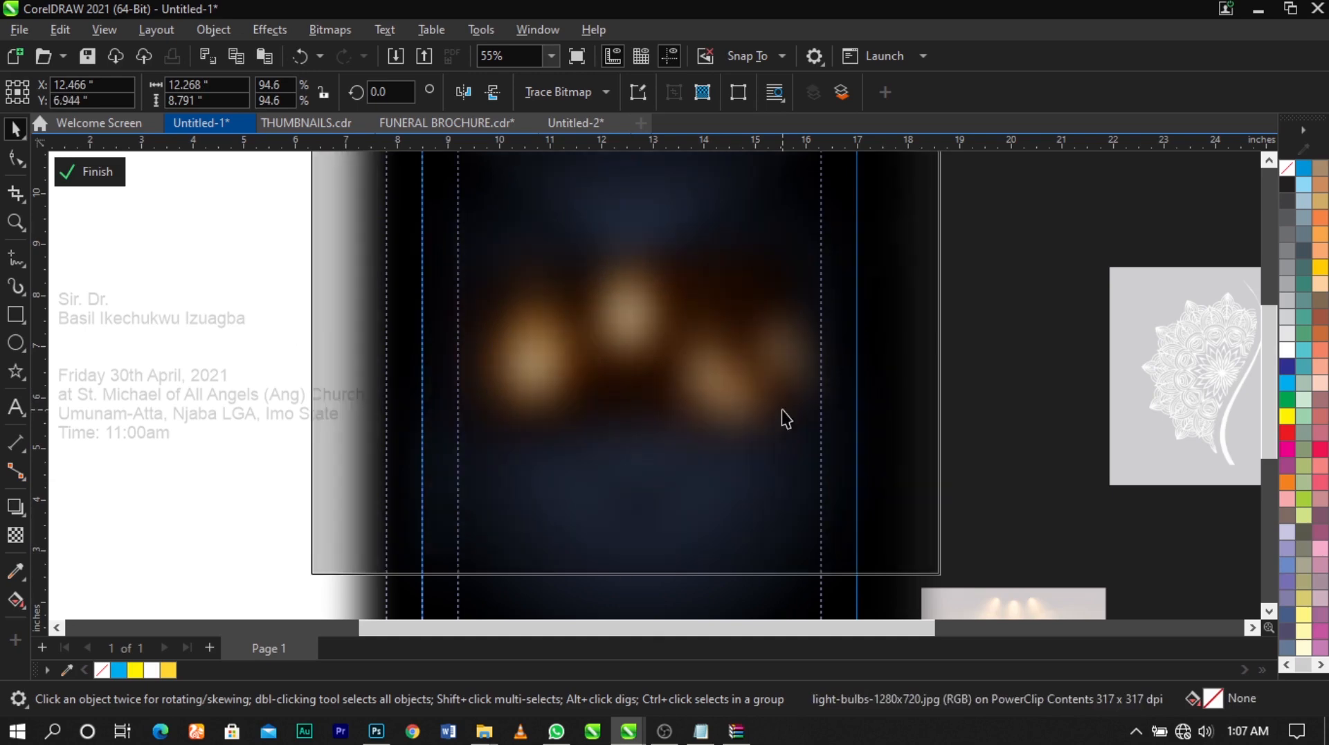
{"action": "left_click", "coordinate": [1100, 487], "text": "ctrl"}
{"action": "scroll", "coordinate": [818, 358], "scroll_direction": "down", "scroll_amount": 2}
{"action": "key", "text": "Escape"}
Reopen the cover's PowerClip, scale the blurred light-bulbs image to about 10.79 by 7.73 inches, adjust its position and finish editing
{"action": "key", "text": "z"}
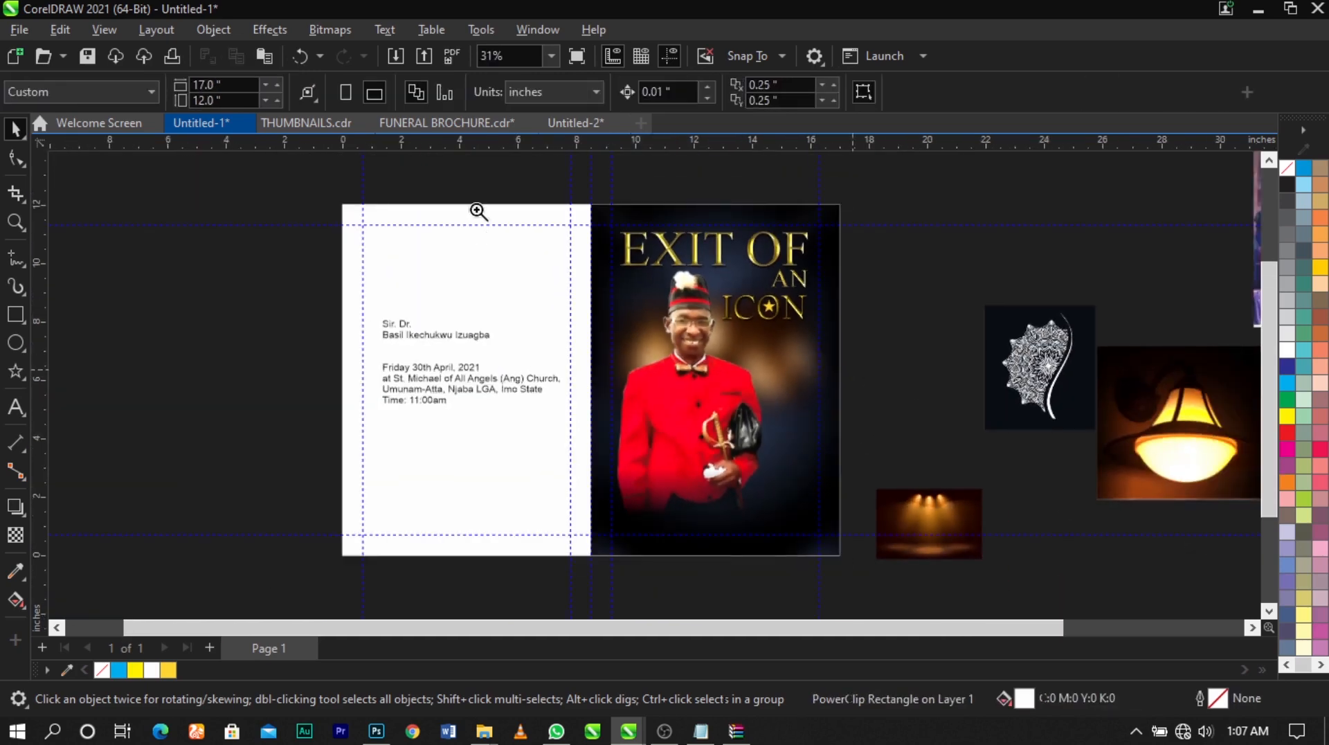
{"action": "left_click_drag", "start_coordinate": [481, 202], "coordinate": [932, 448]}
{"action": "double_click", "coordinate": [900, 447]}
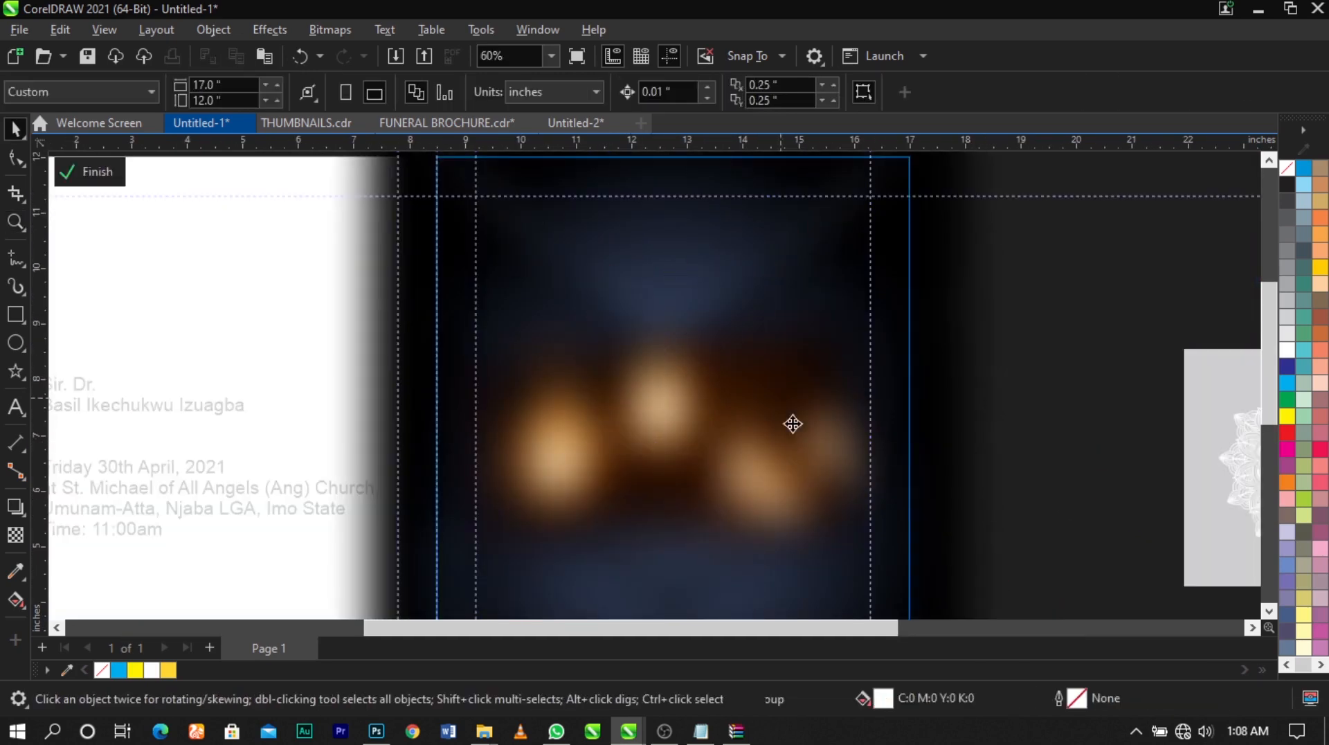
{"action": "left_click", "coordinate": [792, 422]}
{"action": "left_click_drag", "start_coordinate": [1003, 194], "coordinate": [972, 222]}
{"action": "left_click_drag", "start_coordinate": [971, 229], "coordinate": [963, 222]}
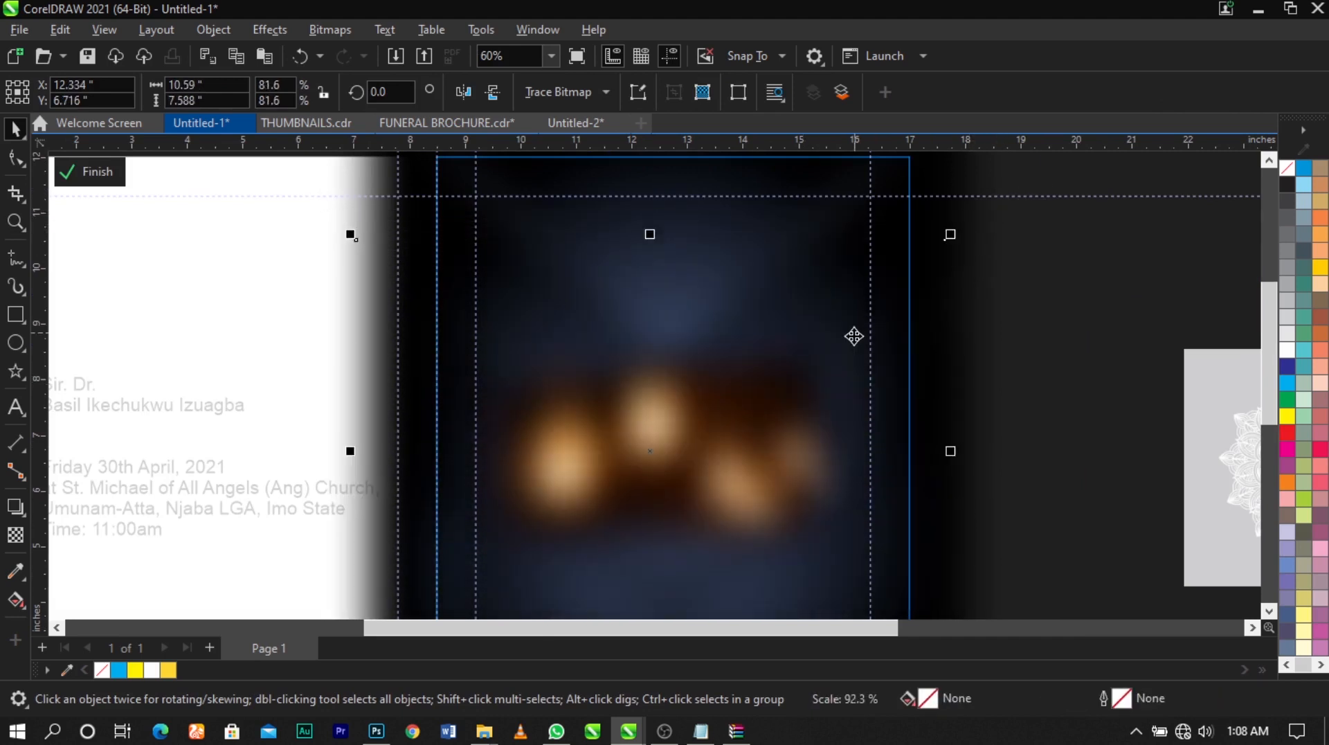
{"action": "left_click_drag", "start_coordinate": [859, 345], "coordinate": [851, 353]}
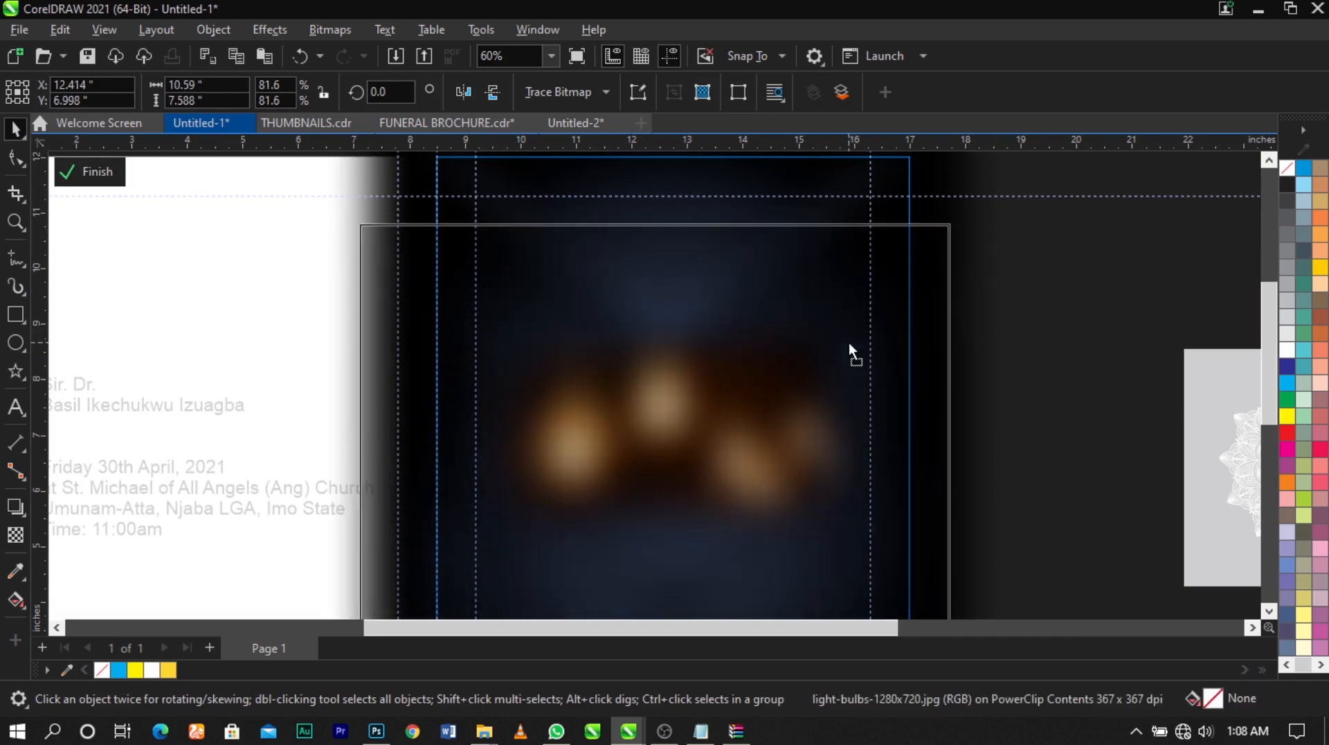
{"action": "left_click_drag", "start_coordinate": [956, 220], "coordinate": [954, 218]}
{"action": "key", "text": "Left"}
{"action": "key", "text": "Up"}
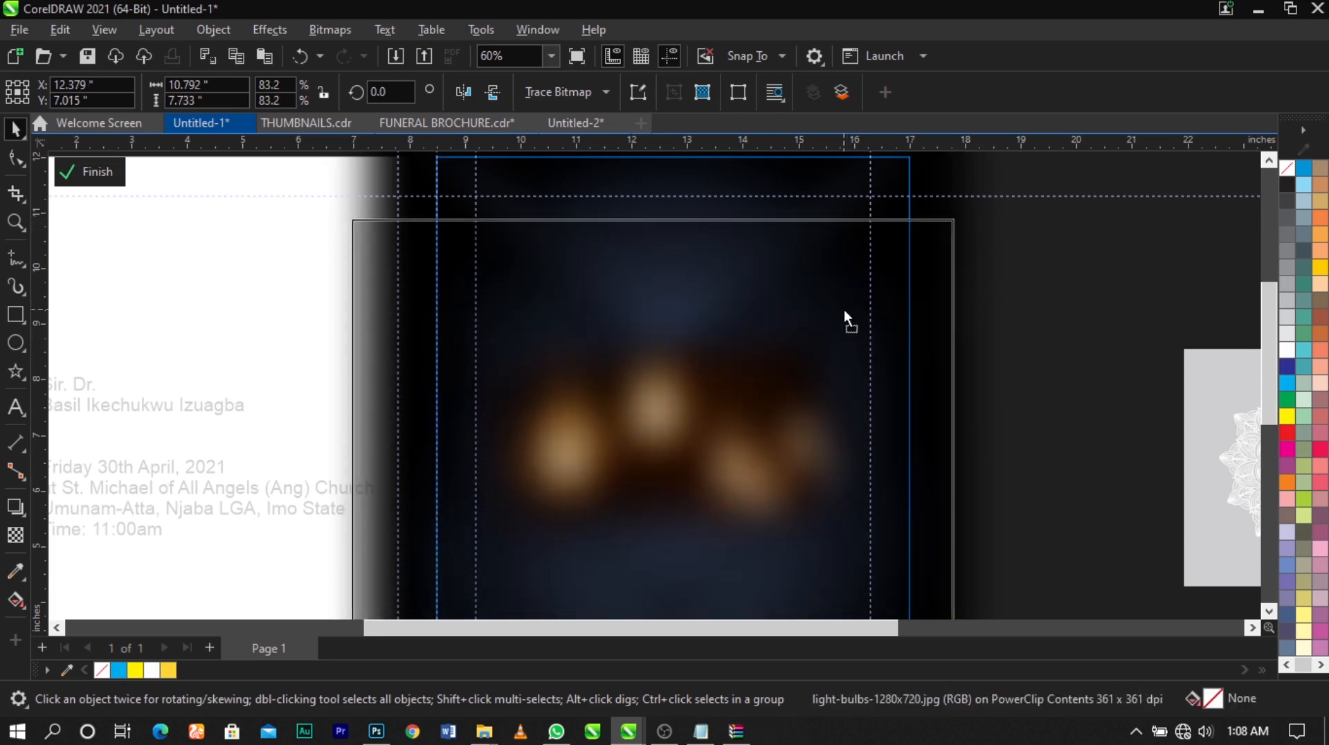
{"action": "left_click", "coordinate": [1065, 355], "text": "ctrl"}
{"action": "scroll", "coordinate": [755, 305], "scroll_direction": "down", "scroll_amount": 2}
{"action": "left_click", "coordinate": [923, 363]}
{"action": "scroll", "coordinate": [766, 288], "scroll_direction": "down", "scroll_amount": 1}
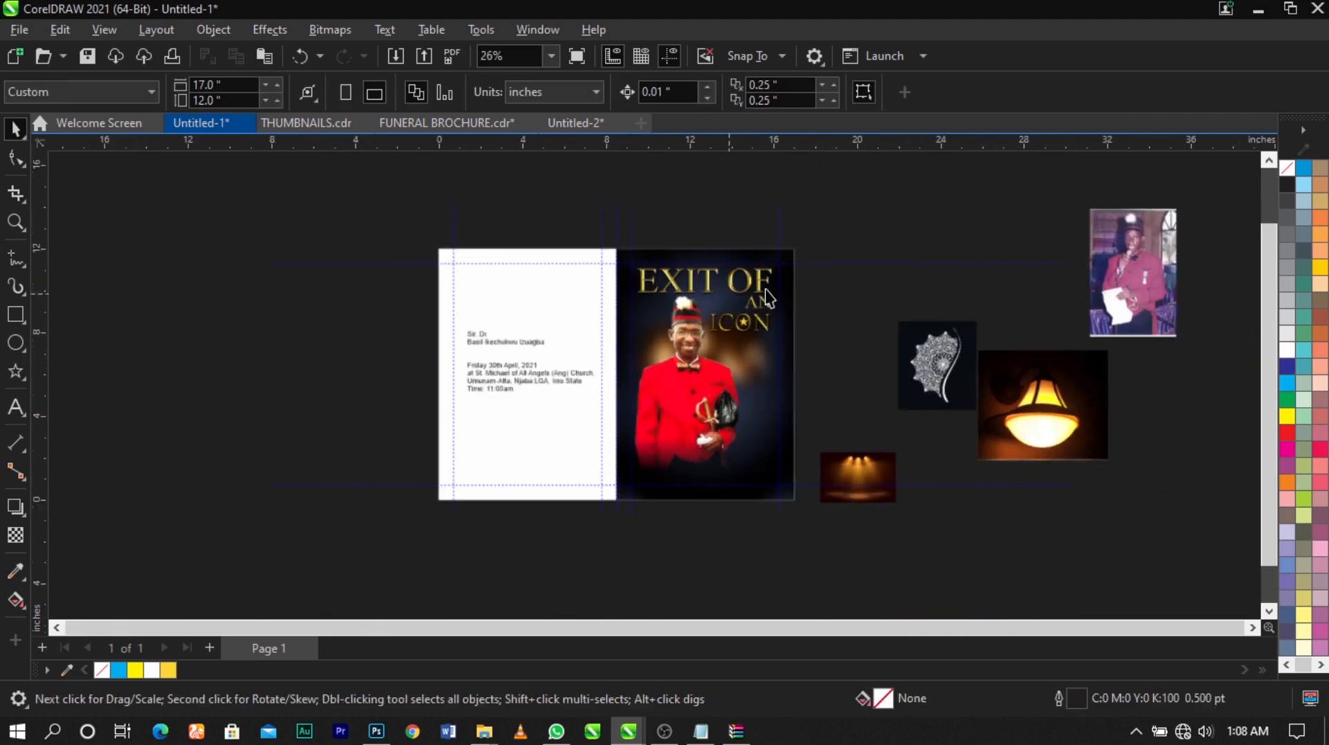
Scale the portrait cutout on the front cover down slightly
{"action": "key", "text": "F2"}
{"action": "left_click_drag", "start_coordinate": [864, 241], "coordinate": [430, 537]}
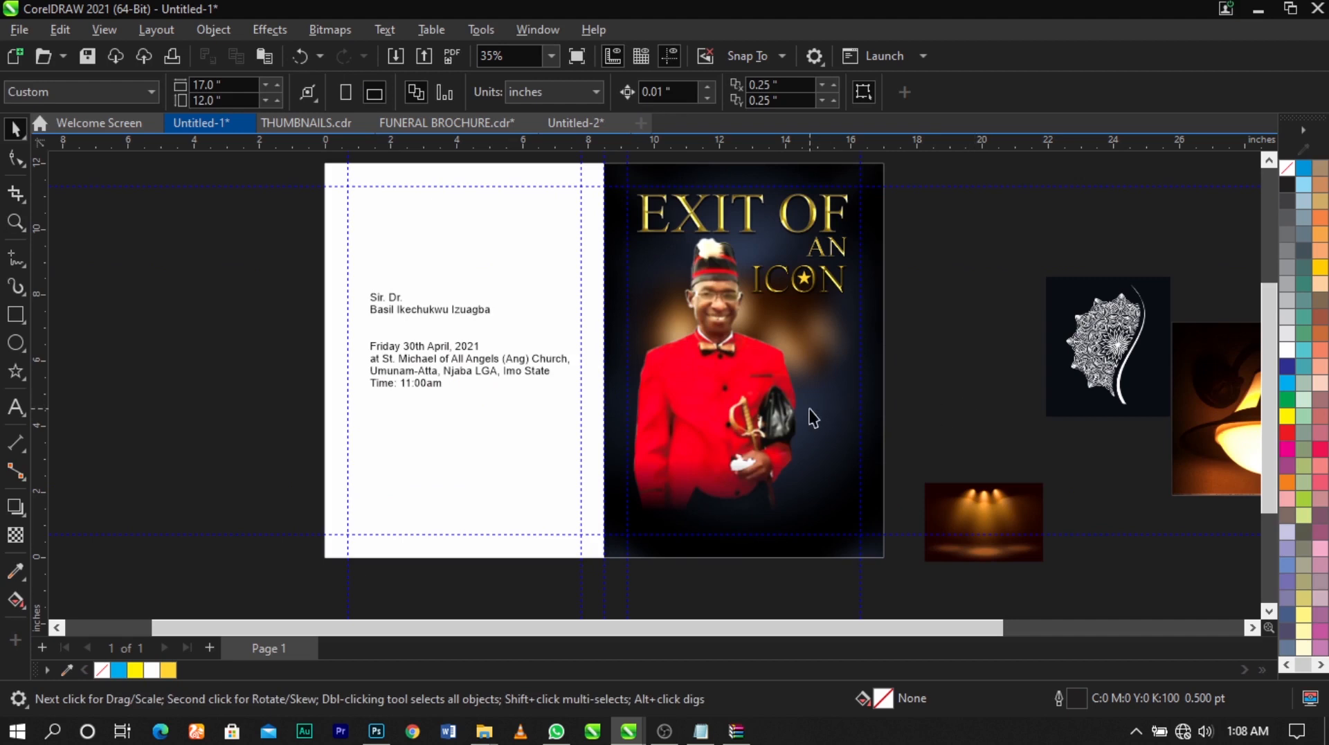
{"action": "left_click", "coordinate": [810, 409]}
{"action": "left_click", "coordinate": [977, 389]}
{"action": "left_click", "coordinate": [727, 340]}
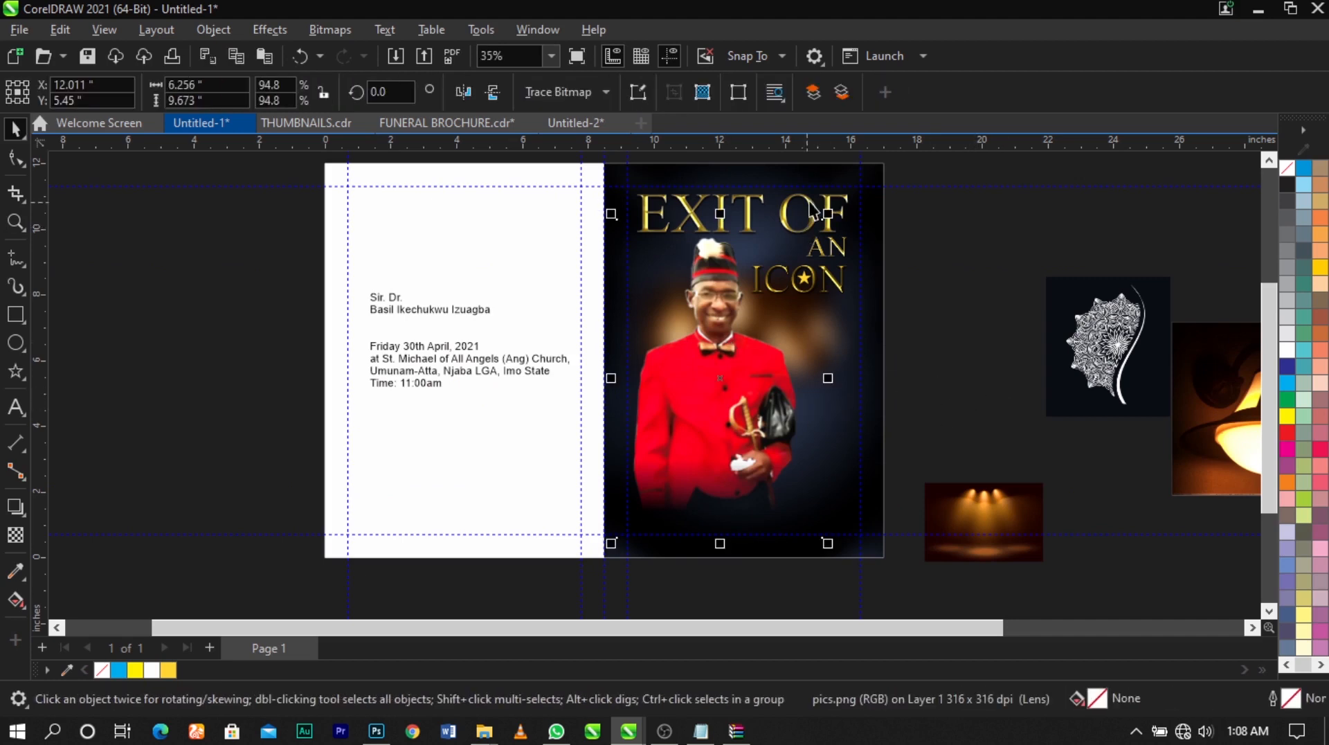
{"action": "left_click_drag", "start_coordinate": [832, 213], "coordinate": [827, 220]}
{"action": "left_click", "coordinate": [860, 239]}
{"action": "scroll", "coordinate": [867, 371], "scroll_direction": "down", "scroll_amount": 1}
{"action": "left_click", "coordinate": [868, 371]}
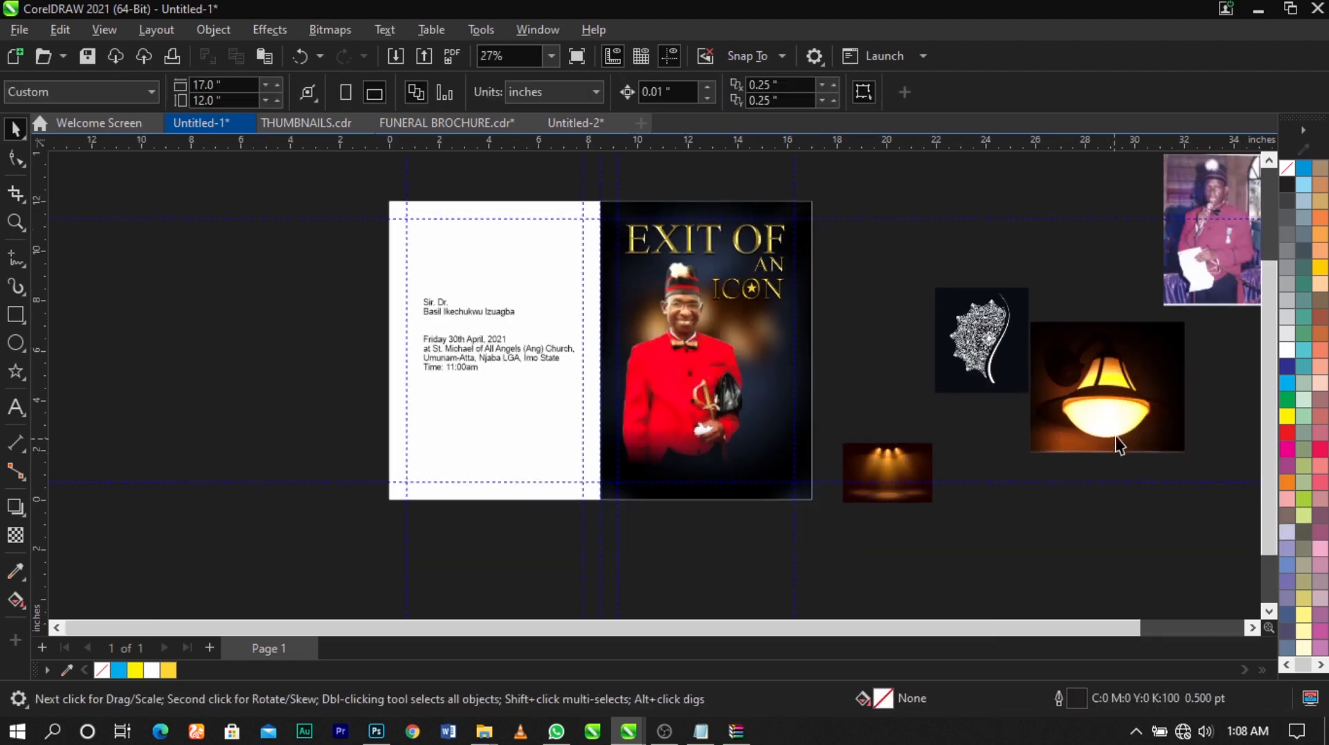
Move the spotlights image away from the page and place the lamp image at the cover's upper-right corner, scaled to about 3.71 by 3.14 inches
{"action": "left_click_drag", "start_coordinate": [1115, 435], "coordinate": [865, 309]}
{"action": "left_click_drag", "start_coordinate": [910, 474], "coordinate": [1177, 380]}
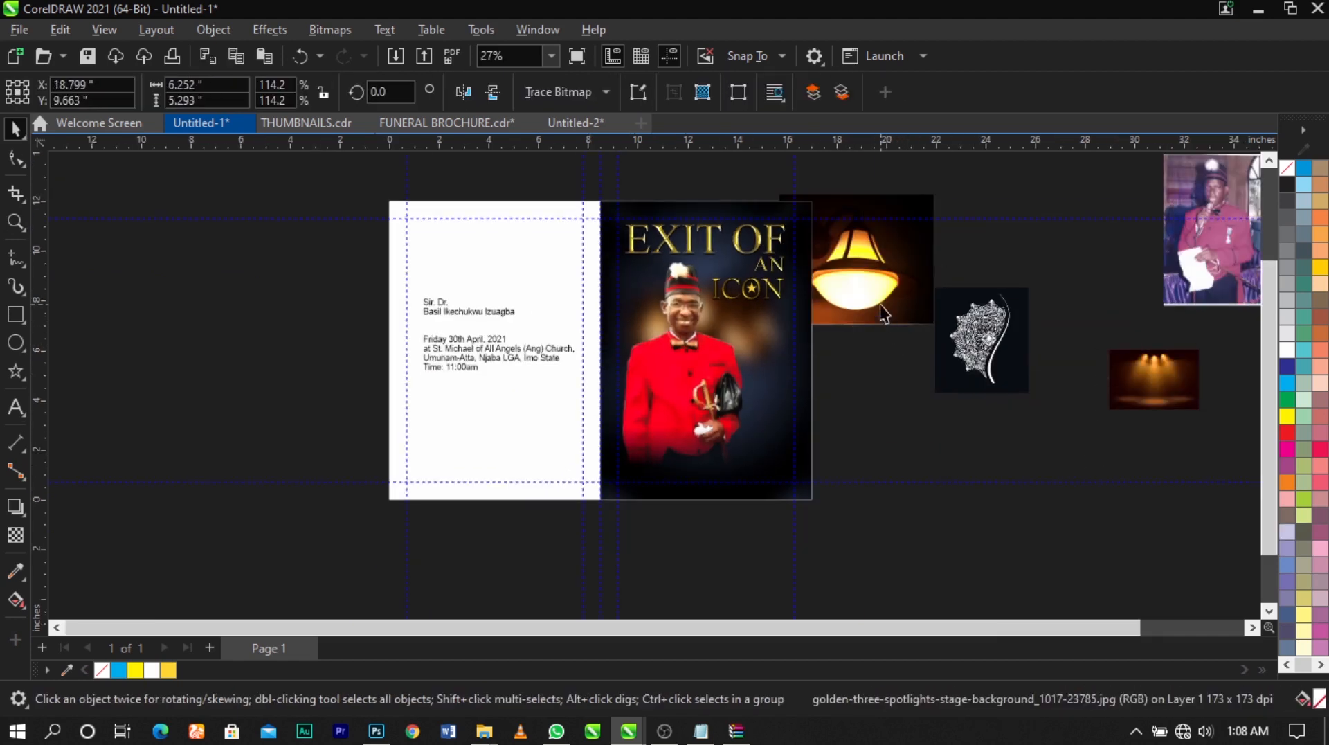
{"action": "left_click", "coordinate": [881, 306]}
{"action": "left_click_drag", "start_coordinate": [940, 334], "coordinate": [859, 334]}
{"action": "scroll", "coordinate": [821, 189], "scroll_direction": "up", "scroll_amount": 3}
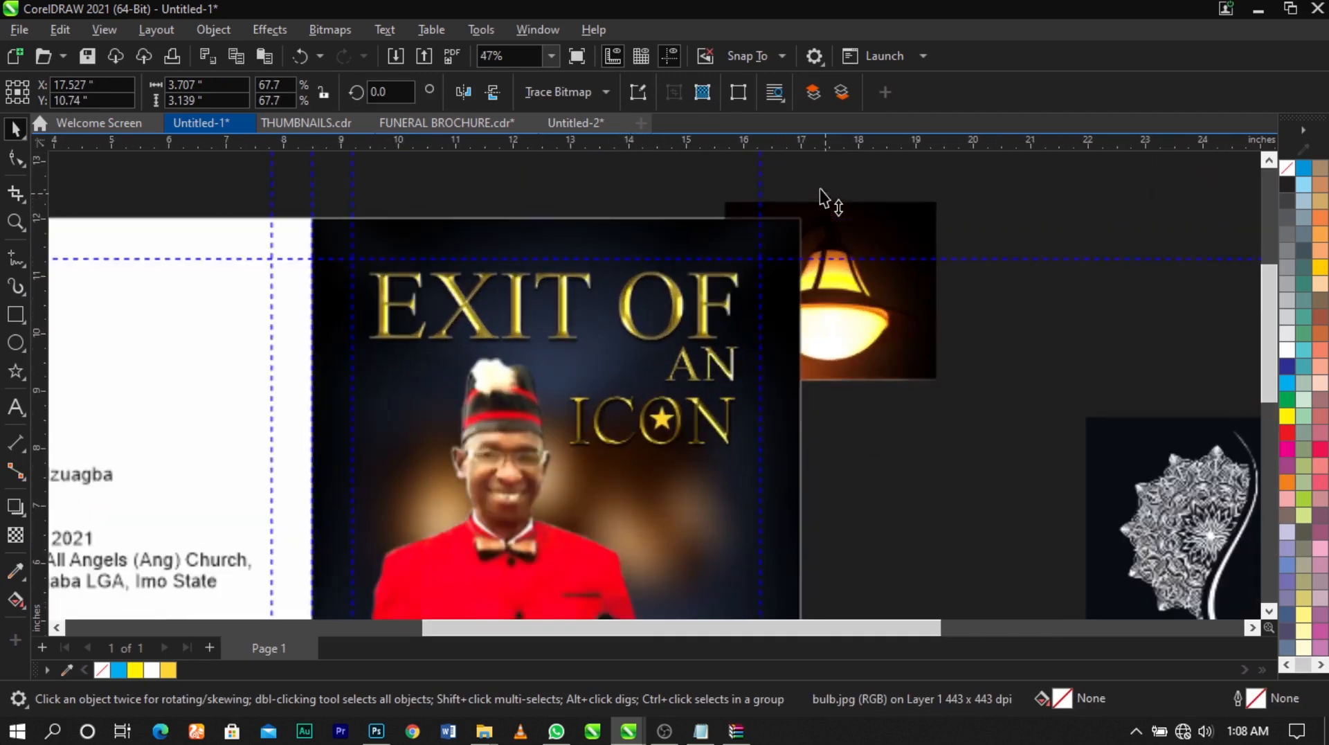
PowerClip the lamp image inside the front cover's background rectangle
{"action": "right_click", "coordinate": [874, 236]}
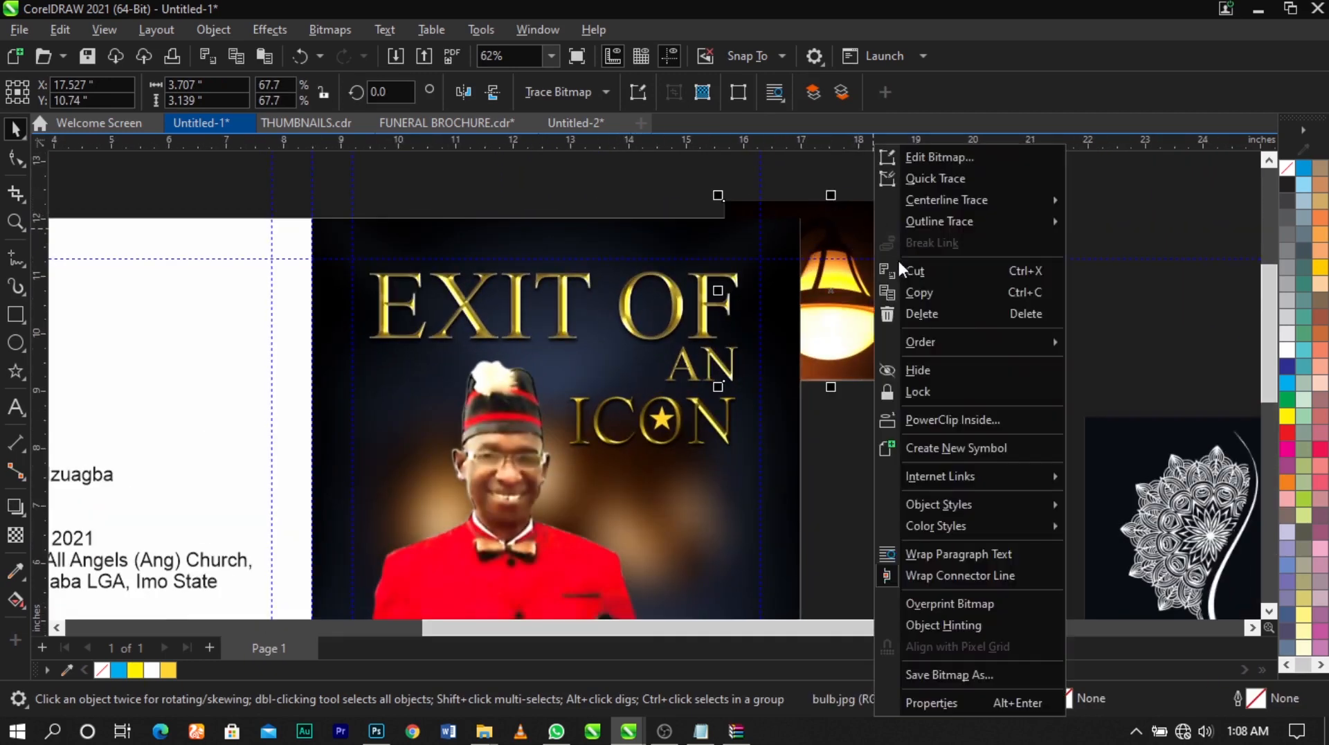
{"action": "left_click", "coordinate": [945, 389]}
{"action": "left_click", "coordinate": [792, 518]}
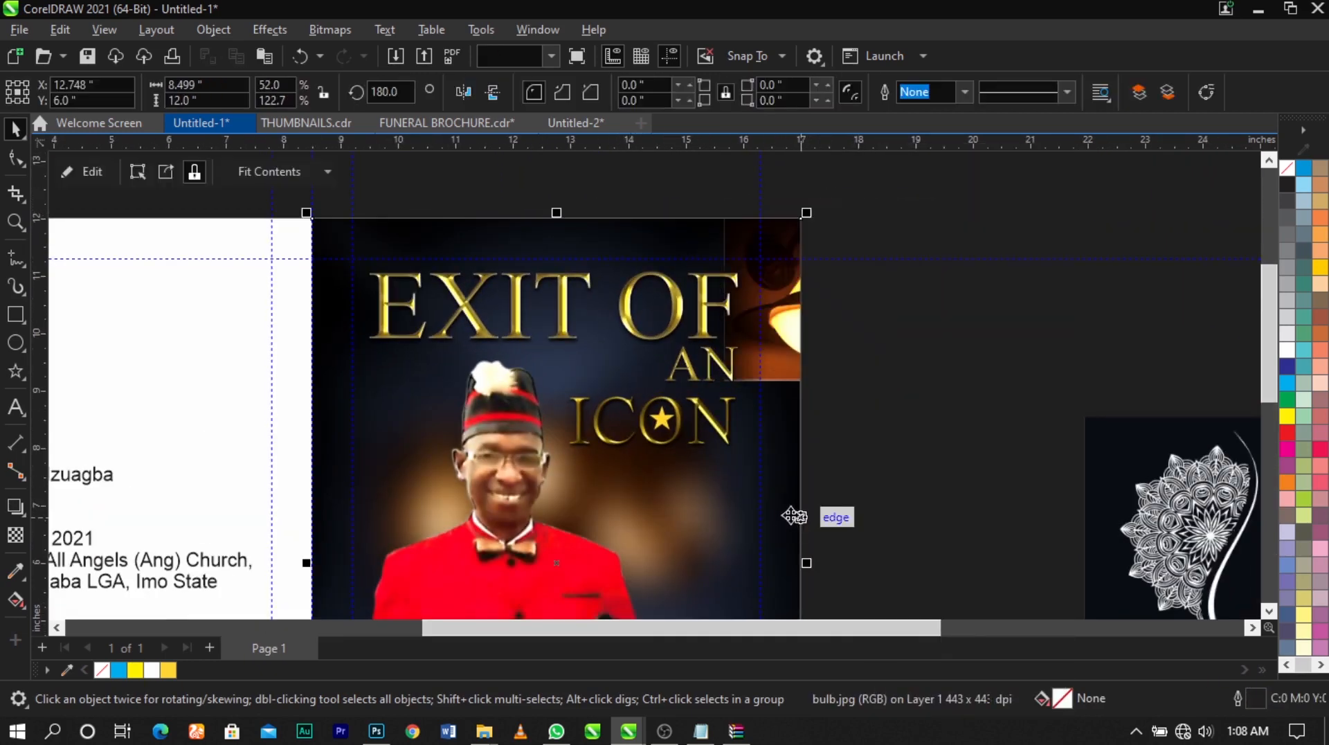
Edit the cover's PowerClip, centre the lamp image across the cover's top edge and scale it to about 3.41 by 2.89 inches
{"action": "right_click", "coordinate": [784, 389]}
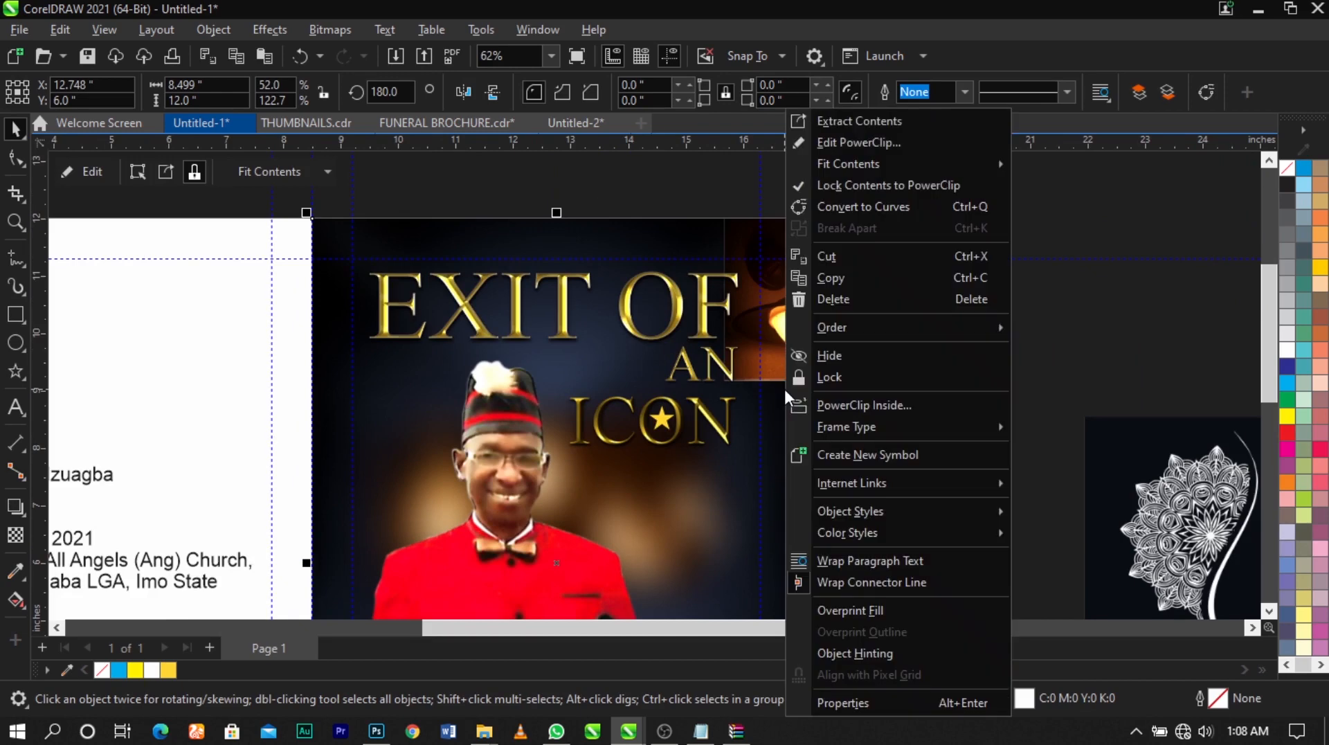
{"action": "left_click", "coordinate": [860, 142]}
{"action": "left_click_drag", "start_coordinate": [809, 339], "coordinate": [571, 305]}
{"action": "scroll", "coordinate": [574, 298], "scroll_direction": "up", "scroll_amount": 2}
{"action": "mouse_move", "coordinate": [583, 244]}
{"action": "left_mouse_down"}
{"action": "mouse_move", "coordinate": [588, 182]}
{"action": "mouse_move", "coordinate": [588, 247]}
{"action": "left_mouse_up"}
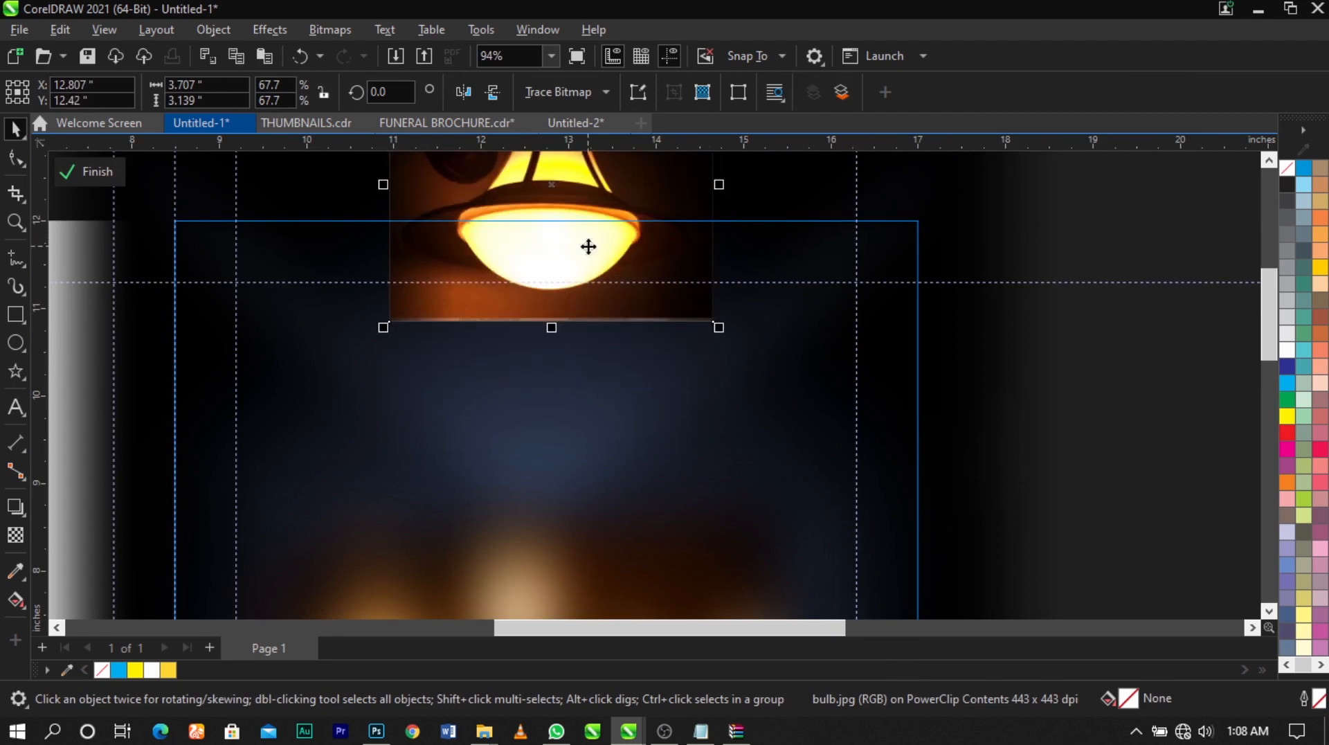
{"action": "left_click_drag", "start_coordinate": [719, 327], "coordinate": [691, 316]}
Fade the lamp image's bottom edge with a downward fountain transparency and convert it to a 300 dpi RGB bitmap with transparent background
{"action": "scroll", "coordinate": [641, 281], "scroll_direction": "up", "scroll_amount": 2}
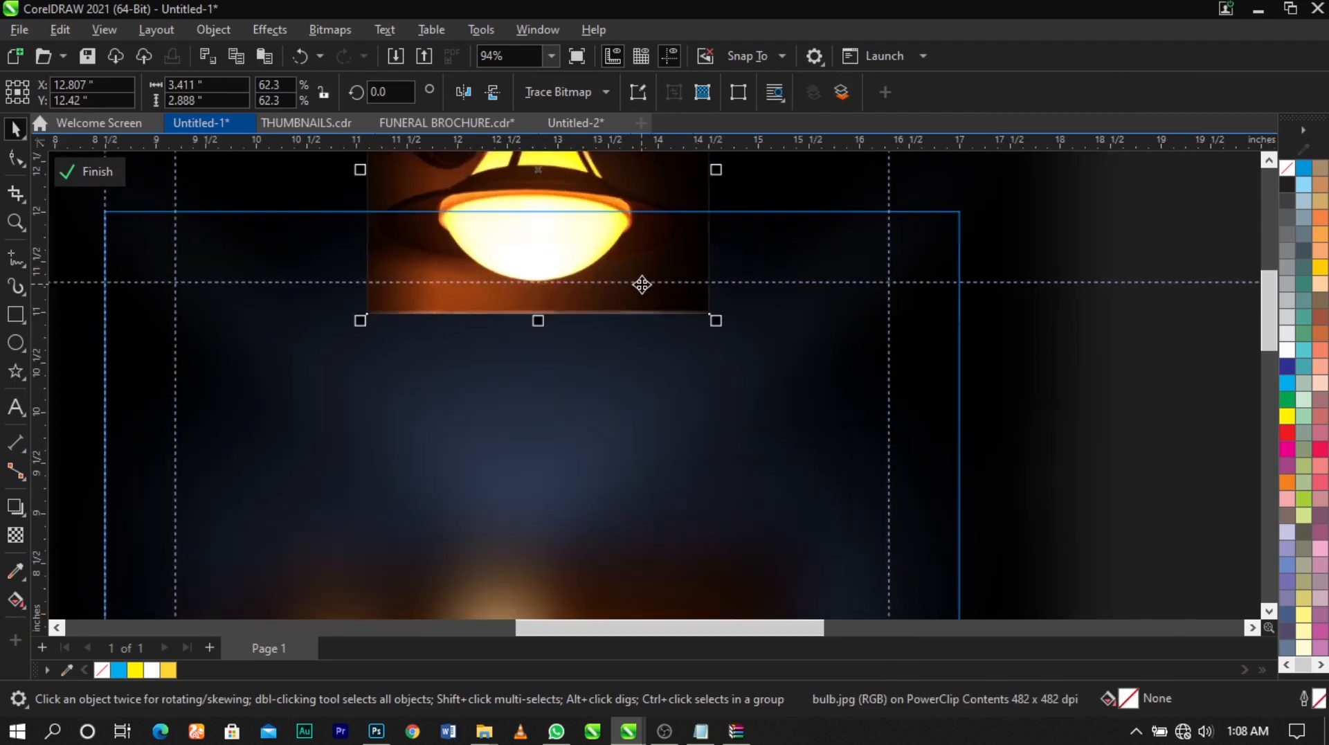
{"action": "scroll", "coordinate": [598, 224], "scroll_direction": "up", "scroll_amount": 2}
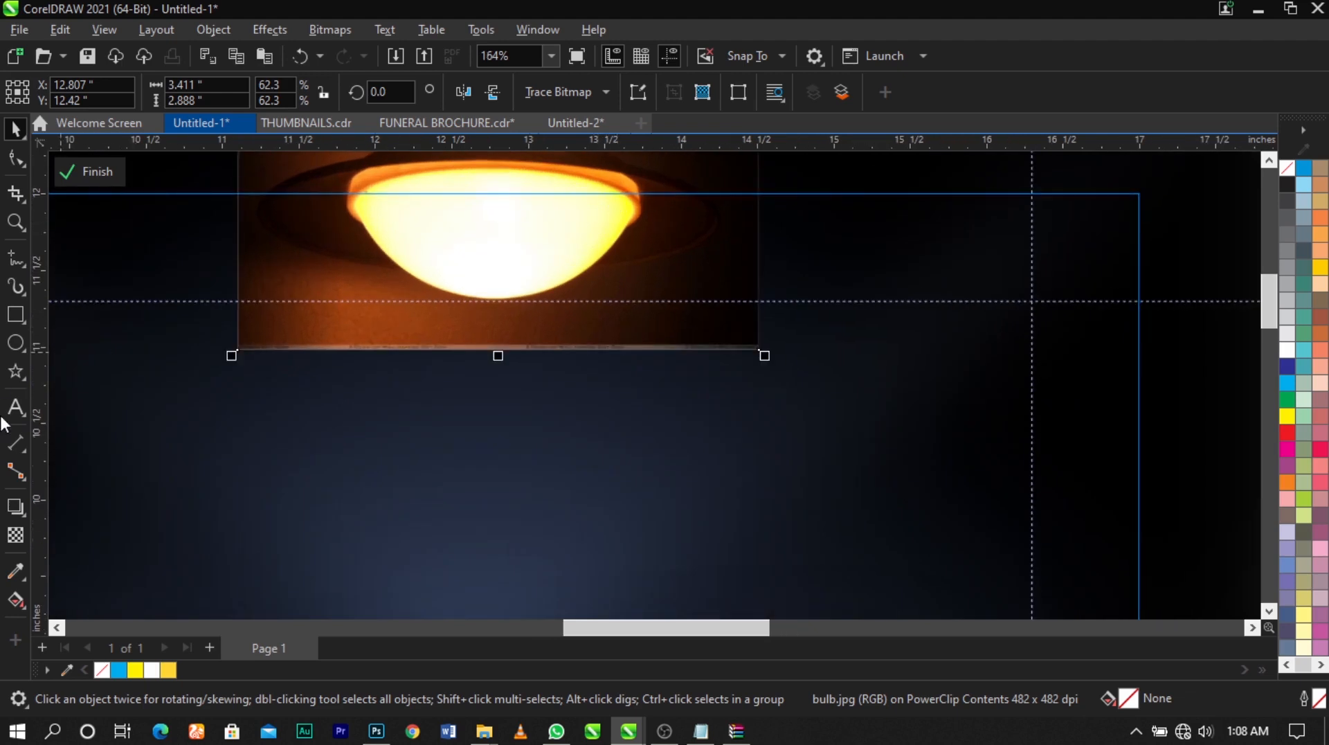
{"action": "left_click", "coordinate": [15, 534]}
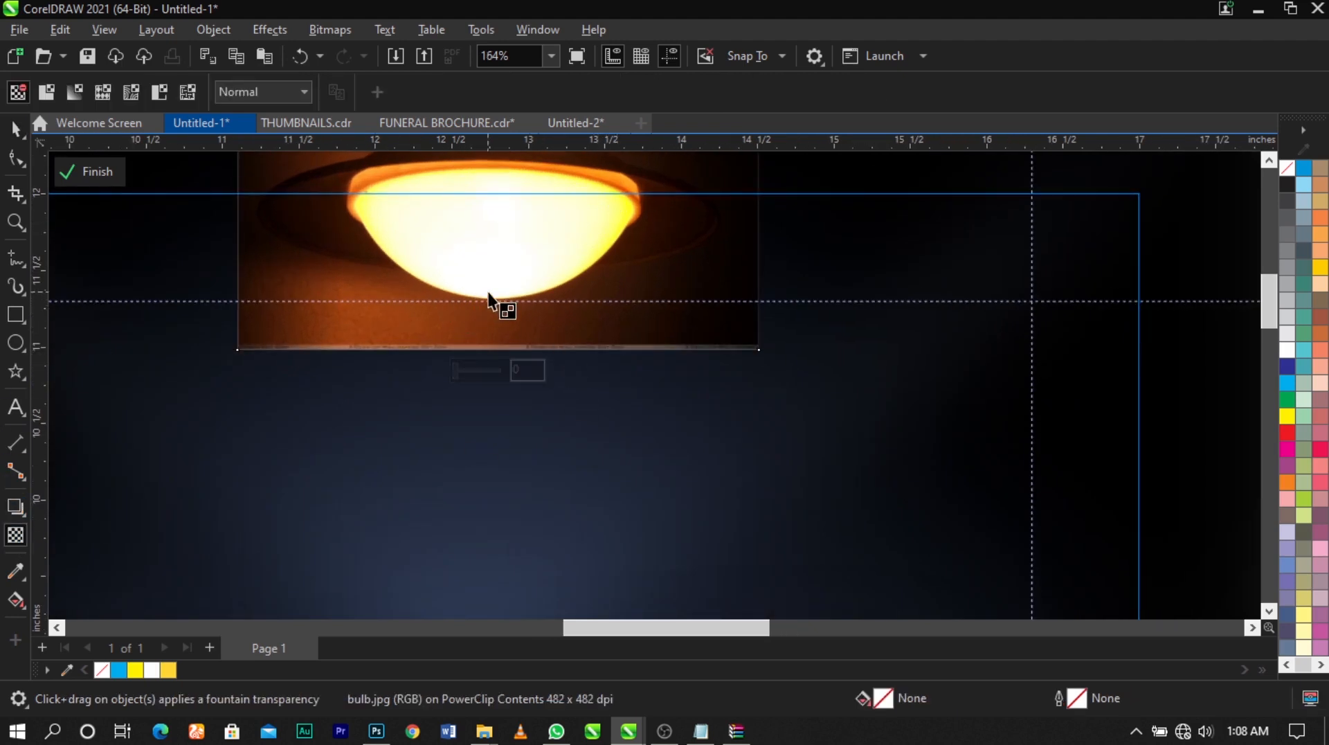
{"action": "left_click_drag", "start_coordinate": [497, 302], "coordinate": [496, 329]}
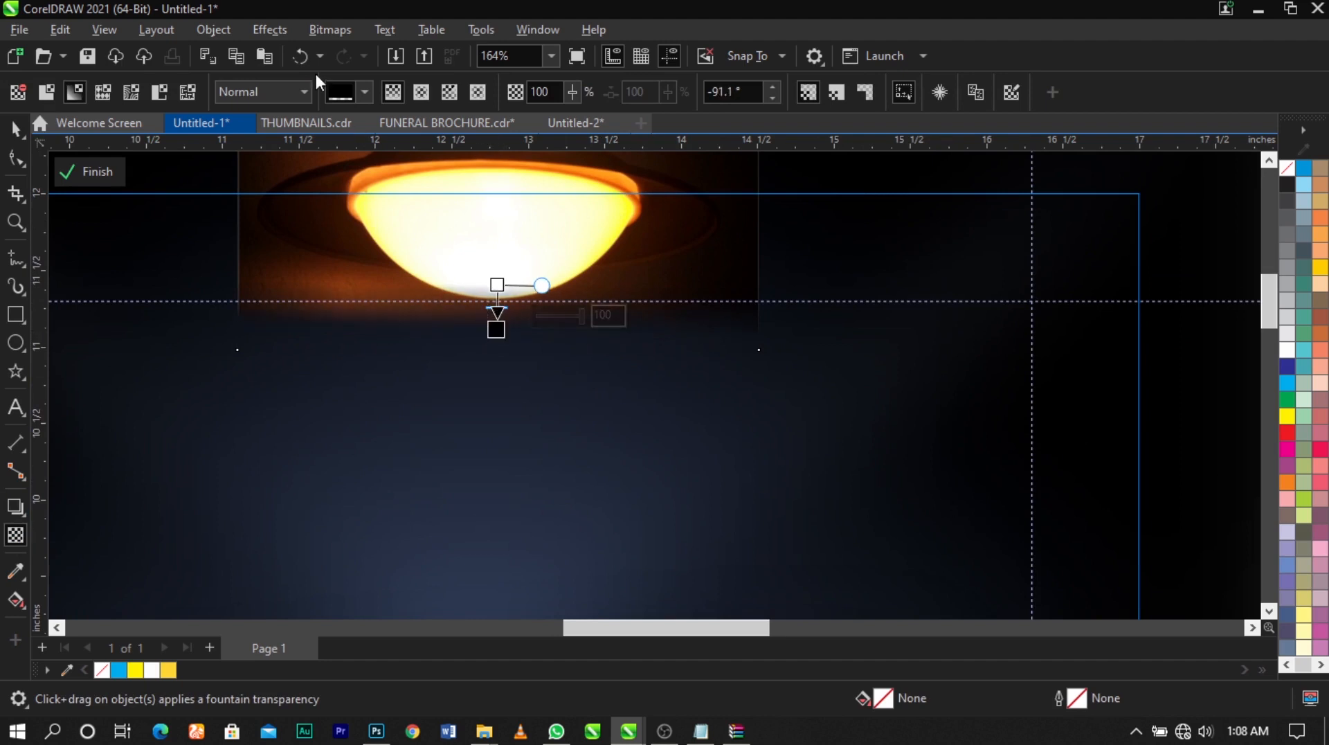
{"action": "left_click", "coordinate": [331, 29]}
{"action": "left_click", "coordinate": [339, 51]}
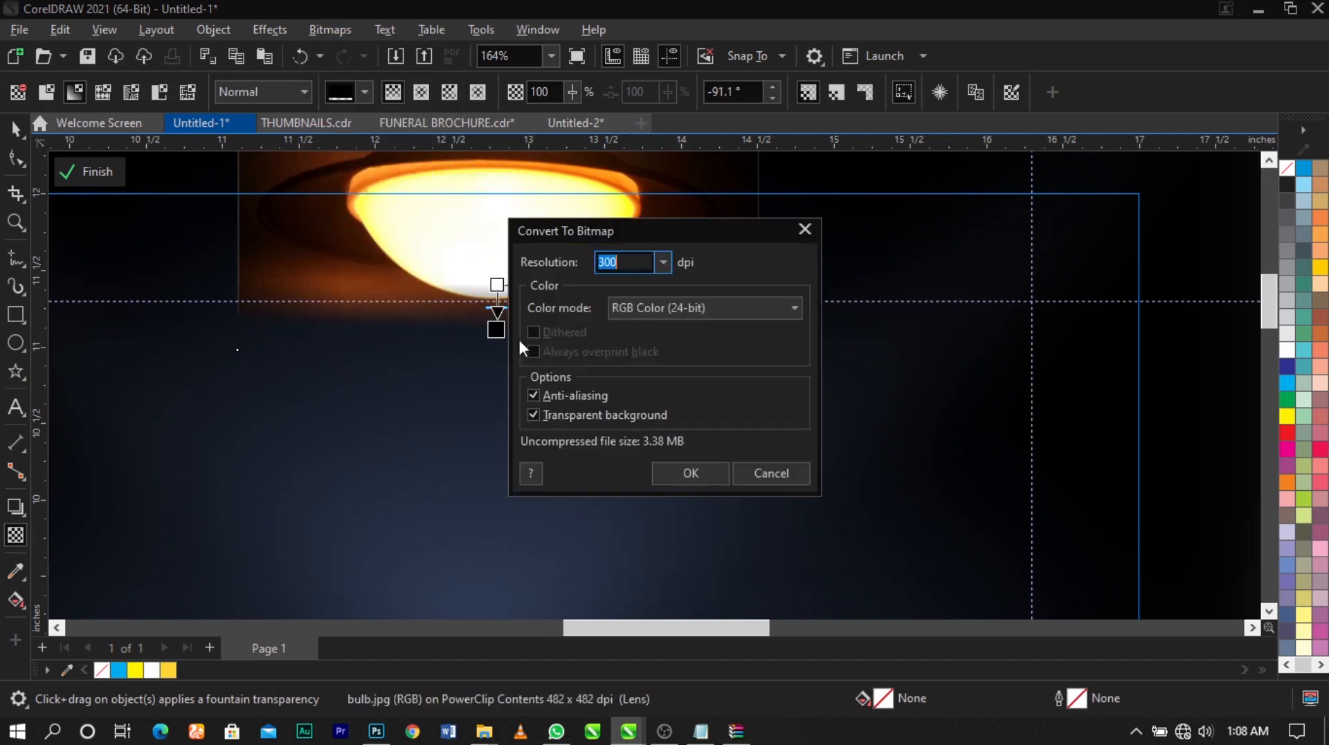
{"action": "left_click", "coordinate": [670, 473]}
Fade the right edge of the lamp image with a fountain transparency and convert it to a 300 dpi RGB bitmap
{"action": "left_click_drag", "start_coordinate": [673, 231], "coordinate": [759, 234]}
{"action": "left_click_drag", "start_coordinate": [674, 230], "coordinate": [666, 230]}
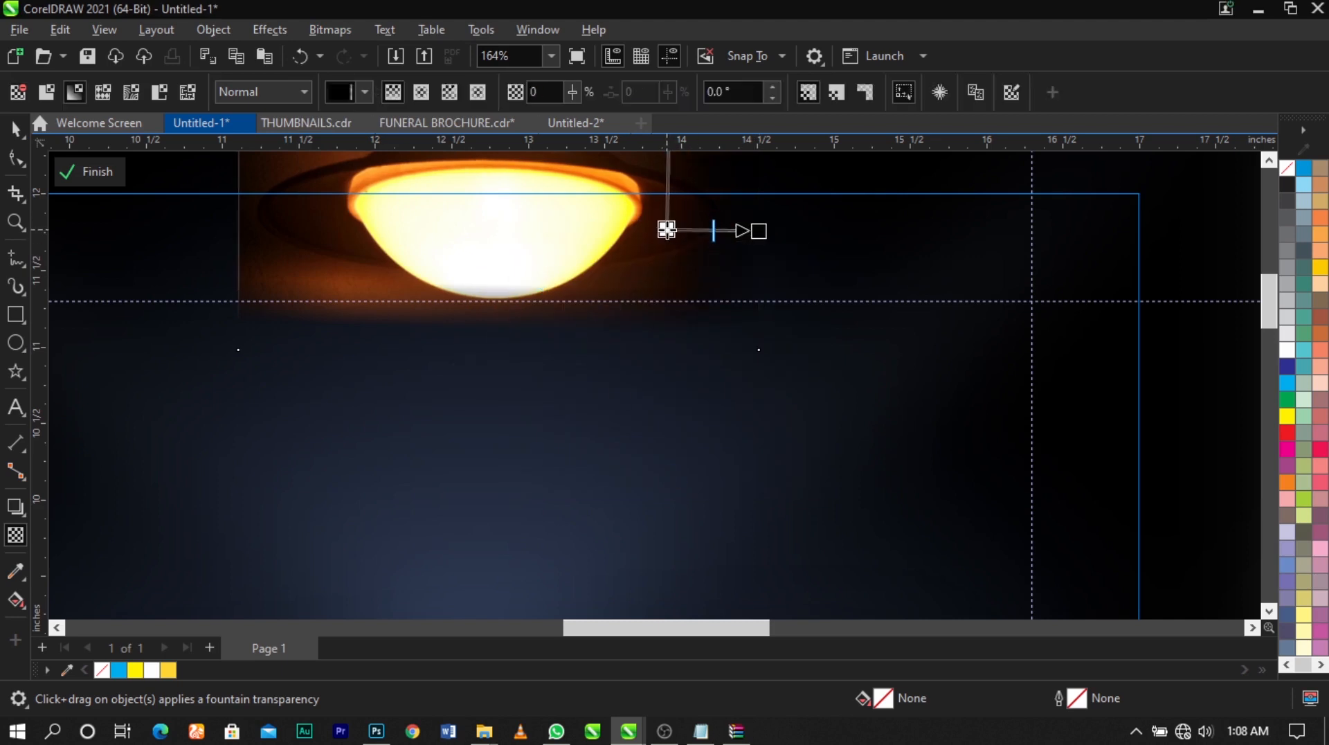
{"action": "left_click", "coordinate": [338, 32]}
{"action": "left_click", "coordinate": [346, 50]}
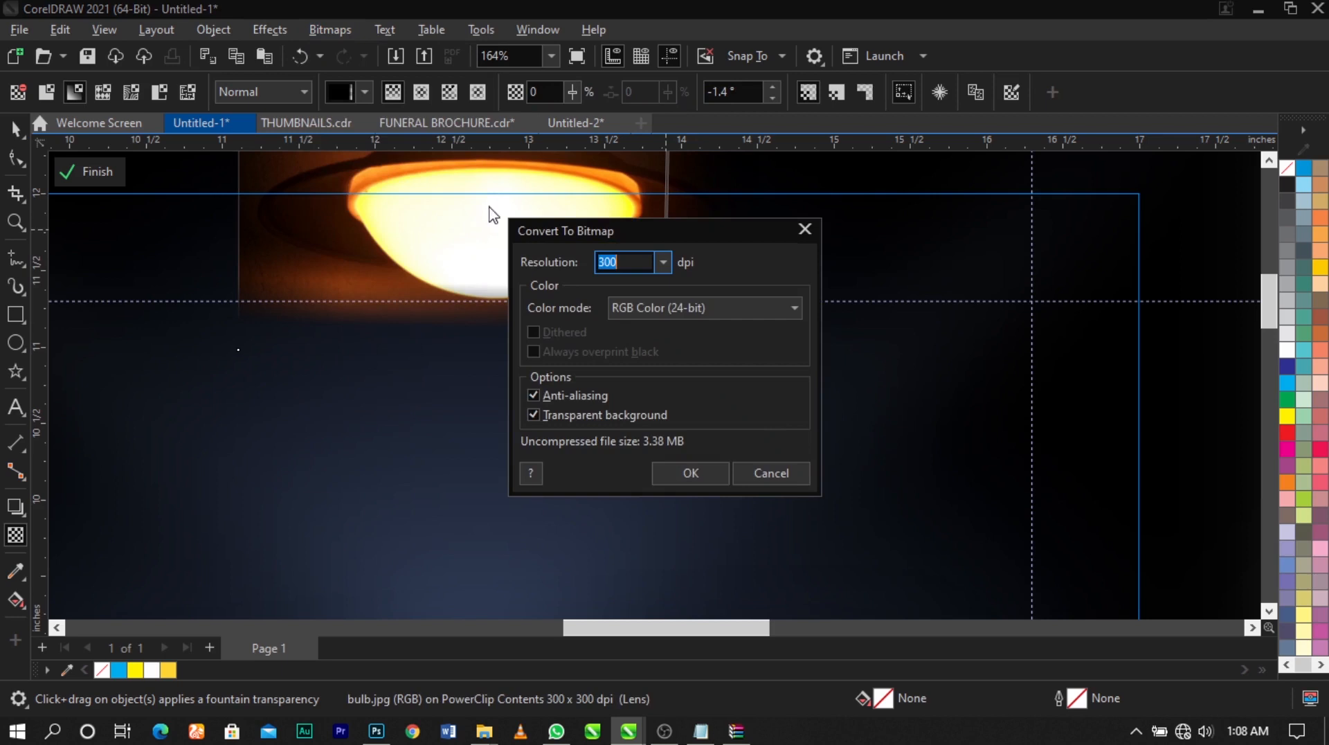
{"action": "left_click", "coordinate": [691, 475]}
Fade the left edge of the lamp image with a fountain transparency and set its merge mode to Screen
{"action": "left_click_drag", "start_coordinate": [339, 228], "coordinate": [263, 230]}
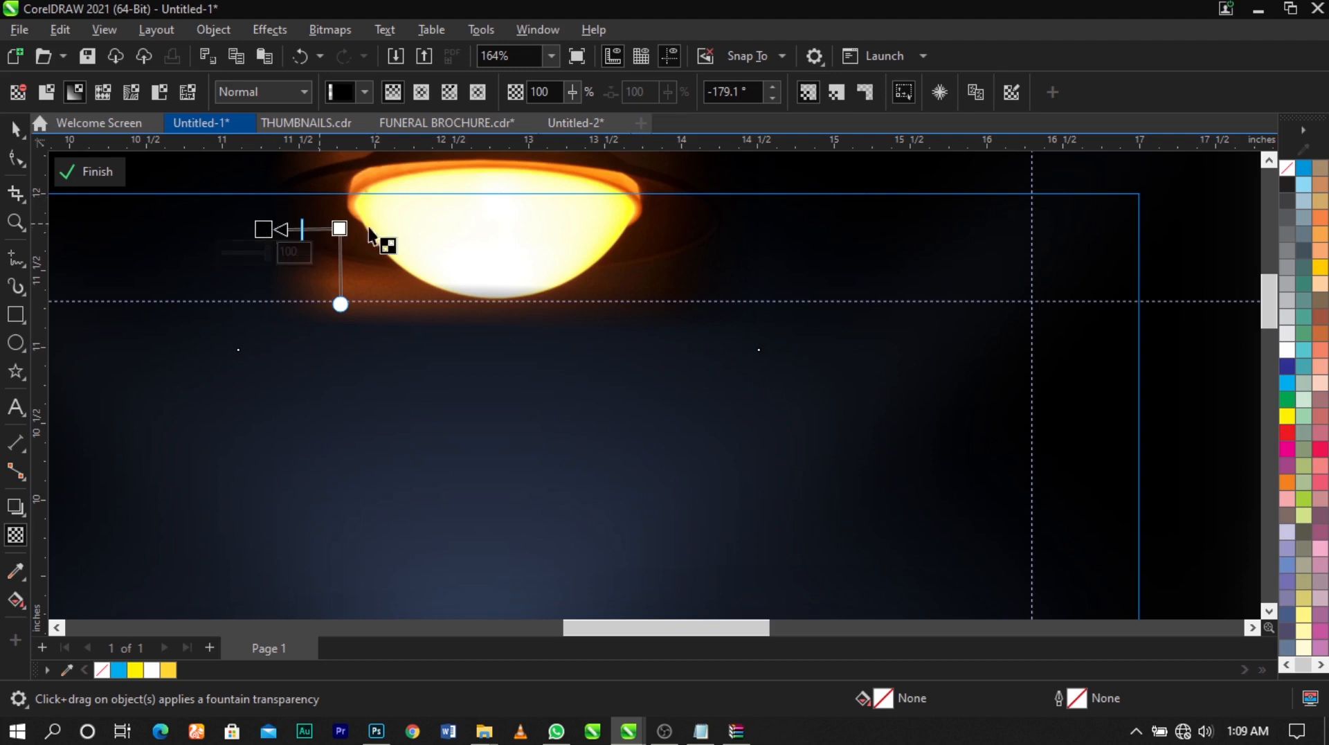
{"action": "left_click", "coordinate": [256, 93]}
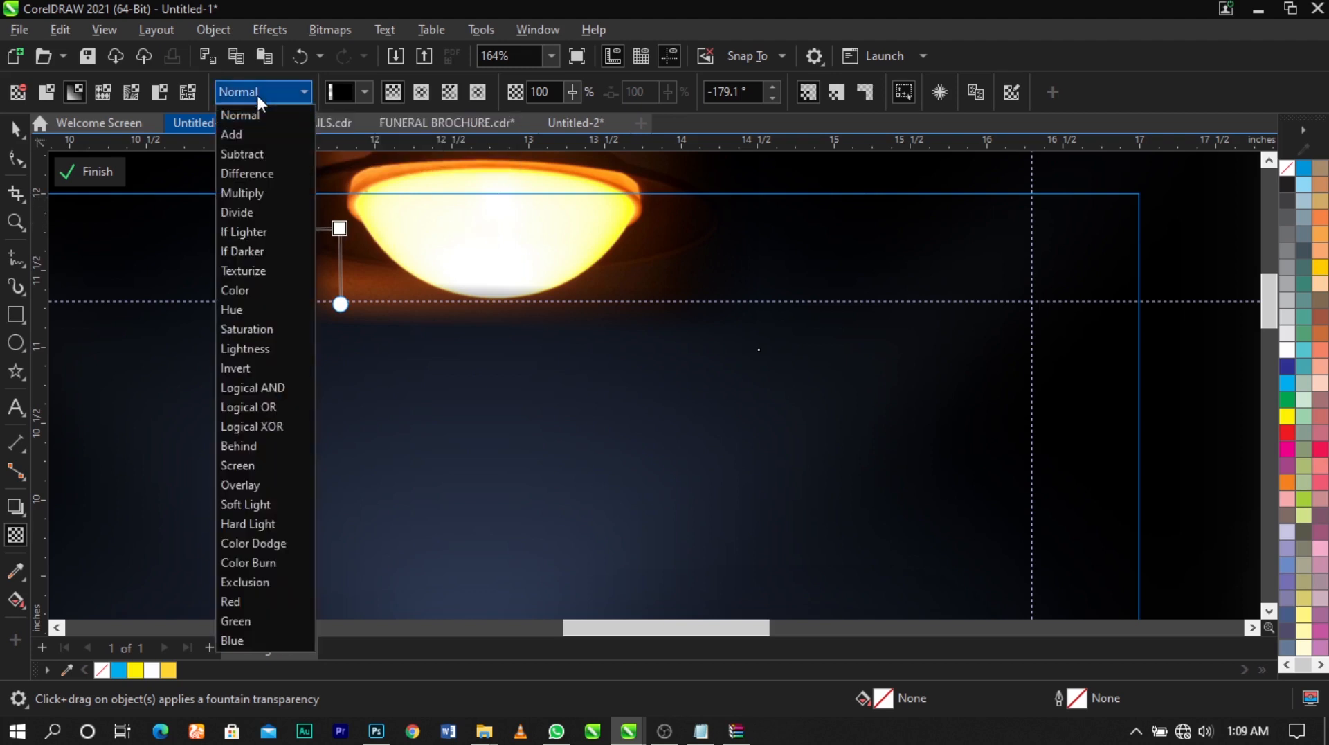
{"action": "left_click", "coordinate": [279, 469]}
{"action": "key", "text": "space"}
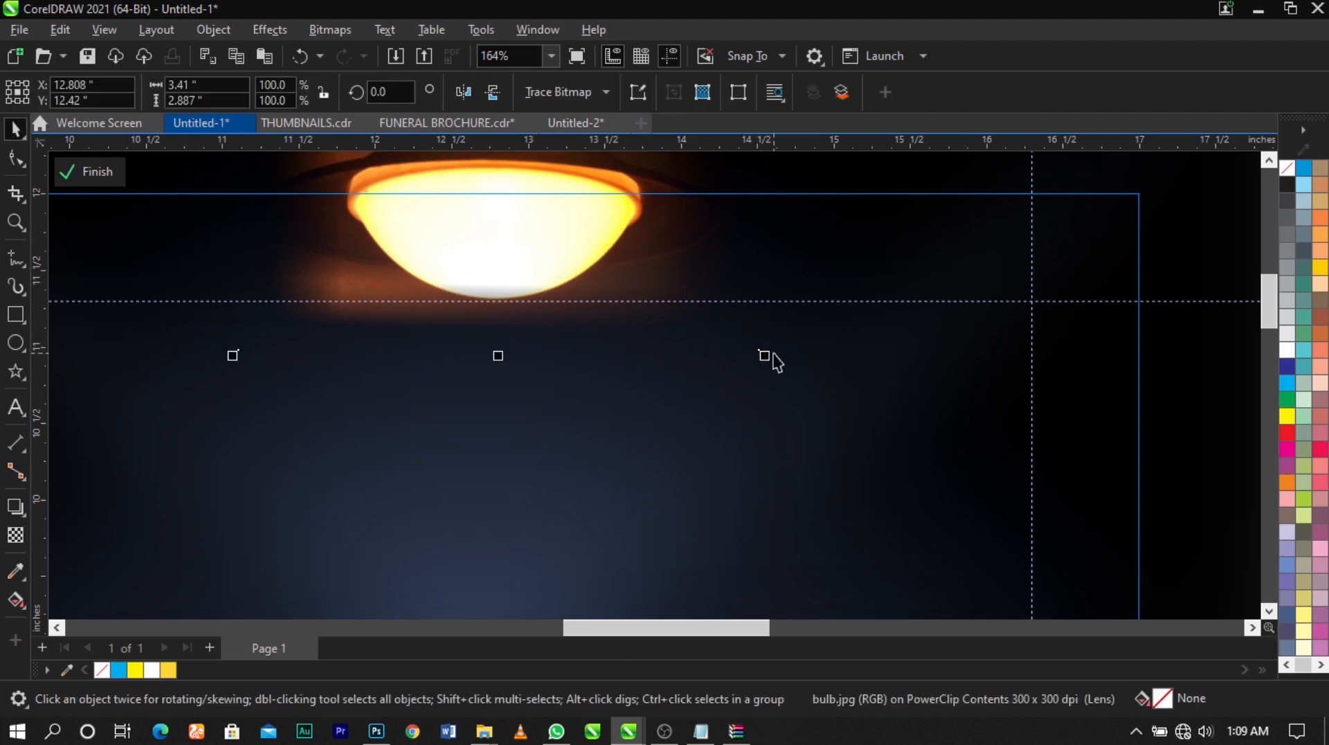
Scale the lamp image to about 3.09 by 2.61 inches, raise it slightly and finish editing the cover's PowerClip
{"action": "left_click_drag", "start_coordinate": [766, 356], "coordinate": [735, 331]}
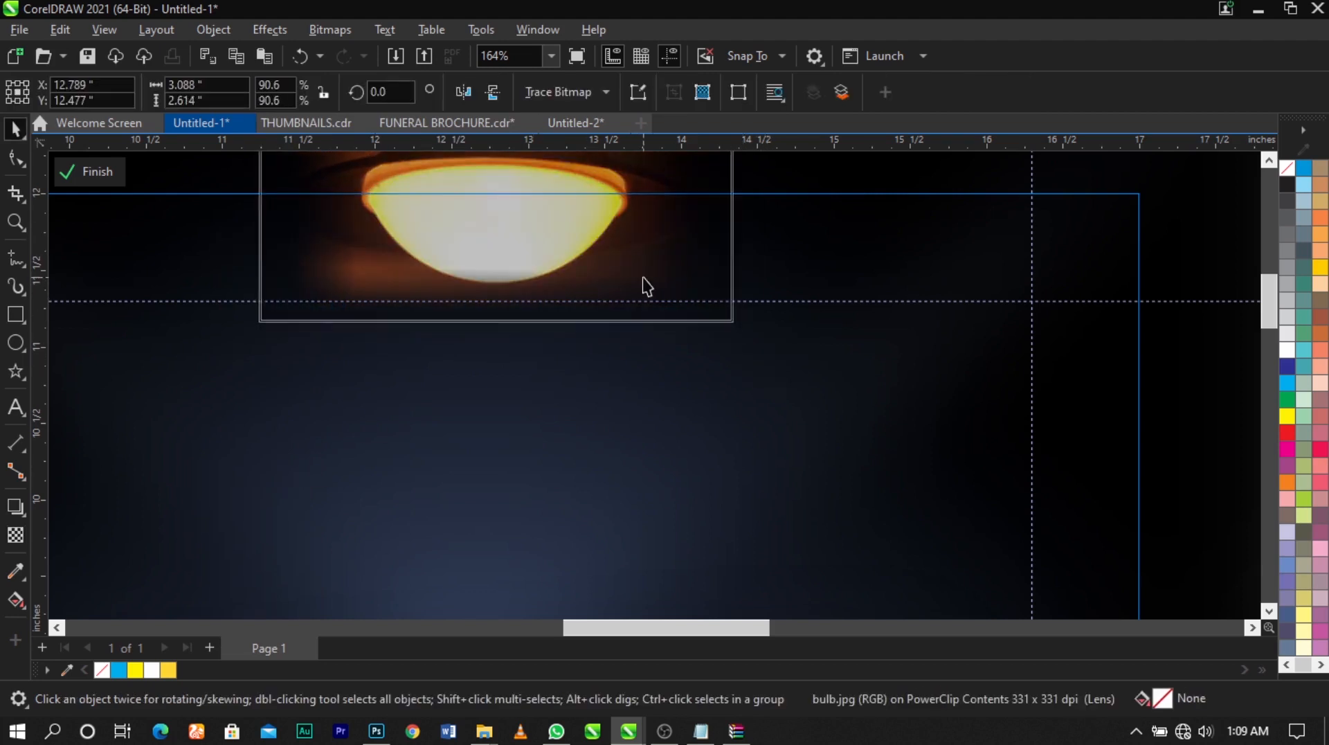
{"action": "scroll", "coordinate": [644, 274], "scroll_direction": "down", "scroll_amount": 2}
{"action": "left_click_drag", "start_coordinate": [644, 285], "coordinate": [608, 244]}
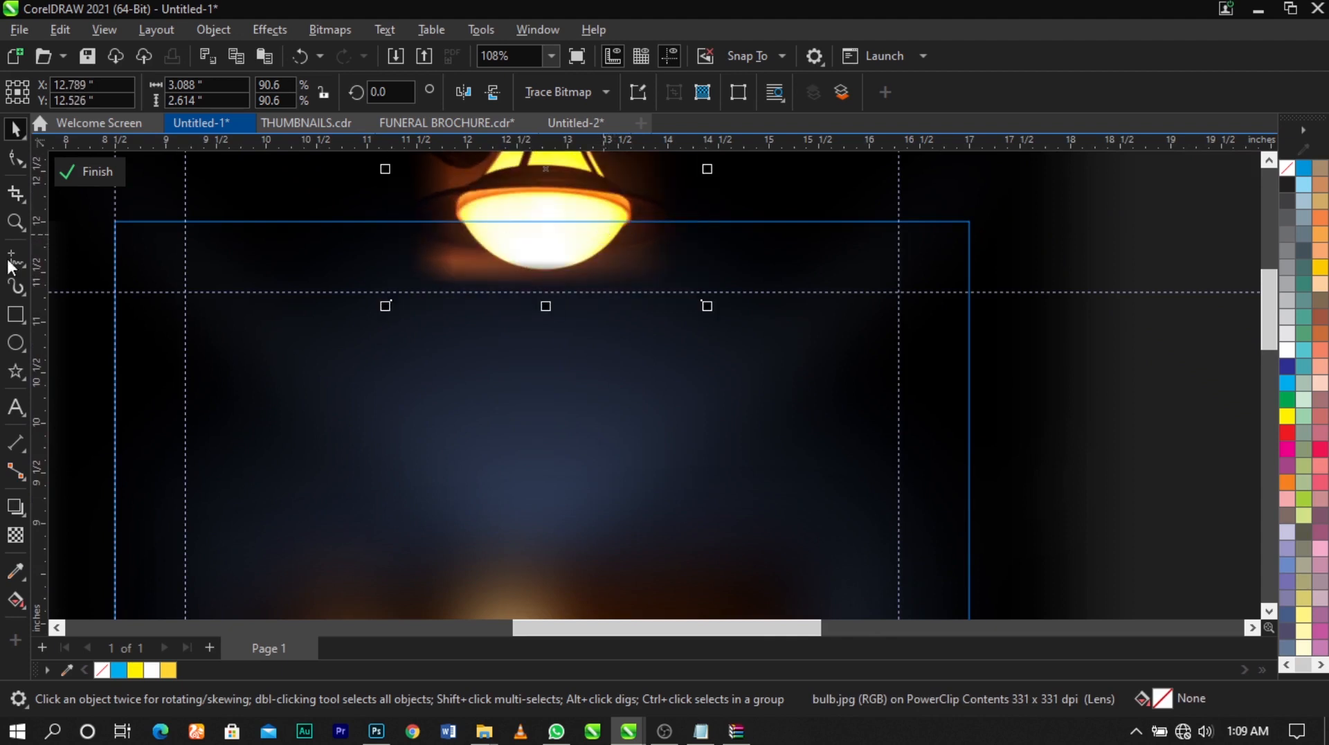
{"action": "left_click", "coordinate": [79, 178]}
{"action": "scroll", "coordinate": [596, 196], "scroll_direction": "down", "scroll_amount": 5}
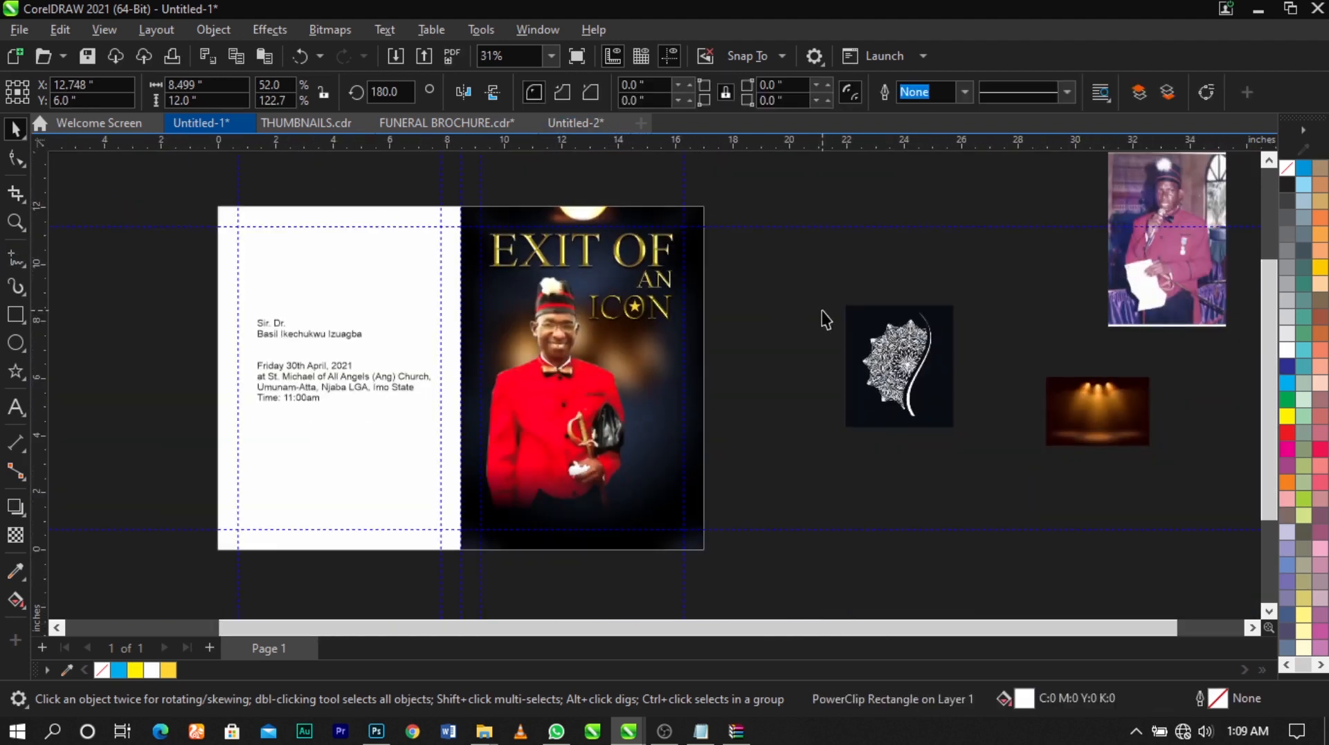
Cut the honorific and full-name lines out of the text block on the white panel
{"action": "key", "text": "z"}
{"action": "left_click_drag", "start_coordinate": [801, 184], "coordinate": [227, 555]}
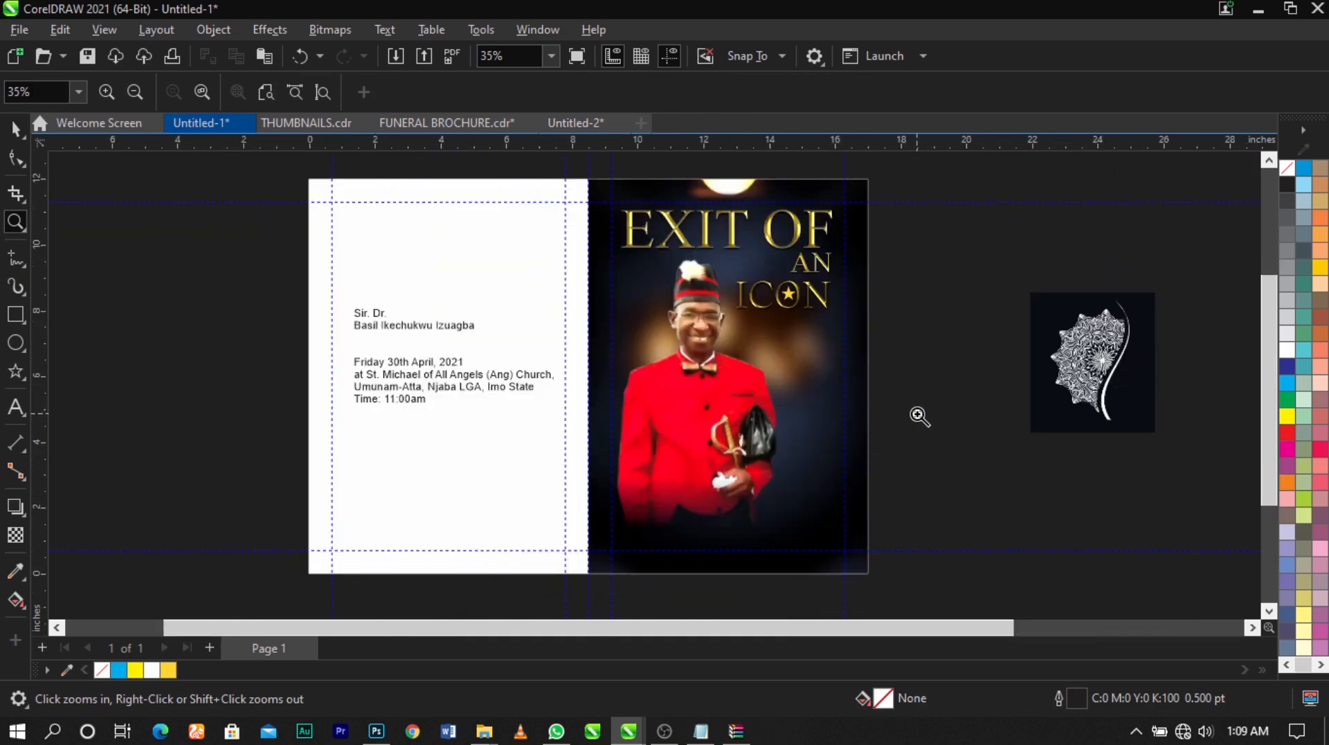
{"action": "scroll", "coordinate": [920, 415], "scroll_direction": "down", "scroll_amount": 2}
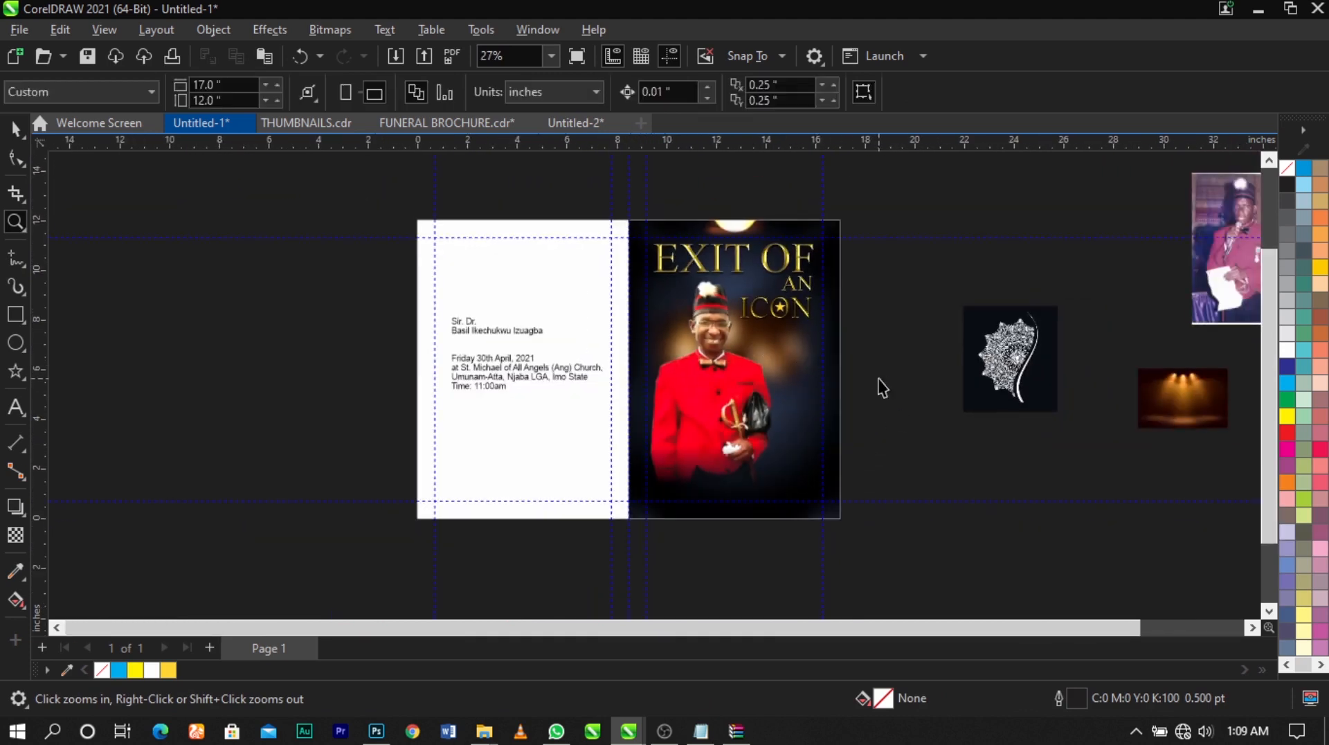
{"action": "left_click_drag", "start_coordinate": [957, 207], "coordinate": [302, 547]}
{"action": "key", "text": "space"}
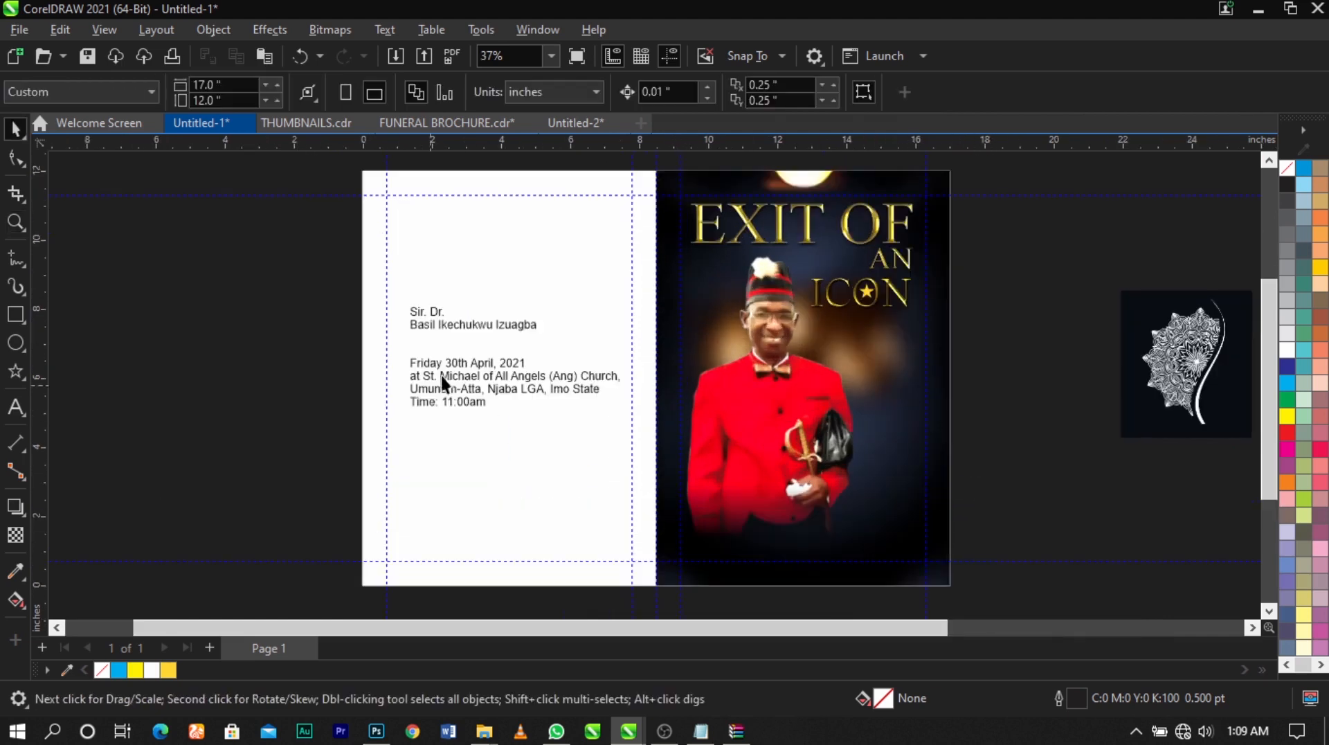
{"action": "scroll", "coordinate": [434, 323], "scroll_direction": "up", "scroll_amount": 2}
{"action": "double_click", "coordinate": [434, 322]}
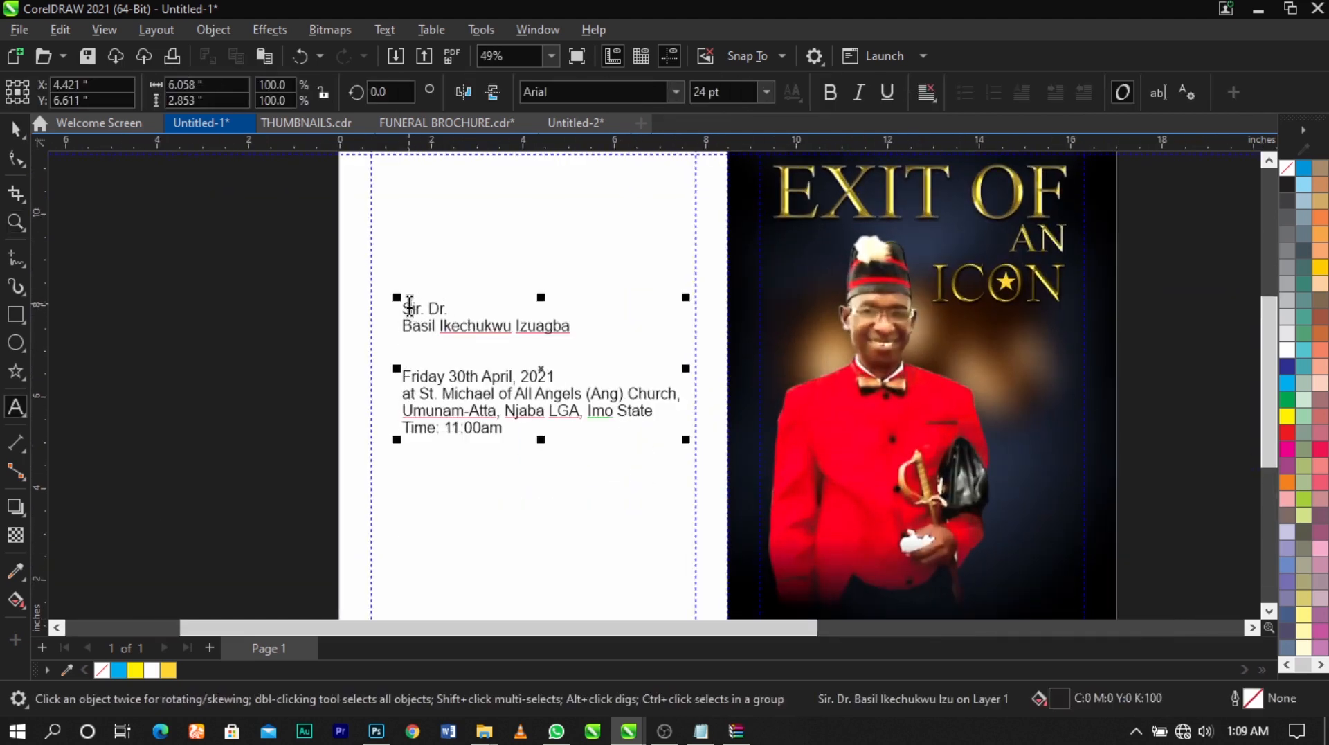
{"action": "left_click_drag", "start_coordinate": [402, 308], "coordinate": [614, 335]}
{"action": "key", "text": "ctrl+c"}
{"action": "scroll", "coordinate": [418, 321], "scroll_direction": "down", "scroll_amount": 2}
{"action": "key", "text": "Delete"}
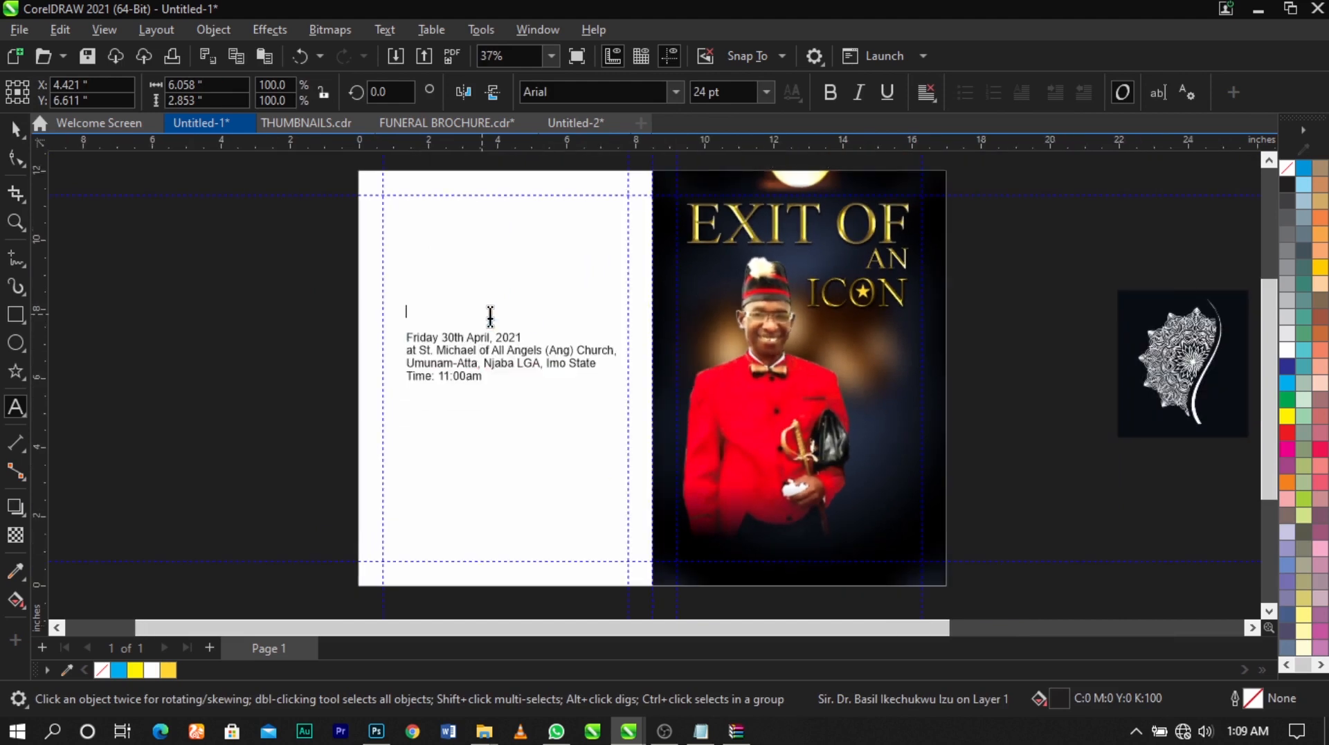
Paste the honorific and full name as a separate text object on the cover beside the portrait
{"action": "scroll", "coordinate": [893, 416], "scroll_direction": "up", "scroll_amount": 2}
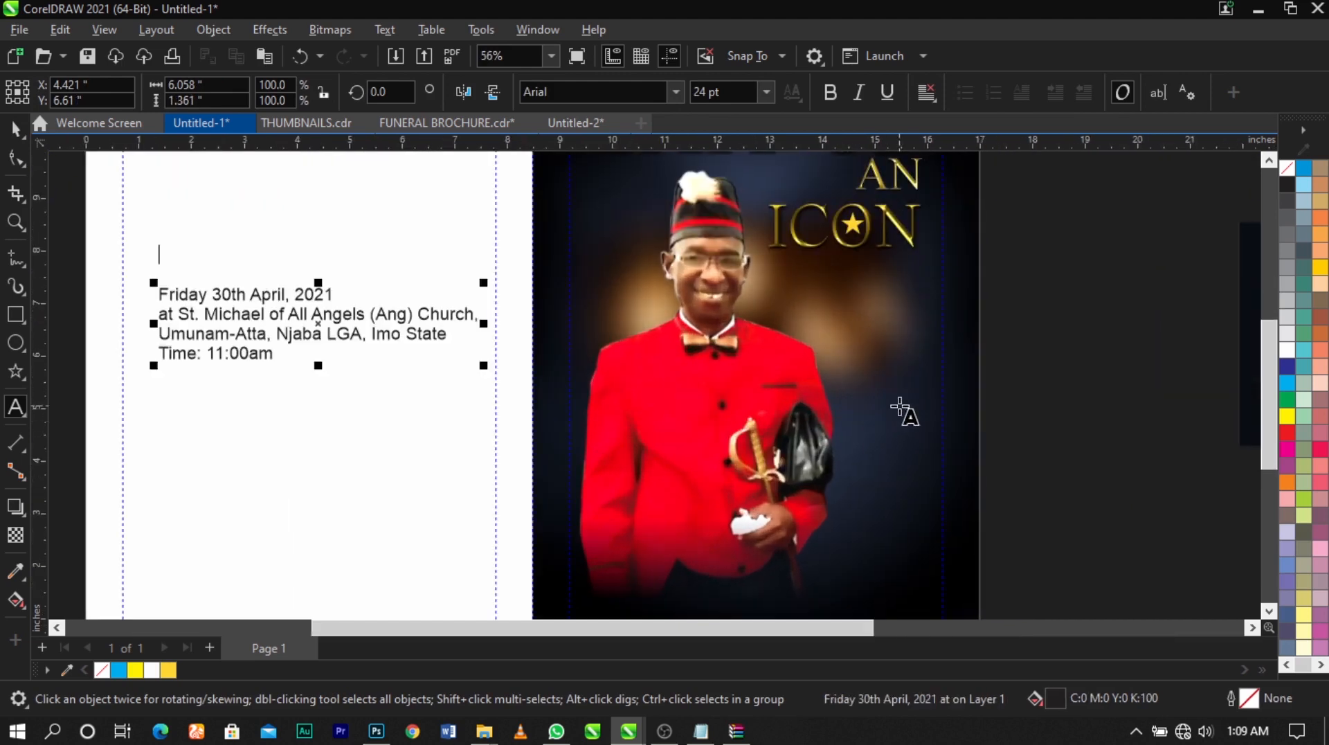
{"action": "left_click", "coordinate": [884, 370]}
{"action": "key", "text": "ctrl+v"}
{"action": "key", "text": "ctrl+space"}
{"action": "key", "text": "Escape"}
{"action": "scroll", "coordinate": [747, 310], "scroll_direction": "down", "scroll_amount": 2}
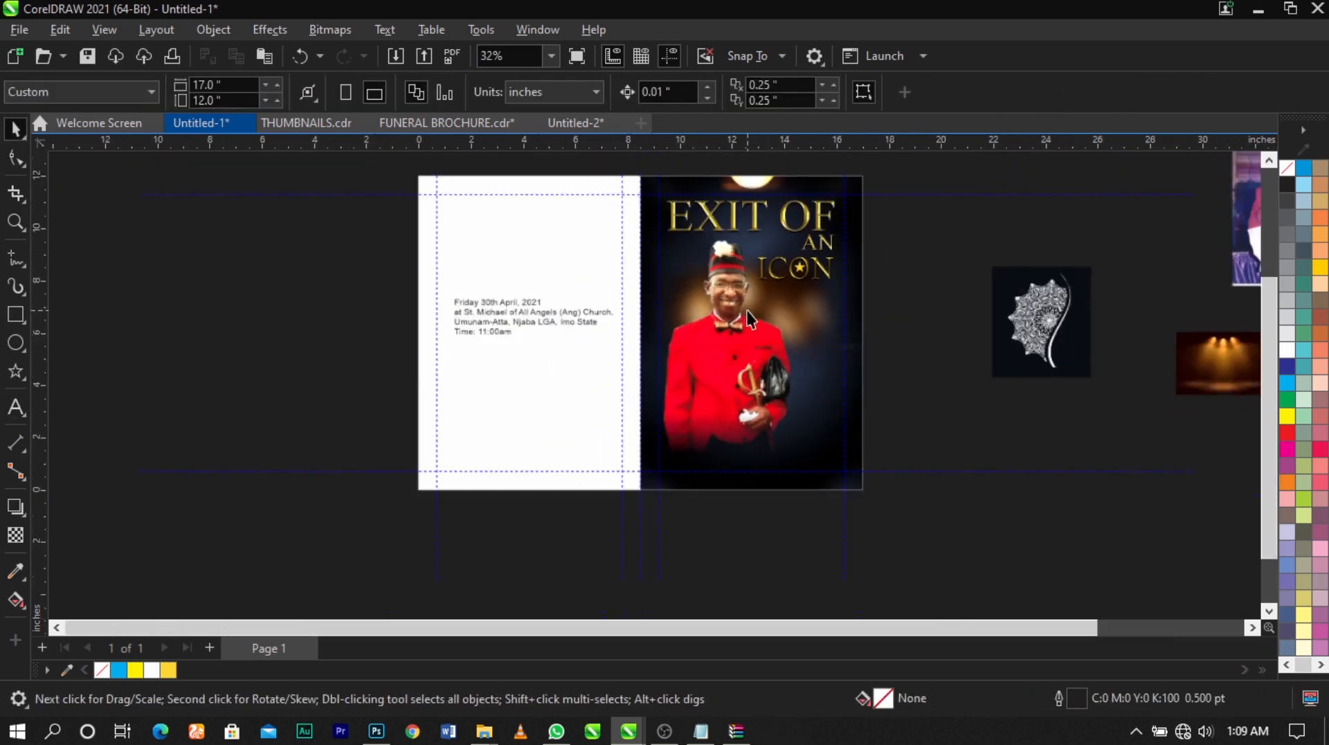
Fill the pasted name text on the cover with white
{"action": "key", "text": "z"}
{"action": "left_click_drag", "start_coordinate": [920, 547], "coordinate": [552, 193]}
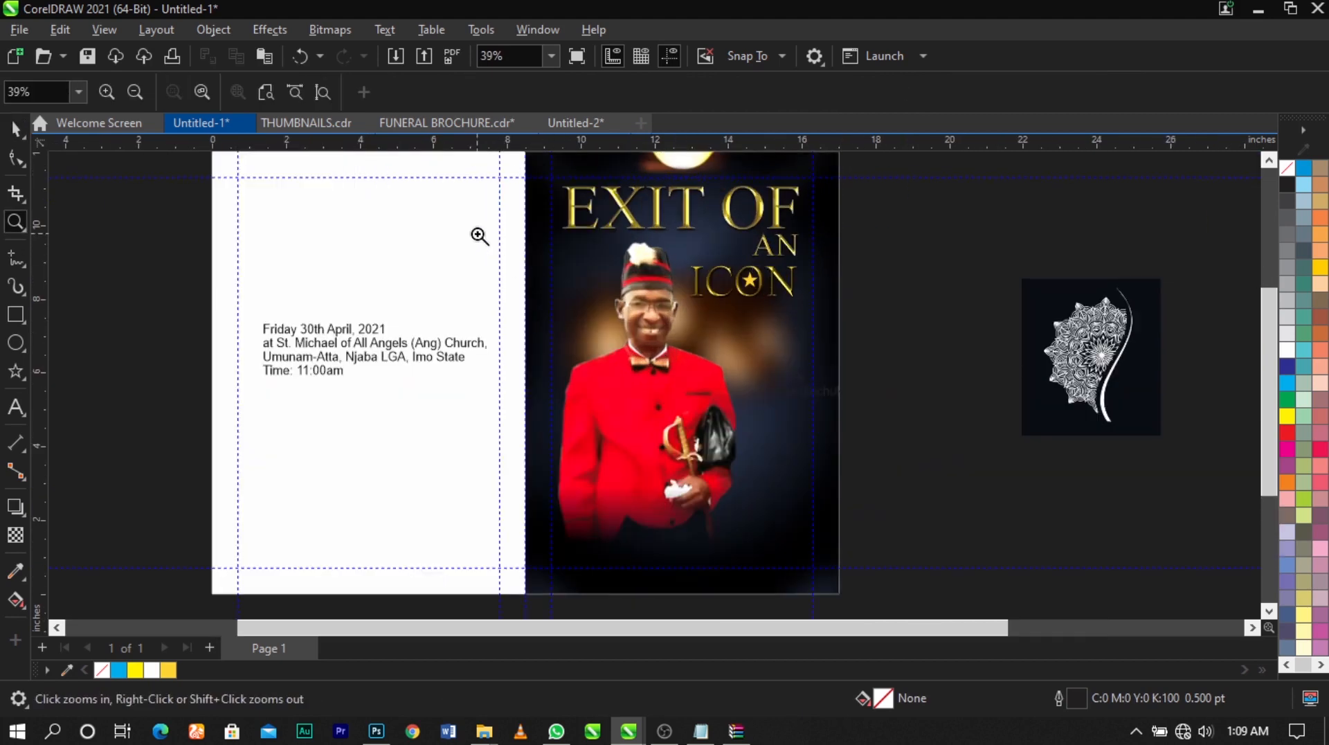
{"action": "left_click_drag", "start_coordinate": [479, 236], "coordinate": [897, 545]}
{"action": "key", "text": "space"}
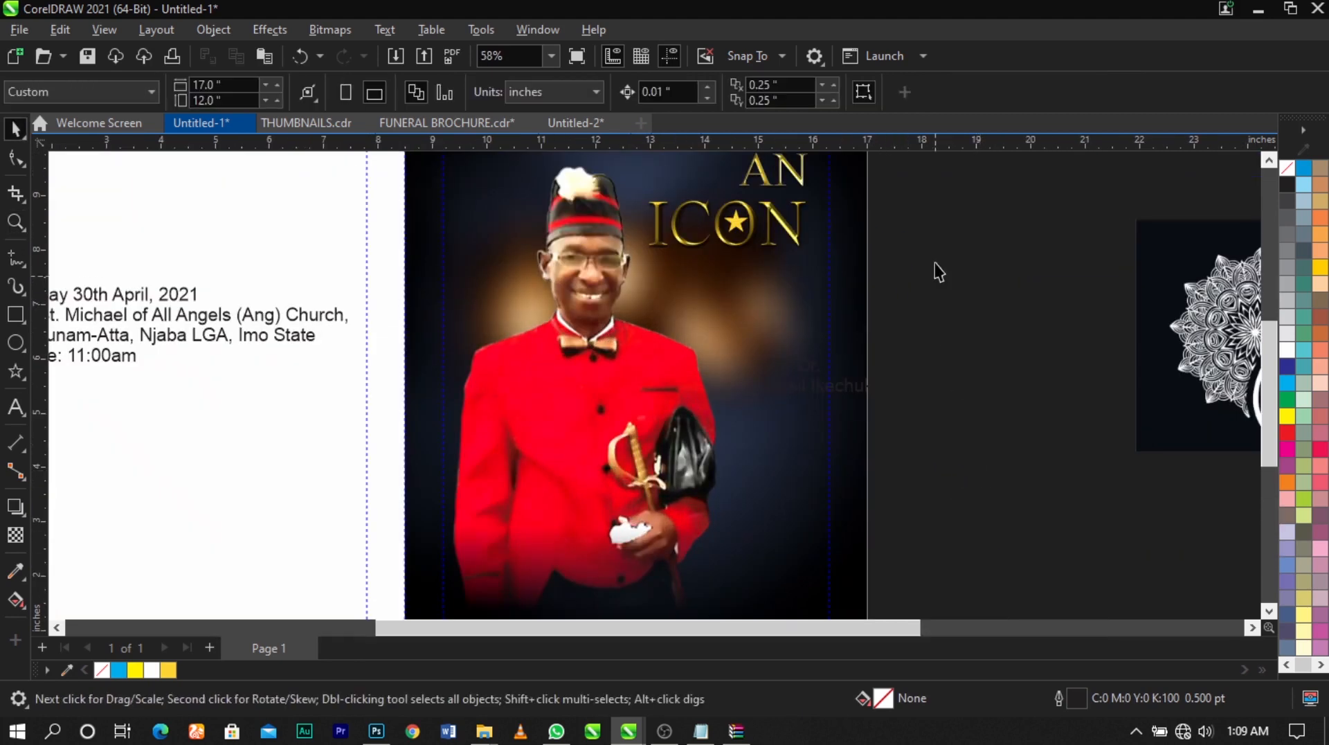
{"action": "left_click", "coordinate": [854, 385]}
{"action": "left_click", "coordinate": [1288, 351]}
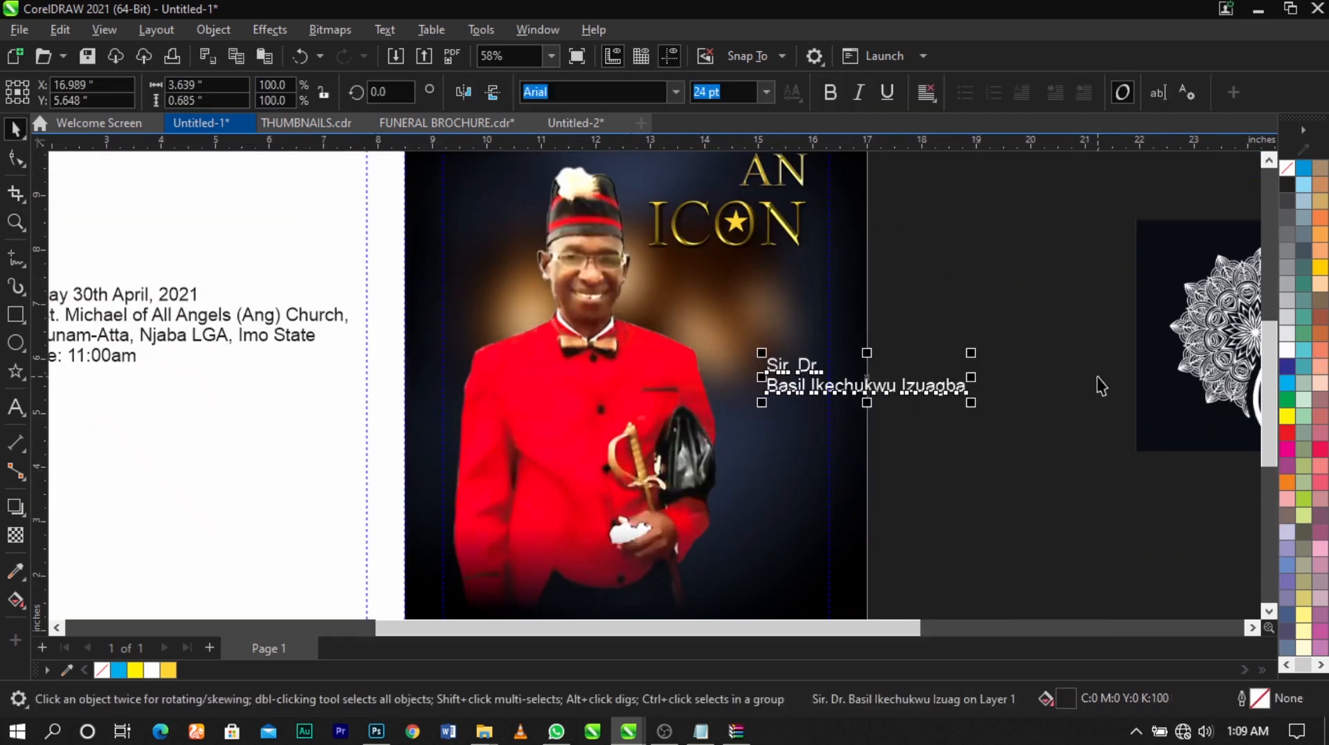
{"action": "left_click", "coordinate": [1099, 382]}
Move the name text up and left, closer to the portrait, and shift the portrait image slightly left
{"action": "left_click", "coordinate": [857, 392]}
{"action": "scroll", "coordinate": [858, 391], "scroll_direction": "up", "scroll_amount": 1}
{"action": "left_click_drag", "start_coordinate": [857, 392], "coordinate": [762, 364]}
{"action": "scroll", "coordinate": [668, 391], "scroll_direction": "down", "scroll_amount": 1}
{"action": "left_click", "coordinate": [612, 437]}
{"action": "left_click_drag", "start_coordinate": [611, 438], "coordinate": [596, 441]}
{"action": "left_click", "coordinate": [596, 440]}
{"action": "scroll", "coordinate": [598, 435], "scroll_direction": "down", "scroll_amount": 1}
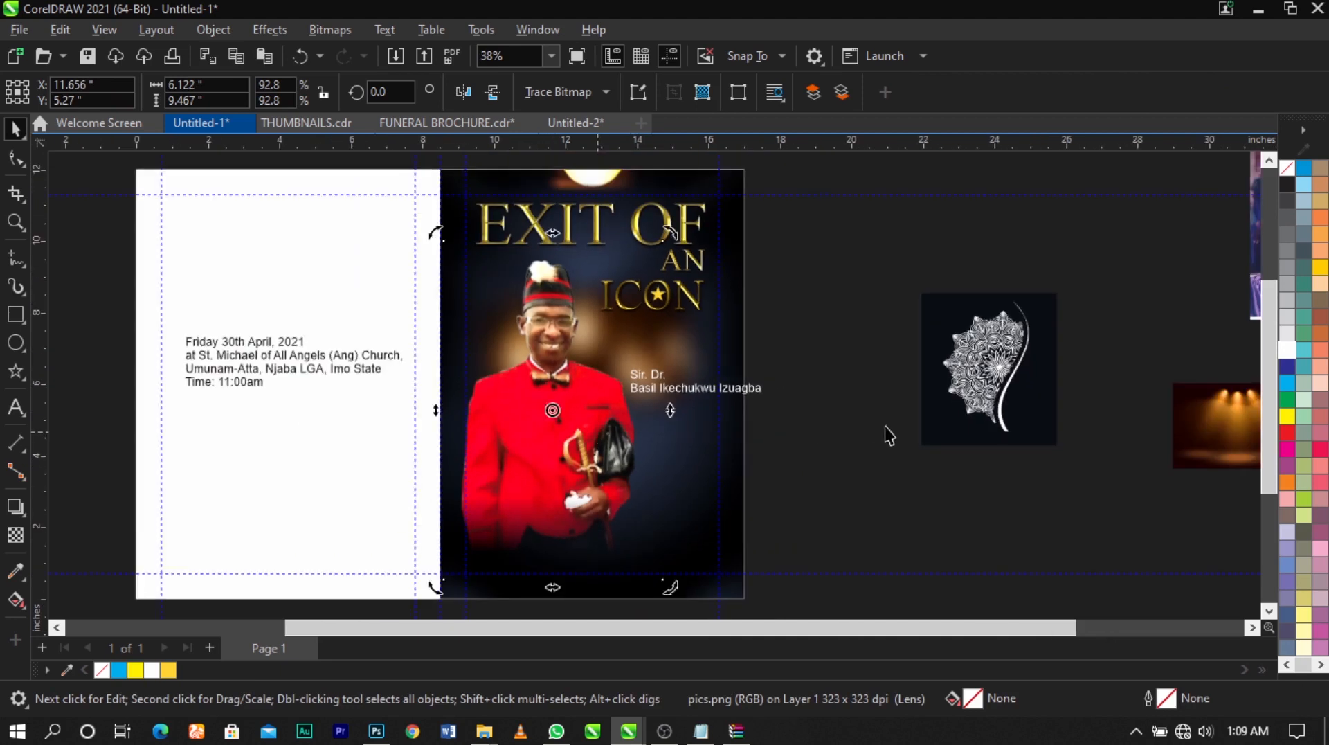
{"action": "left_click", "coordinate": [884, 433]}
Break the full name so that each of its three parts stands on its own line below the honorific
{"action": "key", "text": "F2"}
{"action": "left_click_drag", "start_coordinate": [332, 298], "coordinate": [932, 537]}
{"action": "scroll", "coordinate": [783, 334], "scroll_direction": "up", "scroll_amount": 1}
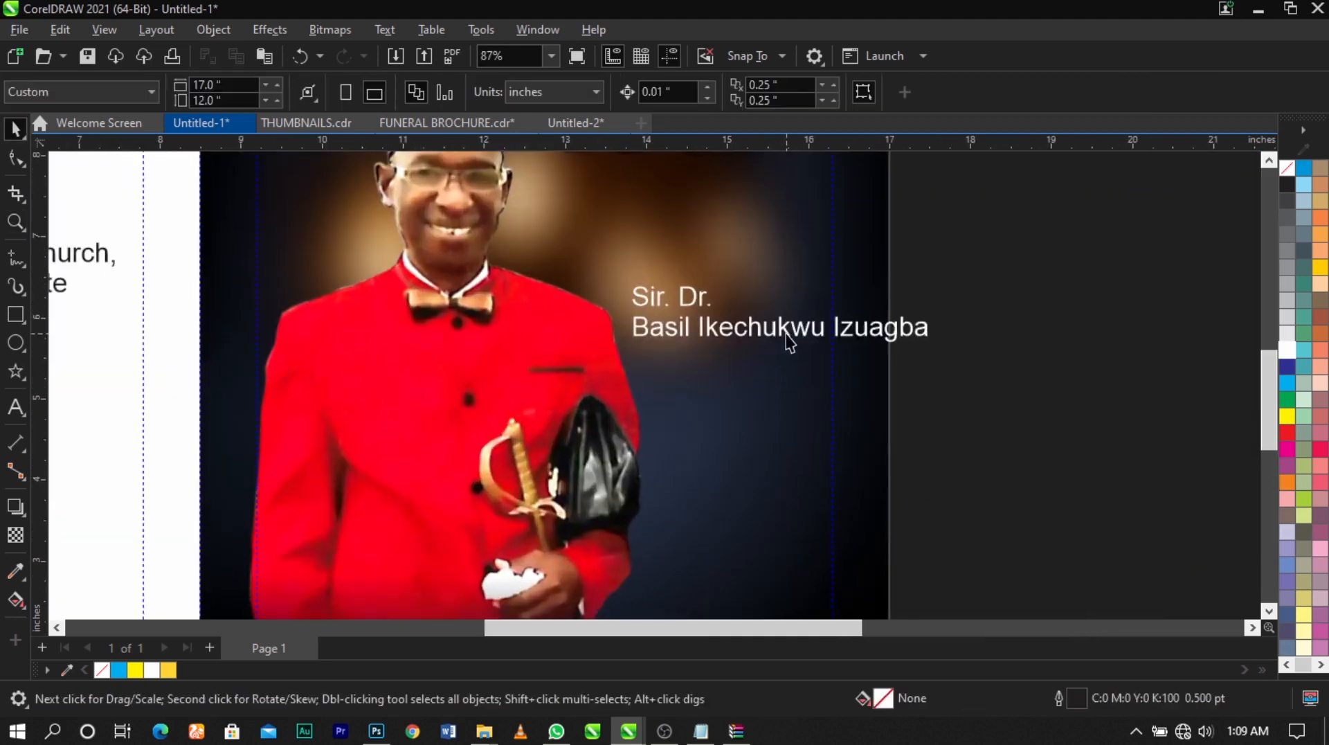
{"action": "left_click", "coordinate": [786, 336]}
{"action": "double_click", "coordinate": [780, 331]}
{"action": "left_click", "coordinate": [696, 328]}
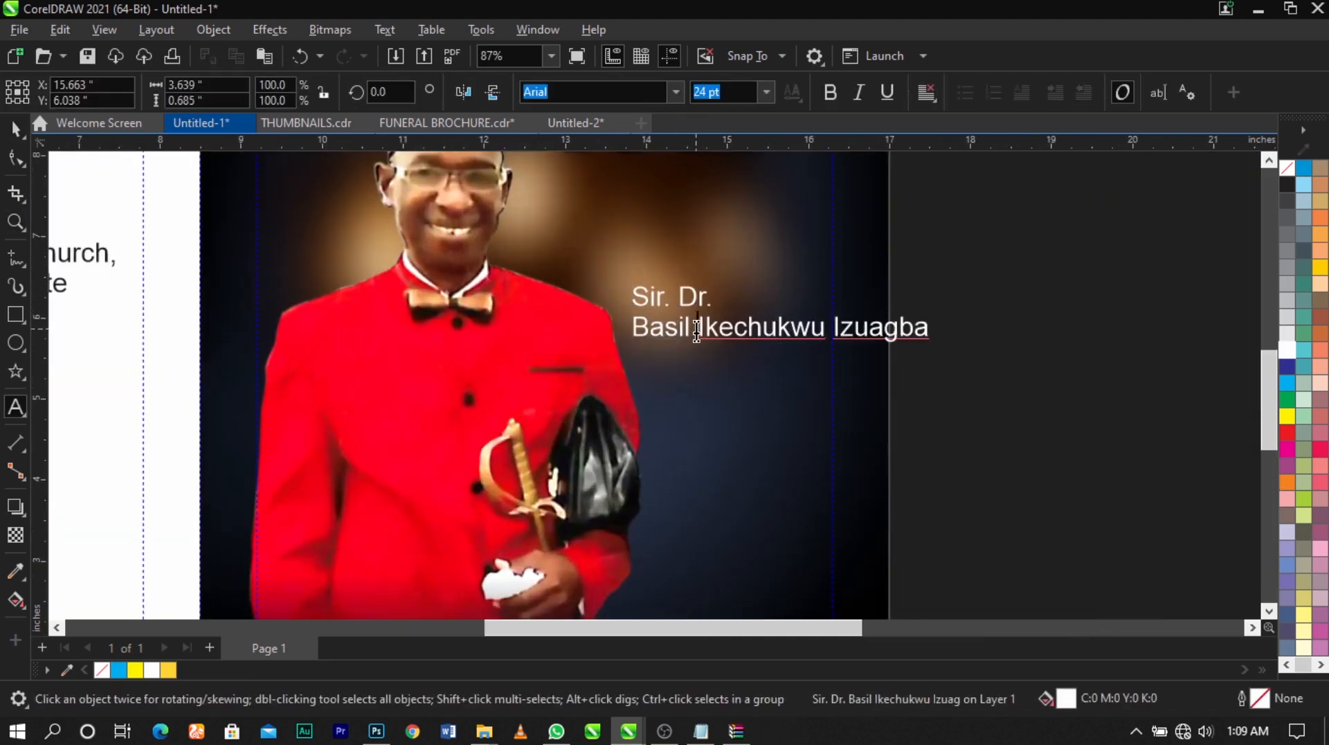
{"action": "key", "text": "Return"}
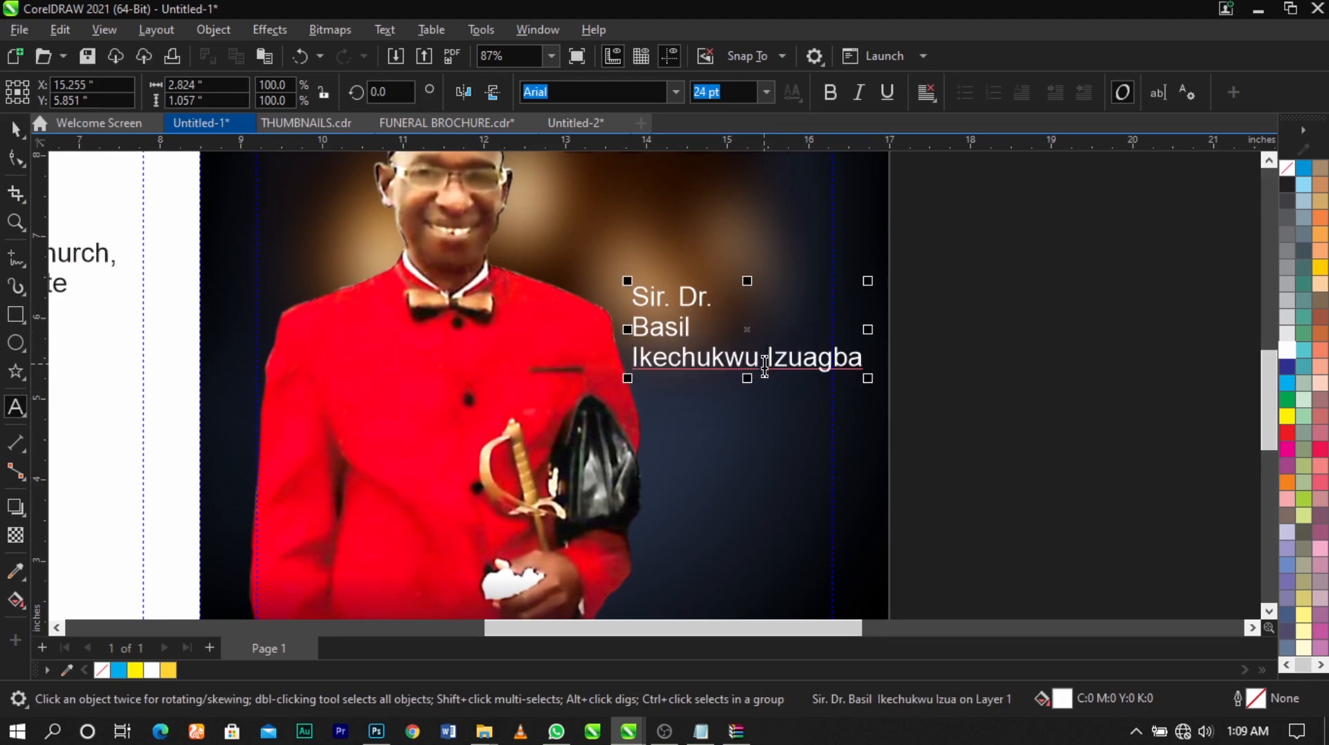
{"action": "key", "text": "Return"}
{"action": "key", "text": "ctrl+space"}
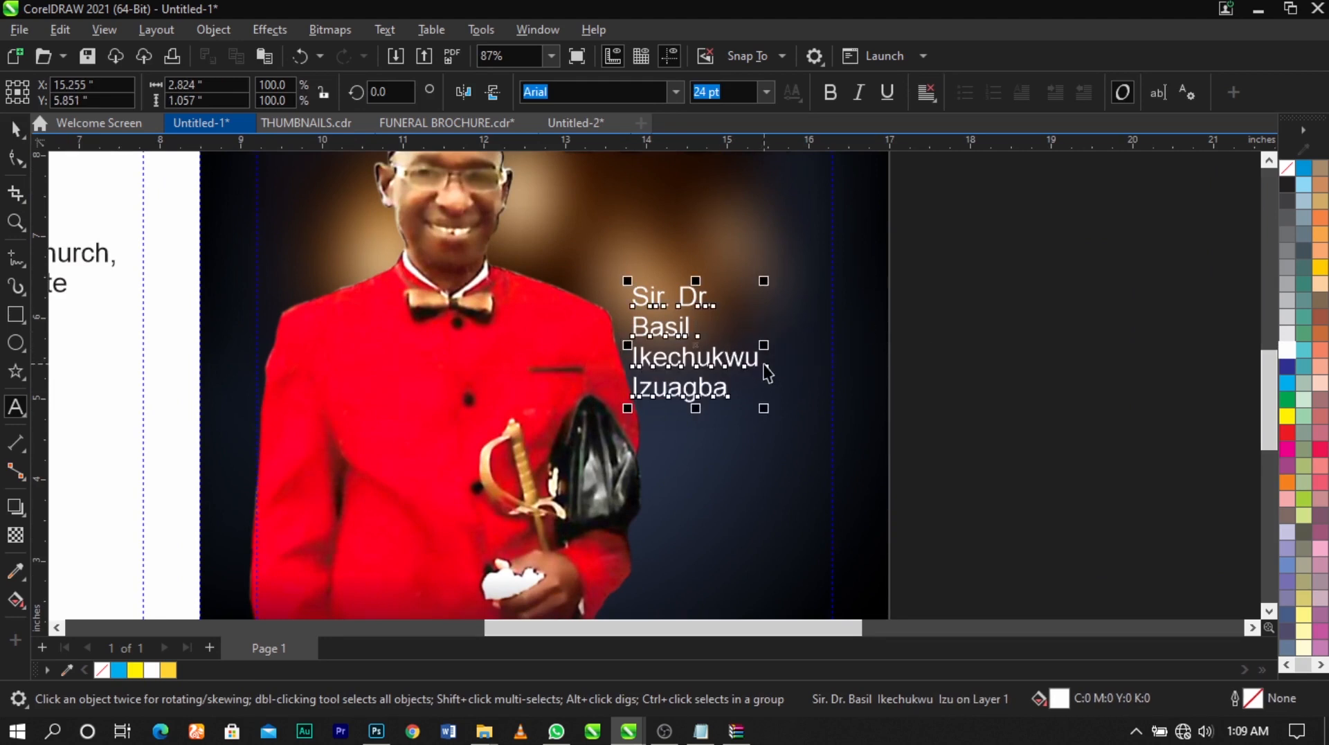
Shift the name text slightly right, set its font to Times New Roman and enlarge it to about 32.6 pt
{"action": "left_click_drag", "start_coordinate": [744, 362], "coordinate": [786, 349]}
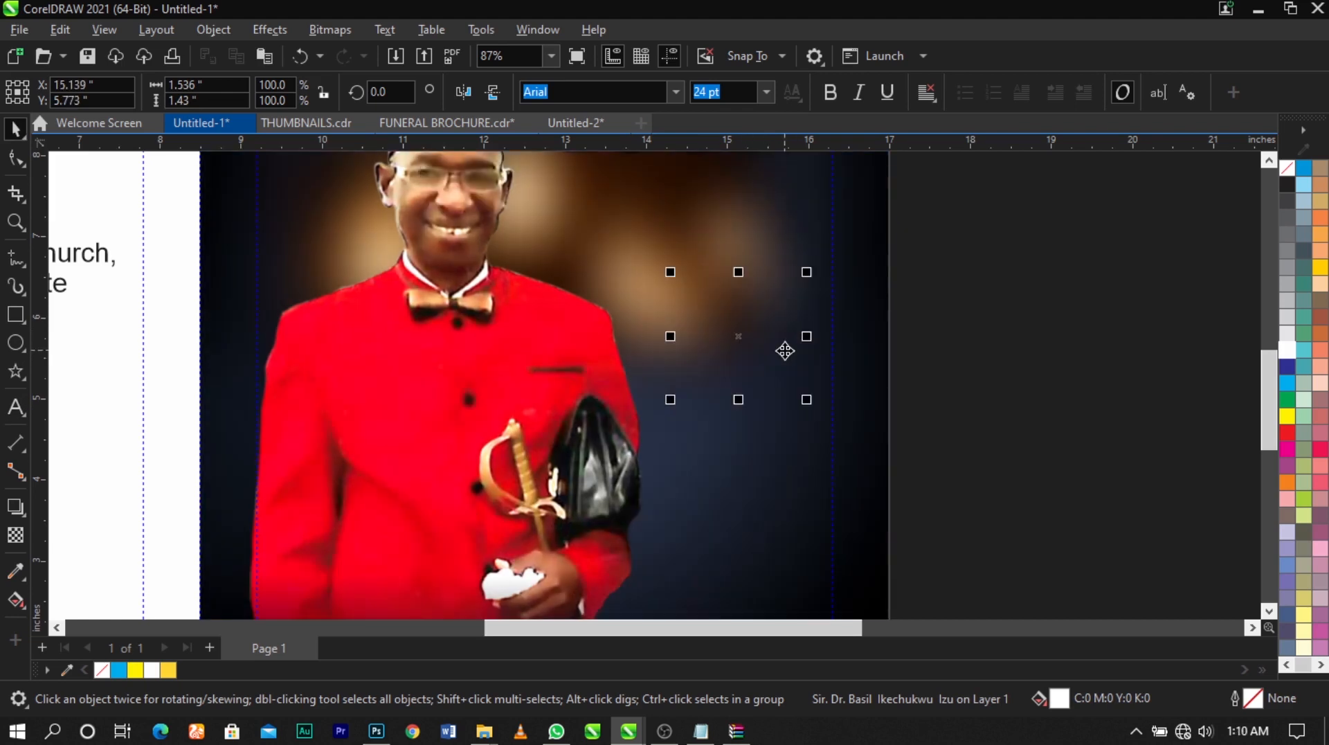
{"action": "left_click", "coordinate": [621, 95]}
{"action": "type", "text": "Times New Roman"}
{"action": "key", "text": "Return"}
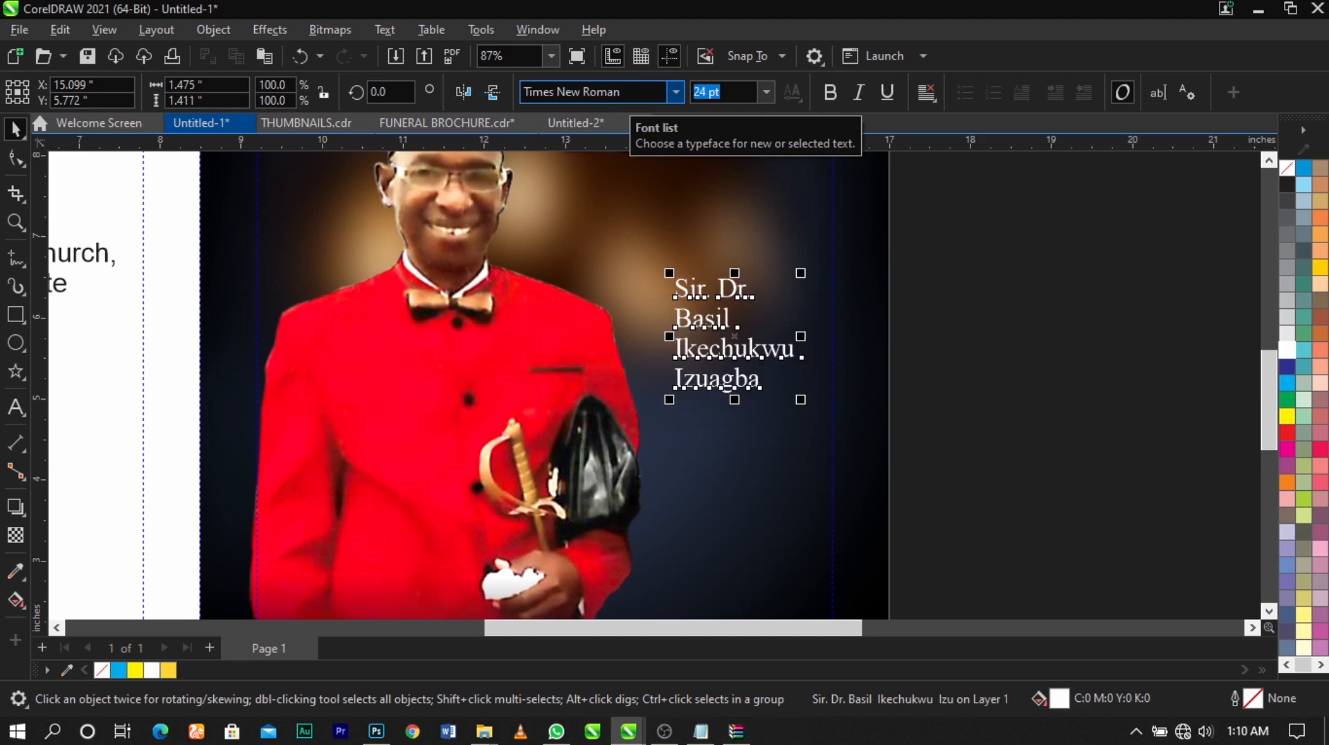
{"action": "left_click_drag", "start_coordinate": [801, 400], "coordinate": [822, 426]}
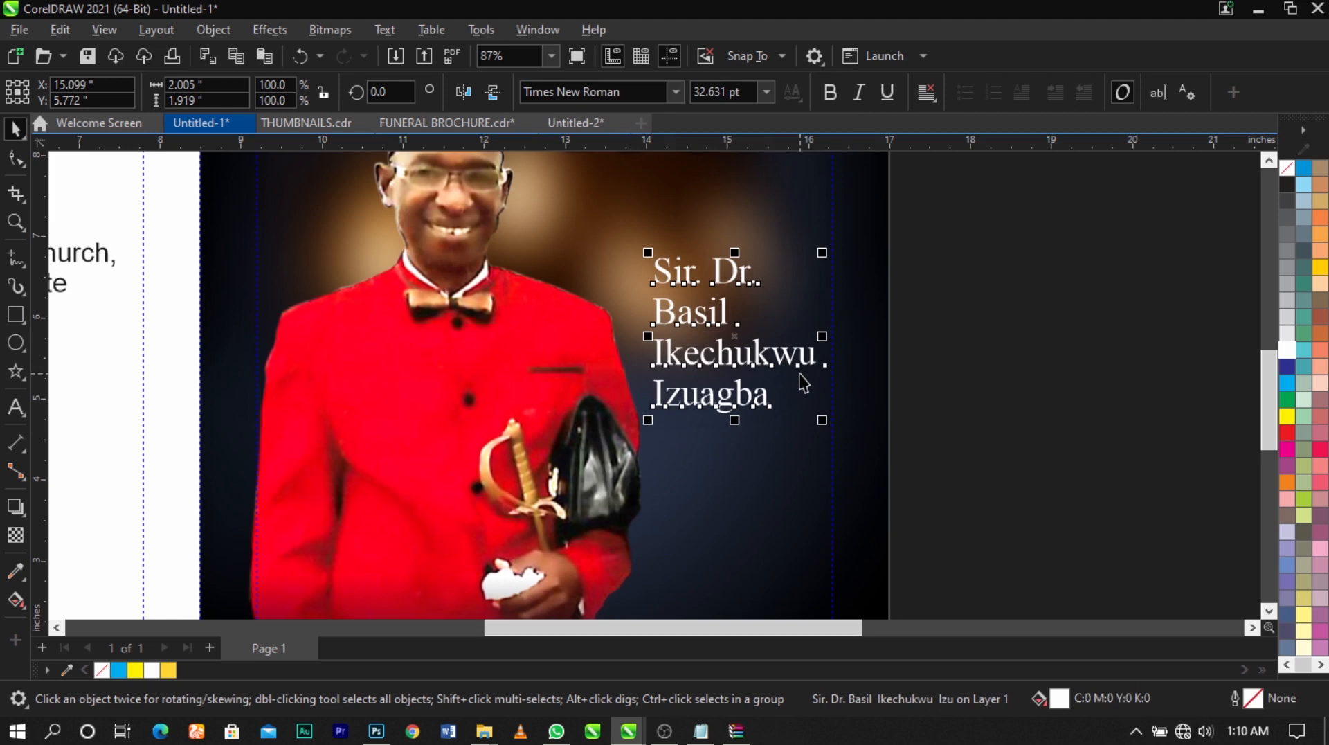
Break the name text apart into separate lines and change the honorific line to UPPERCASE
{"action": "key", "text": "ctrl+k"}
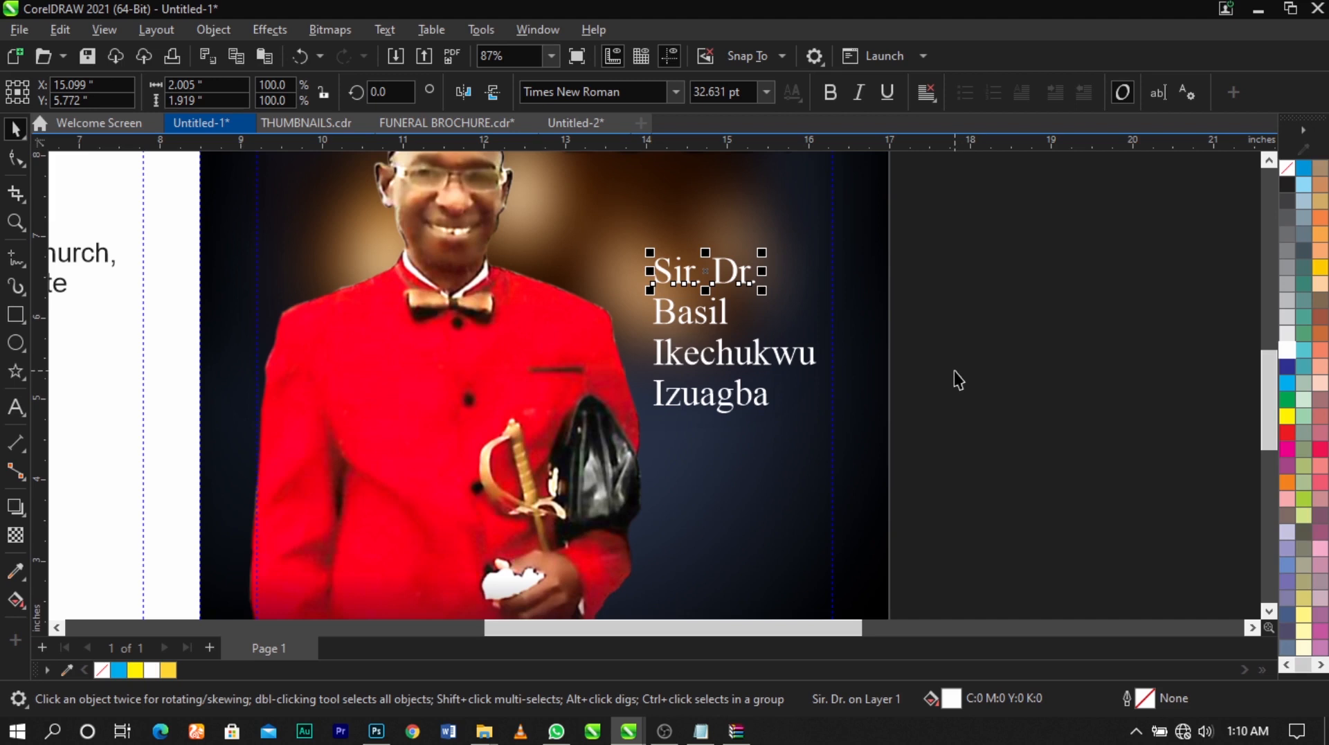
{"action": "double_click", "coordinate": [716, 283]}
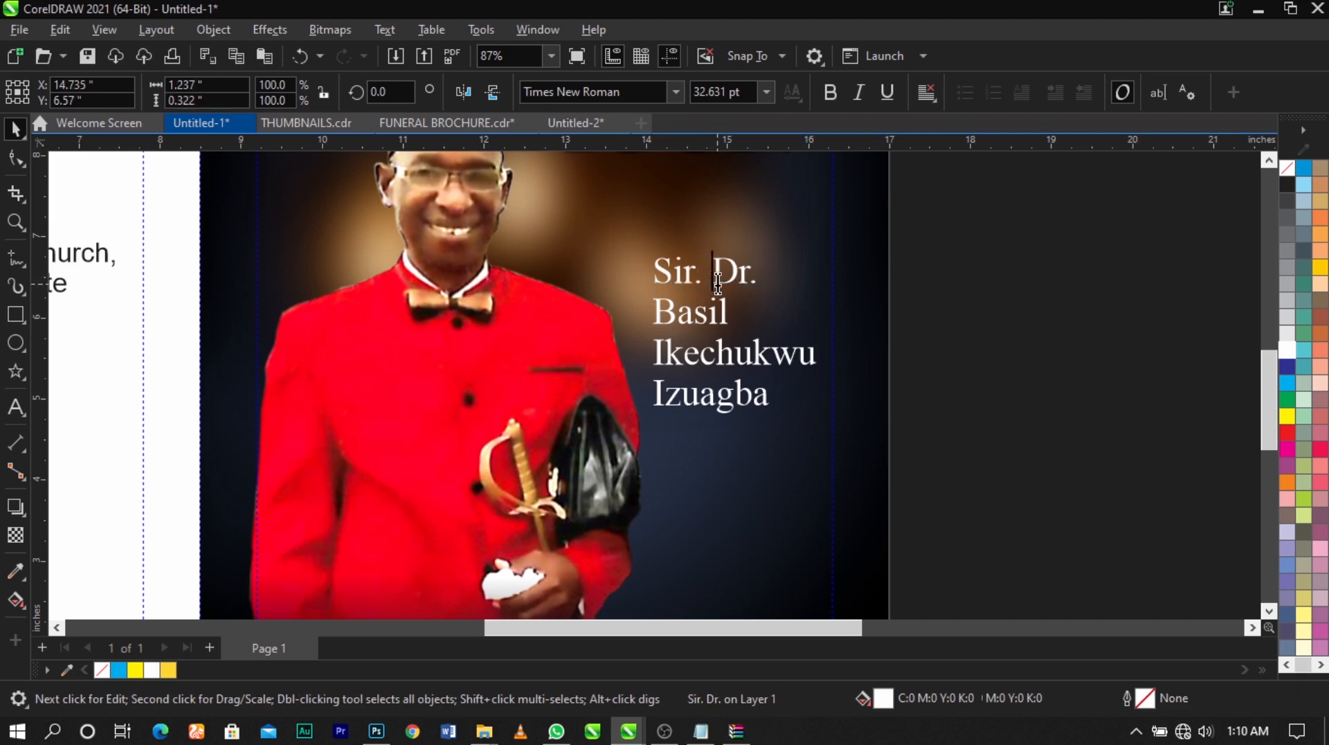
{"action": "key", "text": "ctrl+a"}
{"action": "key", "text": "shift+F3"}
{"action": "left_click", "coordinate": [623, 349]}
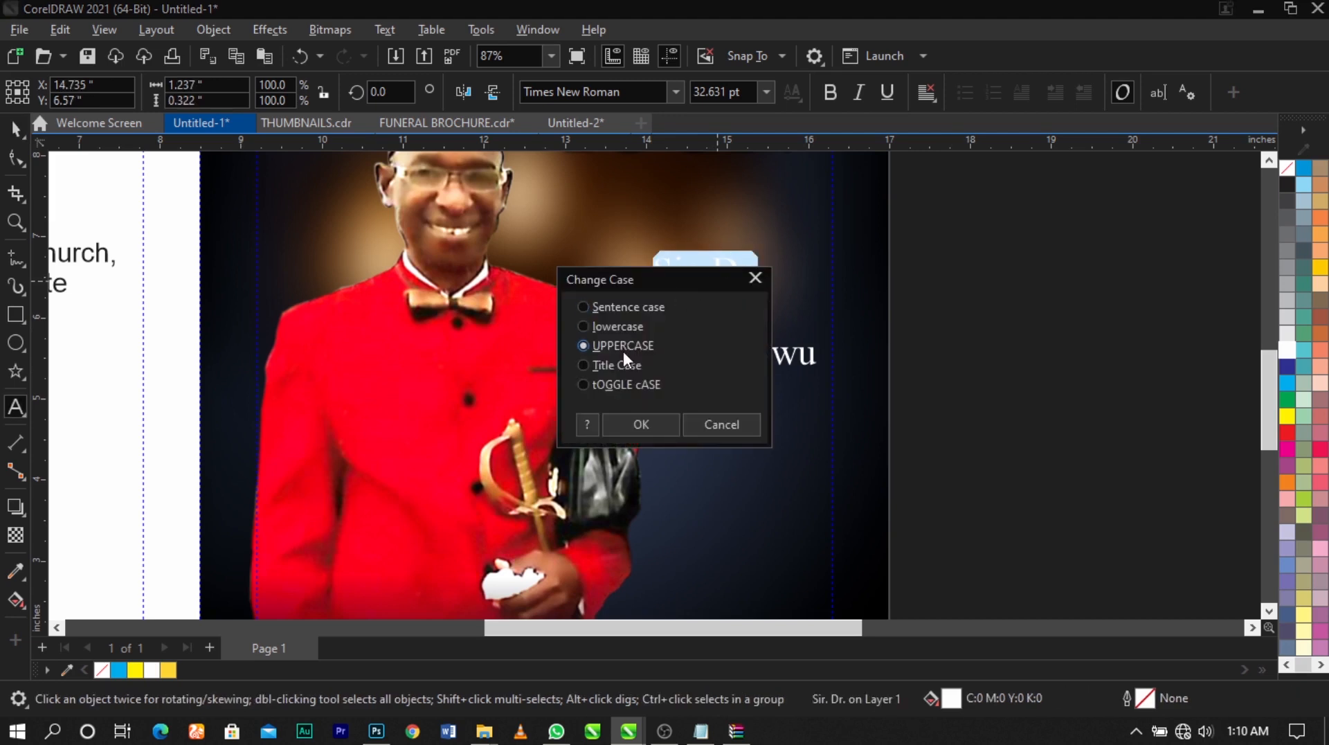
{"action": "left_click", "coordinate": [644, 426]}
Change the three name lines below the honorific to UPPERCASE one after another
{"action": "double_click", "coordinate": [720, 319]}
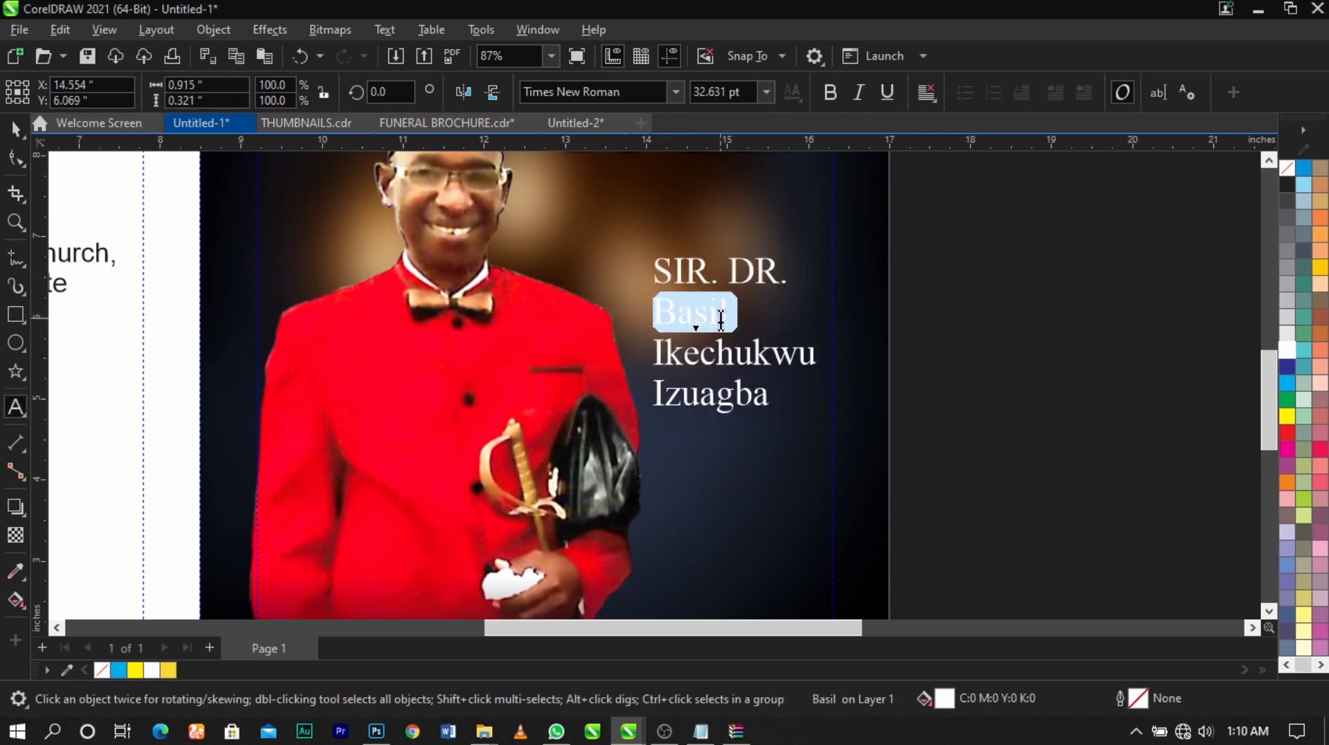
{"action": "key", "text": "shift+F3"}
{"action": "left_click", "coordinate": [634, 348]}
{"action": "left_click", "coordinate": [642, 422]}
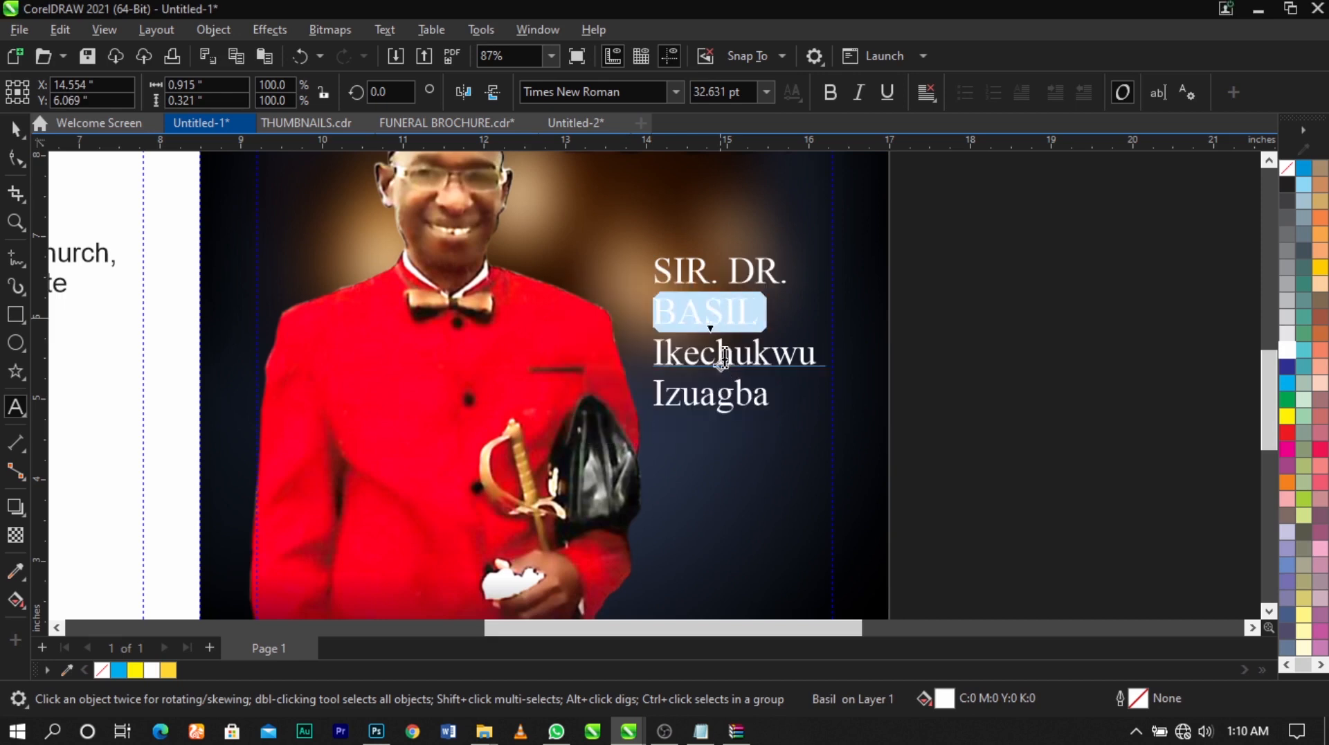
{"action": "double_click", "coordinate": [725, 355]}
{"action": "key", "text": "shift+F3"}
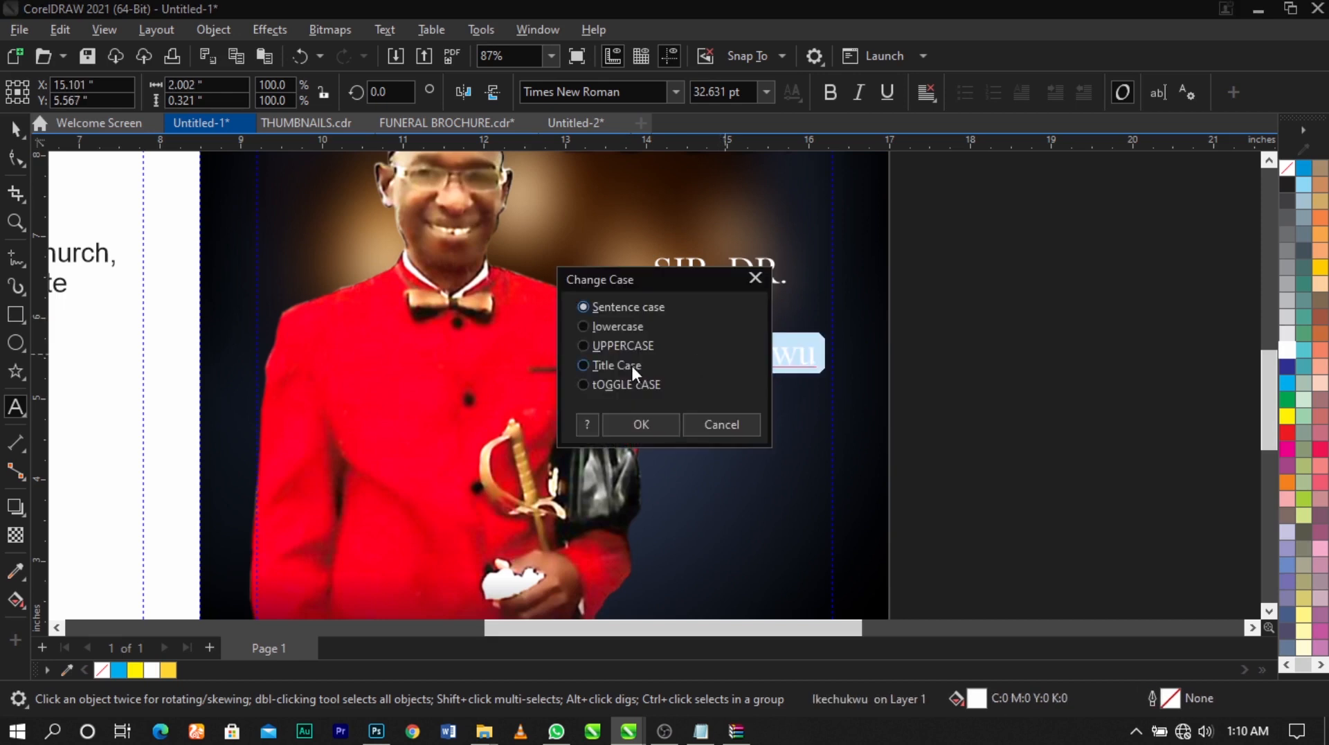
{"action": "left_click", "coordinate": [623, 346]}
{"action": "left_click", "coordinate": [637, 422]}
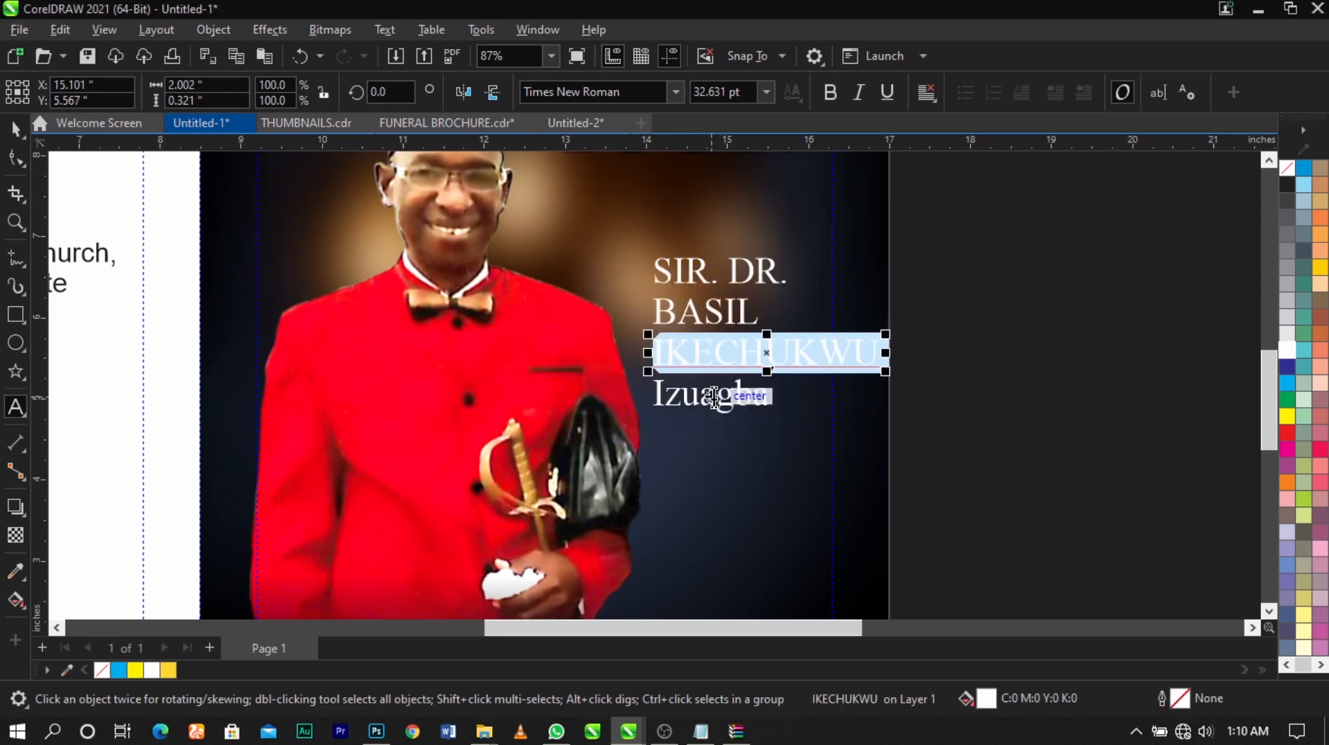
{"action": "double_click", "coordinate": [715, 393]}
{"action": "key", "text": "shift+F3"}
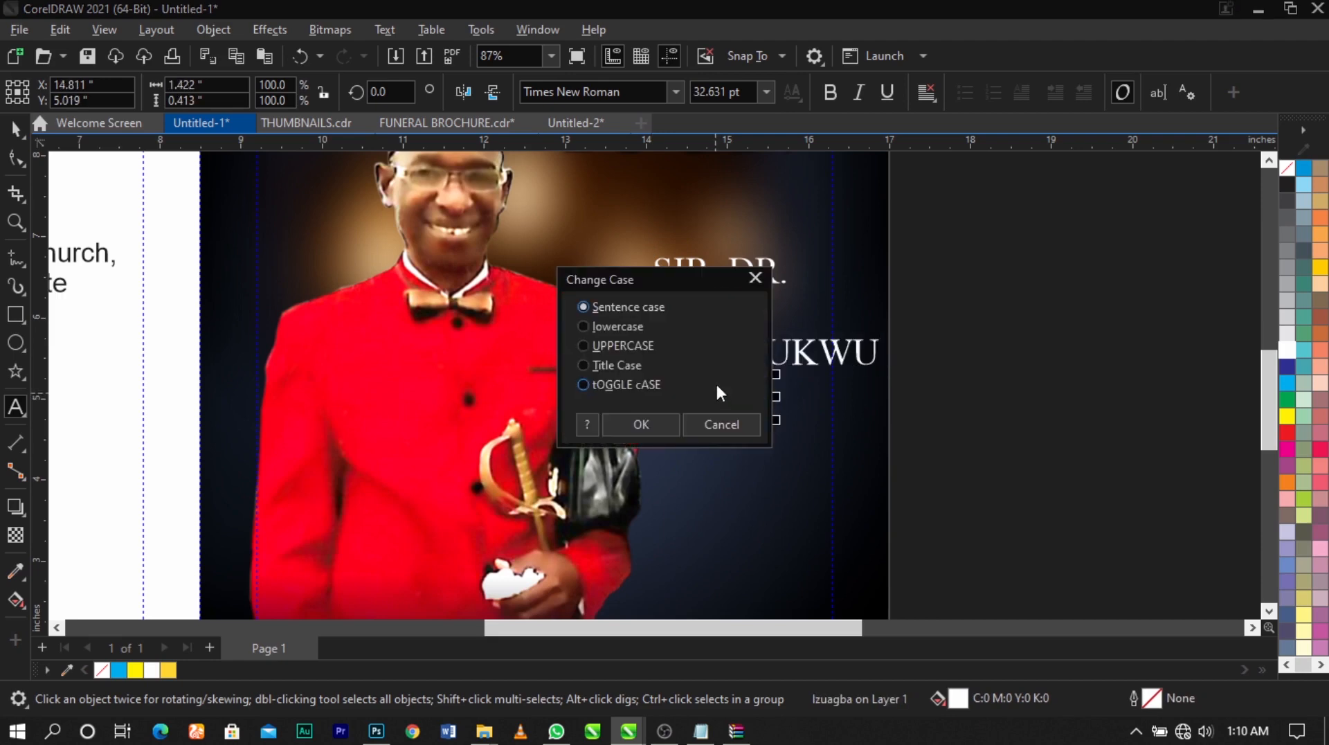
{"action": "left_click", "coordinate": [623, 346]}
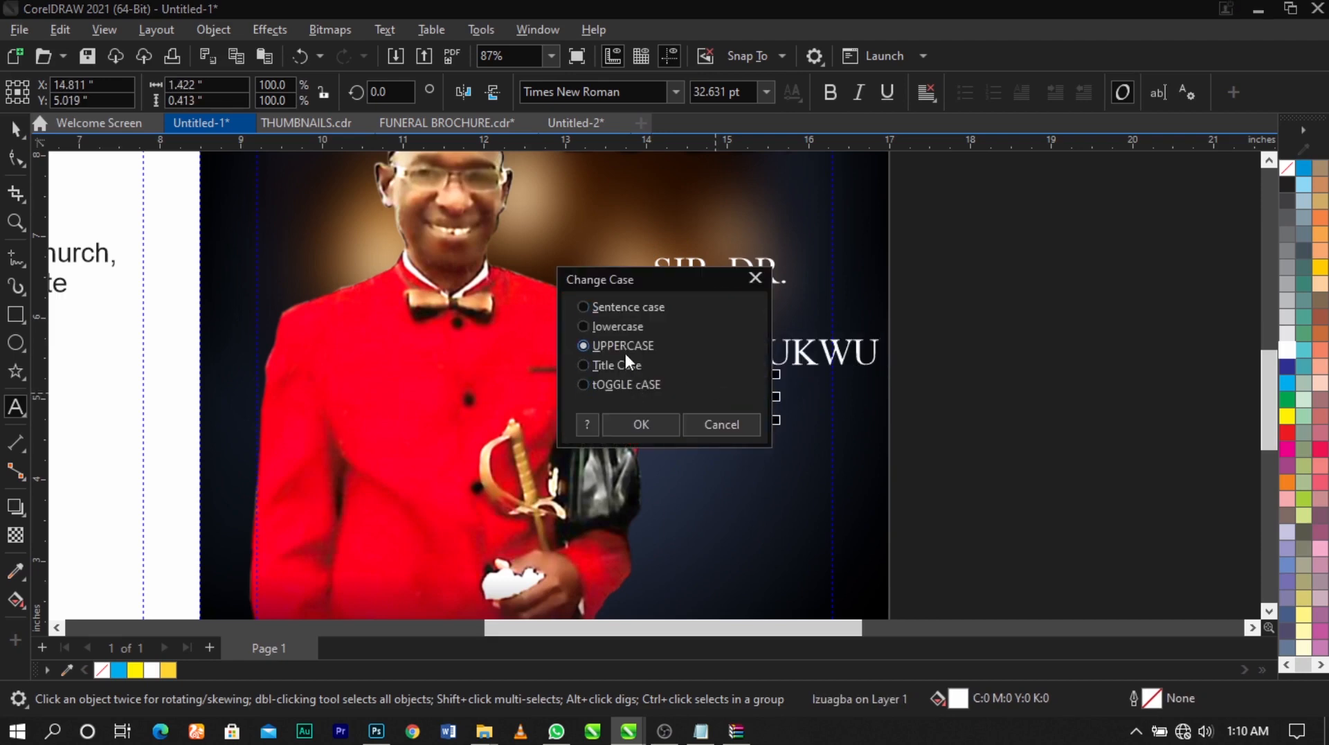
{"action": "left_click", "coordinate": [633, 424]}
Align the honorific and three name lines to their right edges and enlarge them together to about 37.6 pt
{"action": "scroll", "coordinate": [806, 364], "scroll_direction": "down", "scroll_amount": 1}
{"action": "left_click", "coordinate": [932, 270]}
{"action": "key", "text": "F2"}
{"action": "left_click_drag", "start_coordinate": [949, 247], "coordinate": [483, 510]}
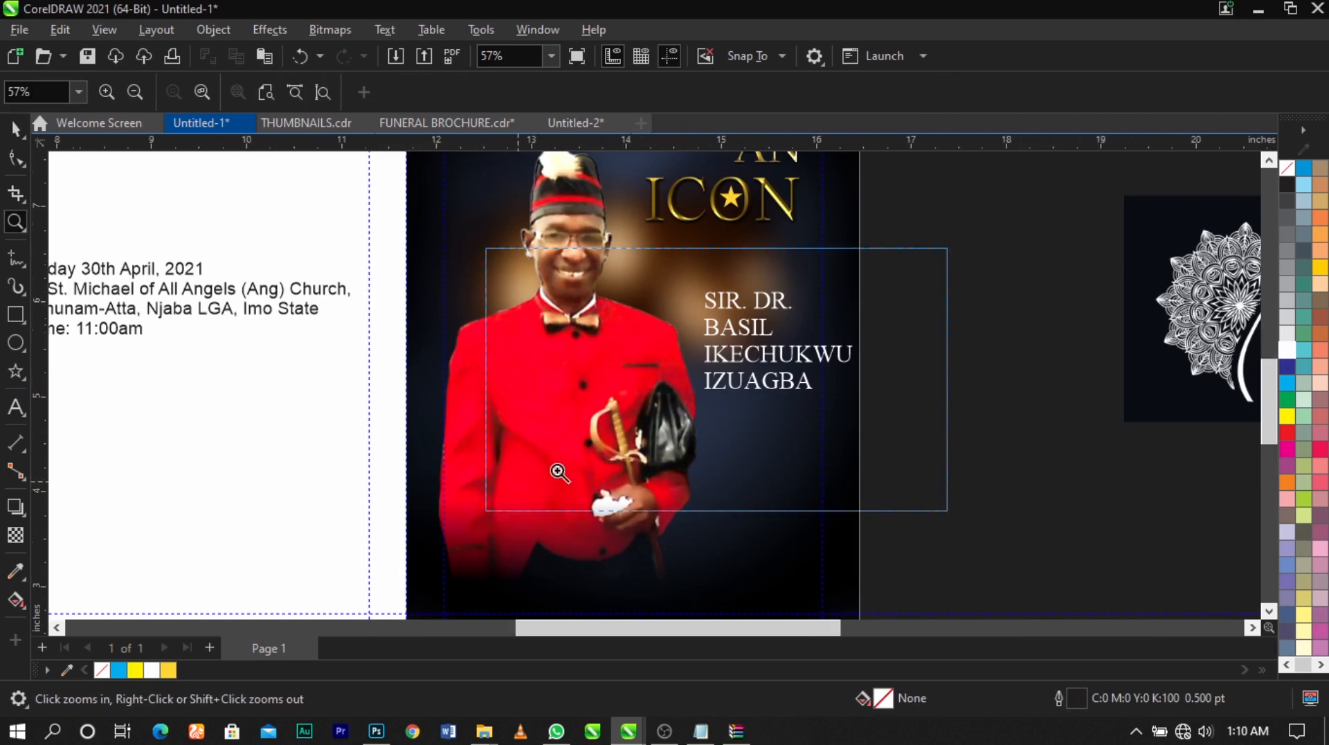
{"action": "left_click_drag", "start_coordinate": [1088, 209], "coordinate": [393, 494]}
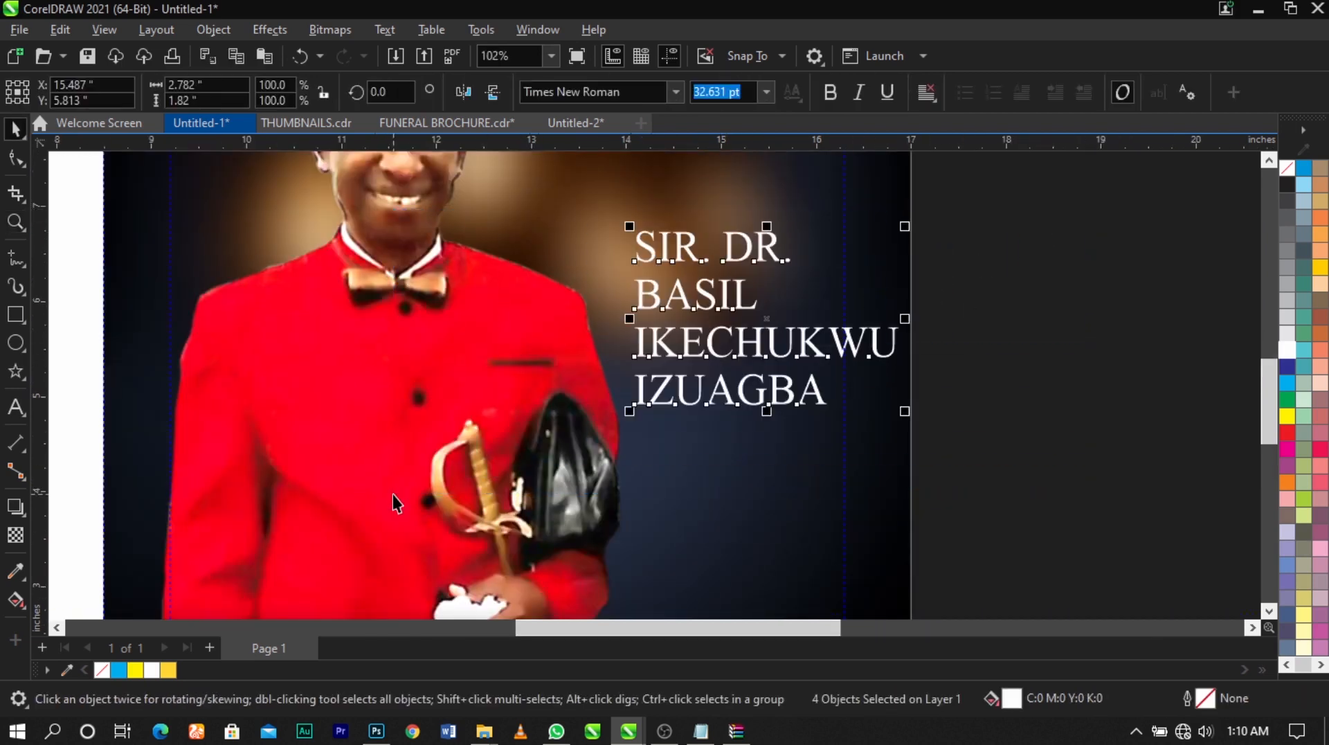
{"action": "key", "text": "r"}
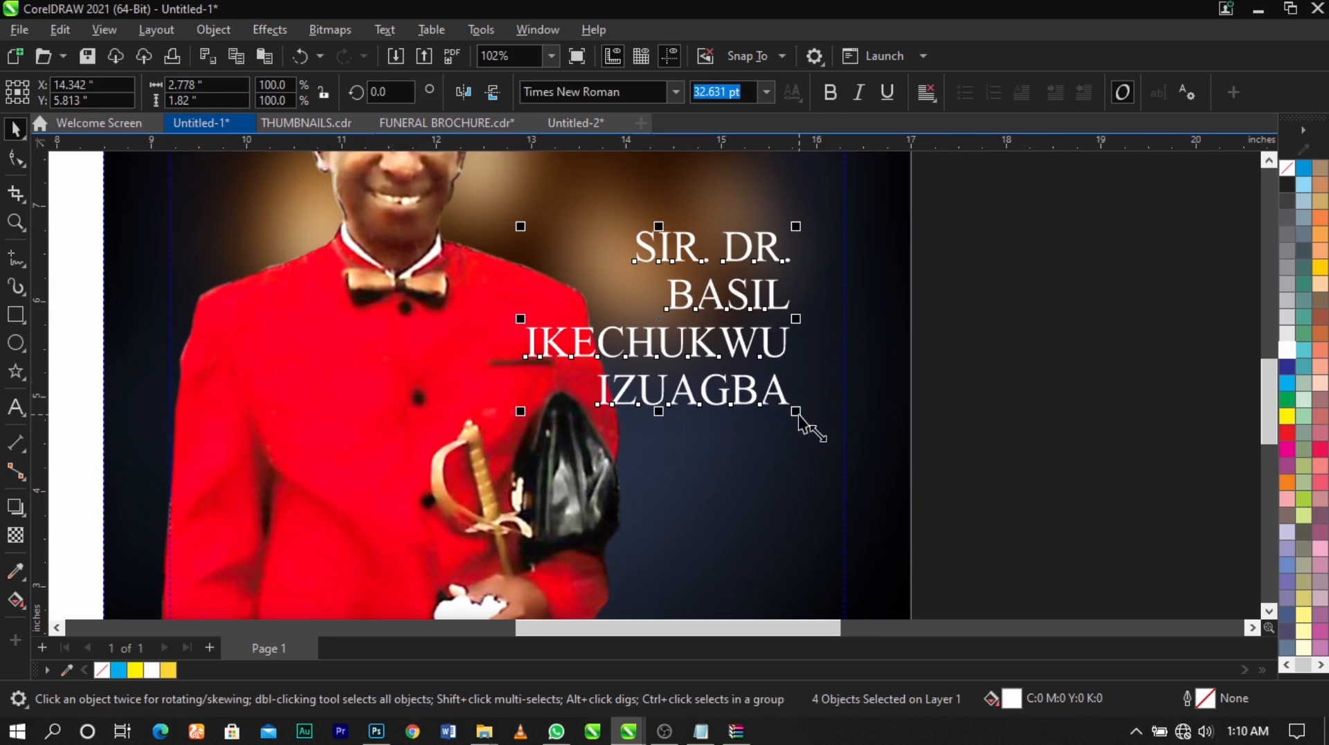
{"action": "left_click_drag", "start_coordinate": [796, 411], "coordinate": [831, 444]}
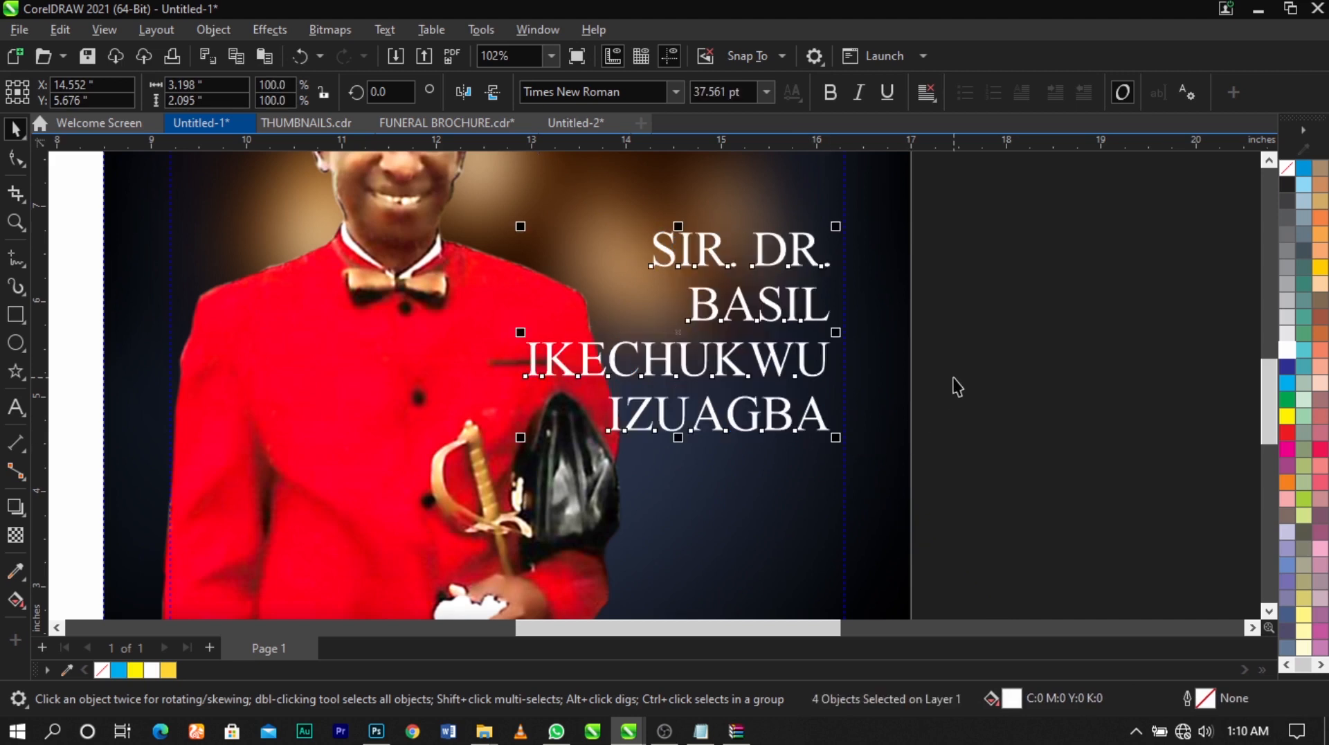
{"action": "left_click", "coordinate": [956, 386]}
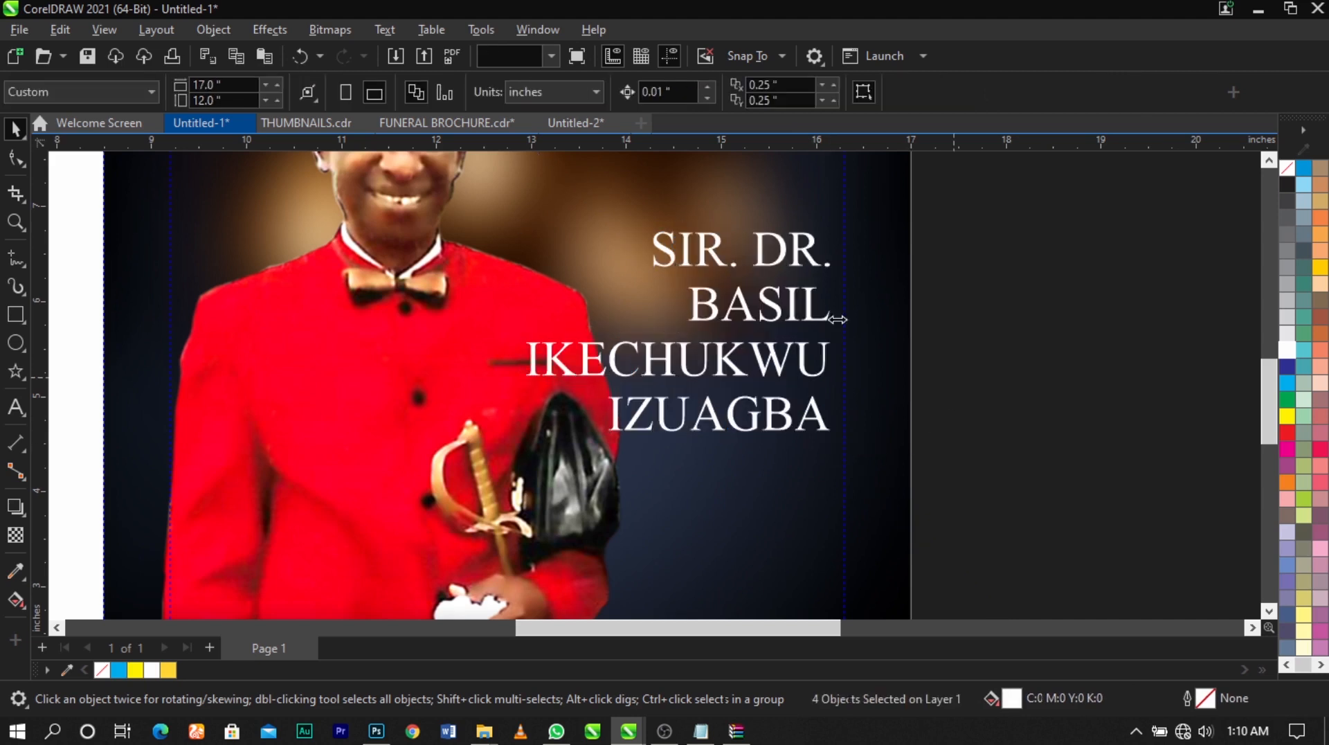
Stretch the honorific line taller to about 50.3 pt, then reduce it and shift it up to open a gap above the first name
{"action": "left_click", "coordinate": [786, 262]}
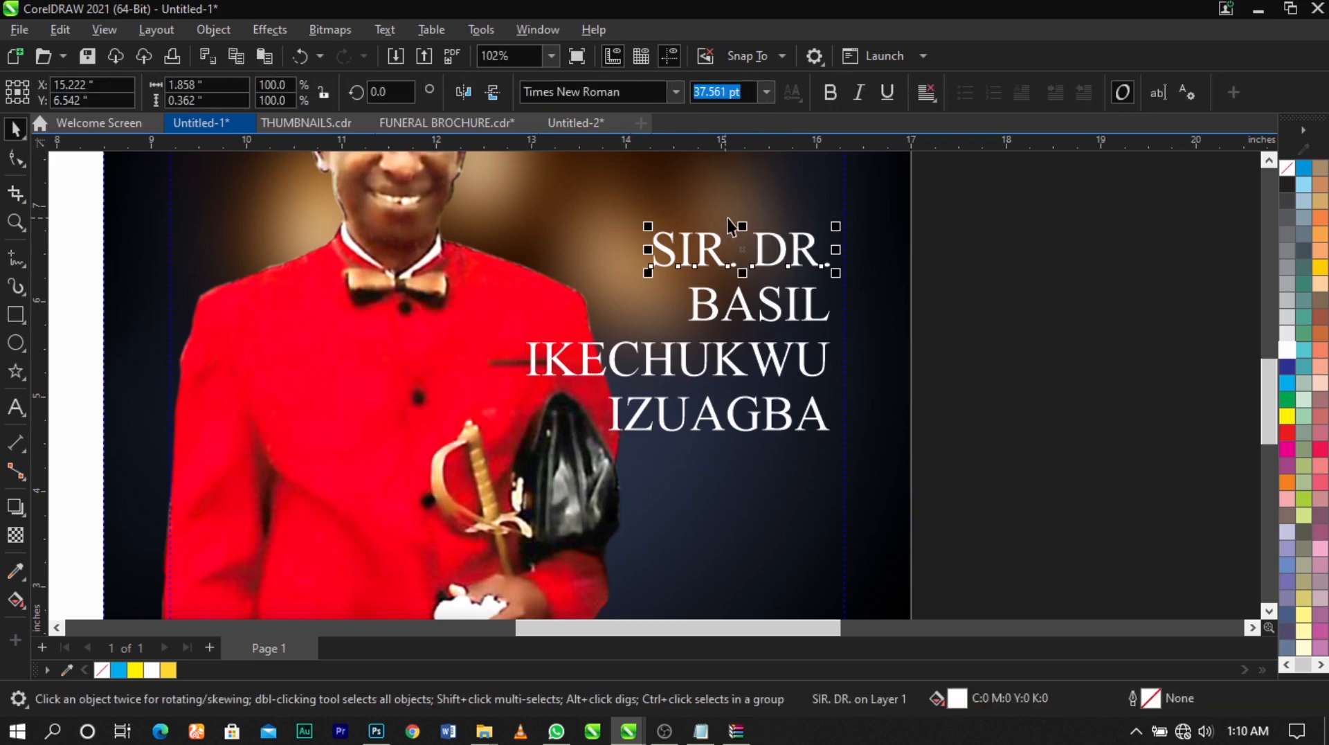
{"action": "scroll", "coordinate": [744, 228], "scroll_direction": "up", "scroll_amount": 4}
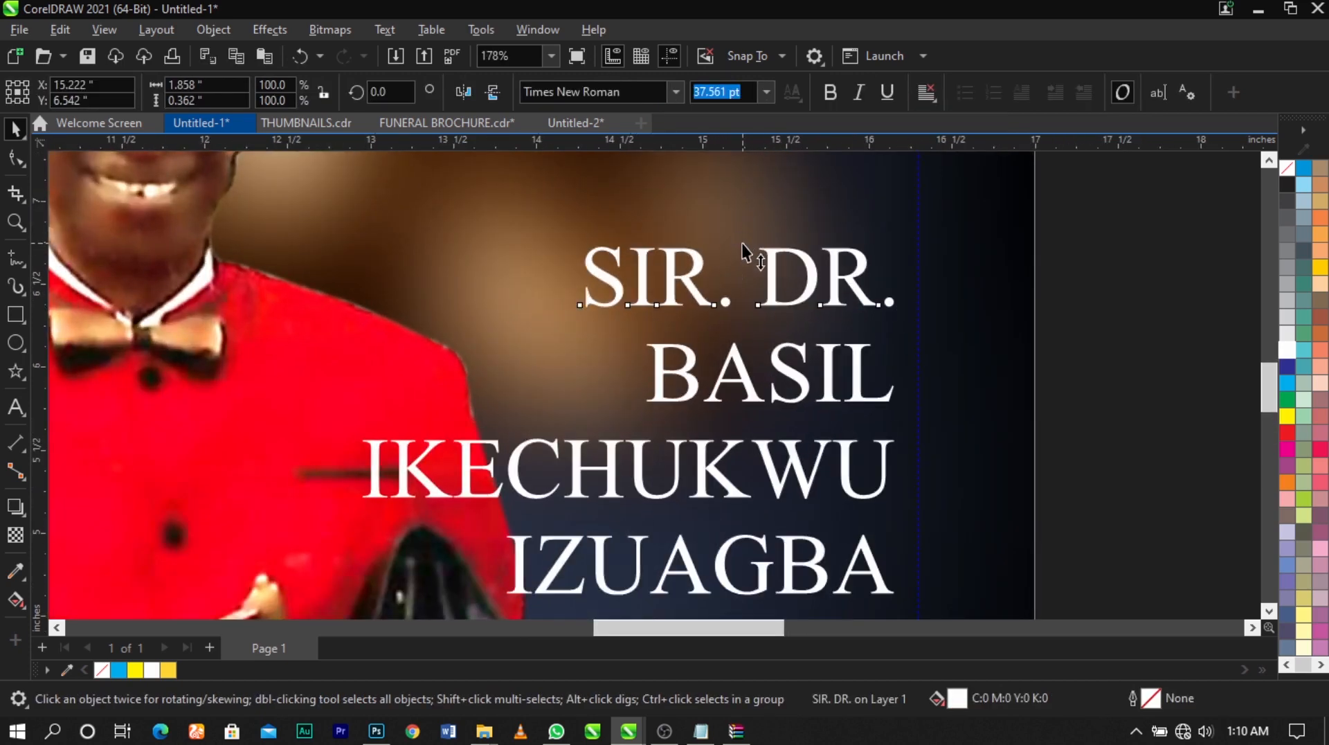
{"action": "left_click_drag", "start_coordinate": [741, 243], "coordinate": [744, 223]}
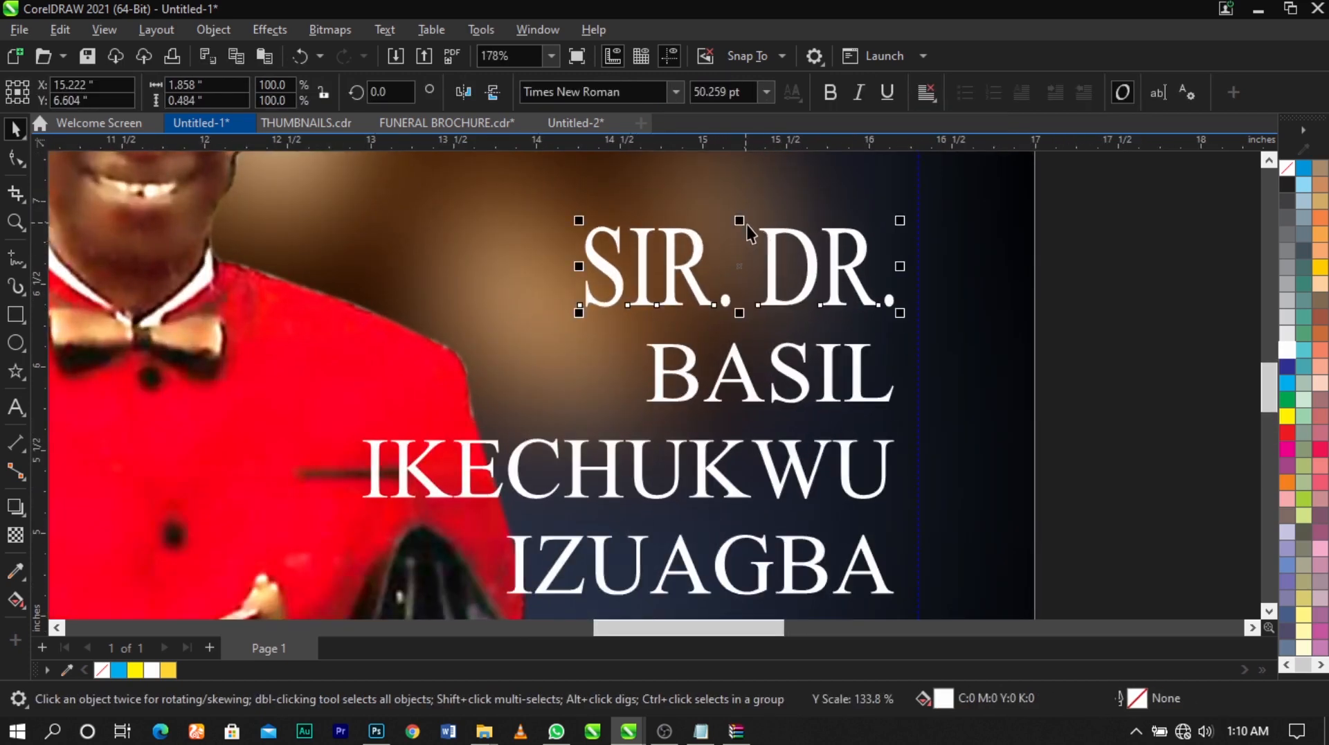
{"action": "scroll", "coordinate": [751, 235], "scroll_direction": "down", "scroll_amount": 1}
{"action": "left_click", "coordinate": [1029, 301]}
{"action": "scroll", "coordinate": [800, 286], "scroll_direction": "down", "scroll_amount": 2}
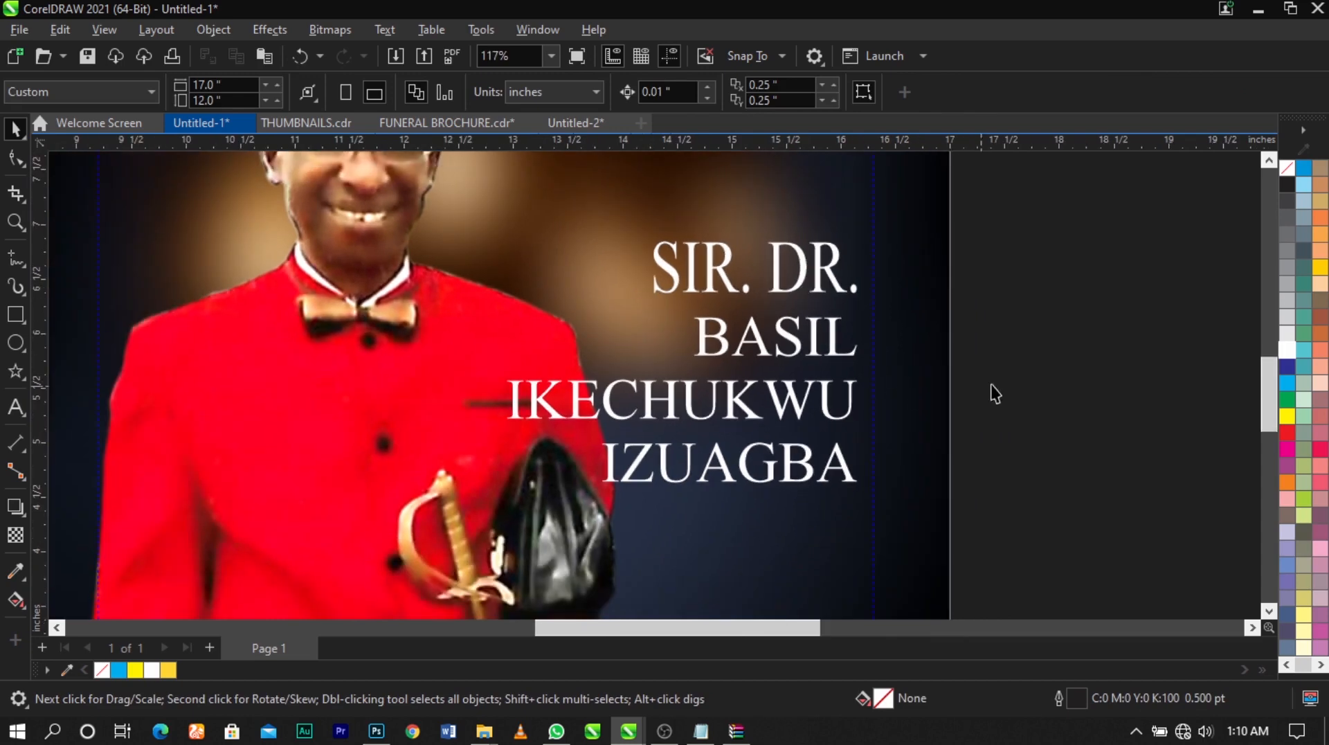
{"action": "left_click", "coordinate": [696, 305]}
{"action": "left_click_drag", "start_coordinate": [710, 288], "coordinate": [679, 271]}
Enlarge the first-name line proportionally to about 56.2 pt
{"action": "left_click", "coordinate": [706, 340]}
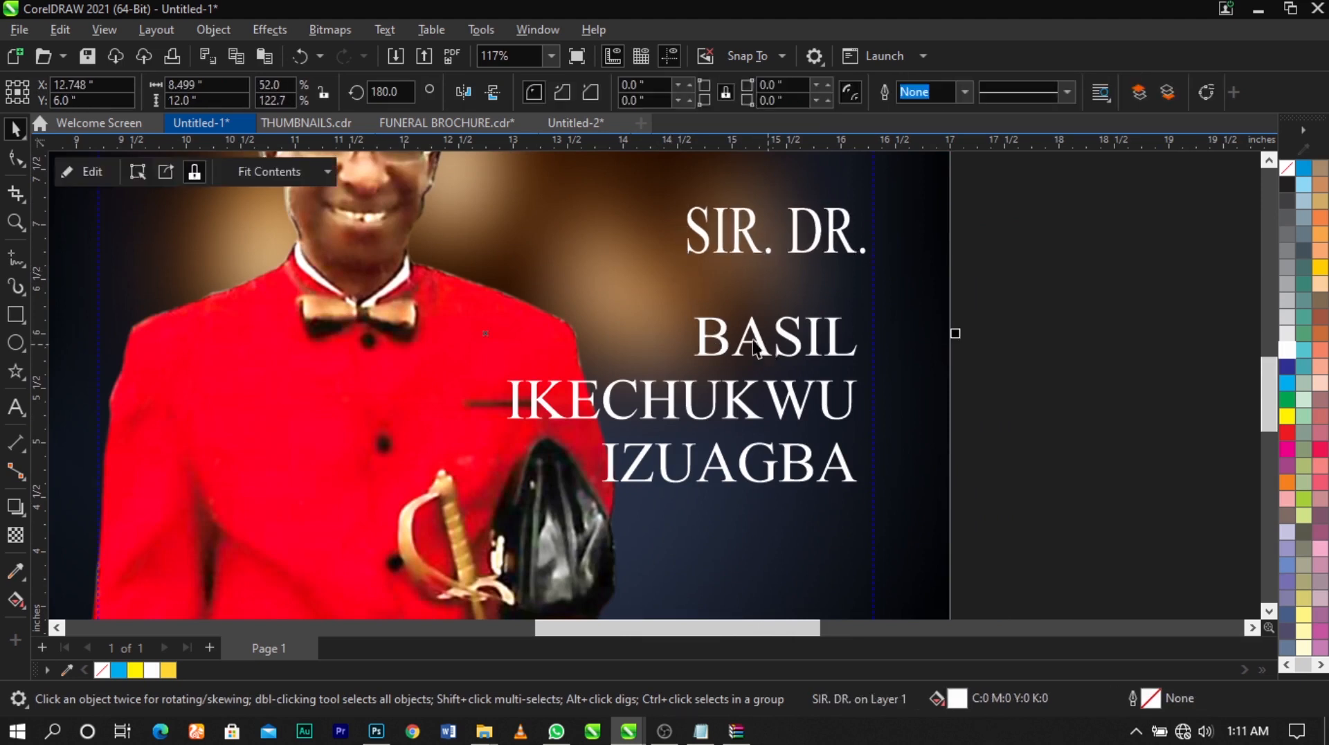
{"action": "left_click", "coordinate": [704, 334]}
{"action": "left_click_drag", "start_coordinate": [686, 310], "coordinate": [610, 289]}
{"action": "left_click", "coordinate": [720, 299]}
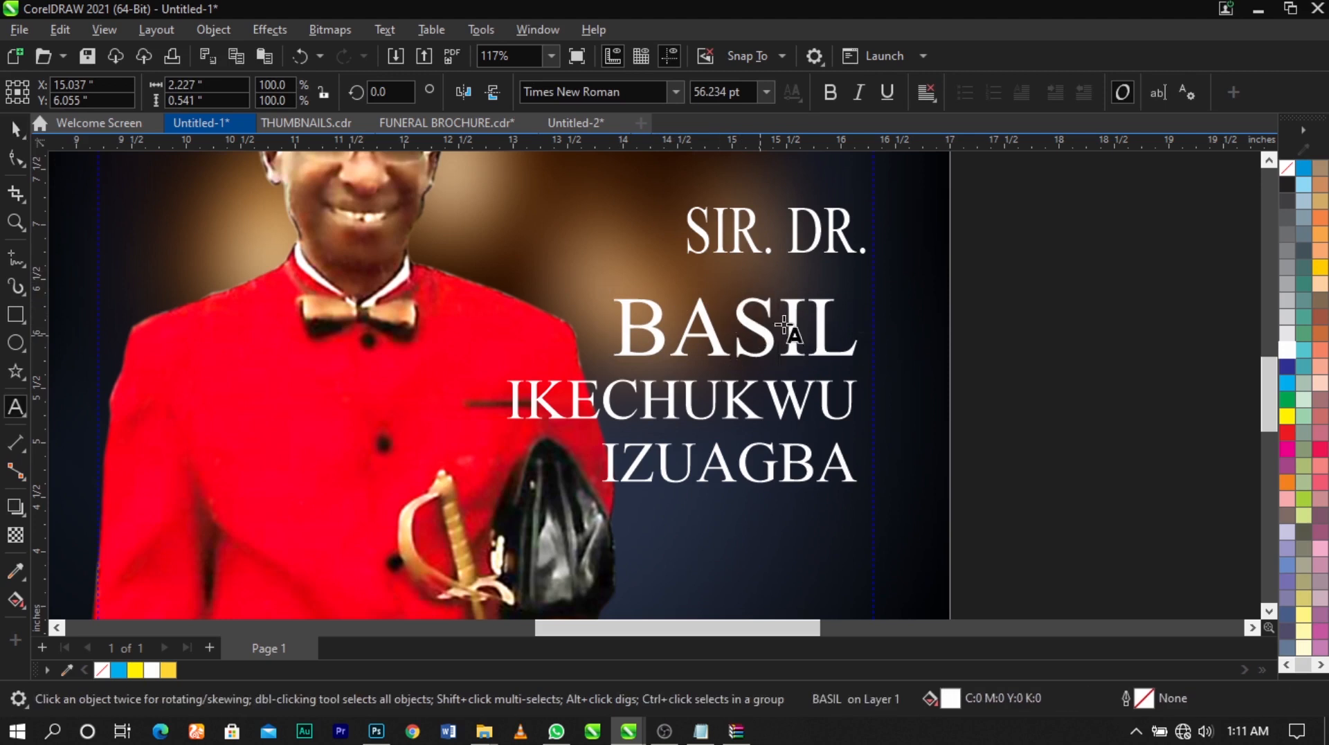
Tighten the first-name line's letter spacing, widen it slightly and stretch it taller to about 77.8 pt, just below the honorific
{"action": "left_click", "coordinate": [15, 161]}
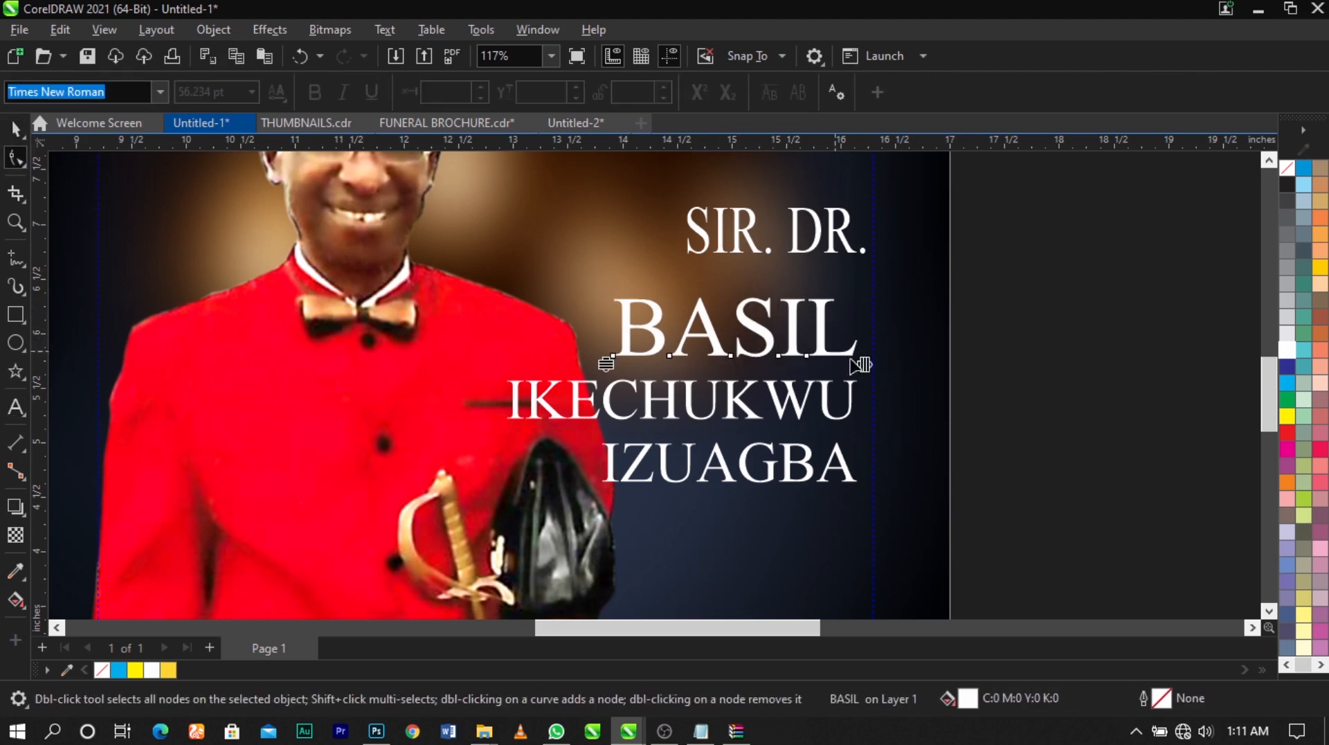
{"action": "left_click_drag", "start_coordinate": [866, 367], "coordinate": [829, 346]}
{"action": "key", "text": "space"}
{"action": "left_click_drag", "start_coordinate": [839, 292], "coordinate": [873, 283]}
{"action": "left_click_drag", "start_coordinate": [739, 282], "coordinate": [742, 267]}
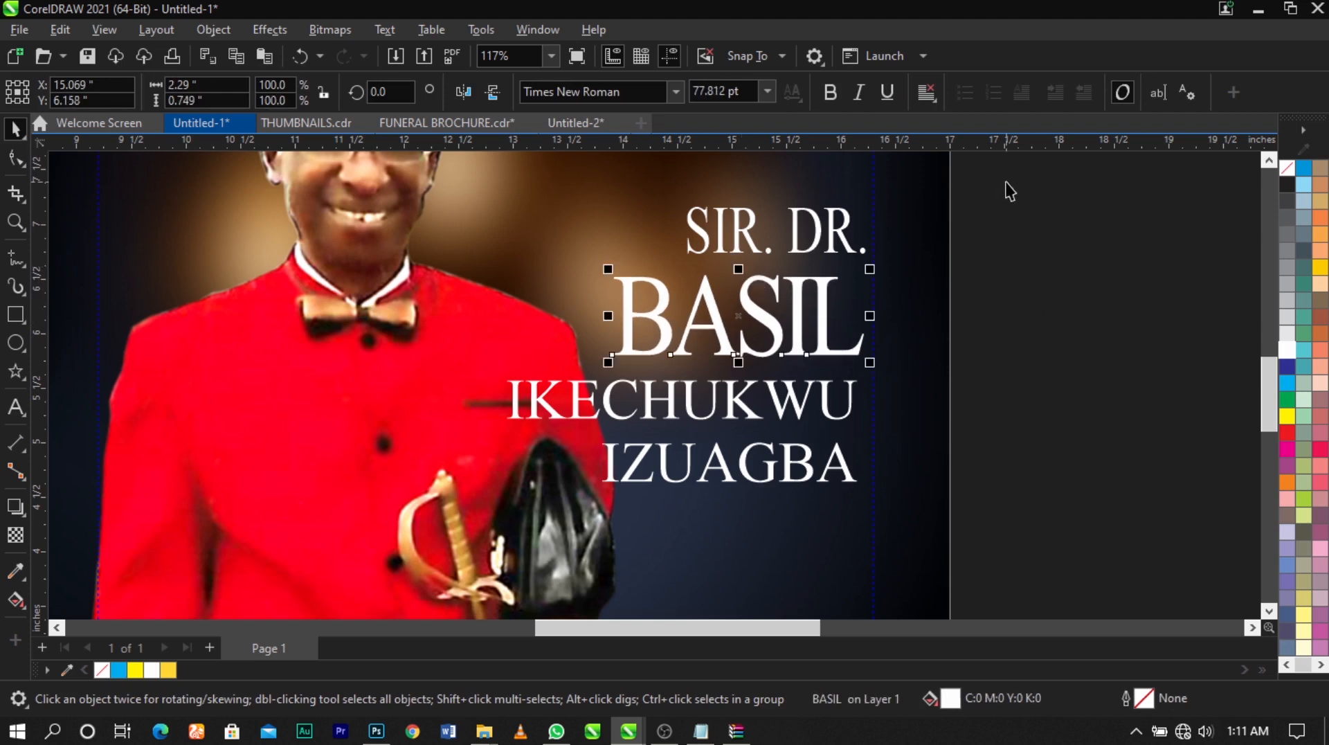
{"action": "left_click_drag", "start_coordinate": [1007, 184], "coordinate": [460, 386]}
{"action": "left_click", "coordinate": [1037, 360]}
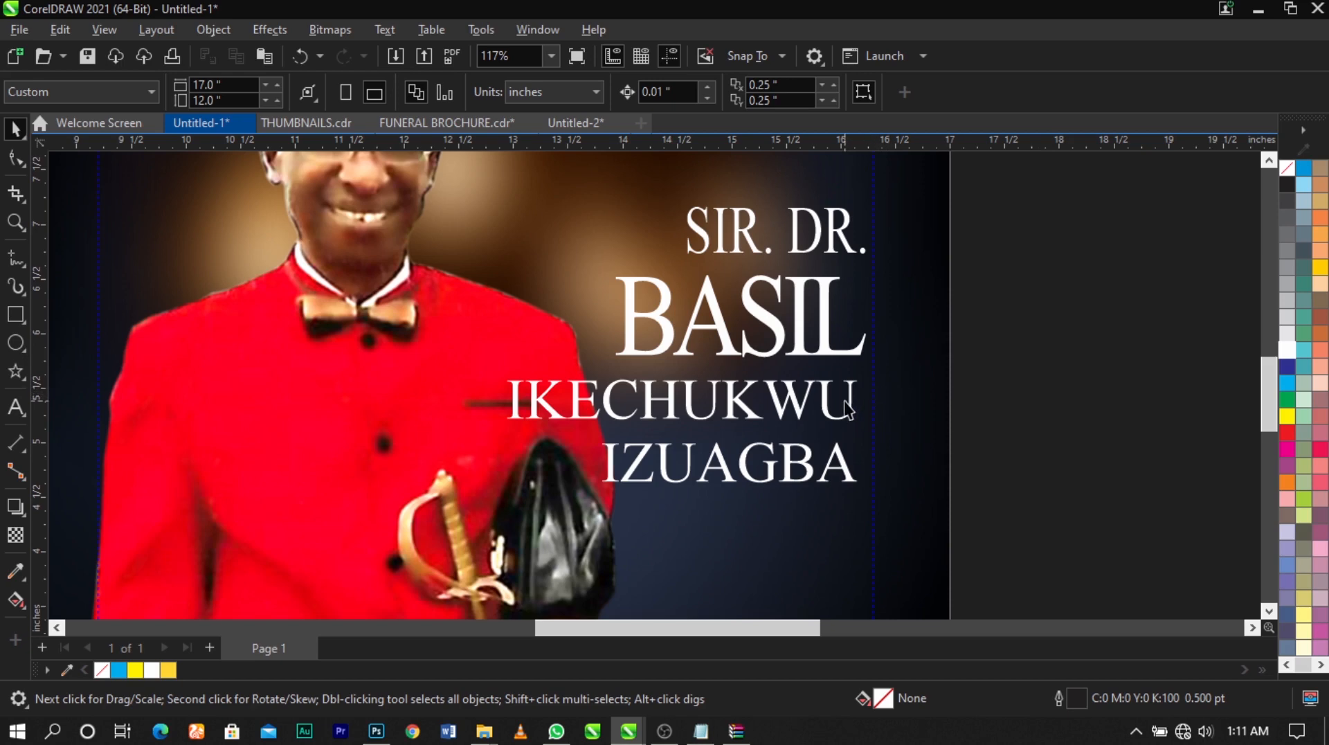
Move the middle-name line up close beneath the first name and reduce its size
{"action": "left_click_drag", "start_coordinate": [826, 400], "coordinate": [832, 387]}
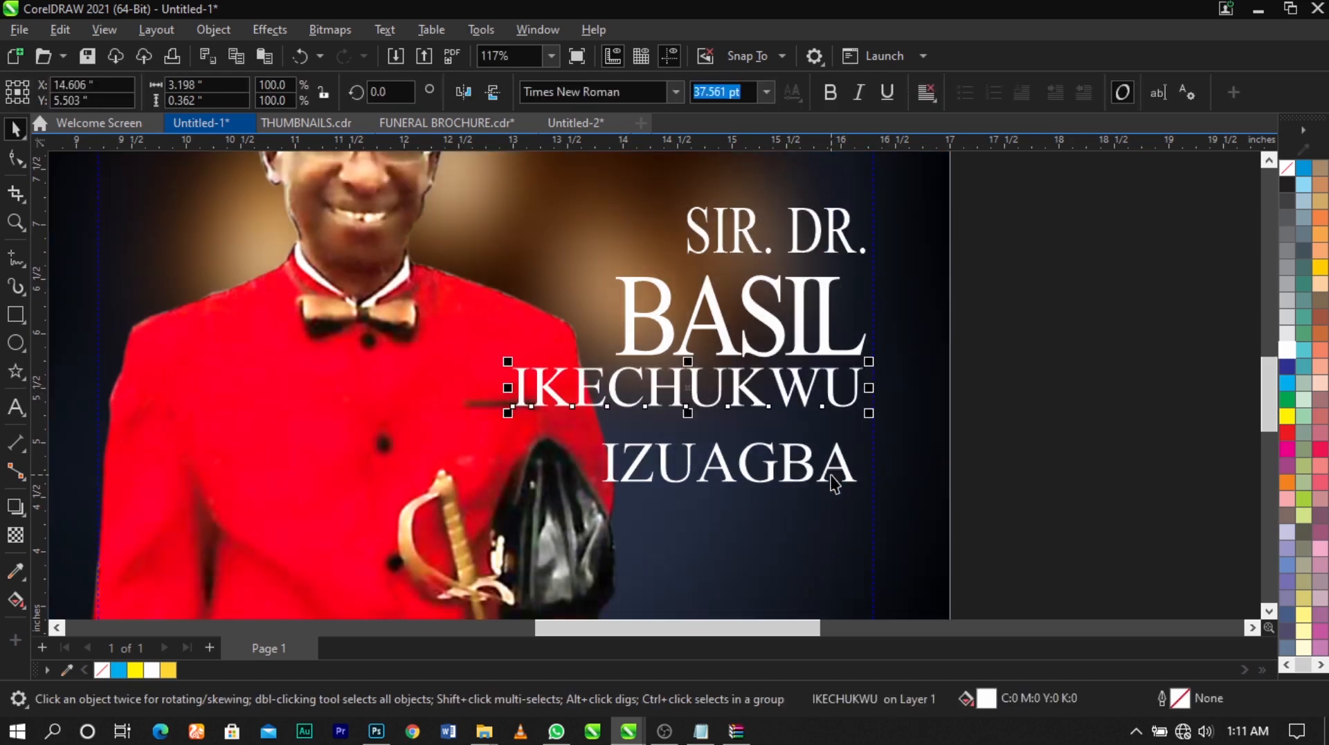
{"action": "left_click", "coordinate": [593, 489]}
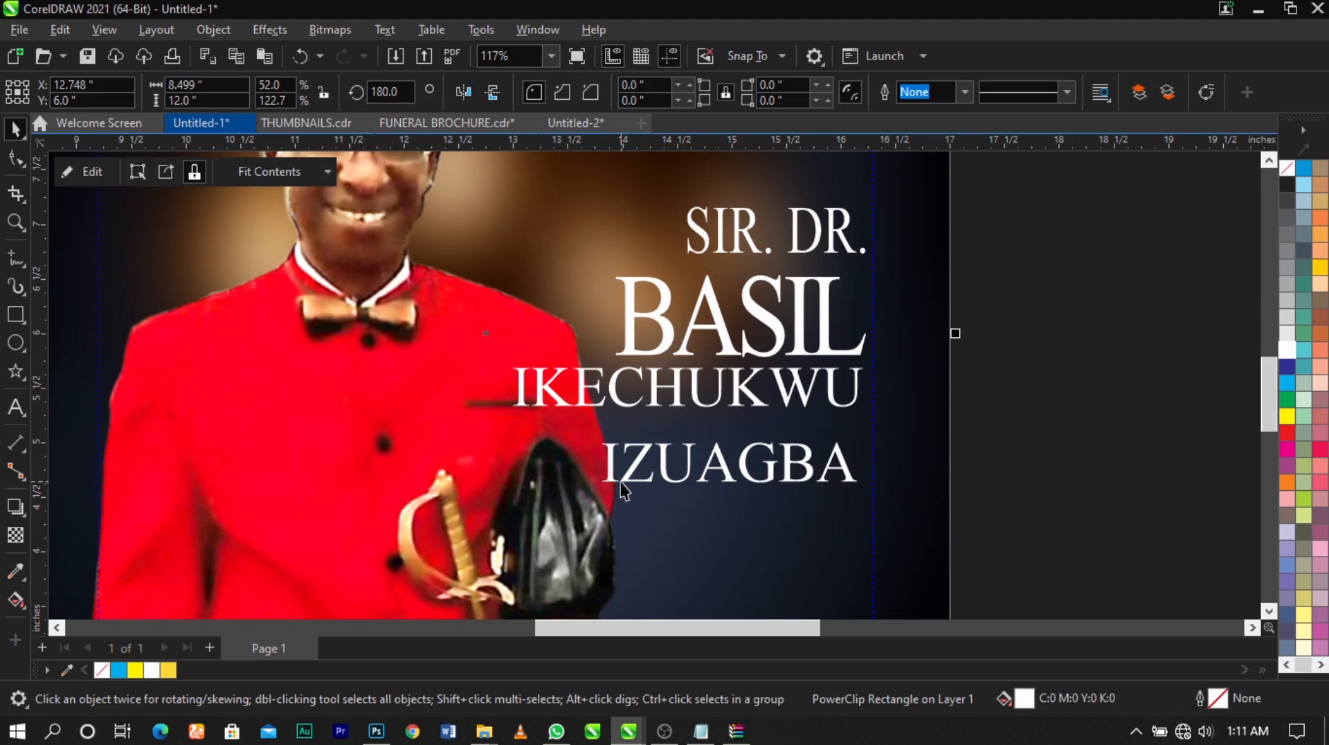
{"action": "left_click", "coordinate": [599, 407]}
Enlarge the surname line, stretch it taller to about 64.8 pt and tighten its letter spacing
{"action": "mouse_move", "coordinate": [512, 409]}
{"action": "left_mouse_down"}
{"action": "mouse_move", "coordinate": [569, 423]}
{"action": "mouse_move", "coordinate": [492, 407]}
{"action": "left_mouse_up"}
{"action": "left_click", "coordinate": [613, 478]}
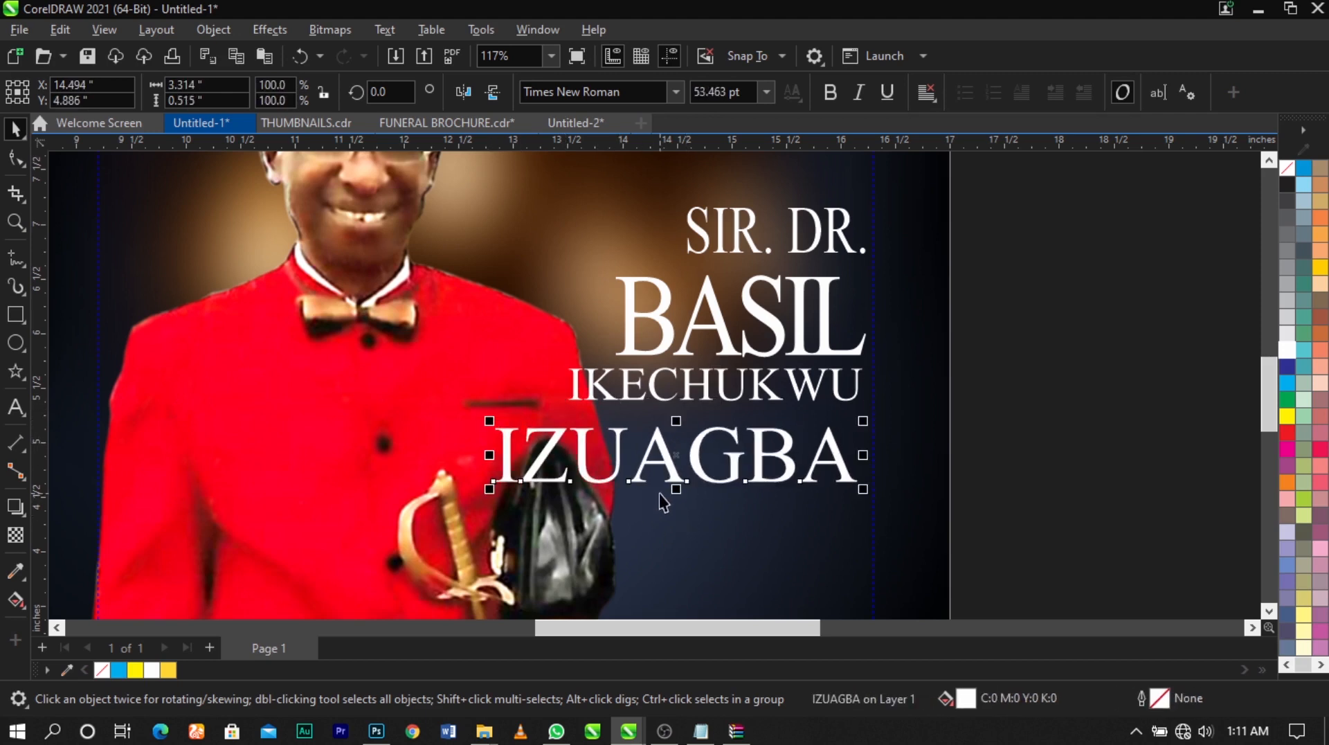
{"action": "left_click_drag", "start_coordinate": [677, 493], "coordinate": [677, 504]}
{"action": "left_click", "coordinate": [25, 159]}
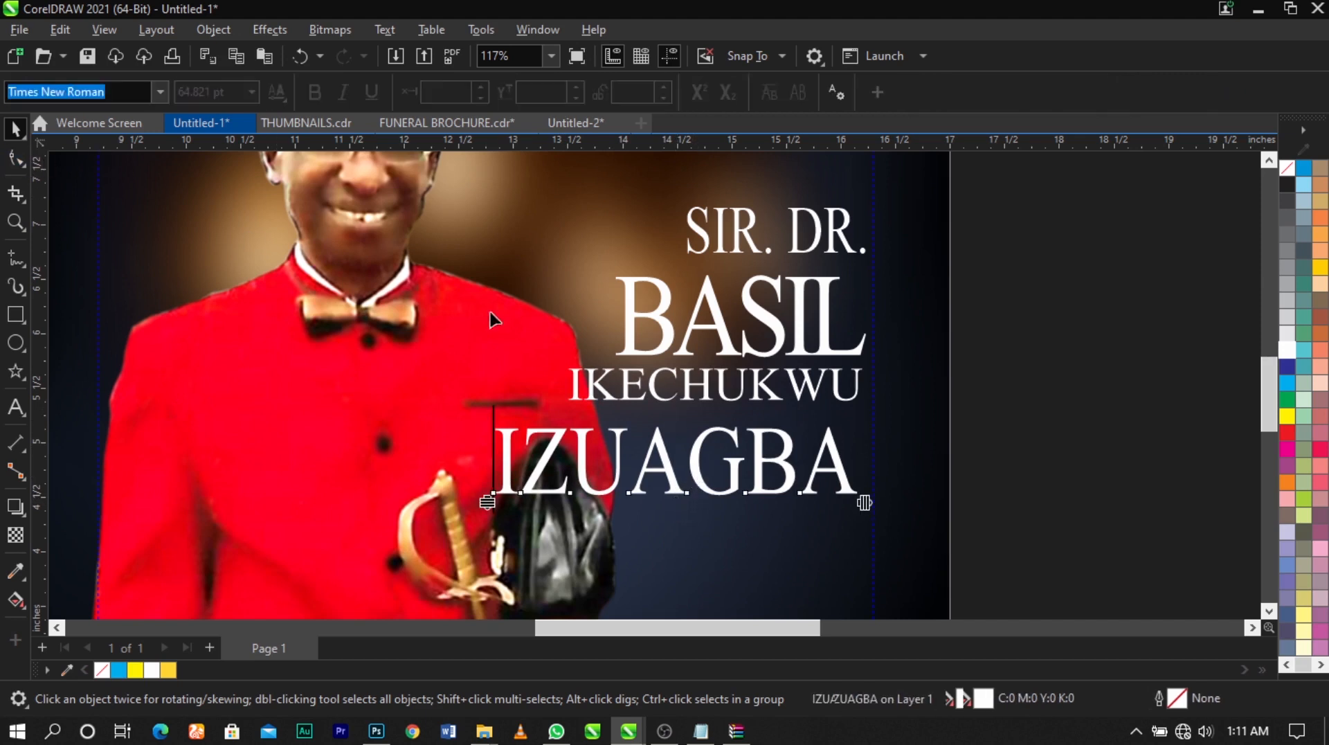
{"action": "left_click_drag", "start_coordinate": [854, 511], "coordinate": [832, 516]}
{"action": "key", "text": "space"}
Align the honorific and the three name lines to their right edges
{"action": "left_click_drag", "start_coordinate": [1087, 187], "coordinate": [332, 556]}
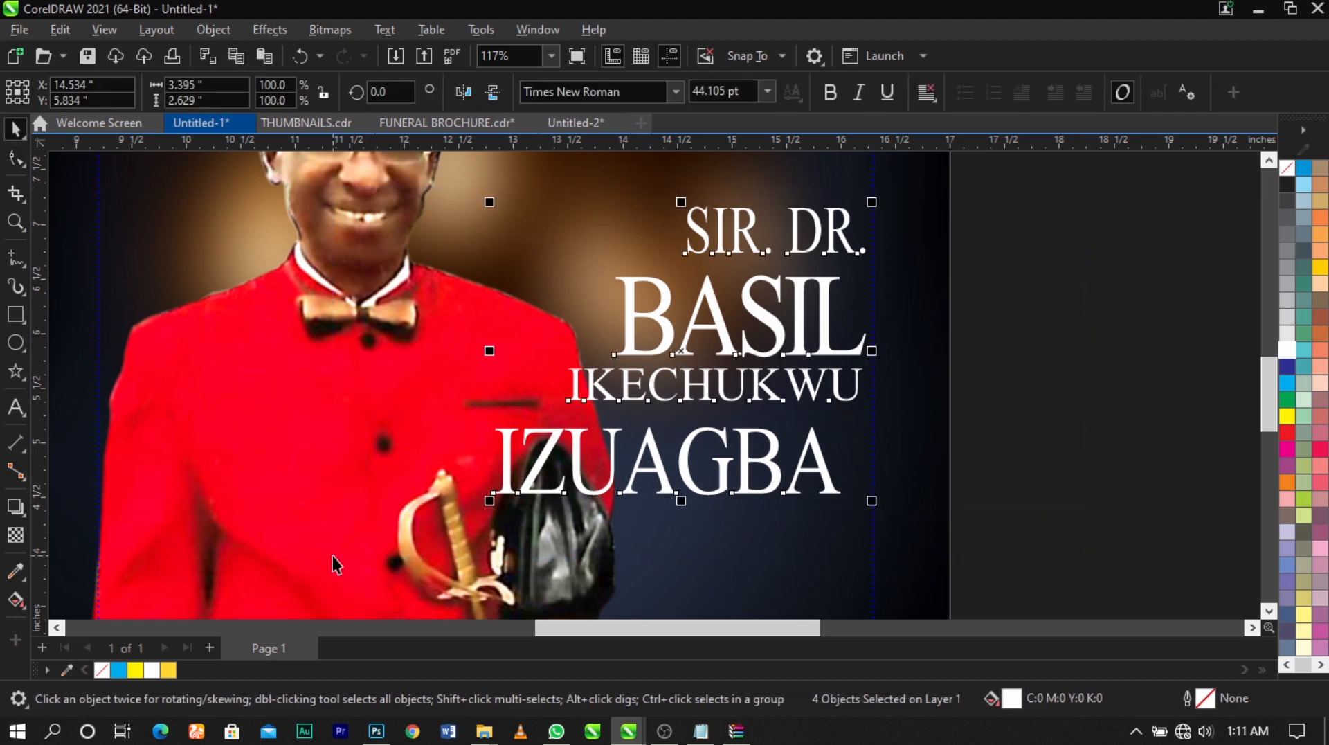
{"action": "key", "text": "r"}
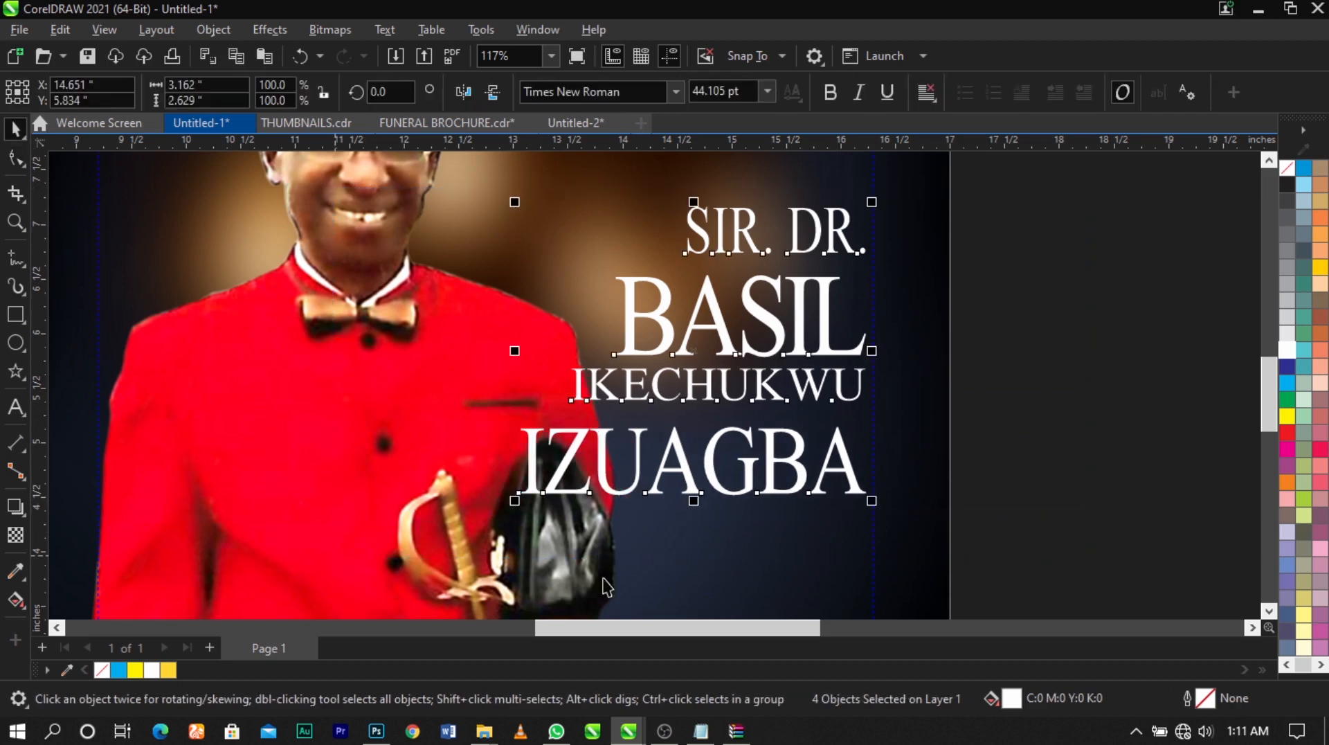
{"action": "left_click", "coordinate": [1138, 494]}
Move the surname line up so it sits close beneath the middle name
{"action": "left_click", "coordinate": [853, 485]}
{"action": "scroll", "coordinate": [852, 478], "scroll_direction": "up", "scroll_amount": 3}
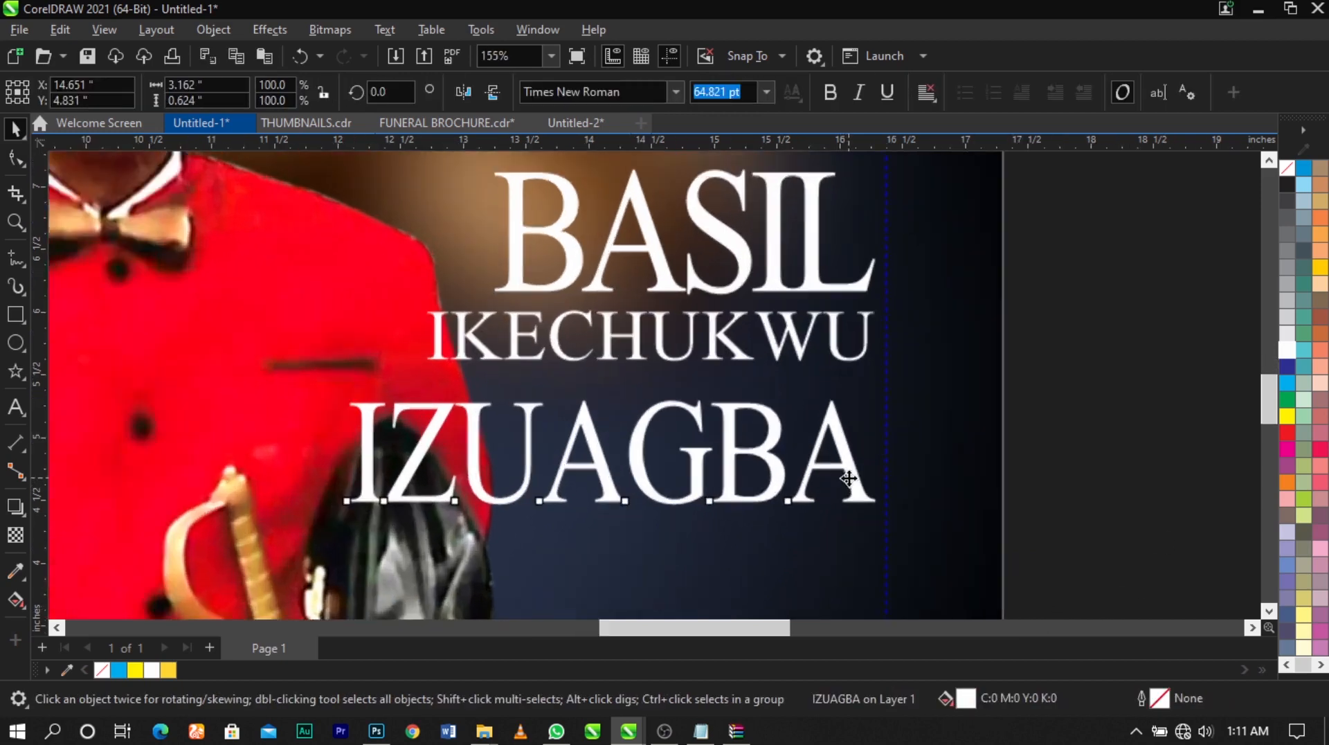
{"action": "left_click_drag", "start_coordinate": [850, 444], "coordinate": [850, 445]}
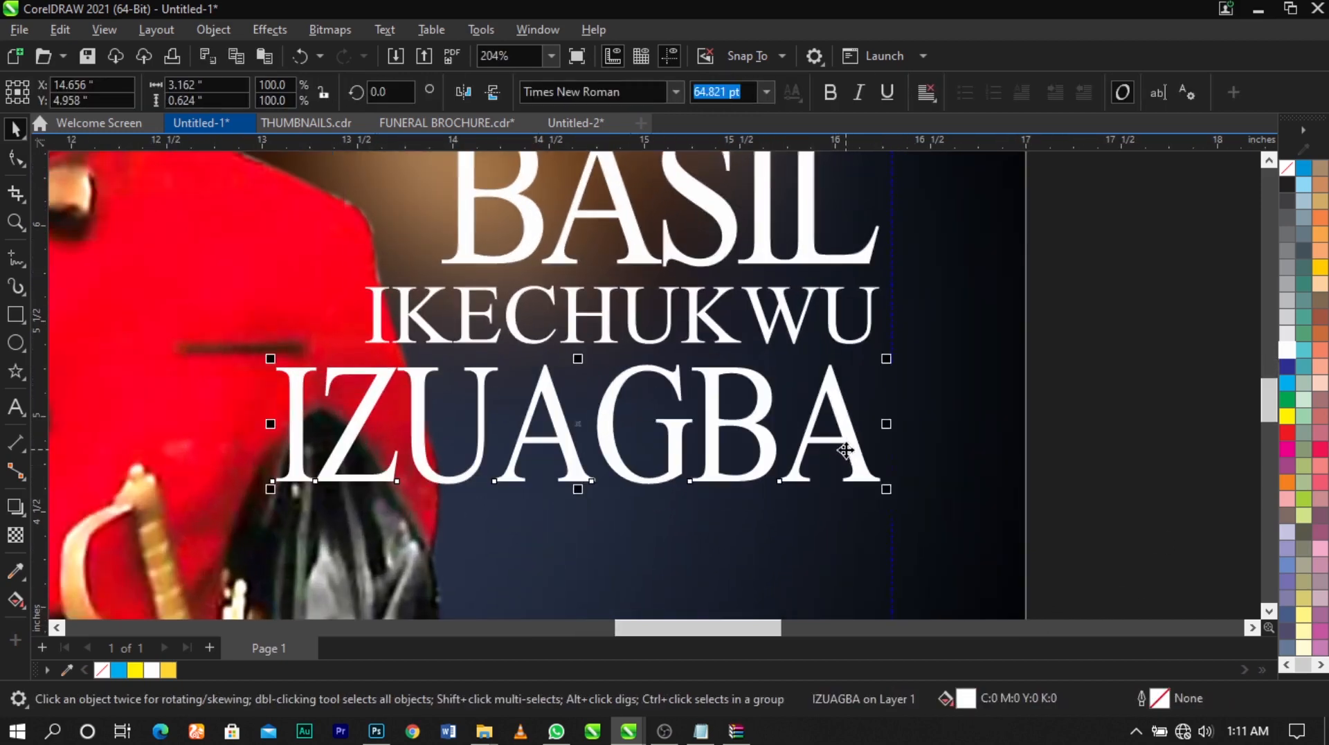
{"action": "left_click", "coordinate": [850, 445]}
{"action": "left_click", "coordinate": [851, 445]}
{"action": "left_click", "coordinate": [852, 446]}
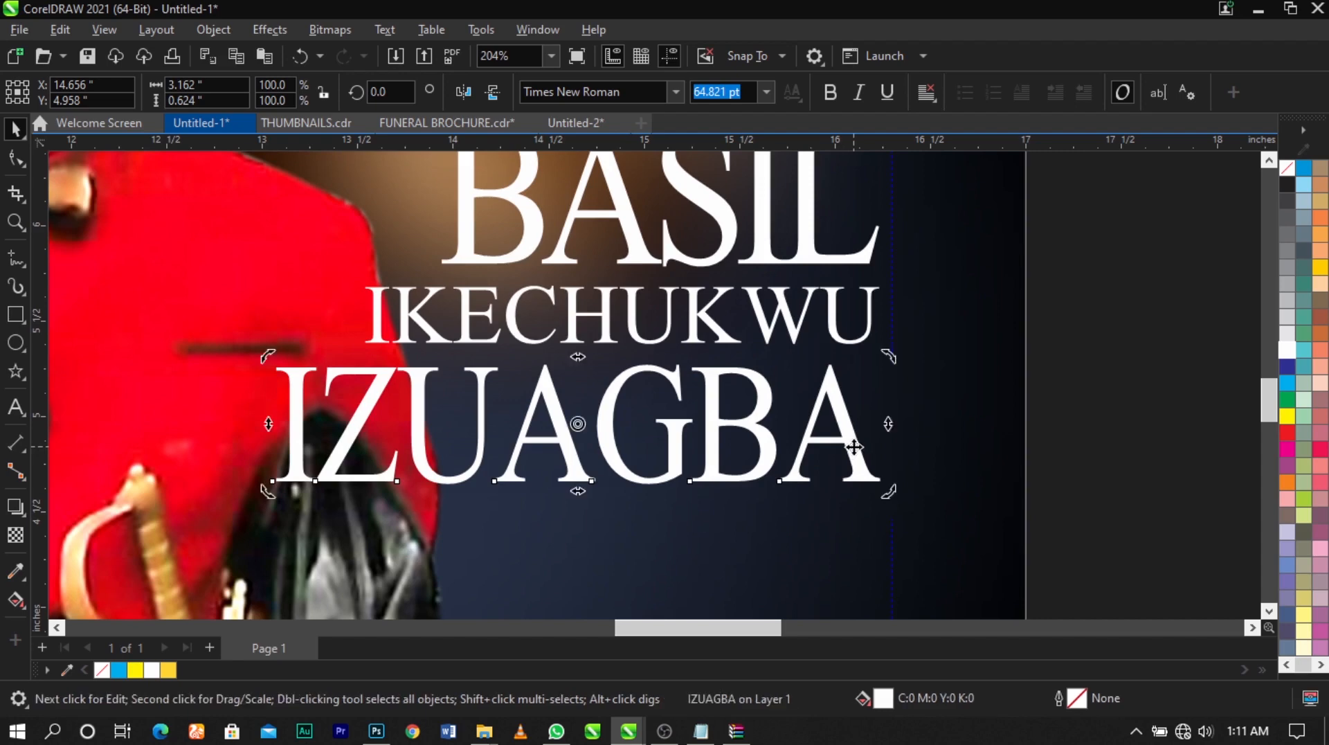
{"action": "scroll", "coordinate": [1011, 433], "scroll_direction": "down", "scroll_amount": 4}
{"action": "left_click", "coordinate": [960, 338]}
Move all four text lines slightly down together and enlarge them to about 3.6 in wide
{"action": "left_click_drag", "start_coordinate": [1013, 270], "coordinate": [430, 545]}
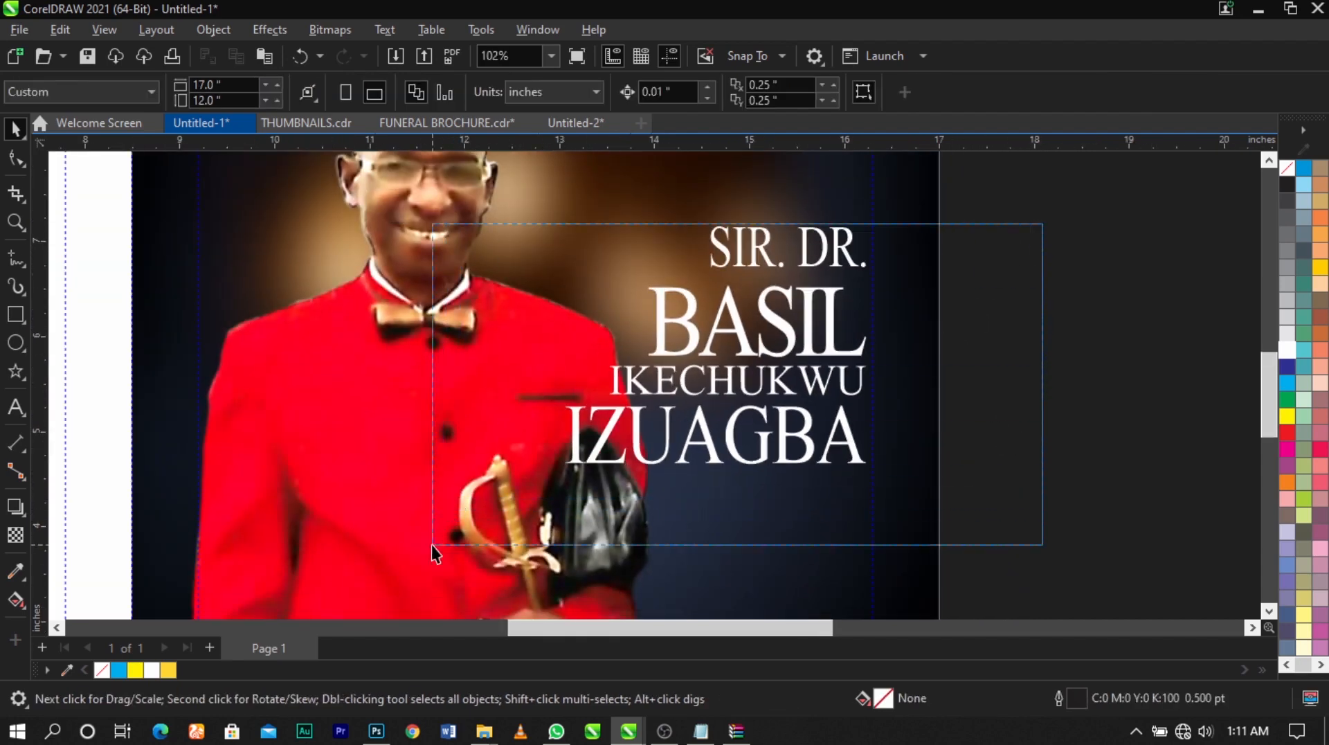
{"action": "scroll", "coordinate": [758, 415], "scroll_direction": "down", "scroll_amount": 2}
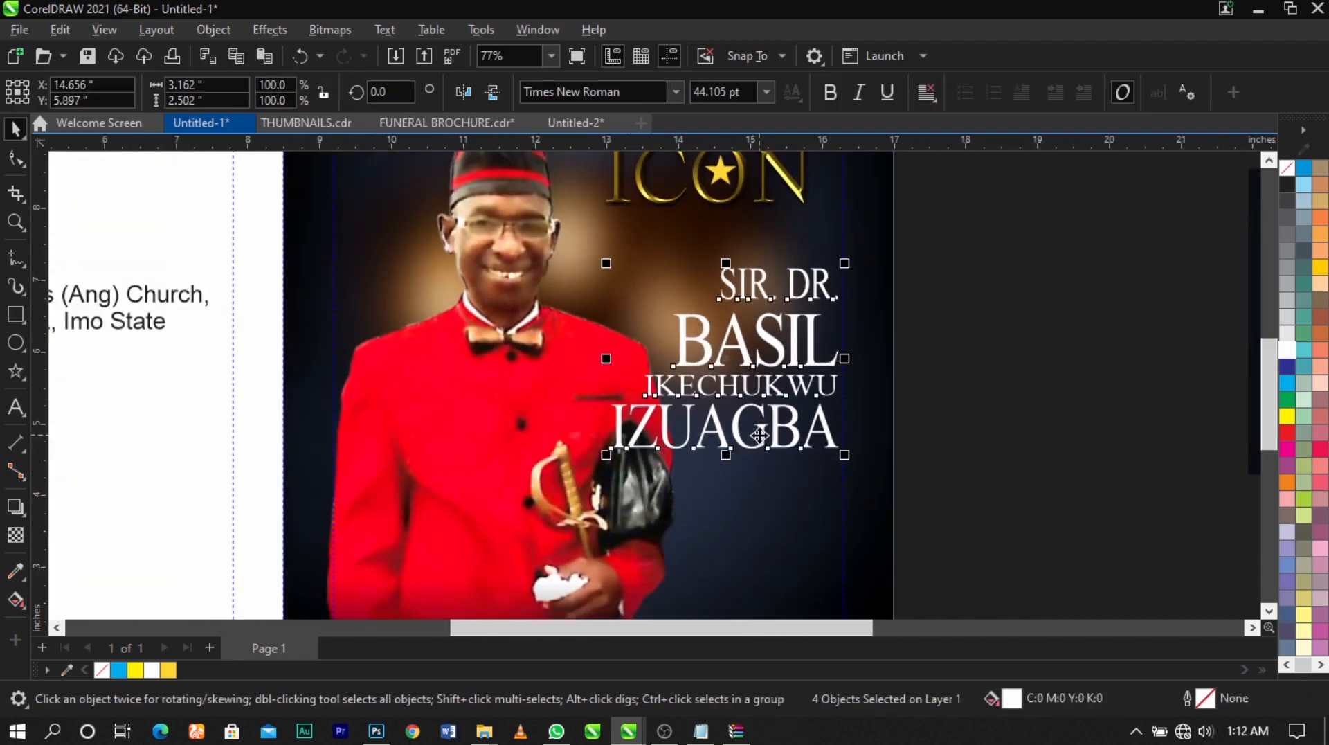
{"action": "left_click_drag", "start_coordinate": [759, 435], "coordinate": [762, 448]}
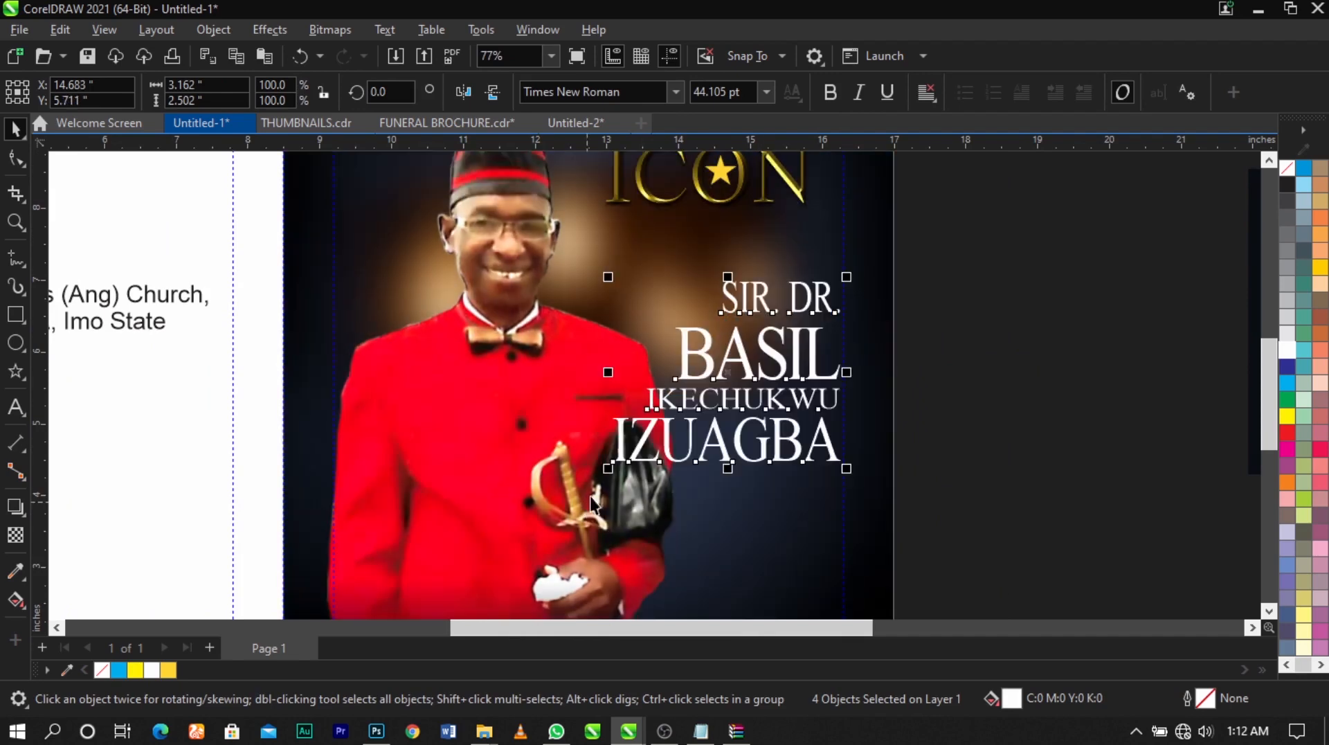
{"action": "left_click_drag", "start_coordinate": [604, 474], "coordinate": [563, 513]}
{"action": "scroll", "coordinate": [743, 380], "scroll_direction": "down", "scroll_amount": 2}
{"action": "scroll", "coordinate": [708, 355], "scroll_direction": "up", "scroll_amount": 2}
{"action": "left_click", "coordinate": [1036, 463]}
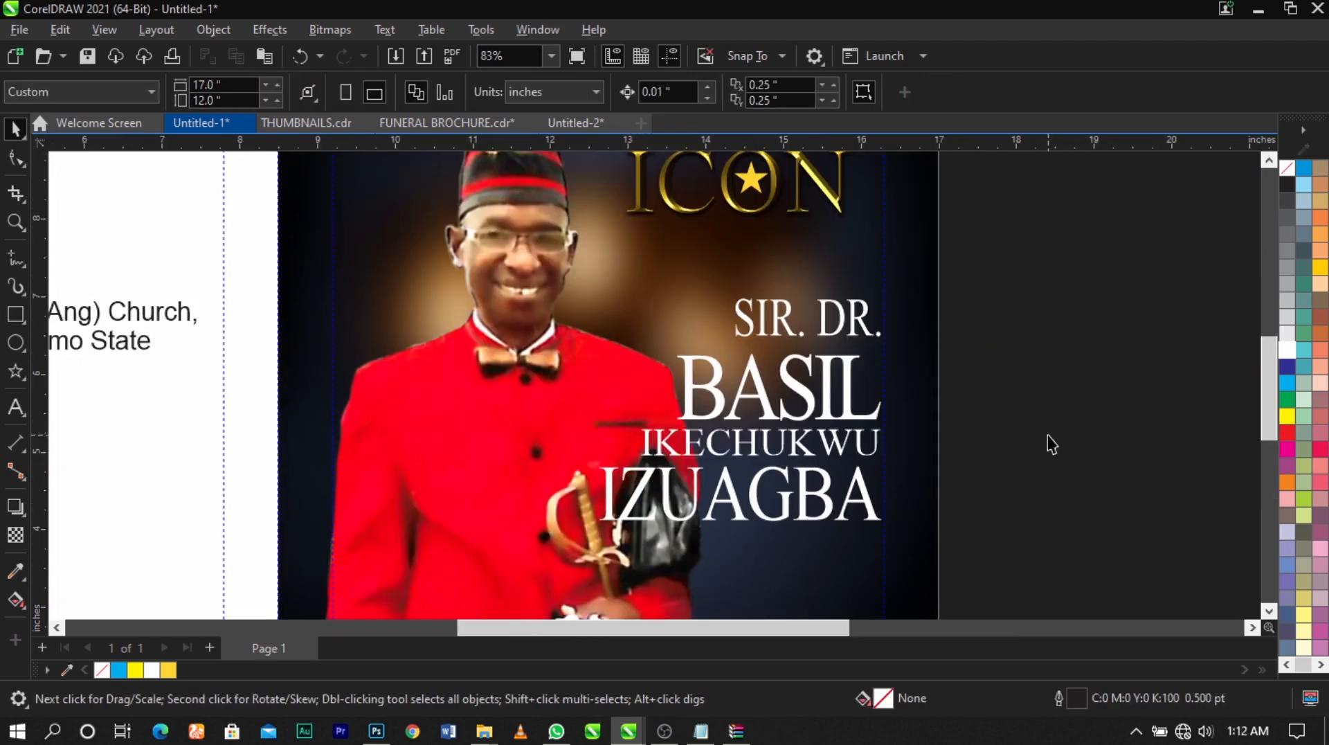
Fill the honorific line and the surname line with golden yellow #FFD633
{"action": "left_click", "coordinate": [860, 333]}
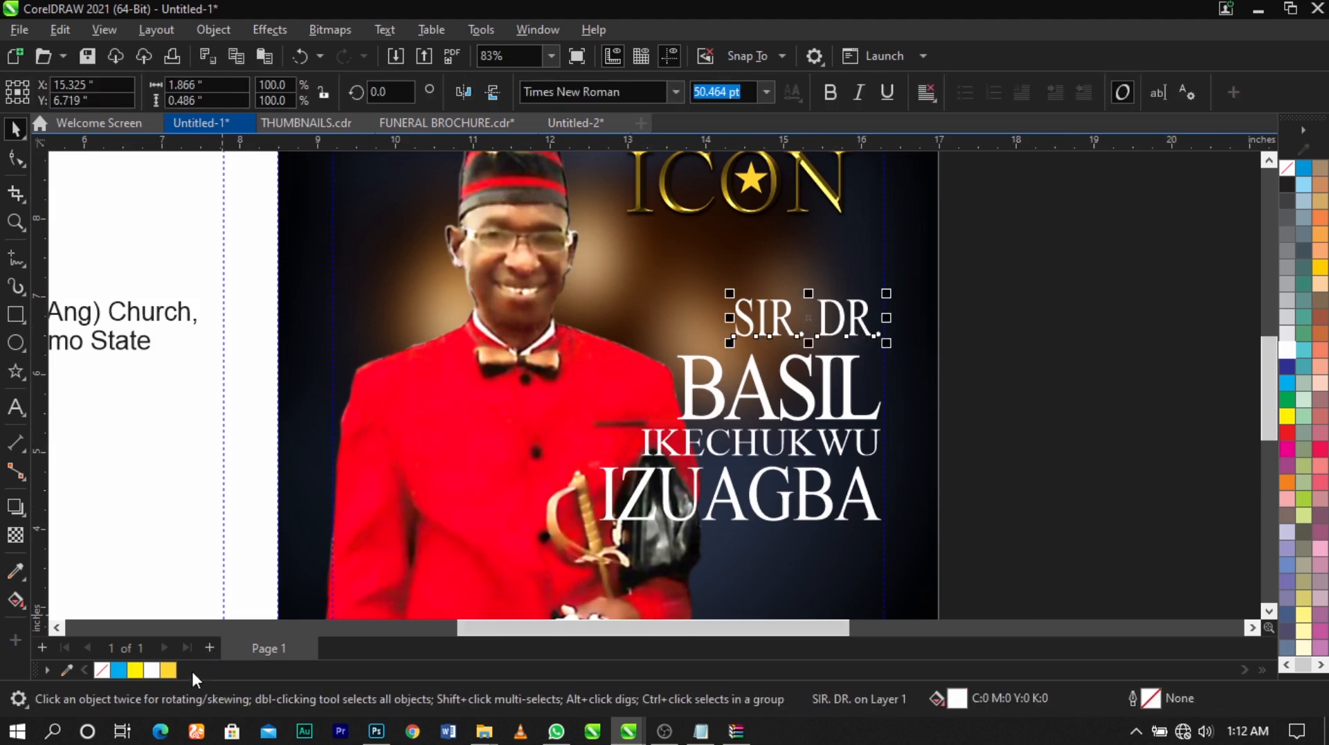
{"action": "left_click", "coordinate": [167, 669]}
{"action": "left_click", "coordinate": [922, 459]}
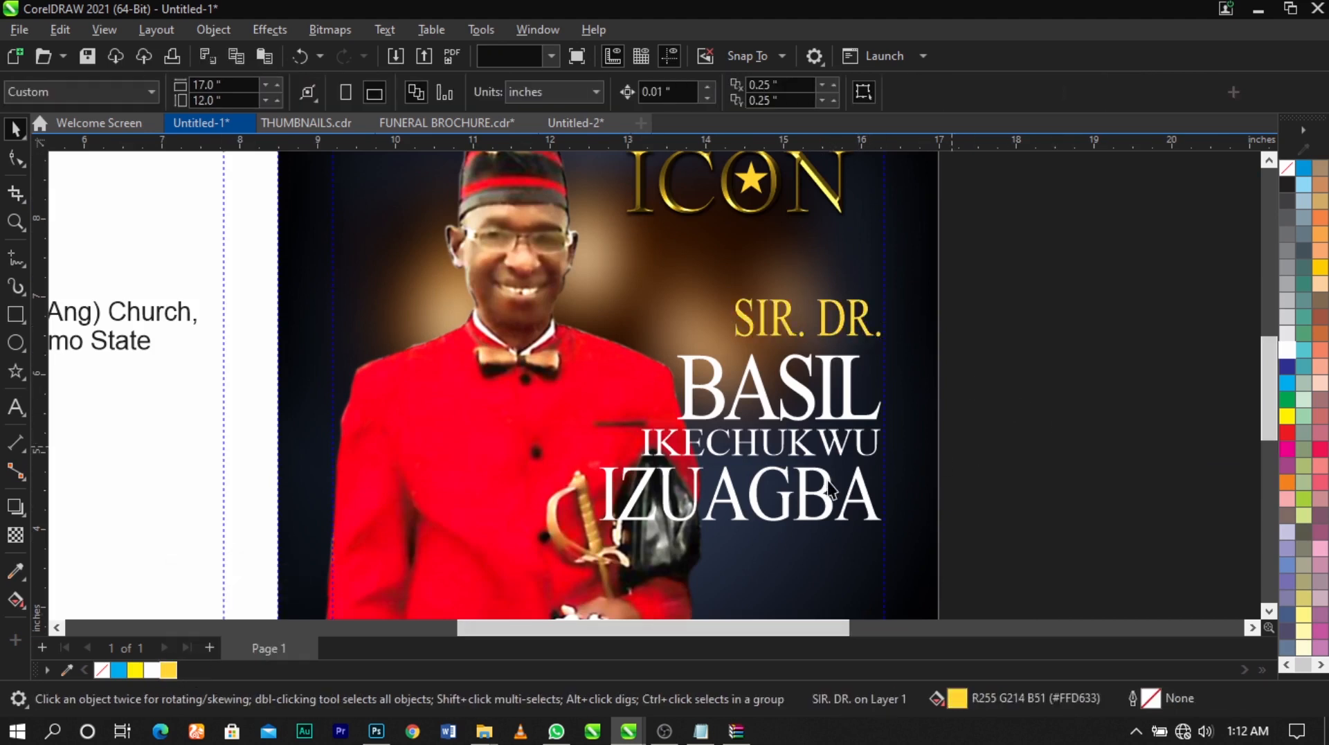
{"action": "left_click", "coordinate": [849, 507]}
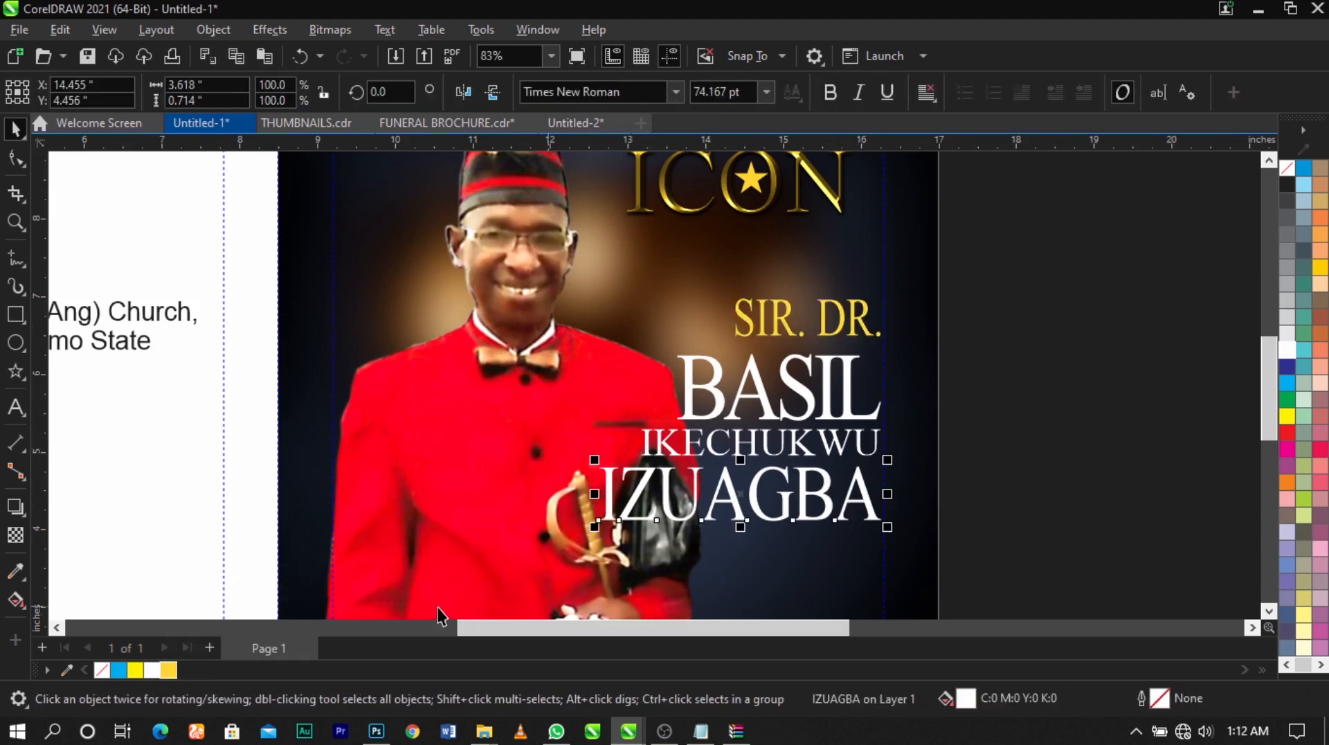
{"action": "left_click", "coordinate": [173, 670]}
{"action": "left_click", "coordinate": [1089, 465]}
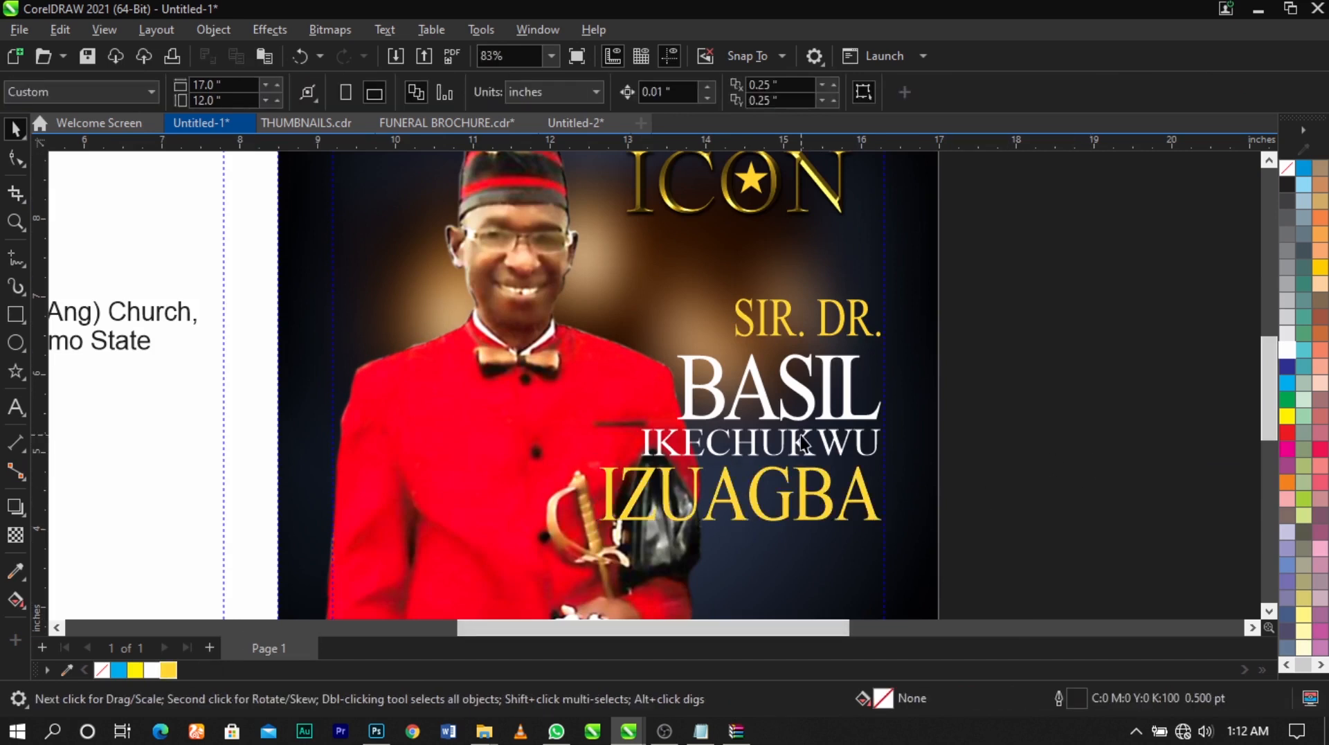
Fill the middle-name line with cyan (C:100 M:0 Y:0 K:0)
{"action": "left_click", "coordinate": [834, 457]}
{"action": "left_click", "coordinate": [1286, 384]}
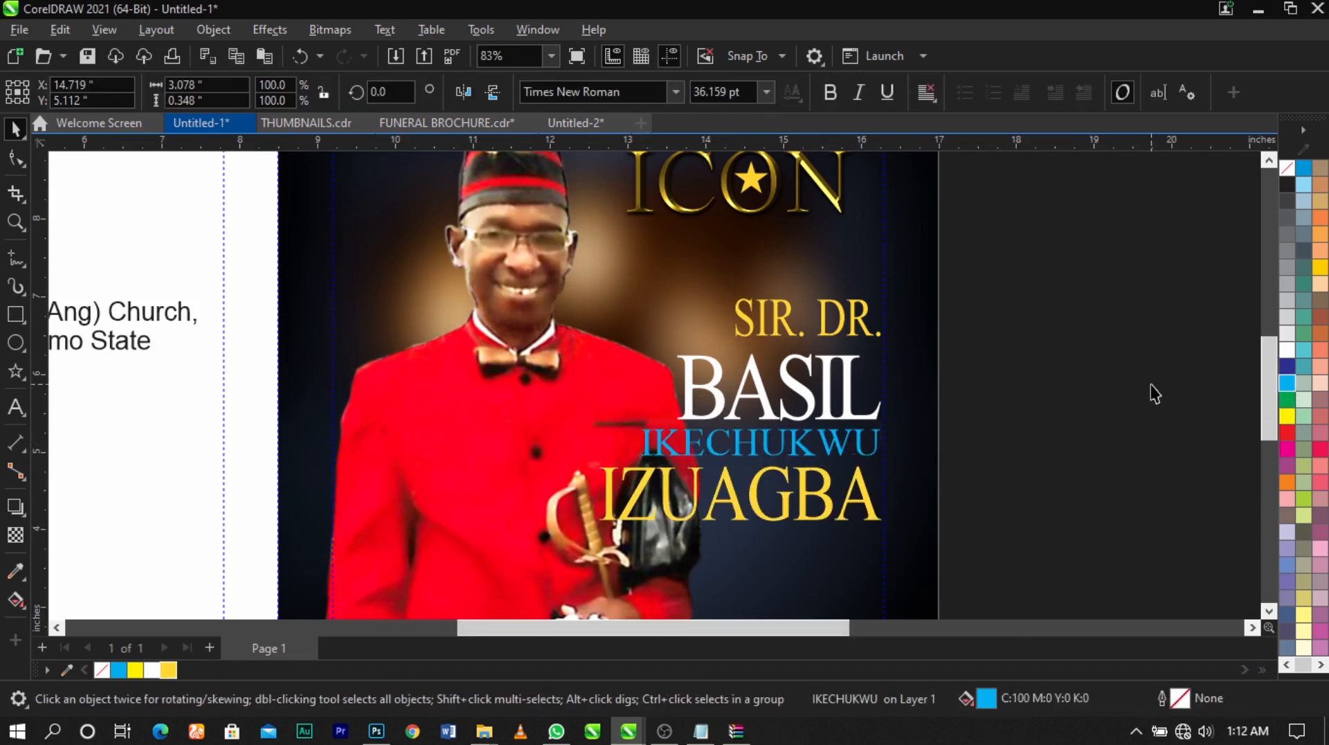
{"action": "left_click", "coordinate": [1150, 391]}
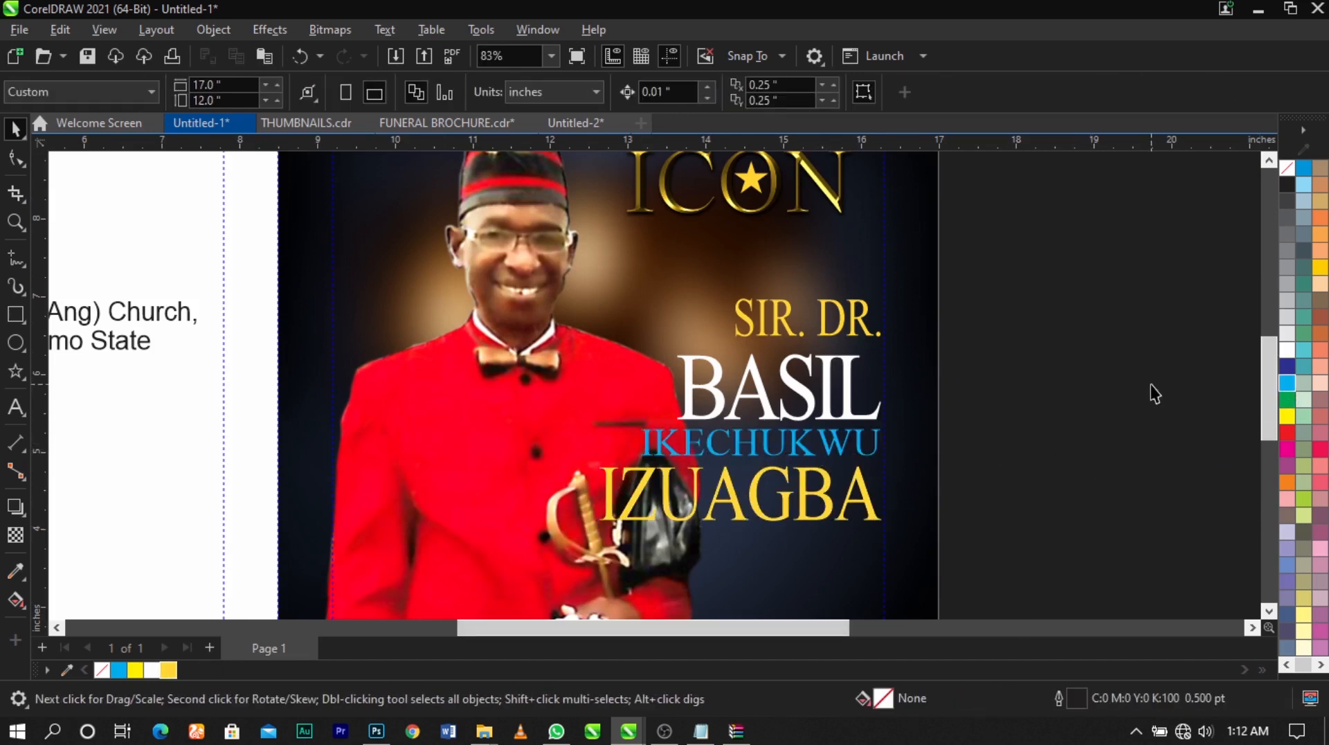
Group the four text lines and nudge the honorific line down closer to the first name within the group
{"action": "left_click", "coordinate": [848, 405]}
{"action": "left_click_drag", "start_coordinate": [1114, 256], "coordinate": [598, 529]}
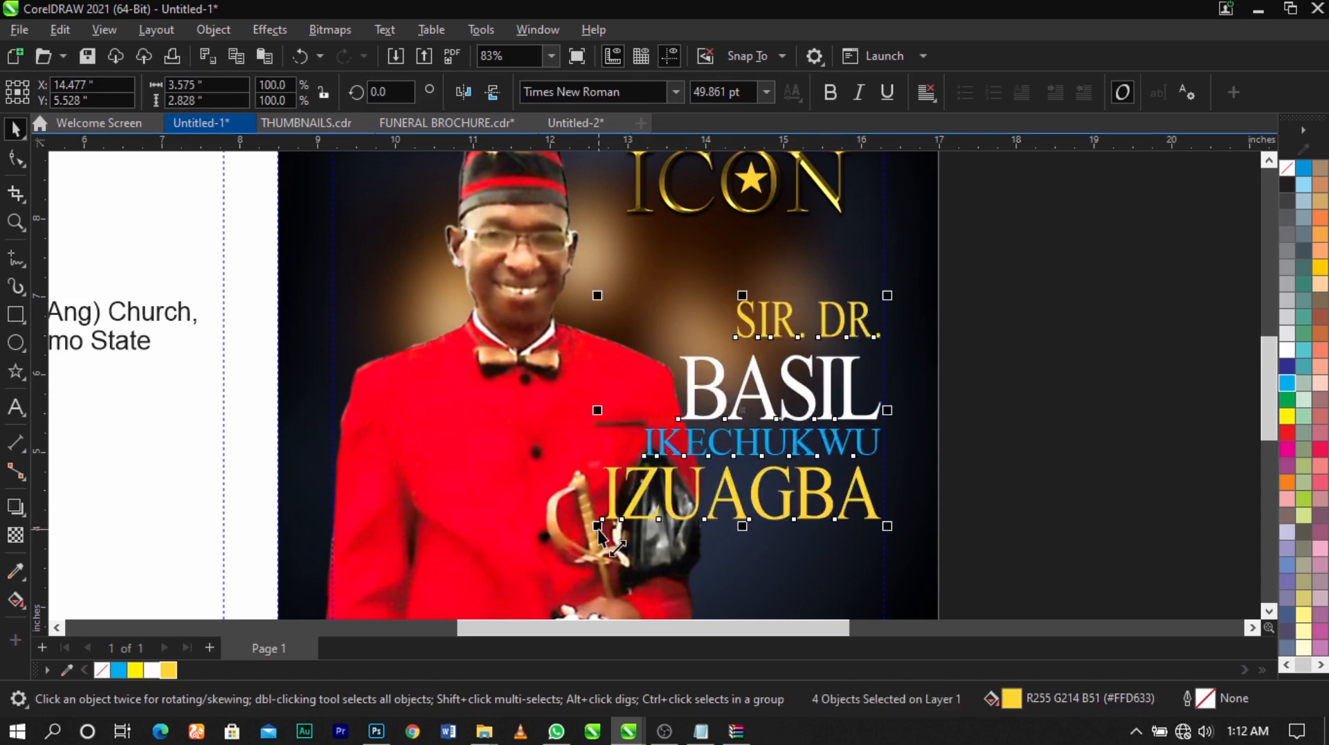
{"action": "key", "text": "ctrl+g"}
{"action": "scroll", "coordinate": [849, 321], "scroll_direction": "up", "scroll_amount": 2}
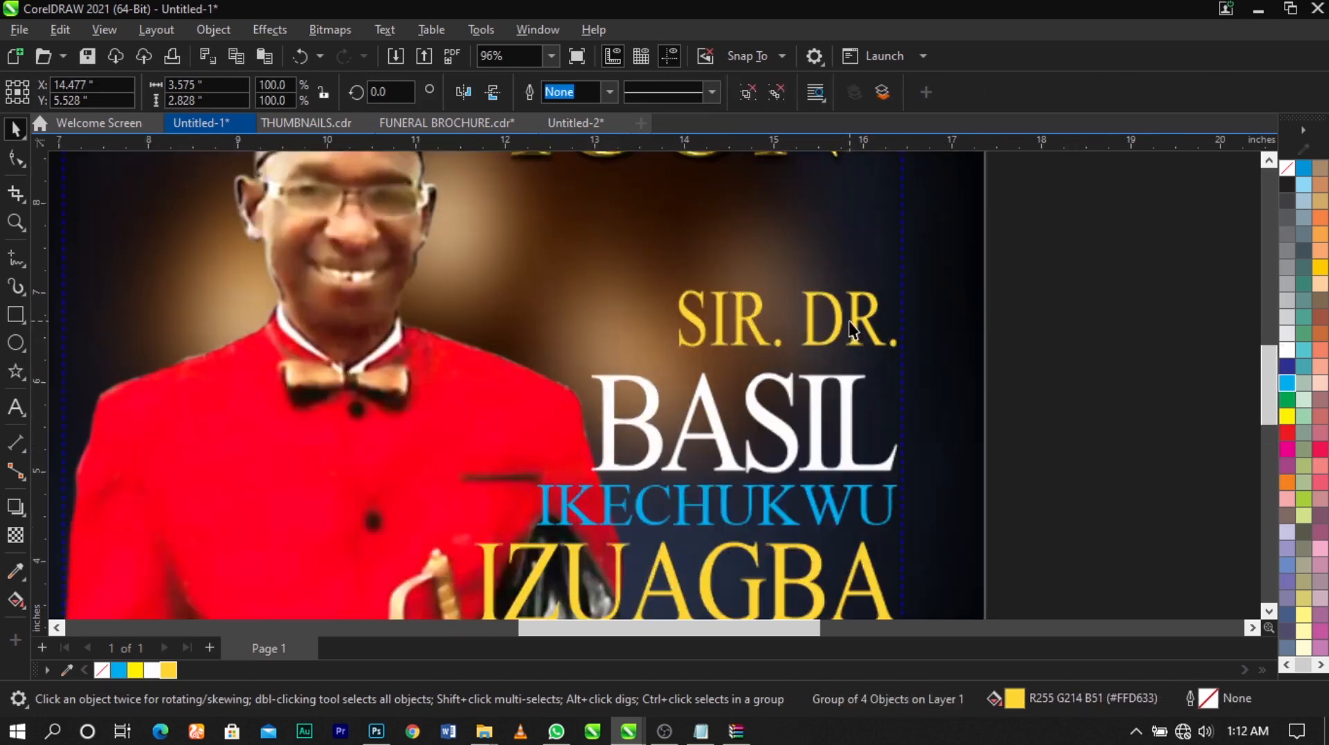
{"action": "left_click", "coordinate": [848, 321], "text": "ctrl"}
{"action": "left_click_drag", "start_coordinate": [849, 321], "coordinate": [857, 329]}
{"action": "scroll", "coordinate": [1040, 355], "scroll_direction": "down", "scroll_amount": 2}
{"action": "scroll", "coordinate": [870, 412], "scroll_direction": "up", "scroll_amount": 1}
{"action": "left_click", "coordinate": [870, 413]}
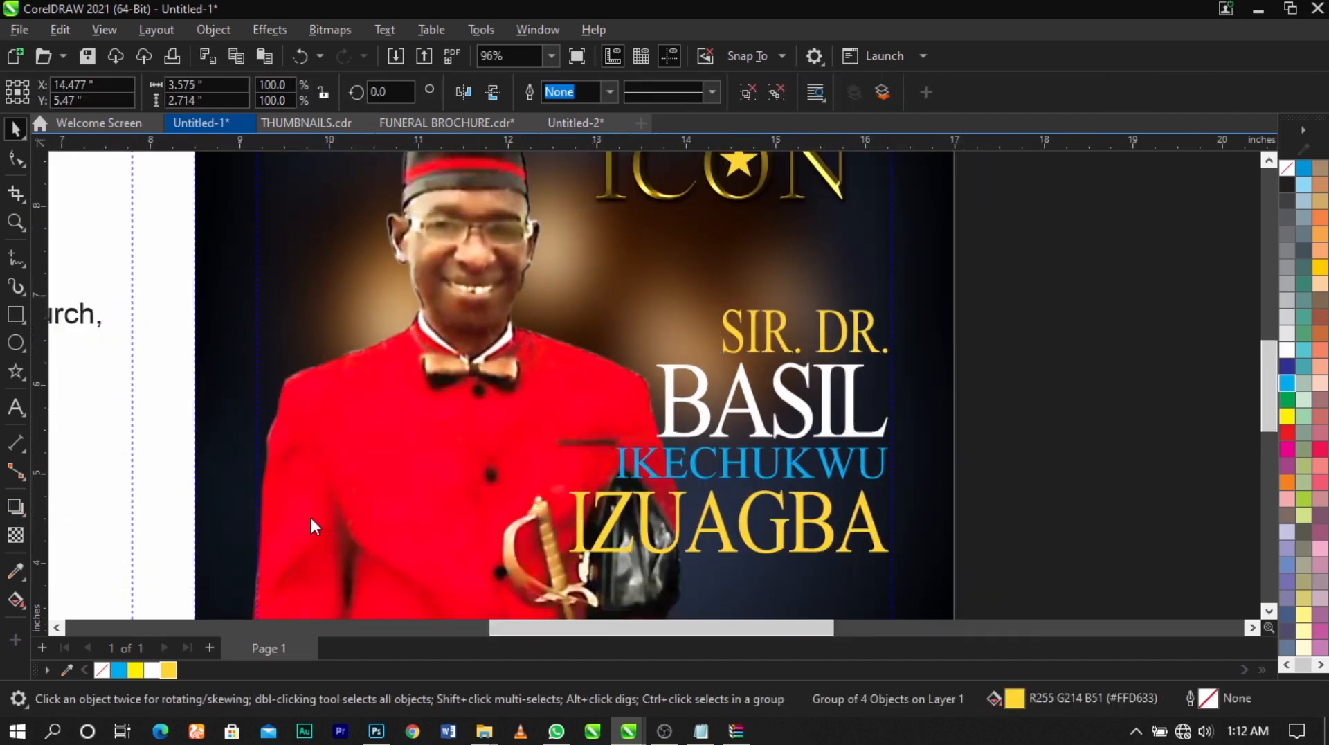
Add a horizontal Multiply drop shadow to the grouped name text with opacity 94 and feathering 15
{"action": "left_click_drag", "start_coordinate": [728, 433], "coordinate": [889, 432]}
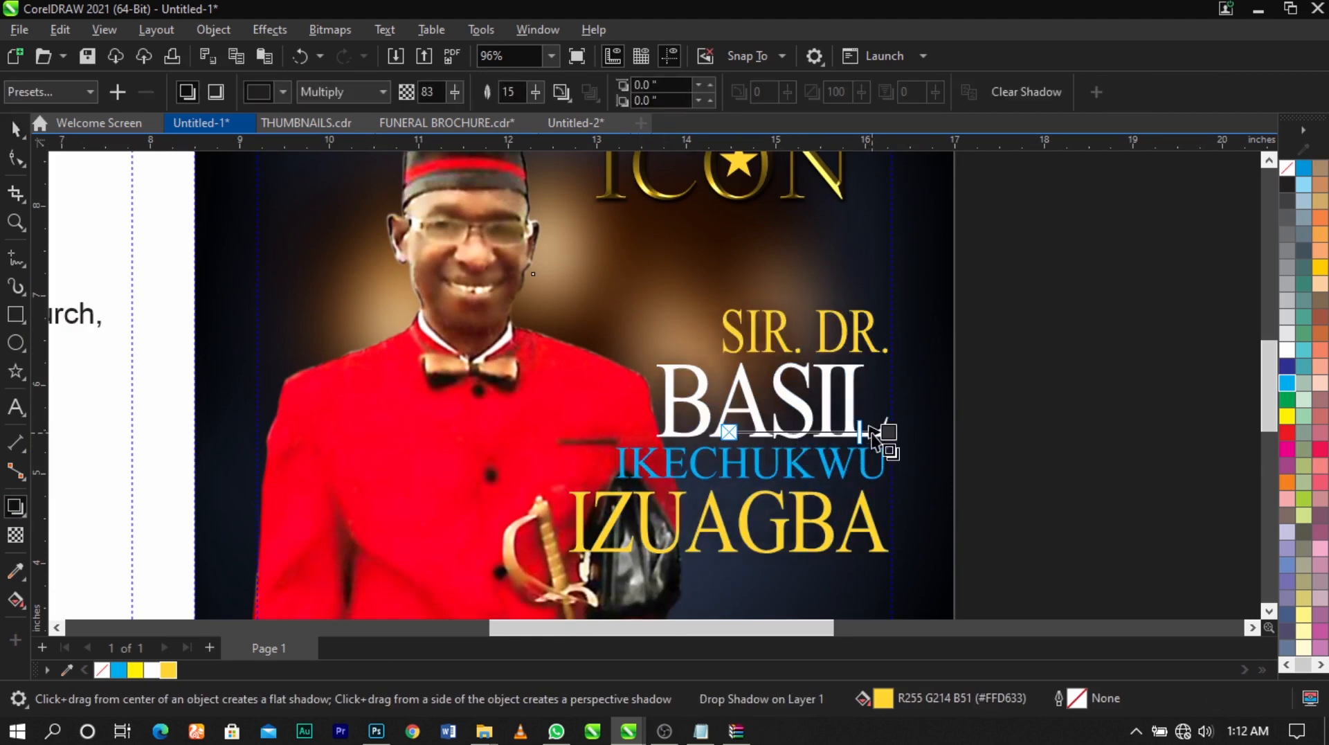
{"action": "left_click_drag", "start_coordinate": [895, 436], "coordinate": [877, 436]}
{"action": "scroll", "coordinate": [873, 437], "scroll_direction": "up", "scroll_amount": 1}
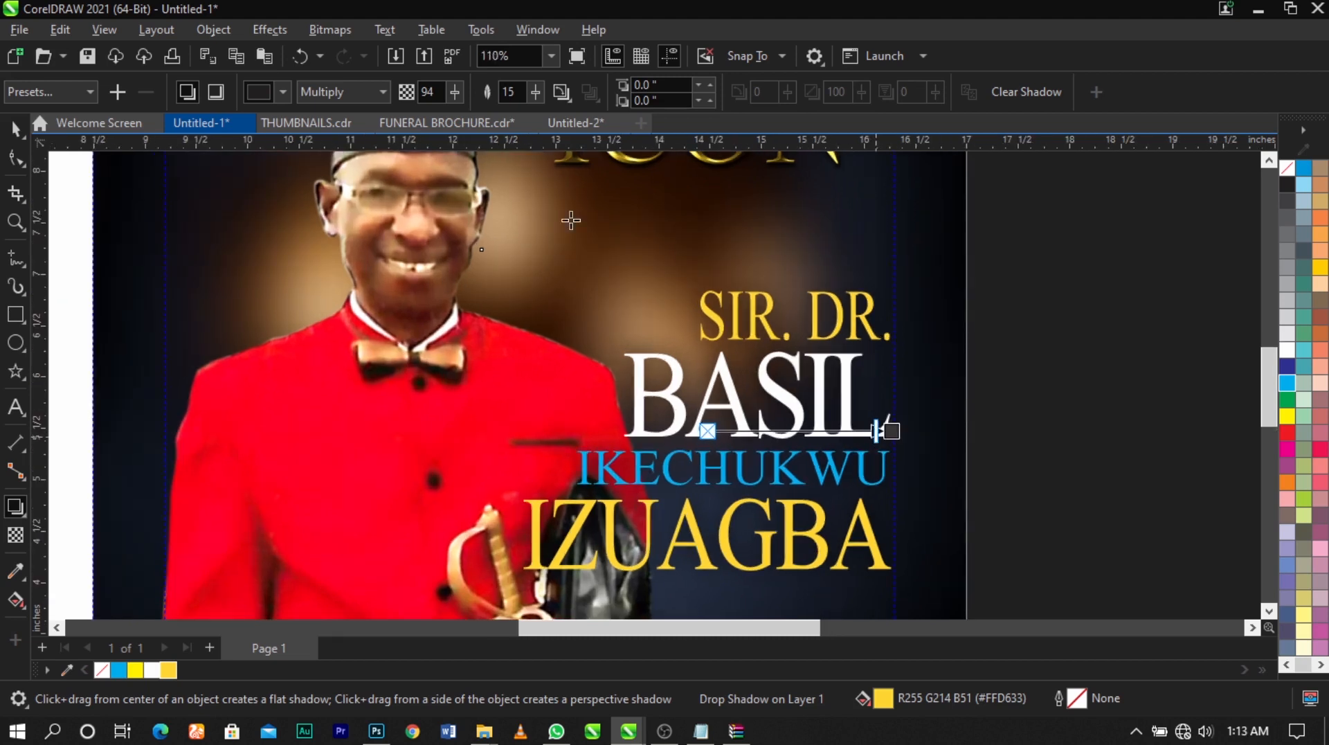
Set the name text's drop shadow color to RGB black and raise its opacity to 99
{"action": "left_click", "coordinate": [271, 97]}
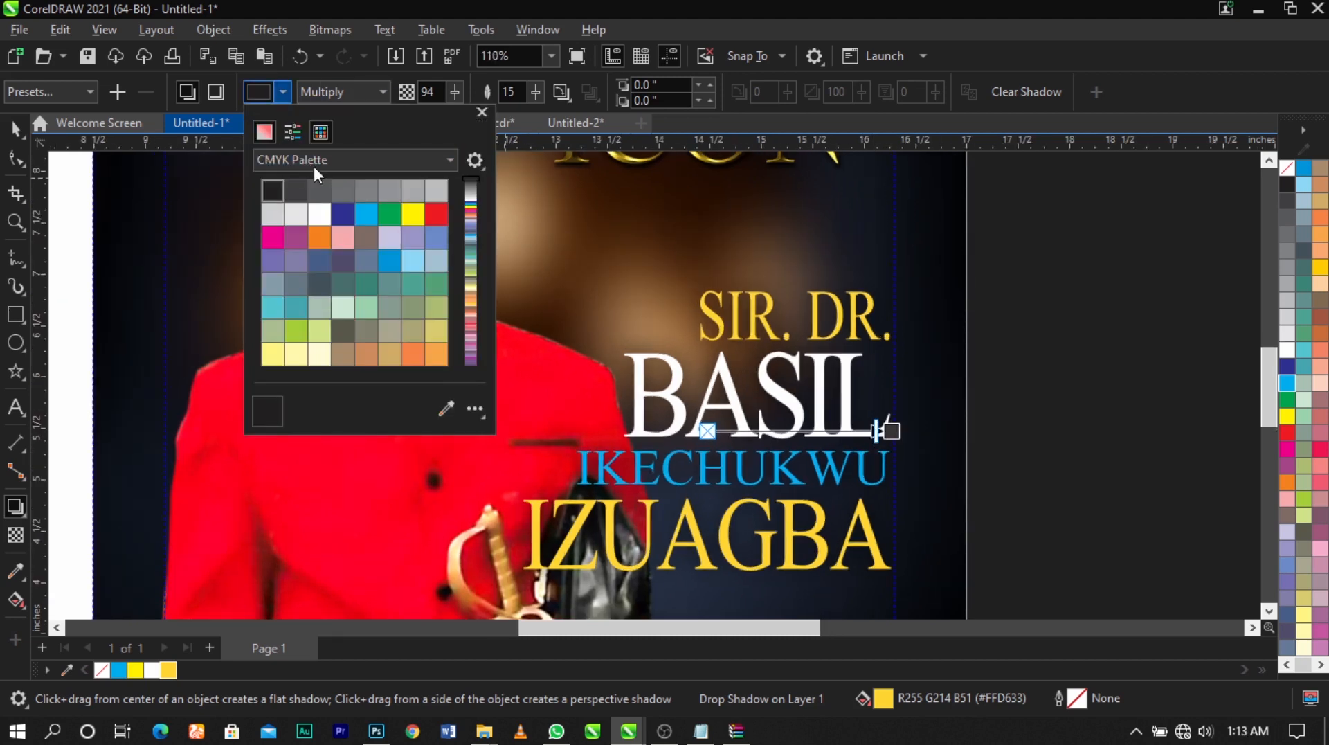
{"action": "left_click", "coordinate": [265, 132]}
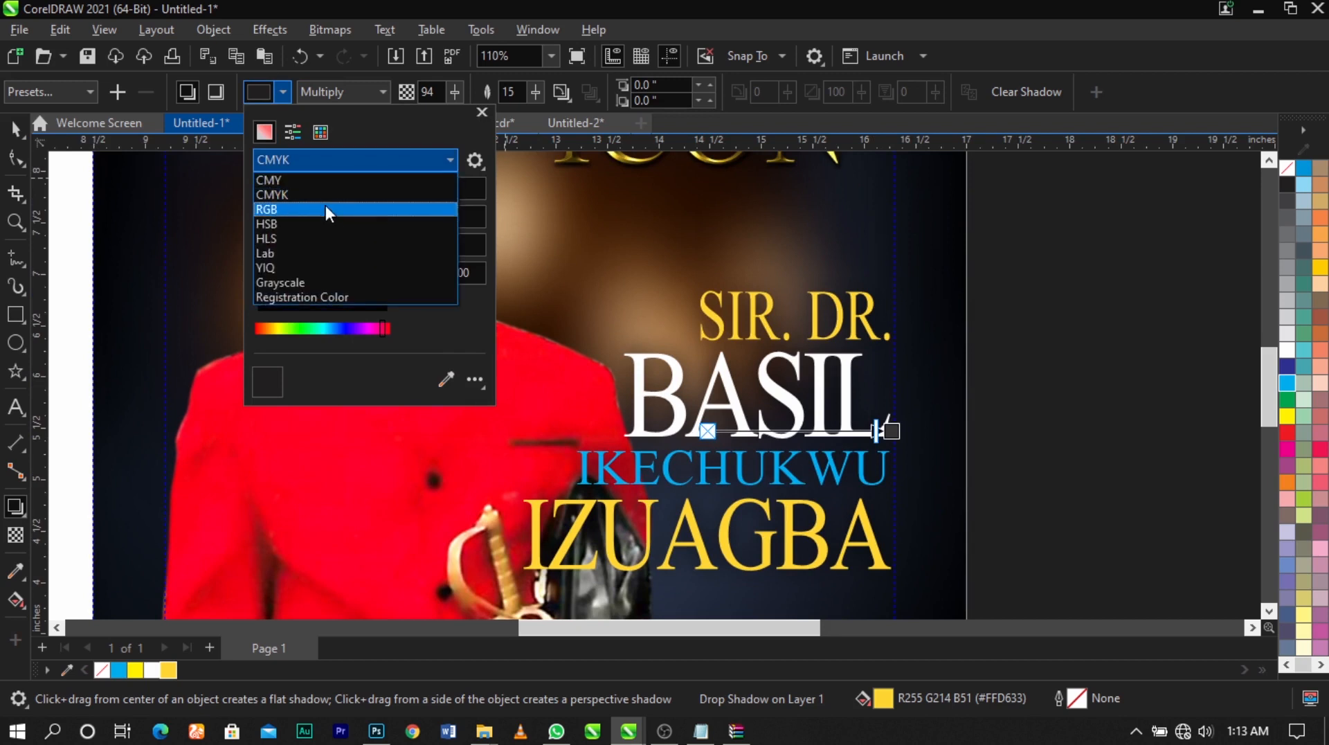
{"action": "left_click", "coordinate": [326, 210]}
{"action": "left_click", "coordinate": [600, 349]}
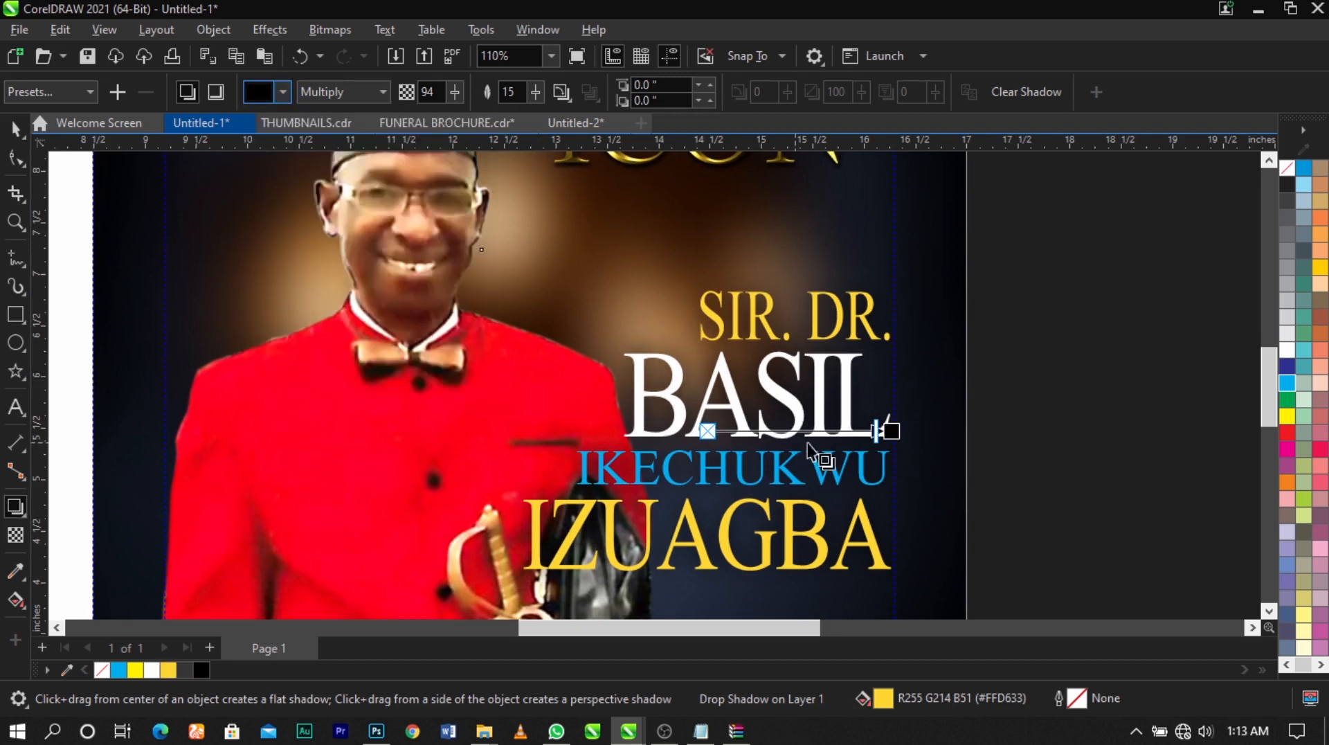
{"action": "left_click_drag", "start_coordinate": [876, 439], "coordinate": [886, 440]}
{"action": "left_click", "coordinate": [1027, 428]}
{"action": "left_click", "coordinate": [853, 387]}
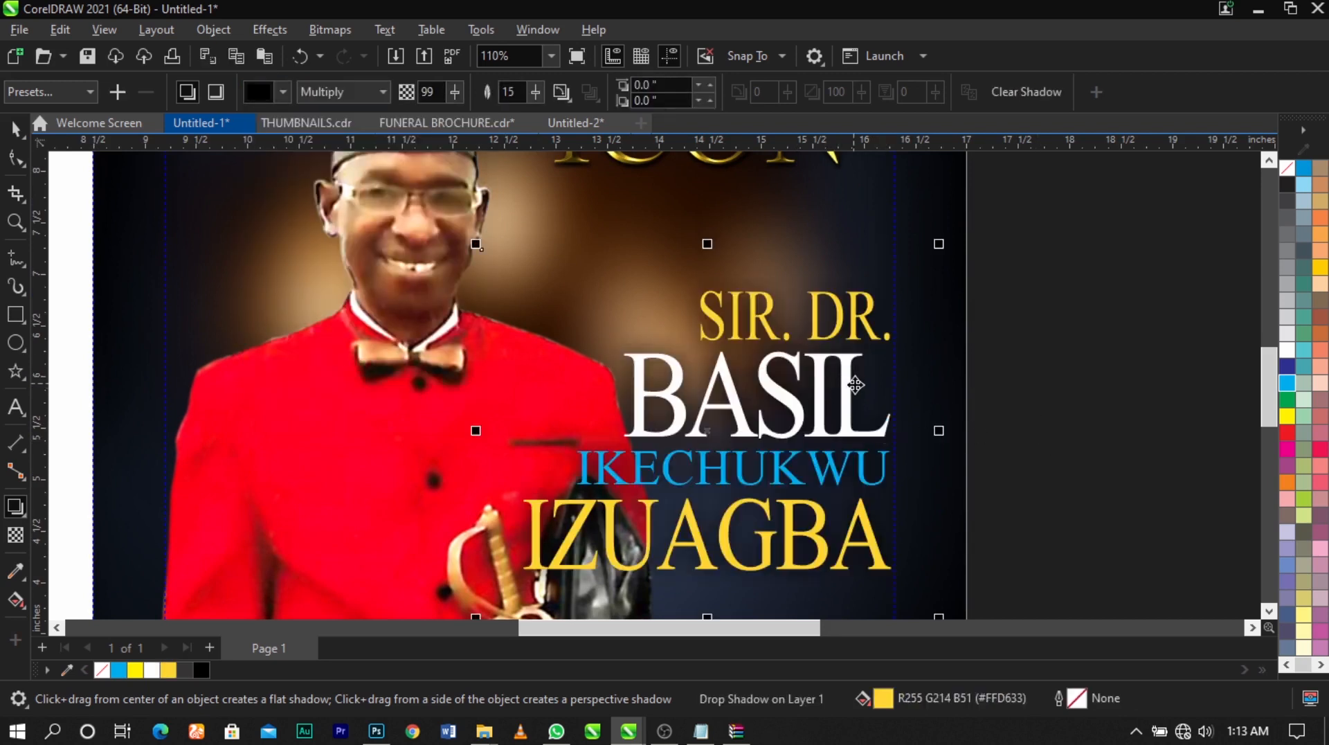
{"action": "key", "text": "space"}
{"action": "left_click", "coordinate": [1060, 415]}
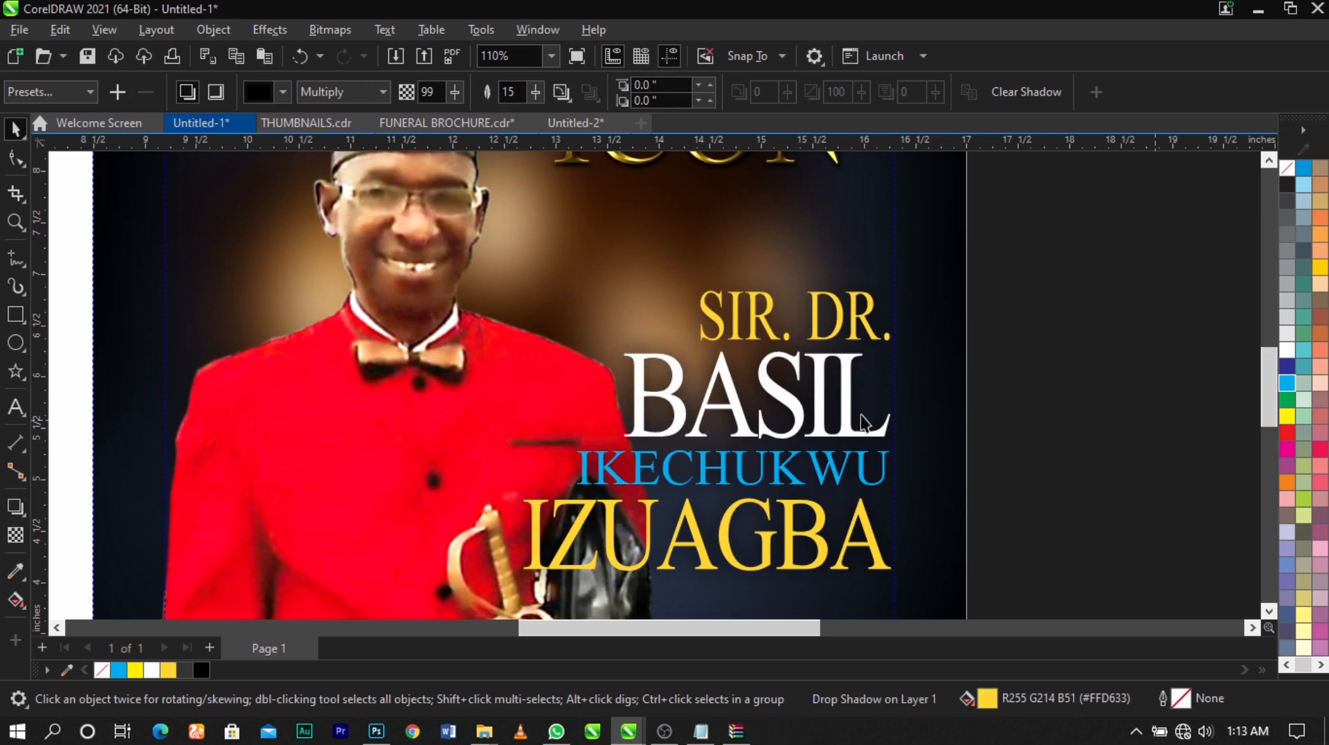
Break the drop shadow apart from the grouped name text and select the detached shadow
{"action": "left_click", "coordinate": [885, 388]}
{"action": "key", "text": "ctrl+k"}
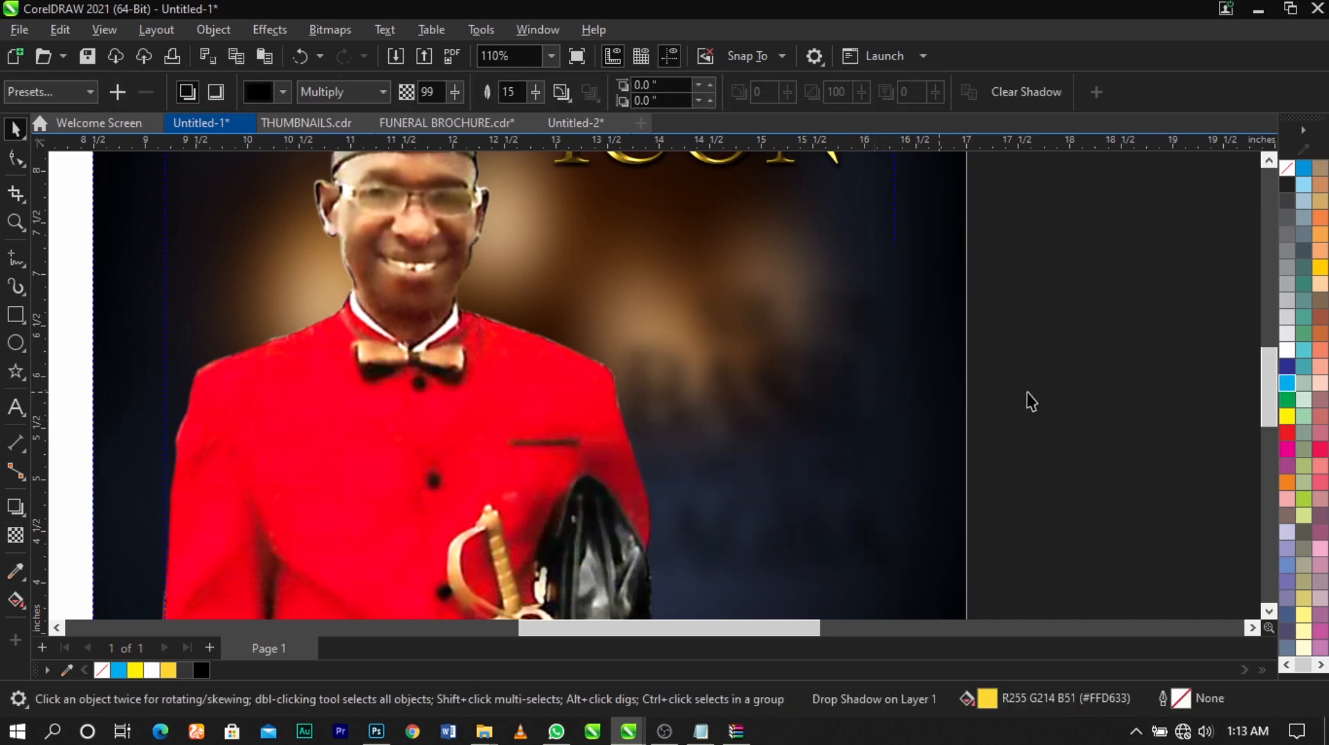
{"action": "left_click", "coordinate": [1029, 400]}
{"action": "left_click", "coordinate": [884, 366]}
Try moving the detached shadow away from the name text toward the page's right edge
{"action": "left_click_drag", "start_coordinate": [883, 364], "coordinate": [1024, 380]}
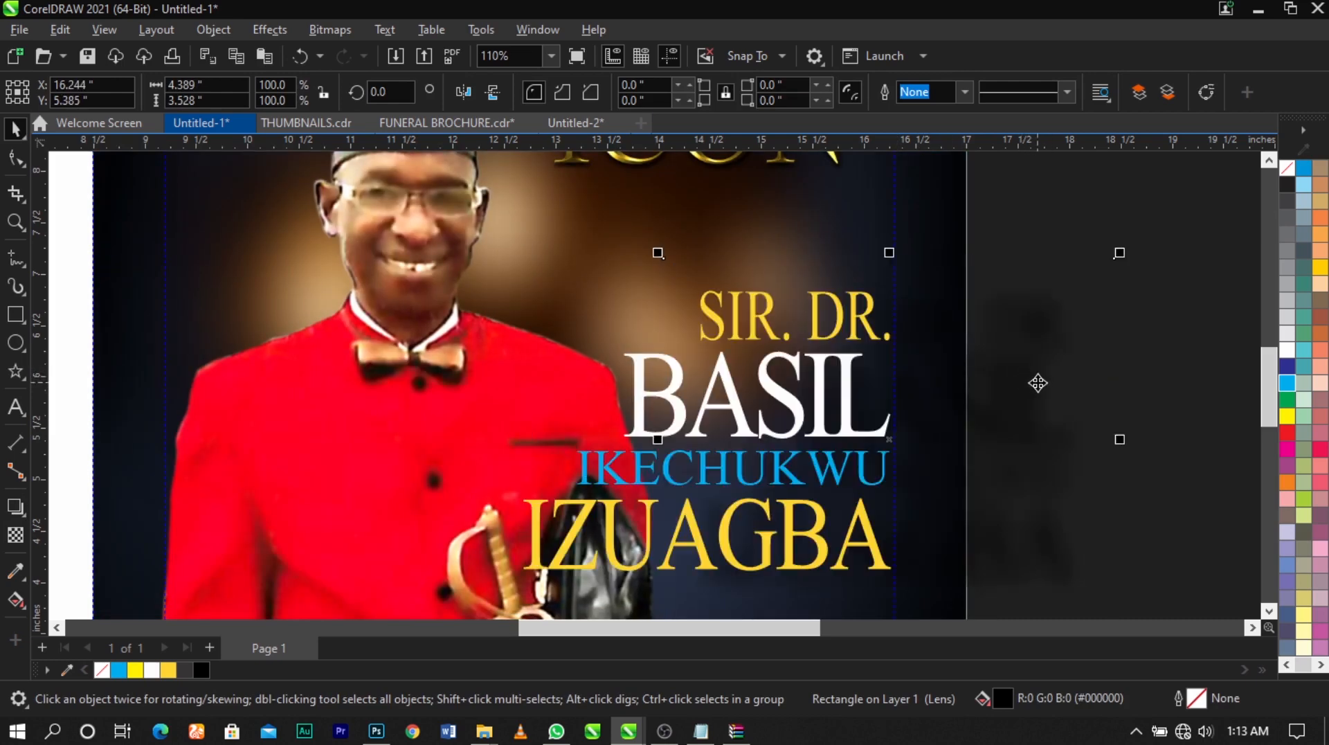
{"action": "key", "text": "ctrl+z"}
{"action": "key", "text": "ctrl+z"}
Nudge the detached shadow down about 0.1 inch beneath the name text
{"action": "scroll", "coordinate": [858, 350], "scroll_direction": "down", "scroll_amount": 3}
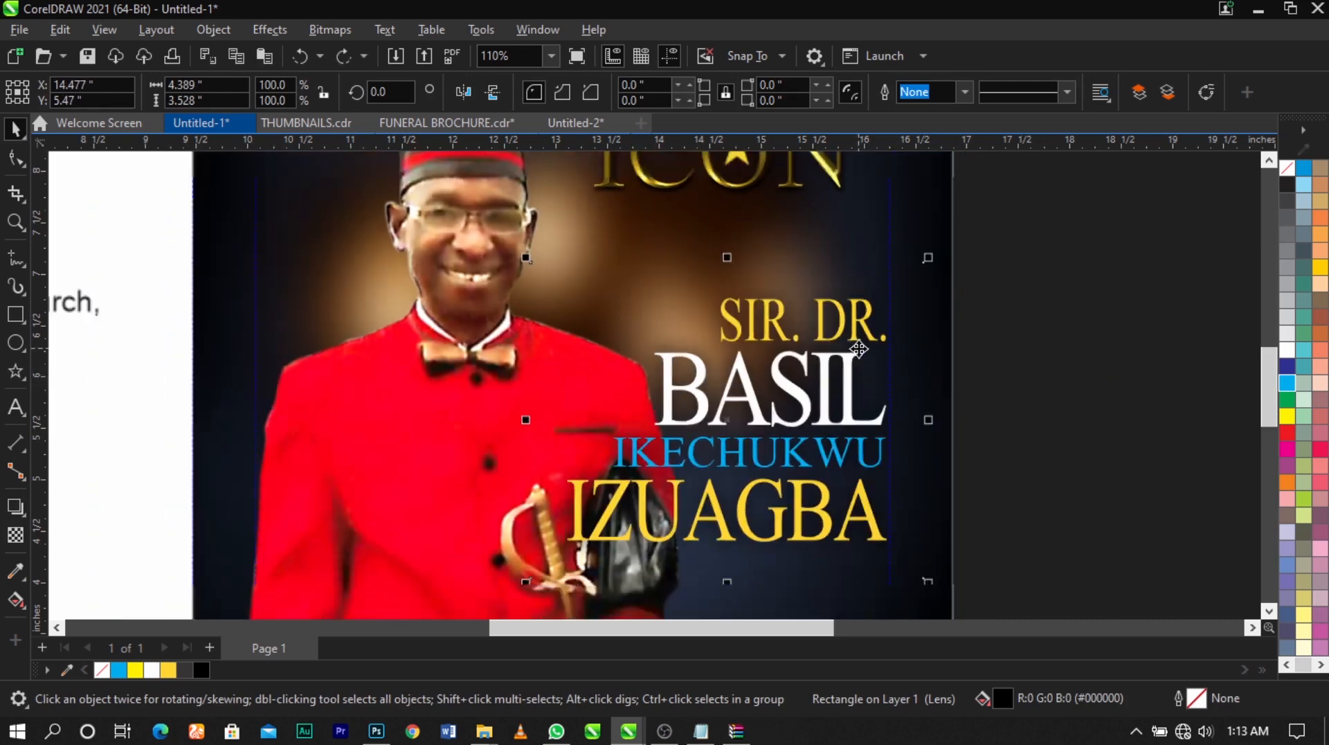
{"action": "scroll", "coordinate": [865, 392], "scroll_direction": "up", "scroll_amount": 4}
{"action": "key", "text": "Down"}
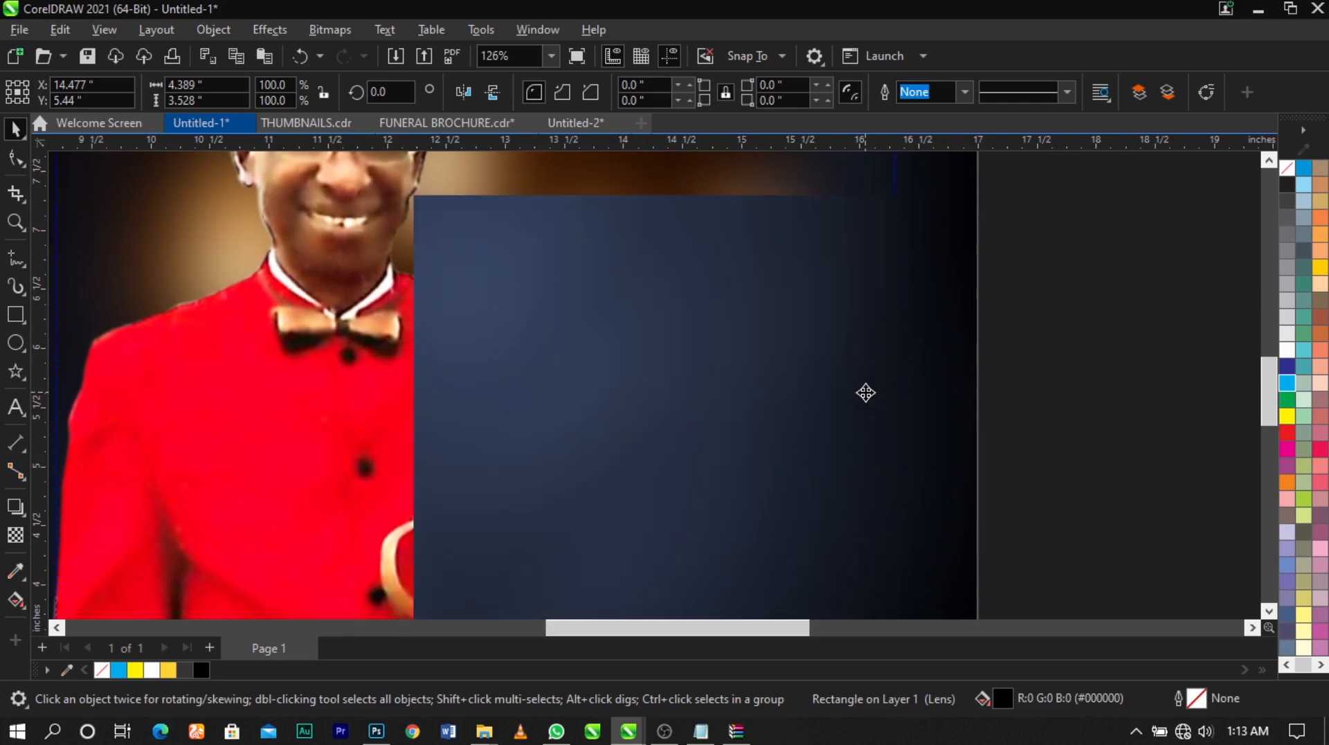
{"action": "key", "text": "Down"}
{"action": "key", "text": "Down"}
{"action": "key", "text": "Down"}
{"action": "key", "text": "Down"}
{"action": "key", "text": "Down"}
{"action": "key", "text": "Down"}
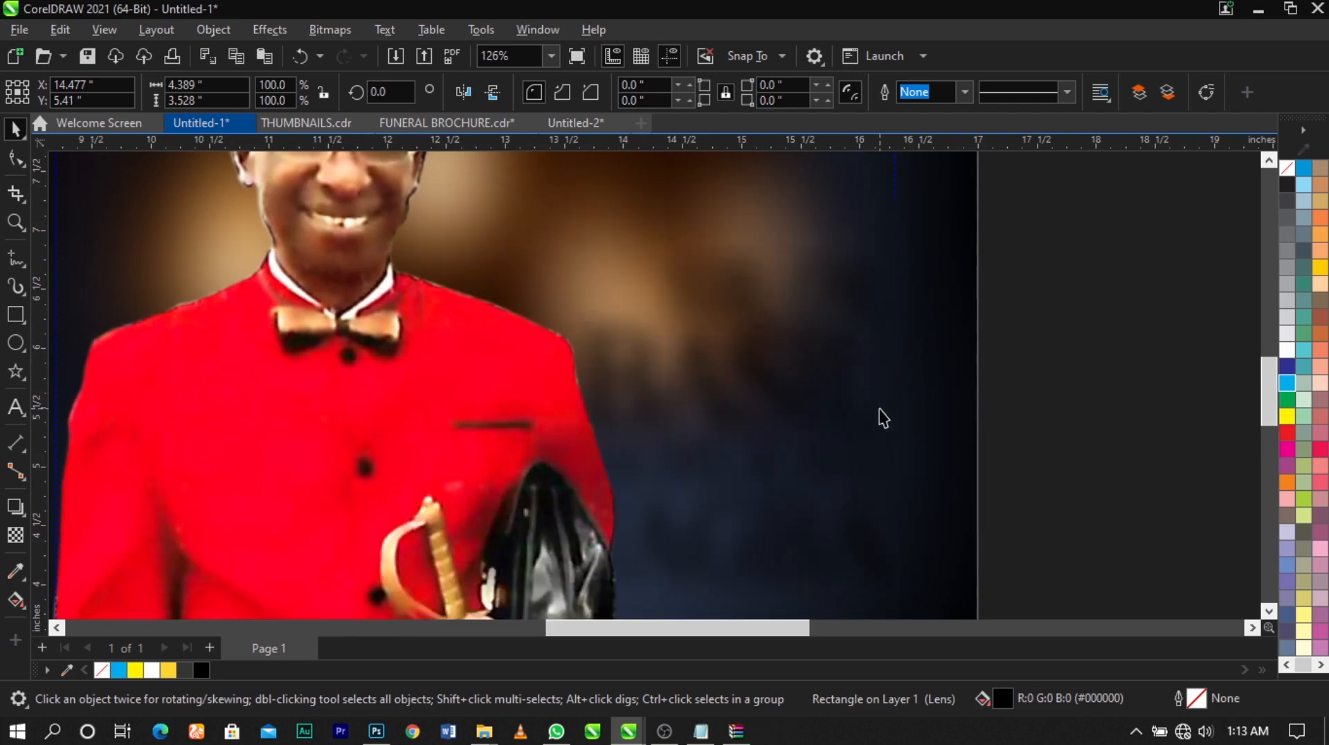
{"action": "scroll", "coordinate": [839, 387], "scroll_direction": "down", "scroll_amount": 5}
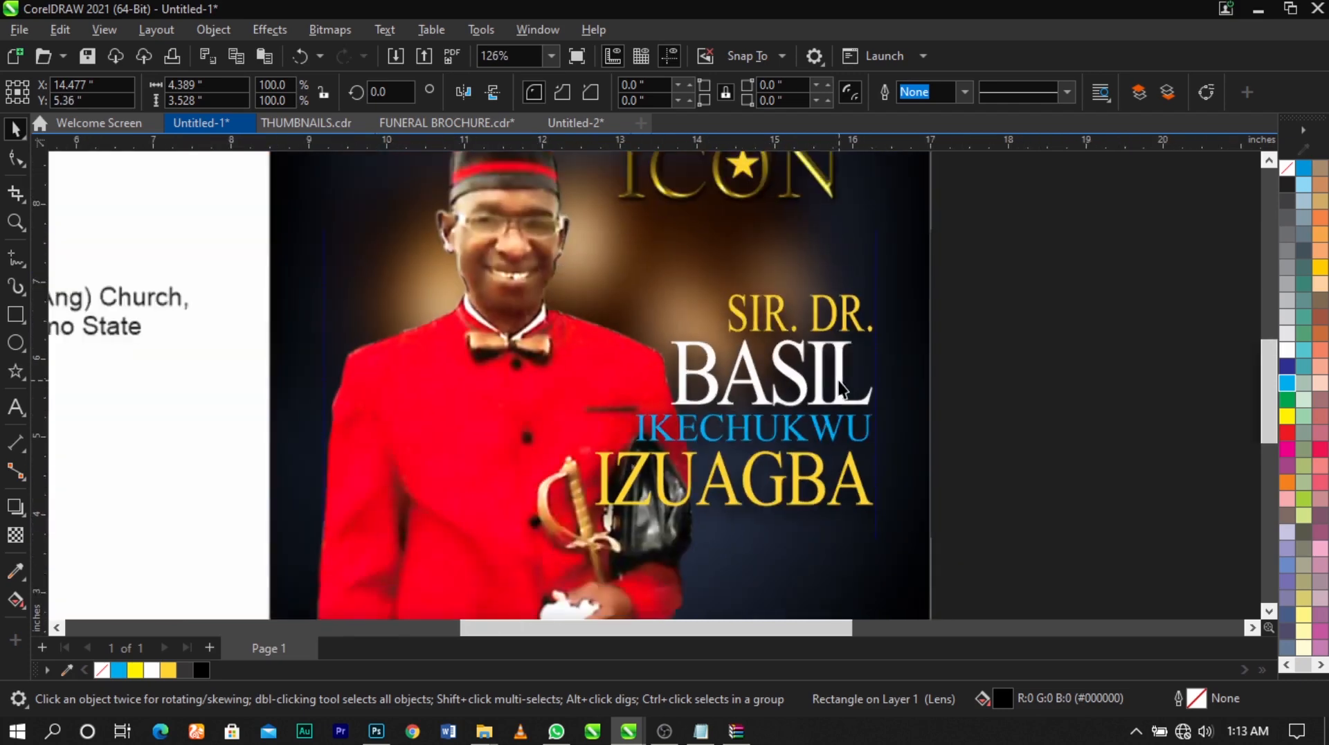
{"action": "left_click", "coordinate": [1008, 439]}
Cut the event date, venue and time text out of the white back panel
{"action": "key", "text": "z"}
{"action": "left_click_drag", "start_coordinate": [575, 287], "coordinate": [270, 173]}
{"action": "scroll", "coordinate": [830, 391], "scroll_direction": "down", "scroll_amount": 1}
{"action": "key", "text": "F2"}
{"action": "scroll", "coordinate": [806, 459], "scroll_direction": "down", "scroll_amount": 1}
{"action": "scroll", "coordinate": [805, 460], "scroll_direction": "down", "scroll_amount": 1}
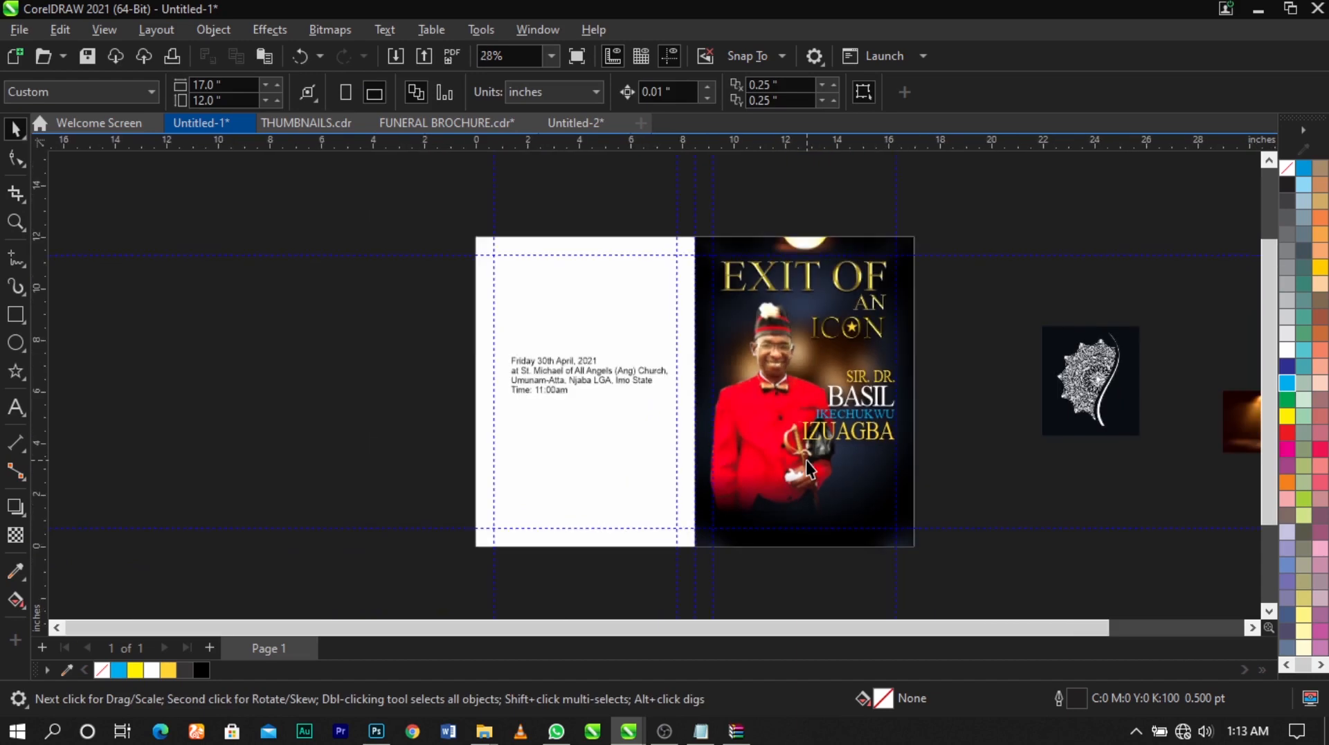
{"action": "scroll", "coordinate": [655, 410], "scroll_direction": "down", "scroll_amount": 1}
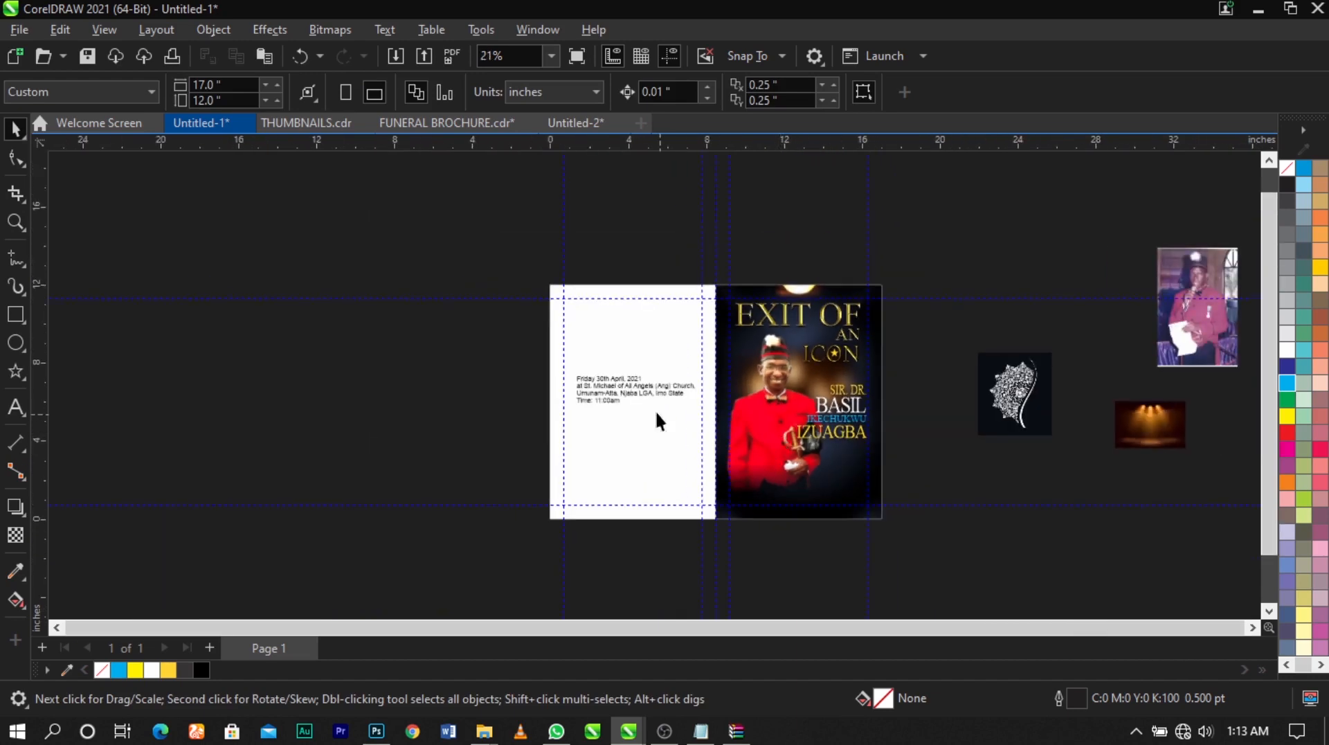
{"action": "scroll", "coordinate": [613, 380], "scroll_direction": "up", "scroll_amount": 2}
{"action": "double_click", "coordinate": [542, 377]}
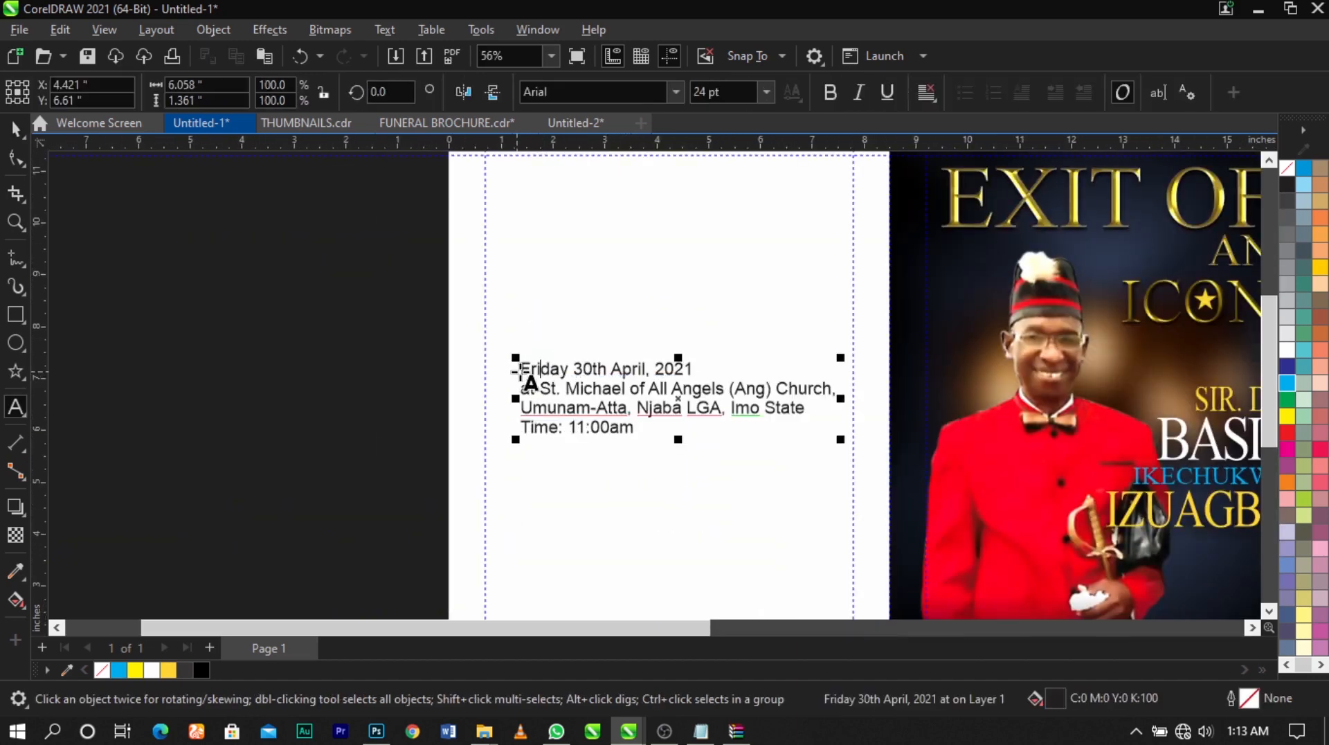
{"action": "left_click_drag", "start_coordinate": [522, 374], "coordinate": [673, 439]}
{"action": "key", "text": "Delete"}
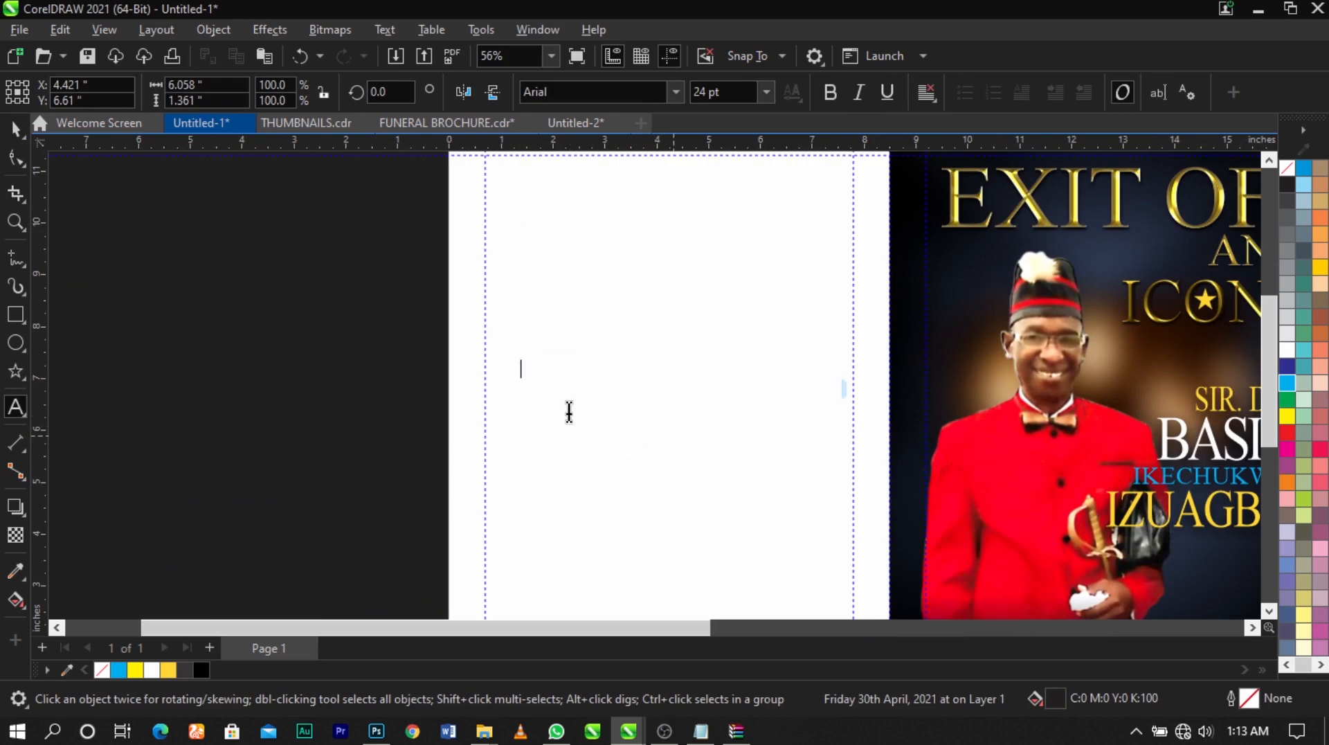
{"action": "key", "text": "Escape"}
{"action": "scroll", "coordinate": [486, 350], "scroll_direction": "down", "scroll_amount": 1}
{"action": "left_click_drag", "start_coordinate": [380, 247], "coordinate": [665, 459]}
Paste the event details as new artistic text in the lower part of the front cover, beneath the name
{"action": "scroll", "coordinate": [611, 417], "scroll_direction": "down", "scroll_amount": 1}
{"action": "key", "text": "z"}
{"action": "left_click_drag", "start_coordinate": [720, 423], "coordinate": [958, 561]}
{"action": "key", "text": "space"}
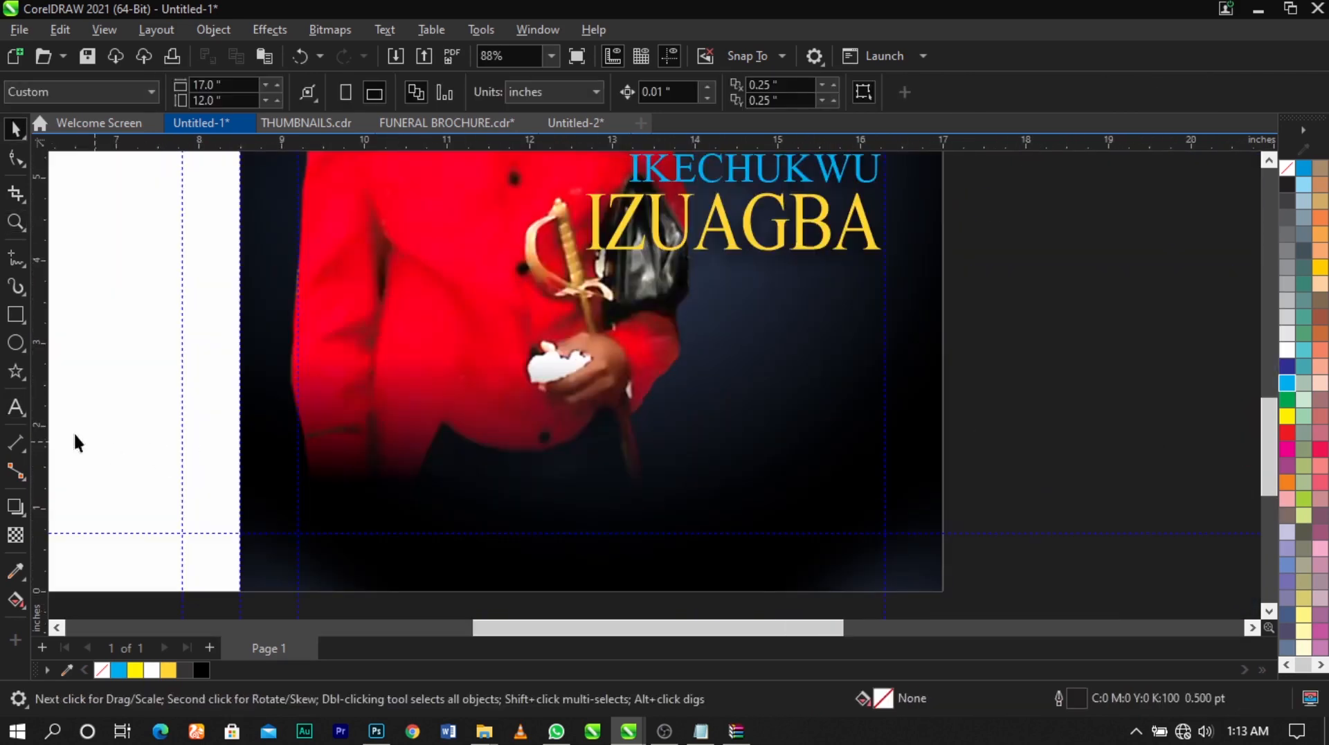
{"action": "left_click", "coordinate": [16, 408]}
{"action": "left_click", "coordinate": [720, 418]}
{"action": "key", "text": "ctrl+v"}
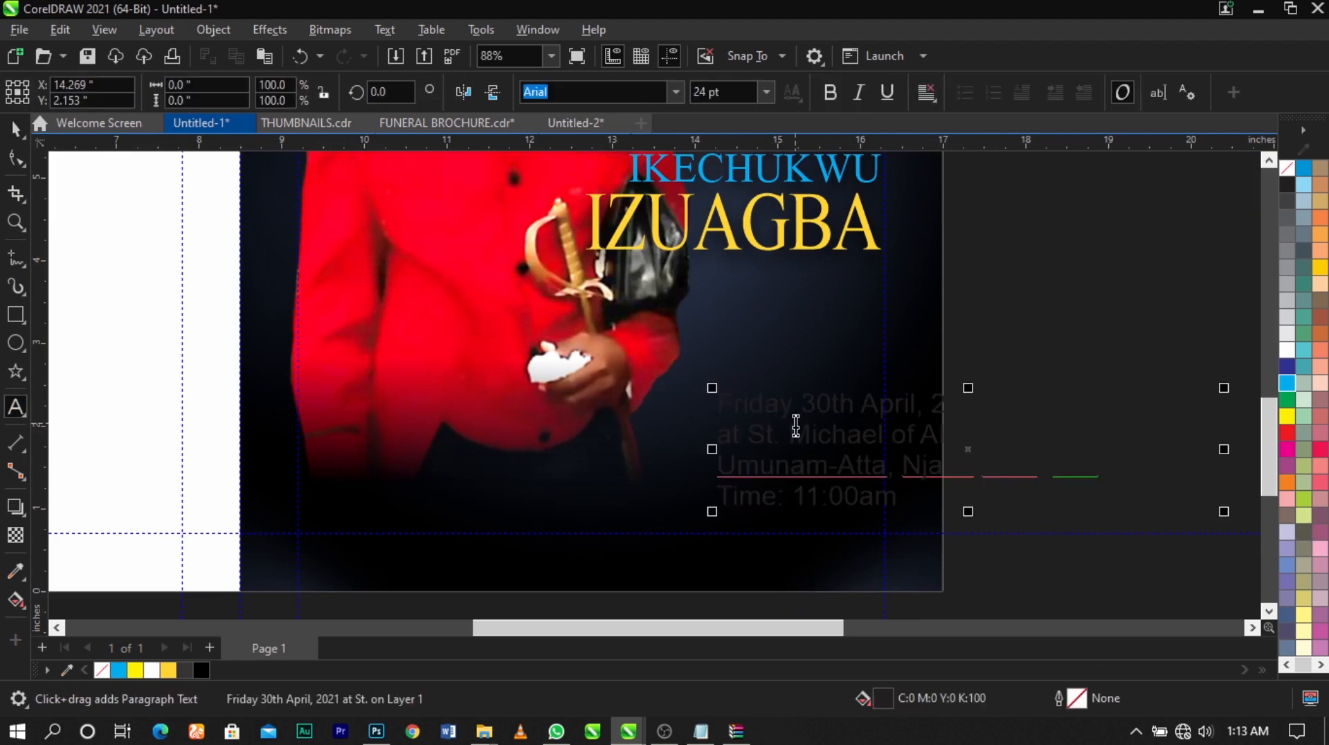
{"action": "key", "text": "ctrl+space"}
Move the event details toward the portrait, scale them down to about 16 pt and fill them white
{"action": "left_click_drag", "start_coordinate": [955, 386], "coordinate": [796, 414]}
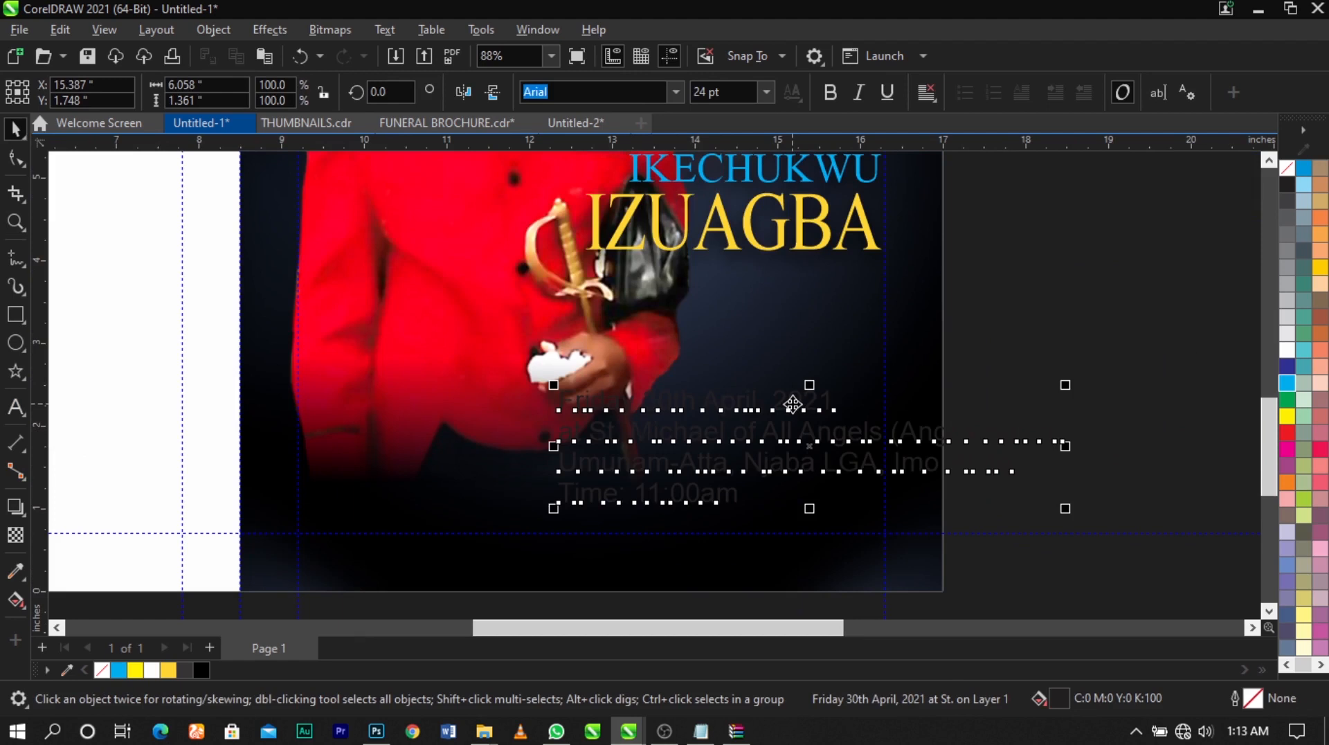
{"action": "left_click_drag", "start_coordinate": [1066, 508], "coordinate": [910, 519]}
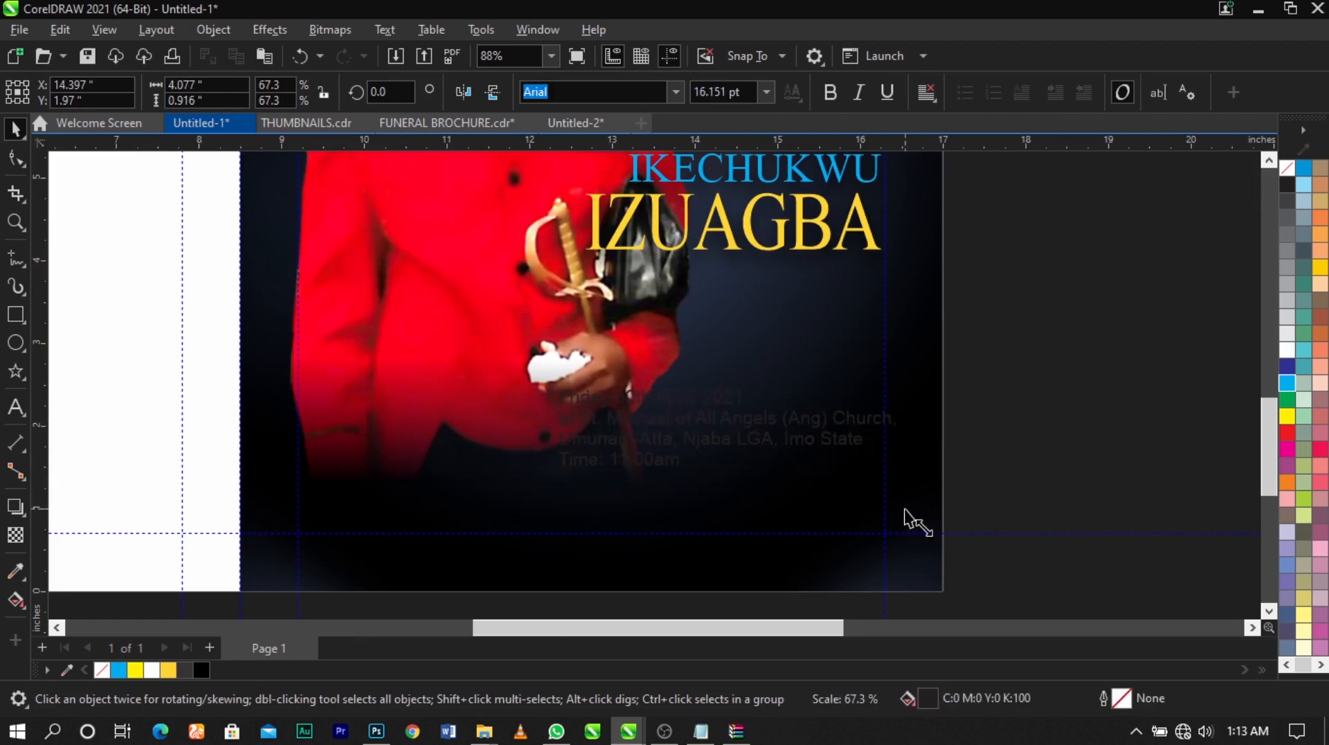
{"action": "left_click_drag", "start_coordinate": [1203, 399], "coordinate": [1204, 397]}
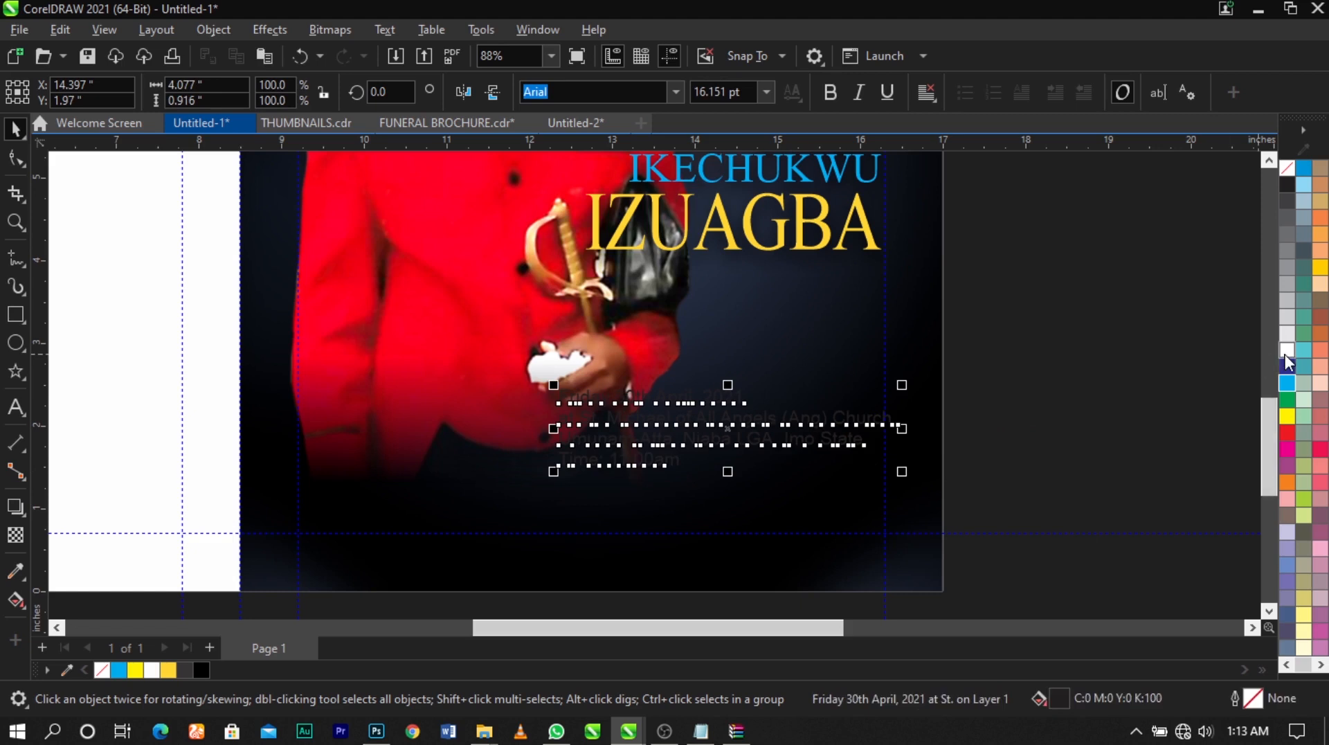
{"action": "left_click", "coordinate": [1285, 353]}
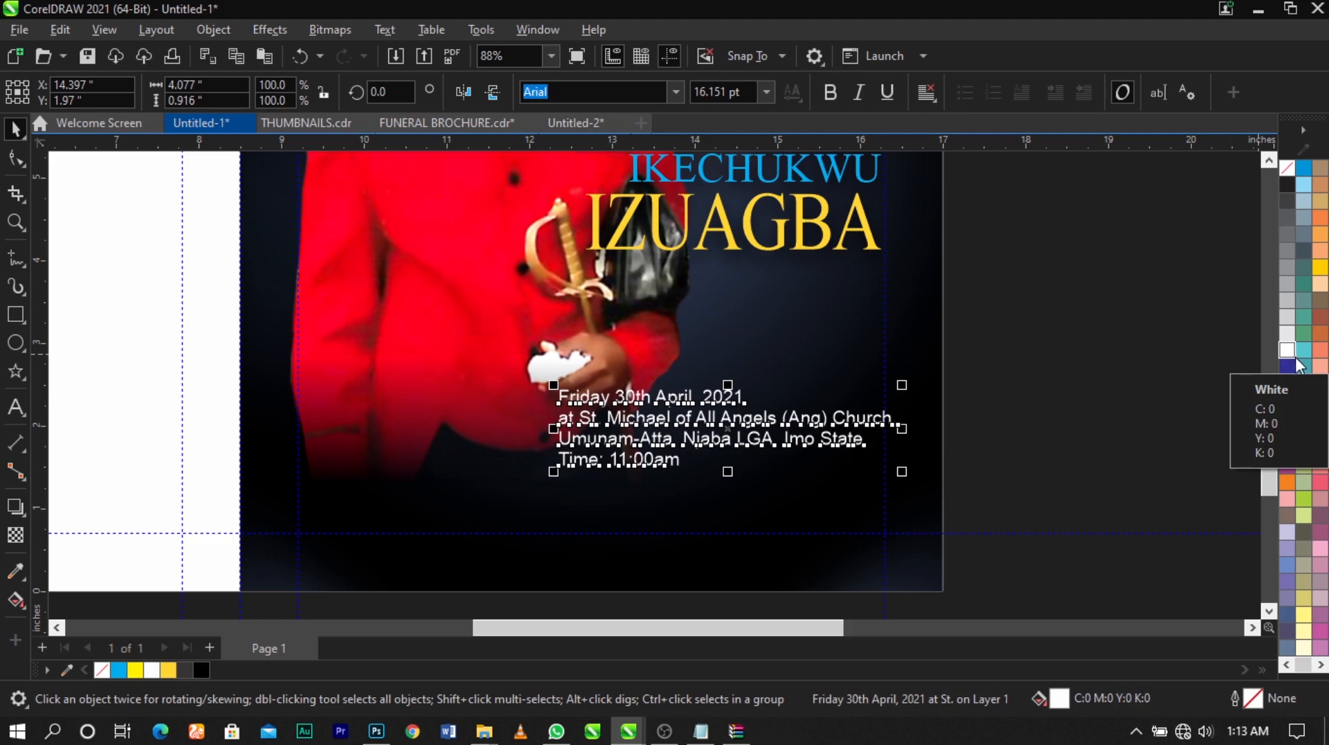
{"action": "key", "text": "Escape"}
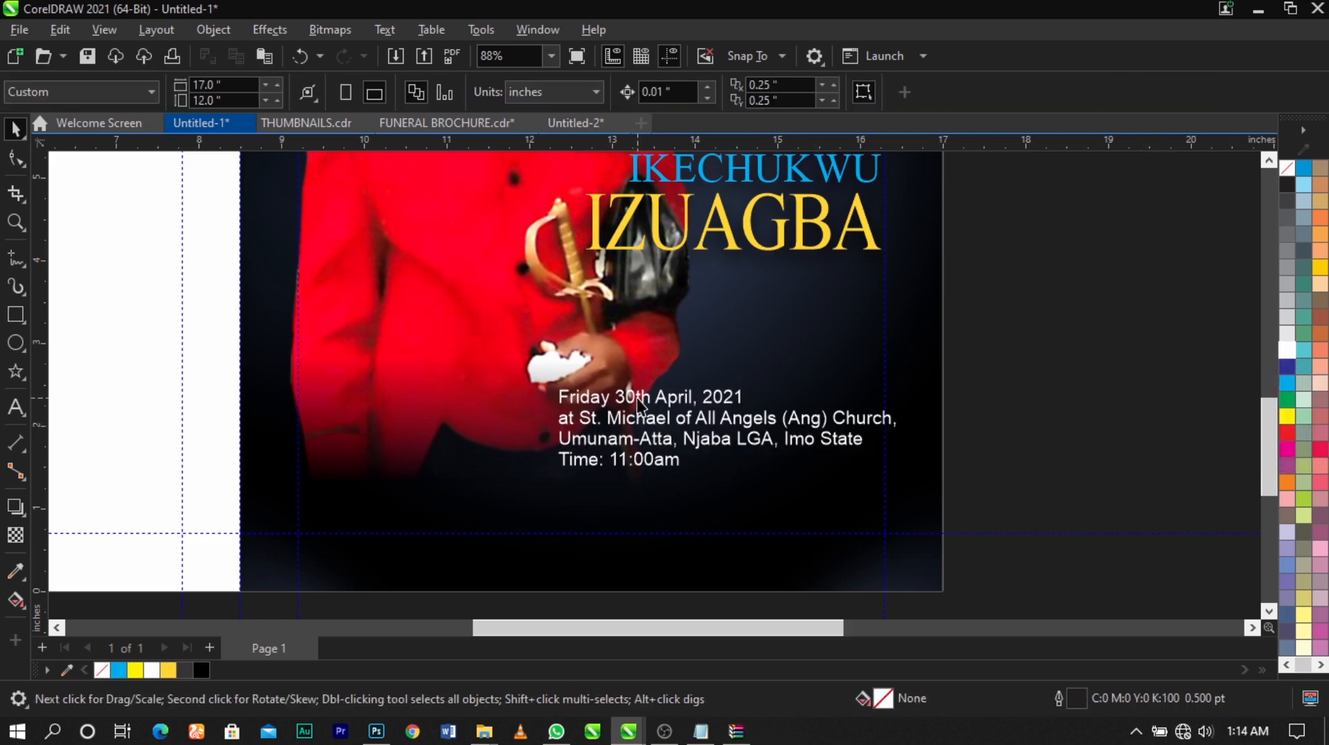
Shift the event details slightly lower and set their text alignment to Right
{"action": "left_click_drag", "start_coordinate": [640, 405], "coordinate": [648, 419]}
{"action": "double_click", "coordinate": [648, 419]}
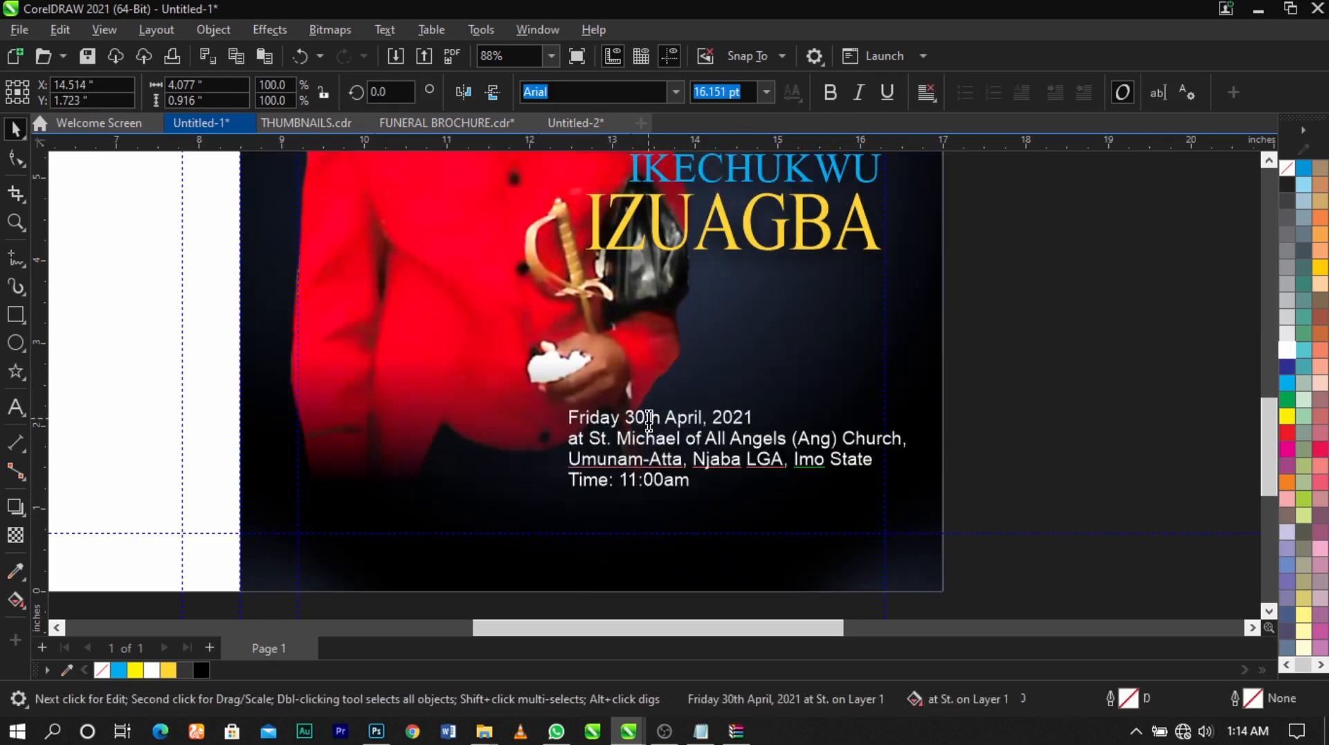
{"action": "key", "text": "ctrl+space"}
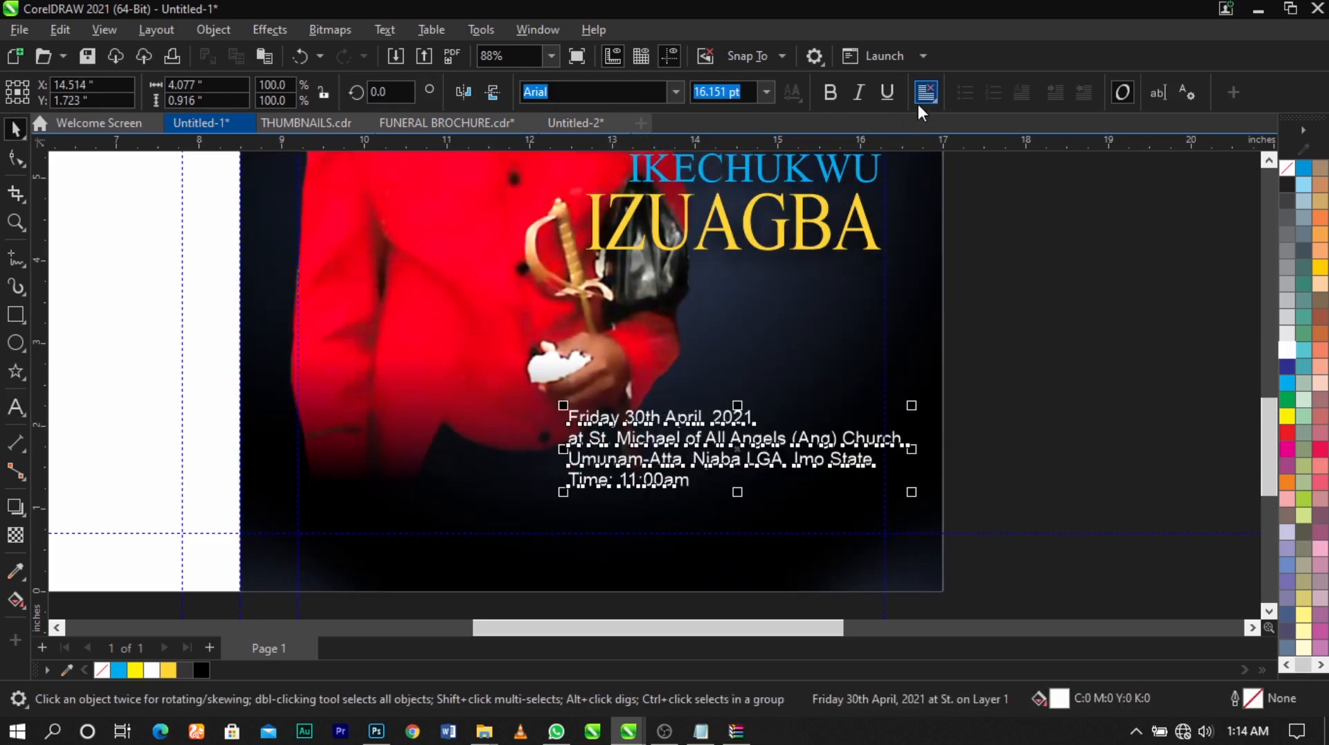
{"action": "left_click", "coordinate": [925, 92]}
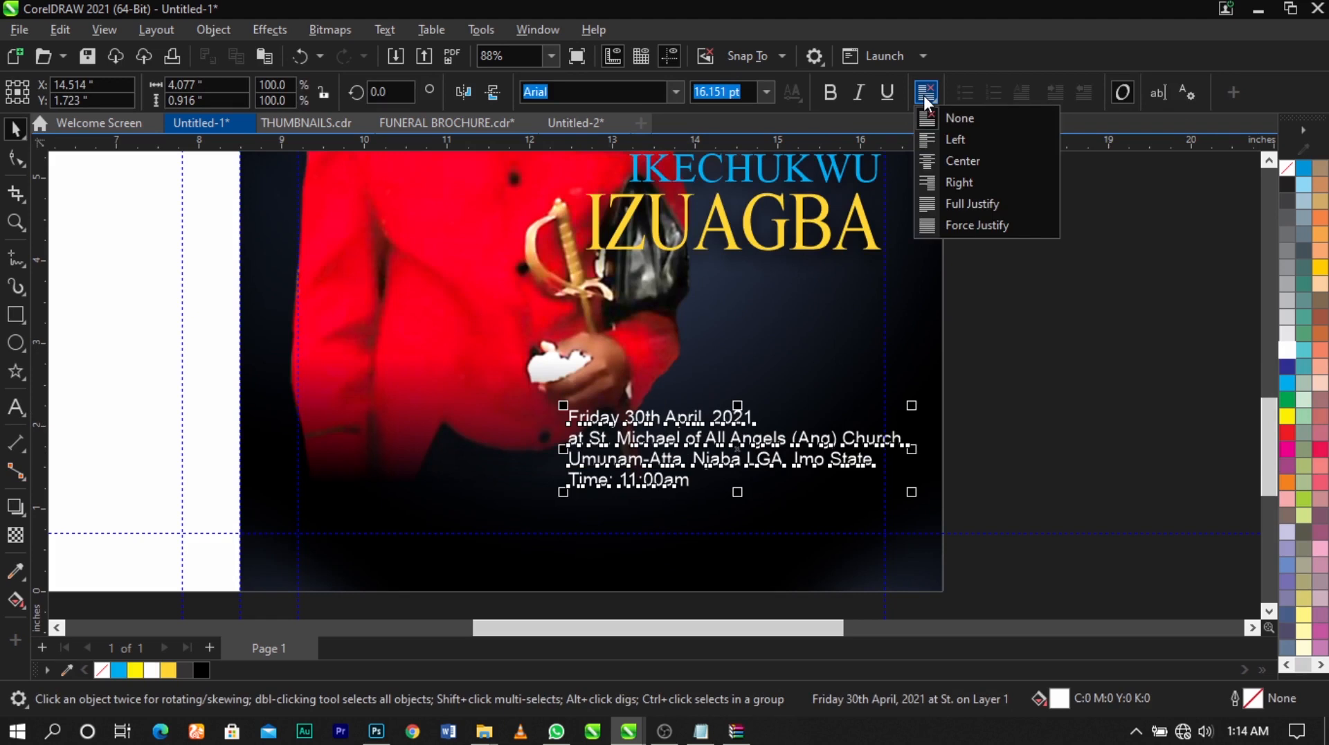
{"action": "left_click", "coordinate": [949, 181]}
{"action": "left_click", "coordinate": [949, 181]}
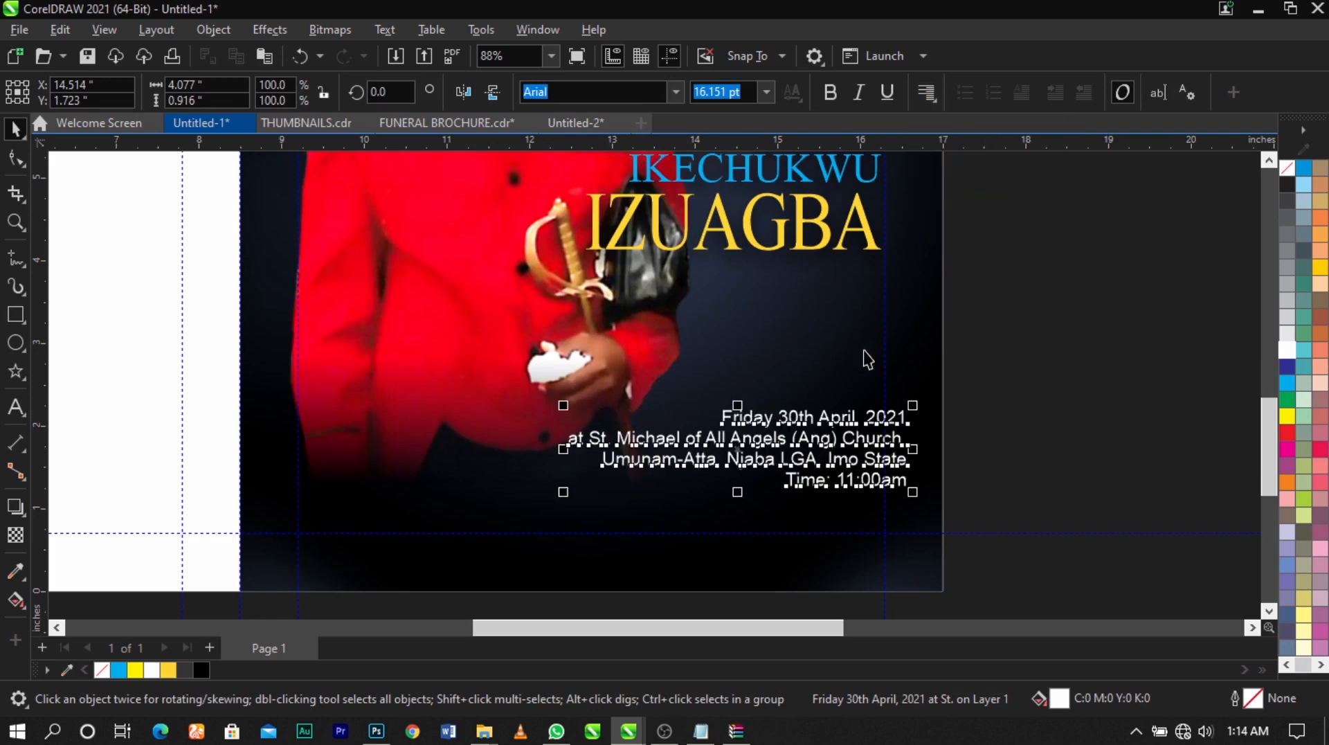
Shrink the event details to about 13.2 pt with their right edge on the cover's right margin guide
{"action": "left_click_drag", "start_coordinate": [838, 454], "coordinate": [816, 459]}
{"action": "left_click_drag", "start_coordinate": [538, 508], "coordinate": [601, 508]}
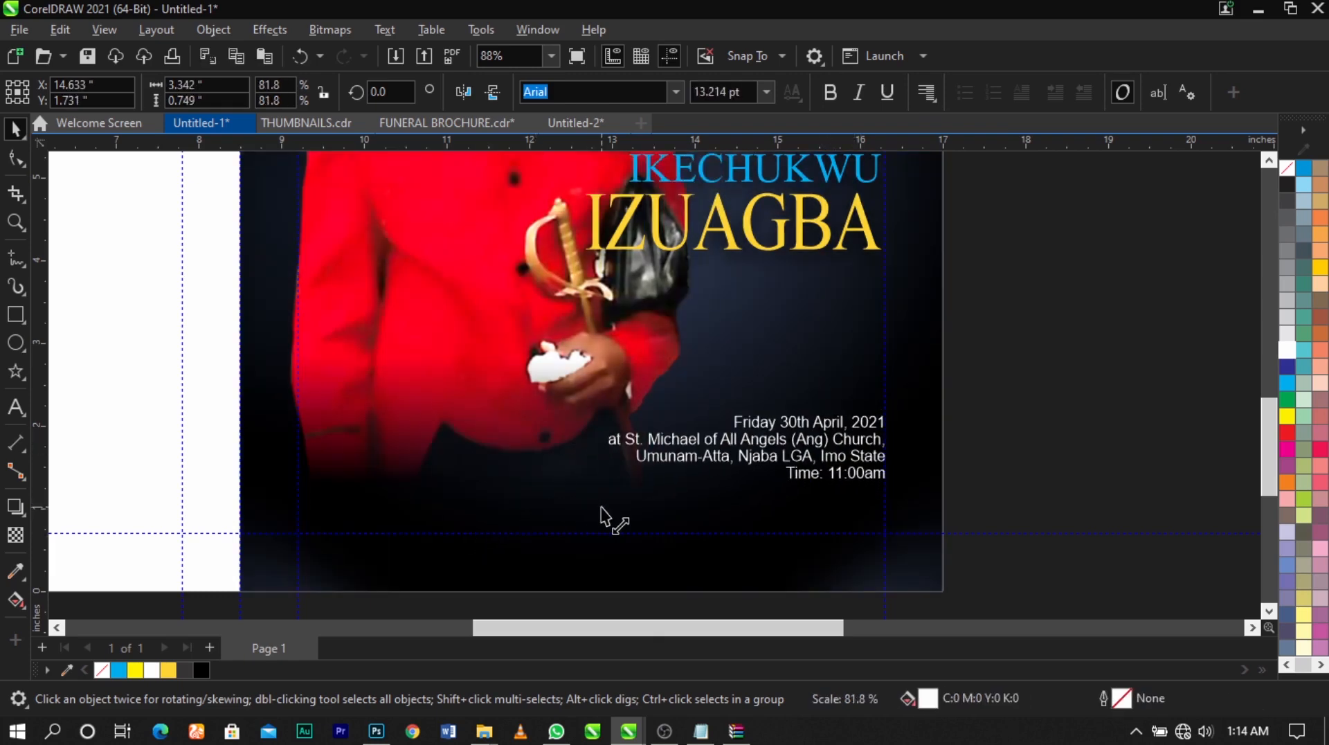
{"action": "left_click", "coordinate": [1023, 444]}
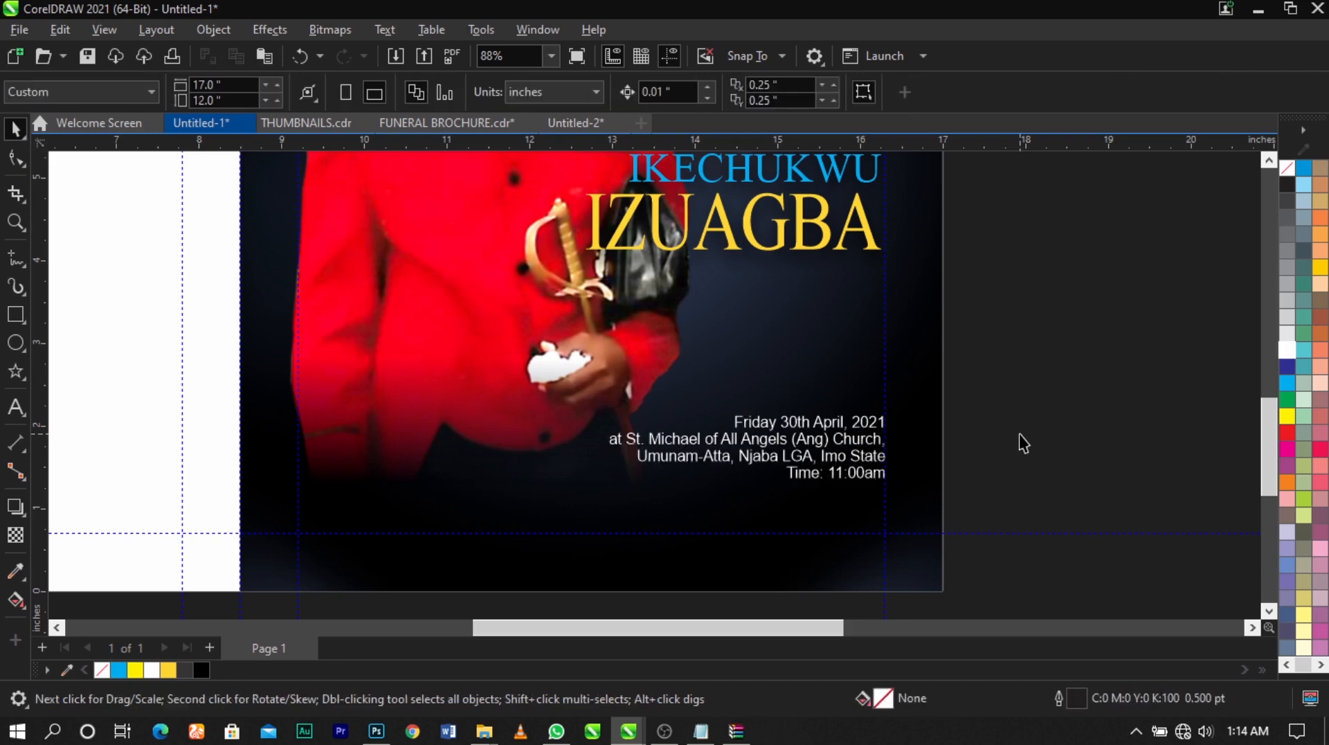
Move "Time: 11:00am" from the last line of the event details to the end of the date line
{"action": "scroll", "coordinate": [899, 443], "scroll_direction": "up", "scroll_amount": 2}
{"action": "double_click", "coordinate": [765, 484]}
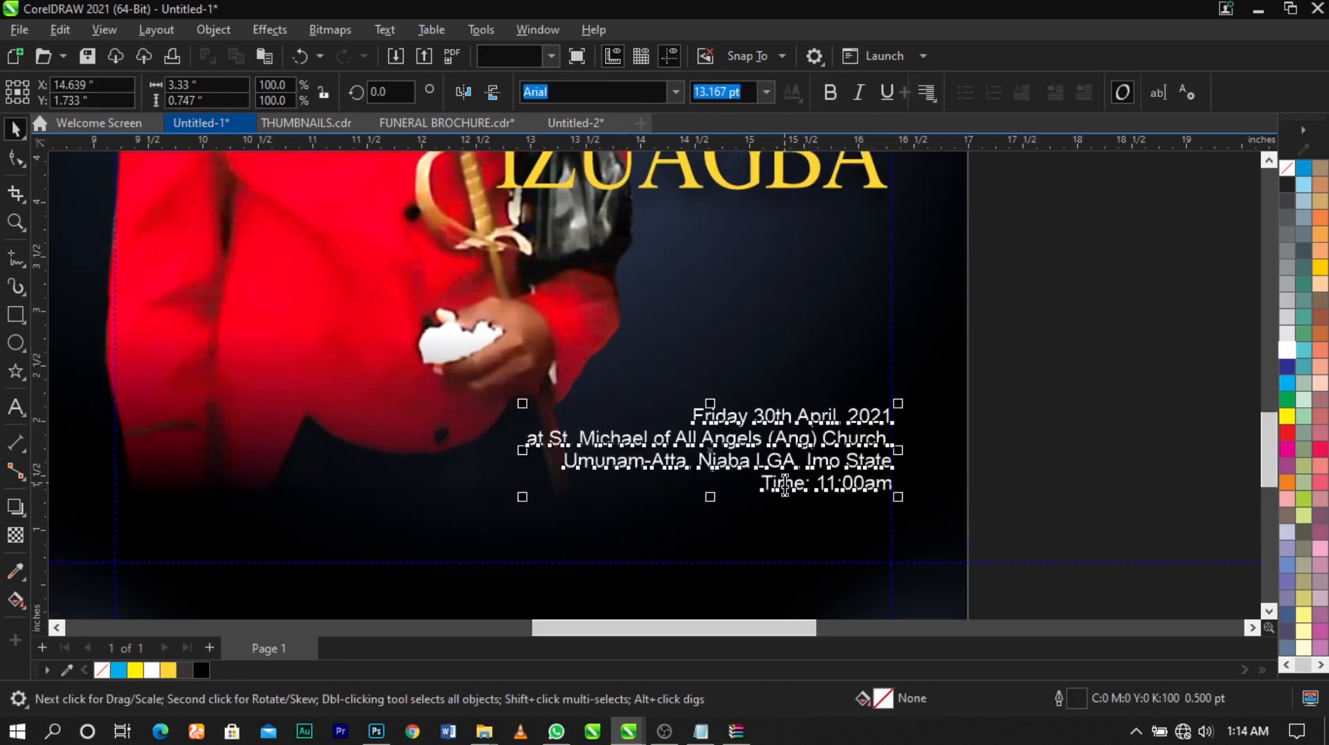
{"action": "left_click_drag", "start_coordinate": [765, 483], "coordinate": [958, 496]}
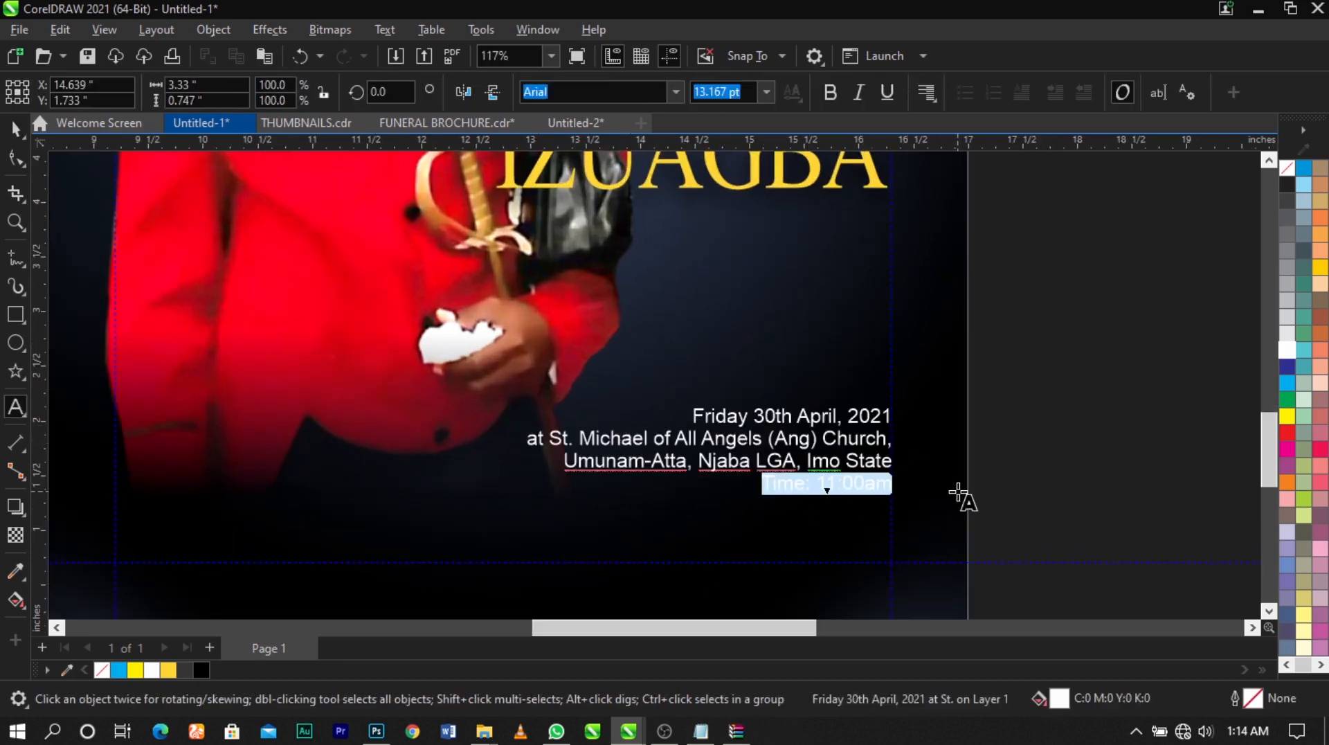
{"action": "key", "text": "BackSpace"}
{"action": "key", "text": "BackSpace"}
{"action": "scroll", "coordinate": [895, 436], "scroll_direction": "up", "scroll_amount": 3}
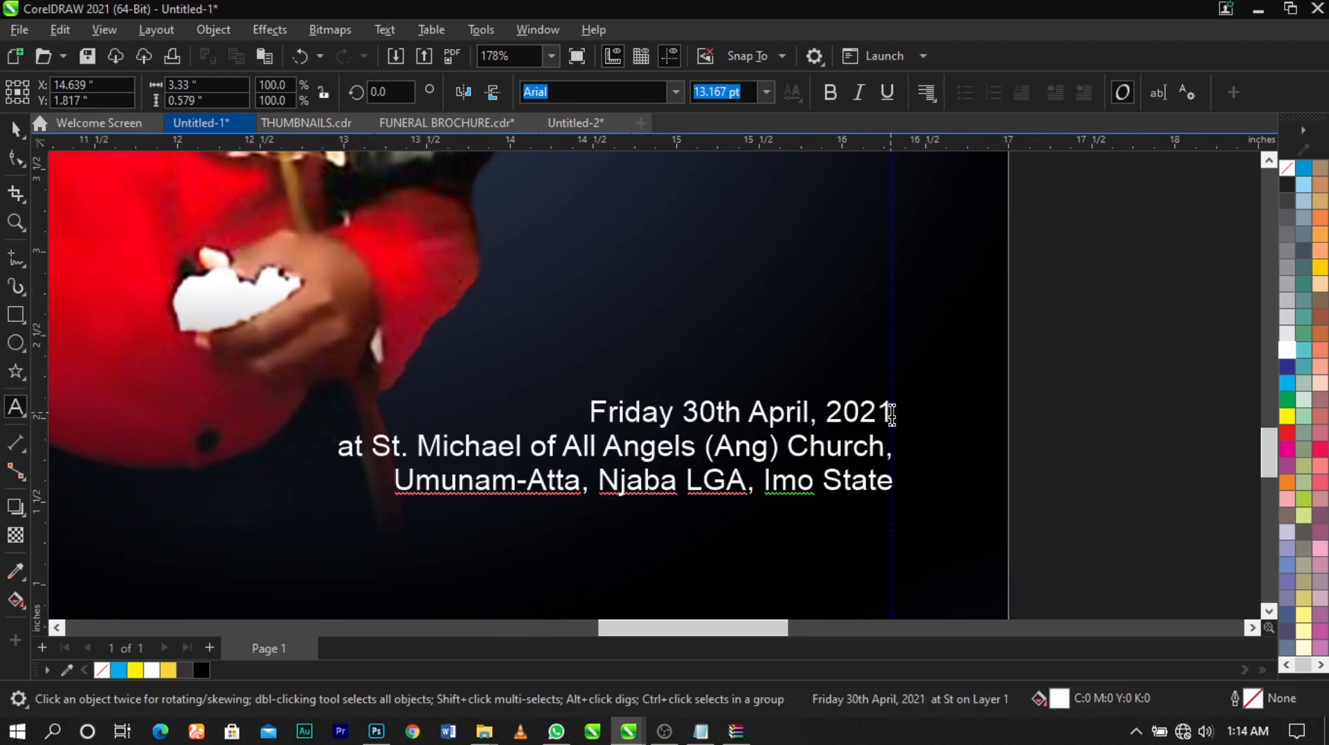
{"action": "key", "text": "ctrl+z"}
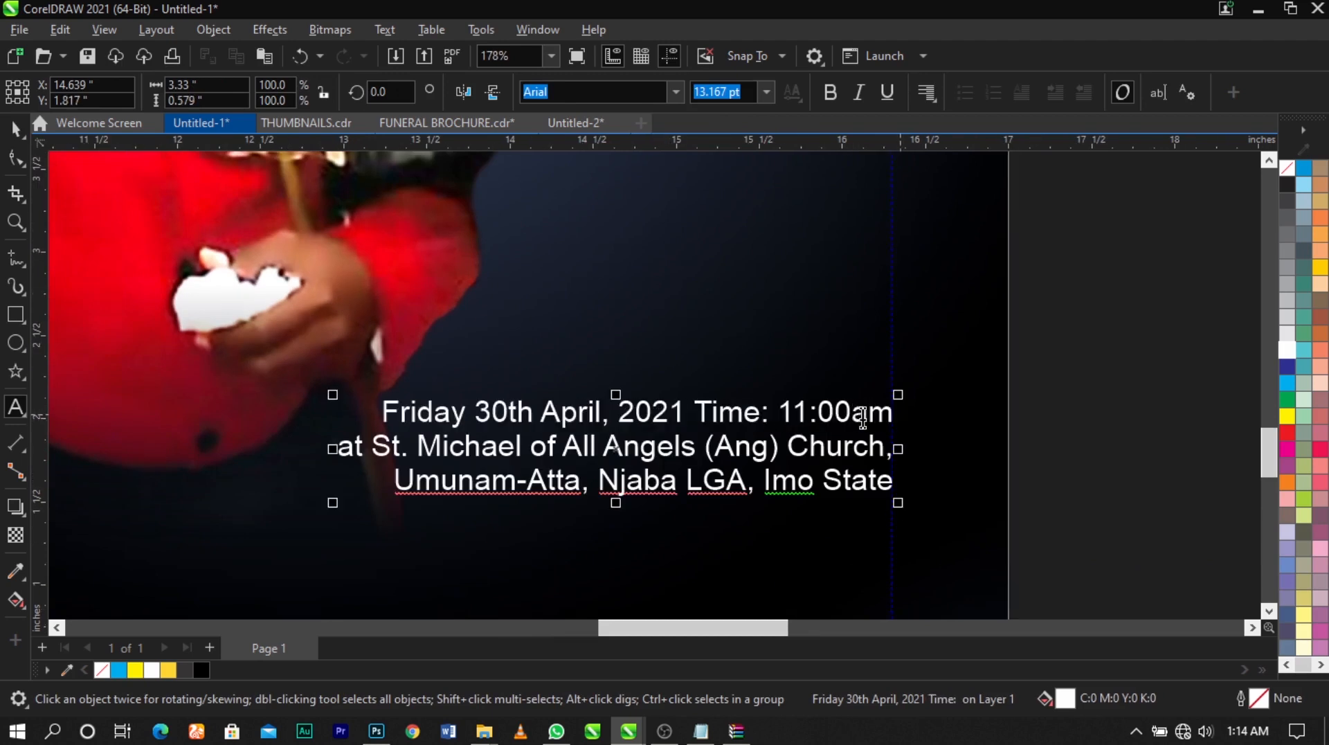
Insert a spaced "|" between the date and the time and delete the word "Time:"
{"action": "left_click", "coordinate": [701, 410]}
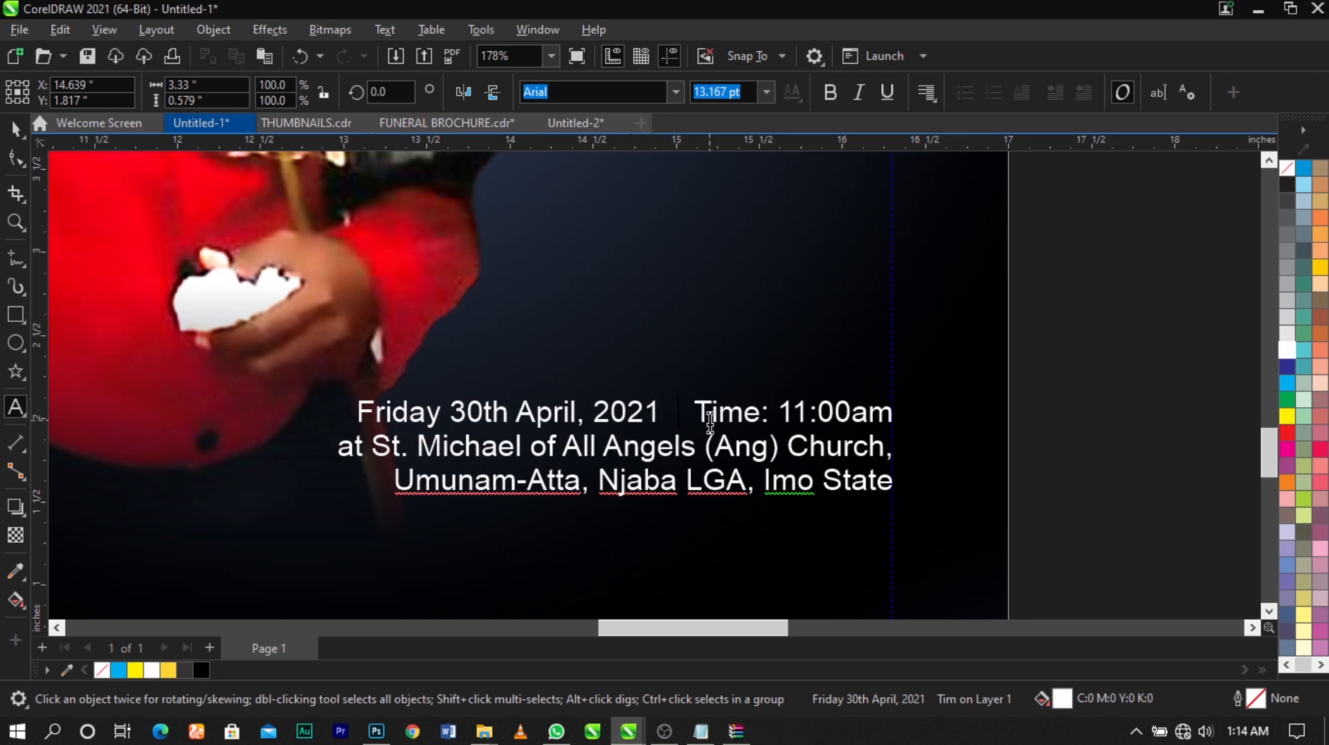
{"action": "type", "text": "|"}
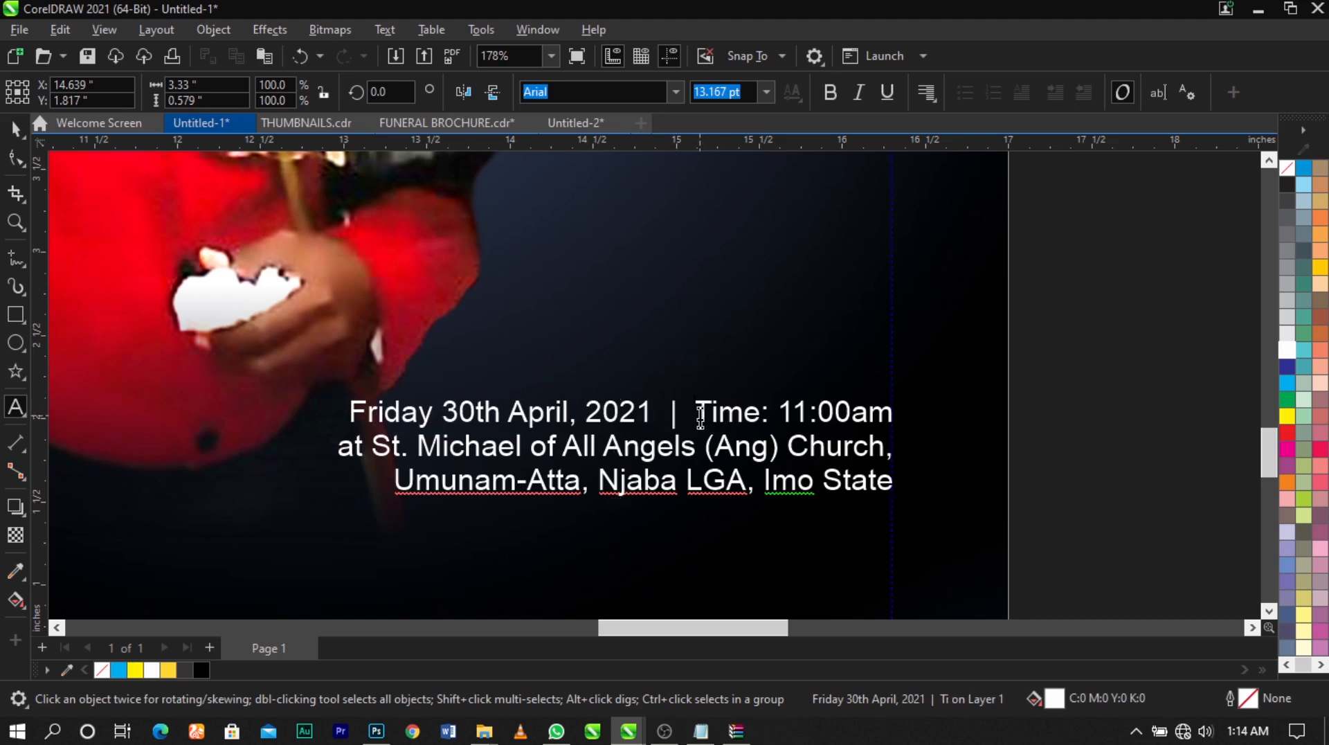
{"action": "left_click_drag", "start_coordinate": [695, 413], "coordinate": [760, 416]}
{"action": "key", "text": "BackSpace"}
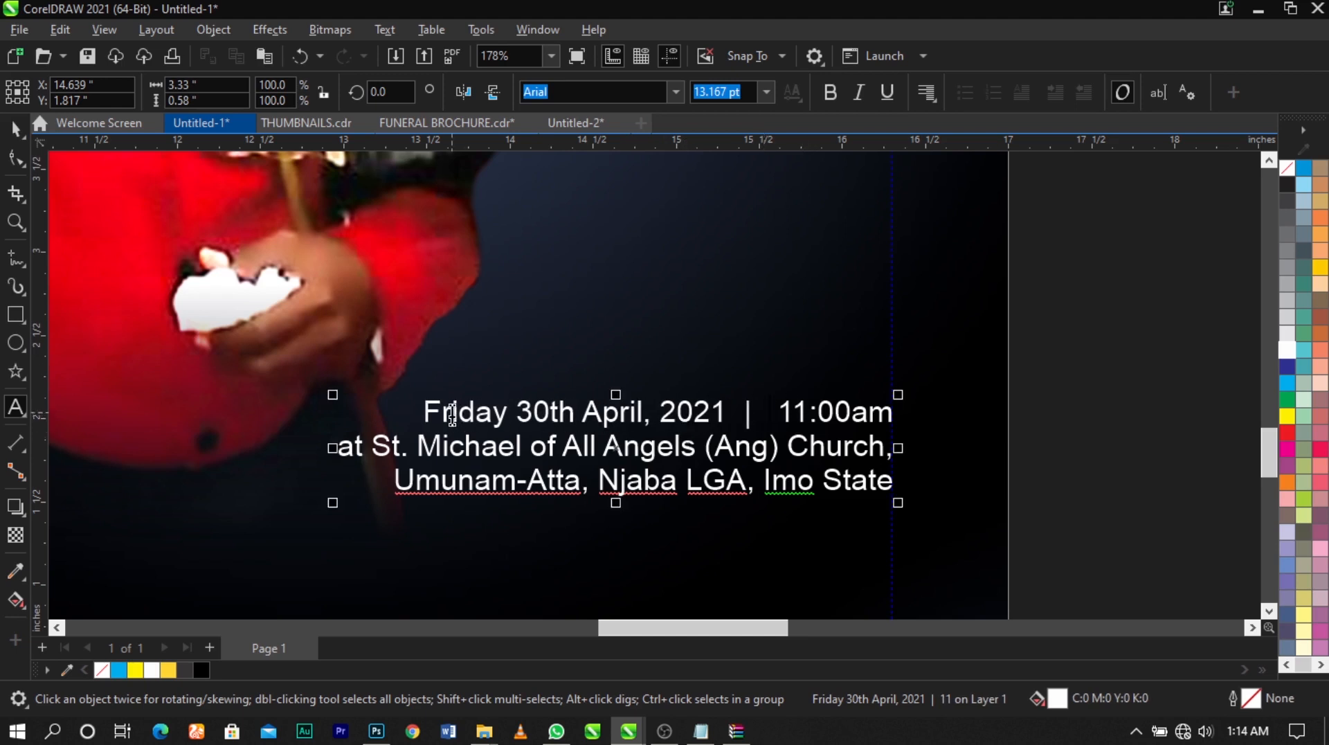
Change the date and time line to UPPERCASE and shrink the event details to about 11.8 pt
{"action": "left_click_drag", "start_coordinate": [424, 411], "coordinate": [928, 411]}
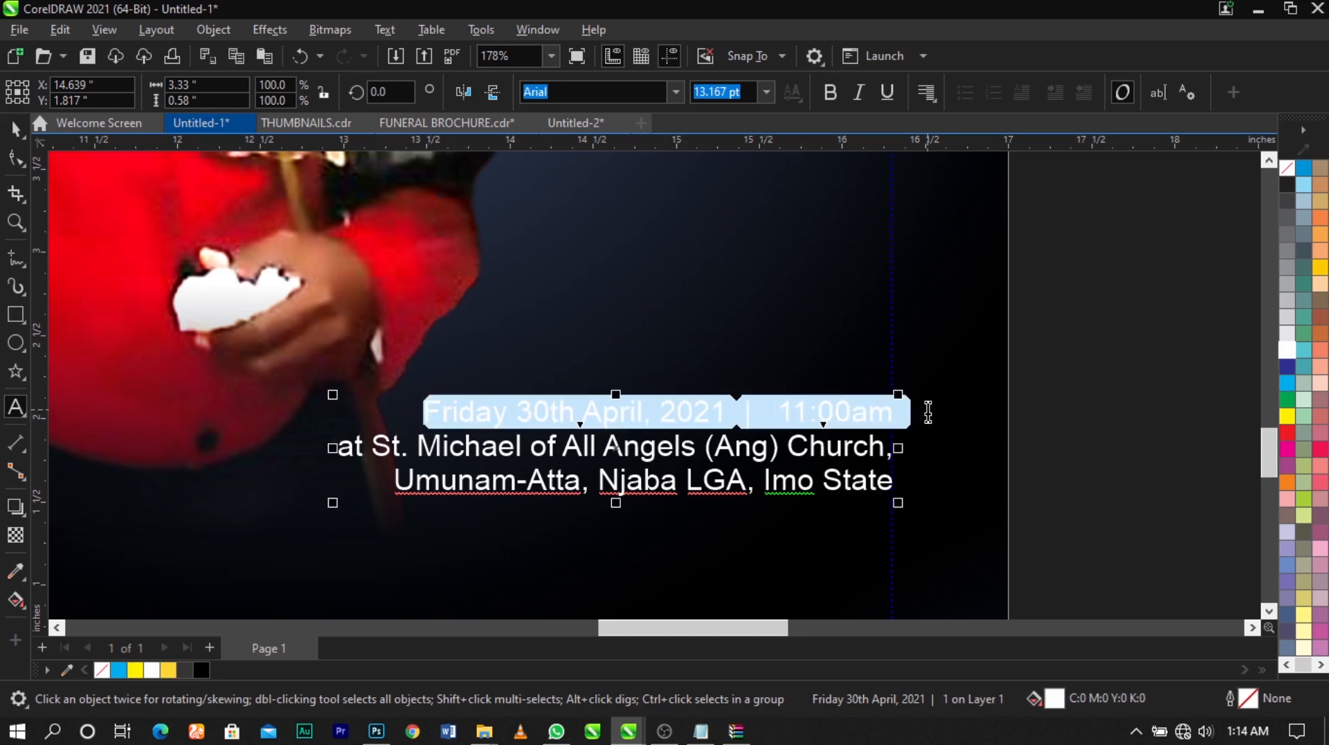
{"action": "key", "text": "shift+F3"}
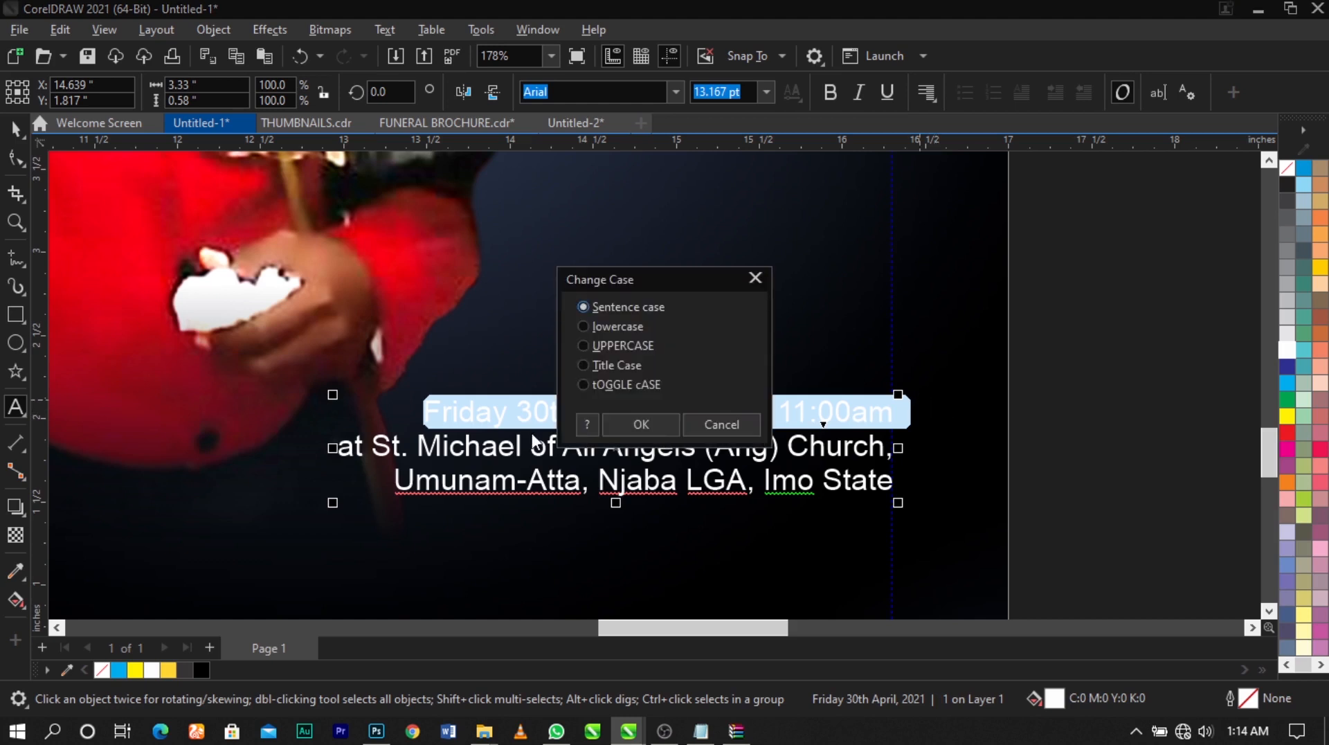
{"action": "left_click", "coordinate": [641, 424]}
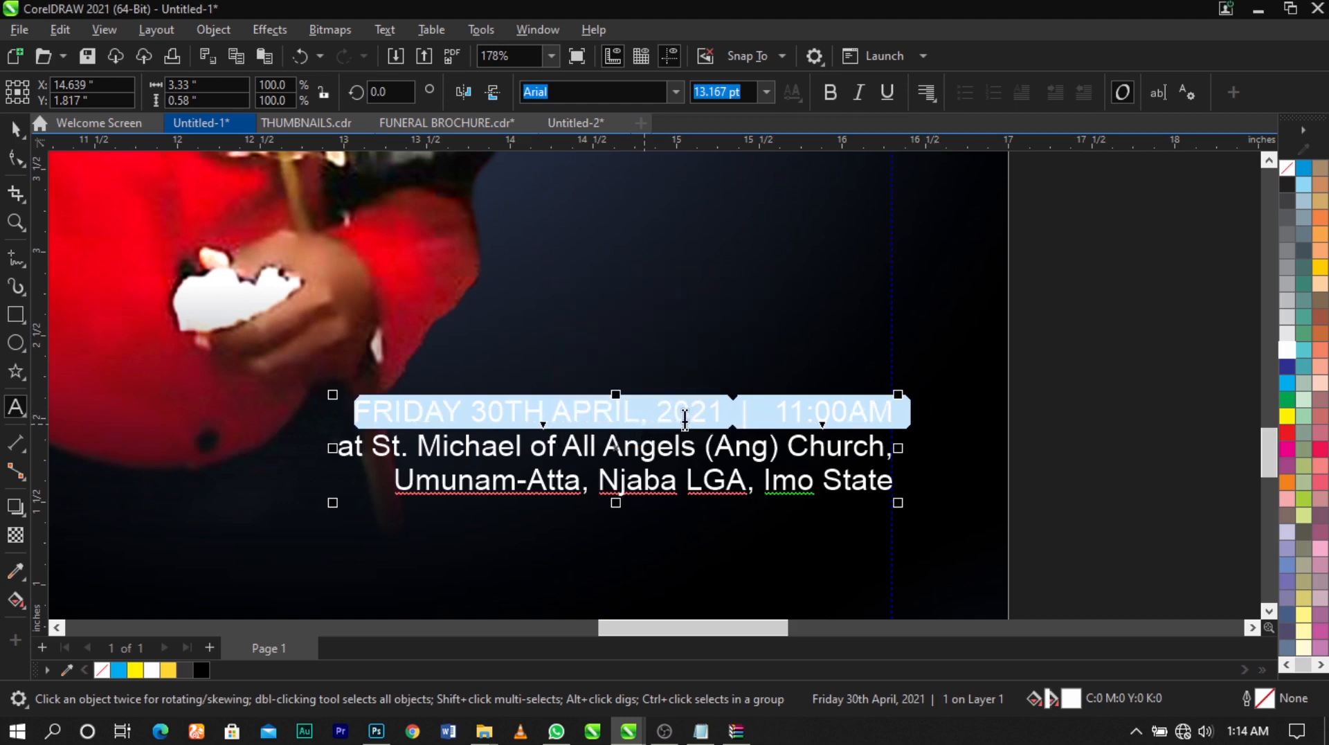
{"action": "left_click_drag", "start_coordinate": [335, 512], "coordinate": [401, 512]}
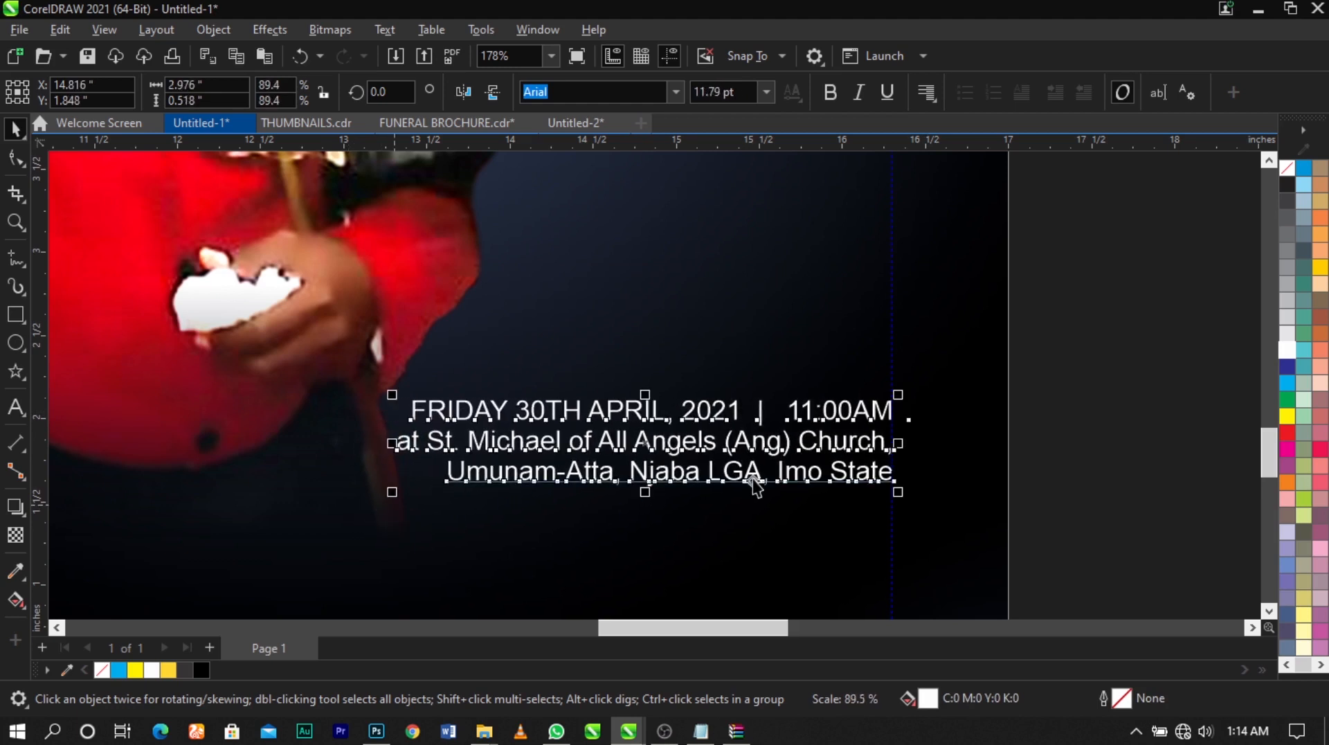
Remove the line break after "Church," in the event details to join it with the "Umunam-Atta" line
{"action": "double_click", "coordinate": [801, 444]}
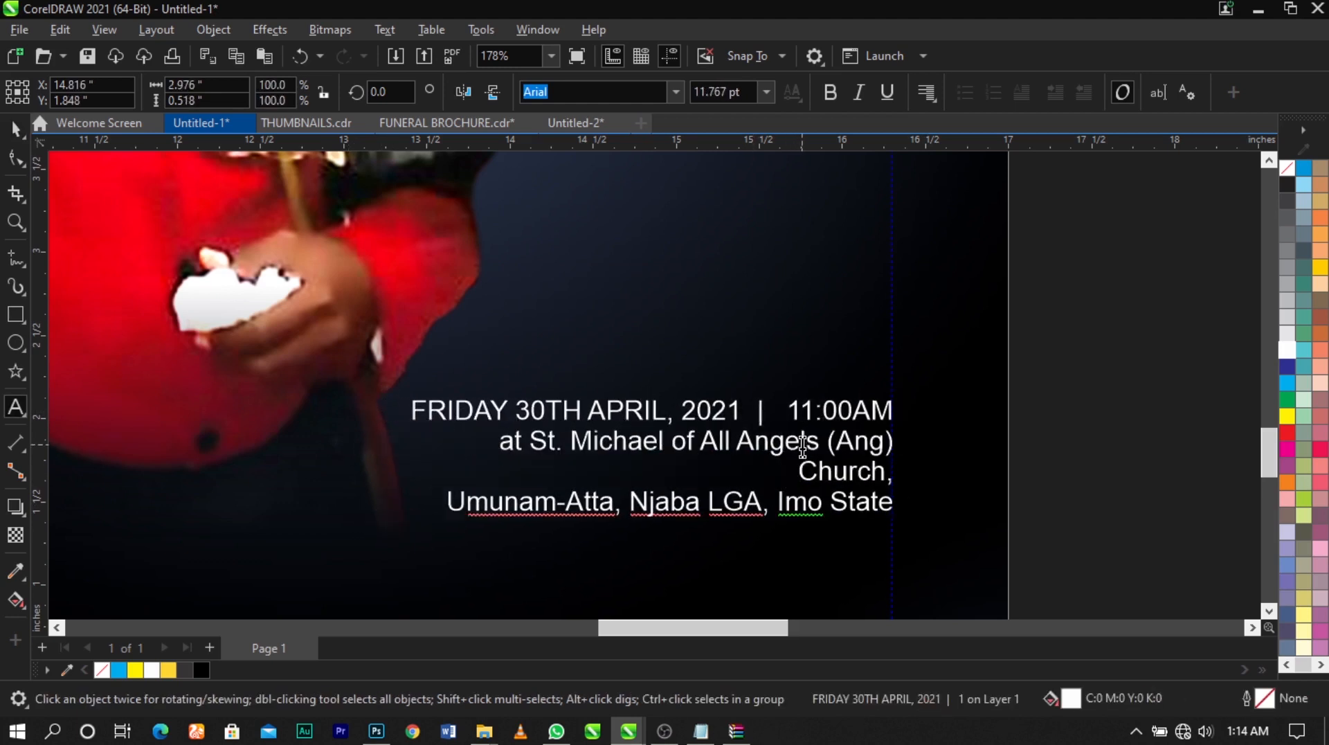
{"action": "left_click", "coordinate": [894, 476]}
{"action": "key", "text": "Delete"}
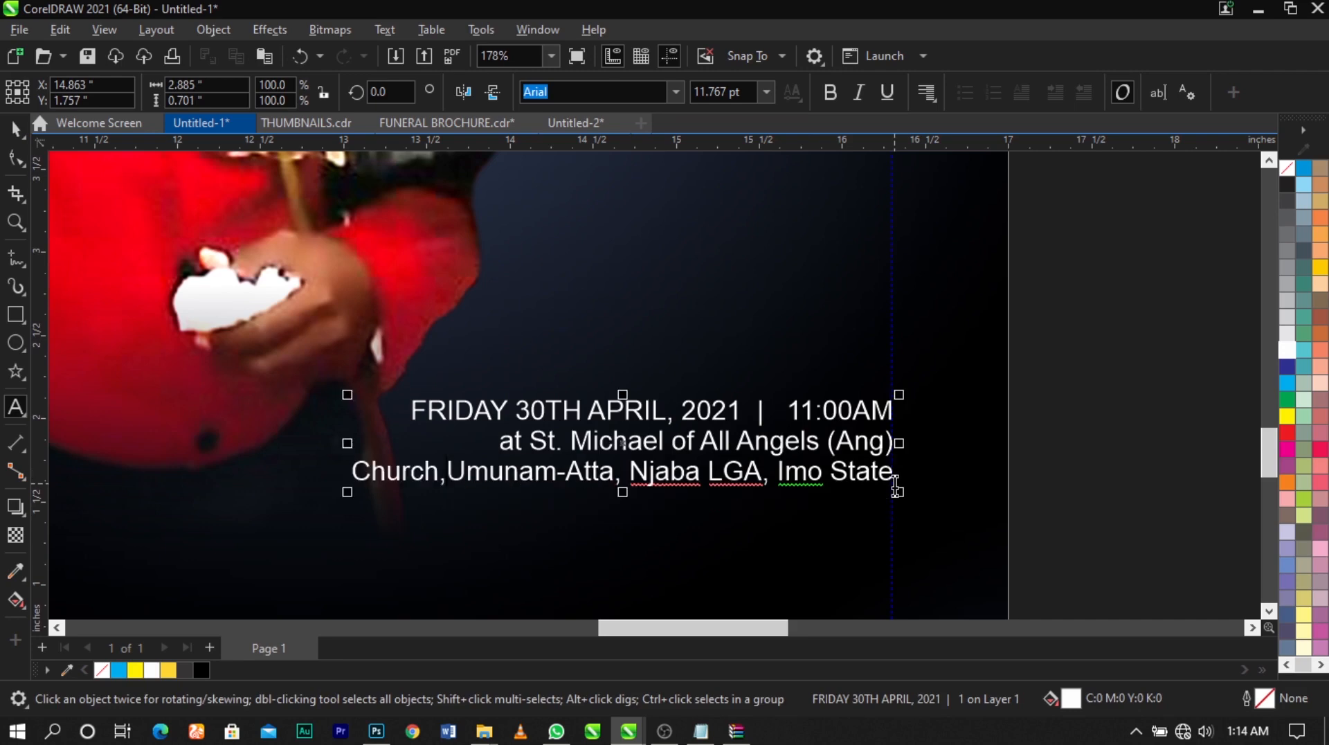
Shift the event details slightly lower and shrink them to about 11.3 pt
{"action": "key", "text": "ctrl+space"}
{"action": "left_click_drag", "start_coordinate": [804, 482], "coordinate": [805, 510]}
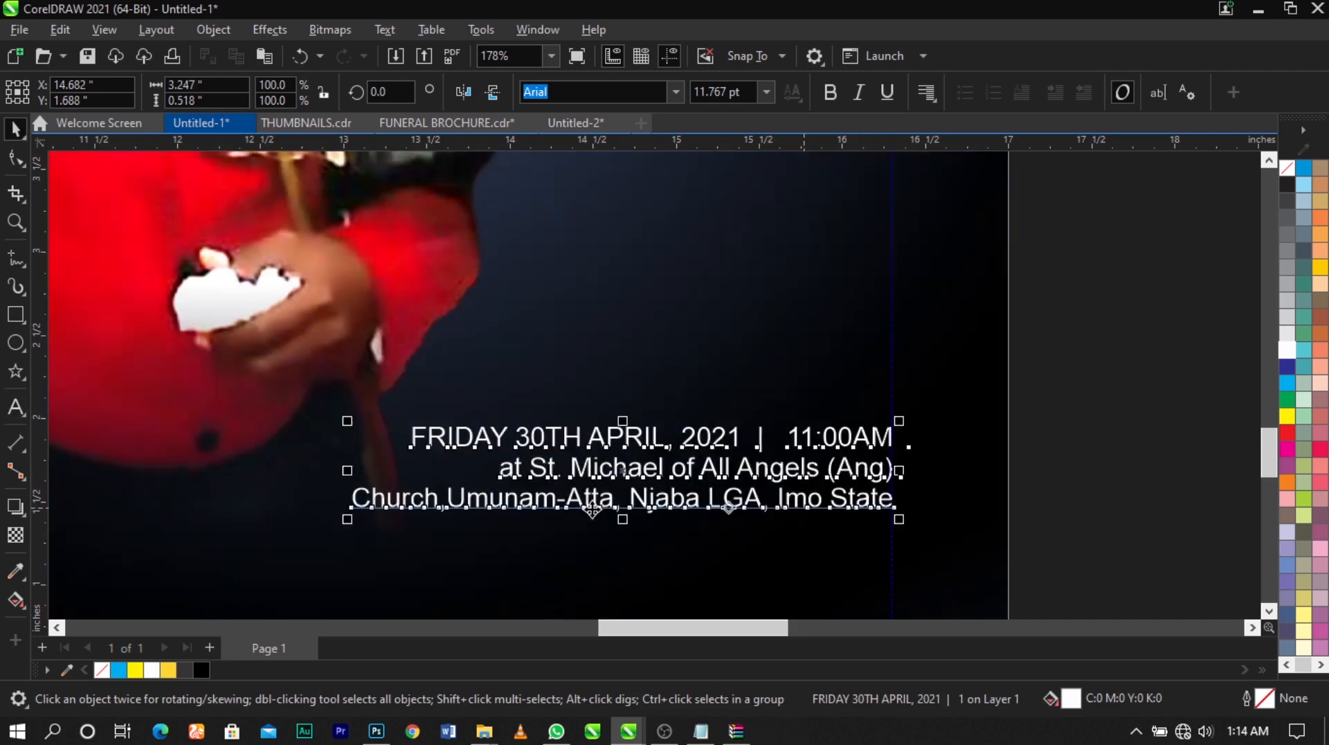
{"action": "left_click_drag", "start_coordinate": [354, 533], "coordinate": [371, 516]}
{"action": "key", "text": "ctrl+z"}
Colour the date and time line of the event details golden yellow (#FFD633)
{"action": "double_click", "coordinate": [432, 443]}
{"action": "left_click_drag", "start_coordinate": [432, 443], "coordinate": [941, 440]}
{"action": "left_click", "coordinate": [170, 671]}
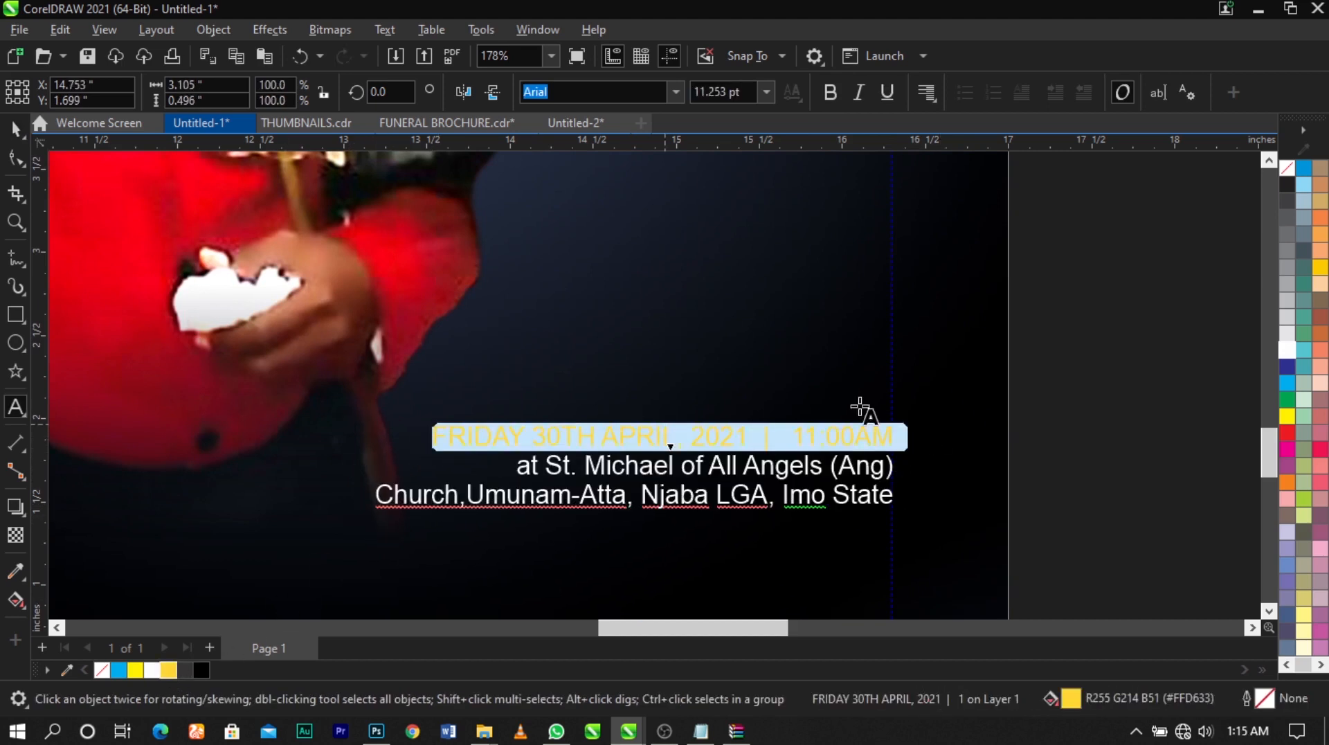
{"action": "key", "text": "ctrl+space"}
Examine the event details' size and placement against the whole cover layout
{"action": "scroll", "coordinate": [1077, 412], "scroll_direction": "down", "scroll_amount": 3}
{"action": "left_click_drag", "start_coordinate": [1078, 379], "coordinate": [529, 528]}
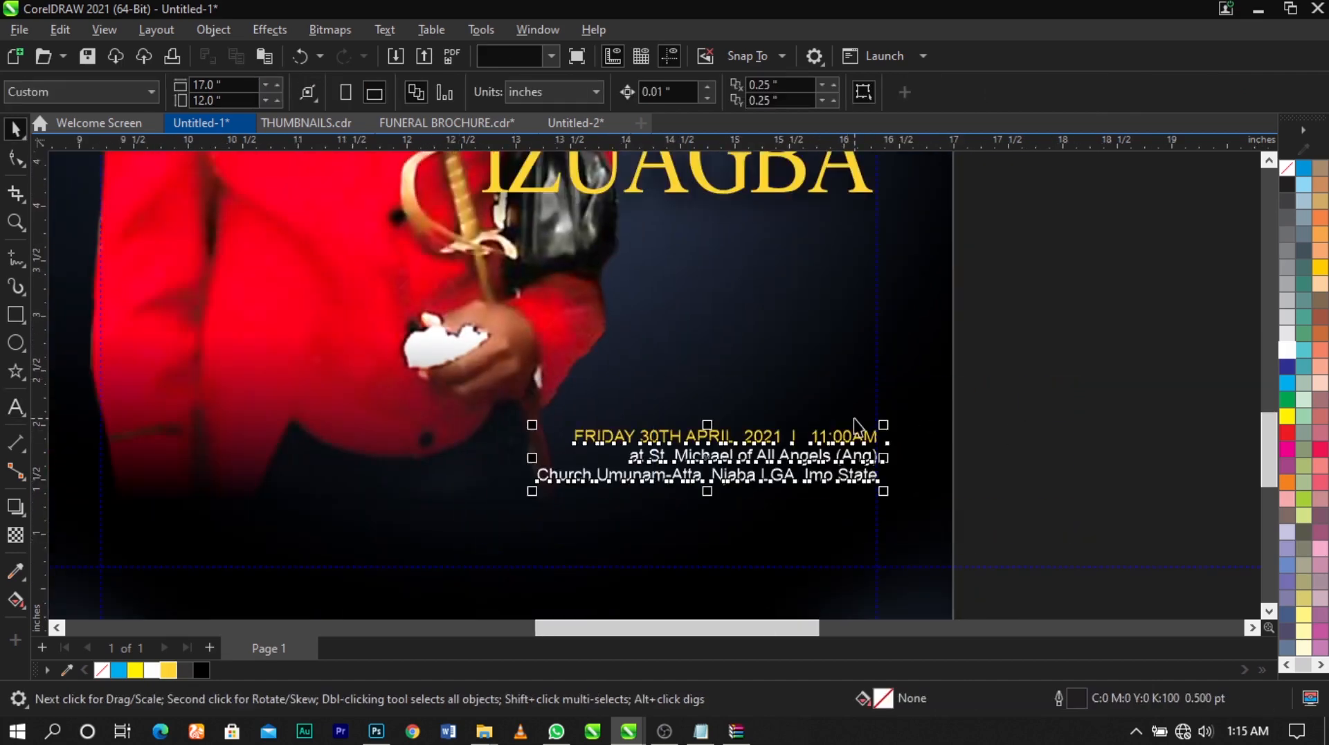
{"action": "scroll", "coordinate": [853, 418], "scroll_direction": "down", "scroll_amount": 1}
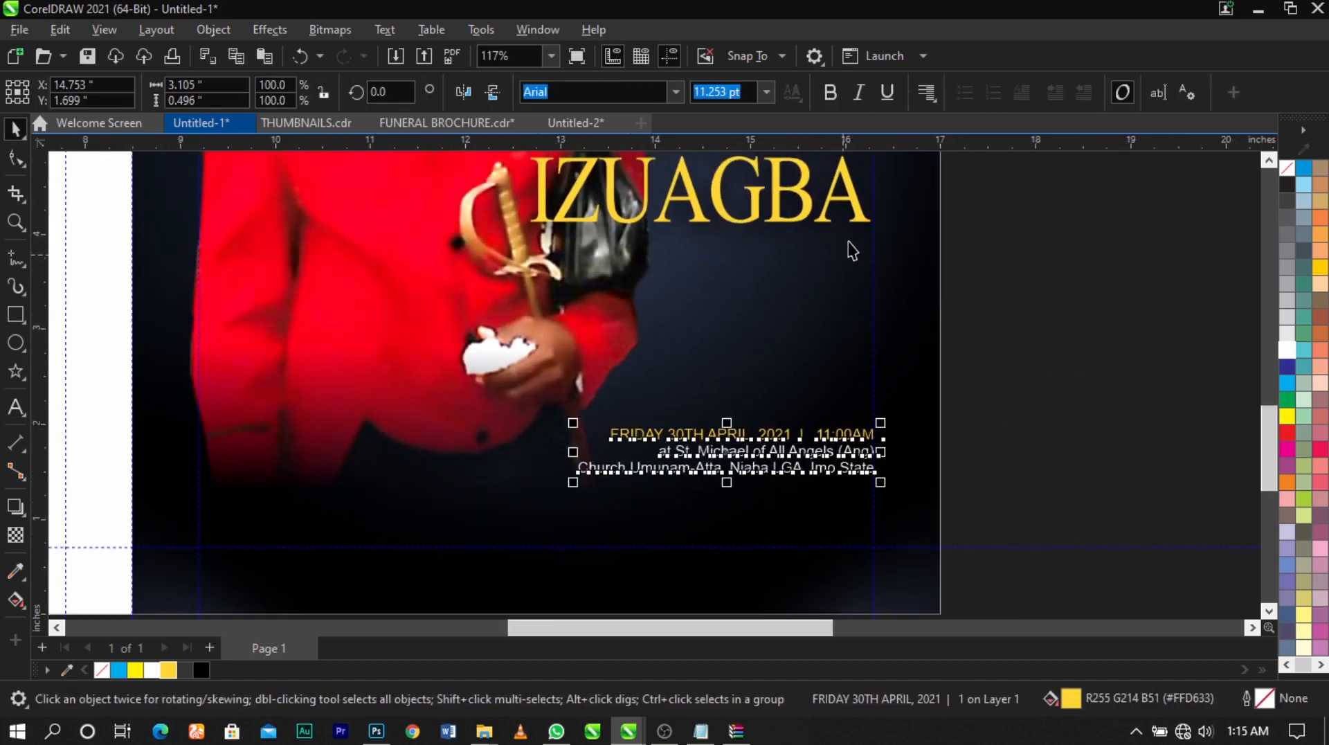
{"action": "left_click", "coordinate": [1042, 351]}
{"action": "key", "text": "F4"}
{"action": "scroll", "coordinate": [731, 470], "scroll_direction": "down", "scroll_amount": 1}
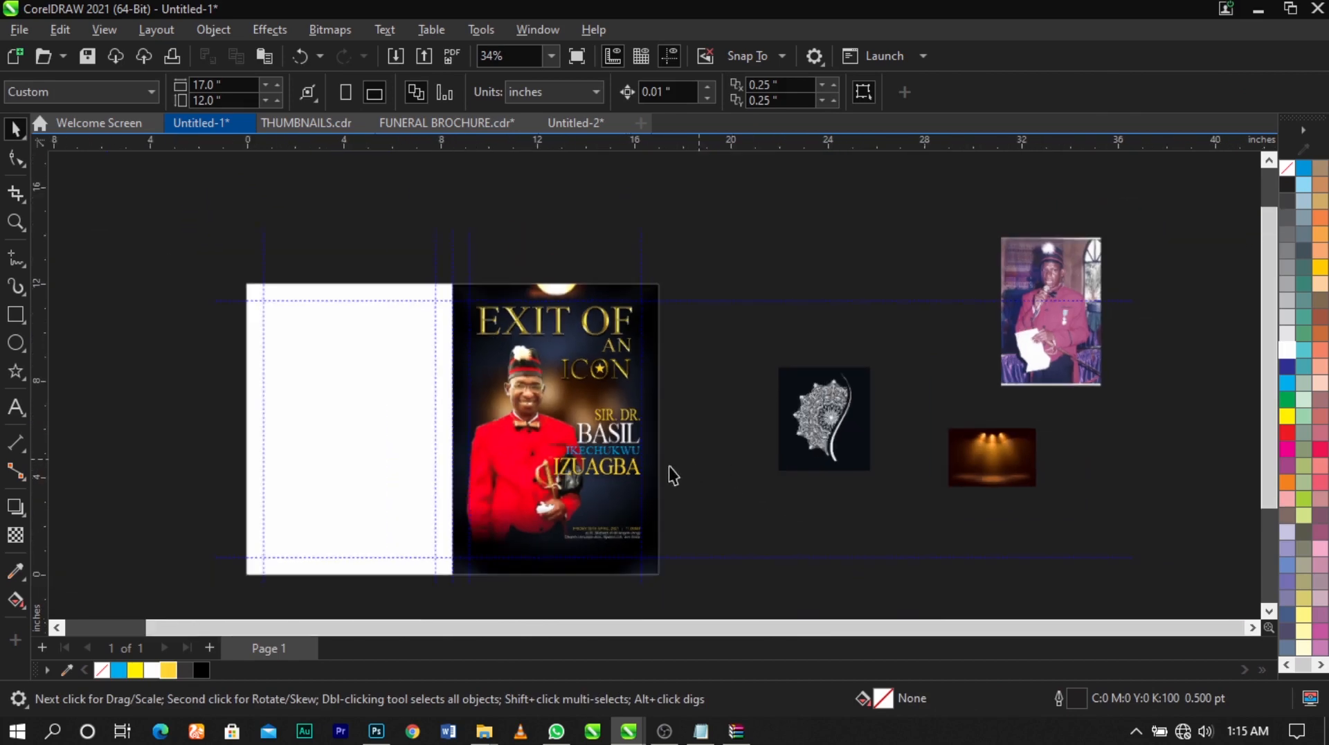
{"action": "scroll", "coordinate": [536, 553], "scroll_direction": "up", "scroll_amount": 2}
{"action": "scroll", "coordinate": [886, 340], "scroll_direction": "down", "scroll_amount": 2}
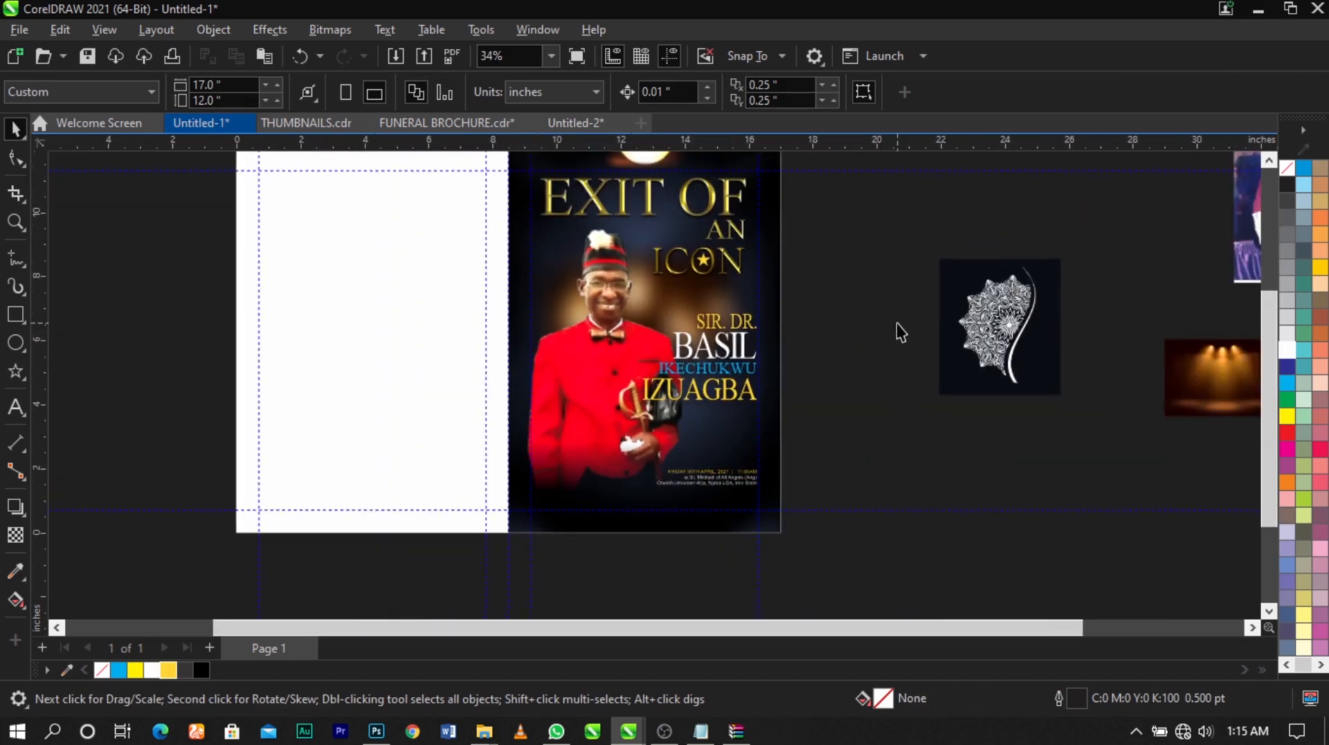
{"action": "key", "text": "z"}
{"action": "left_click_drag", "start_coordinate": [464, 477], "coordinate": [437, 497]}
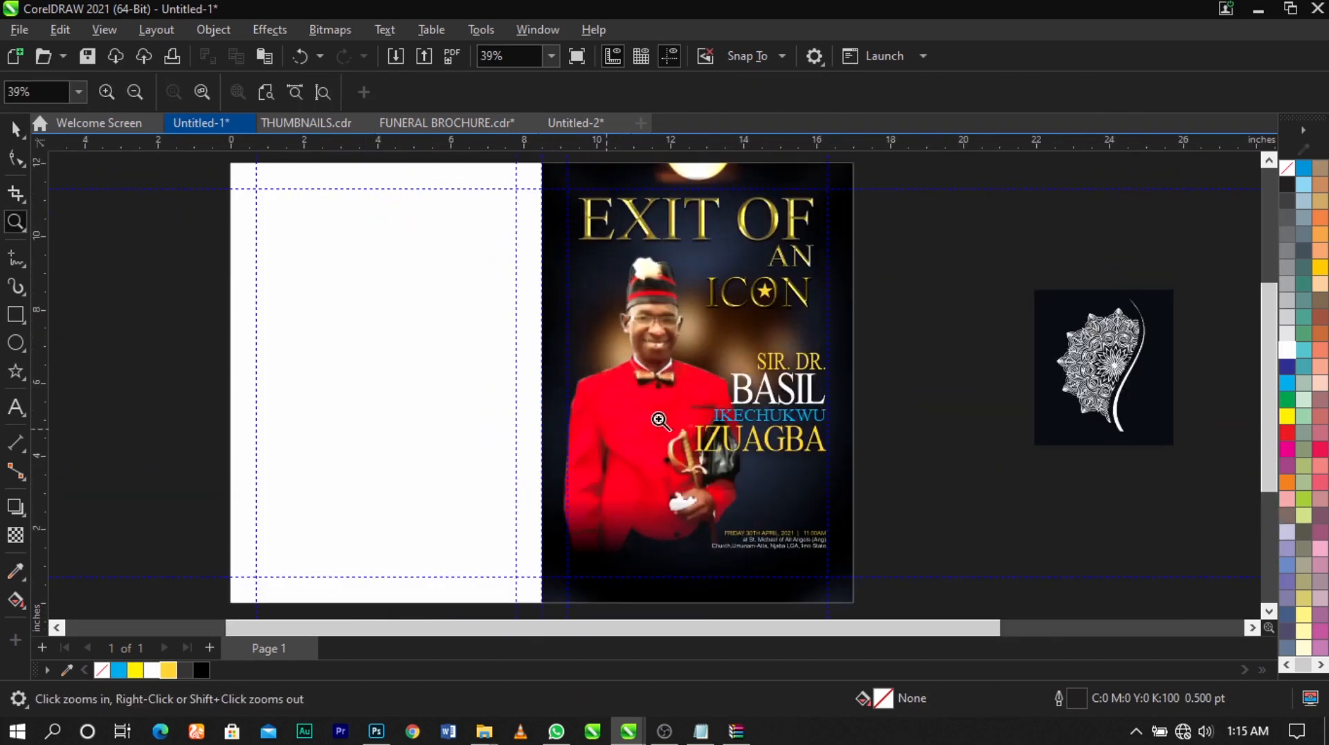
{"action": "key", "text": "space"}
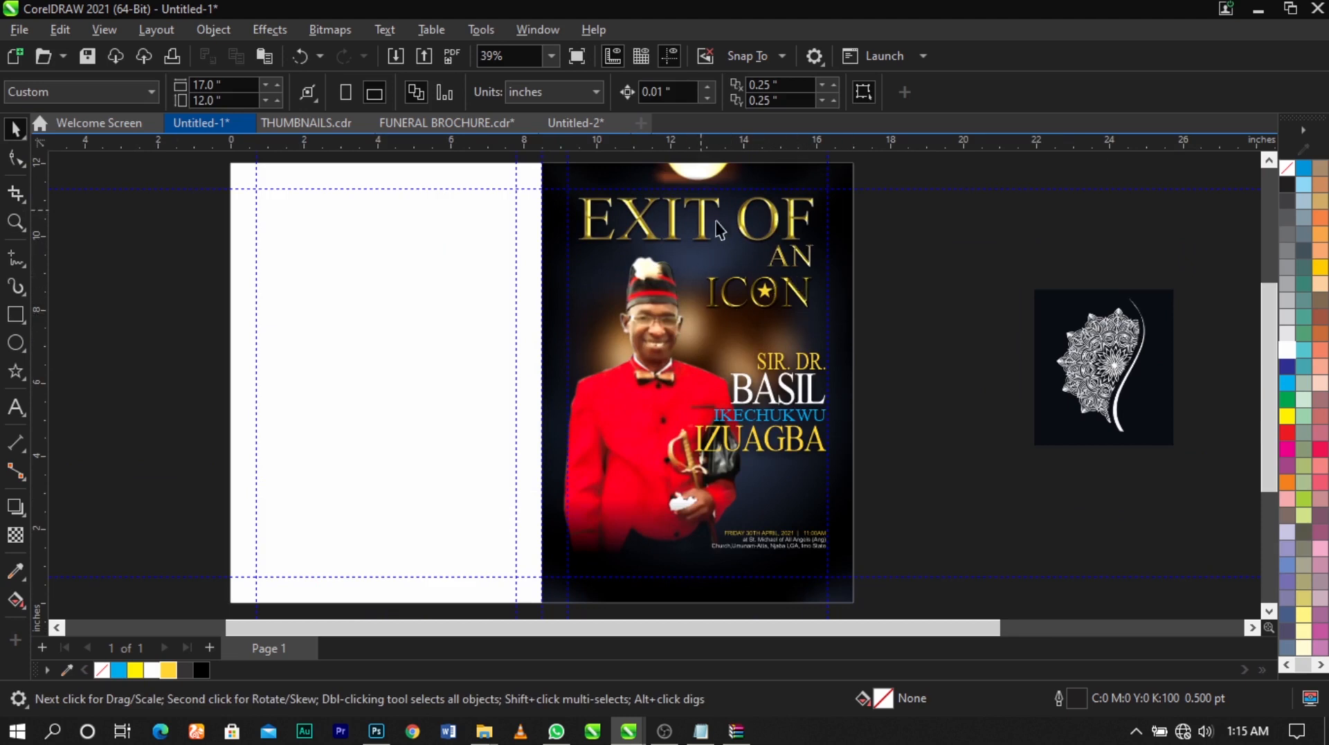
Open the cover background's PowerClip contents and place a duplicate of the navy background image beside the original, over the blank panel
{"action": "left_click", "coordinate": [849, 362], "text": "ctrl"}
{"action": "scroll", "coordinate": [753, 339], "scroll_direction": "down", "scroll_amount": 1}
{"action": "left_click", "coordinate": [753, 339]}
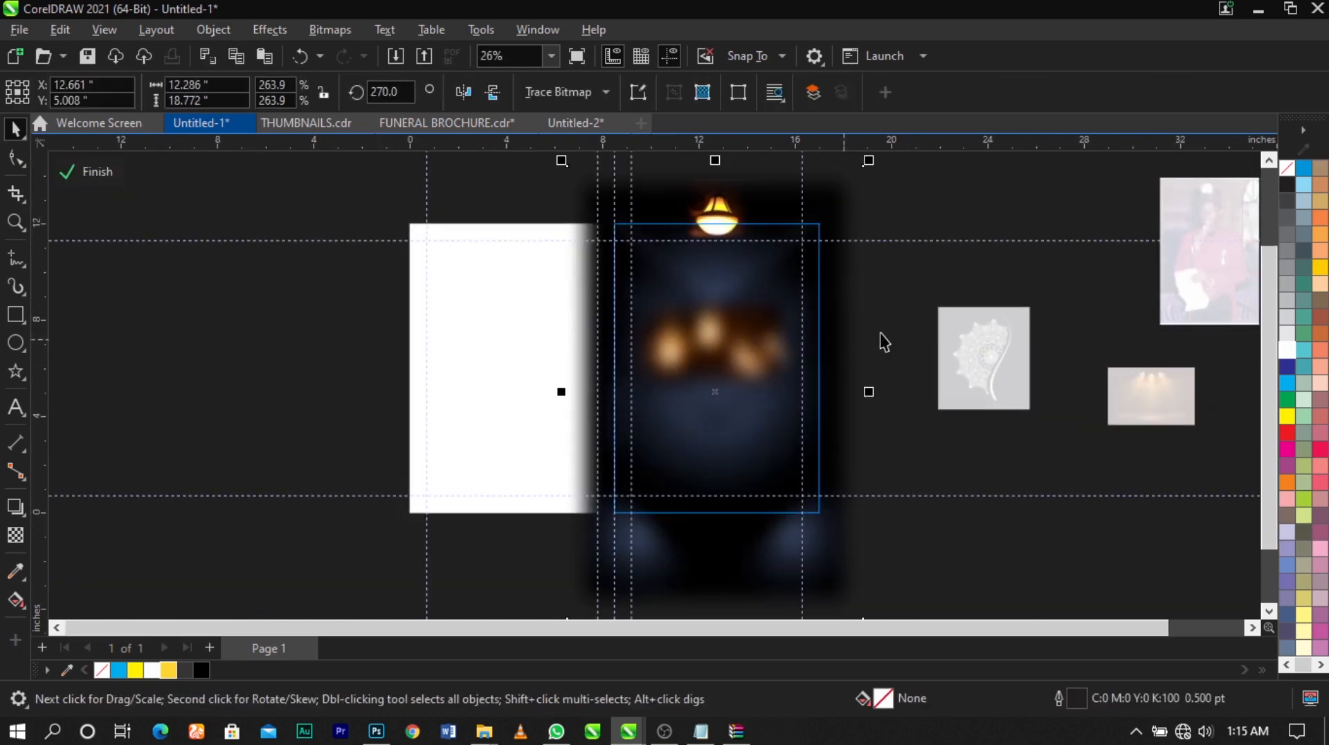
{"action": "key", "text": "z"}
{"action": "left_click_drag", "start_coordinate": [931, 193], "coordinate": [492, 510]}
{"action": "key", "text": "space"}
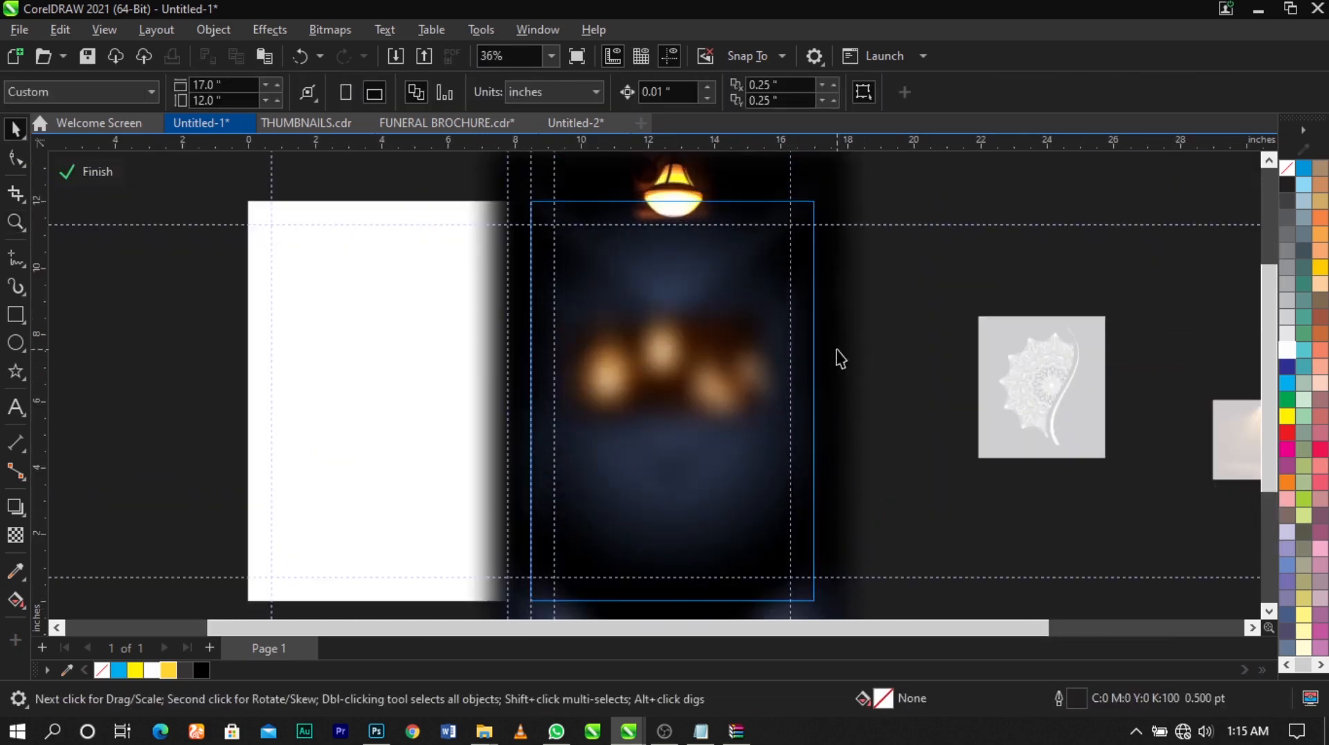
{"action": "left_click", "coordinate": [837, 349]}
{"action": "scroll", "coordinate": [837, 350], "scroll_direction": "down", "scroll_amount": 1}
{"action": "left_click", "coordinate": [845, 236]}
{"action": "left_click_drag", "start_coordinate": [845, 237], "coordinate": [565, 240]}
{"action": "right_click", "coordinate": [565, 240]}
{"action": "left_click", "coordinate": [532, 239]}
{"action": "left_click", "coordinate": [479, 302]}
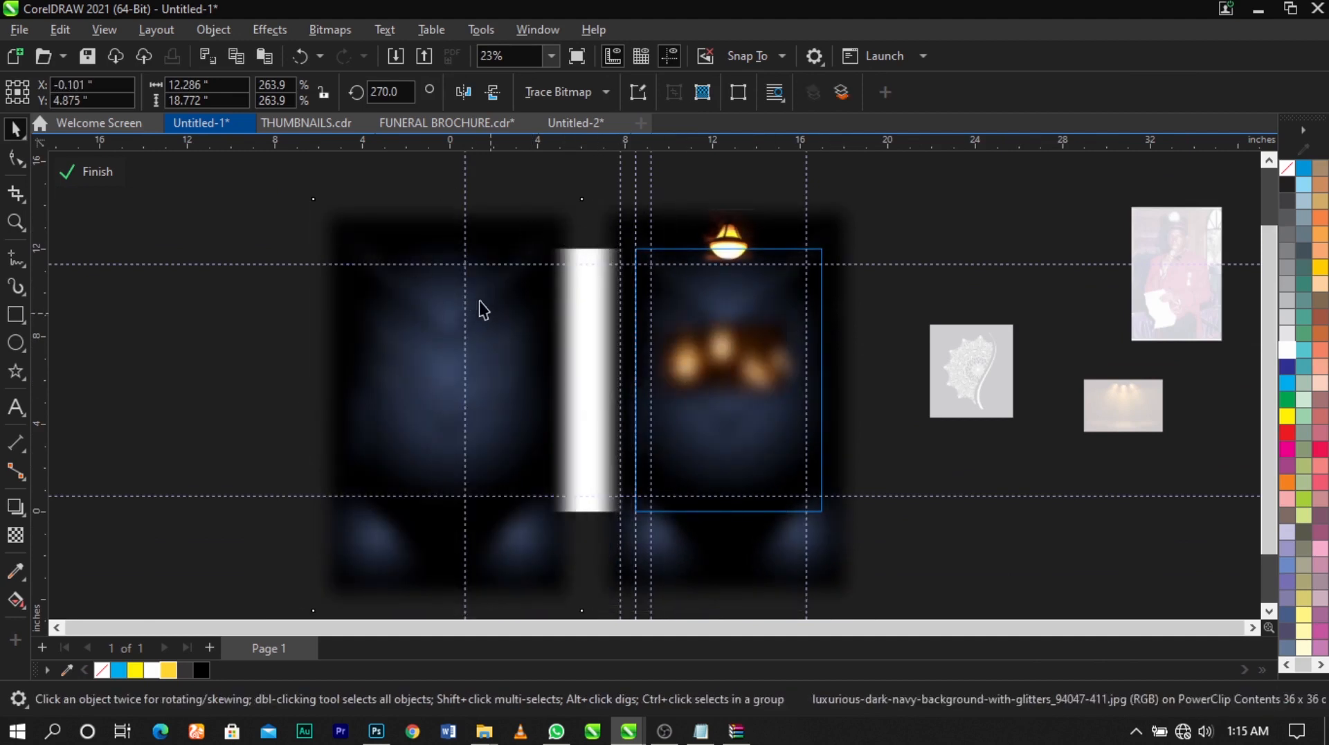
Crop the duplicate navy background to a strip about 4.28 inches high and place it over the cover's upper edge
{"action": "left_click", "coordinate": [17, 159]}
{"action": "left_click_drag", "start_coordinate": [271, 483], "coordinate": [653, 641]}
{"action": "mouse_move", "coordinate": [583, 571]}
{"action": "left_mouse_down"}
{"action": "mouse_move", "coordinate": [552, 287]}
{"action": "mouse_move", "coordinate": [590, 231]}
{"action": "mouse_move", "coordinate": [580, 253]}
{"action": "mouse_move", "coordinate": [762, 241]}
{"action": "mouse_move", "coordinate": [780, 260]}
{"action": "left_mouse_up"}
{"action": "key", "text": "space"}
{"action": "key", "text": "F2"}
{"action": "mouse_move", "coordinate": [952, 344]}
{"action": "left_mouse_down"}
{"action": "mouse_move", "coordinate": [543, 179]}
{"action": "mouse_move", "coordinate": [636, 206]}
{"action": "left_mouse_up"}
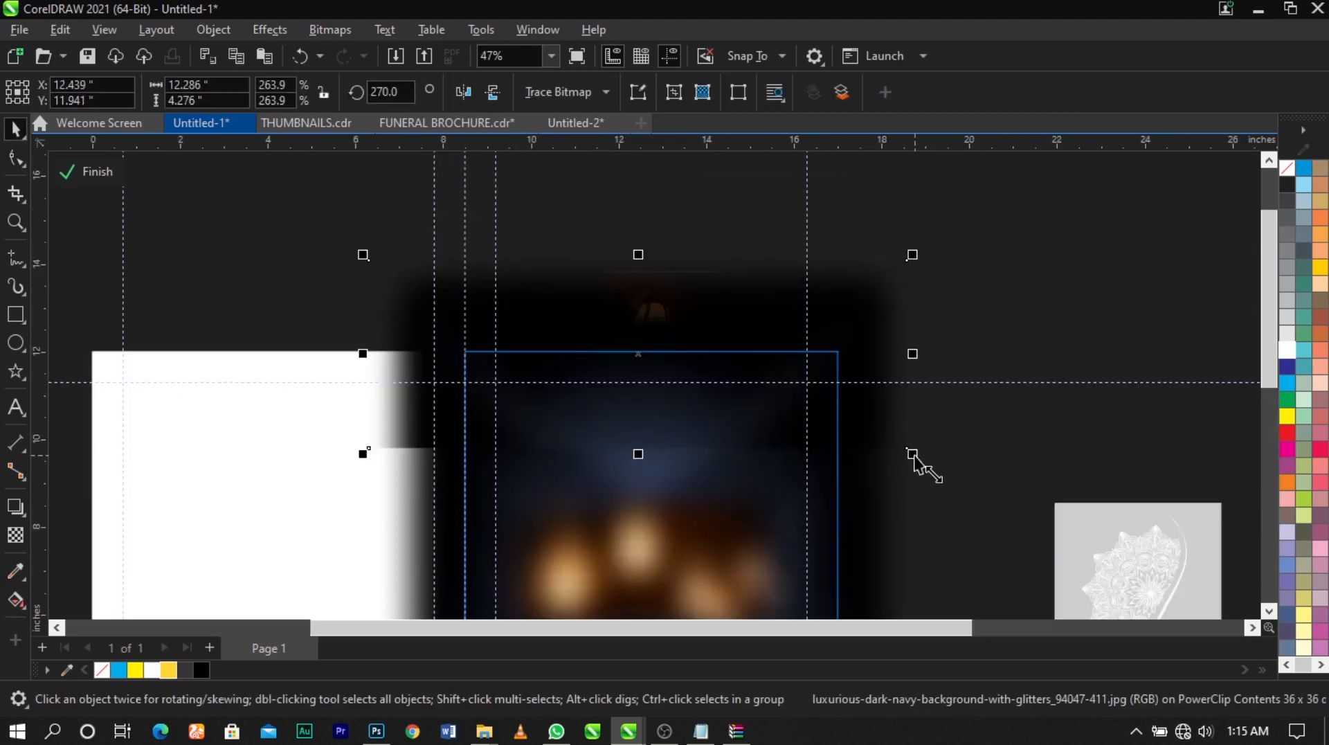
Enlarge the dark strip to about 17.1 by 5.95 inches and fade its lower edge with a downward fountain transparency
{"action": "left_click_drag", "start_coordinate": [913, 454], "coordinate": [1025, 544]}
{"action": "left_click_drag", "start_coordinate": [917, 337], "coordinate": [938, 377]}
{"action": "left_click", "coordinate": [21, 539]}
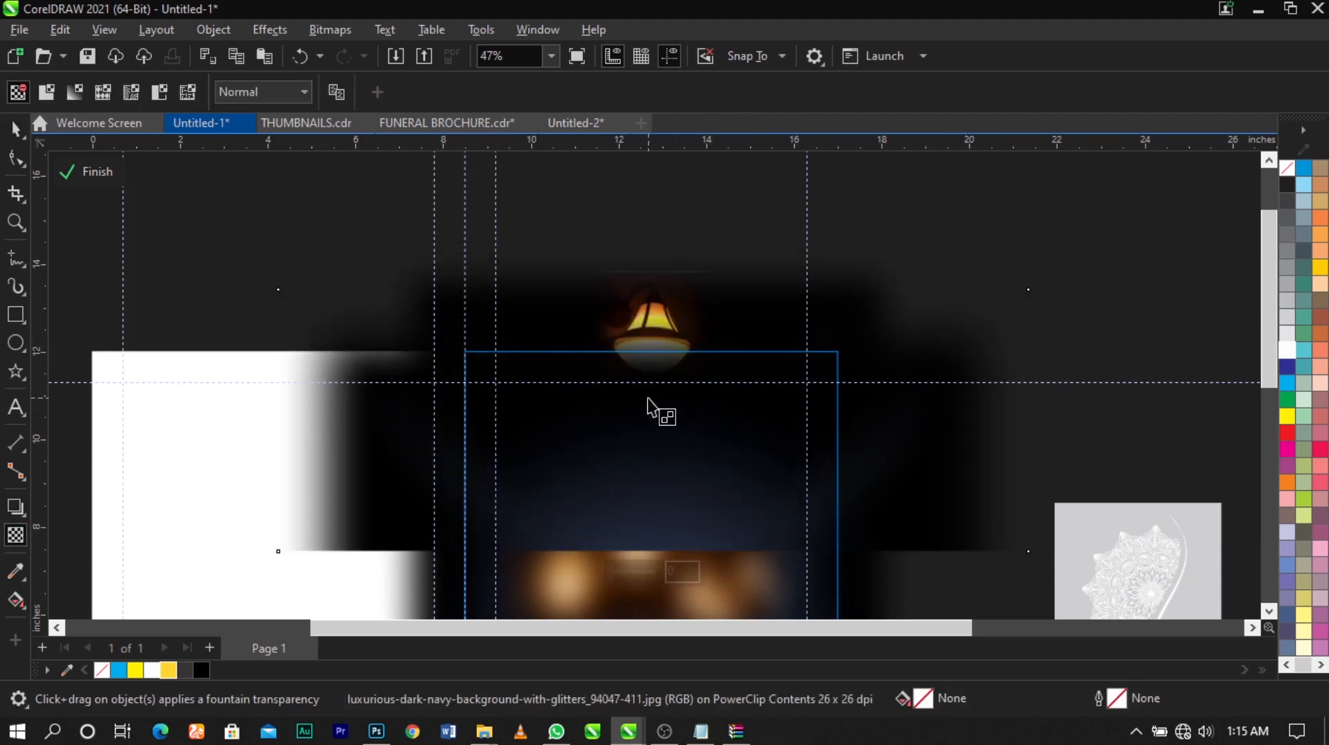
{"action": "left_click_drag", "start_coordinate": [647, 399], "coordinate": [652, 512]}
Enlarge the faded dark strip to about 22 by 7.7 inches and centre it over the upper part of the cover
{"action": "key", "text": "space"}
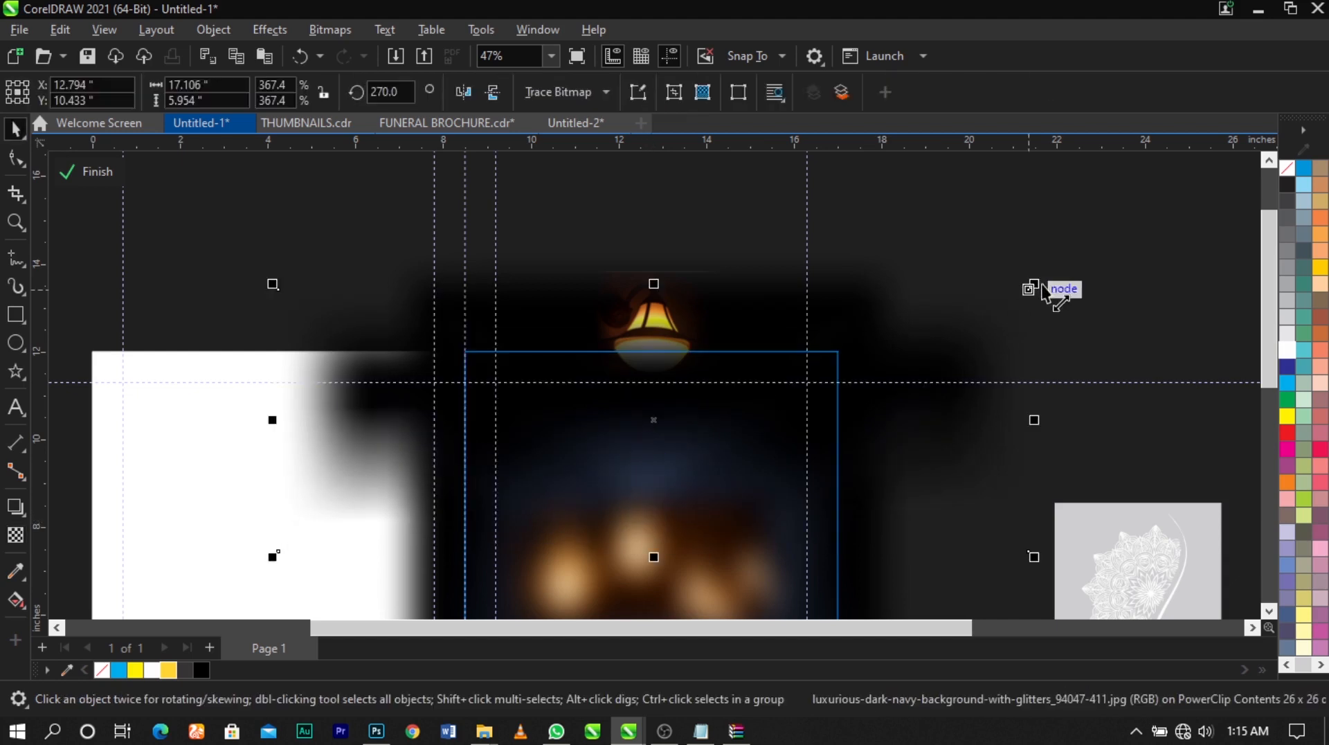
{"action": "left_click_drag", "start_coordinate": [1034, 284], "coordinate": [1124, 256]}
{"action": "mouse_move", "coordinate": [943, 351]}
{"action": "left_mouse_down"}
{"action": "mouse_move", "coordinate": [949, 339]}
{"action": "mouse_move", "coordinate": [946, 358]}
{"action": "left_mouse_up"}
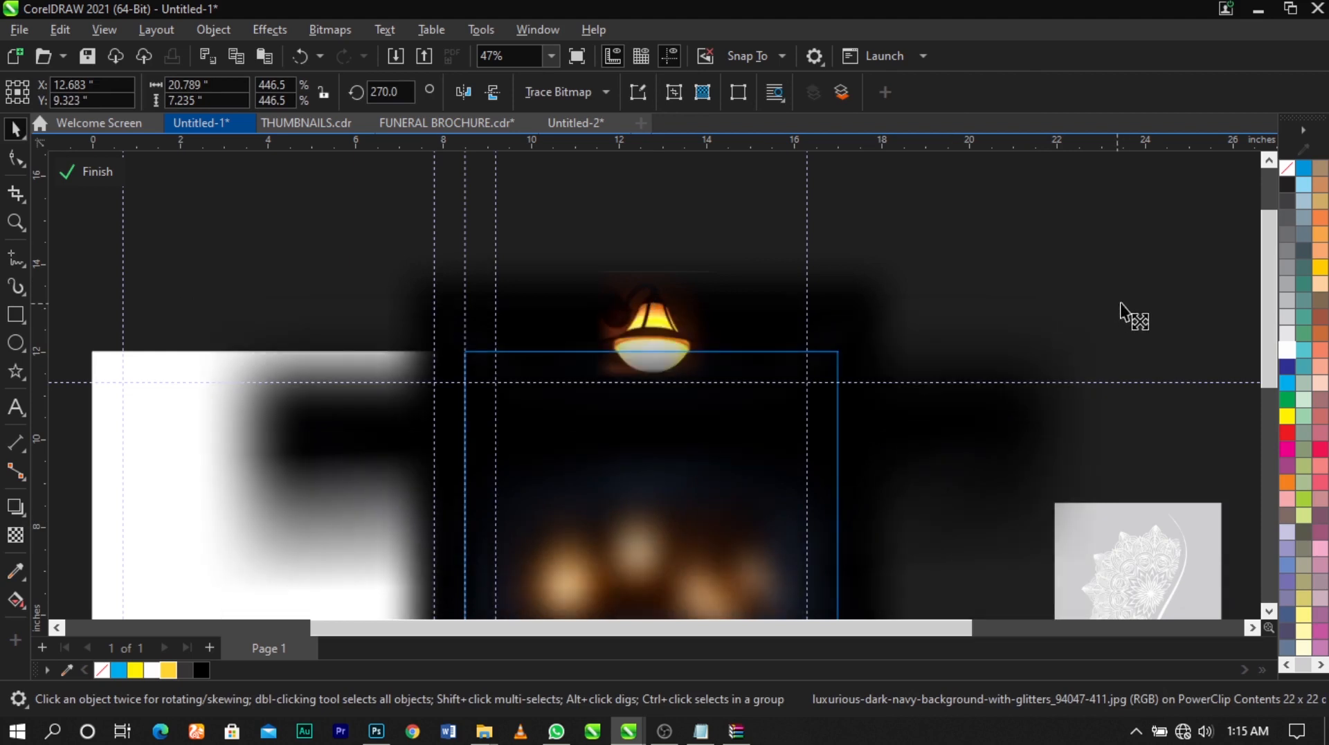
{"action": "left_click_drag", "start_coordinate": [1121, 304], "coordinate": [1136, 306]}
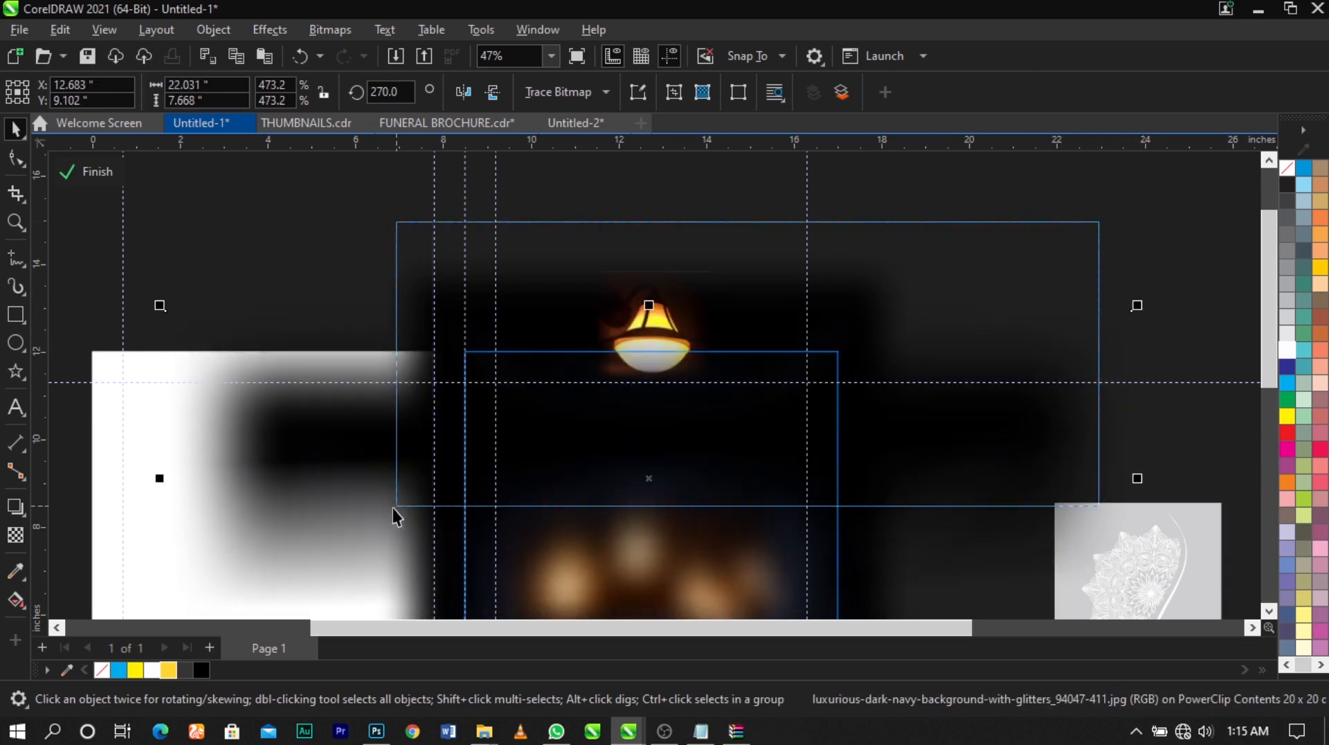
Bring the bulb image in front of the dark strip and finish editing the PowerClip contents
{"action": "key", "text": "Tab"}
{"action": "key", "text": "shift+Page_Up"}
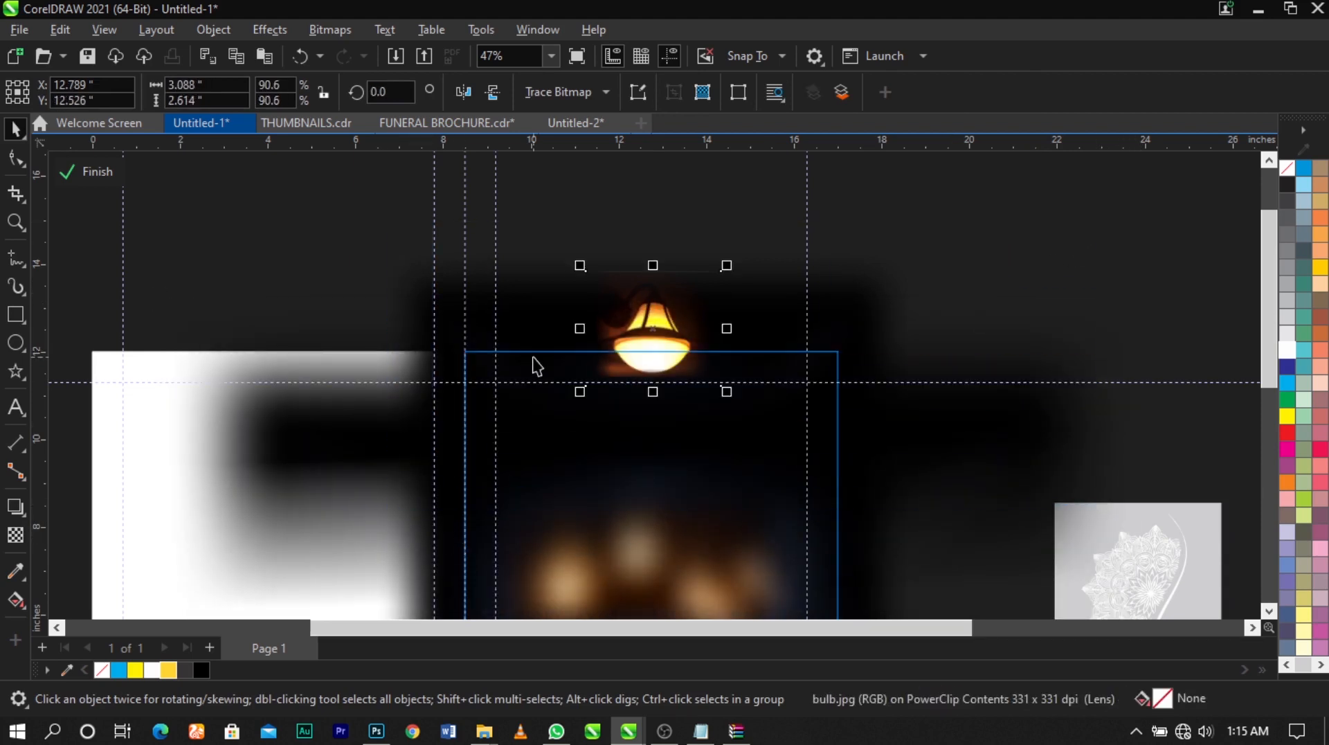
{"action": "scroll", "coordinate": [627, 338], "scroll_direction": "down", "scroll_amount": 4}
{"action": "left_click", "coordinate": [858, 309], "text": "ctrl"}
Reopen the cover background's PowerClip contents and make a duplicate of the dark strip rotated 90° clockwise
{"action": "key", "text": "z"}
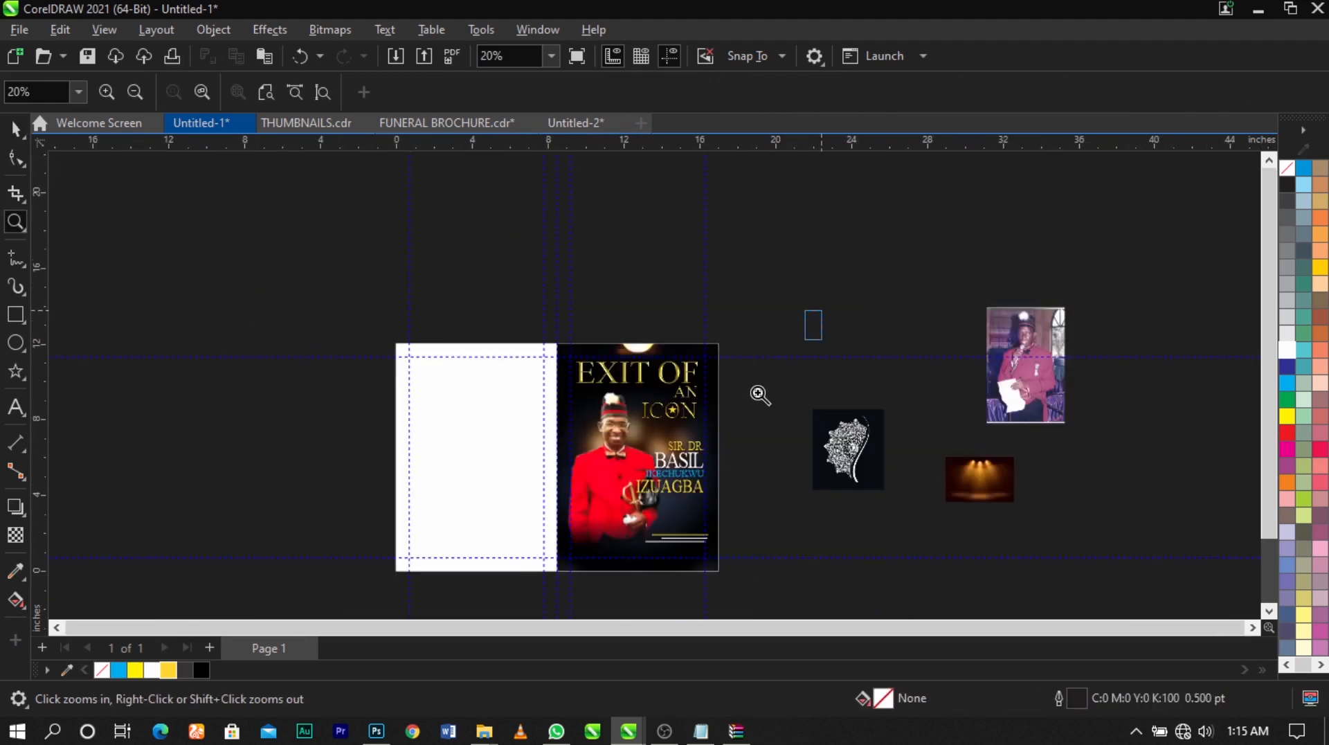
{"action": "left_click_drag", "start_coordinate": [822, 299], "coordinate": [409, 596]}
{"action": "scroll", "coordinate": [662, 233], "scroll_direction": "up", "scroll_amount": 2}
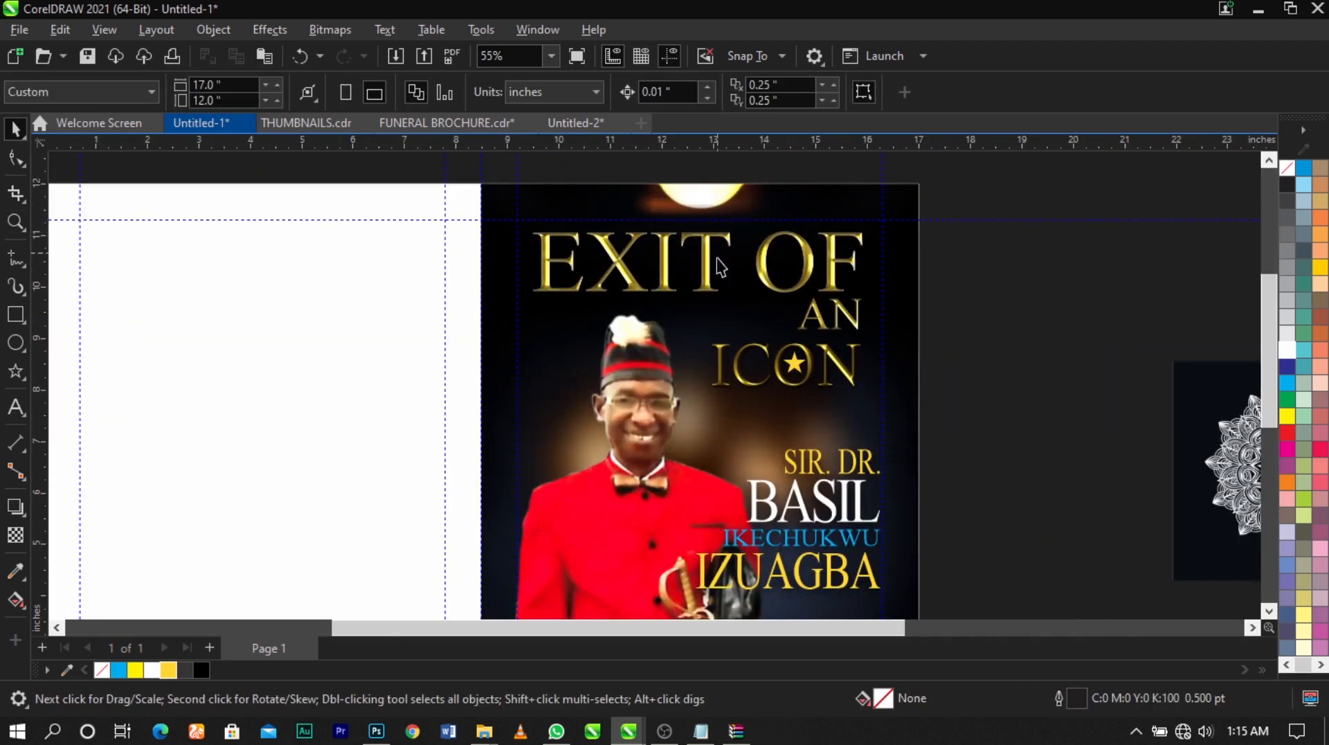
{"action": "scroll", "coordinate": [783, 267], "scroll_direction": "down", "scroll_amount": 2}
{"action": "scroll", "coordinate": [982, 371], "scroll_direction": "down", "scroll_amount": 1}
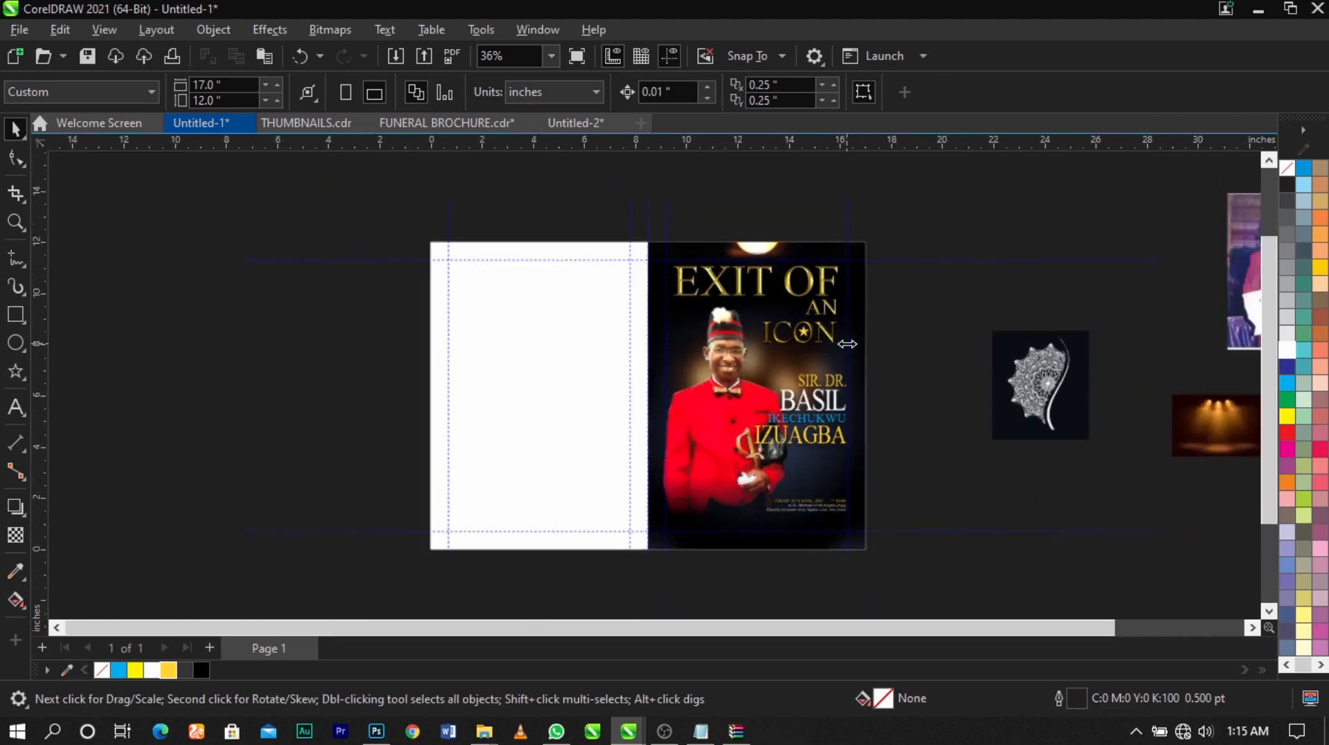
{"action": "scroll", "coordinate": [854, 468], "scroll_direction": "up", "scroll_amount": 2}
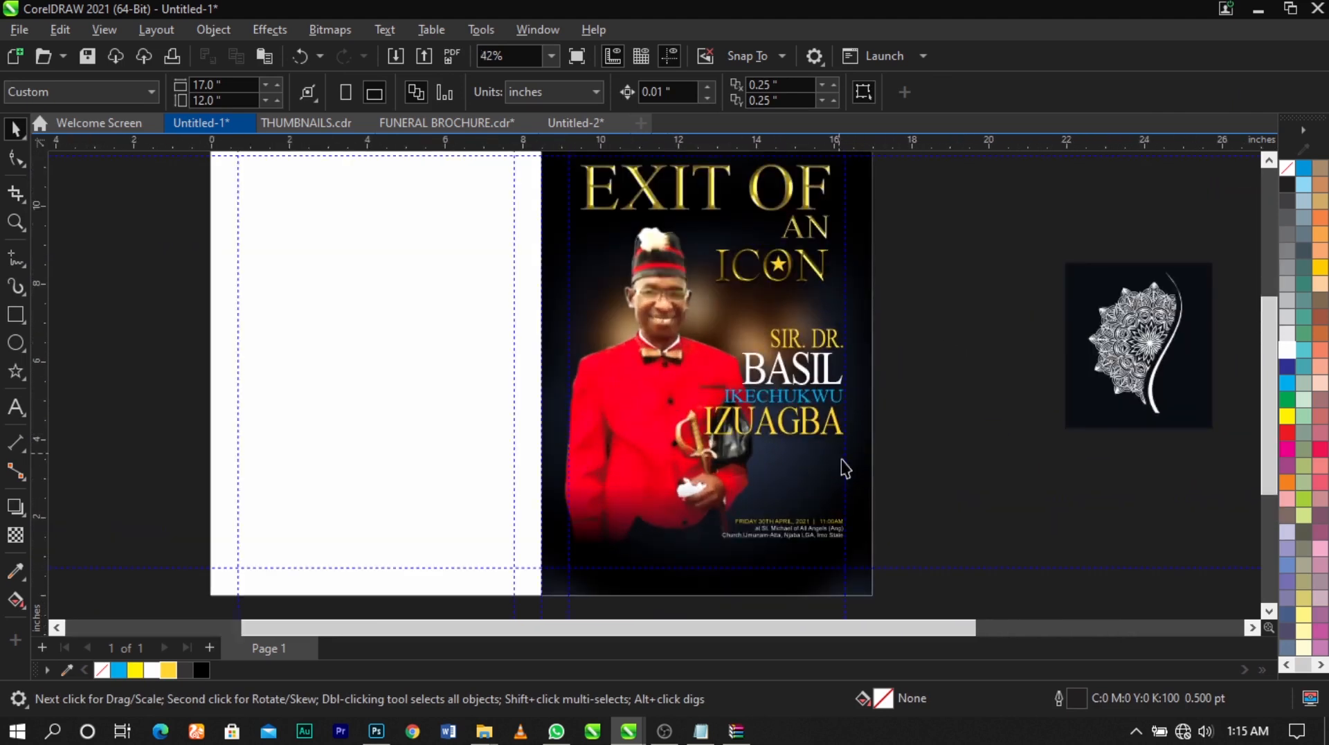
{"action": "double_click", "coordinate": [862, 424]}
{"action": "scroll", "coordinate": [821, 375], "scroll_direction": "down", "scroll_amount": 4}
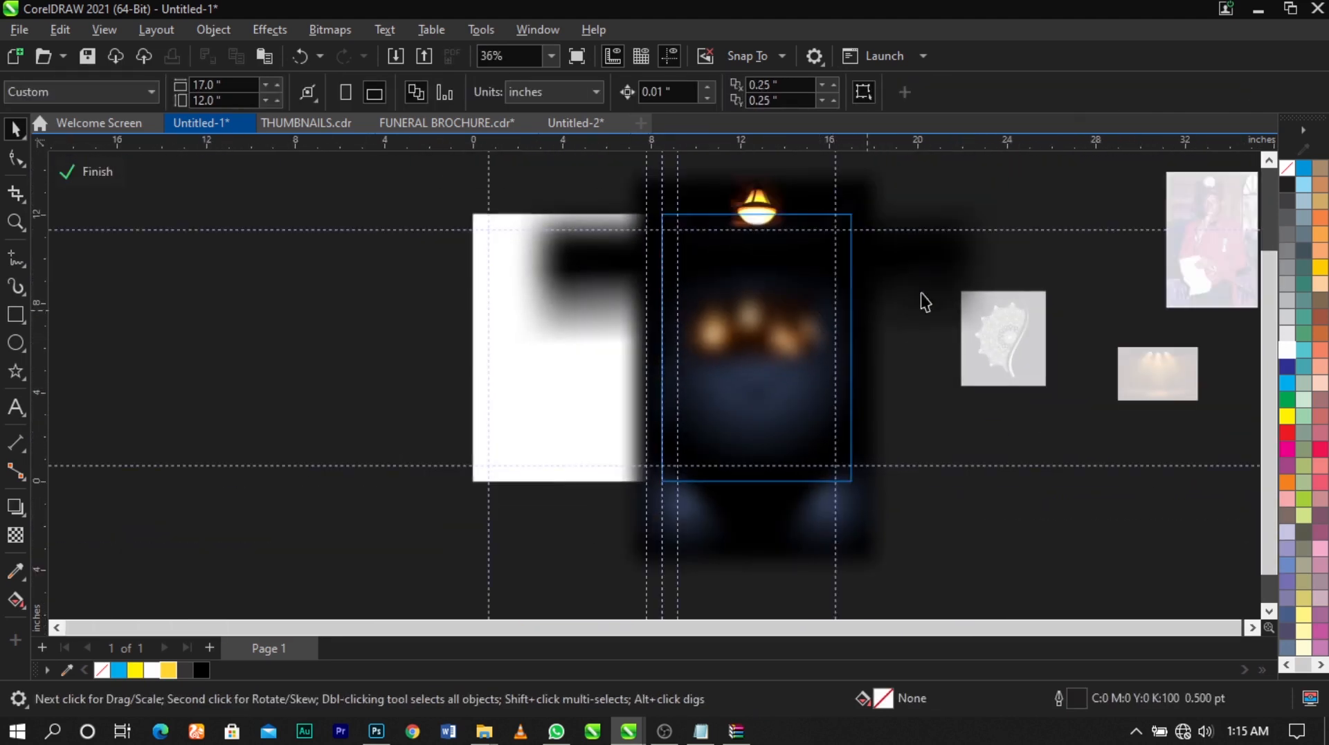
{"action": "left_click_drag", "start_coordinate": [938, 279], "coordinate": [954, 246]}
{"action": "left_click", "coordinate": [954, 246]}
{"action": "left_click_drag", "start_coordinate": [1008, 189], "coordinate": [862, 512]}
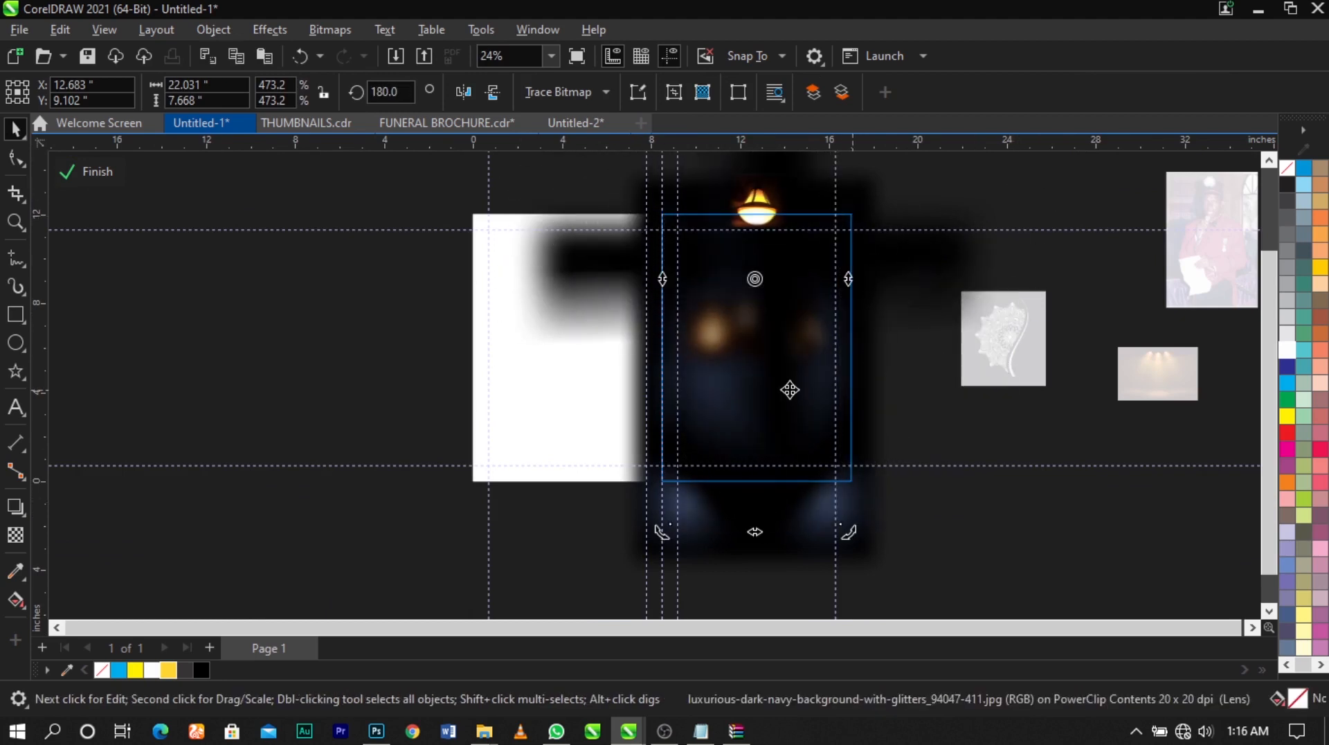
Position the vertical dark strip over the cover's right edge and enlarge it to about 8.2 by 23.5 inches
{"action": "left_click_drag", "start_coordinate": [780, 355], "coordinate": [845, 380]}
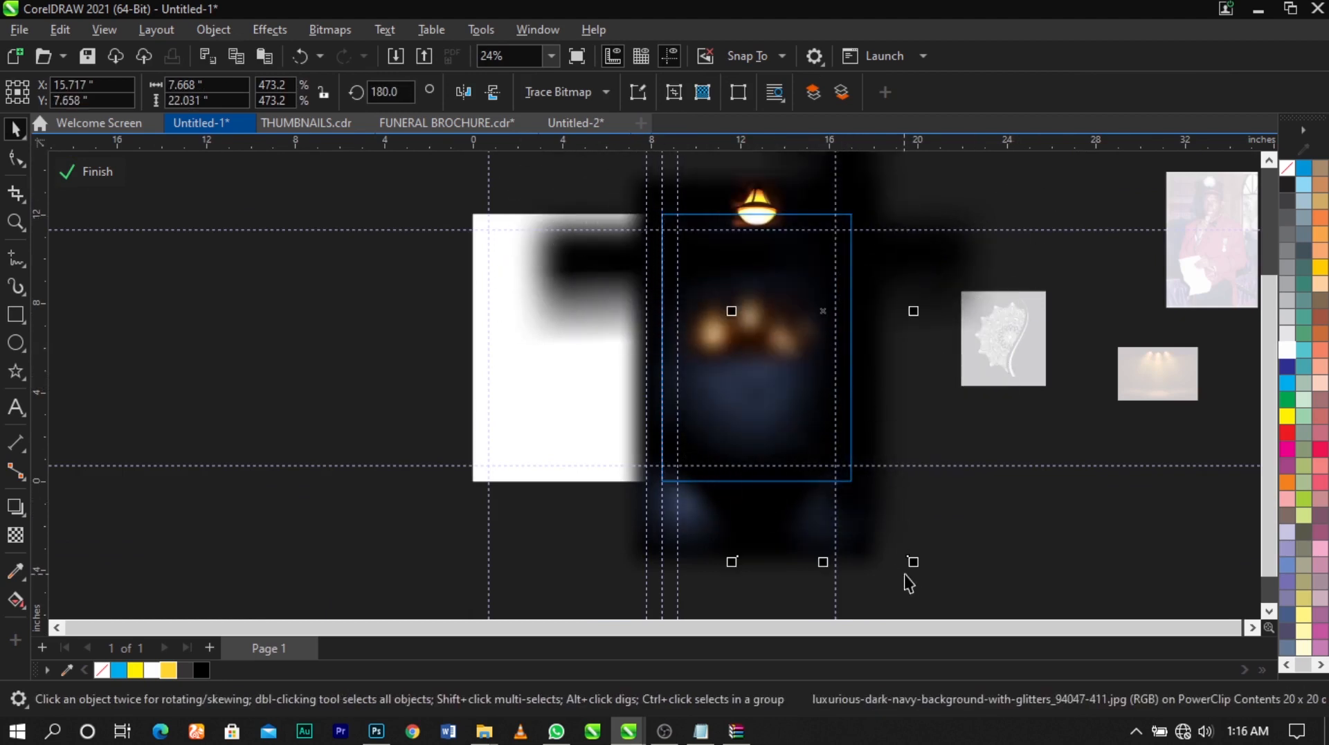
{"action": "mouse_move", "coordinate": [914, 562]}
{"action": "left_mouse_down"}
{"action": "mouse_move", "coordinate": [934, 590]}
{"action": "mouse_move", "coordinate": [919, 575]}
{"action": "left_mouse_up"}
{"action": "left_click_drag", "start_coordinate": [886, 424], "coordinate": [879, 438]}
{"action": "scroll", "coordinate": [866, 380], "scroll_direction": "up", "scroll_amount": 2}
{"action": "scroll", "coordinate": [870, 391], "scroll_direction": "down", "scroll_amount": 2}
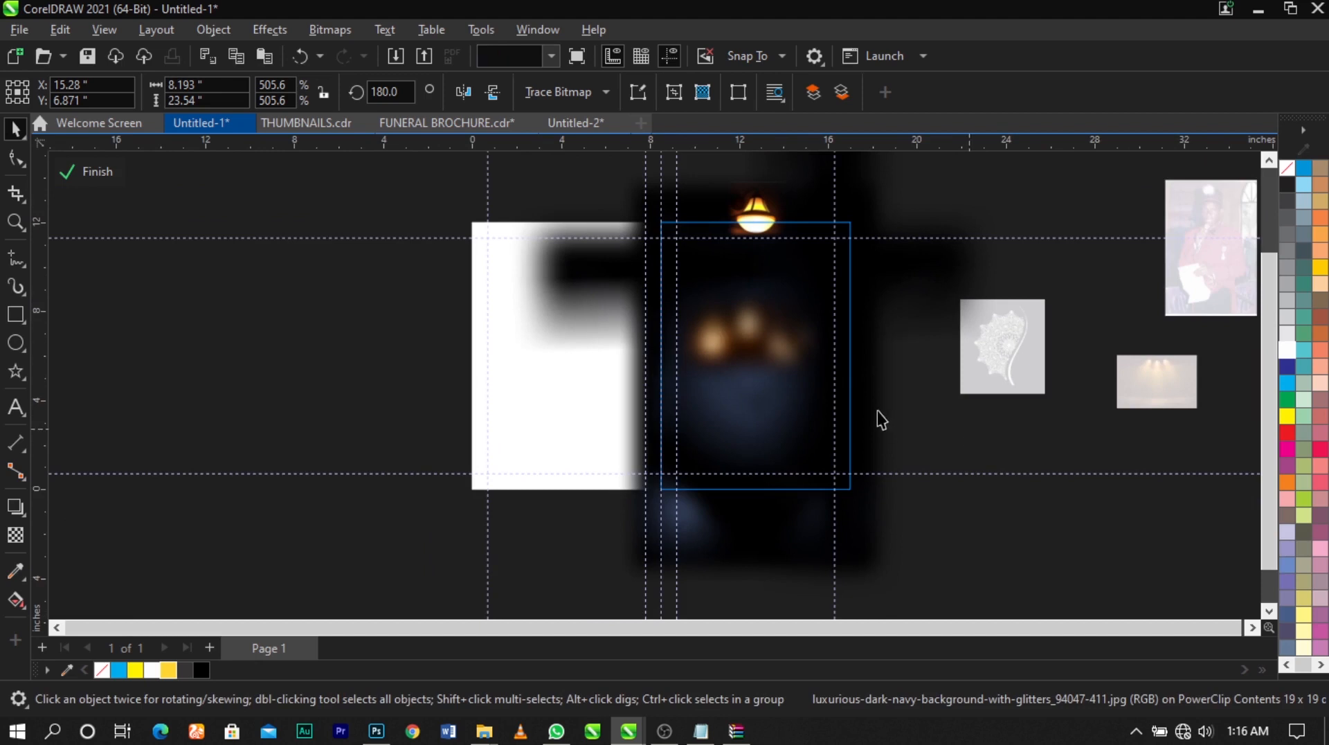
Place a copy of the vertical dark strip, fading inward, over the cover's left edge and finish editing the PowerClip contents
{"action": "left_click_drag", "start_coordinate": [908, 337], "coordinate": [642, 371]}
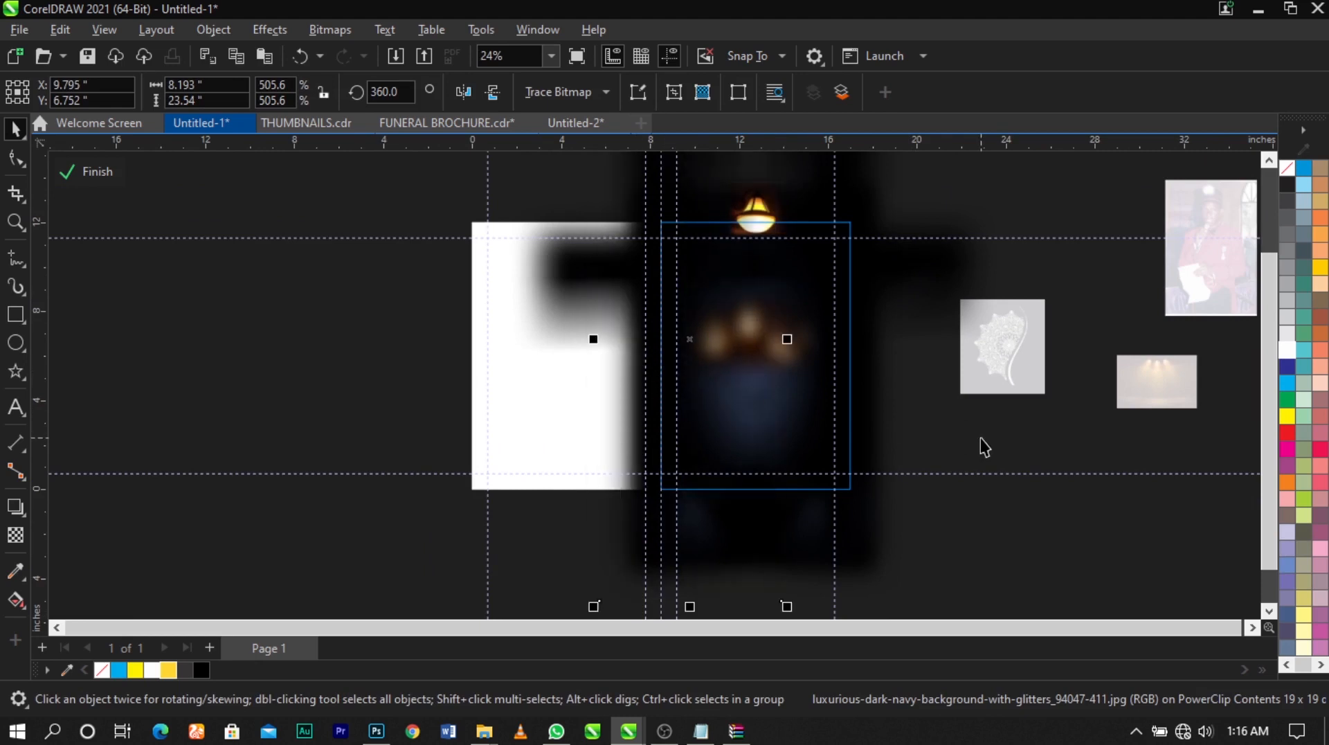
{"action": "left_click", "coordinate": [980, 439], "text": "ctrl"}
{"action": "left_click", "coordinate": [980, 439]}
{"action": "key", "text": "z"}
{"action": "left_click_drag", "start_coordinate": [888, 212], "coordinate": [460, 499]}
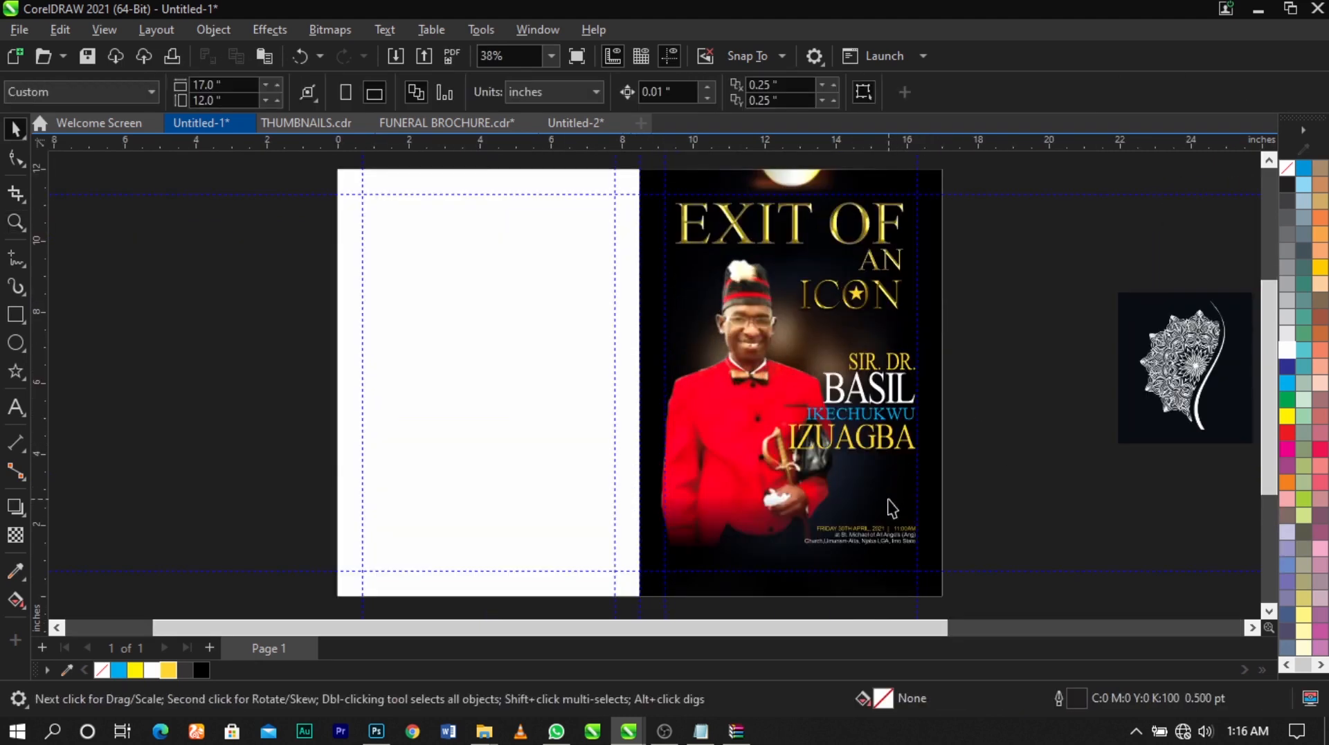
{"action": "scroll", "coordinate": [892, 508], "scroll_direction": "up", "scroll_amount": 2}
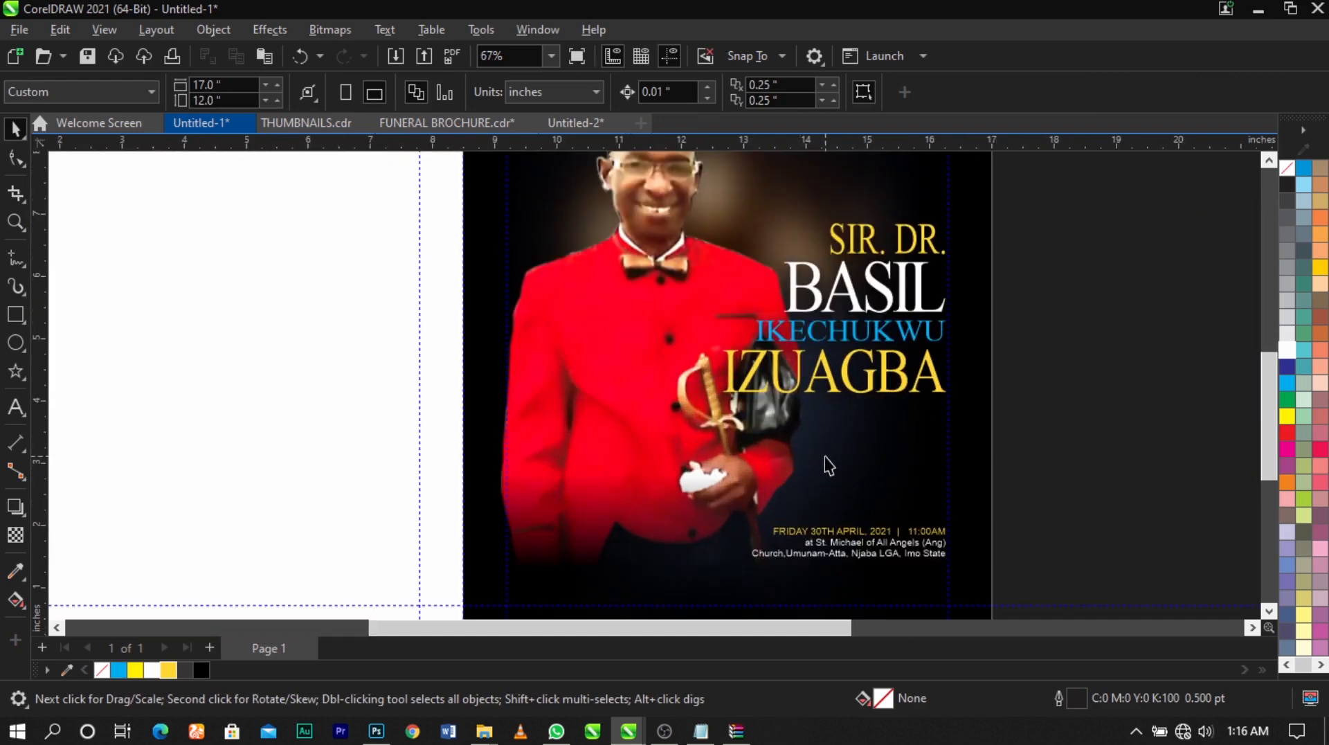
{"action": "scroll", "coordinate": [824, 455], "scroll_direction": "down", "scroll_amount": 2}
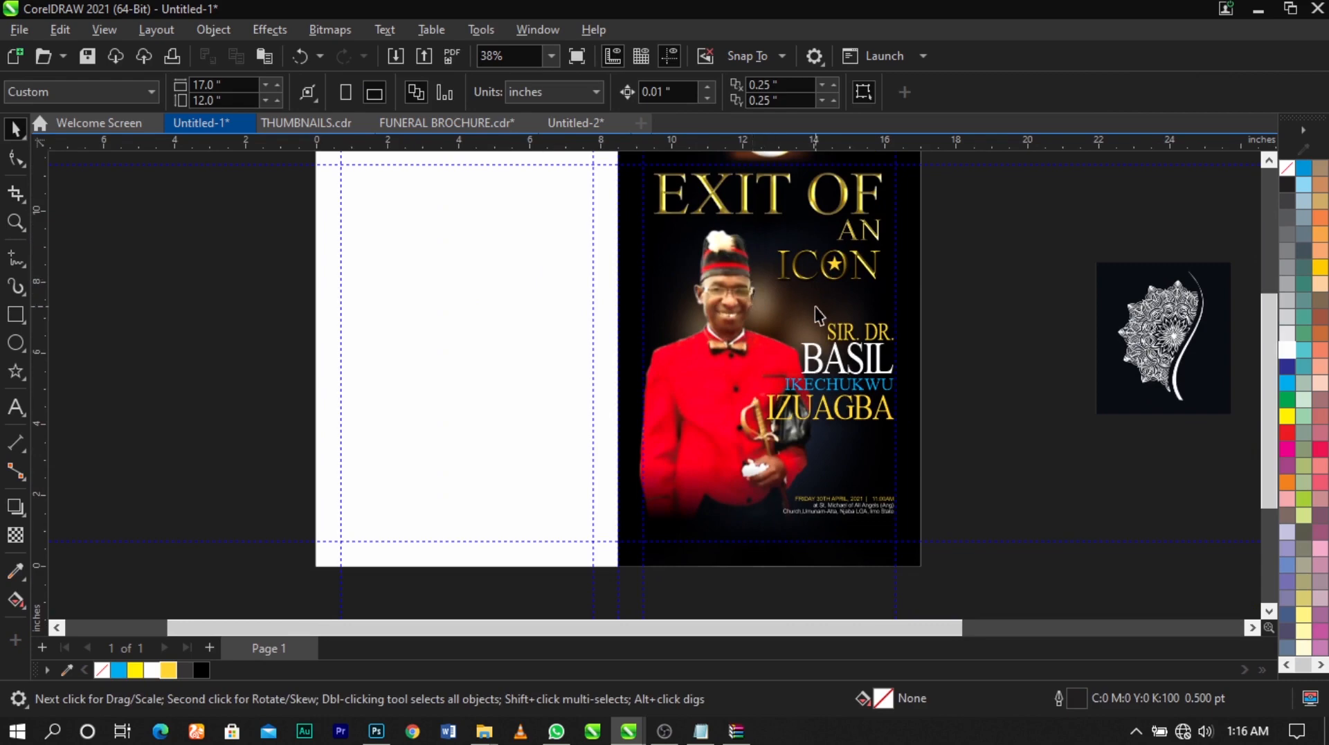
Open the cover background's PowerClip contents for editing
{"action": "scroll", "coordinate": [810, 305], "scroll_direction": "up", "scroll_amount": 2}
{"action": "scroll", "coordinate": [767, 302], "scroll_direction": "down", "scroll_amount": 2}
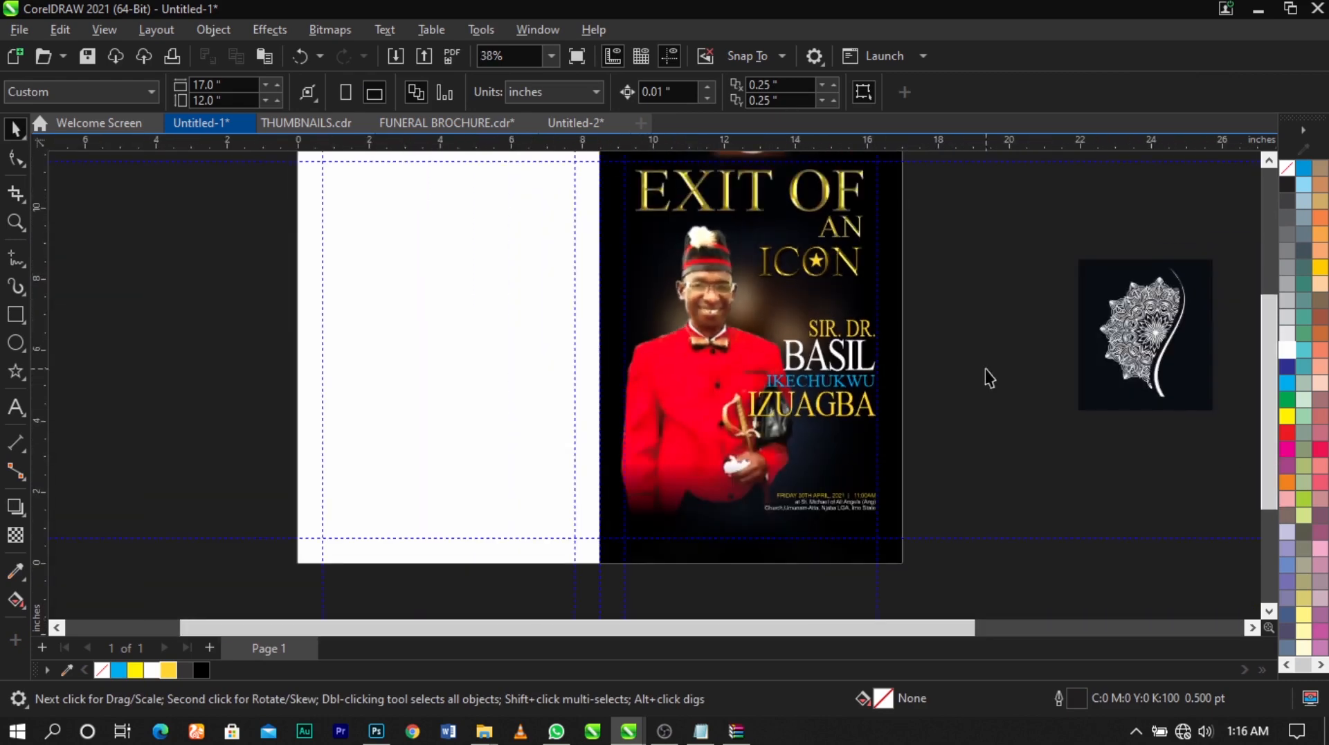
{"action": "key", "text": "F2"}
{"action": "left_click_drag", "start_coordinate": [886, 174], "coordinate": [391, 547]}
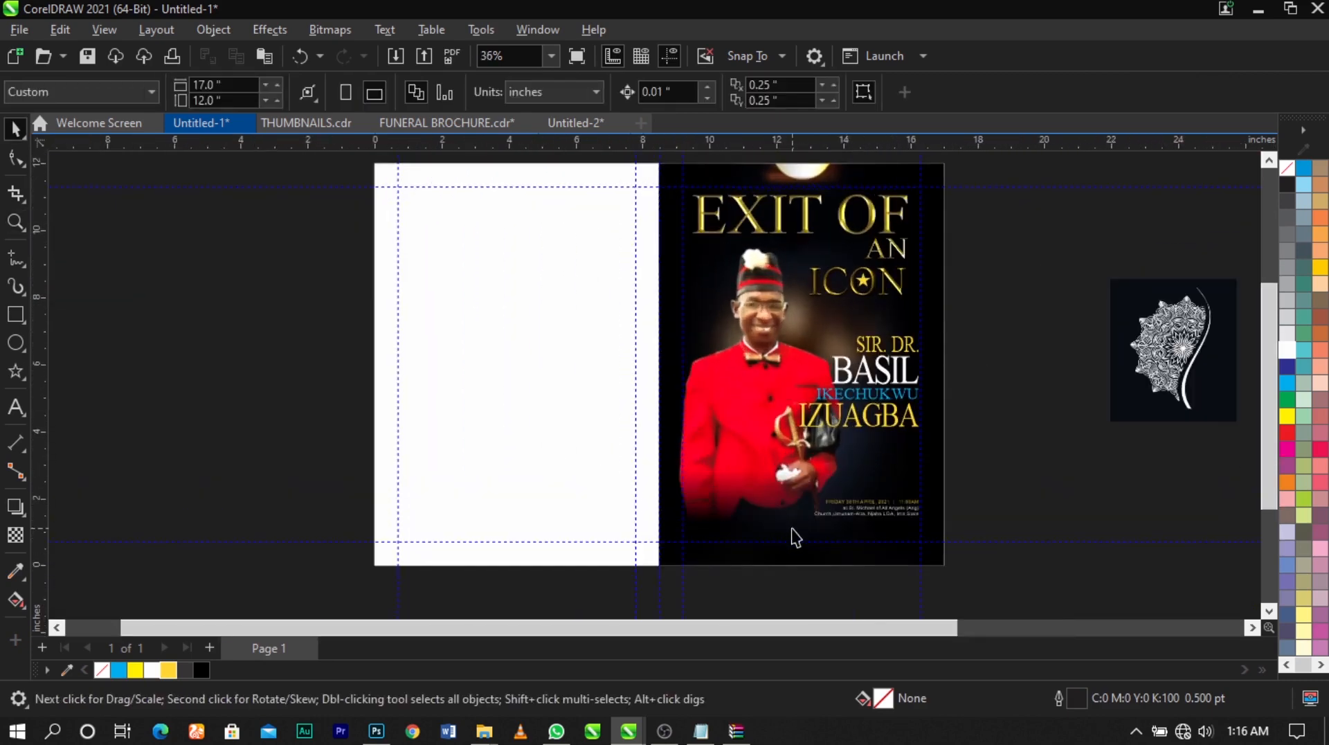
{"action": "left_click", "coordinate": [795, 537]}
{"action": "scroll", "coordinate": [752, 424], "scroll_direction": "down", "scroll_amount": 1}
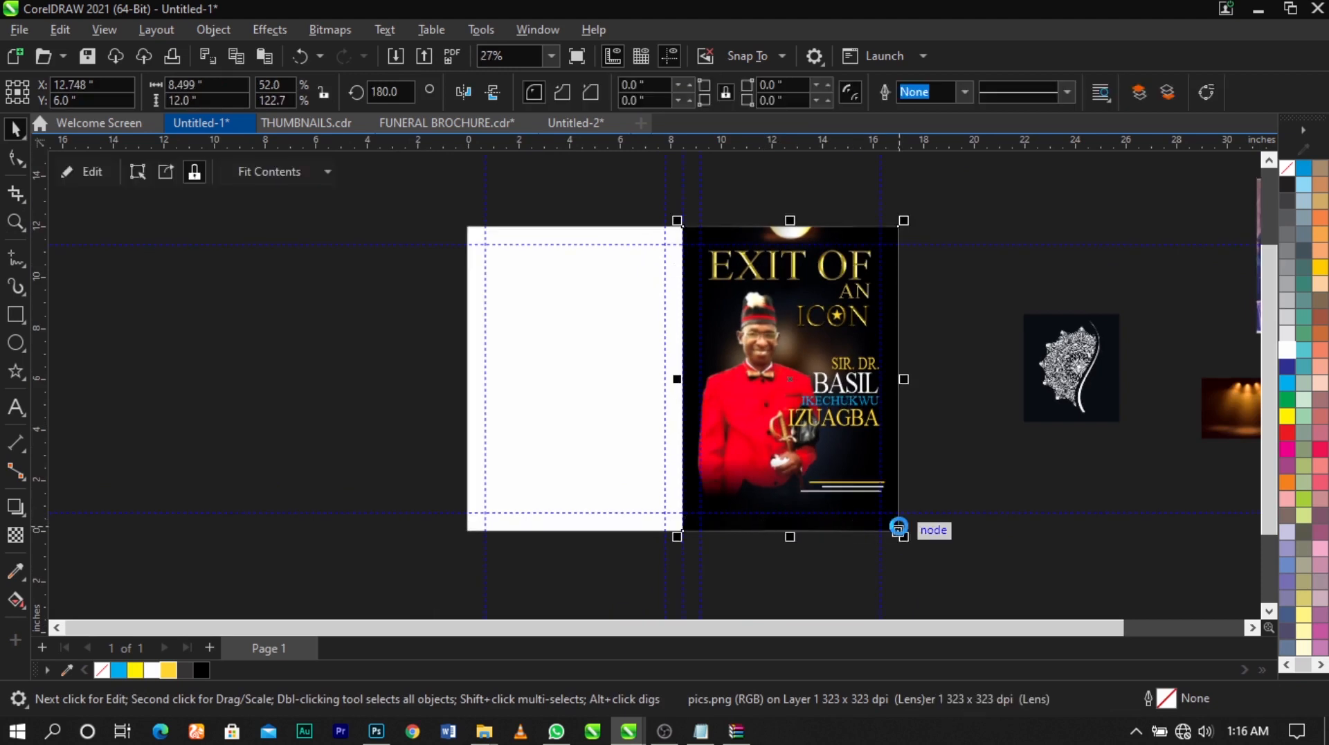
{"action": "double_click", "coordinate": [898, 528]}
Try to reposition the vertical dark strips along the cover's side edges, and undo the last change
{"action": "left_click_drag", "start_coordinate": [925, 388], "coordinate": [955, 392]}
{"action": "left_click", "coordinate": [633, 391]}
{"action": "left_click_drag", "start_coordinate": [645, 391], "coordinate": [895, 224]}
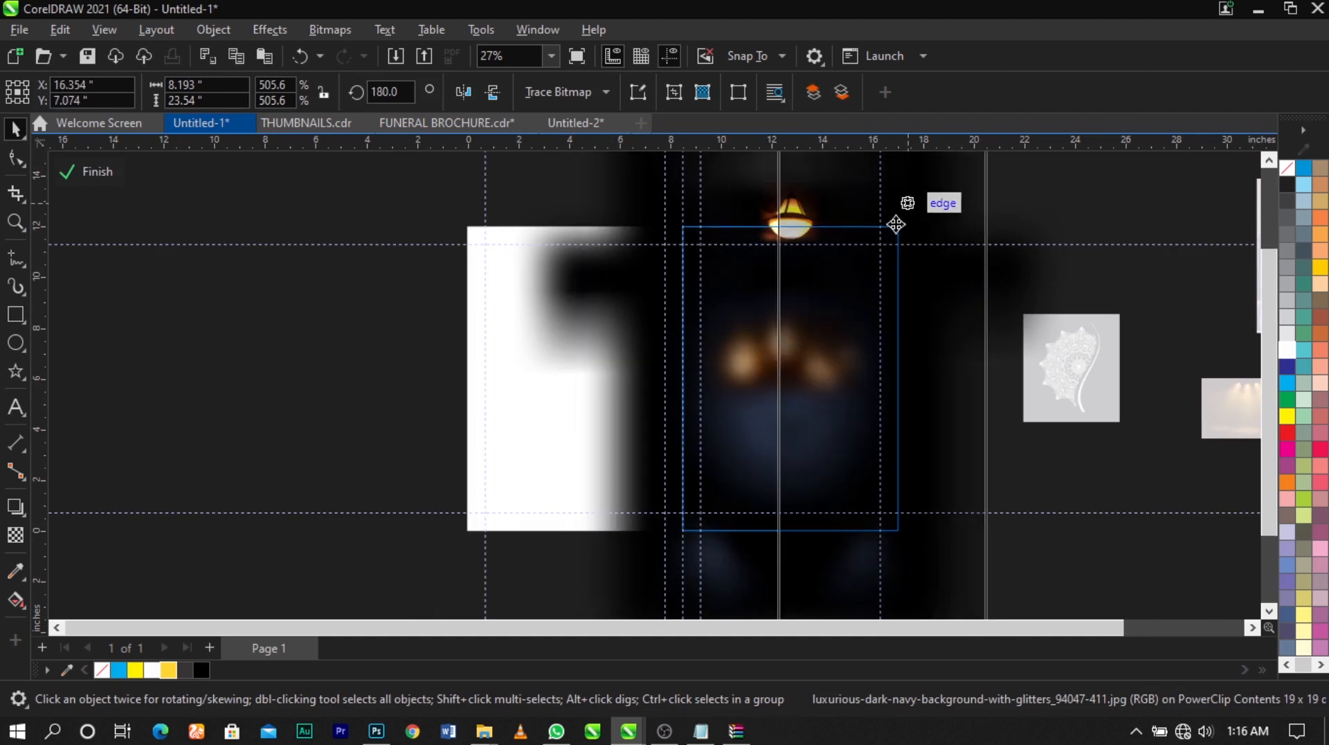
{"action": "left_click", "coordinate": [764, 258]}
{"action": "key", "text": "ctrl+z"}
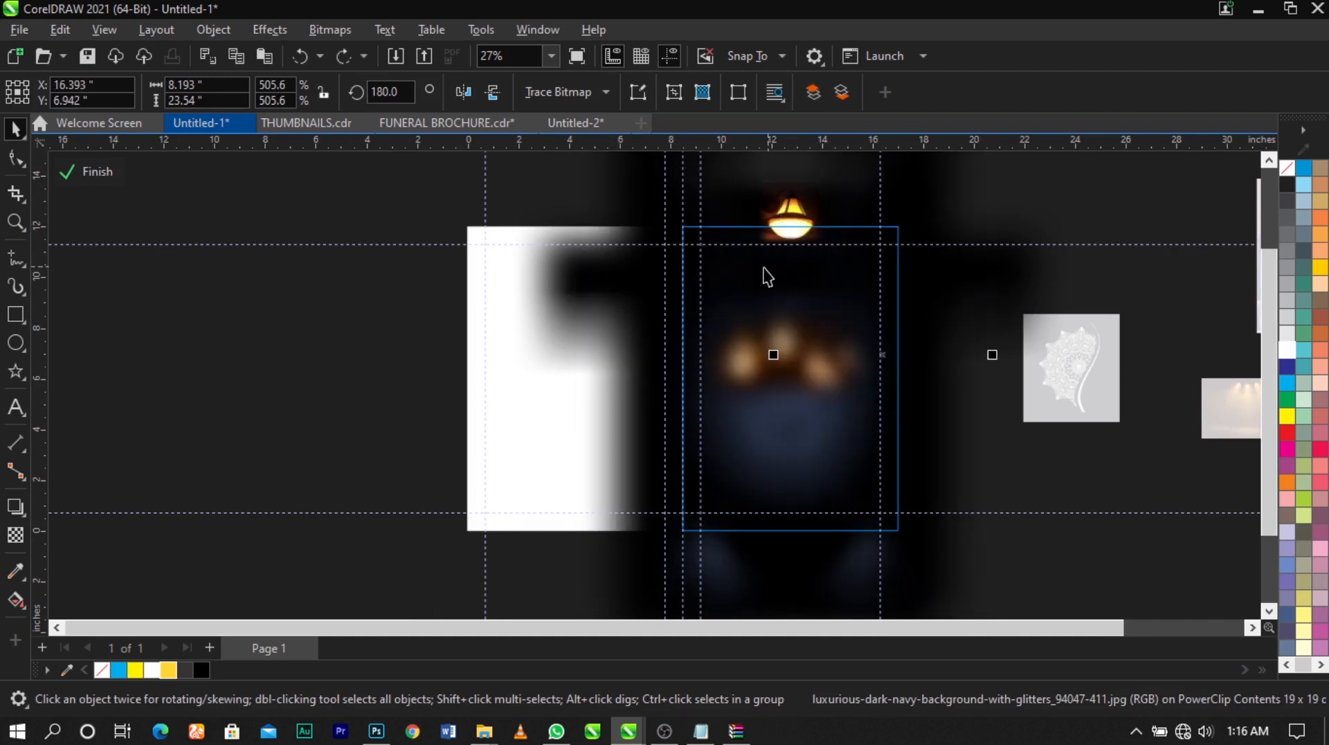
Raise the horizontal dark strip to about Y 9.8 inches, adjust the side strips slightly, and finish editing the PowerClip contents
{"action": "left_click", "coordinate": [837, 277]}
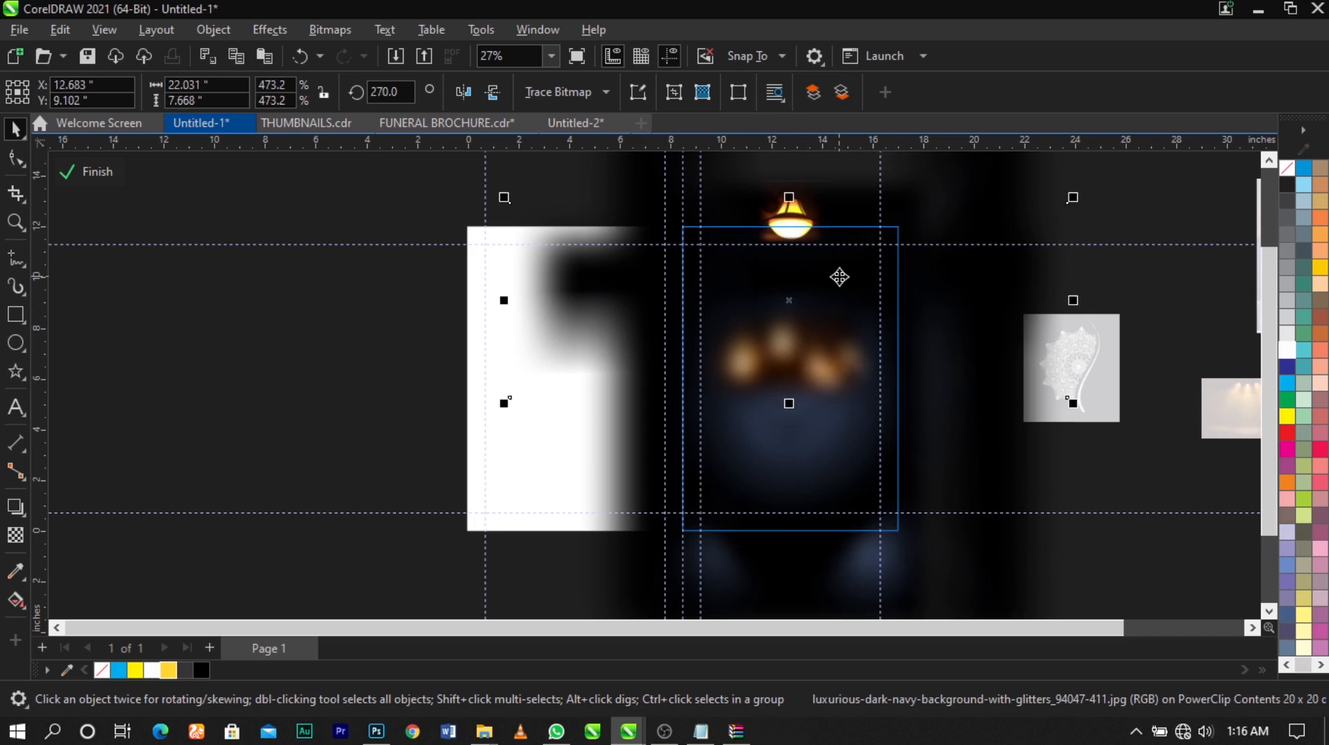
{"action": "left_click_drag", "start_coordinate": [840, 276], "coordinate": [839, 262]}
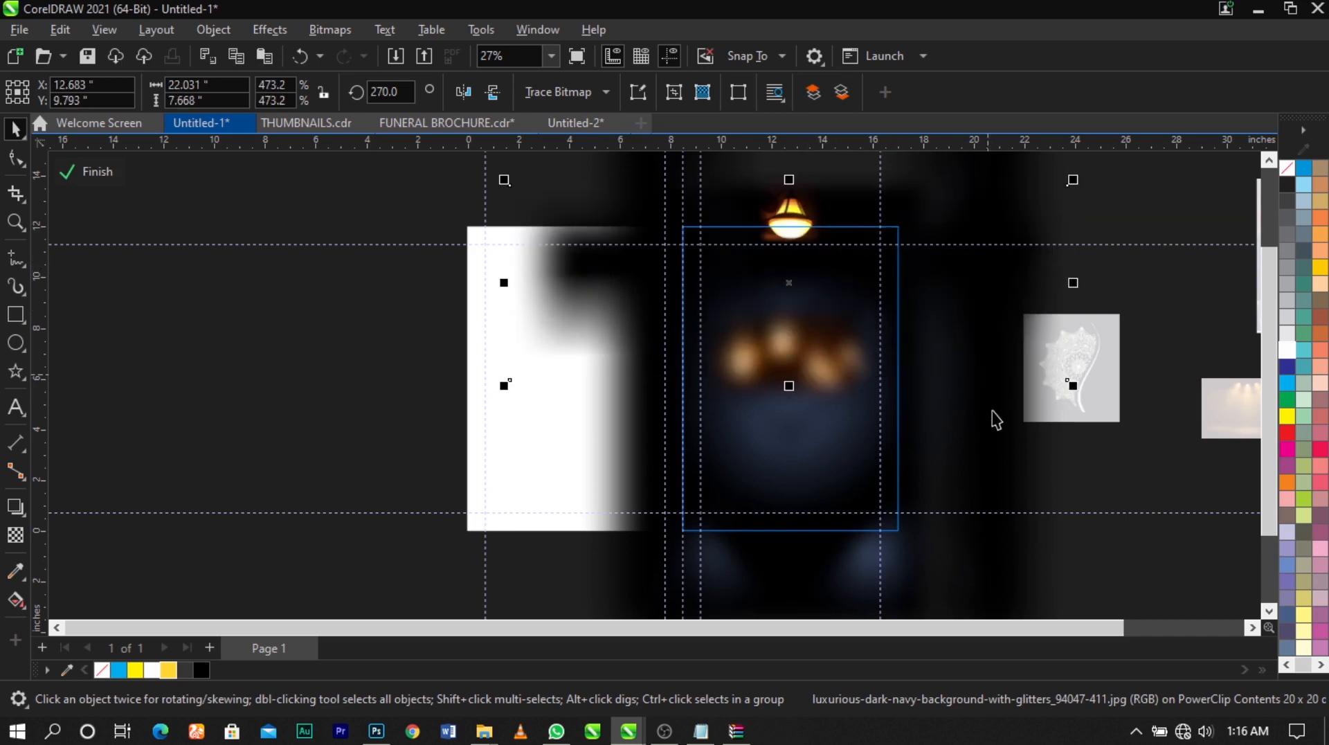
{"action": "left_click", "coordinate": [937, 425]}
{"action": "left_click_drag", "start_coordinate": [937, 427], "coordinate": [917, 427]}
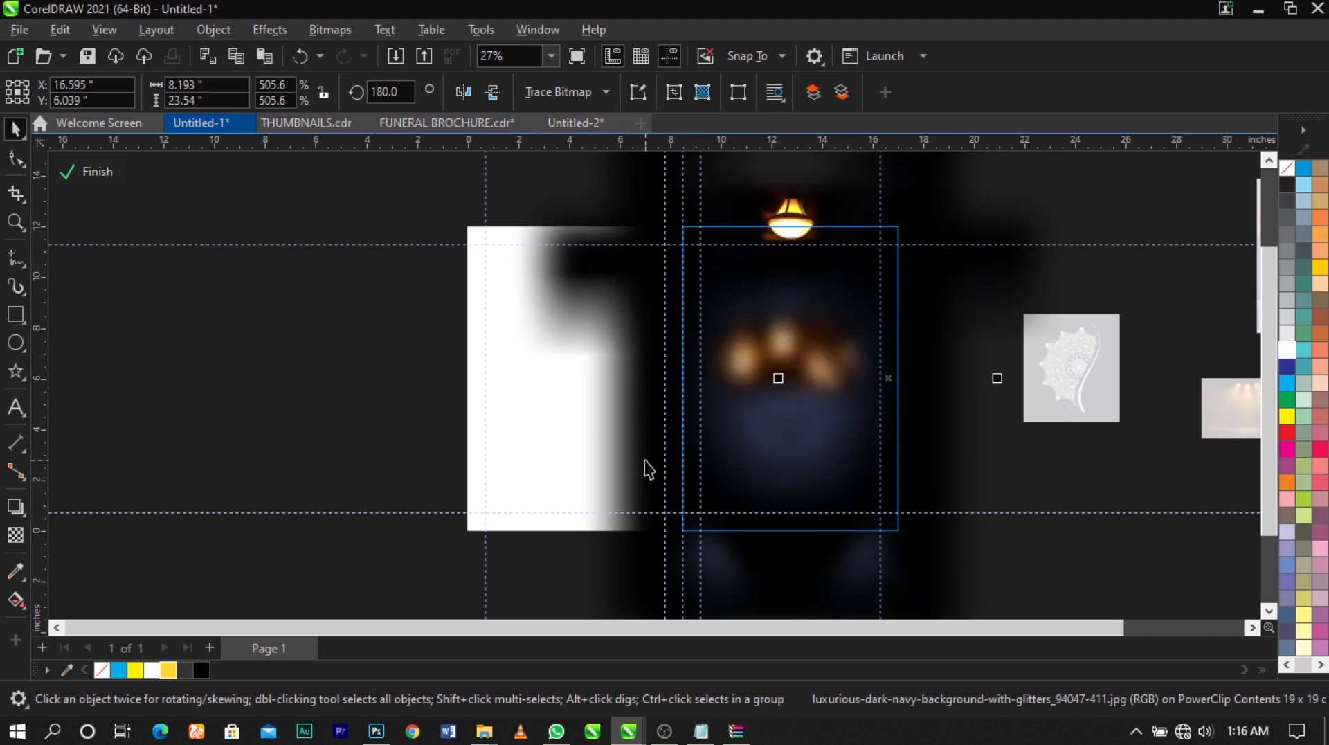
{"action": "left_click_drag", "start_coordinate": [643, 460], "coordinate": [637, 467]}
{"action": "left_click", "coordinate": [1067, 483], "text": "ctrl"}
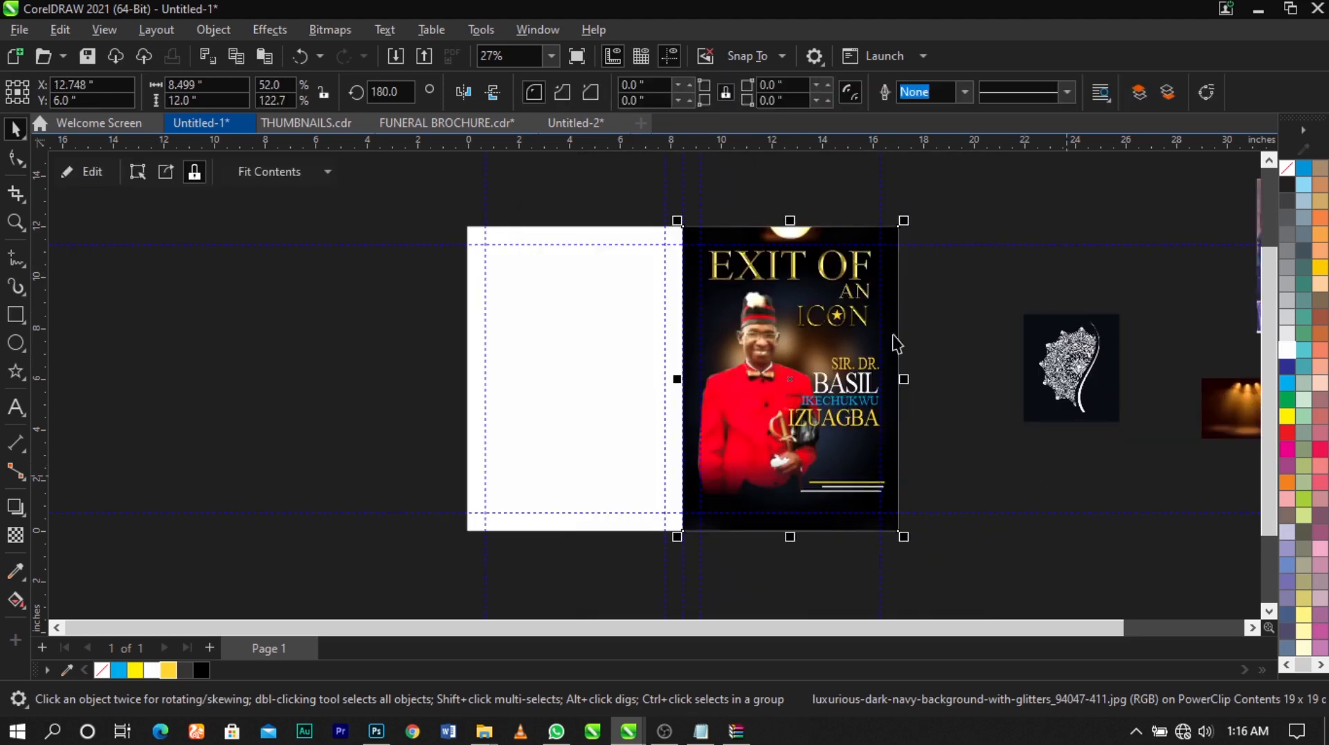
Examine the whole brochure cover to check how the darkened edges frame the portrait and text
{"action": "key", "text": "z"}
{"action": "left_click_drag", "start_coordinate": [936, 216], "coordinate": [331, 612]}
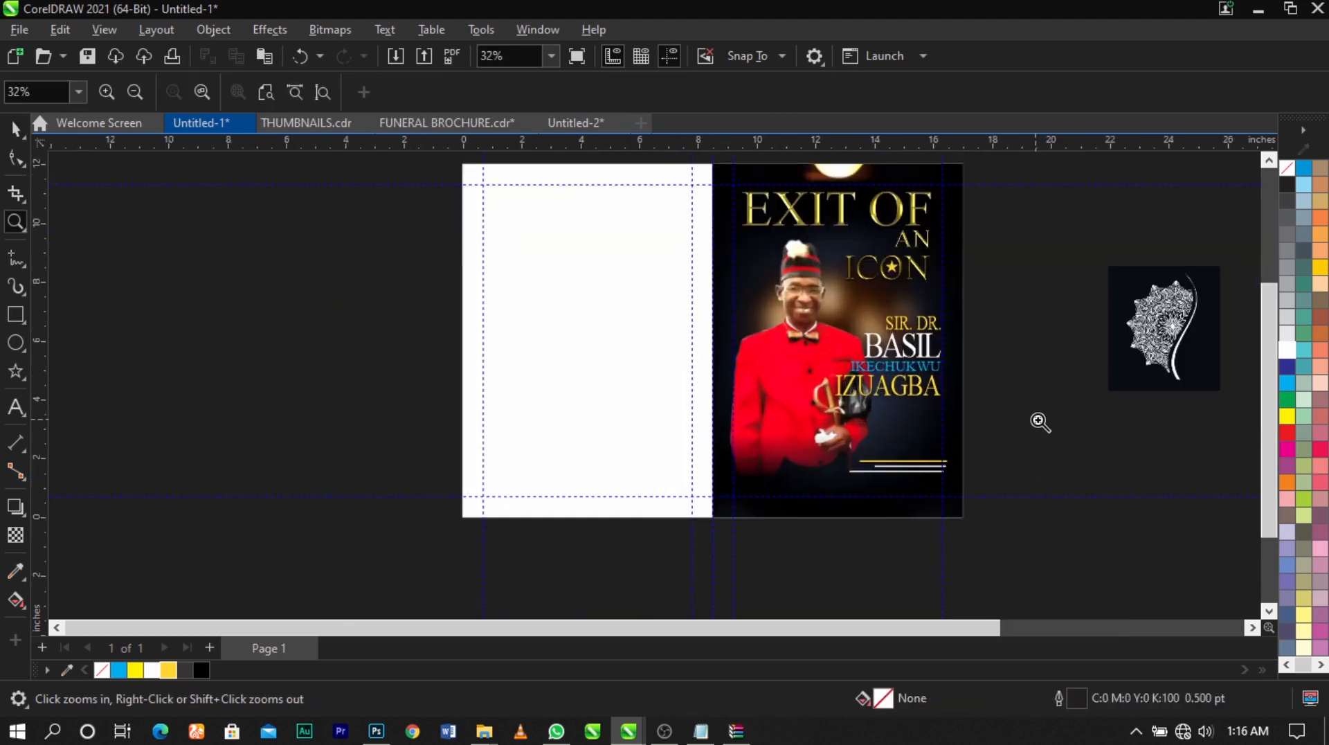
{"action": "key", "text": "space"}
{"action": "key", "text": "F4"}
{"action": "key", "text": "z"}
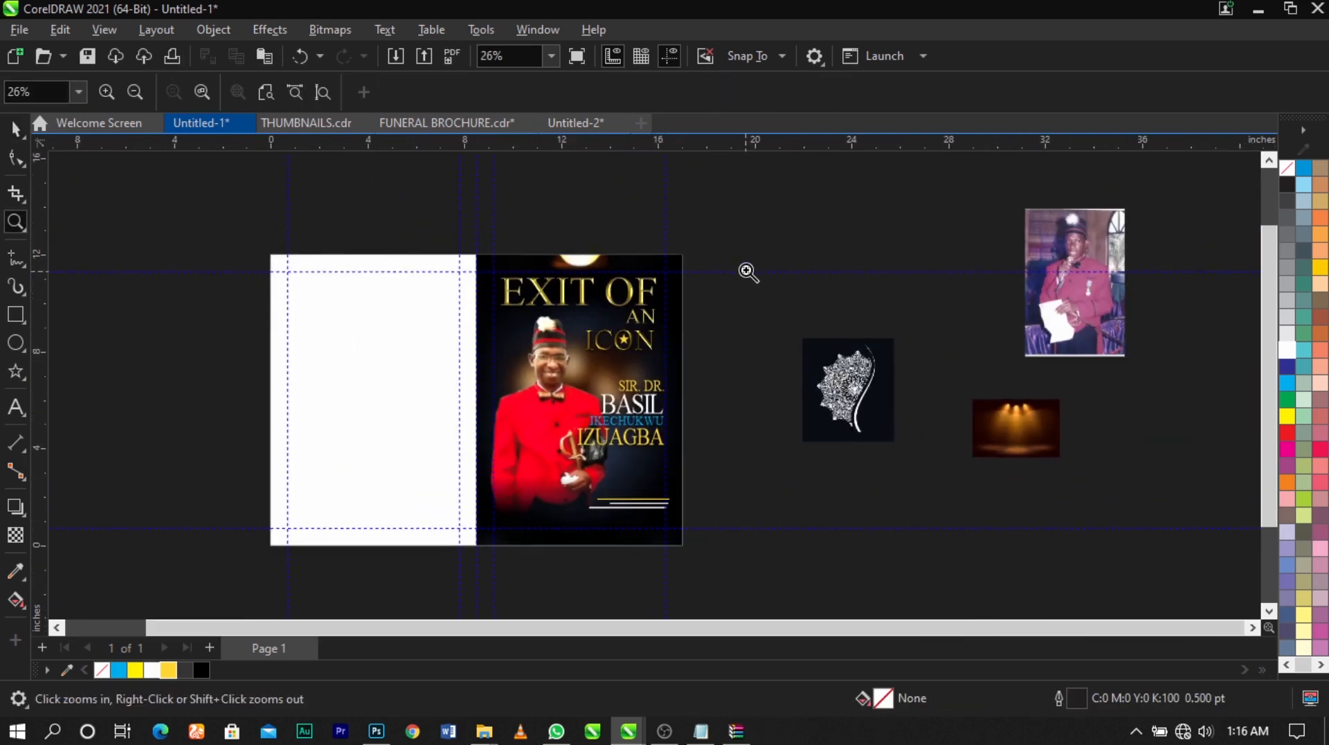
{"action": "left_click_drag", "start_coordinate": [757, 225], "coordinate": [244, 576]}
{"action": "key", "text": "space"}
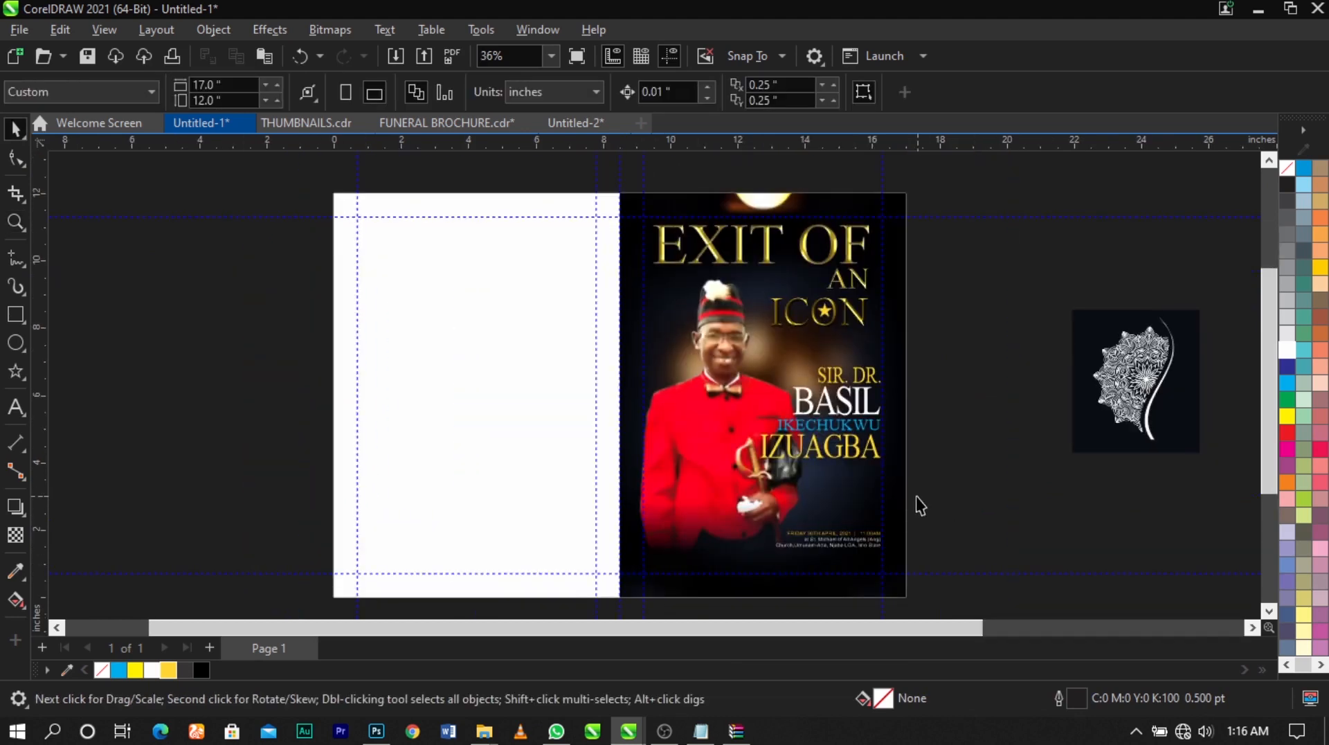
Draw a circle about 1.67 inches in diameter over the lower part of the red jacket, and undo the accidental shift of the portrait
{"action": "key", "text": "z"}
{"action": "left_click_drag", "start_coordinate": [552, 441], "coordinate": [918, 591]}
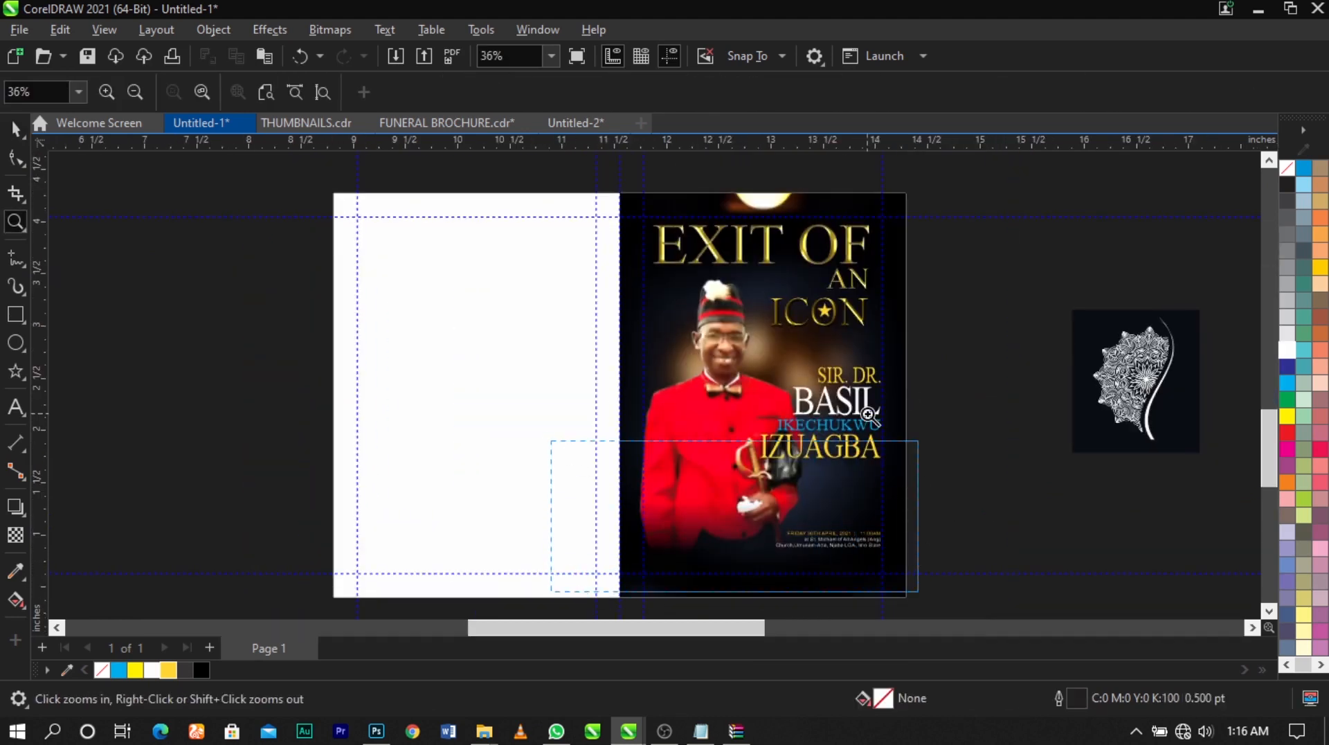
{"action": "key", "text": "space"}
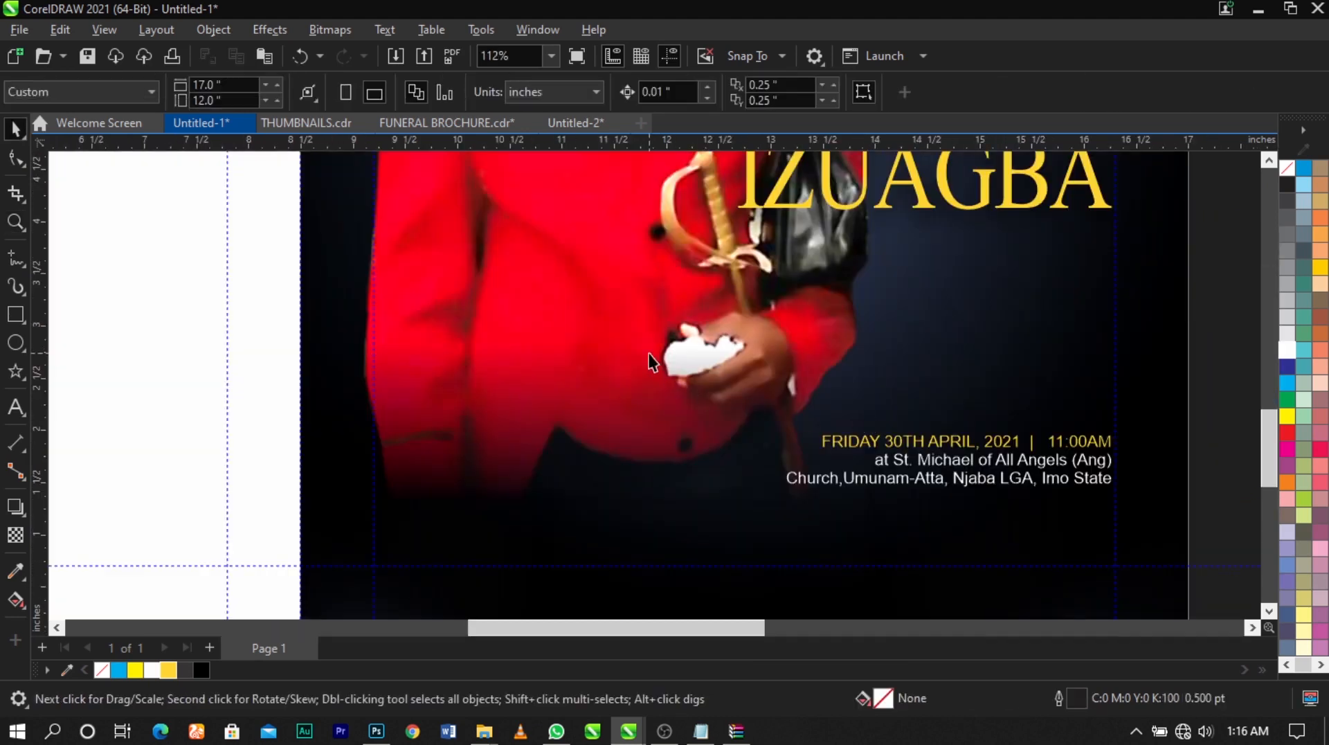
{"action": "left_click", "coordinate": [15, 342]}
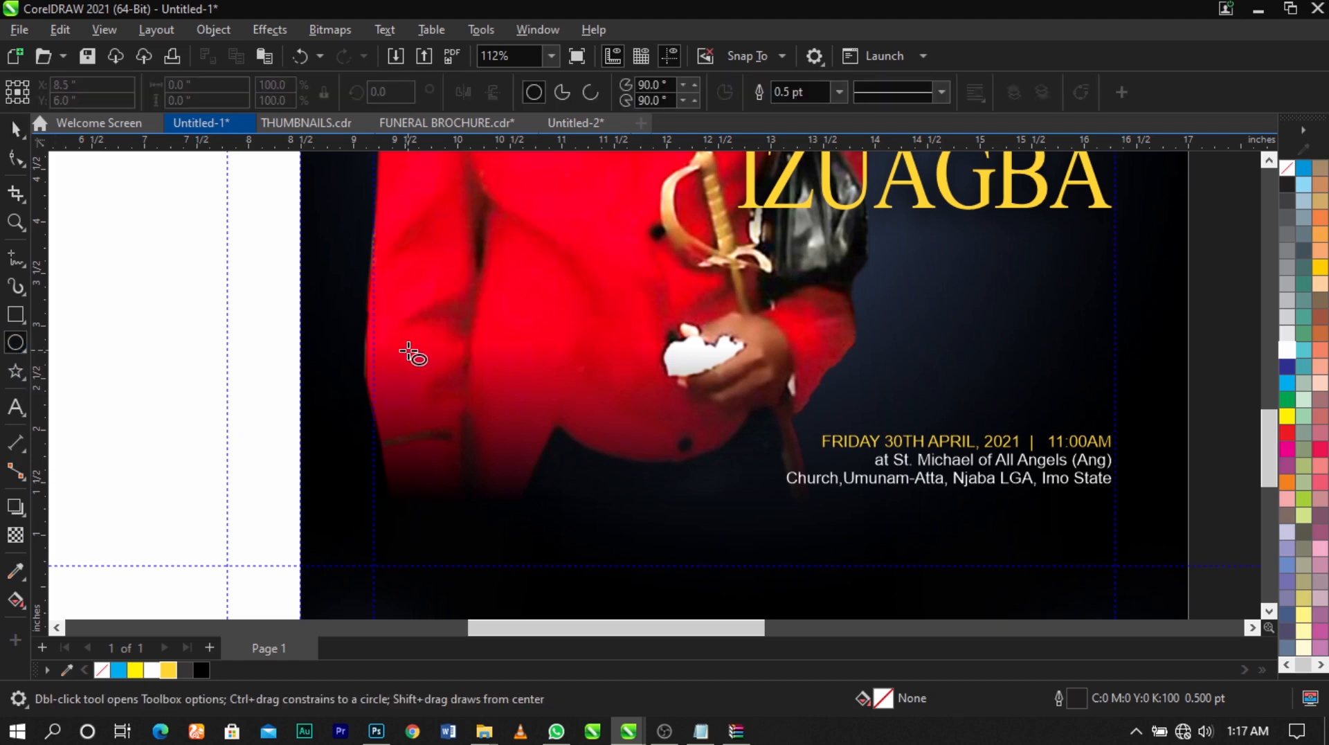
{"action": "left_click_drag", "start_coordinate": [393, 328], "coordinate": [580, 519]}
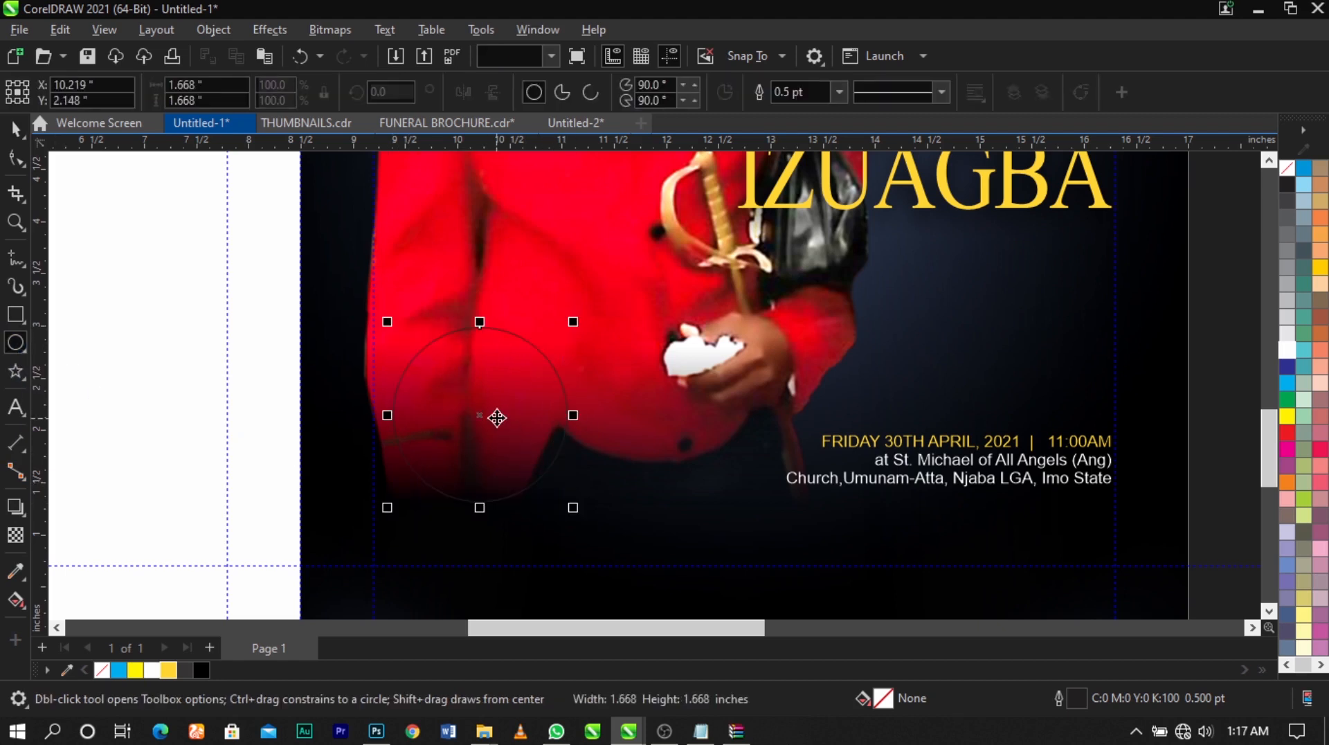
{"action": "key", "text": "space"}
{"action": "left_click_drag", "start_coordinate": [580, 338], "coordinate": [590, 333]}
{"action": "key", "text": "ctrl+z"}
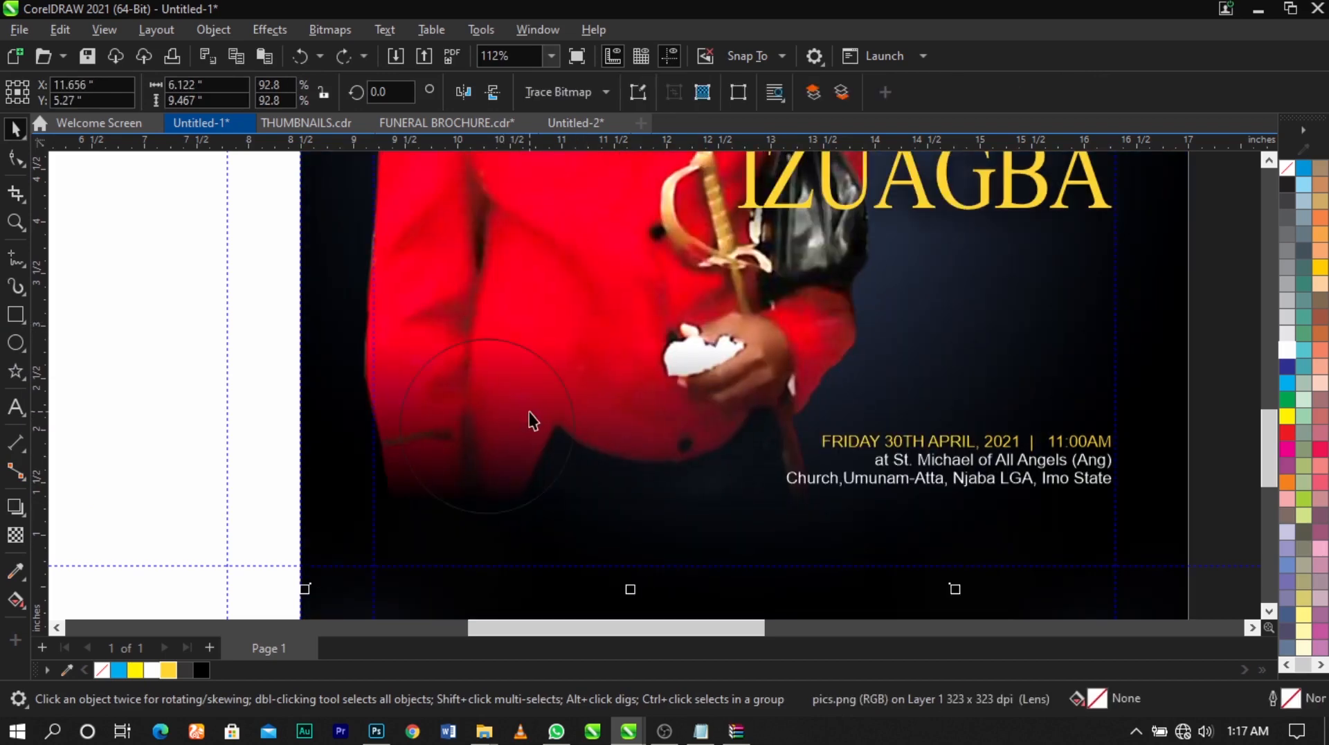
Enlarge the circle to about 1.78 inches in diameter and shift it slightly up over the jacket's lower part
{"action": "right_click", "coordinate": [632, 330]}
{"action": "left_click", "coordinate": [725, 420]}
{"action": "left_click", "coordinate": [1159, 479]}
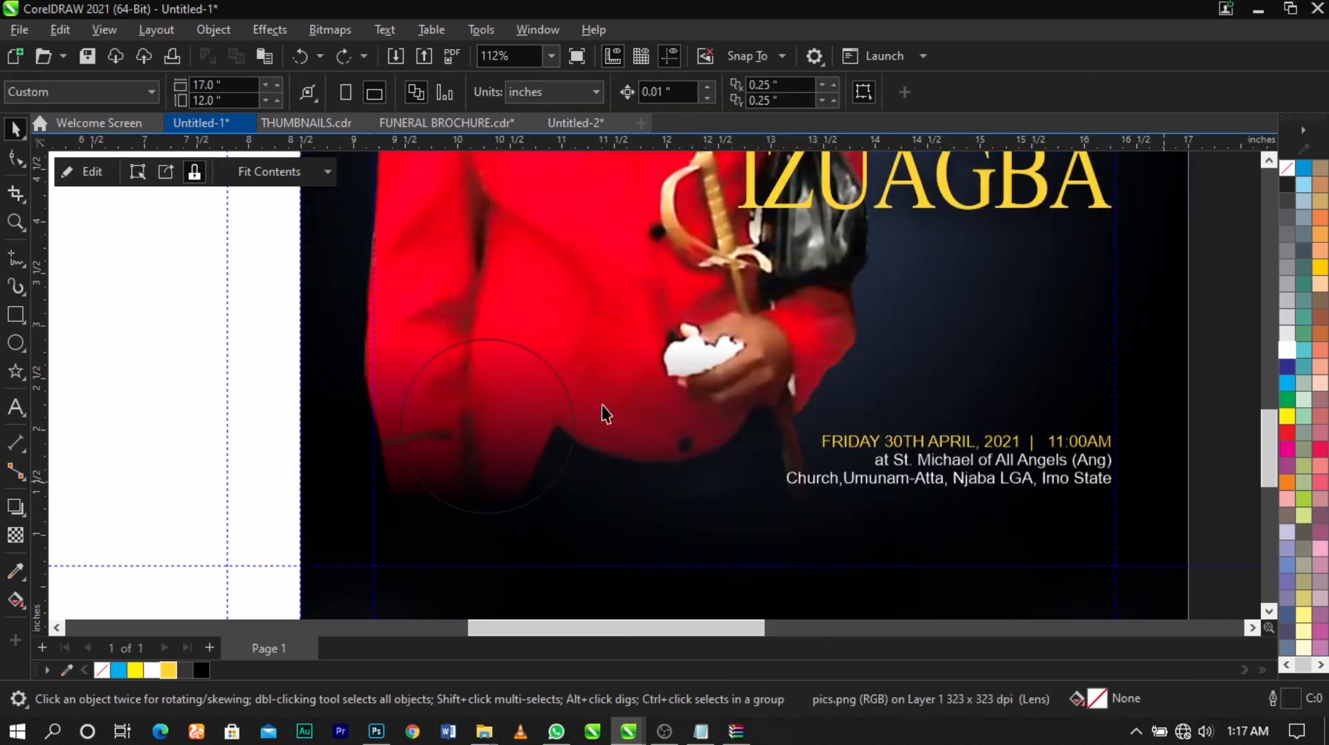
{"action": "left_click", "coordinate": [479, 421]}
{"action": "left_click_drag", "start_coordinate": [588, 335], "coordinate": [604, 326]}
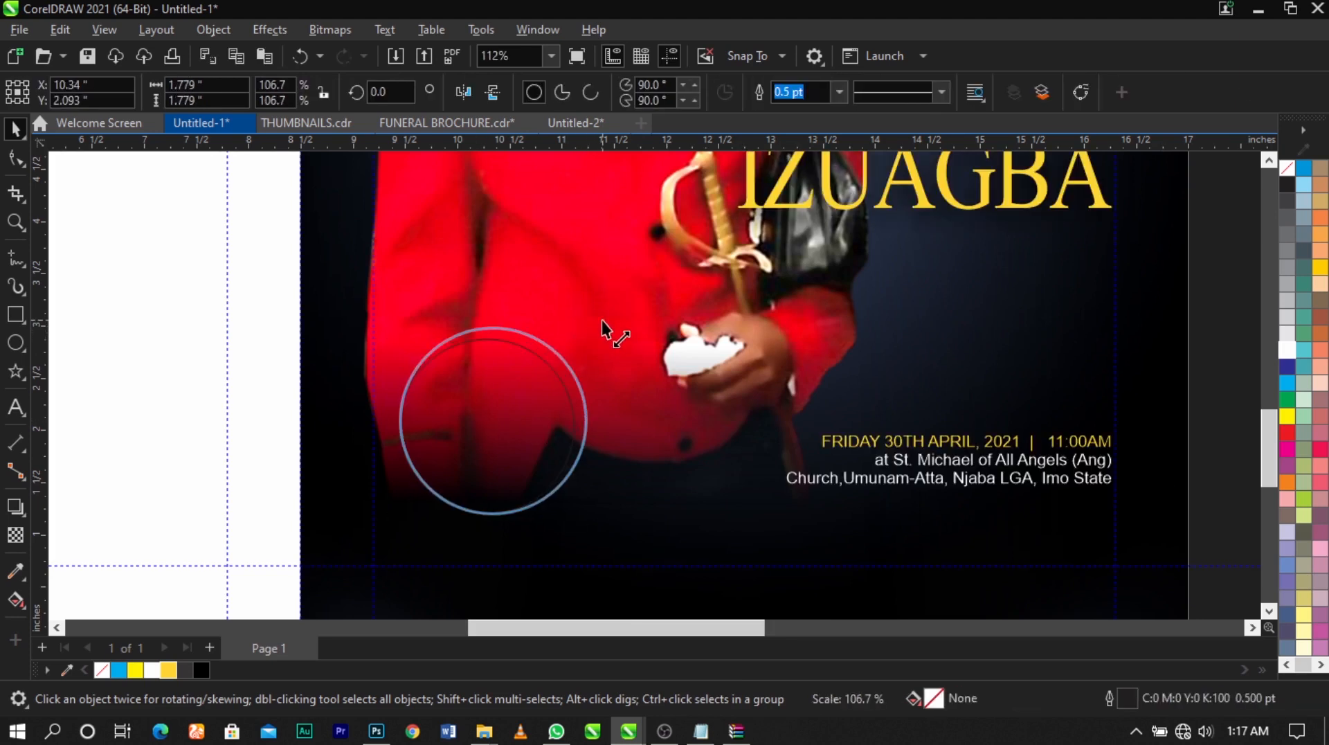
{"action": "left_click_drag", "start_coordinate": [527, 409], "coordinate": [534, 401]}
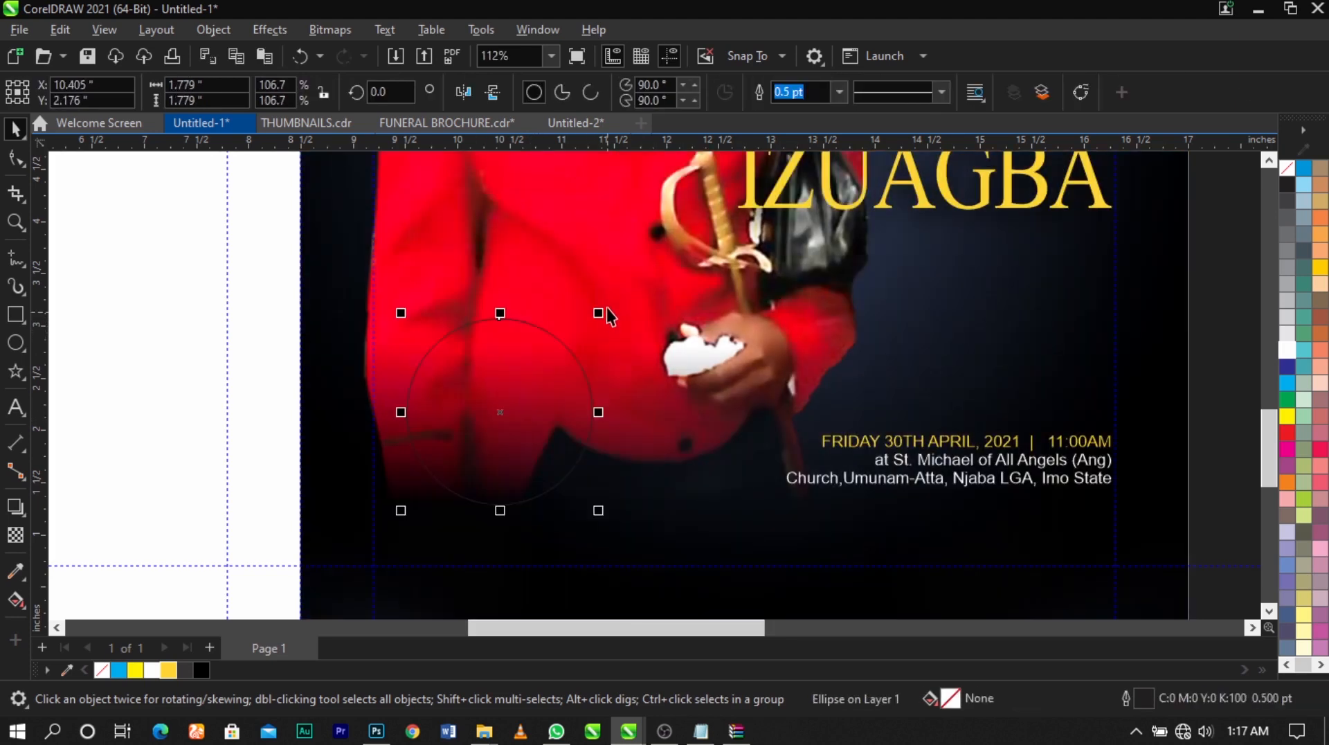
Apply a vertical linear fountain fill running from the circle's top edge to its bottom edge
{"action": "scroll", "coordinate": [602, 304], "scroll_direction": "down", "scroll_amount": 1}
{"action": "key", "text": "z"}
{"action": "left_click_drag", "start_coordinate": [387, 276], "coordinate": [699, 487]}
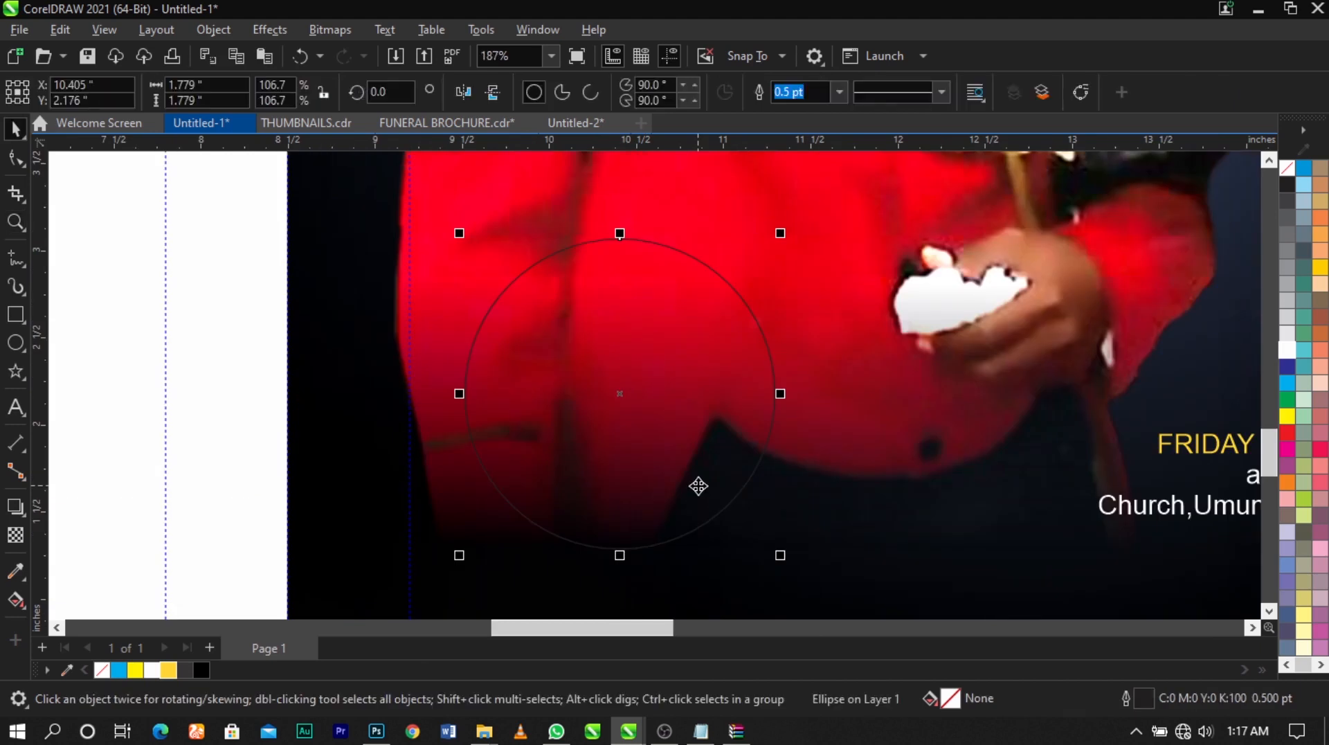
{"action": "left_click", "coordinate": [17, 600]}
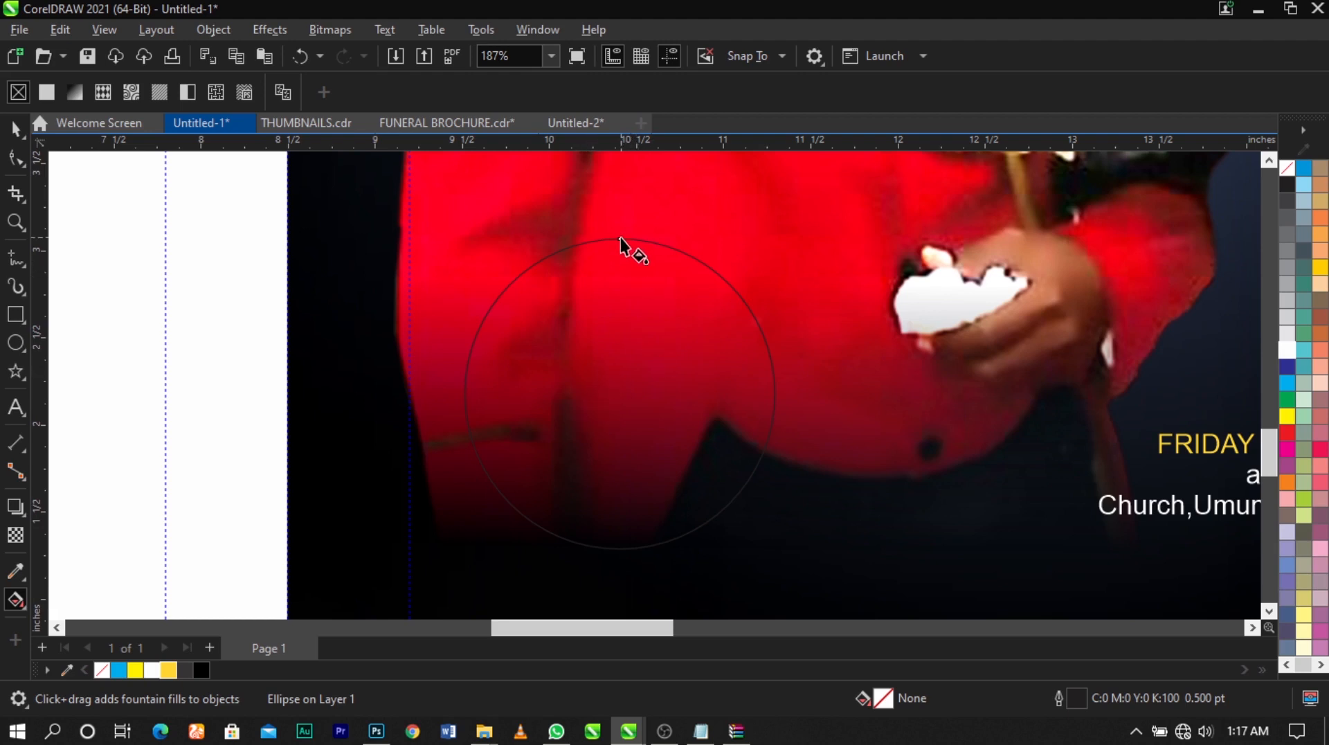
{"action": "left_click_drag", "start_coordinate": [621, 239], "coordinate": [617, 551]}
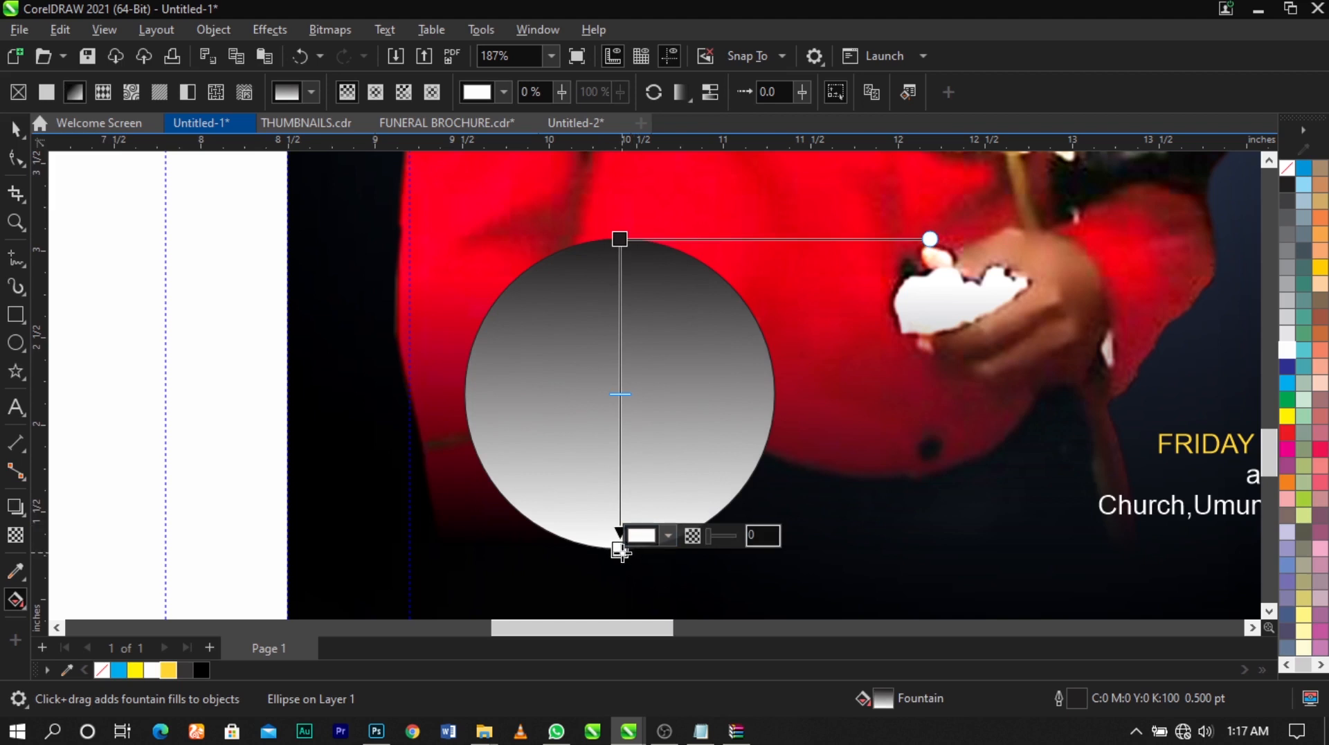
Colour the gradient's bottom node with the golden yellow sampled from the document palette
{"action": "left_click", "coordinate": [667, 536]}
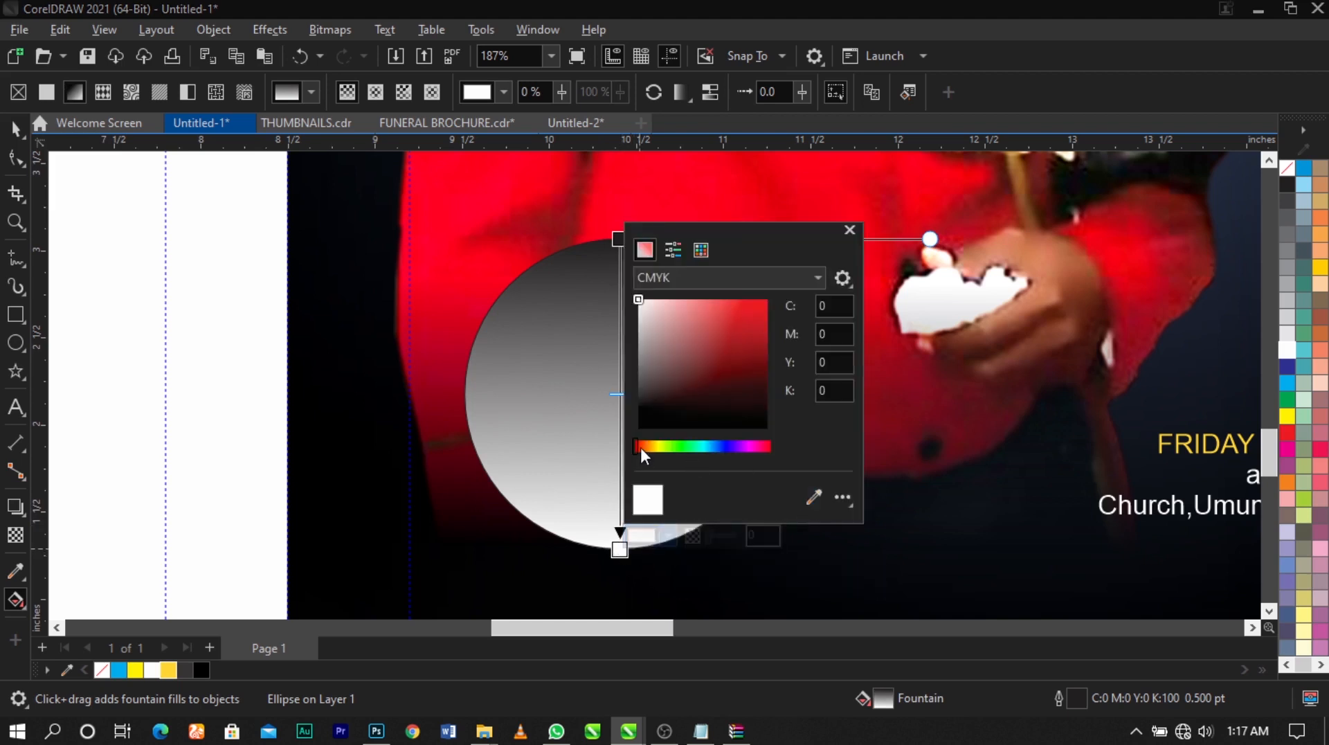
{"action": "left_click_drag", "start_coordinate": [637, 446], "coordinate": [658, 450]}
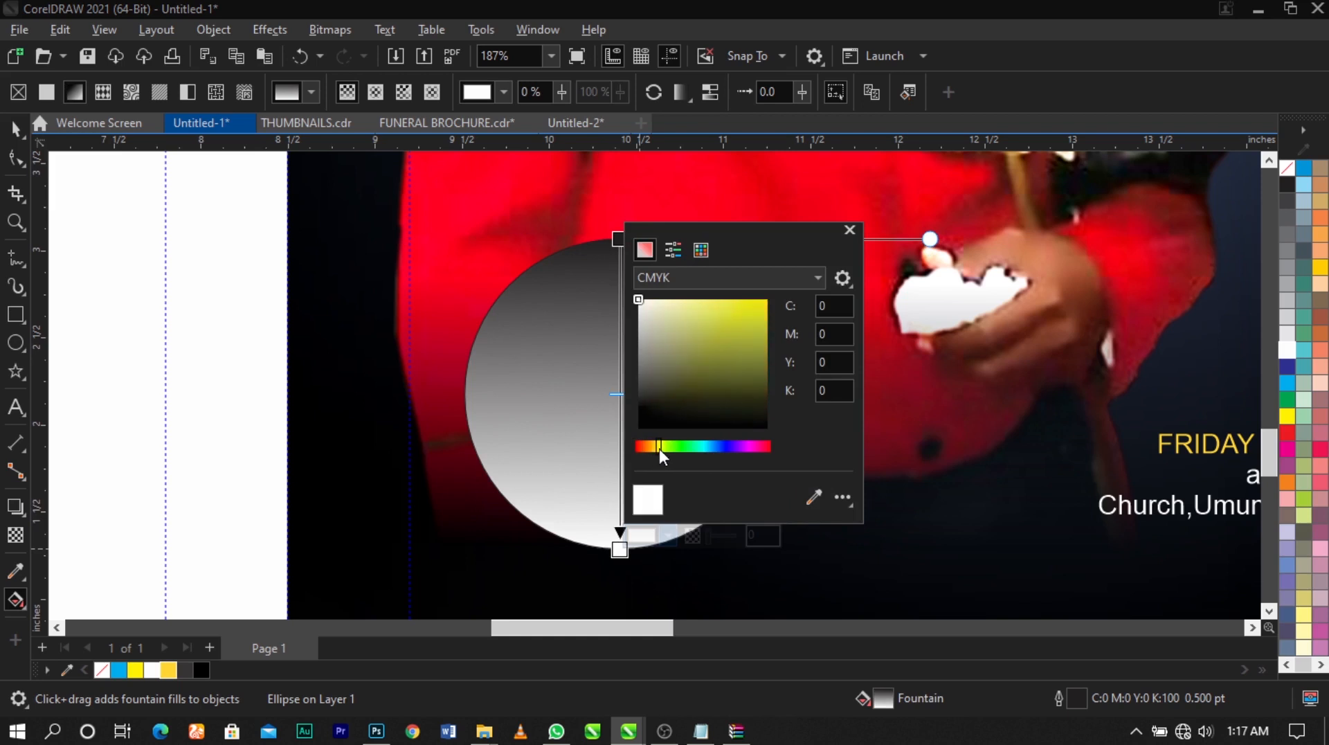
{"action": "left_click", "coordinate": [815, 497]}
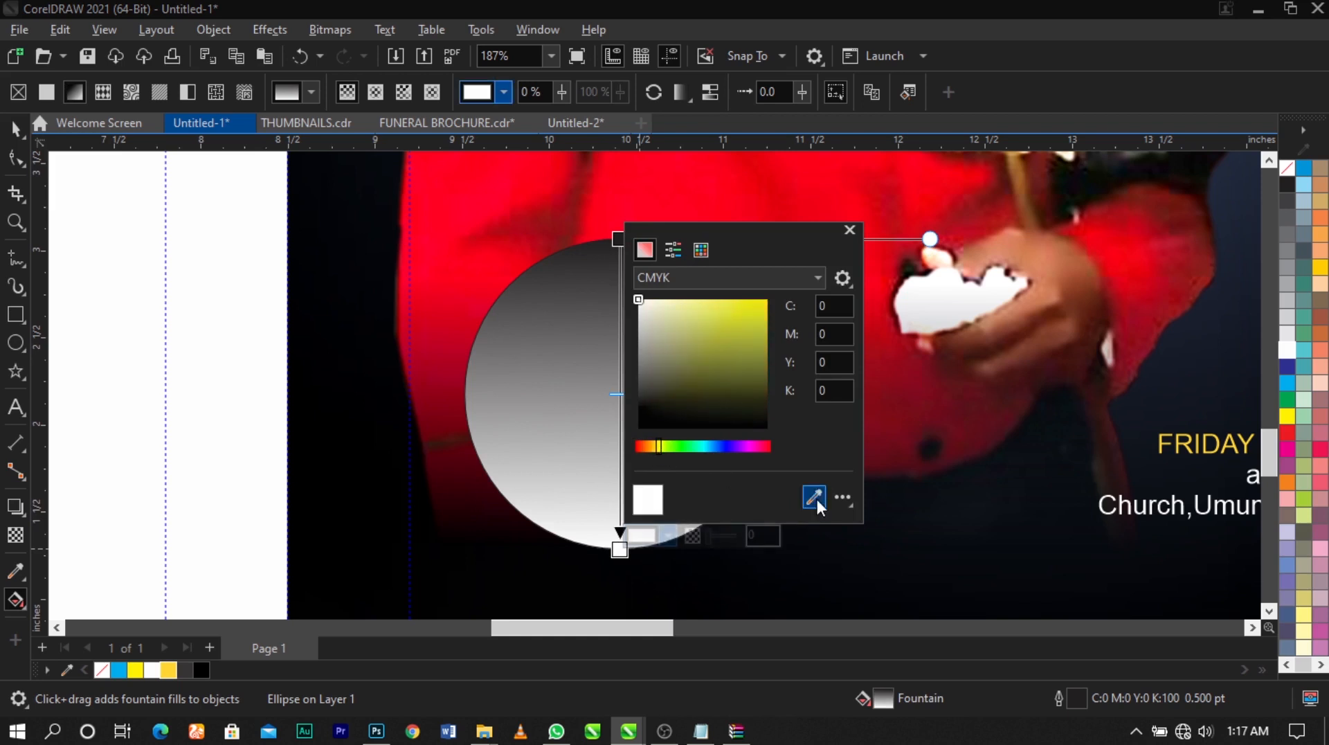
{"action": "left_click", "coordinate": [168, 669]}
{"action": "left_click", "coordinate": [593, 362]}
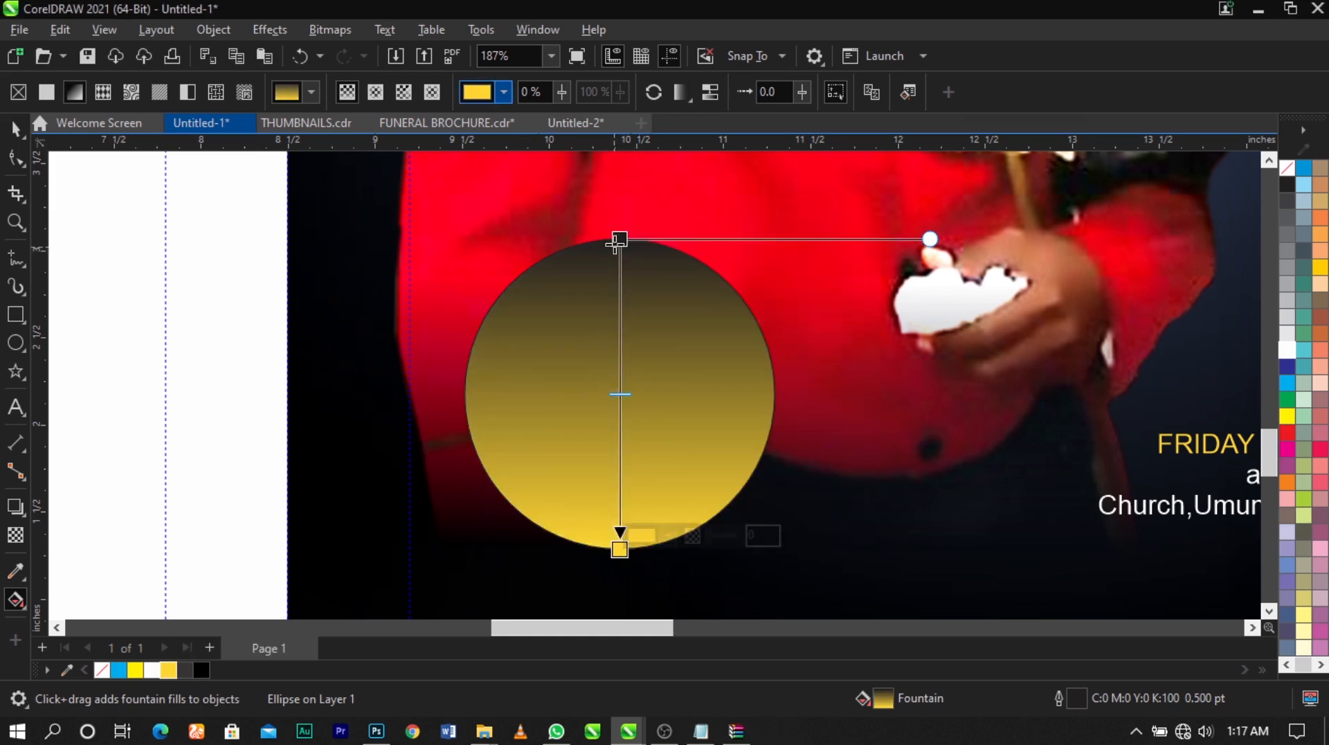
Colour the gradient's top node with the same golden yellow from the document palette
{"action": "left_click", "coordinate": [618, 240]}
{"action": "left_click", "coordinate": [667, 225]}
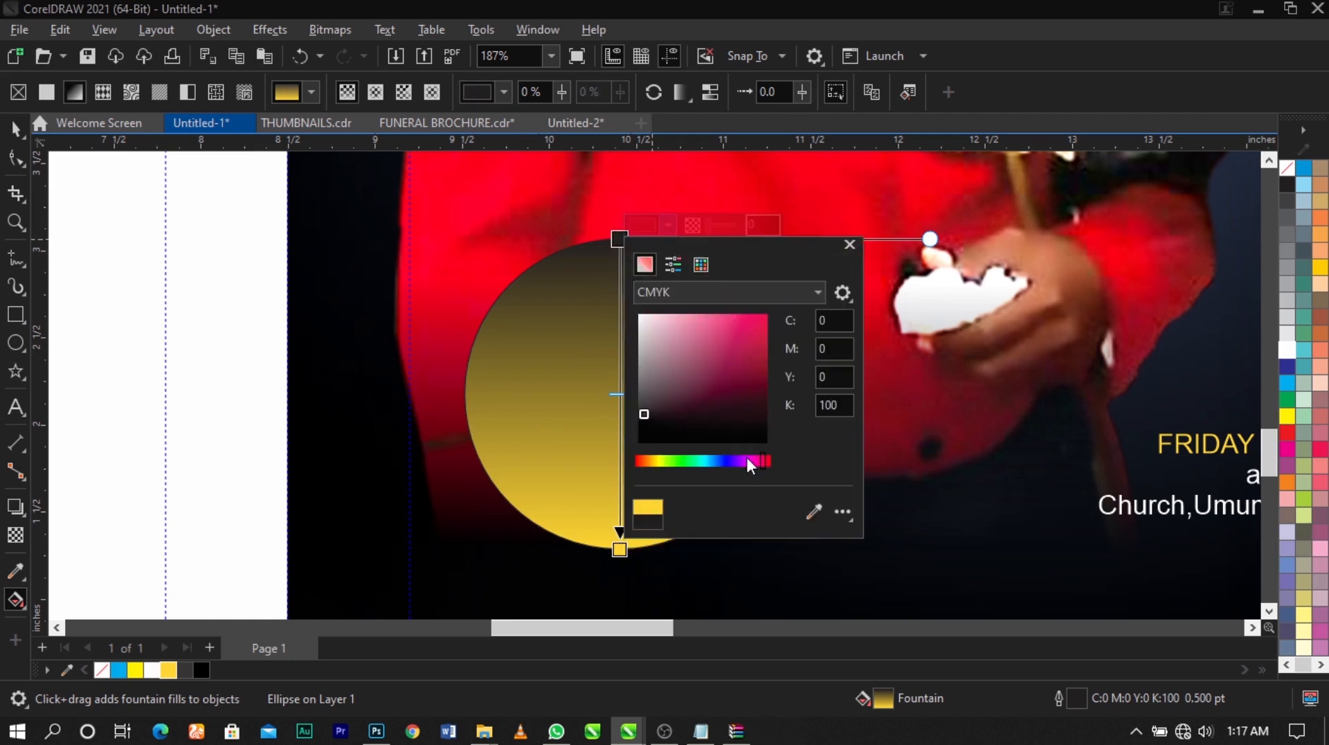
{"action": "left_click", "coordinate": [813, 512]}
{"action": "left_click", "coordinate": [168, 669]}
{"action": "left_click", "coordinate": [503, 457]}
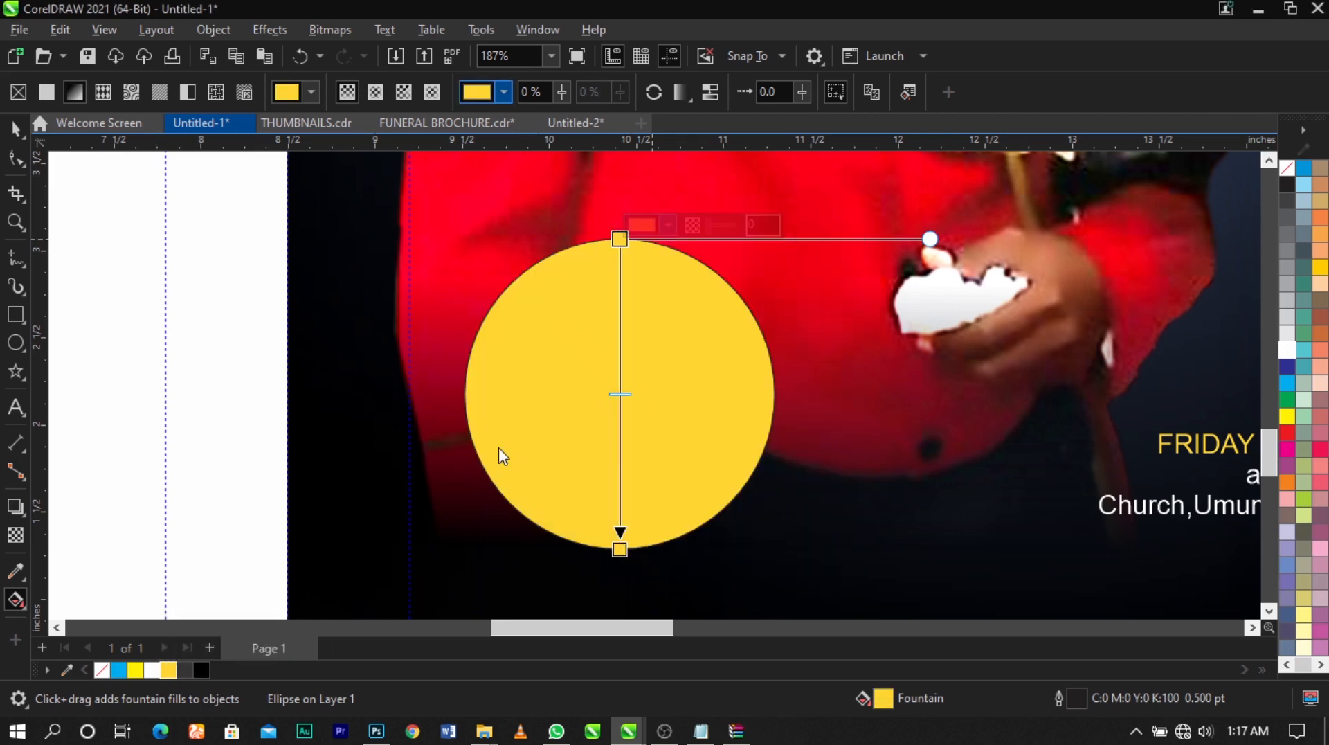
Add a colour node at 38% along the circle's gradient and make it dark grey
{"action": "double_click", "coordinate": [618, 356]}
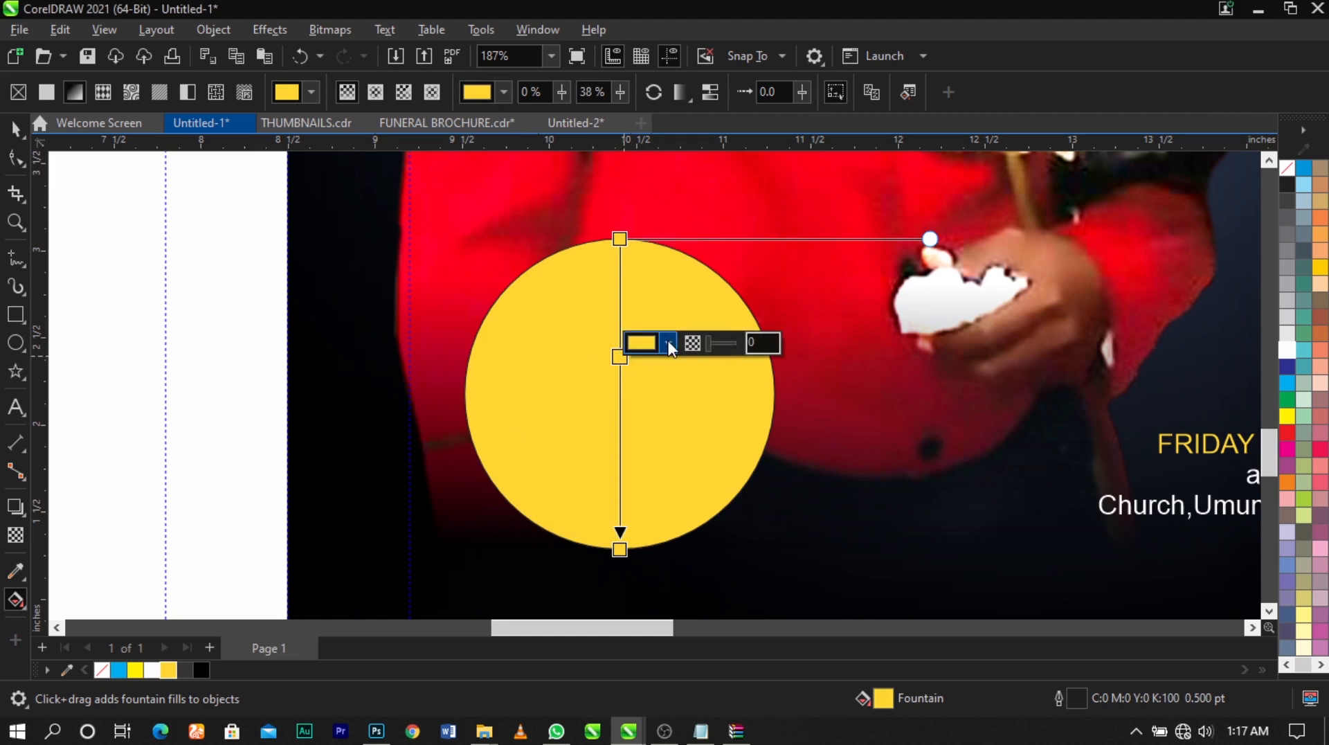
{"action": "left_click", "coordinate": [667, 342]}
{"action": "left_click", "coordinate": [618, 357]}
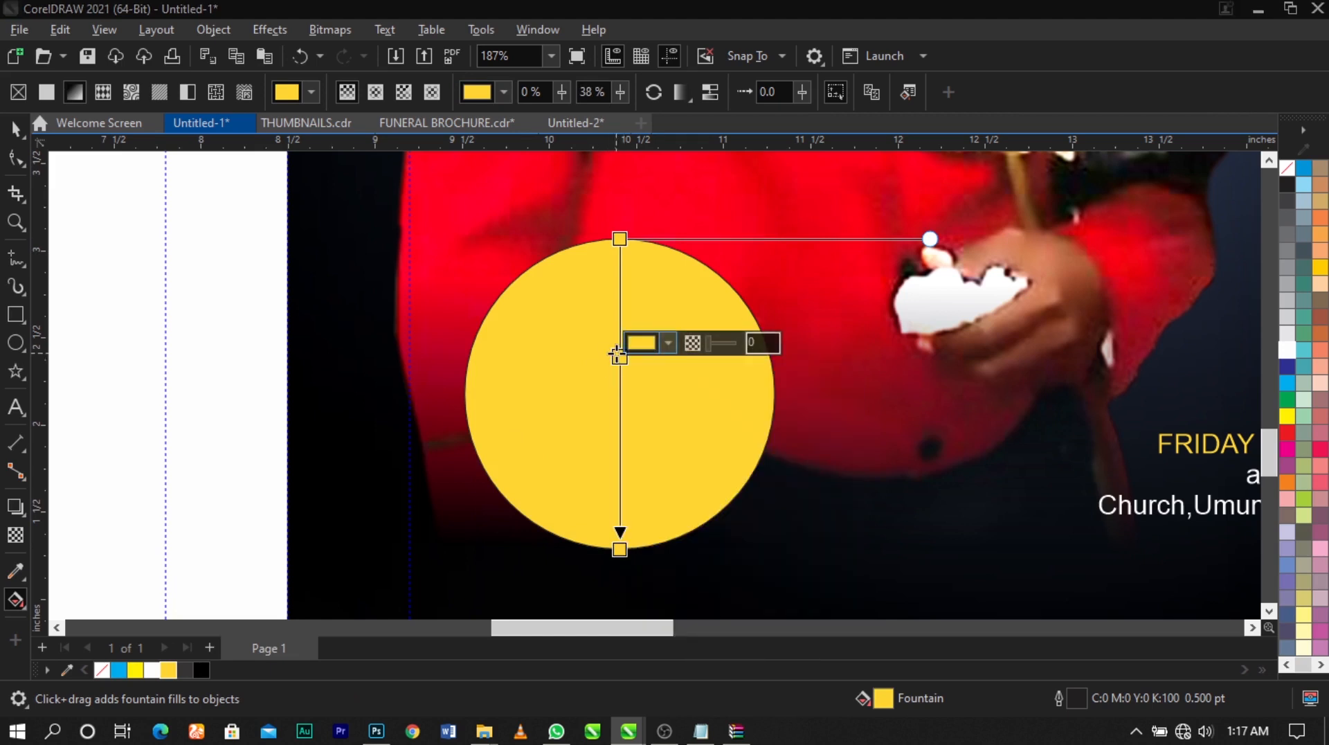
{"action": "left_click", "coordinate": [668, 344]}
{"action": "mouse_move", "coordinate": [734, 505]}
{"action": "left_mouse_down"}
{"action": "mouse_move", "coordinate": [656, 552]}
{"action": "mouse_move", "coordinate": [635, 542]}
{"action": "left_mouse_up"}
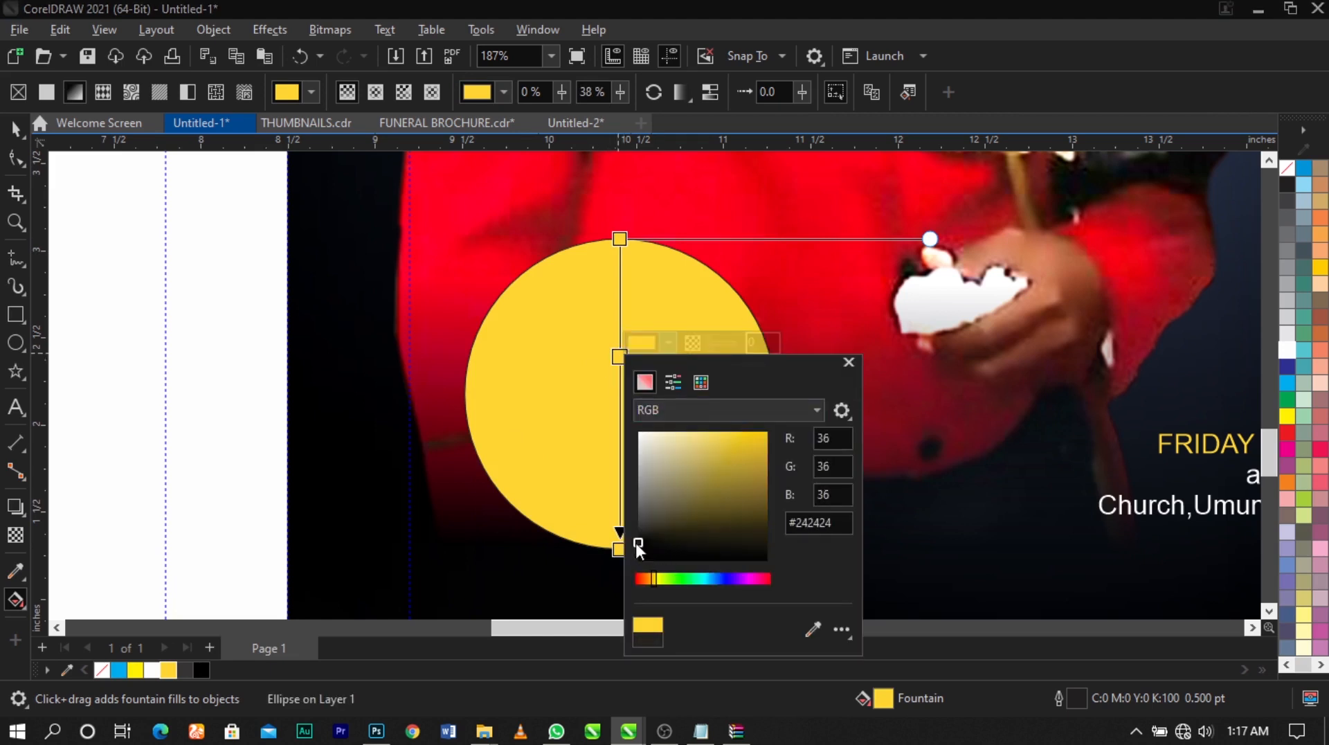
{"action": "left_click_drag", "start_coordinate": [742, 511], "coordinate": [630, 529]}
{"action": "left_click", "coordinate": [592, 463]}
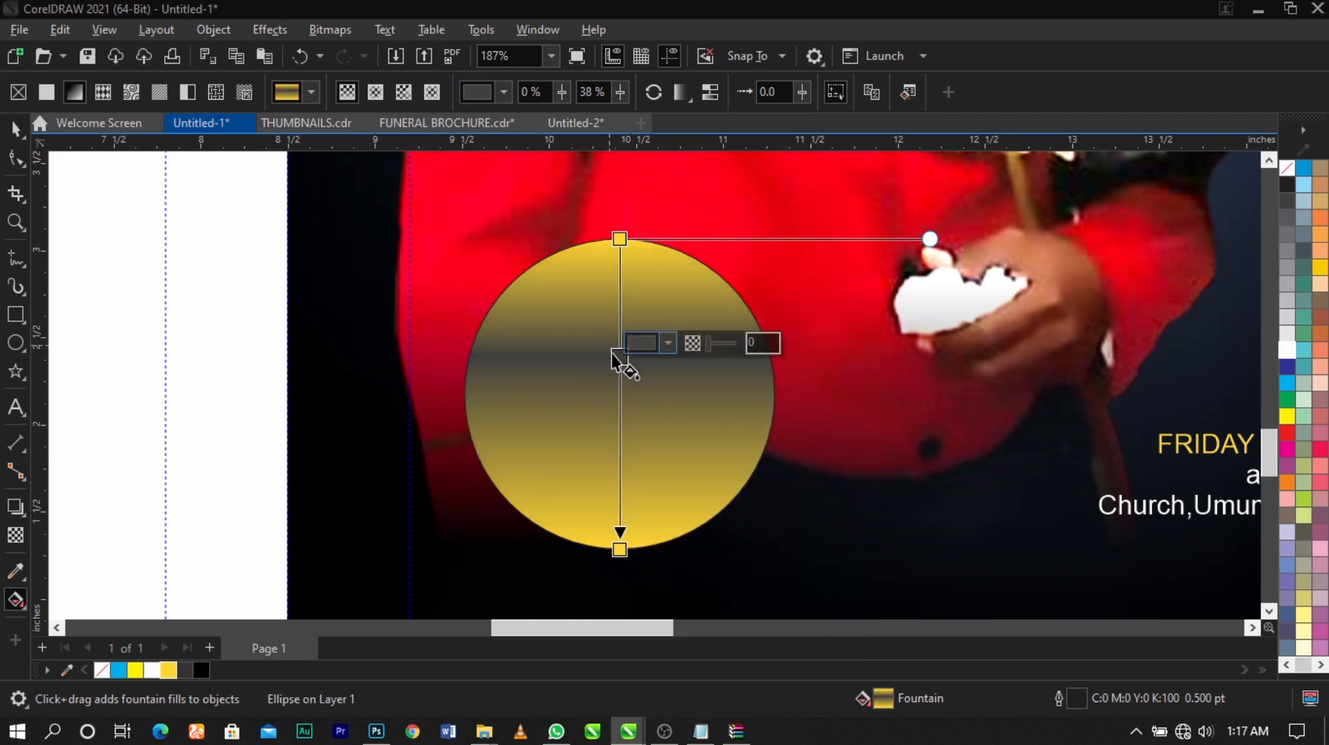
Darken the gradient's middle node to near-black and move it to the 34% position
{"action": "left_click", "coordinate": [668, 342]}
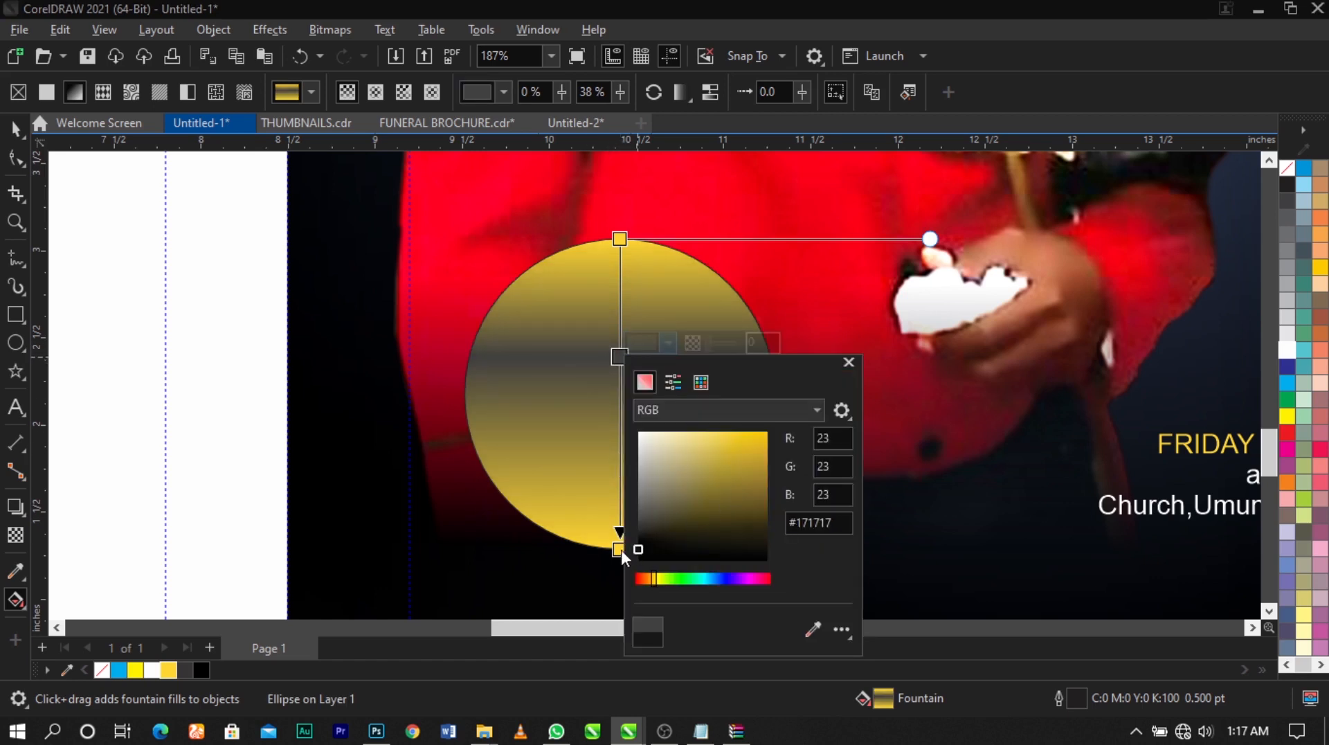
{"action": "left_click_drag", "start_coordinate": [621, 549], "coordinate": [633, 543]}
{"action": "left_click", "coordinate": [576, 437]}
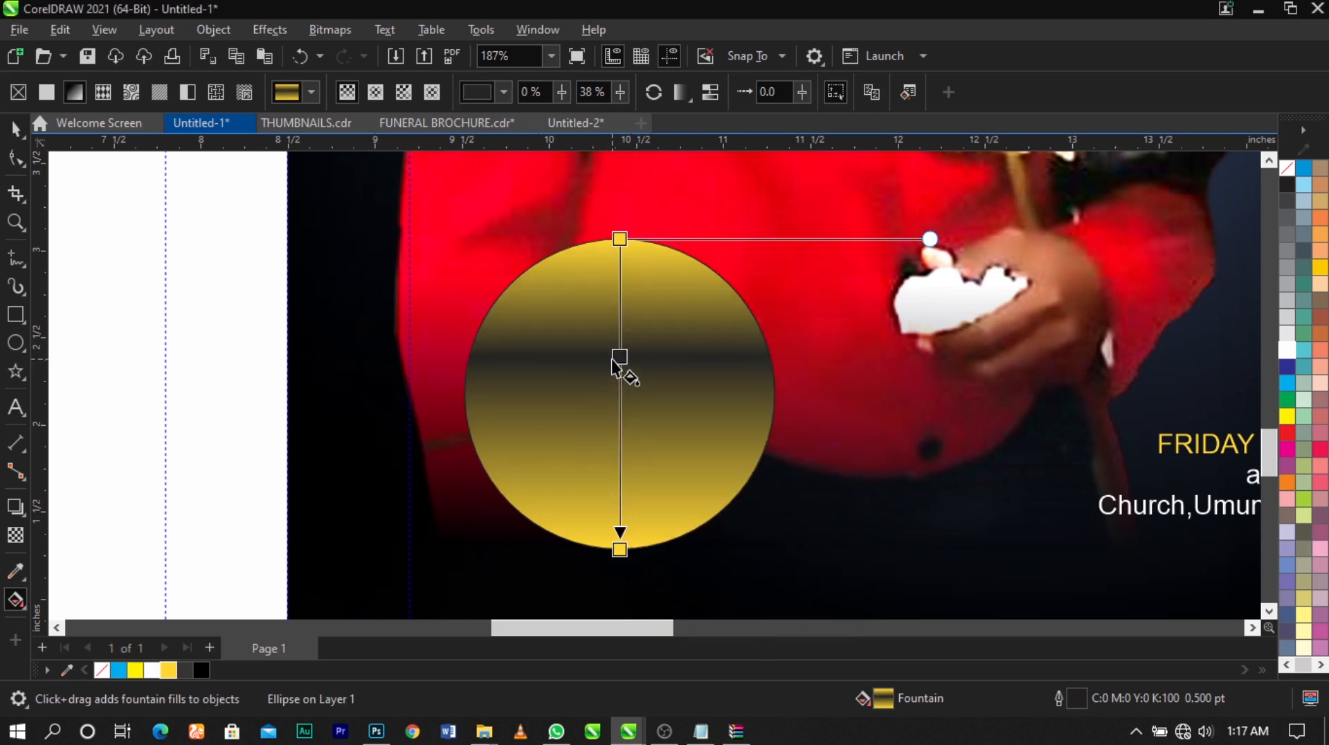
{"action": "left_click_drag", "start_coordinate": [612, 359], "coordinate": [612, 346]}
Add a near-black node in the lower part of the circle's gradient and a golden yellow node at 50%
{"action": "double_click", "coordinate": [620, 474]}
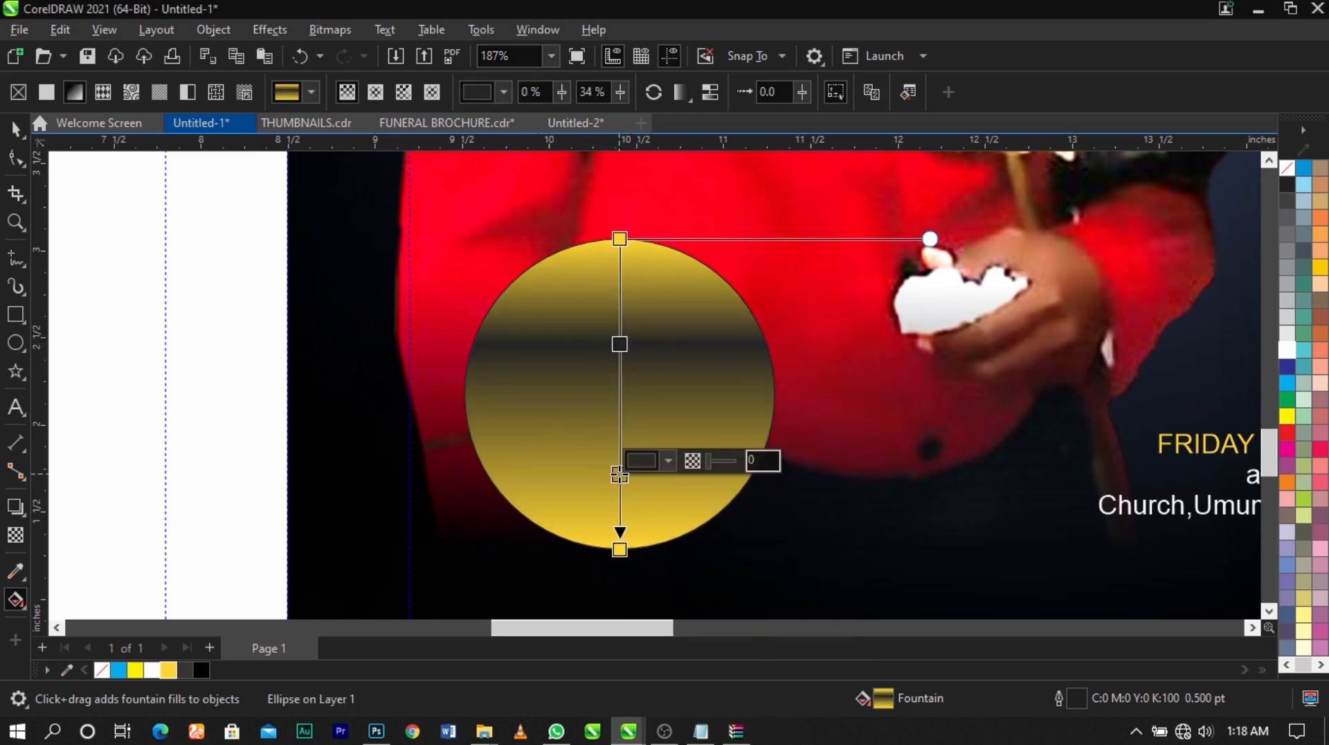
{"action": "left_click", "coordinate": [669, 460]}
{"action": "mouse_move", "coordinate": [675, 331]}
{"action": "left_mouse_down"}
{"action": "mouse_move", "coordinate": [617, 338]}
{"action": "mouse_move", "coordinate": [562, 384]}
{"action": "left_mouse_up"}
{"action": "left_click", "coordinate": [562, 384]}
{"action": "double_click", "coordinate": [619, 394]}
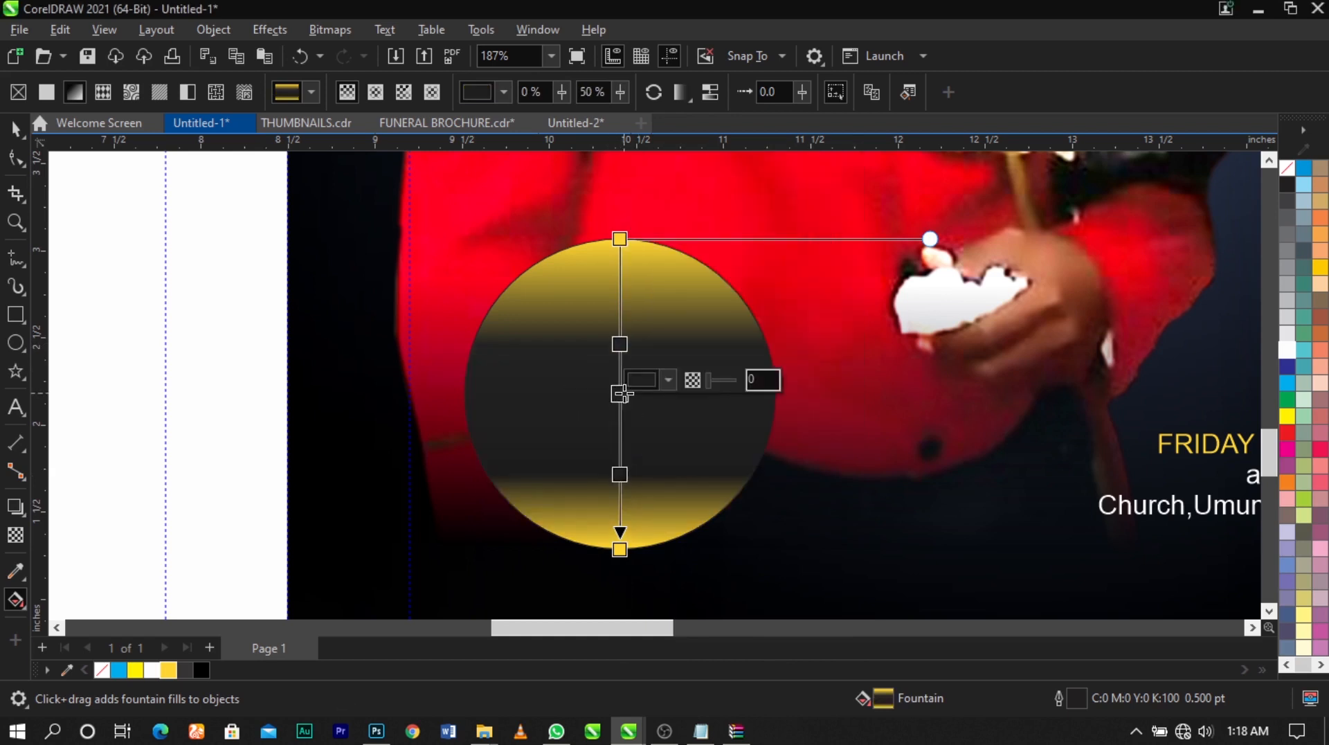
{"action": "left_click", "coordinate": [167, 671]}
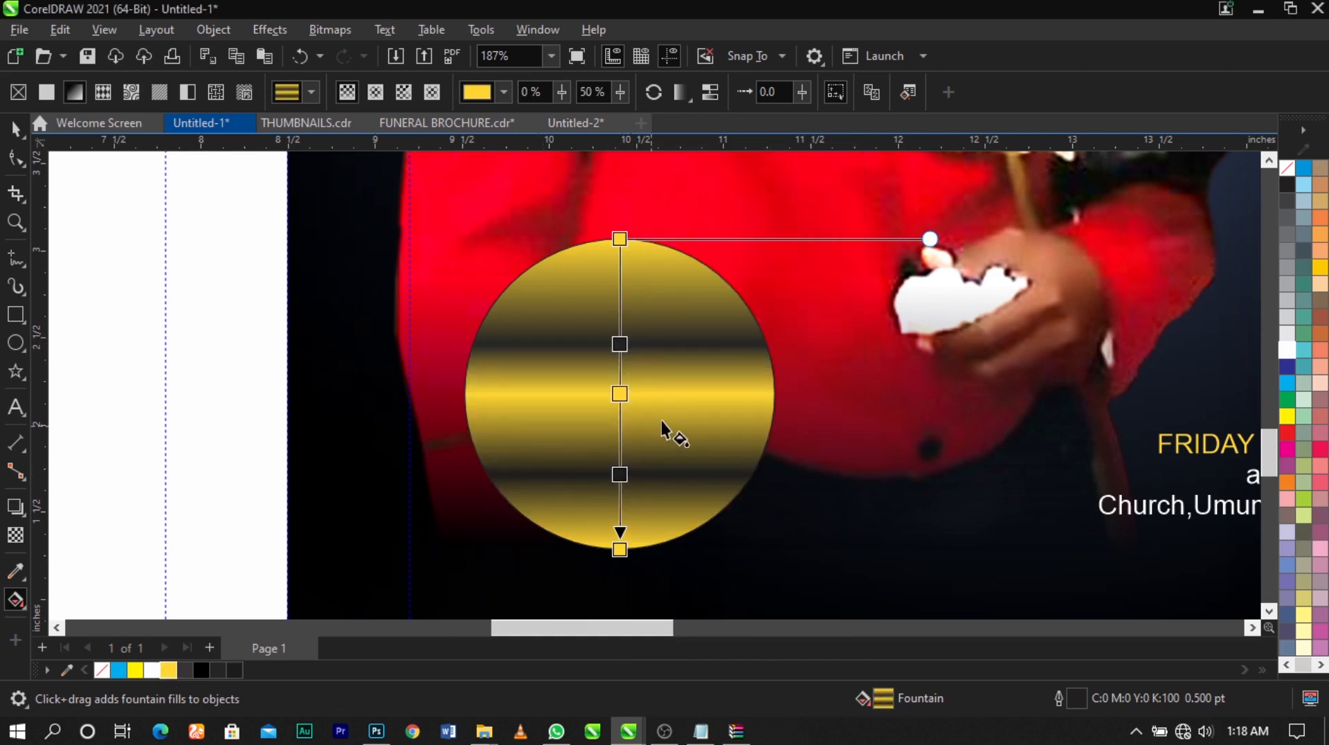
Remove the outline from the golden gradient circle
{"action": "key", "text": "space"}
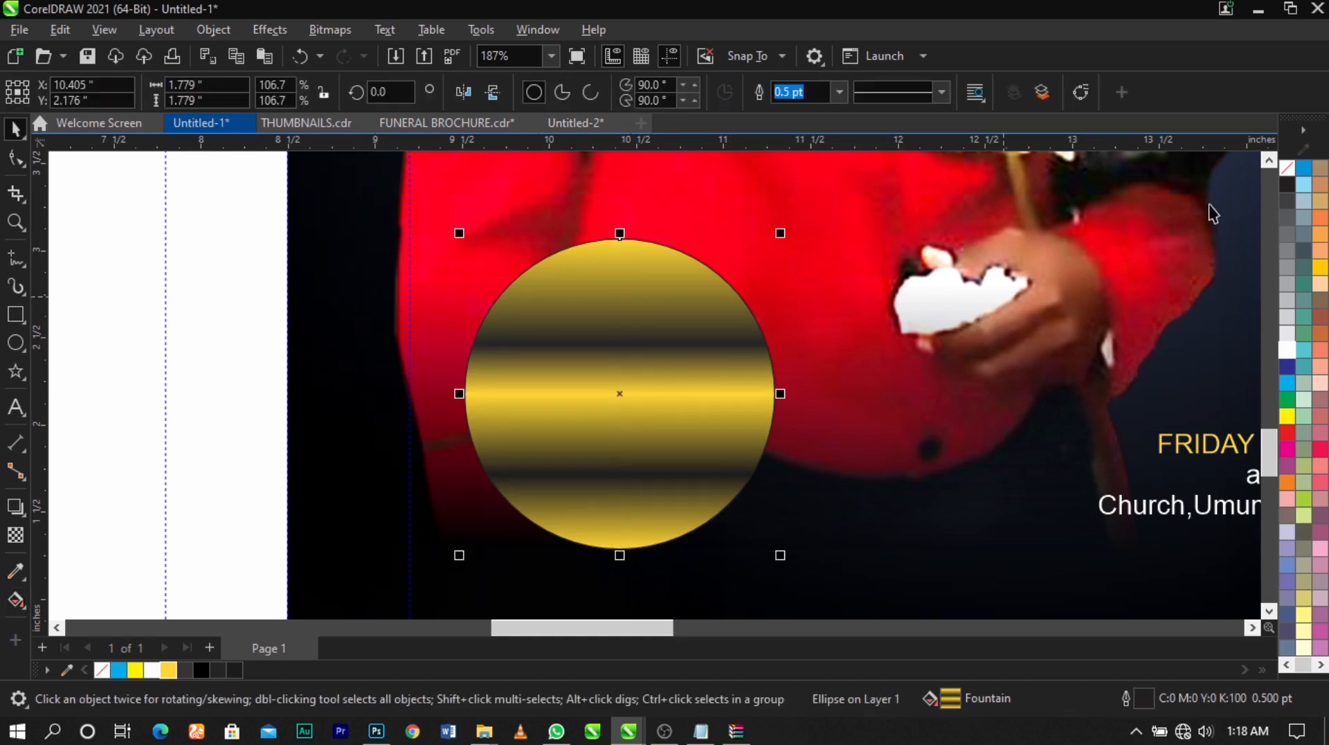
{"action": "right_click", "coordinate": [1283, 169]}
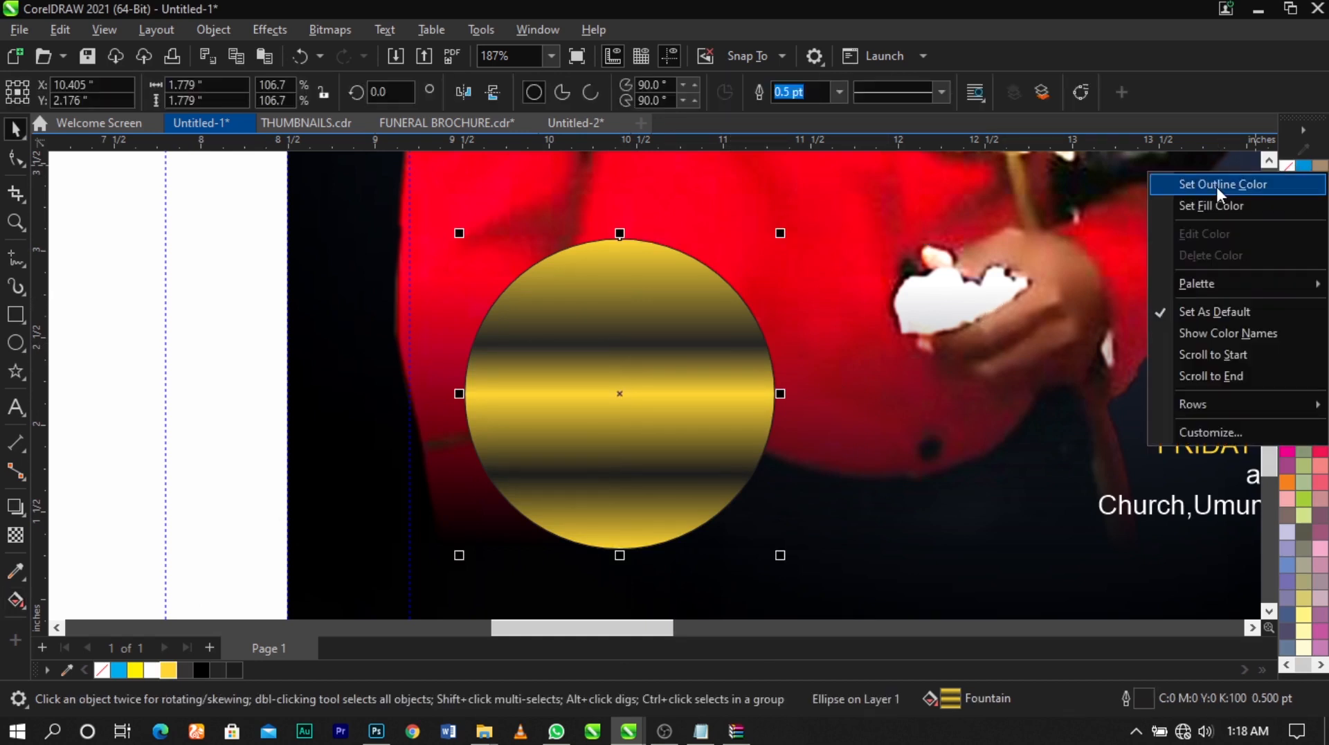
{"action": "left_click", "coordinate": [1216, 185]}
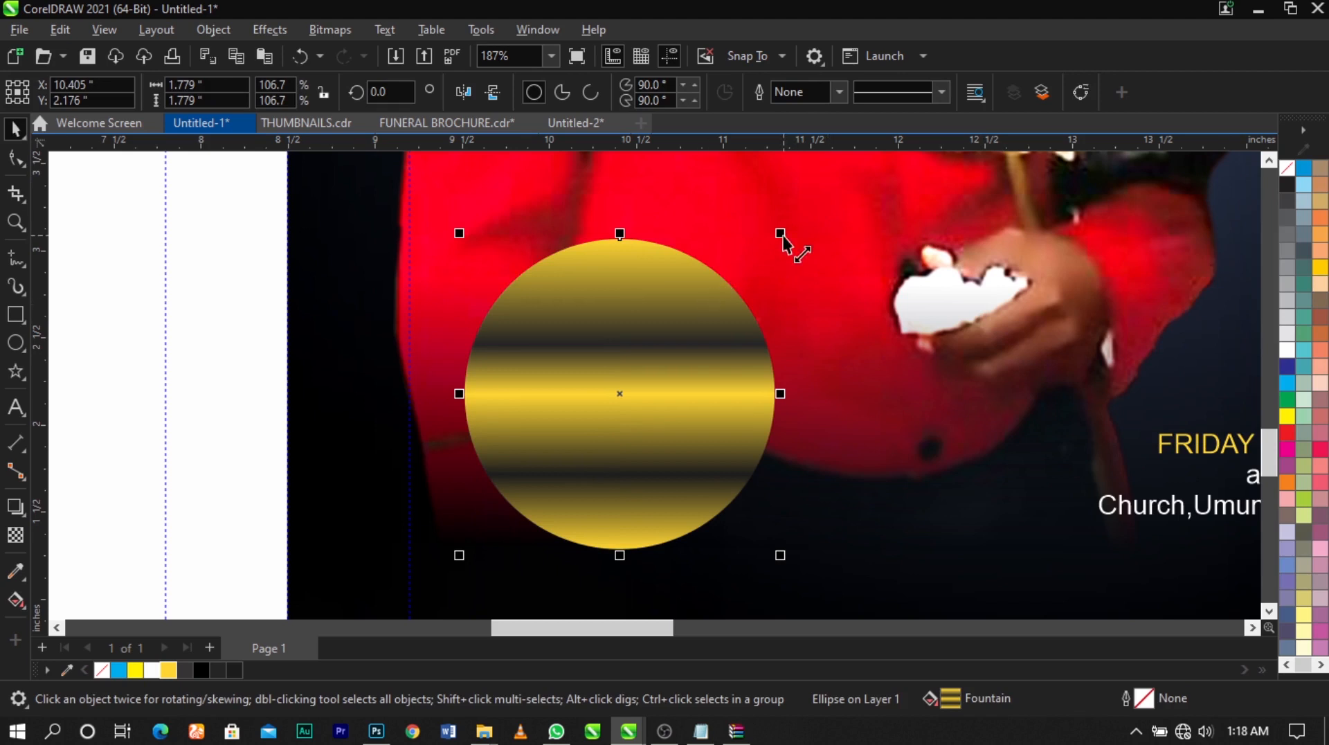
Make a smaller concentric copy of the golden circle, about 1.61 inches wide, and fill it with the palette's Blue
{"action": "mouse_move", "coordinate": [784, 236]}
{"action": "left_mouse_down"}
{"action": "mouse_move", "coordinate": [789, 264]}
{"action": "mouse_move", "coordinate": [799, 253]}
{"action": "left_mouse_up"}
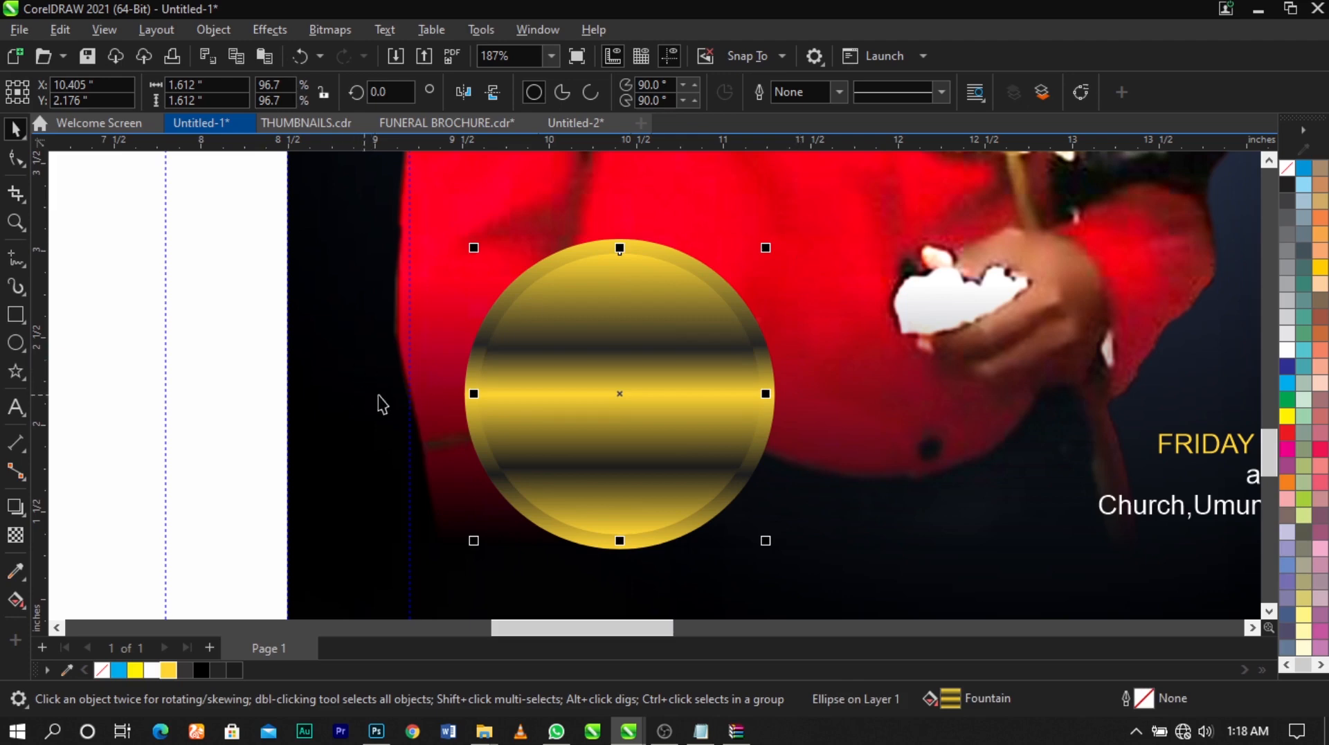
{"action": "scroll", "coordinate": [534, 388], "scroll_direction": "down", "scroll_amount": 3}
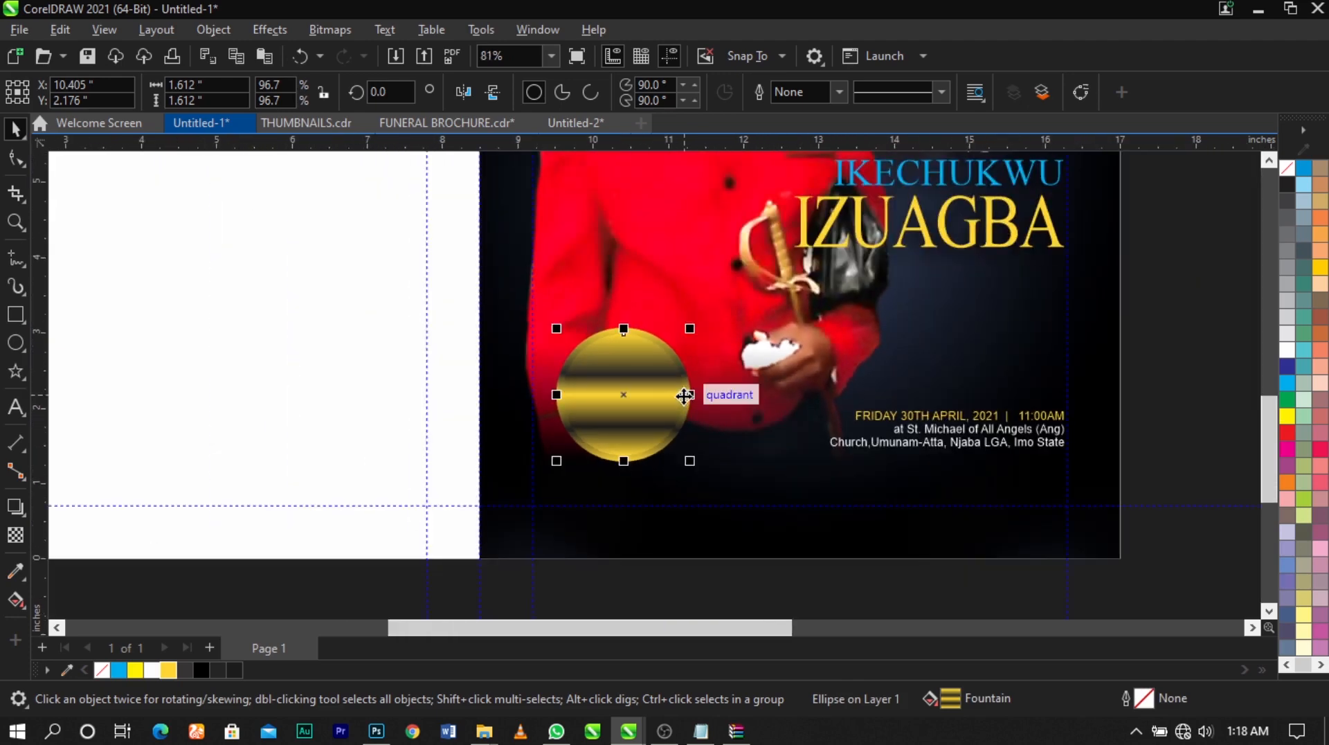
{"action": "left_click", "coordinate": [1287, 367]}
{"action": "scroll", "coordinate": [627, 380], "scroll_direction": "up", "scroll_amount": 1}
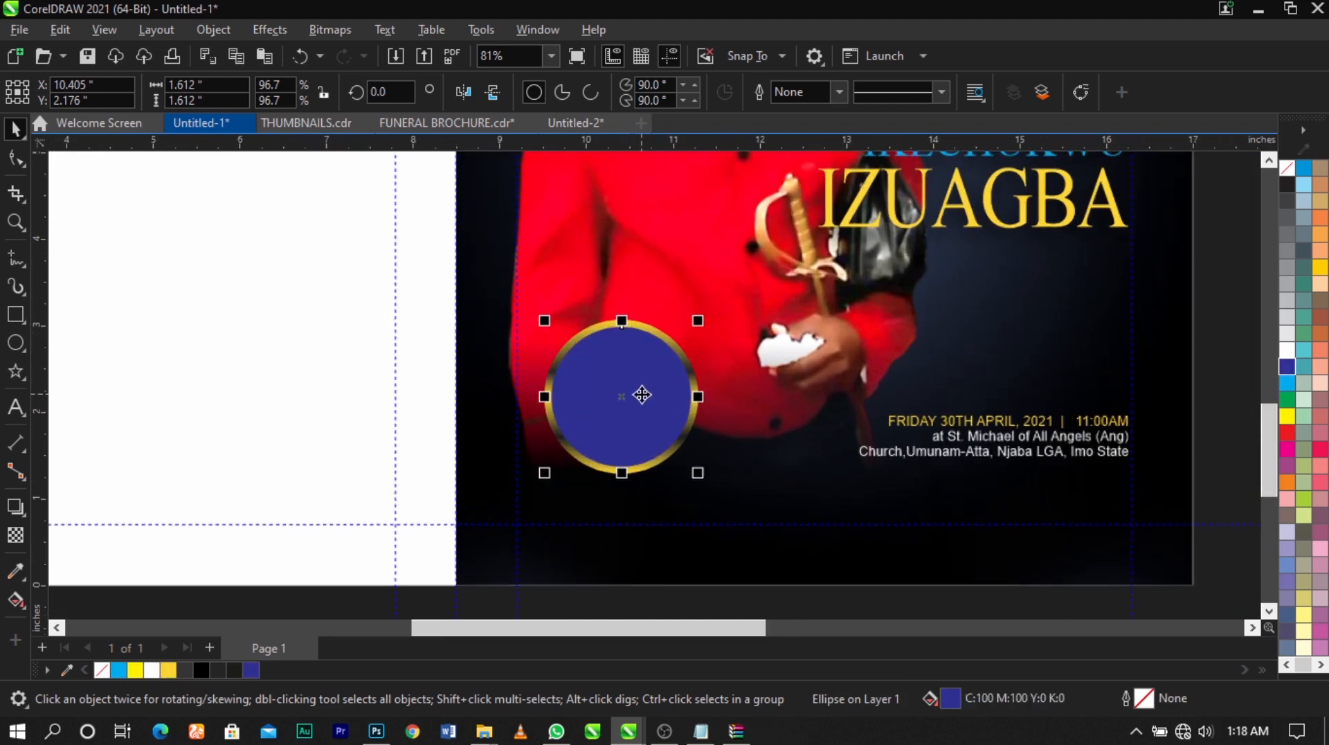
Darken the inner circle's uniform fill to a deep navy, C88 M80 Y49 K75
{"action": "double_click", "coordinate": [949, 701]}
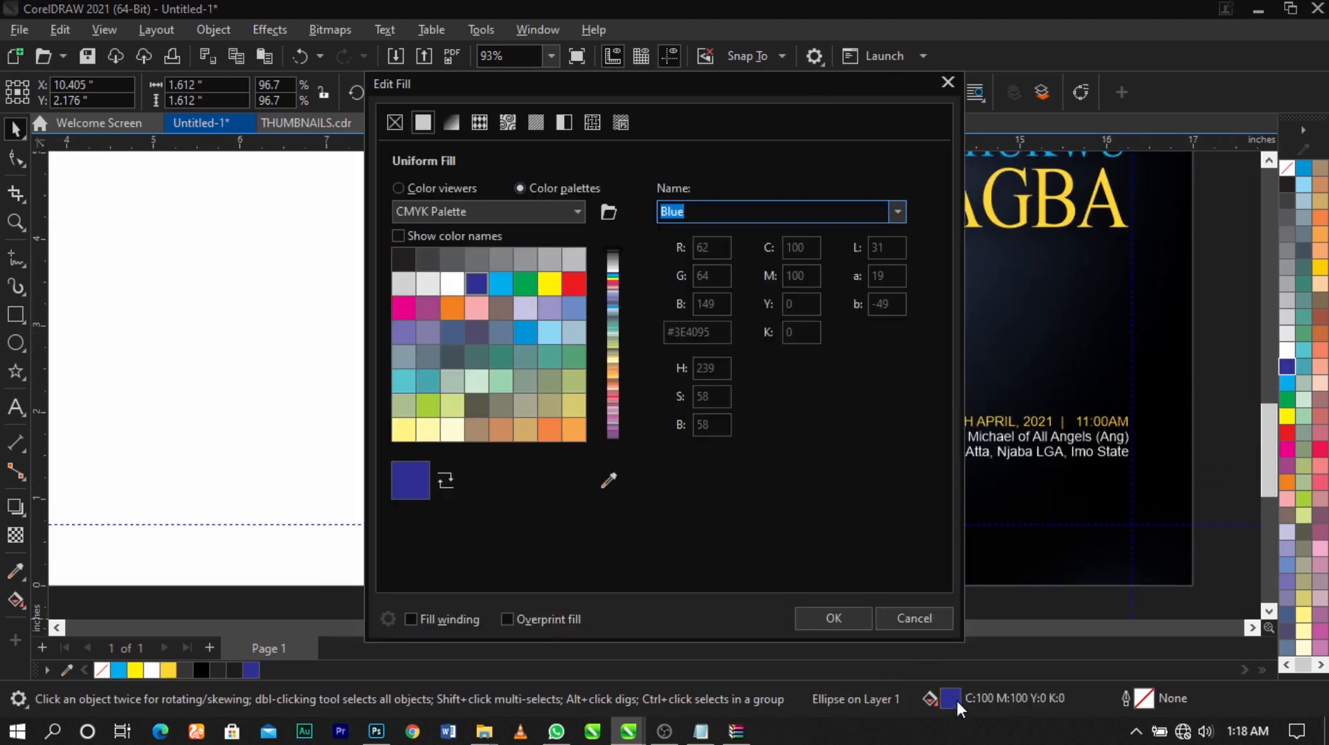
{"action": "left_click", "coordinate": [414, 188]}
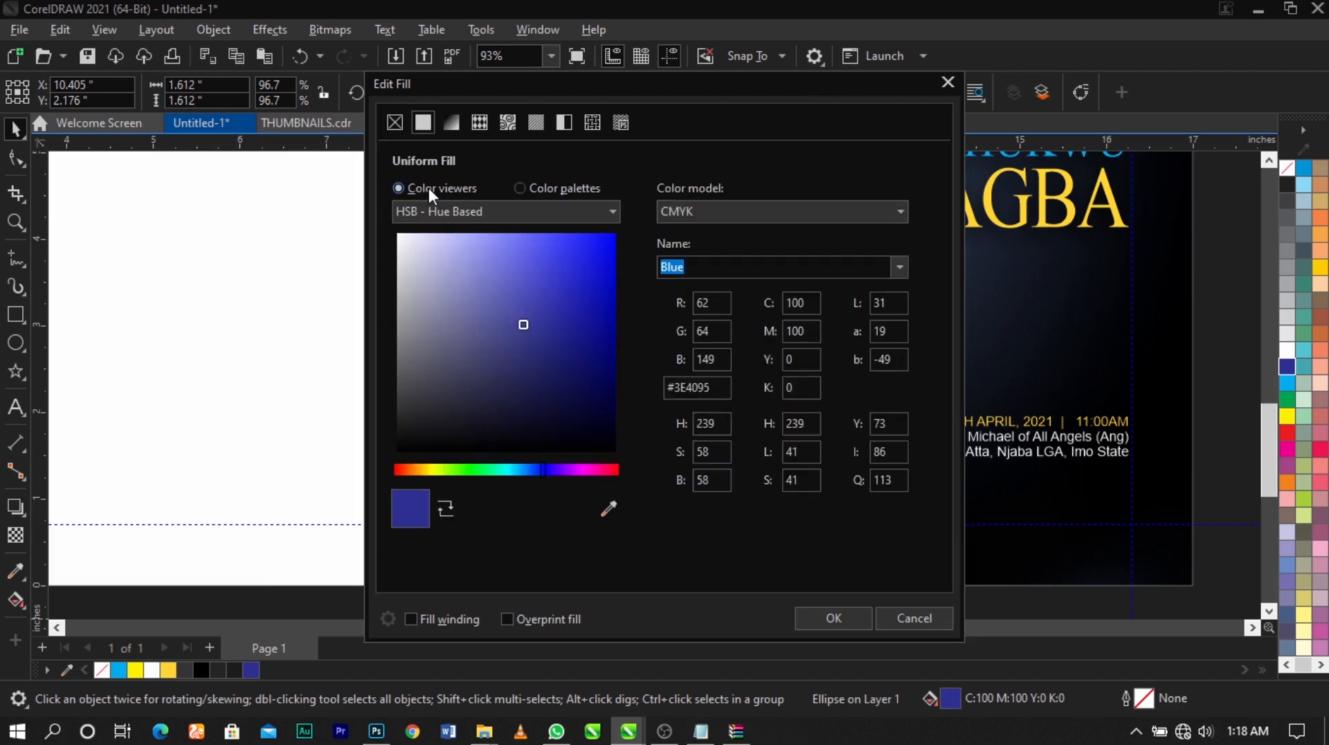
{"action": "left_click_drag", "start_coordinate": [480, 81], "coordinate": [662, 101]}
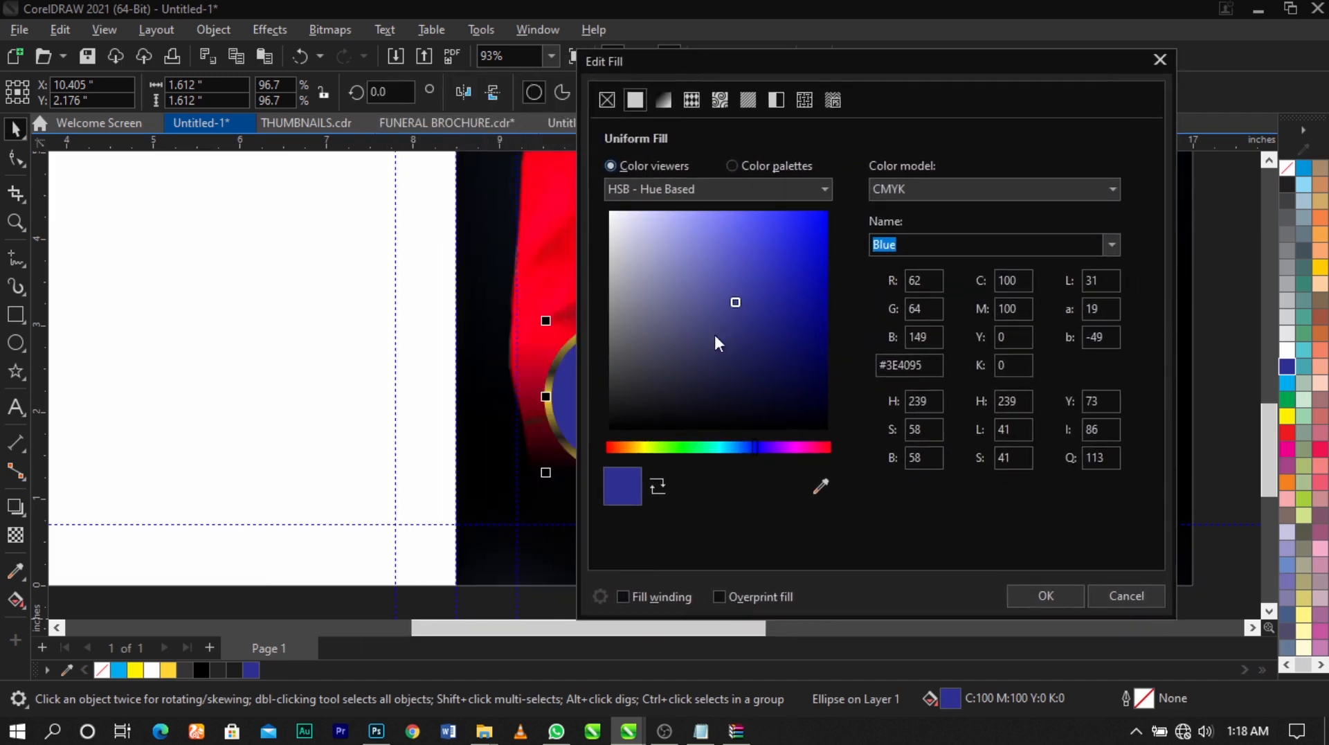
{"action": "left_click_drag", "start_coordinate": [775, 348], "coordinate": [800, 371]}
{"action": "left_click", "coordinate": [1035, 598]}
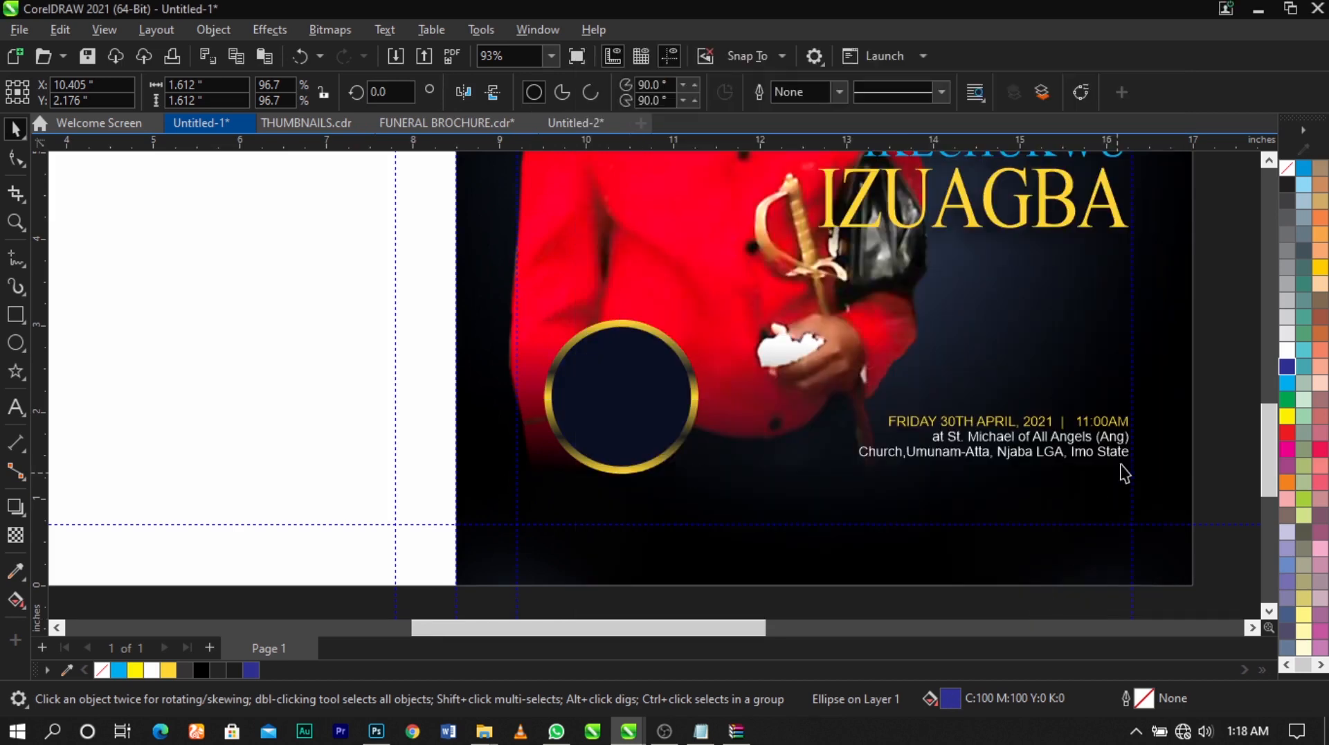
Scale both circles down together about their centre until the golden ring is about 1.7 inches wide
{"action": "scroll", "coordinate": [631, 429], "scroll_direction": "down", "scroll_amount": 2}
{"action": "scroll", "coordinate": [695, 427], "scroll_direction": "up", "scroll_amount": 2}
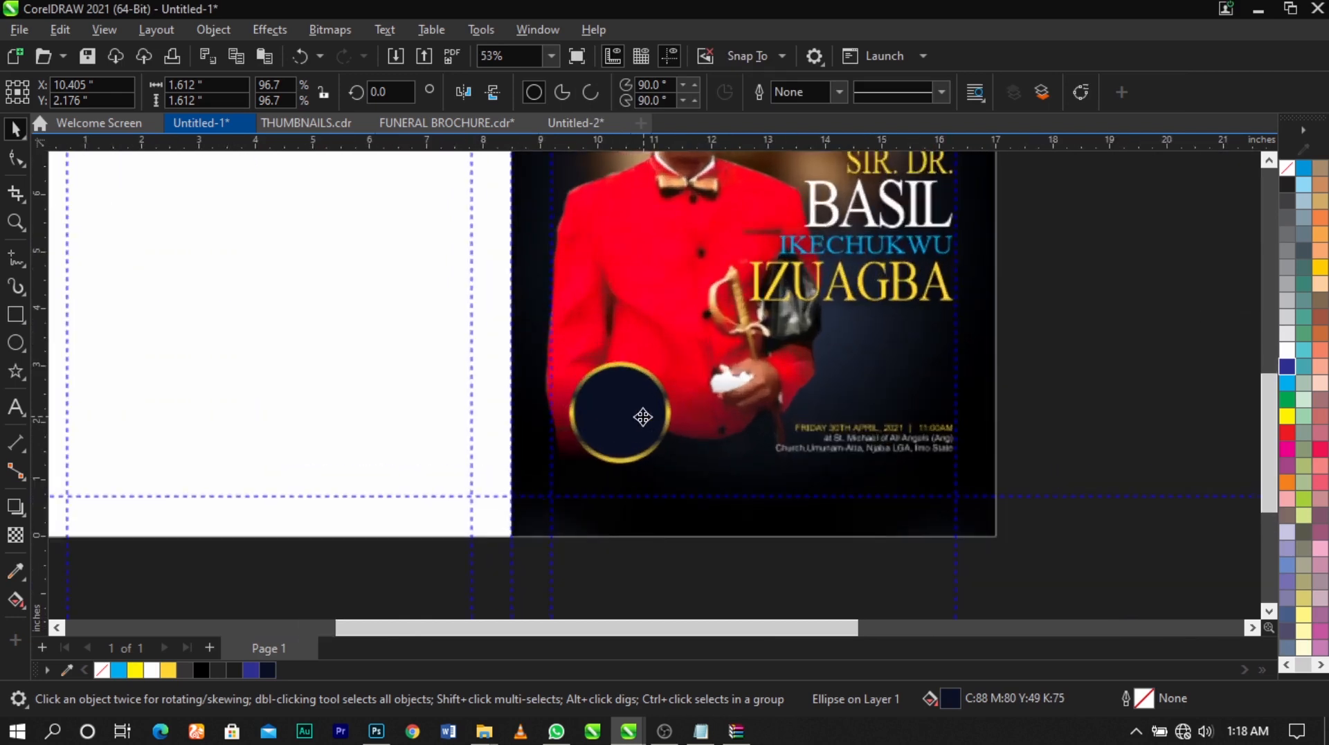
{"action": "left_click_drag", "start_coordinate": [719, 324], "coordinate": [489, 509]}
{"action": "scroll", "coordinate": [643, 435], "scroll_direction": "up", "scroll_amount": 1}
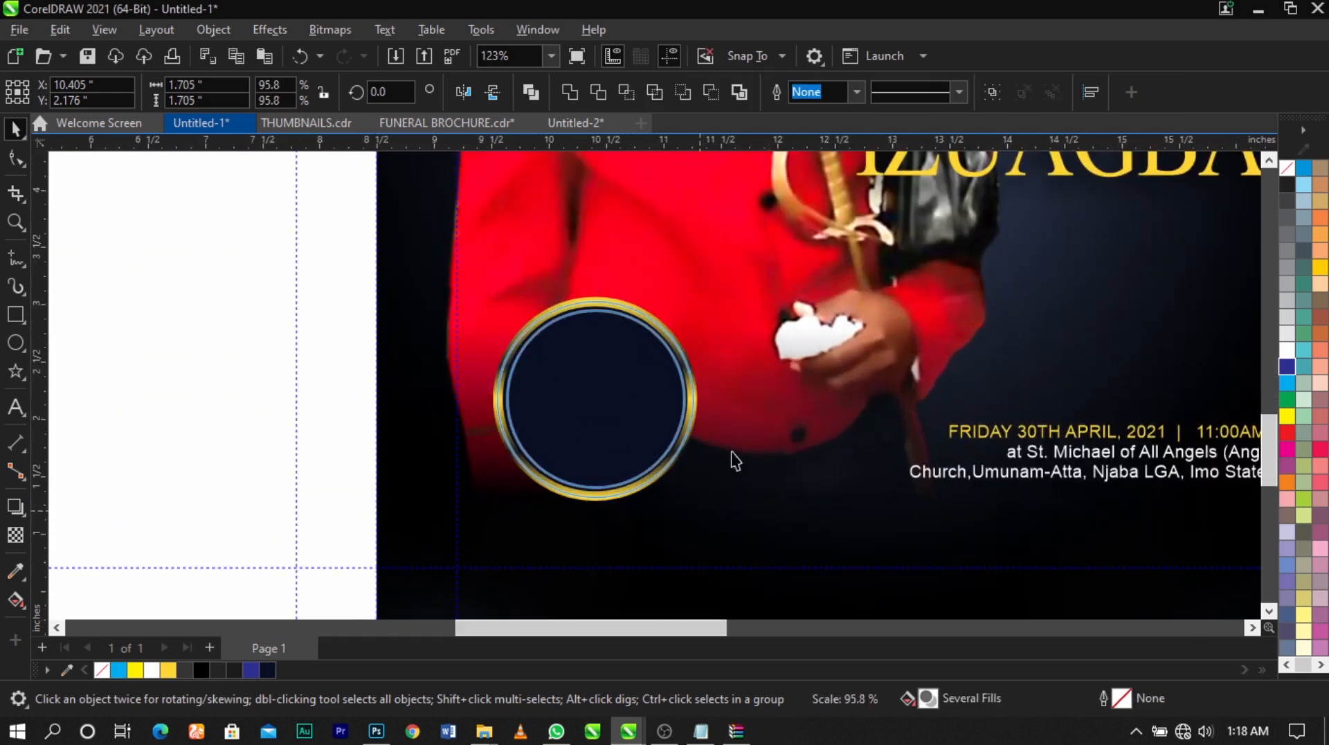
Enlarge the navy inner circle about its centre to about 1.58 inches to leave a thinner golden ring
{"action": "left_click", "coordinate": [629, 415]}
{"action": "scroll", "coordinate": [651, 429], "scroll_direction": "up", "scroll_amount": 2}
{"action": "left_click_drag", "start_coordinate": [714, 538], "coordinate": [728, 556]}
{"action": "left_click", "coordinate": [751, 468]}
{"action": "scroll", "coordinate": [675, 405], "scroll_direction": "down", "scroll_amount": 1}
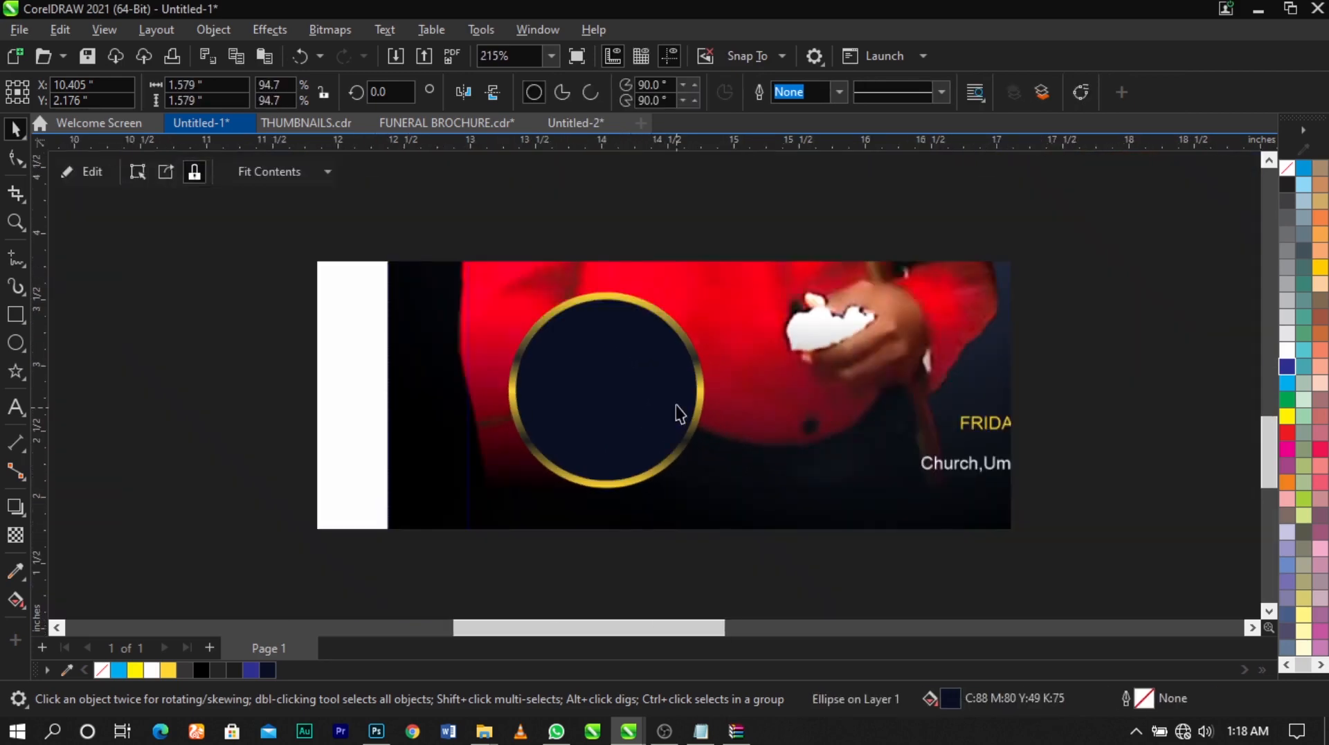
Add the text 68 inside the navy circle and set its font to Times New Roman
{"action": "left_click", "coordinate": [15, 409]}
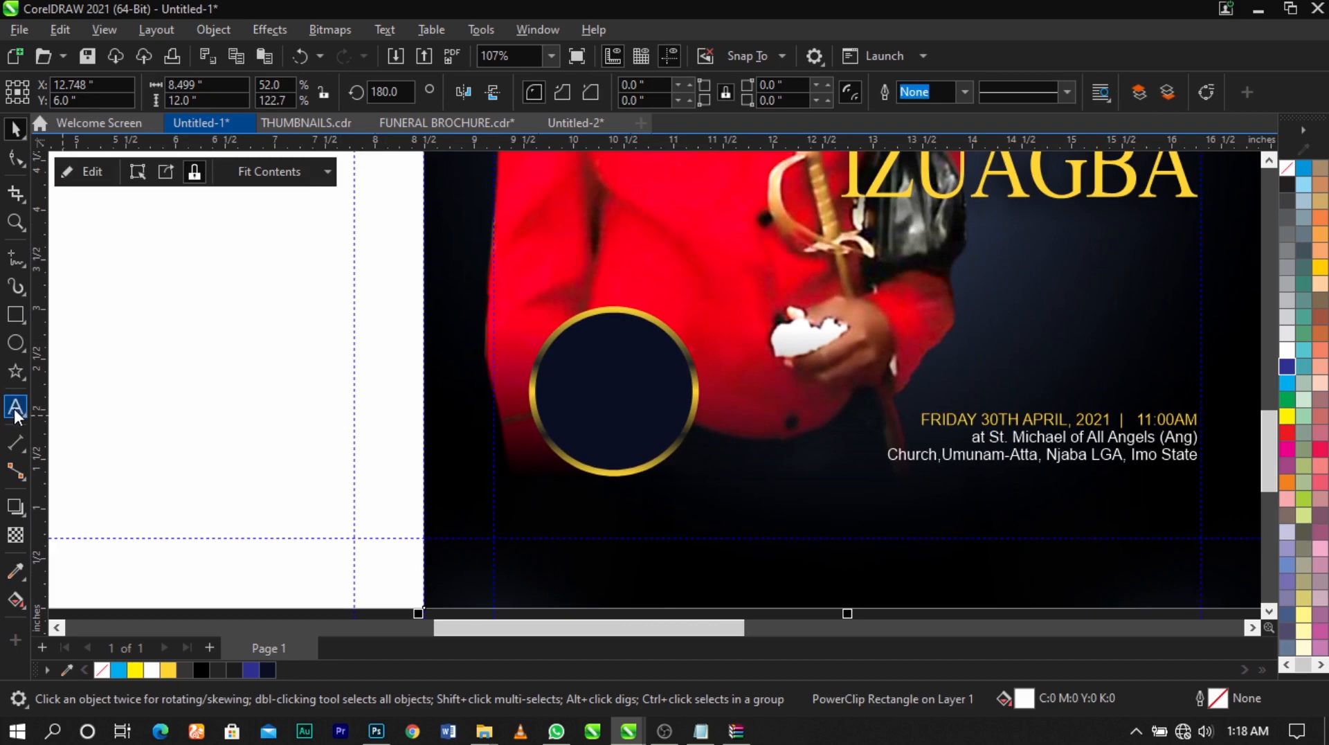
{"action": "scroll", "coordinate": [640, 382], "scroll_direction": "up", "scroll_amount": 1}
{"action": "scroll", "coordinate": [640, 382], "scroll_direction": "up", "scroll_amount": 1}
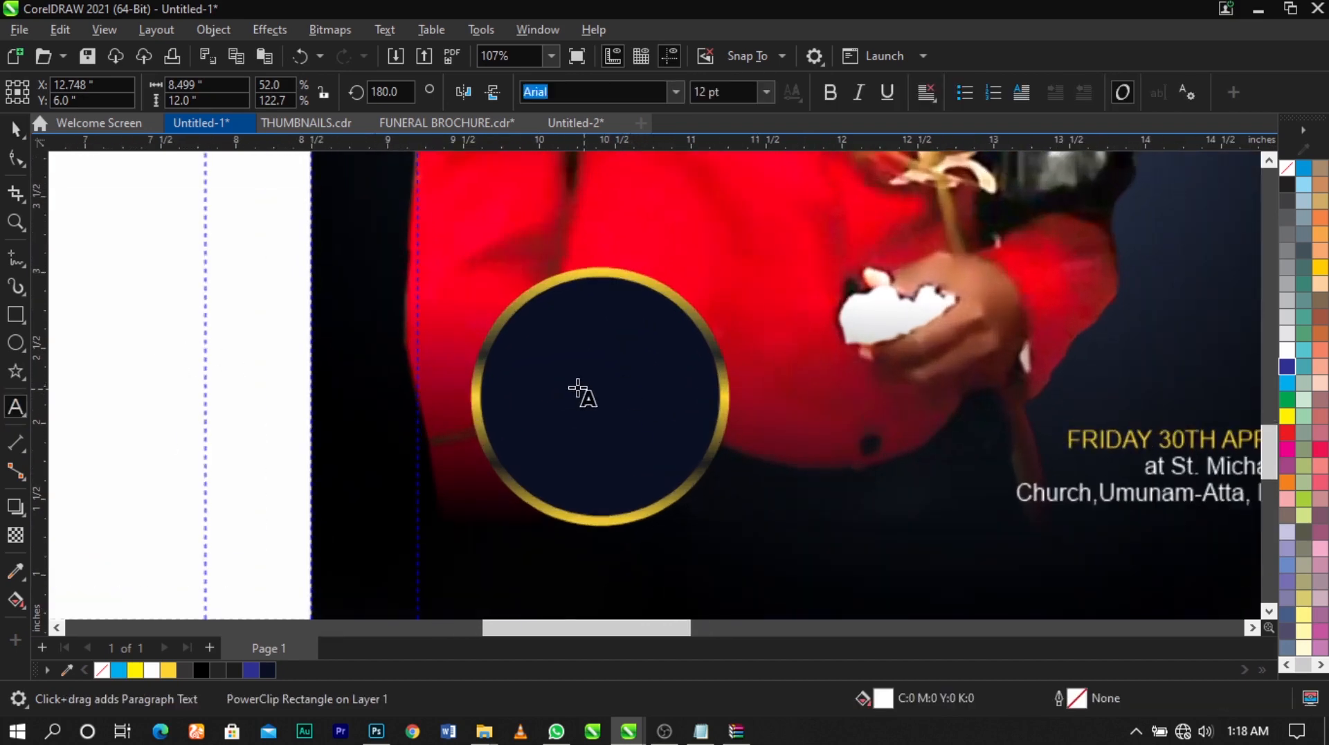
{"action": "left_click", "coordinate": [578, 388]}
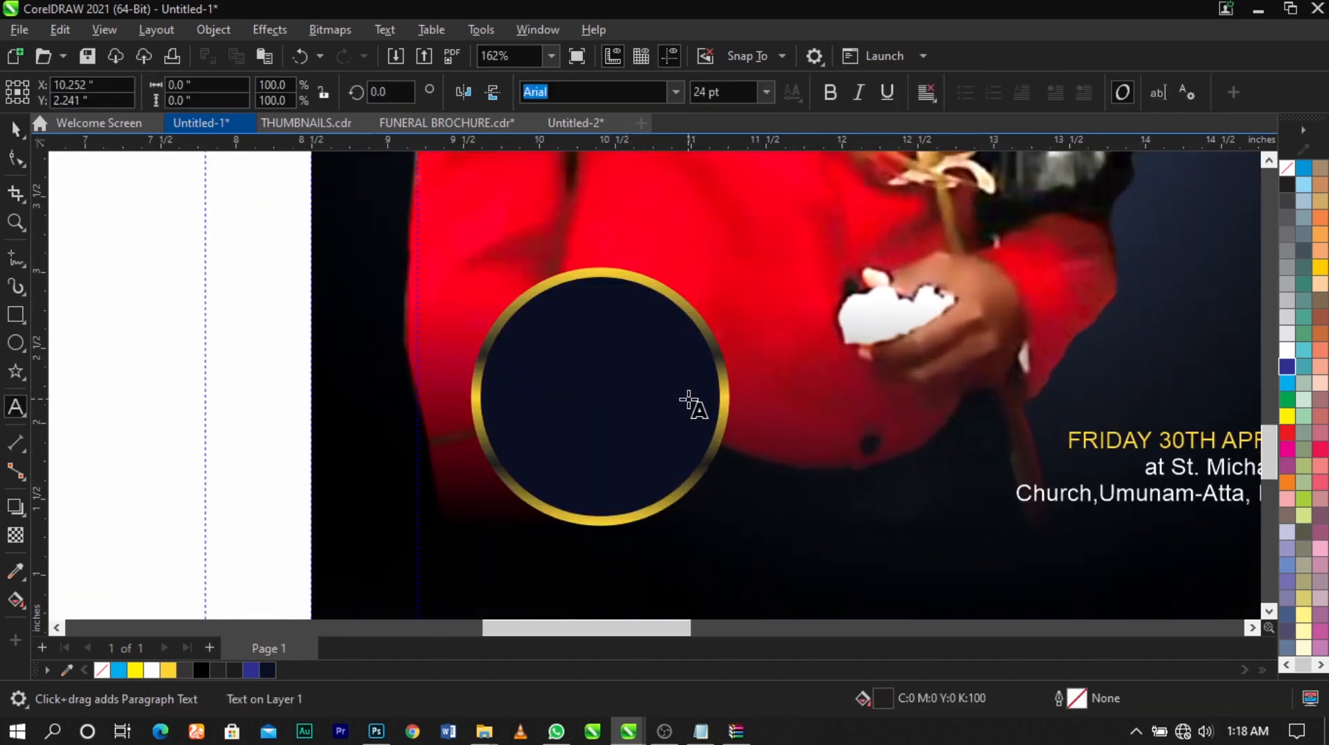
{"action": "type", "text": "68"}
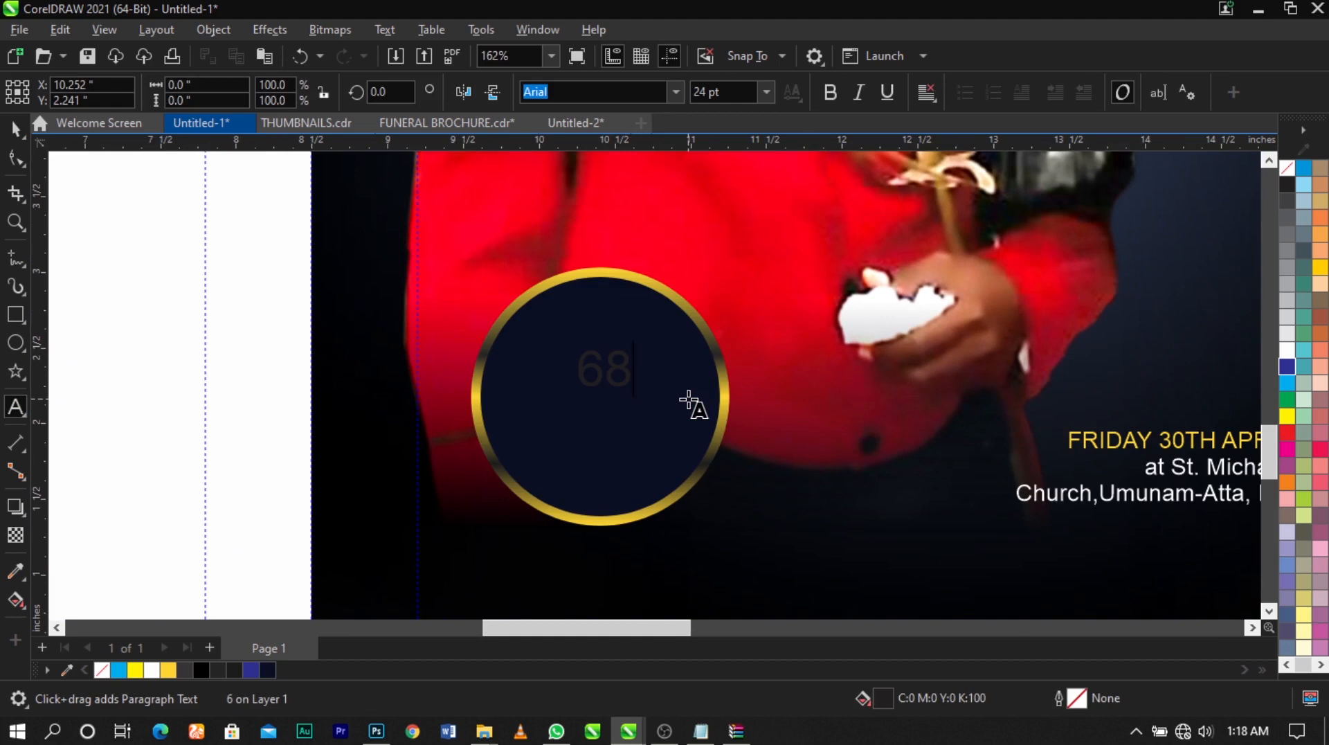
{"action": "key", "text": "ctrl+space"}
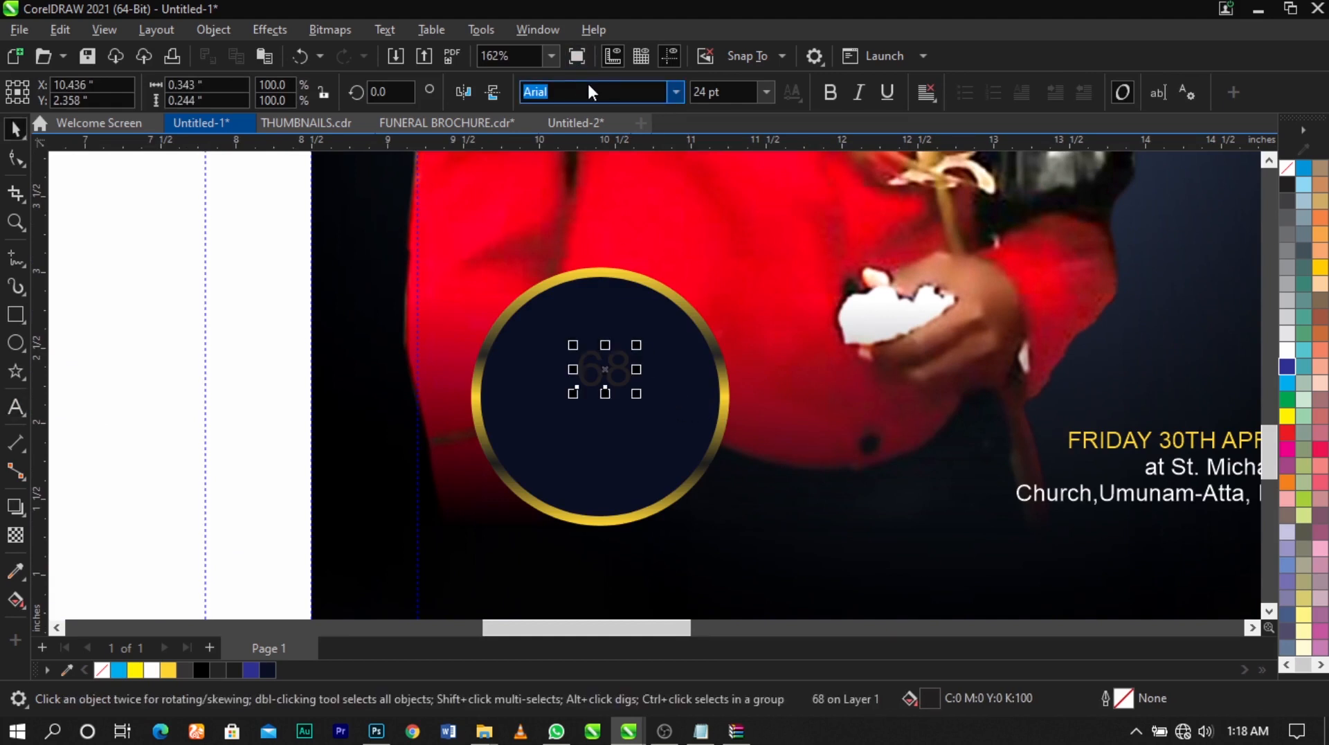
{"action": "type", "text": "Times New Roman"}
{"action": "key", "text": "Return"}
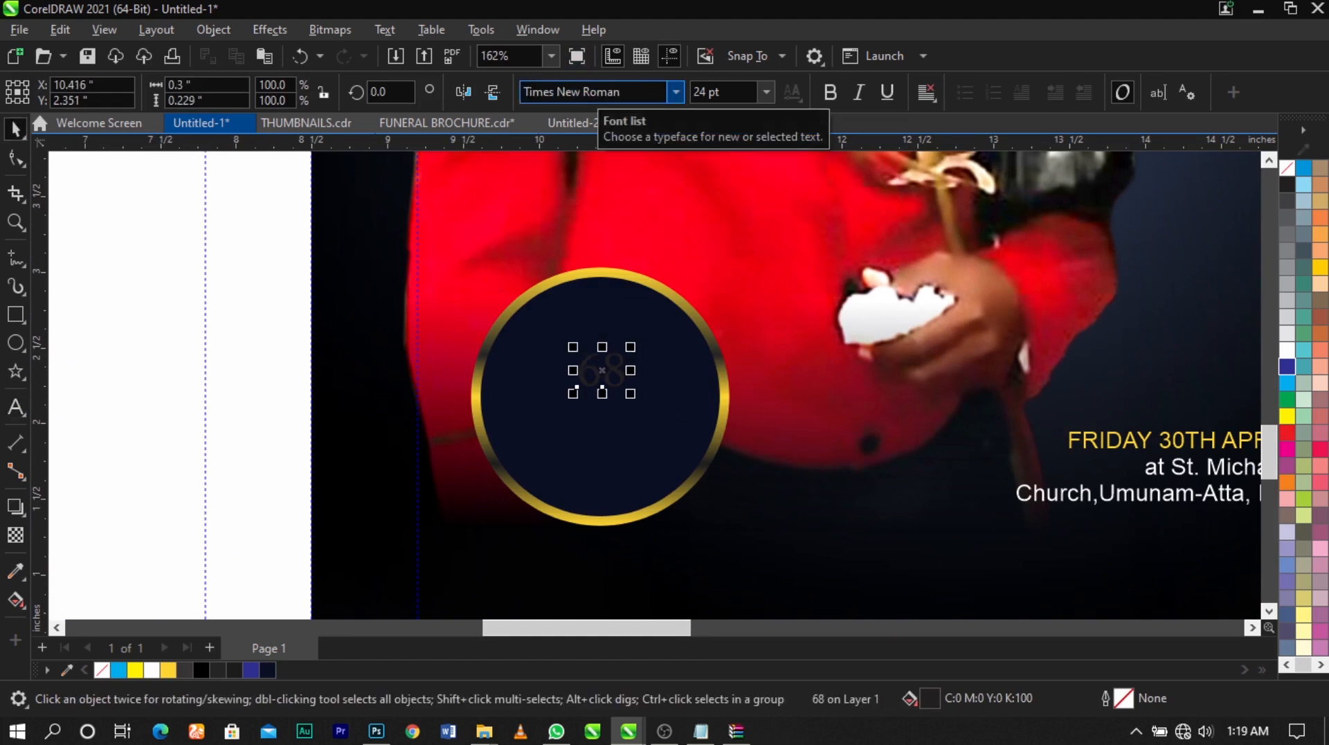
Enlarge the 68 to about 70.6 pt and make it bold
{"action": "left_click_drag", "start_coordinate": [630, 393], "coordinate": [667, 460]}
{"action": "scroll", "coordinate": [674, 419], "scroll_direction": "up", "scroll_amount": 1}
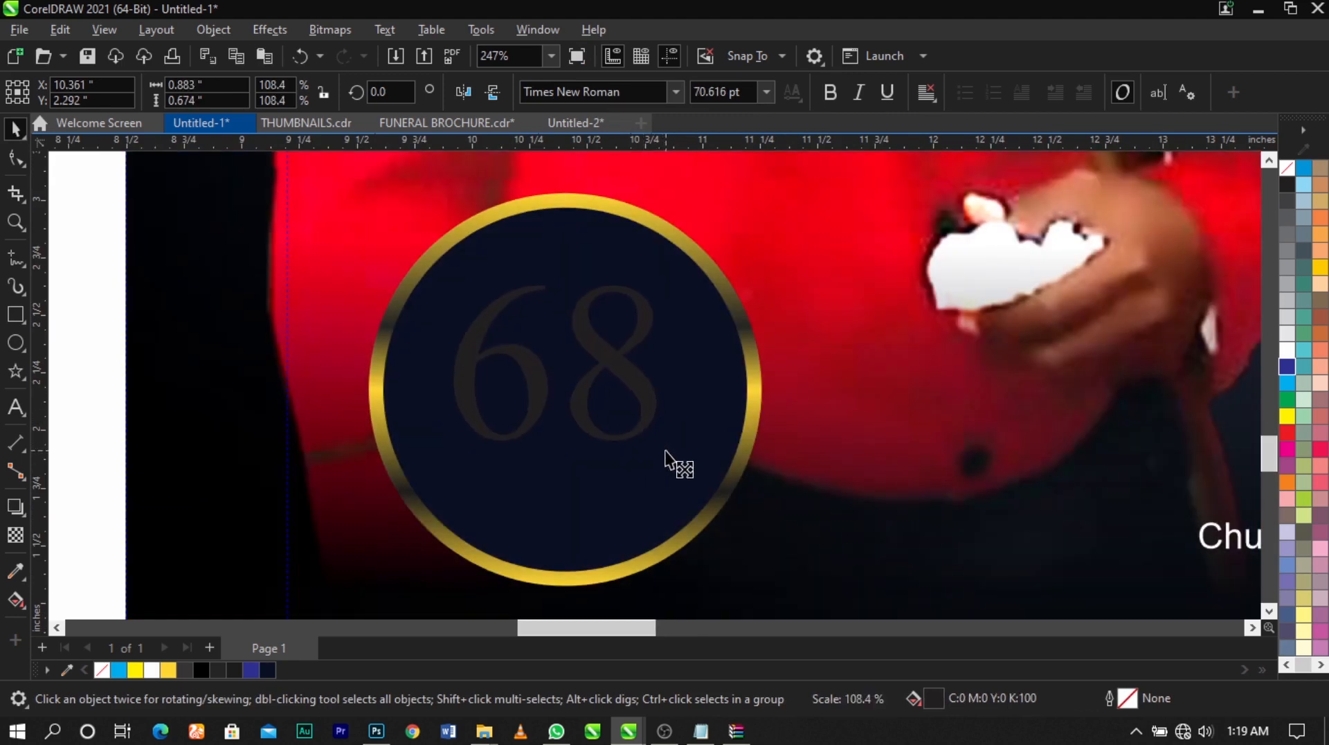
{"action": "left_click", "coordinate": [831, 92]}
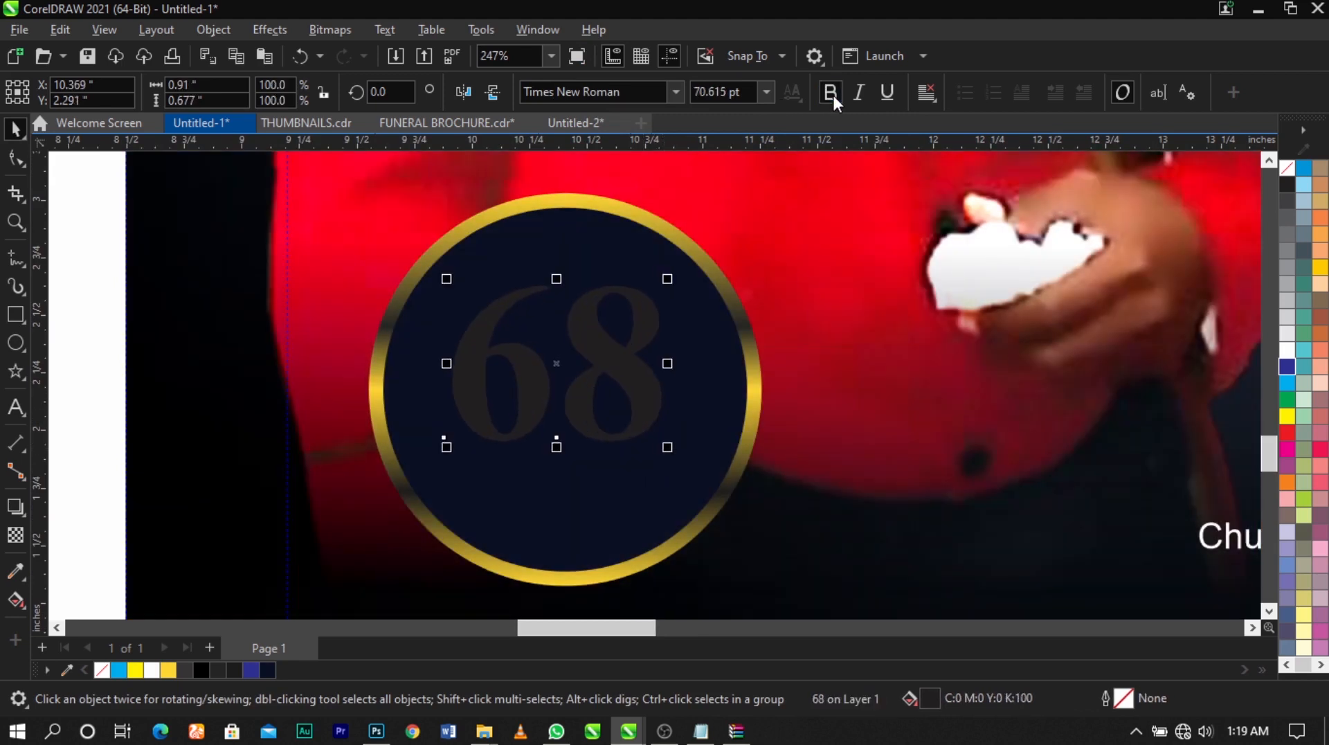
Centre the 68 horizontally on the circle and enlarge it slightly to about 71.4 pt
{"action": "left_click", "coordinate": [695, 416], "text": "shift"}
{"action": "key", "text": "c"}
{"action": "left_click", "coordinate": [807, 418]}
{"action": "left_click", "coordinate": [623, 393]}
{"action": "left_click", "coordinate": [656, 413]}
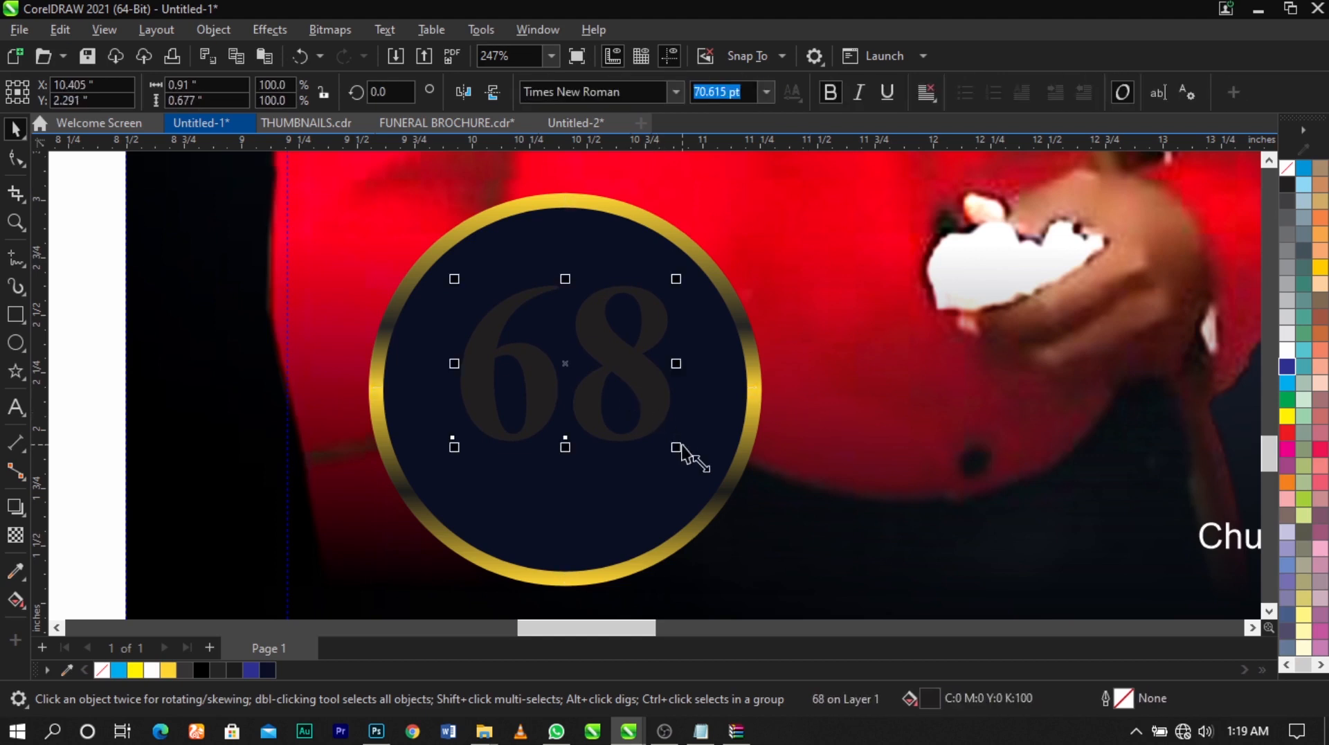
{"action": "left_click_drag", "start_coordinate": [677, 446], "coordinate": [679, 452]}
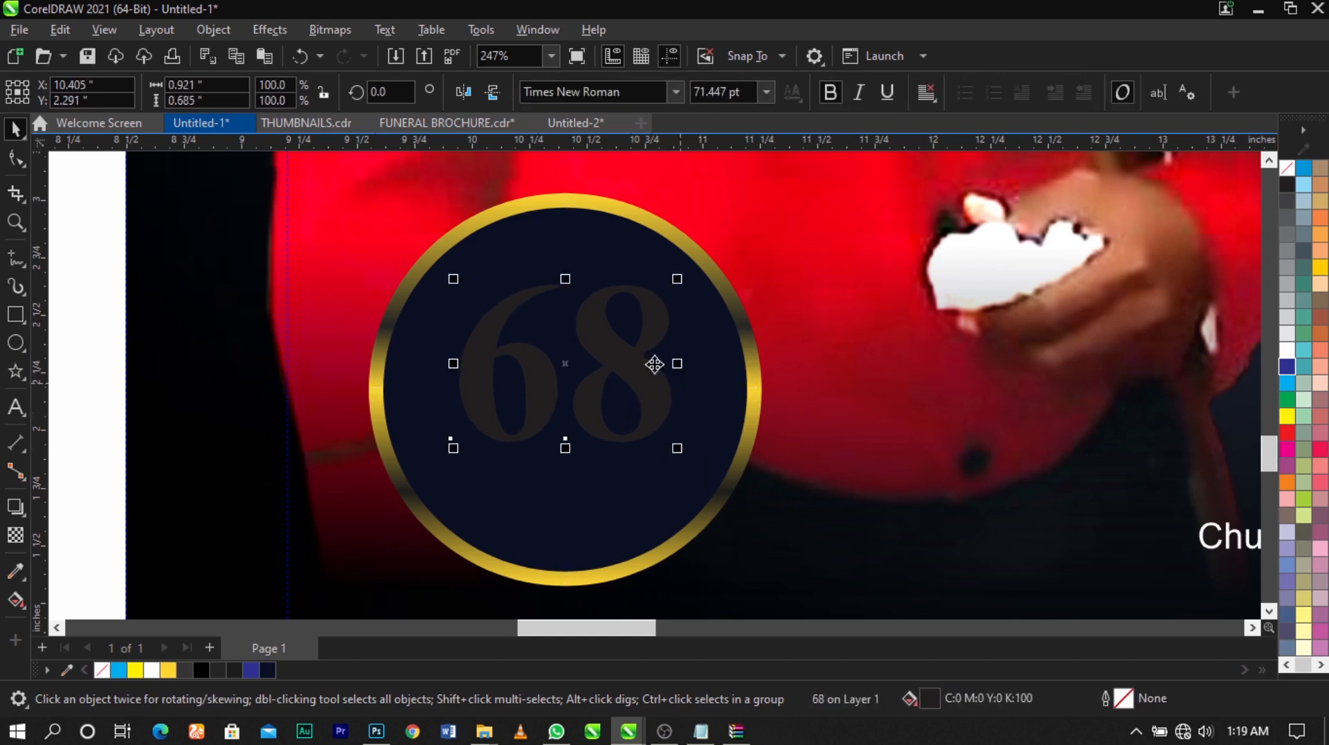
Copy the golden ring's gradient fill onto the 68
{"action": "left_click", "coordinate": [758, 374]}
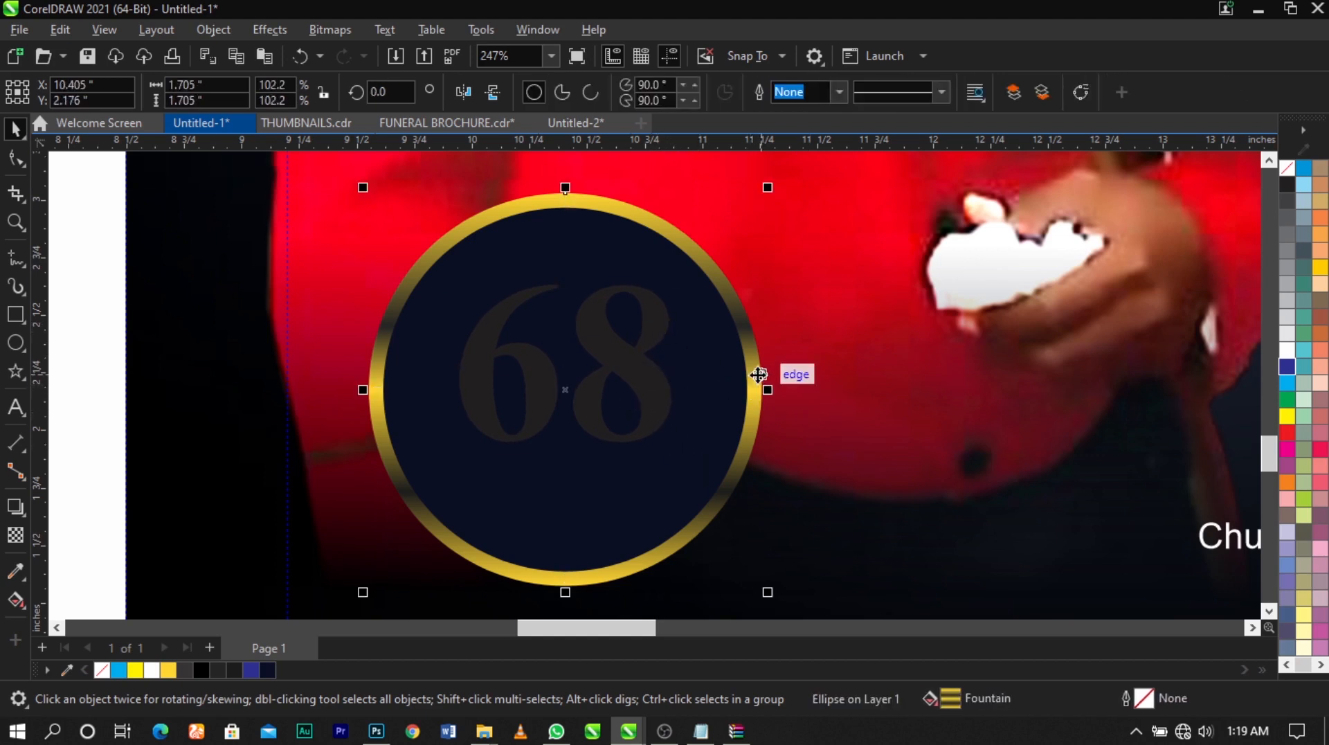
{"action": "left_click_drag", "start_coordinate": [759, 375], "coordinate": [637, 383]}
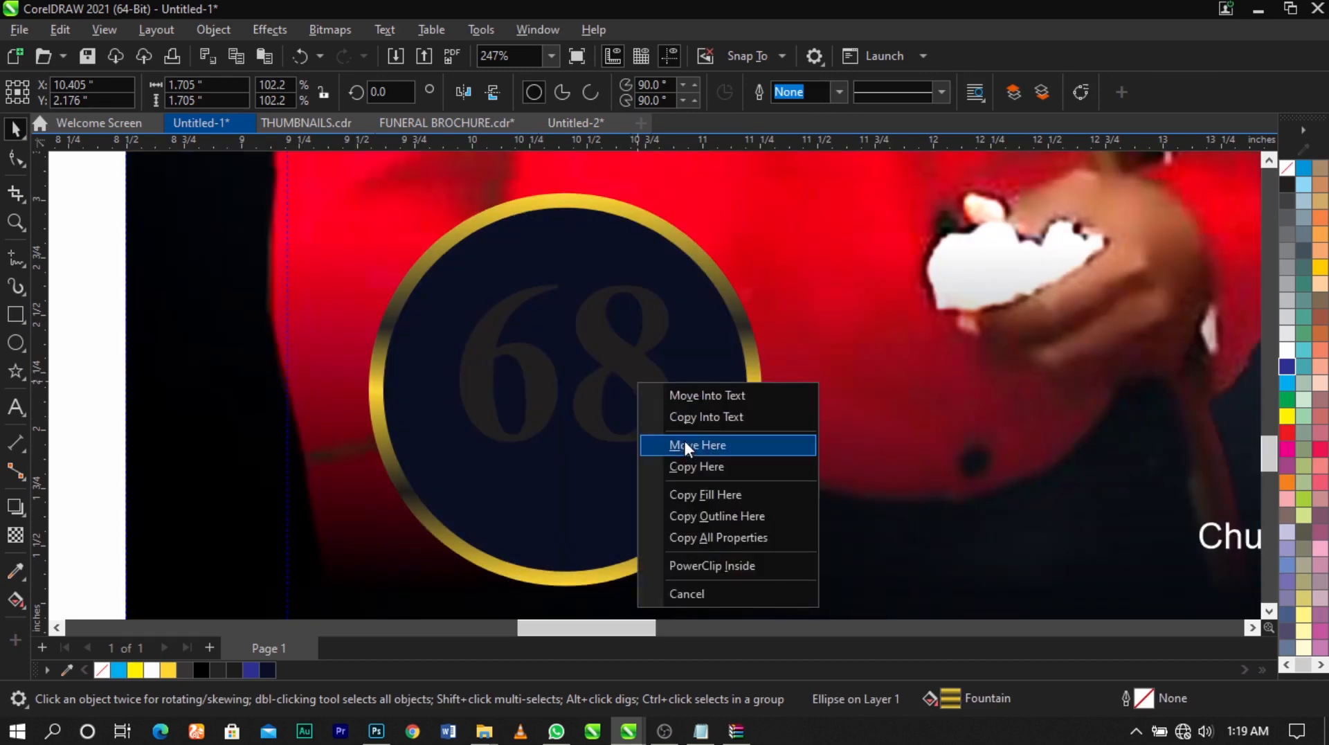
{"action": "left_click", "coordinate": [700, 483]}
Enlarge the 68 about its centre to about 74.4 pt
{"action": "left_click", "coordinate": [623, 388]}
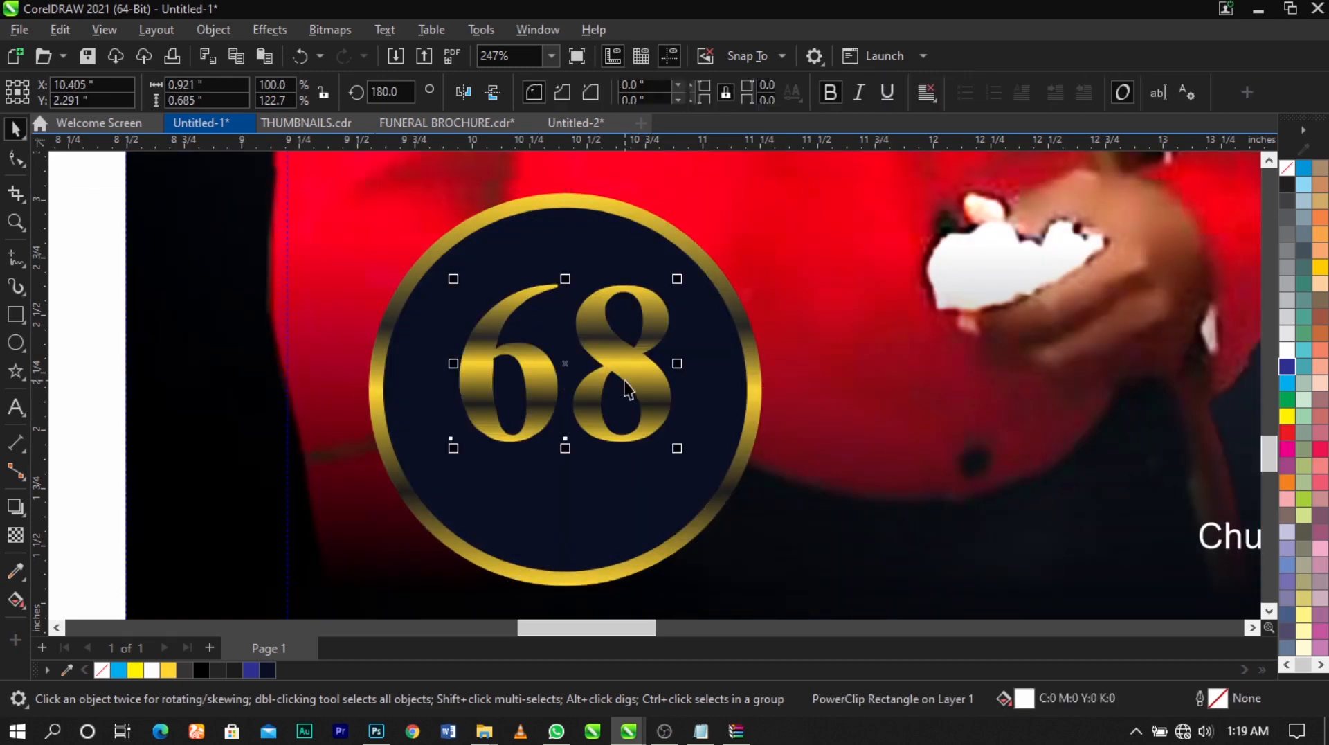
{"action": "scroll", "coordinate": [633, 355], "scroll_direction": "up", "scroll_amount": 1}
{"action": "left_click_drag", "start_coordinate": [706, 484], "coordinate": [713, 500]}
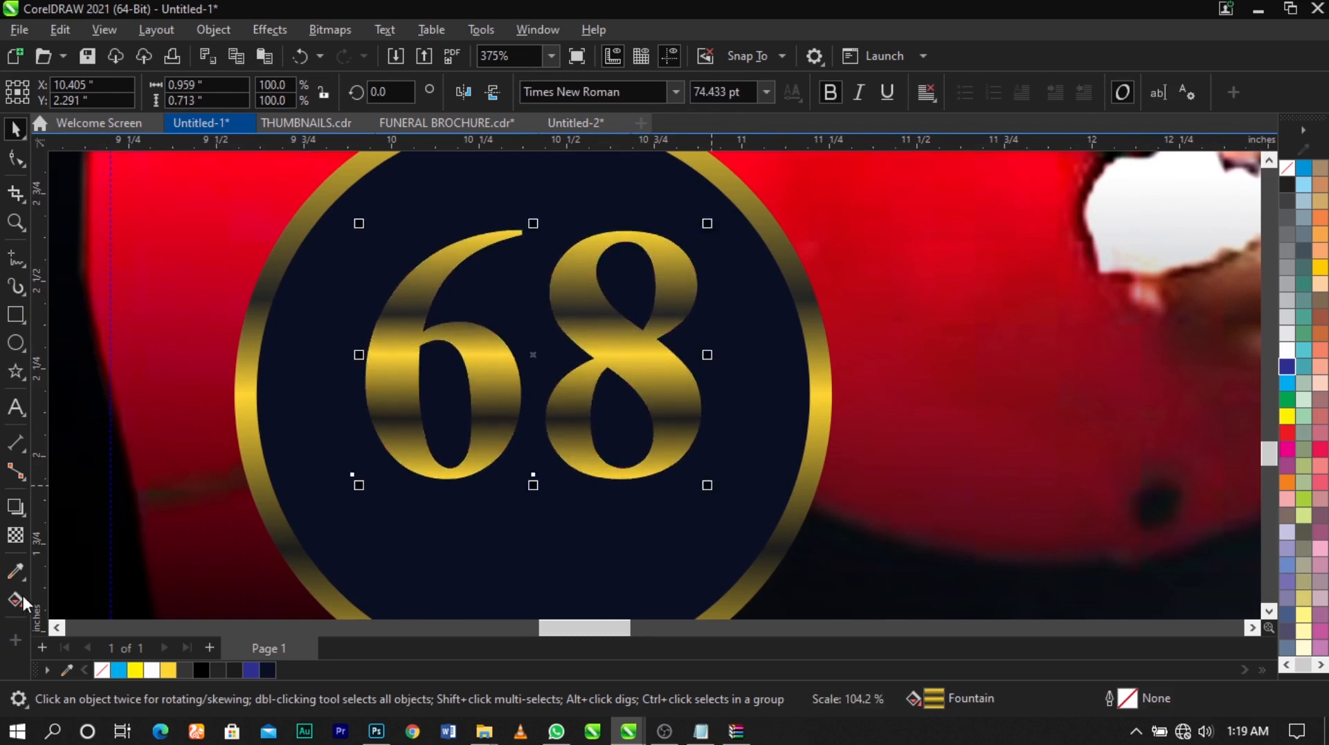
Delete the upper dark node from the 68's gradient so its upper half is solid golden yellow
{"action": "key", "text": "g"}
{"action": "scroll", "coordinate": [600, 321], "scroll_direction": "down", "scroll_amount": 1}
{"action": "double_click", "coordinate": [549, 315]}
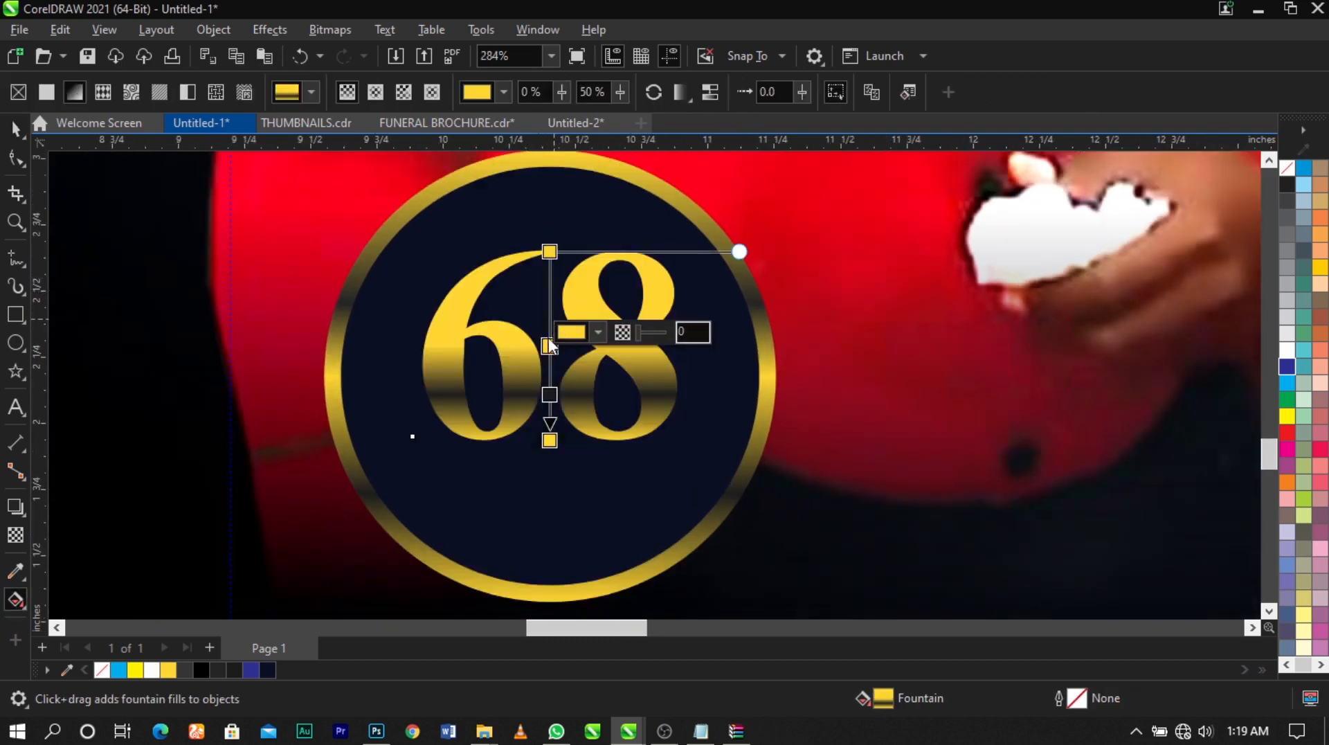
{"action": "left_click_drag", "start_coordinate": [548, 339], "coordinate": [548, 336]}
{"action": "key", "text": "space"}
{"action": "left_click", "coordinate": [849, 354]}
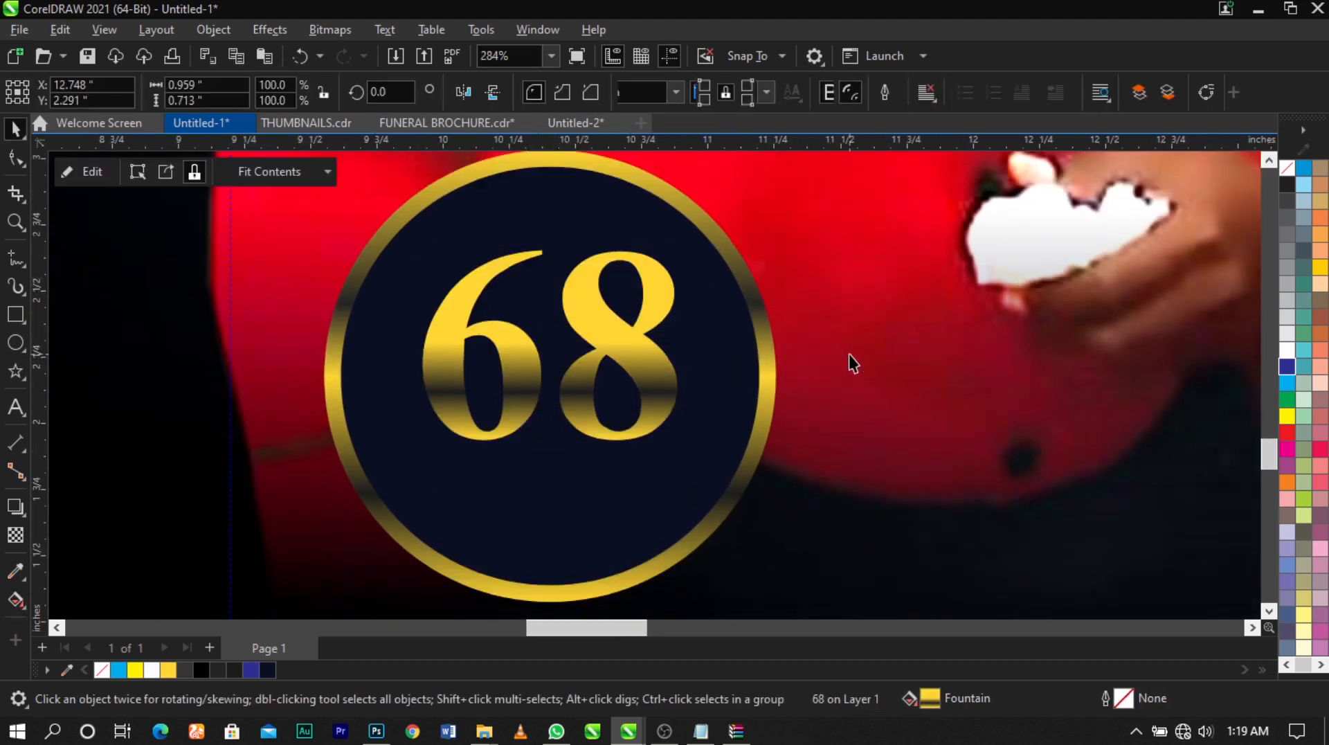
Add a Multiply drop shadow across the 68 with opacity 90 and feather 15, and break the shadow apart from the text
{"action": "left_click", "coordinate": [647, 380]}
{"action": "left_click", "coordinate": [15, 506]}
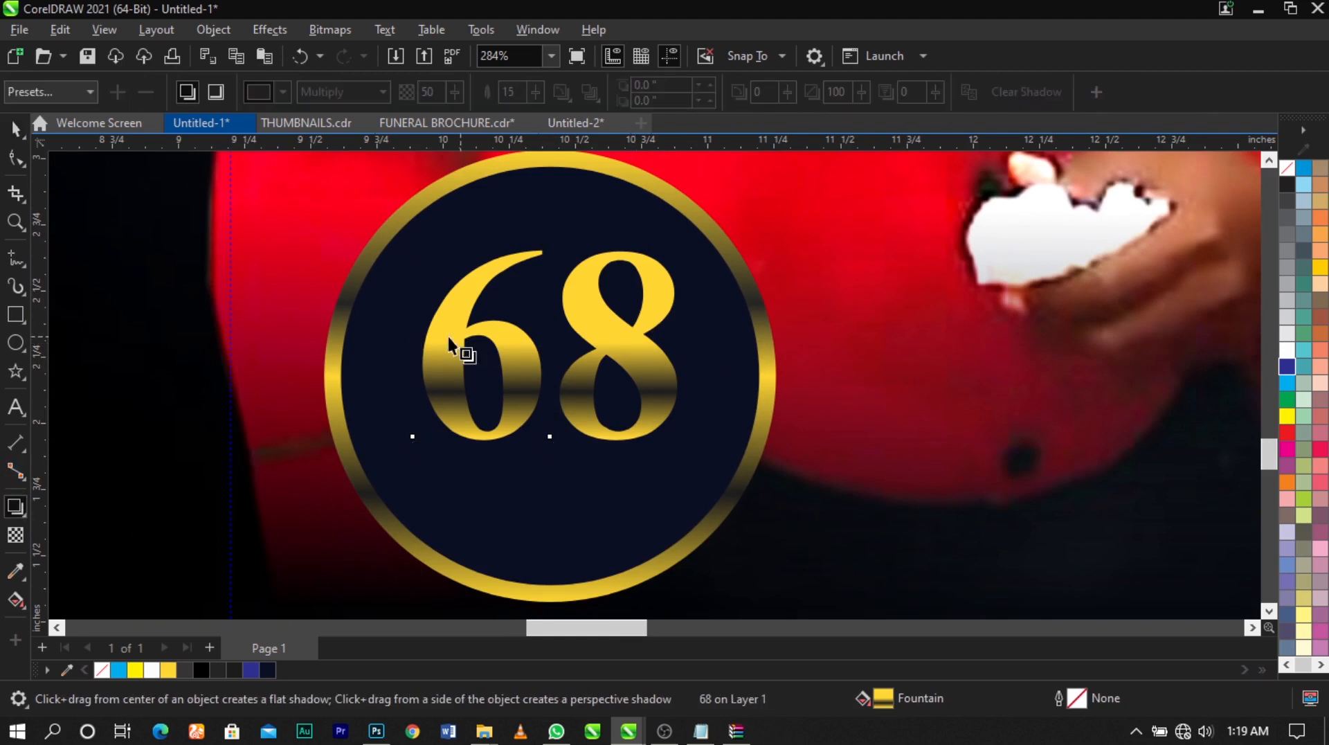
{"action": "left_click_drag", "start_coordinate": [422, 355], "coordinate": [658, 351]}
{"action": "left_click_drag", "start_coordinate": [548, 346], "coordinate": [625, 346]}
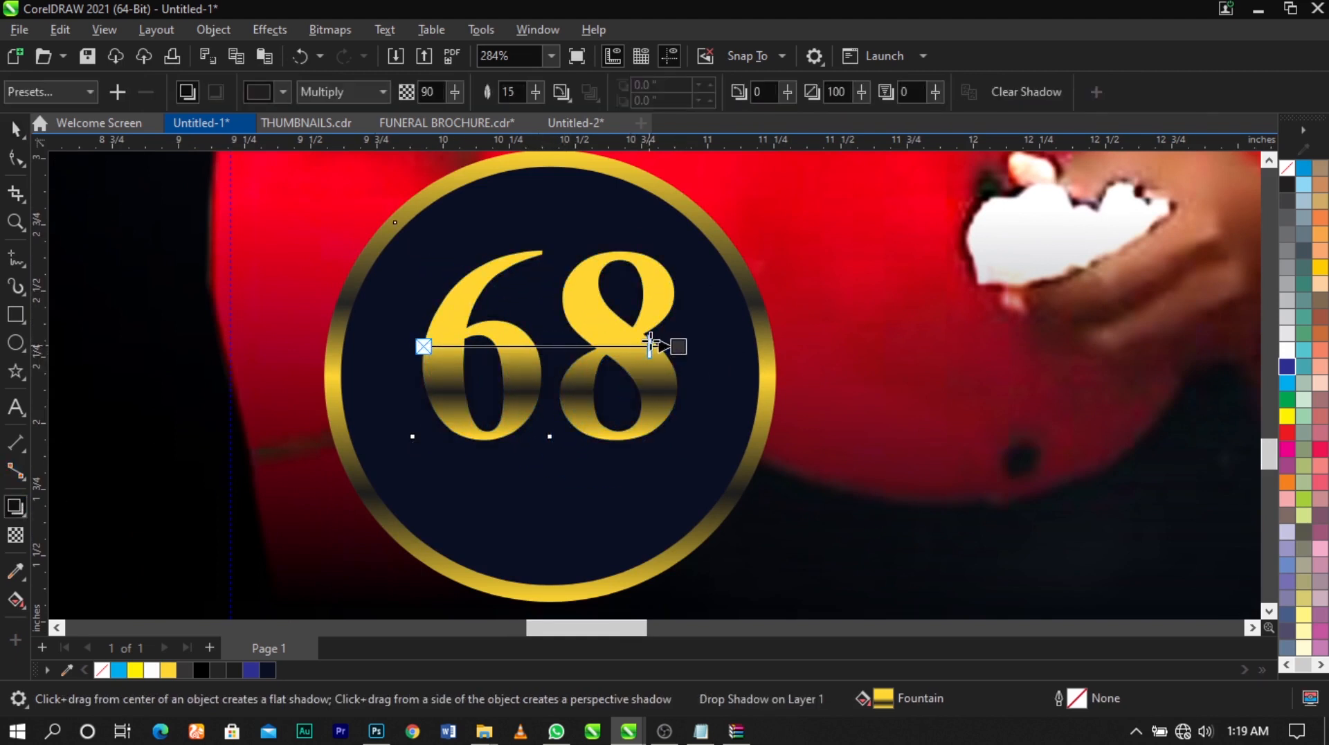
{"action": "key", "text": "space"}
{"action": "key", "text": "ctrl+k"}
{"action": "left_click", "coordinate": [849, 364]}
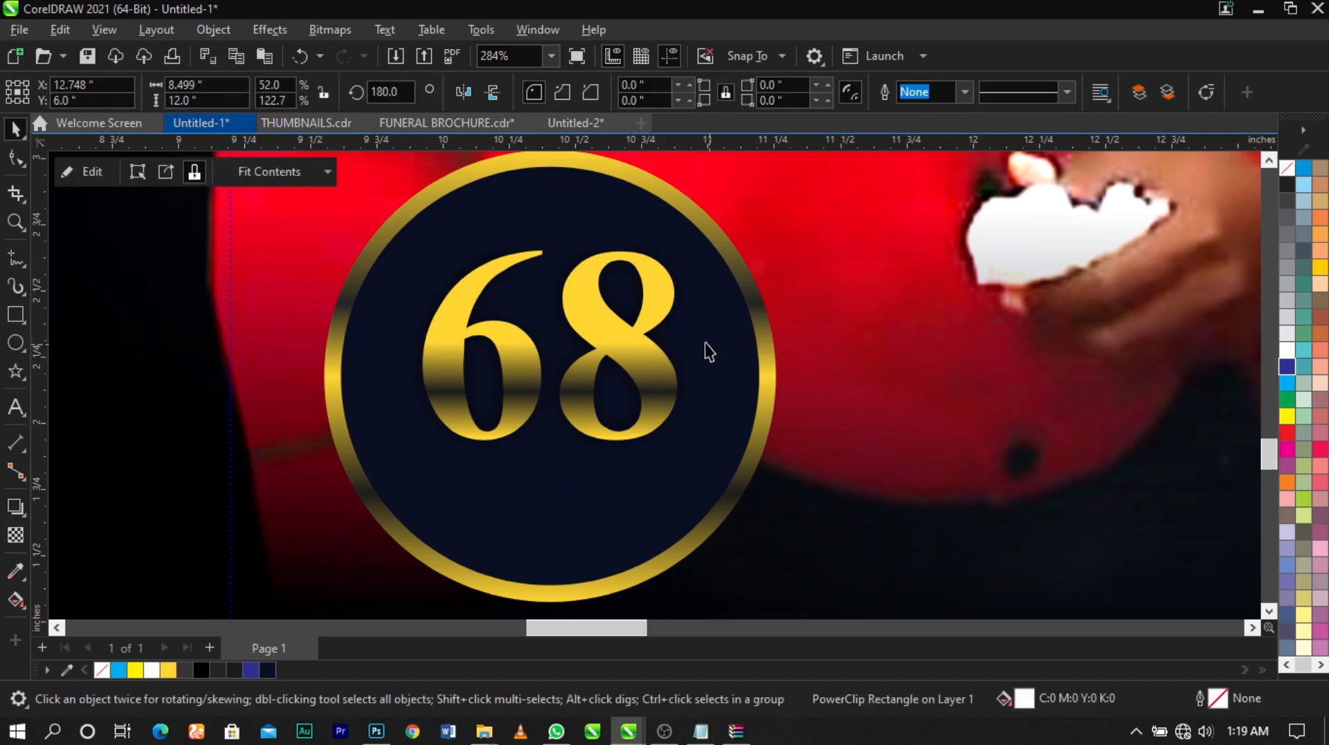
Move the detached drop shadow slightly below the 68 and align the shadow and the number on their vertical centre line
{"action": "left_click_drag", "start_coordinate": [691, 330], "coordinate": [698, 346]}
{"action": "left_click", "coordinate": [653, 385], "text": "shift"}
{"action": "key", "text": "c"}
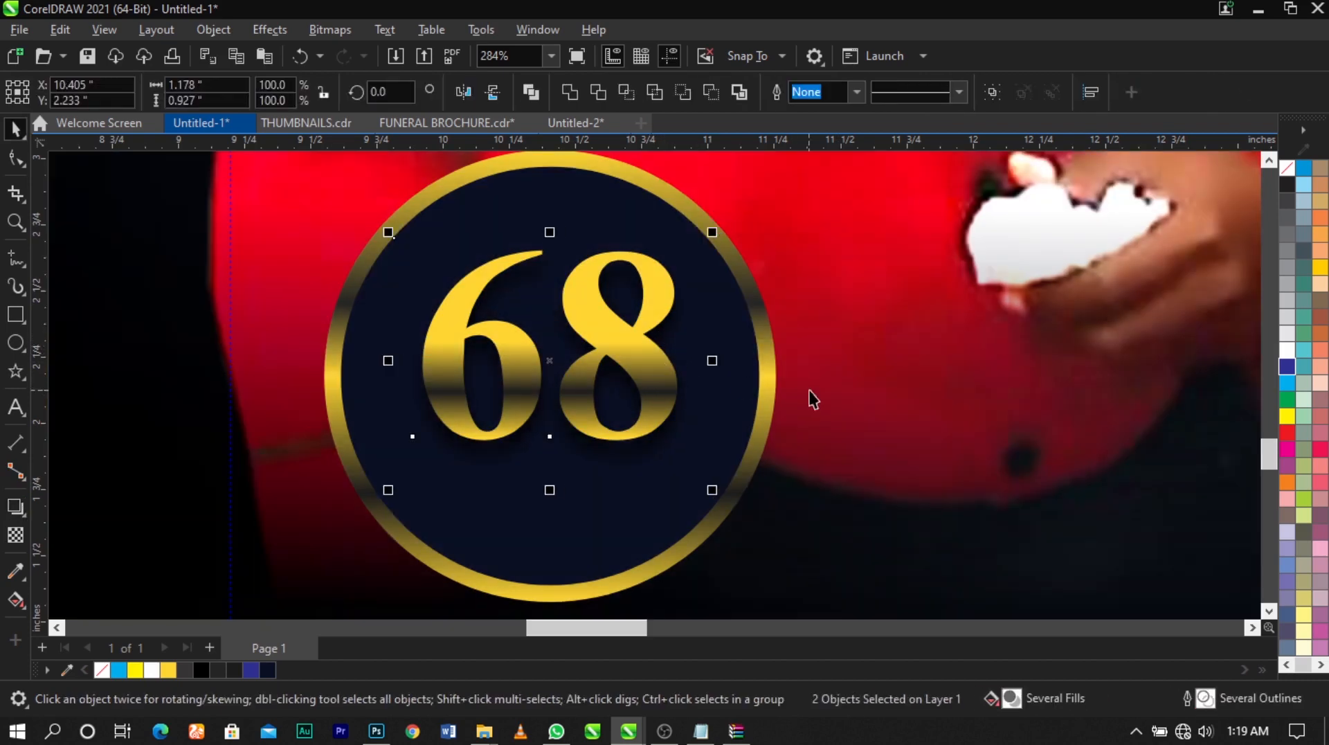
{"action": "left_click", "coordinate": [808, 389]}
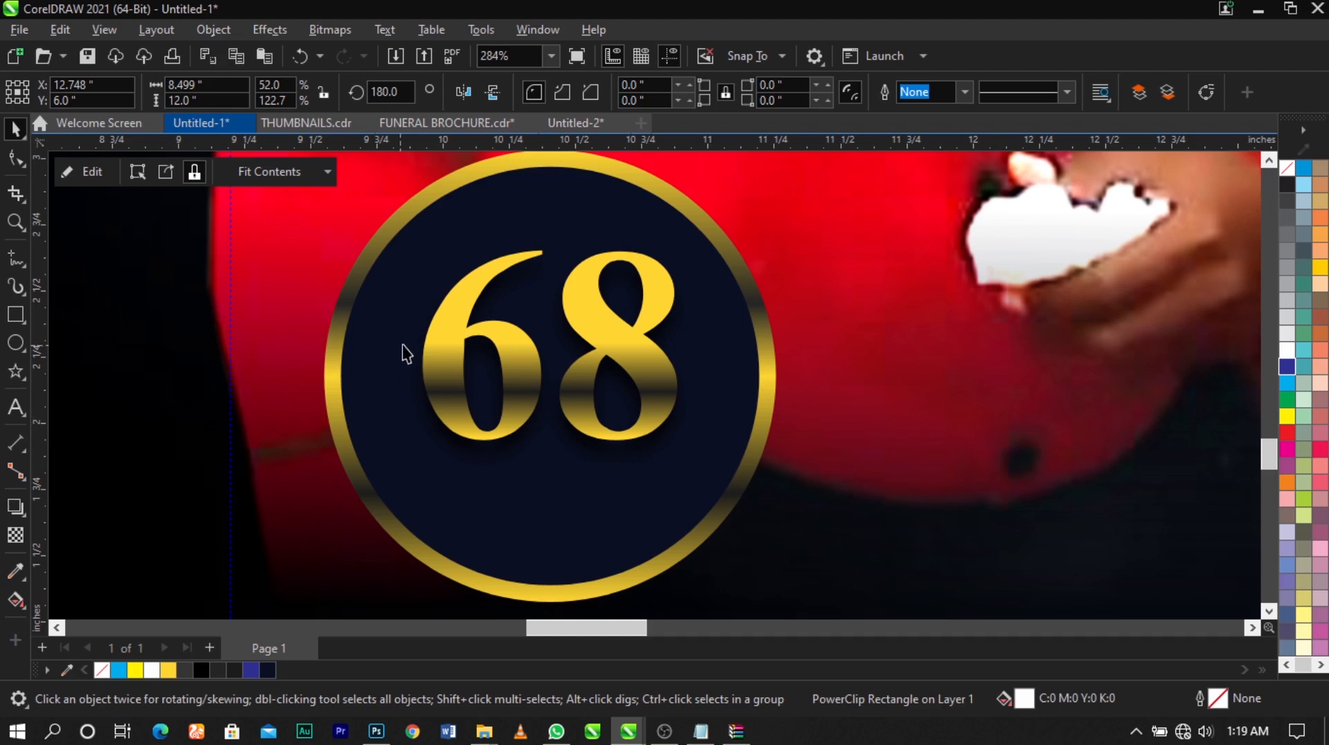
Begin a 7 pt Arial text line below the 68 inside the badge, starting with 19
{"action": "left_click", "coordinate": [15, 408]}
{"action": "left_click", "coordinate": [485, 527]}
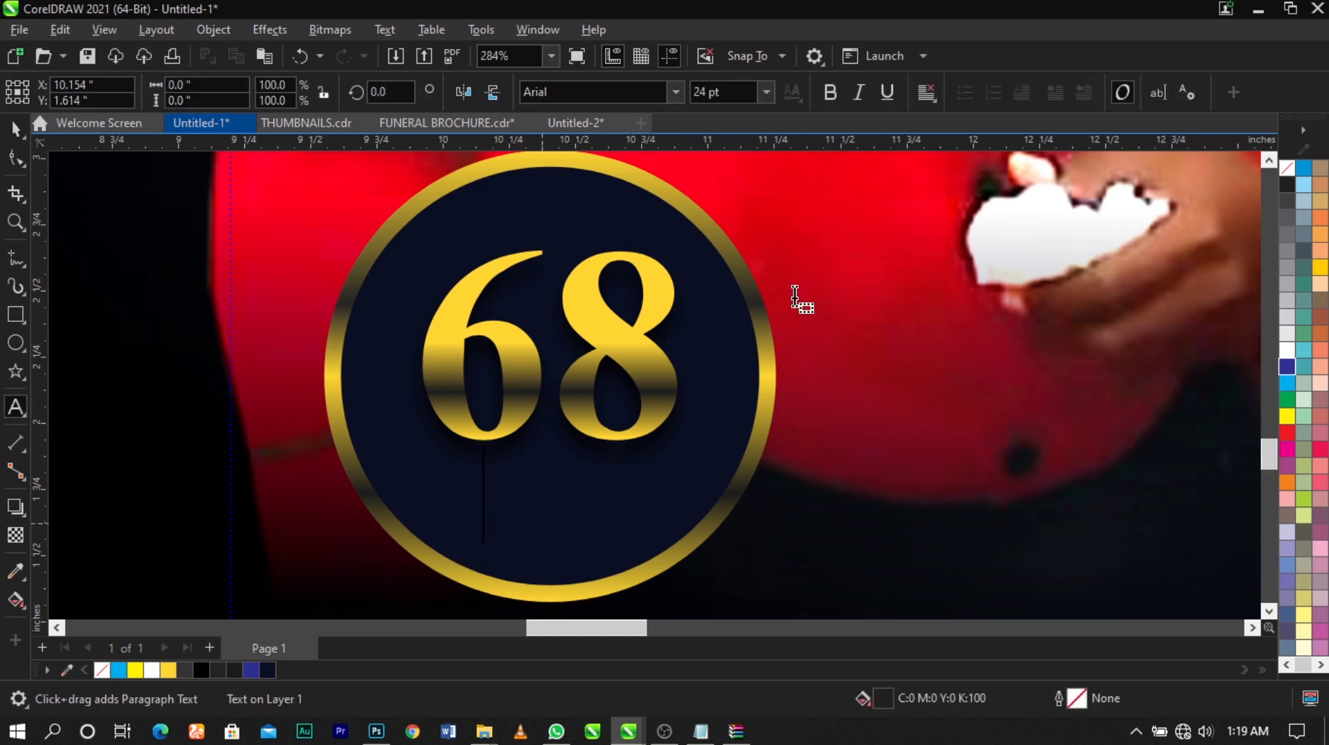
{"action": "left_click", "coordinate": [767, 92]}
{"action": "left_click", "coordinate": [741, 138]}
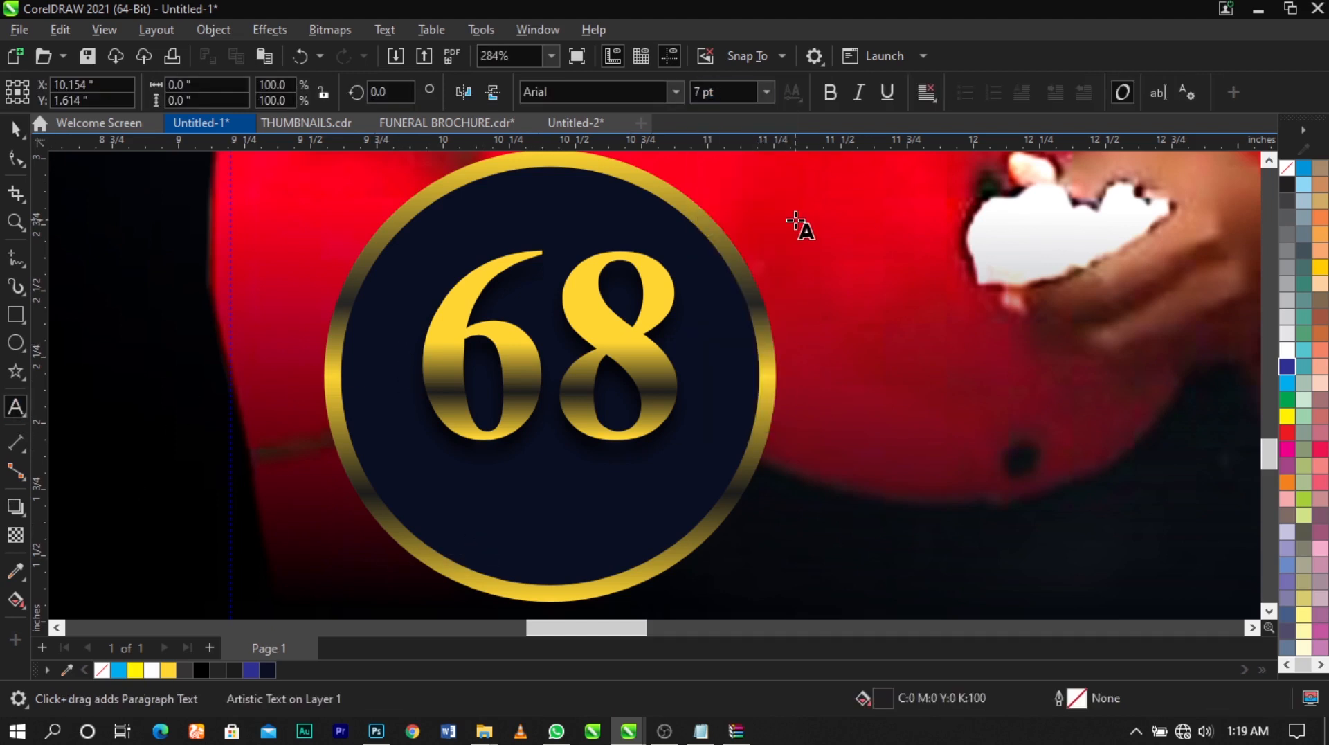
{"action": "type", "text": "18"}
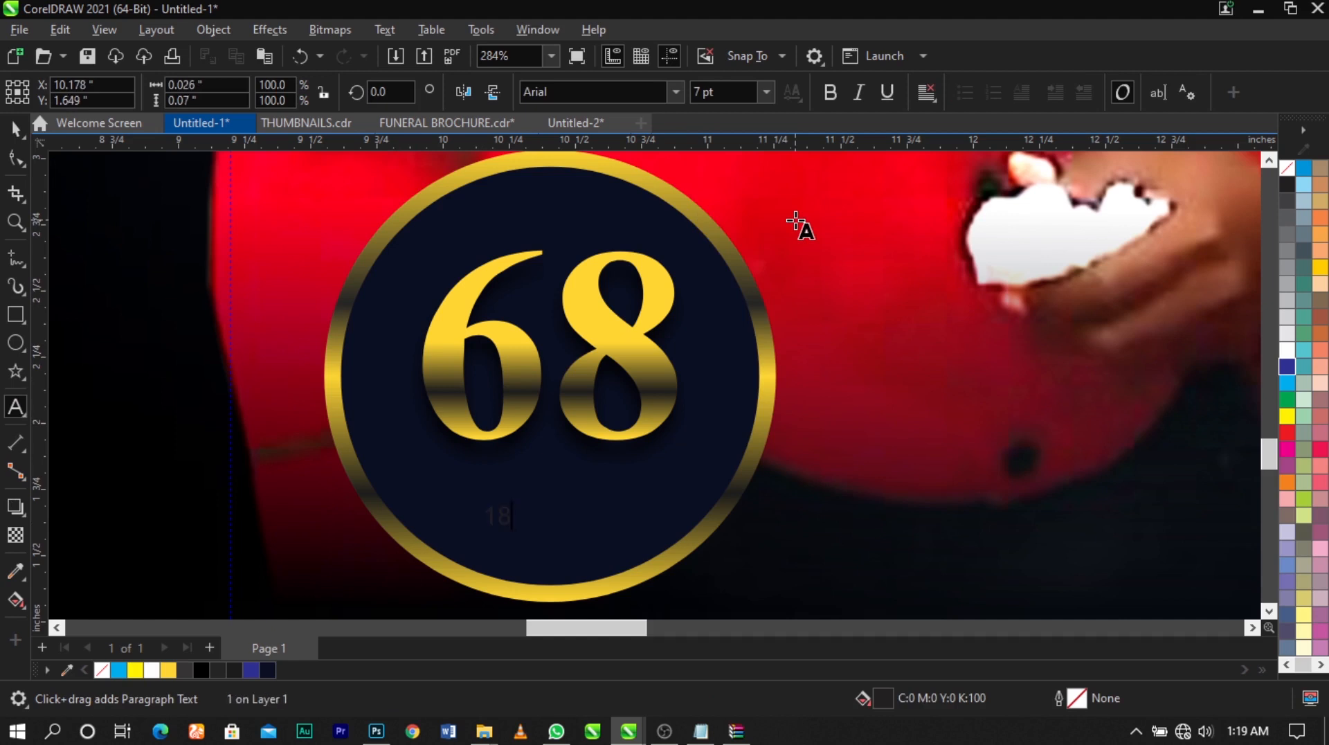
{"action": "type", "text": "7"}
{"action": "key", "text": "BackSpace"}
{"action": "key", "text": "BackSpace"}
{"action": "type", "text": "987 - 2021"}
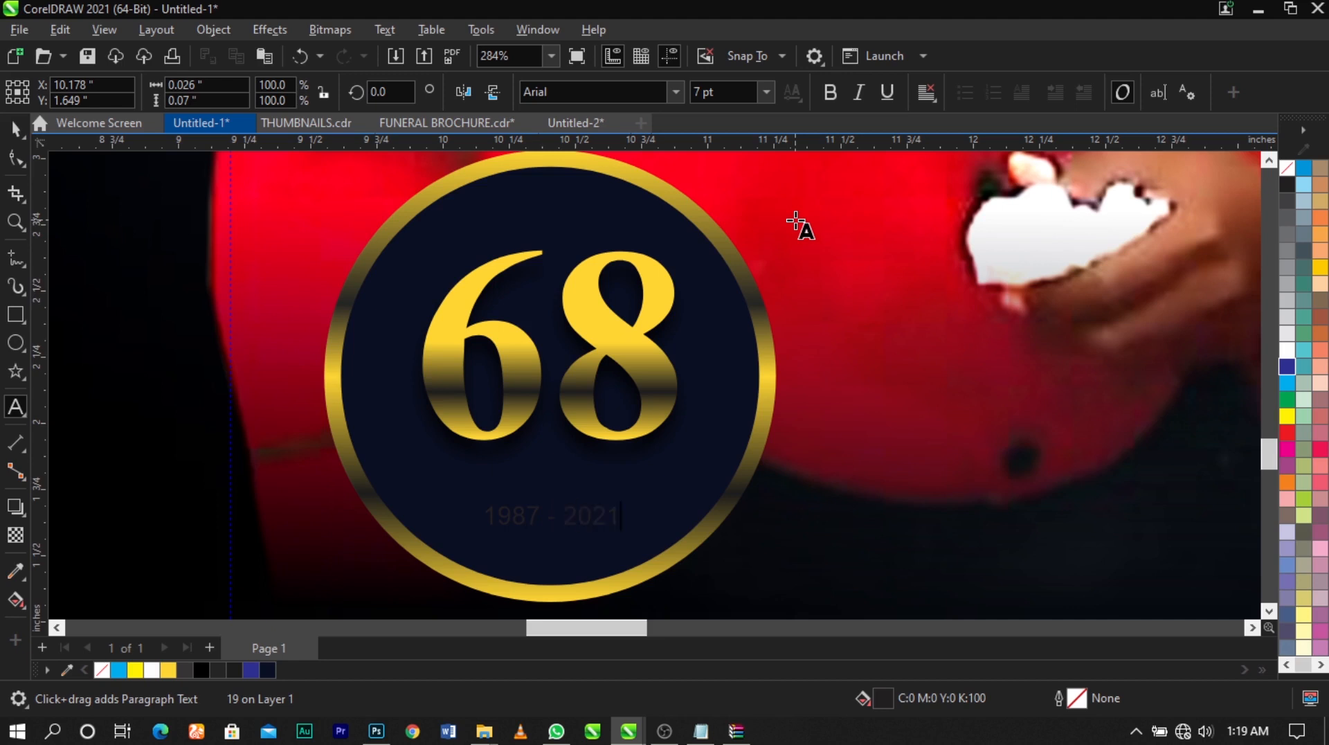
Fill the 1987 - 2021 line with the golden yellow, move it up just below the 68 and set its font to Vantely
{"action": "key", "text": "ctrl+space"}
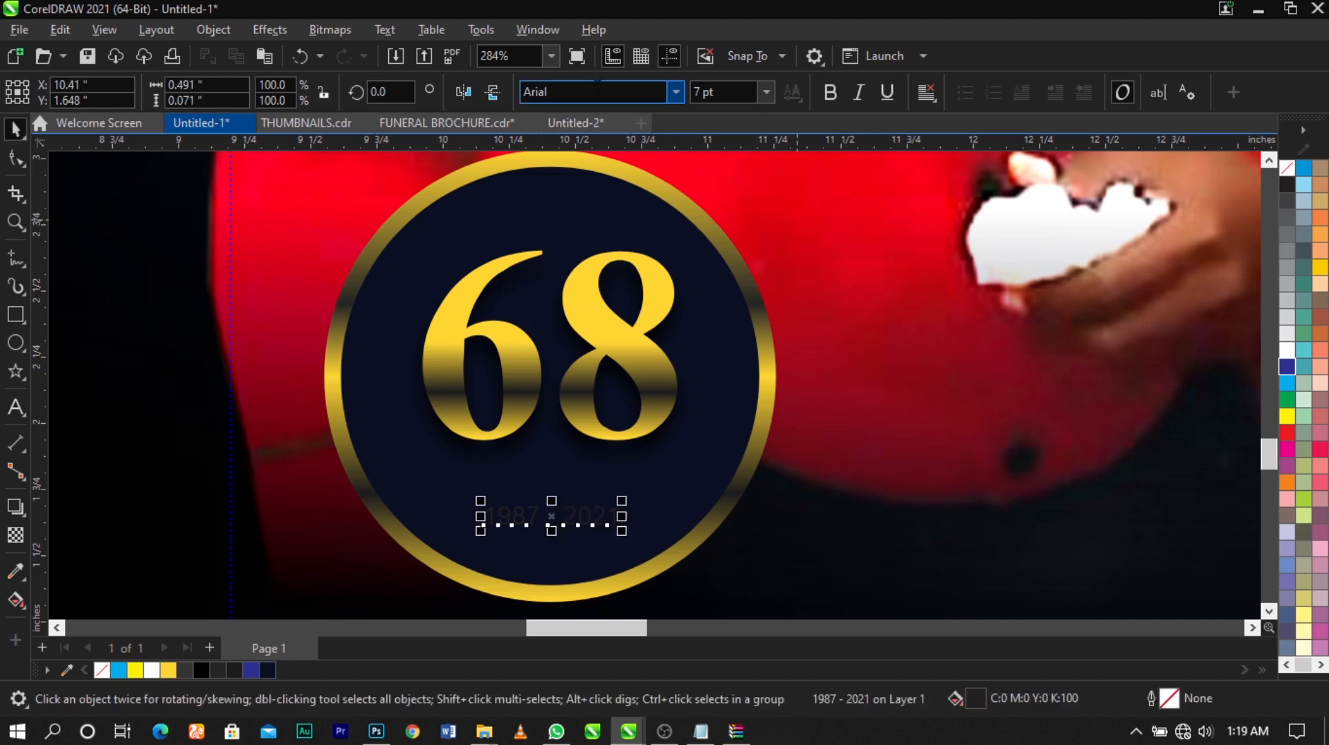
{"action": "left_click", "coordinate": [168, 670]}
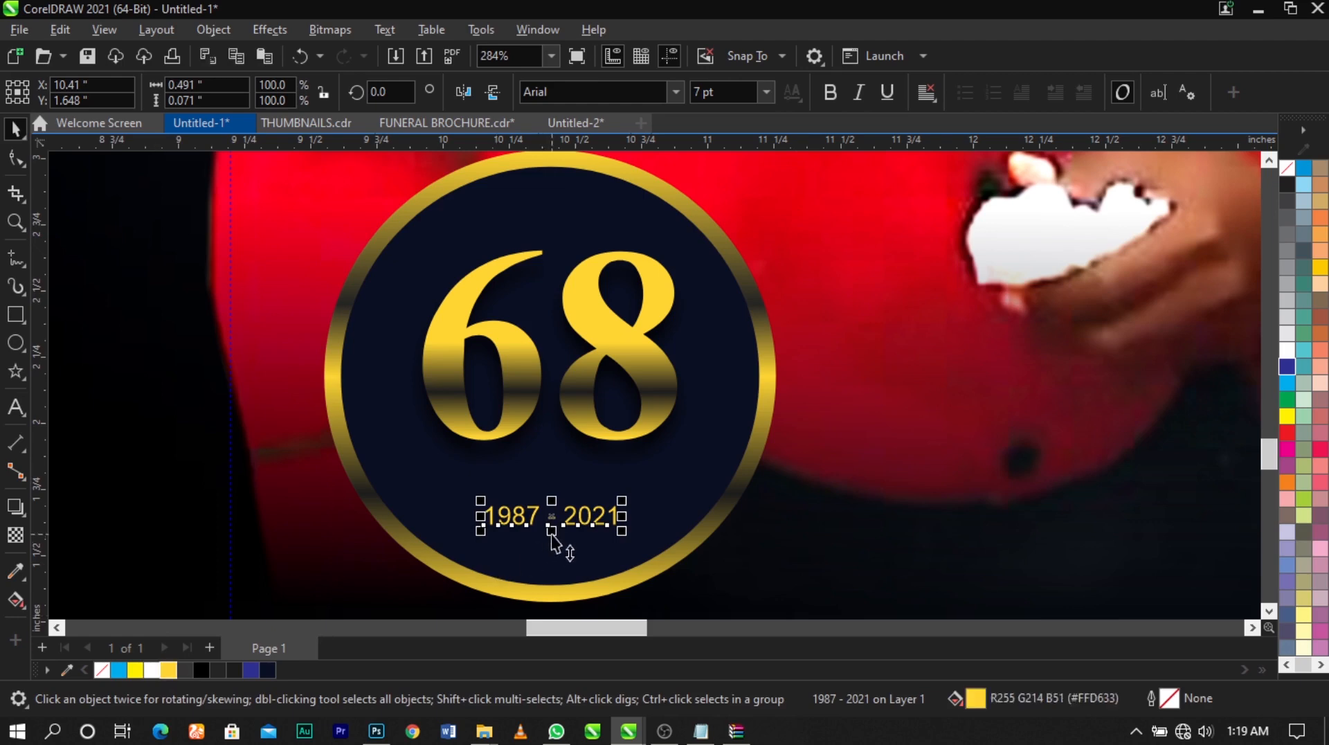
{"action": "left_click_drag", "start_coordinate": [556, 529], "coordinate": [536, 485]}
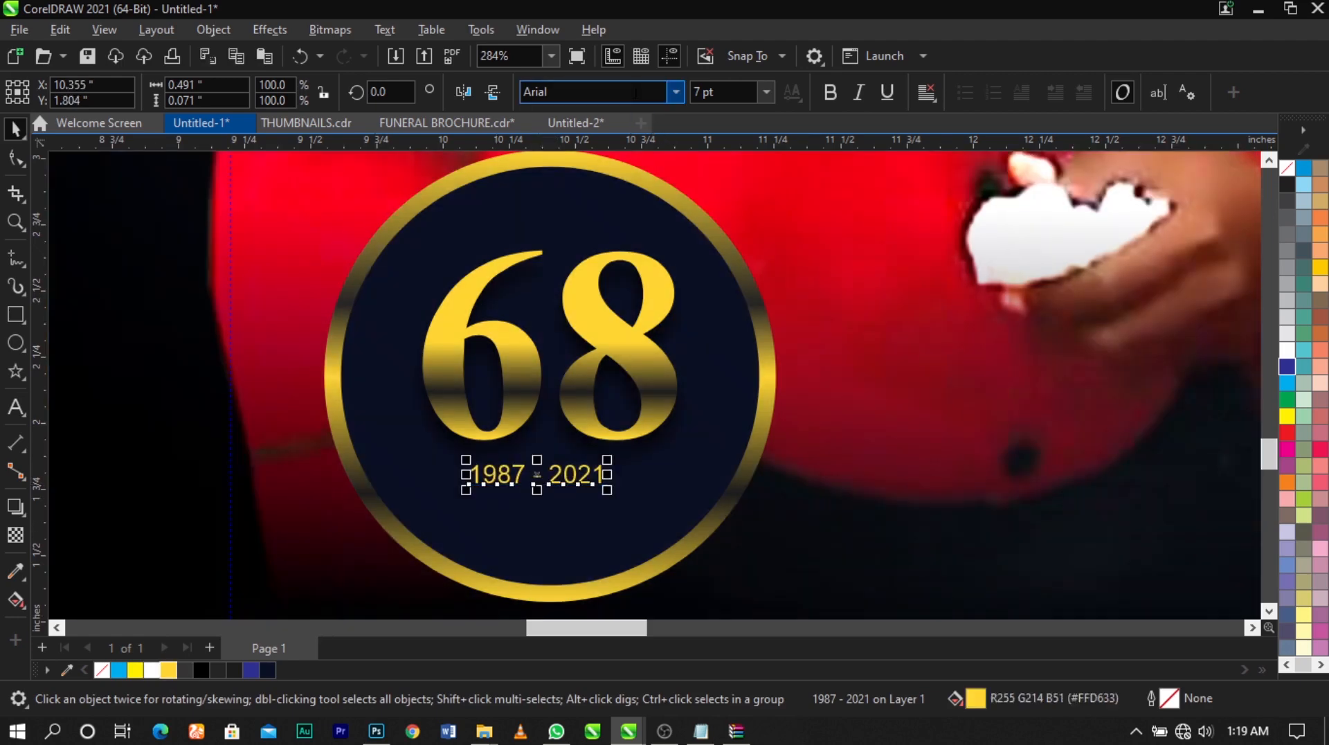
{"action": "type", "text": "Vantely"}
{"action": "key", "text": "Return"}
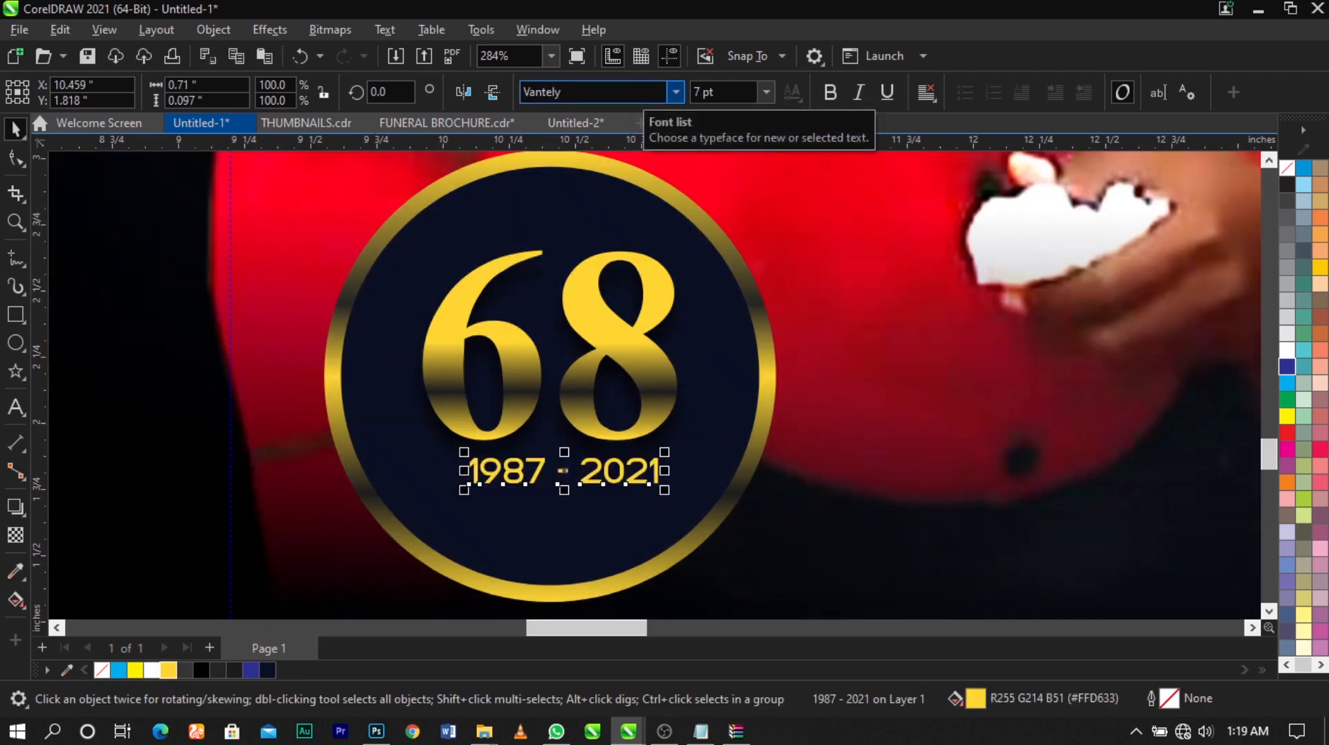
Centre the 1987 - 2021 text under the 68 and enlarge it to about 8 pt
{"action": "left_click", "coordinate": [668, 379], "text": "shift"}
{"action": "key", "text": "c"}
{"action": "left_click", "coordinate": [944, 376]}
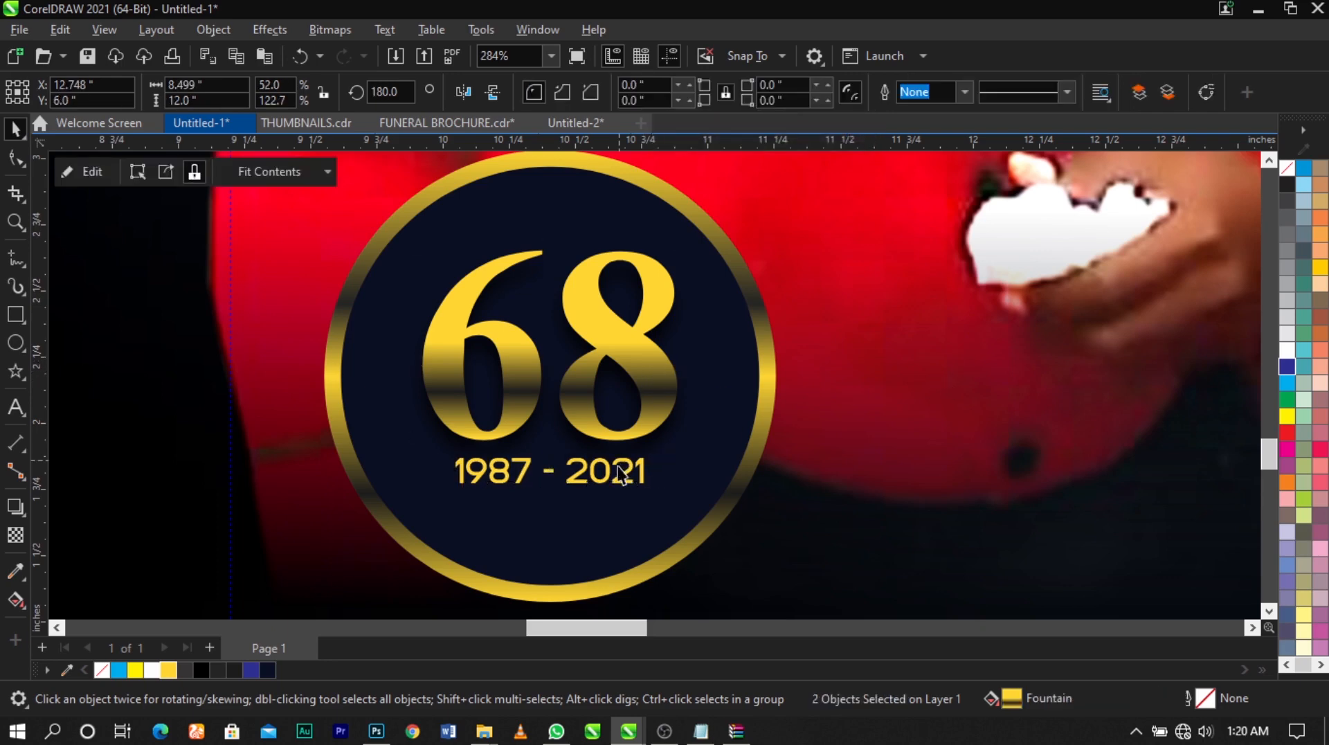
{"action": "left_click", "coordinate": [643, 478]}
{"action": "left_click_drag", "start_coordinate": [658, 497], "coordinate": [656, 494]}
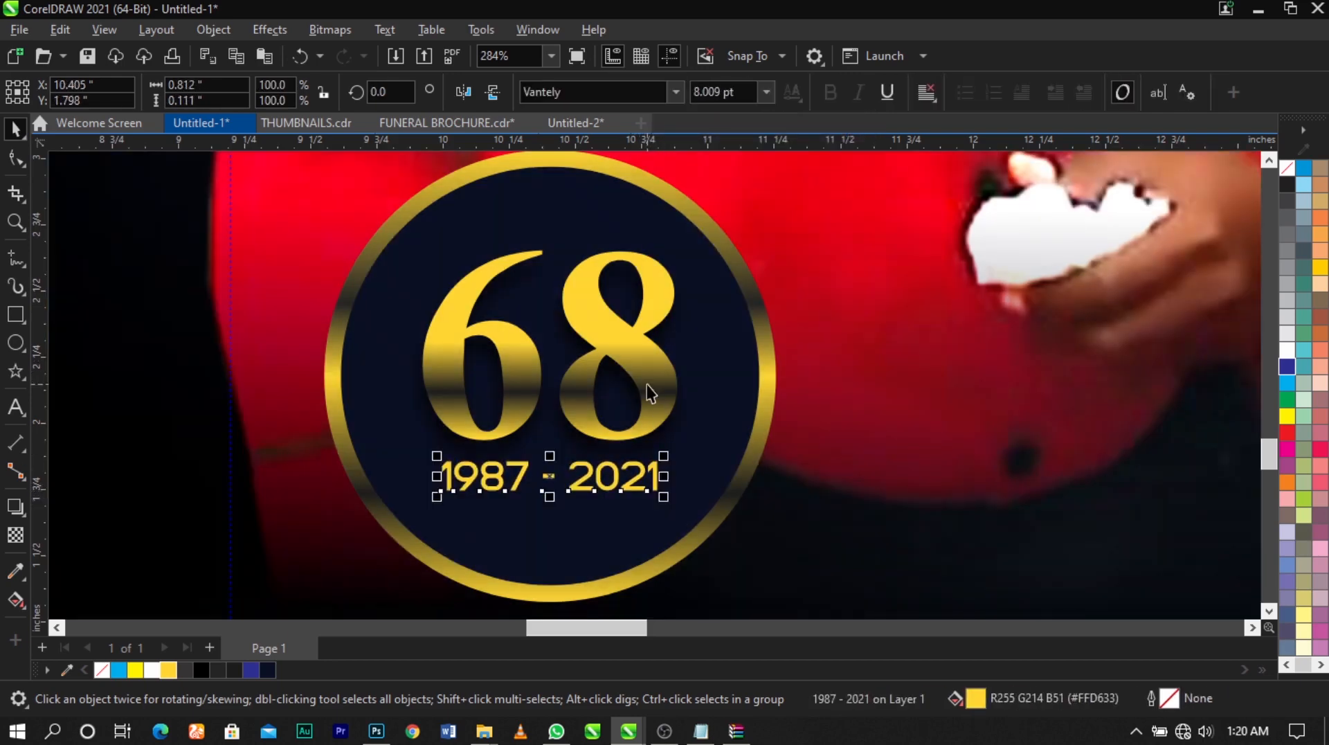
Try to scale and shift the whole age badge, and undo the change
{"action": "left_click", "coordinate": [646, 384], "text": "shift"}
{"action": "scroll", "coordinate": [646, 384], "scroll_direction": "down", "scroll_amount": 5}
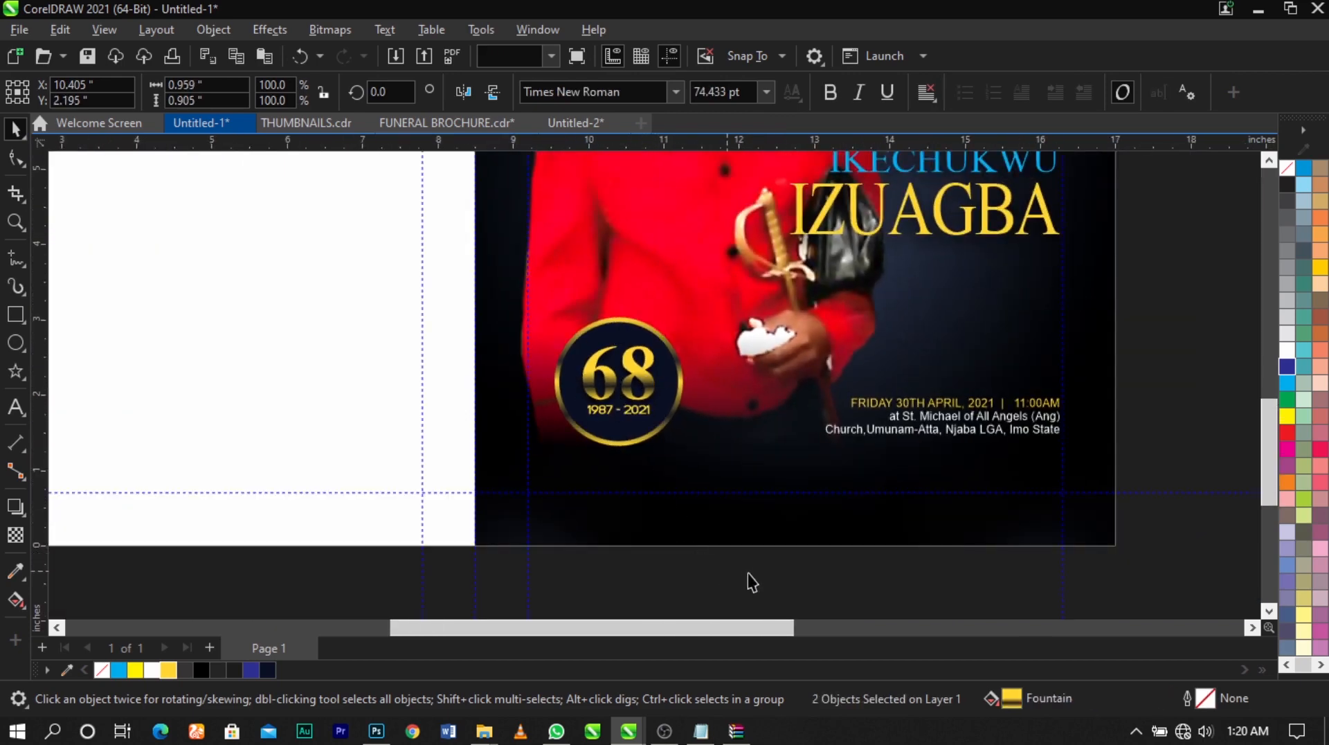
{"action": "left_click_drag", "start_coordinate": [749, 573], "coordinate": [524, 280]}
{"action": "scroll", "coordinate": [613, 334], "scroll_direction": "up", "scroll_amount": 2}
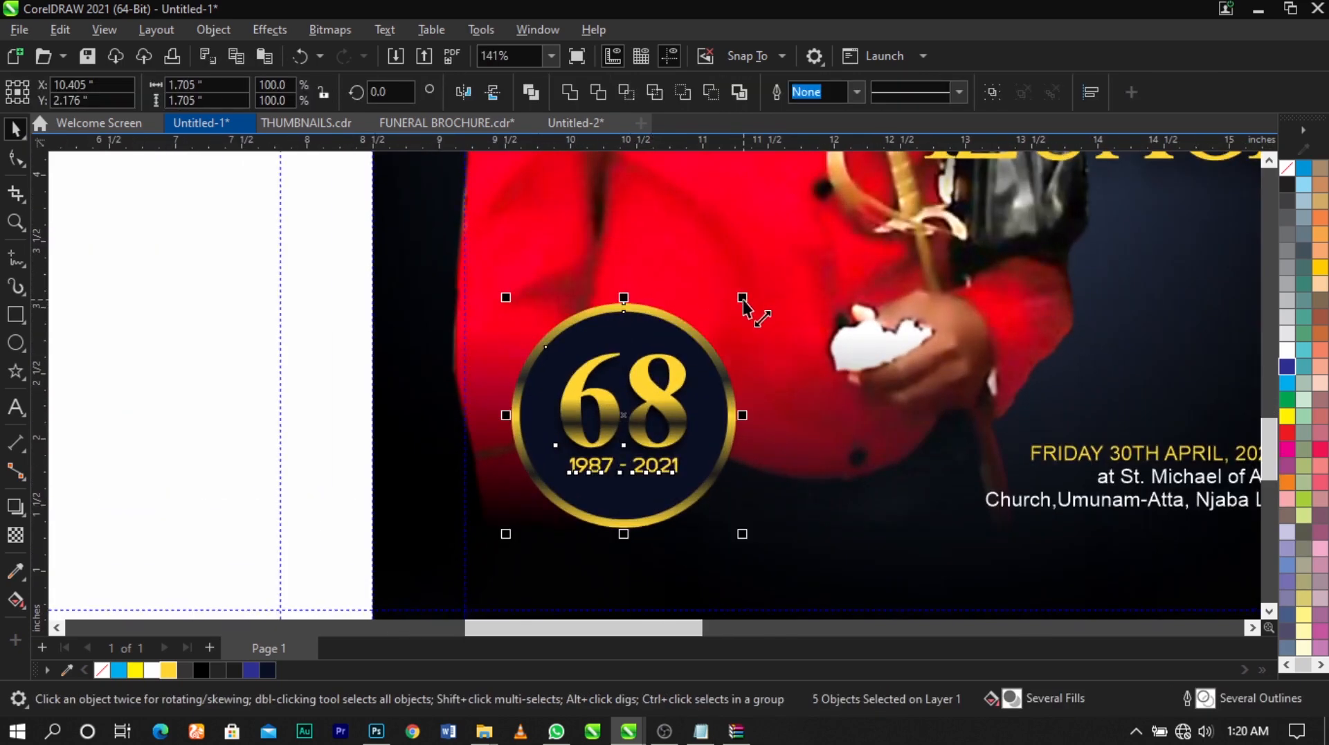
{"action": "left_click_drag", "start_coordinate": [743, 307], "coordinate": [742, 307]}
{"action": "left_click_drag", "start_coordinate": [666, 404], "coordinate": [678, 404]}
{"action": "scroll", "coordinate": [675, 382], "scroll_direction": "down", "scroll_amount": 2}
{"action": "scroll", "coordinate": [672, 385], "scroll_direction": "down", "scroll_amount": 2}
{"action": "key", "text": "ctrl+z"}
Place a copy of the clipped portrait background over the blank panel and flip the copy horizontally to restore its original orientation
{"action": "left_click", "coordinate": [700, 497]}
{"action": "key", "text": "F4"}
{"action": "left_click", "coordinate": [840, 538]}
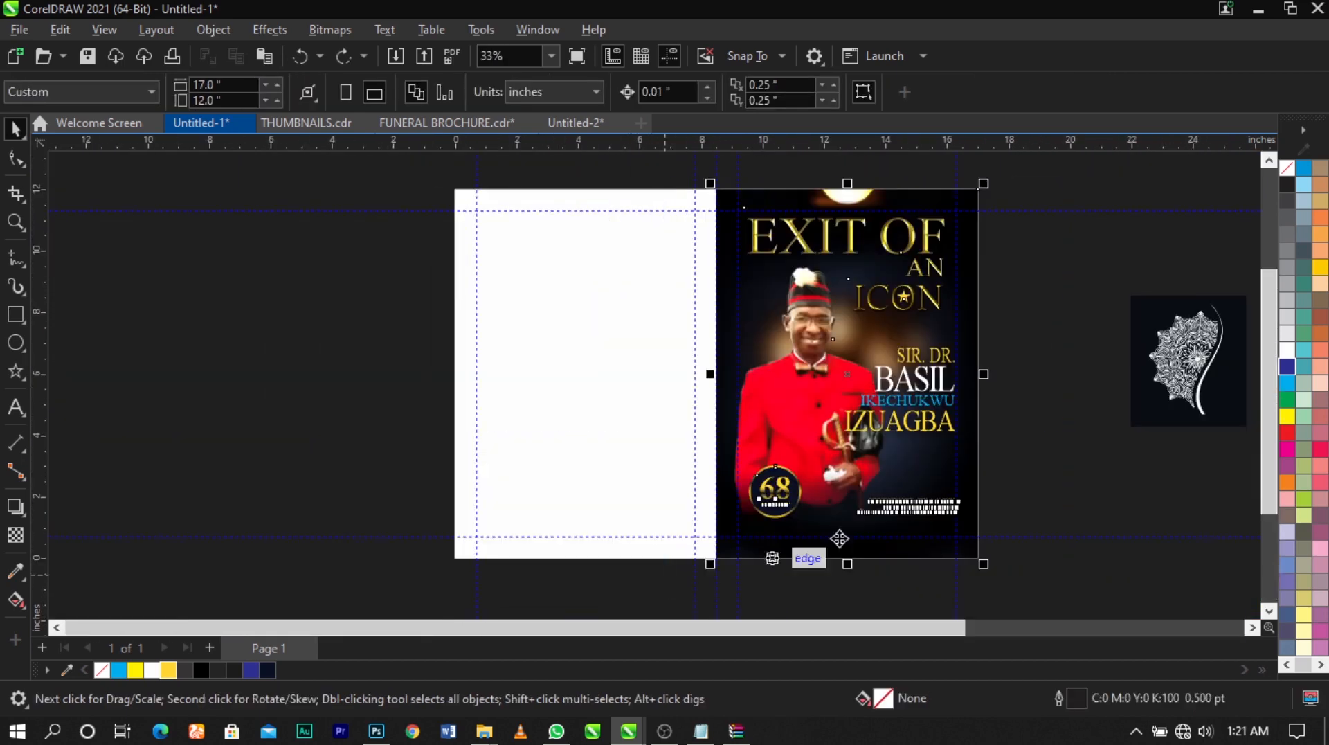
{"action": "left_click_drag", "start_coordinate": [985, 381], "coordinate": [624, 386]}
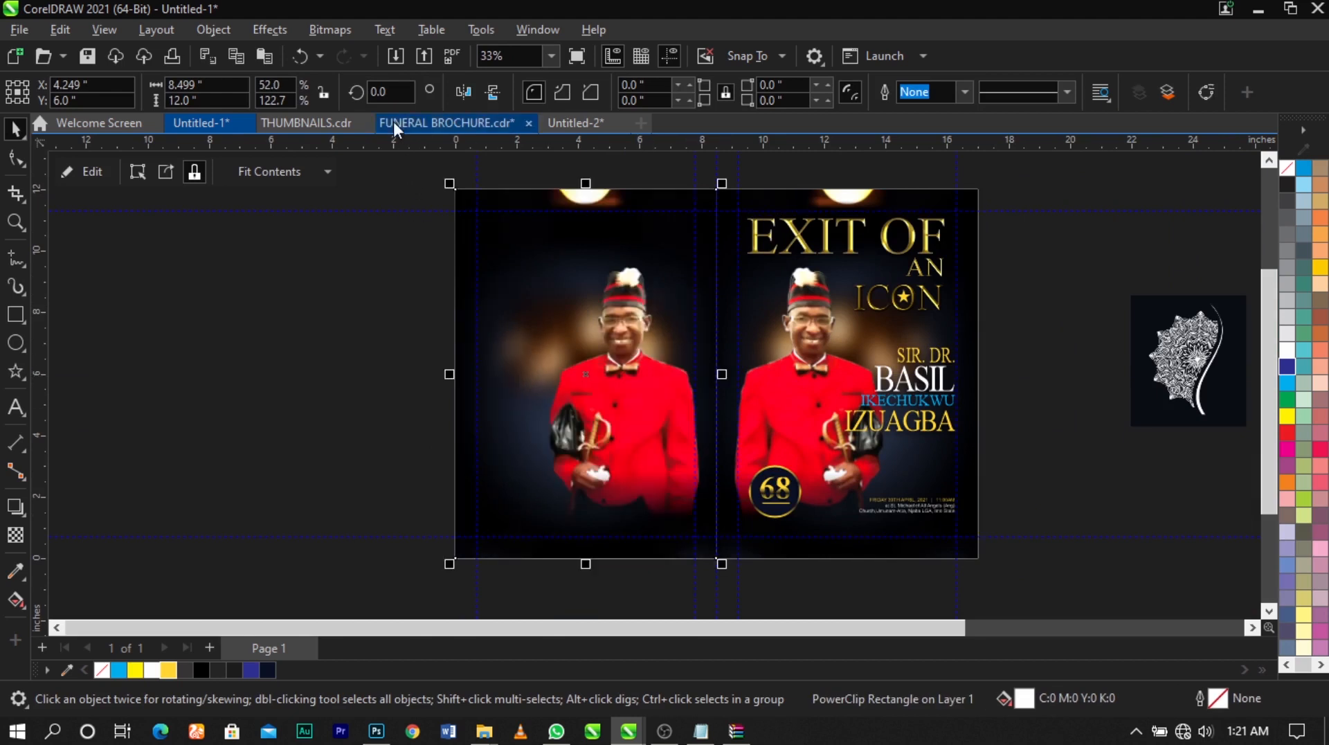
{"action": "left_click", "coordinate": [463, 92]}
Open the copied PowerClip's contents for editing and delete the portrait inside it
{"action": "double_click", "coordinate": [588, 366]}
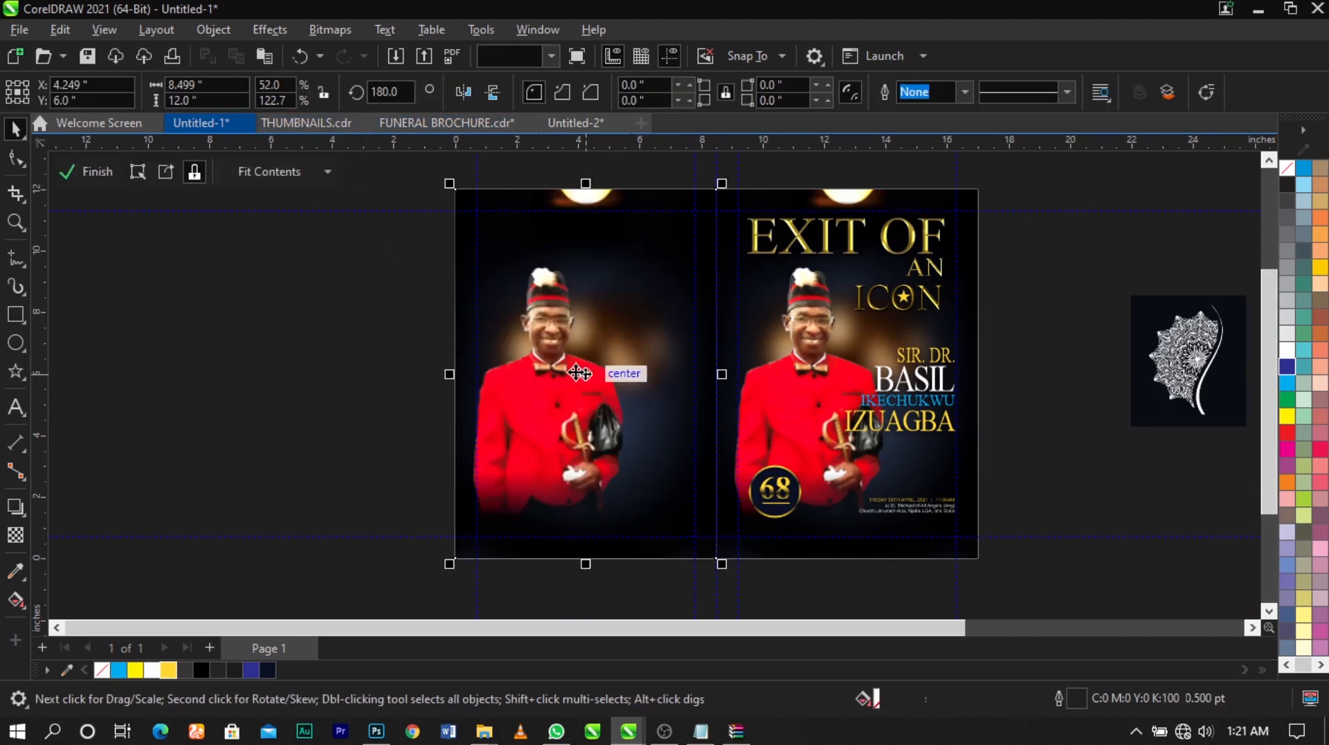
{"action": "left_click", "coordinate": [558, 380]}
{"action": "key", "text": "Delete"}
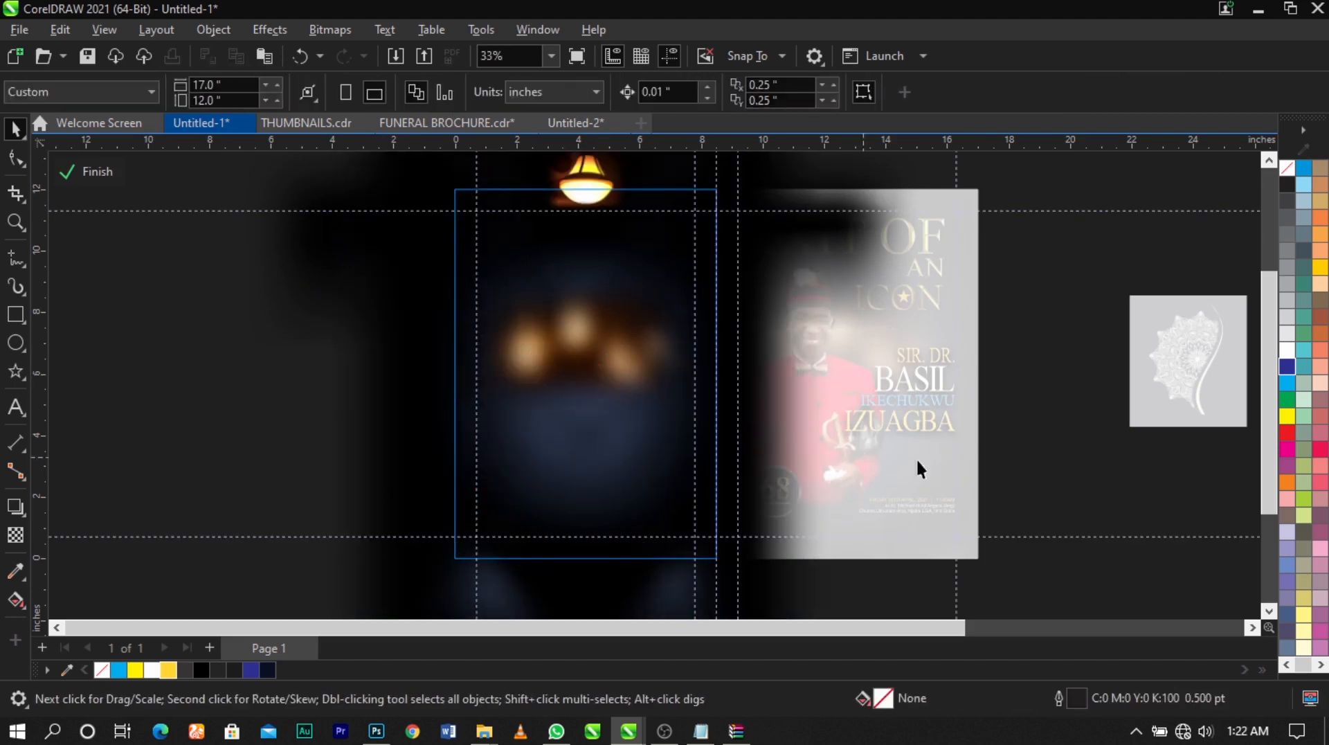
Inside the PowerClip, move the light-bulbs image to the panel's lower-left edge, enlarge it slightly and finish editing the contents
{"action": "left_click", "coordinate": [579, 350]}
{"action": "left_click_drag", "start_coordinate": [246, 246], "coordinate": [840, 471]}
{"action": "left_click_drag", "start_coordinate": [789, 255], "coordinate": [361, 492]}
{"action": "left_click_drag", "start_coordinate": [195, 505], "coordinate": [808, 241]}
{"action": "left_click", "coordinate": [591, 340]}
{"action": "left_click", "coordinate": [555, 351]}
{"action": "left_click", "coordinate": [556, 360]}
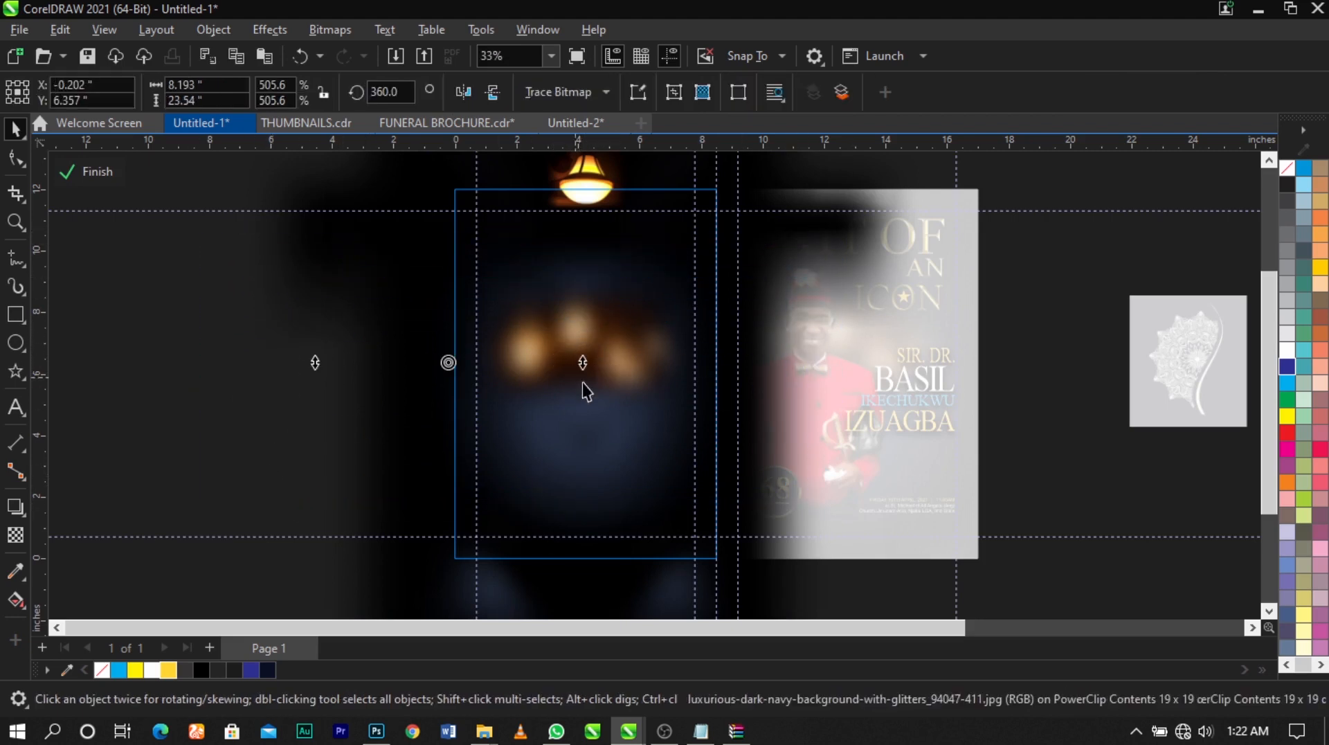
{"action": "left_click", "coordinate": [591, 390]}
{"action": "left_click_drag", "start_coordinate": [858, 516], "coordinate": [270, 209]}
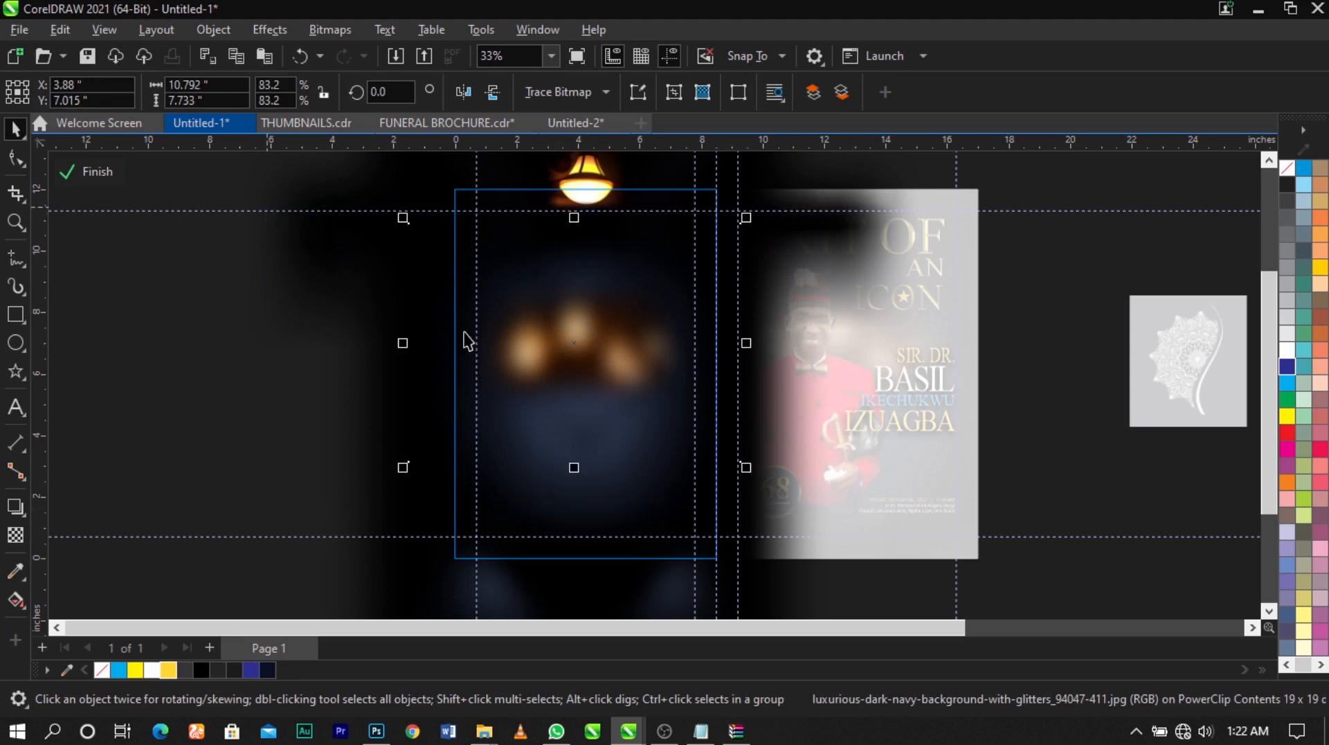
{"action": "left_click_drag", "start_coordinate": [572, 338], "coordinate": [455, 459]}
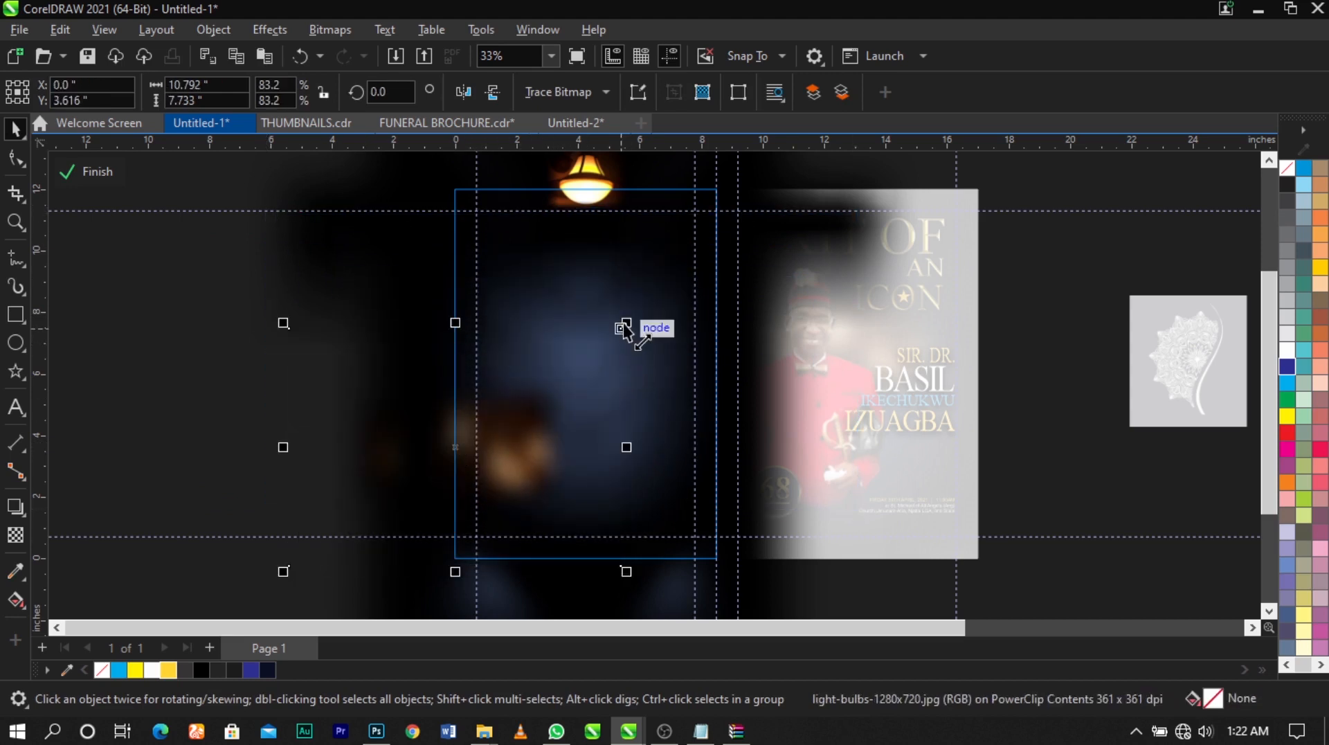
{"action": "left_click_drag", "start_coordinate": [623, 317], "coordinate": [658, 291]}
{"action": "mouse_move", "coordinate": [450, 448]}
{"action": "left_mouse_down"}
{"action": "mouse_move", "coordinate": [411, 437]}
{"action": "mouse_move", "coordinate": [447, 440]}
{"action": "left_mouse_up"}
{"action": "left_click", "coordinate": [1172, 501], "text": "ctrl"}
{"action": "left_click", "coordinate": [1173, 501]}
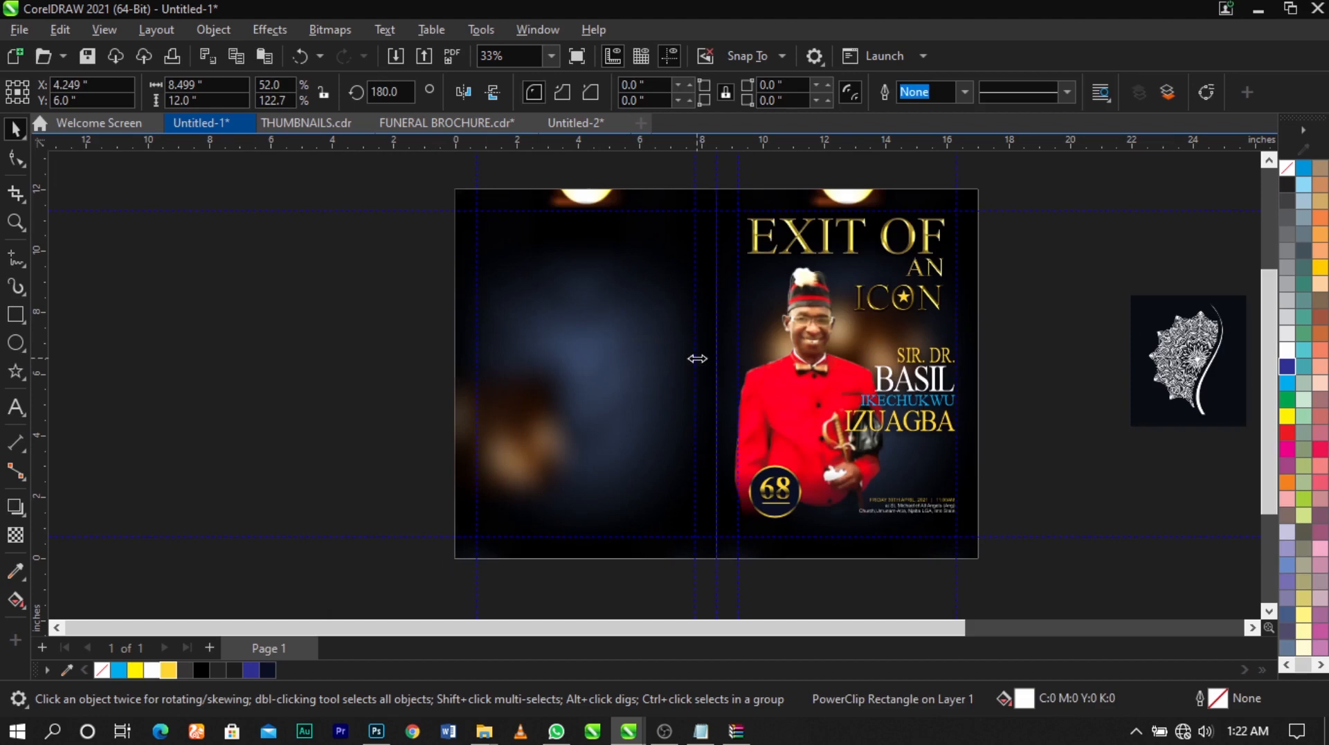
Move the ornament image from beyond the front cover to the empty area just outside the opposite edge of the spread
{"action": "scroll", "coordinate": [697, 359], "scroll_direction": "down", "scroll_amount": 1}
{"action": "key", "text": "z"}
{"action": "left_click_drag", "start_coordinate": [412, 189], "coordinate": [1039, 571]}
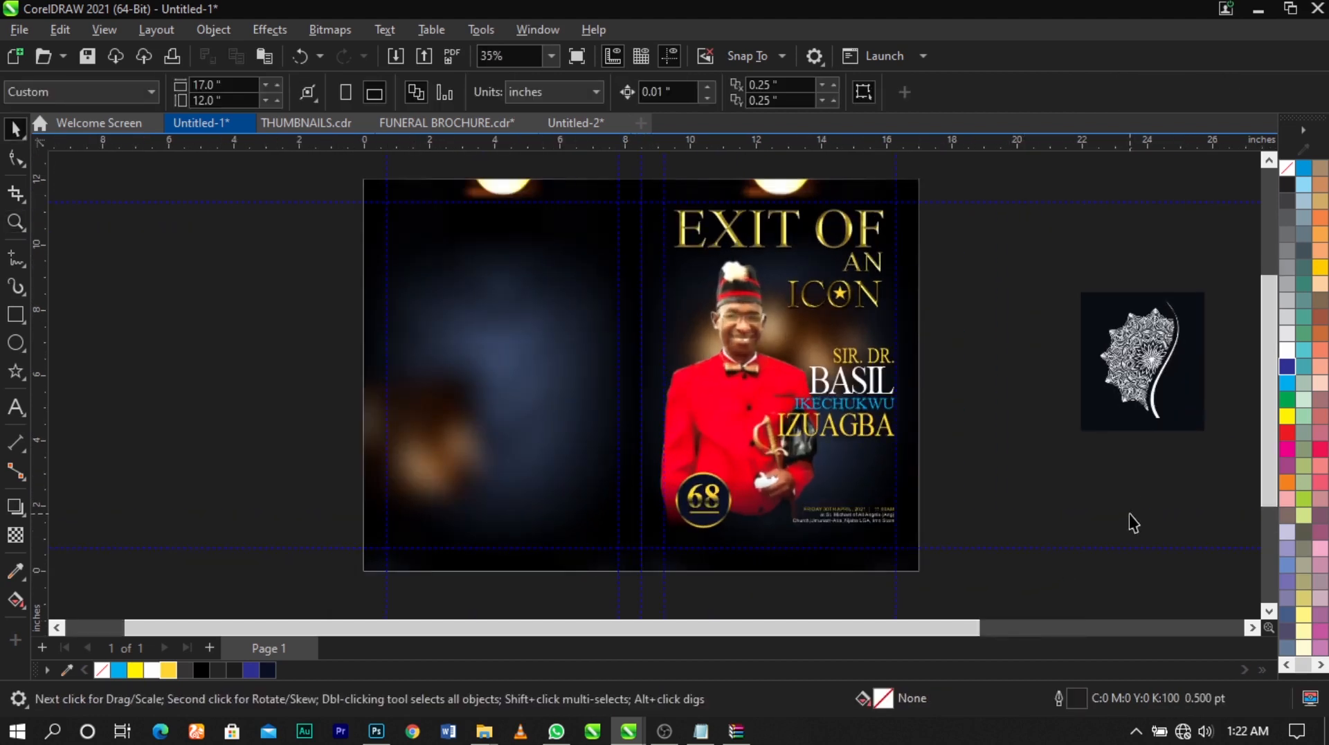
{"action": "left_click_drag", "start_coordinate": [1149, 393], "coordinate": [266, 439]}
{"action": "scroll", "coordinate": [265, 439], "scroll_direction": "up", "scroll_amount": 2}
{"action": "left_click_drag", "start_coordinate": [338, 305], "coordinate": [462, 234]}
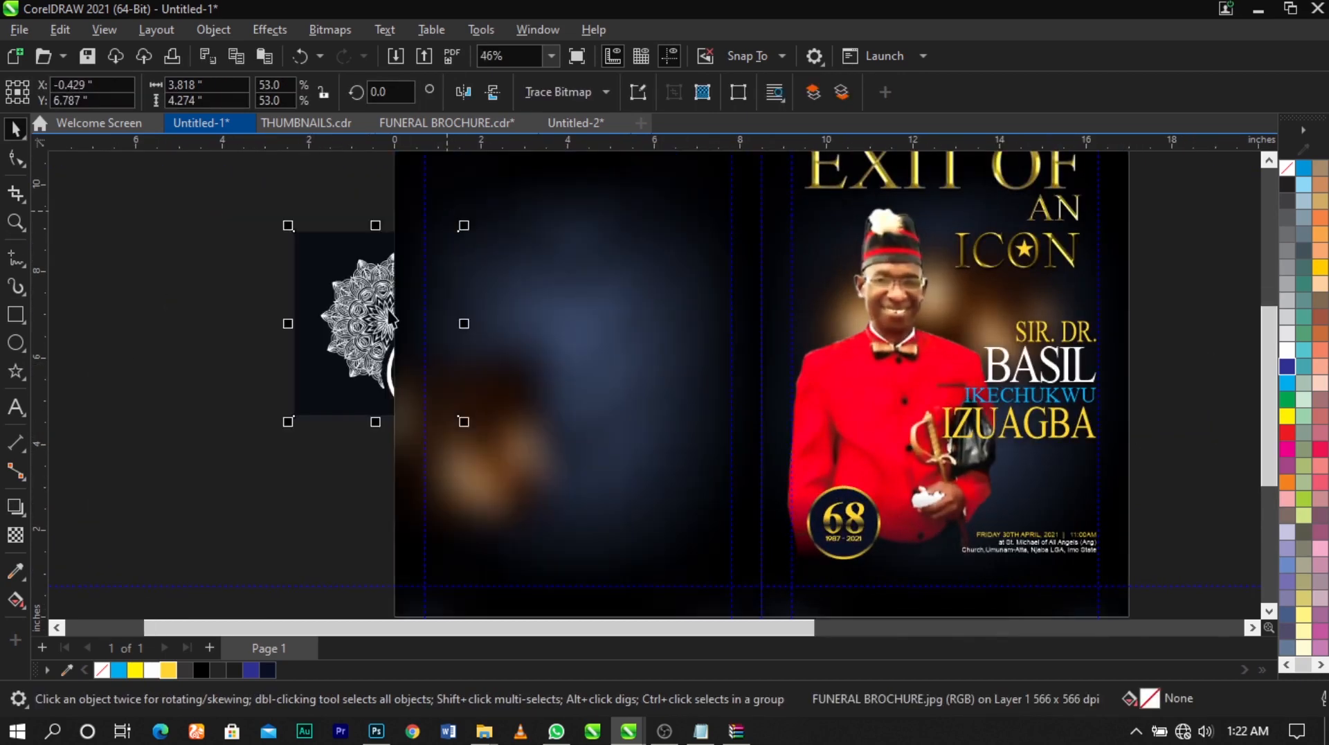
{"action": "scroll", "coordinate": [348, 299], "scroll_direction": "down", "scroll_amount": 1}
{"action": "left_click_drag", "start_coordinate": [331, 313], "coordinate": [231, 331]}
Enlarge the ornament image to about 6.16 by 6.9 inches and position it clear of the page edge
{"action": "scroll", "coordinate": [575, 317], "scroll_direction": "down", "scroll_amount": 5}
{"action": "key", "text": "F2"}
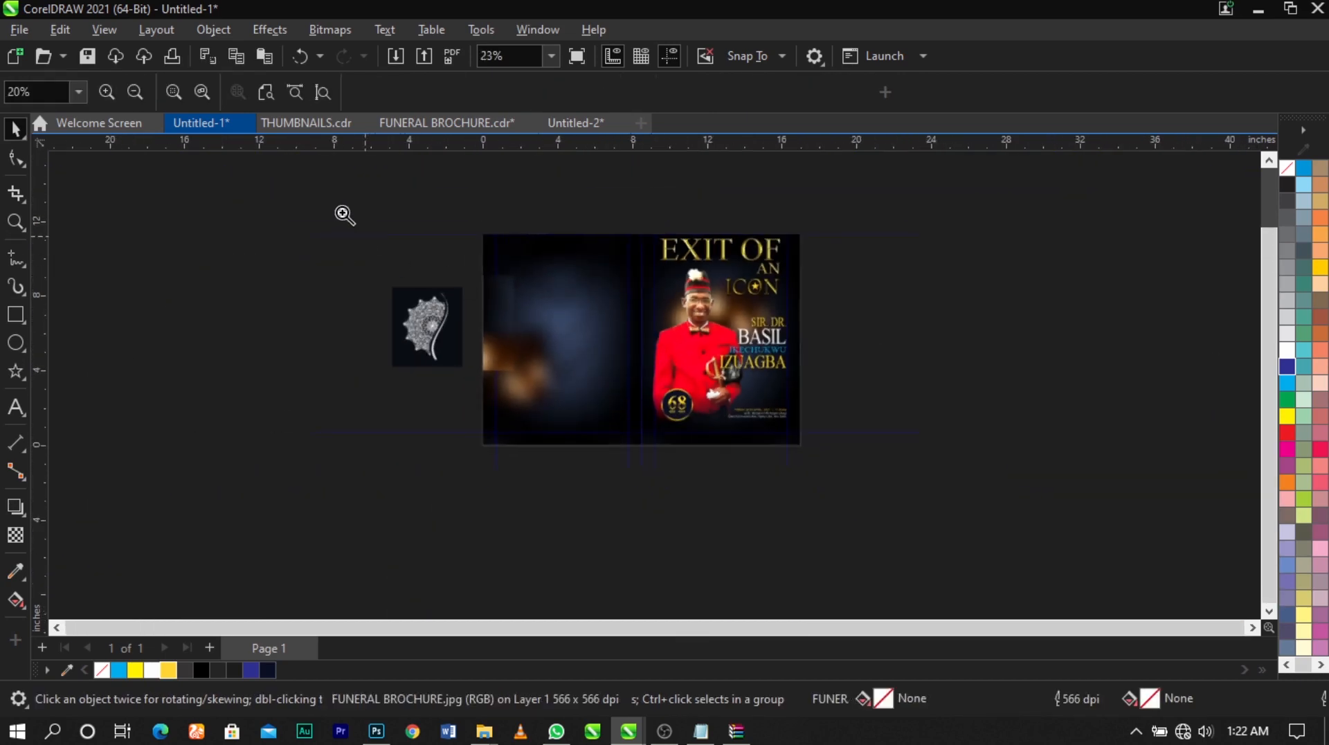
{"action": "left_click_drag", "start_coordinate": [342, 210], "coordinate": [1127, 516]}
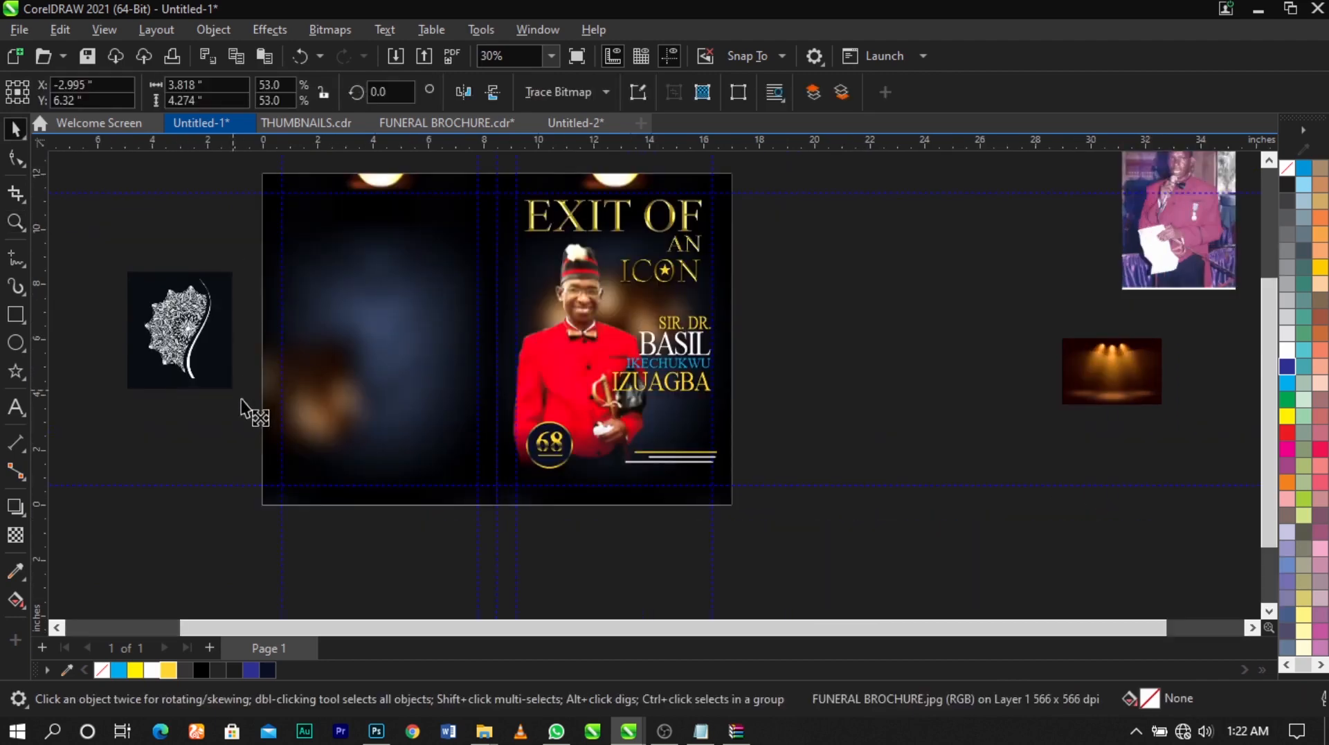
{"action": "left_click_drag", "start_coordinate": [241, 400], "coordinate": [273, 435]}
{"action": "left_click_drag", "start_coordinate": [234, 353], "coordinate": [220, 360]}
Convert the ornament image to a 1-bit black-and-white bitmap using the Line Art method with threshold 215
{"action": "scroll", "coordinate": [160, 345], "scroll_direction": "up", "scroll_amount": 3}
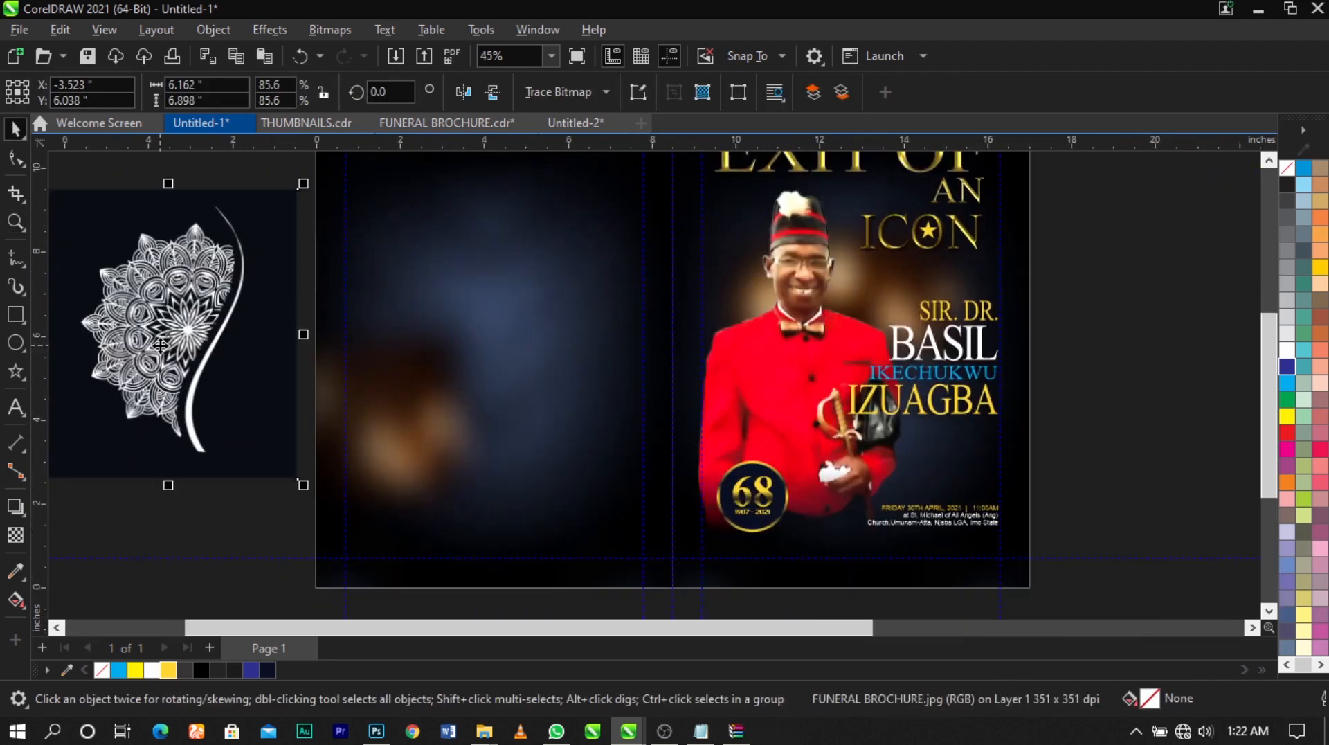
{"action": "scroll", "coordinate": [147, 320], "scroll_direction": "up", "scroll_amount": 4}
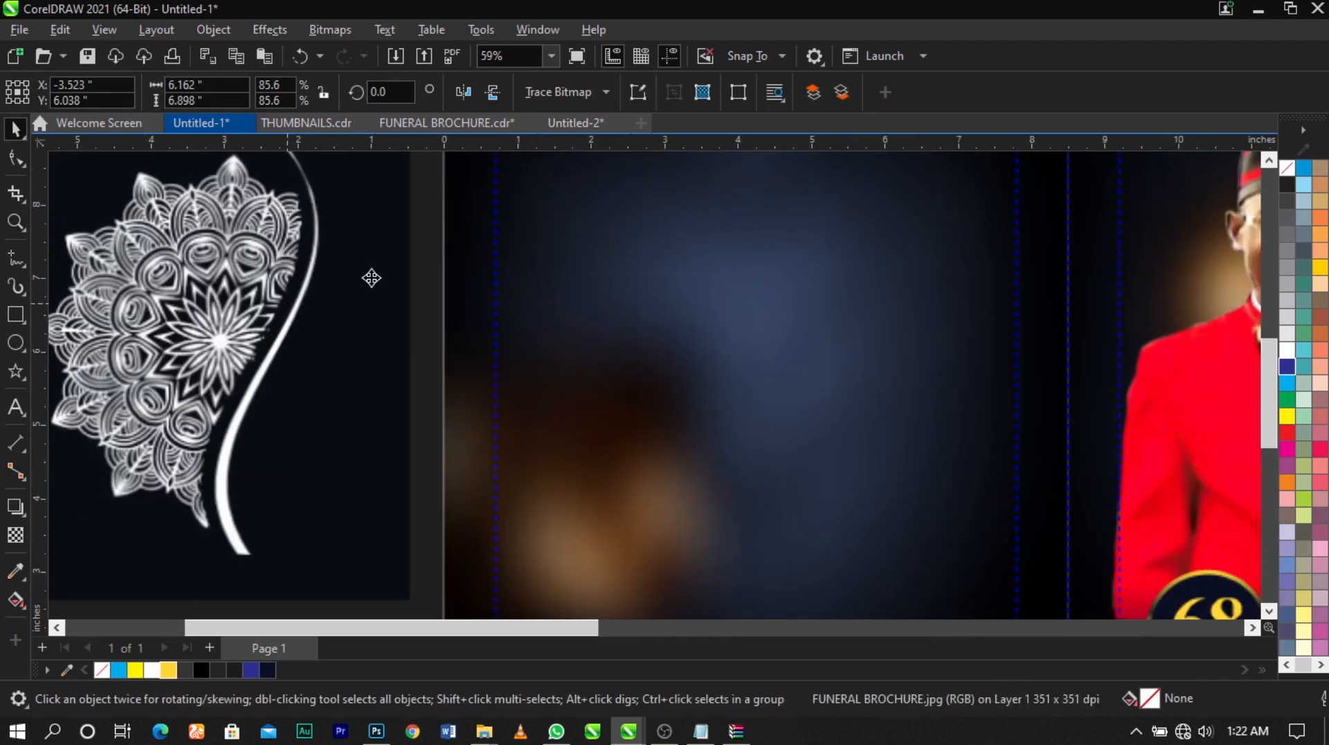
{"action": "left_click", "coordinate": [311, 30]}
{"action": "mouse_move", "coordinate": [417, 196]}
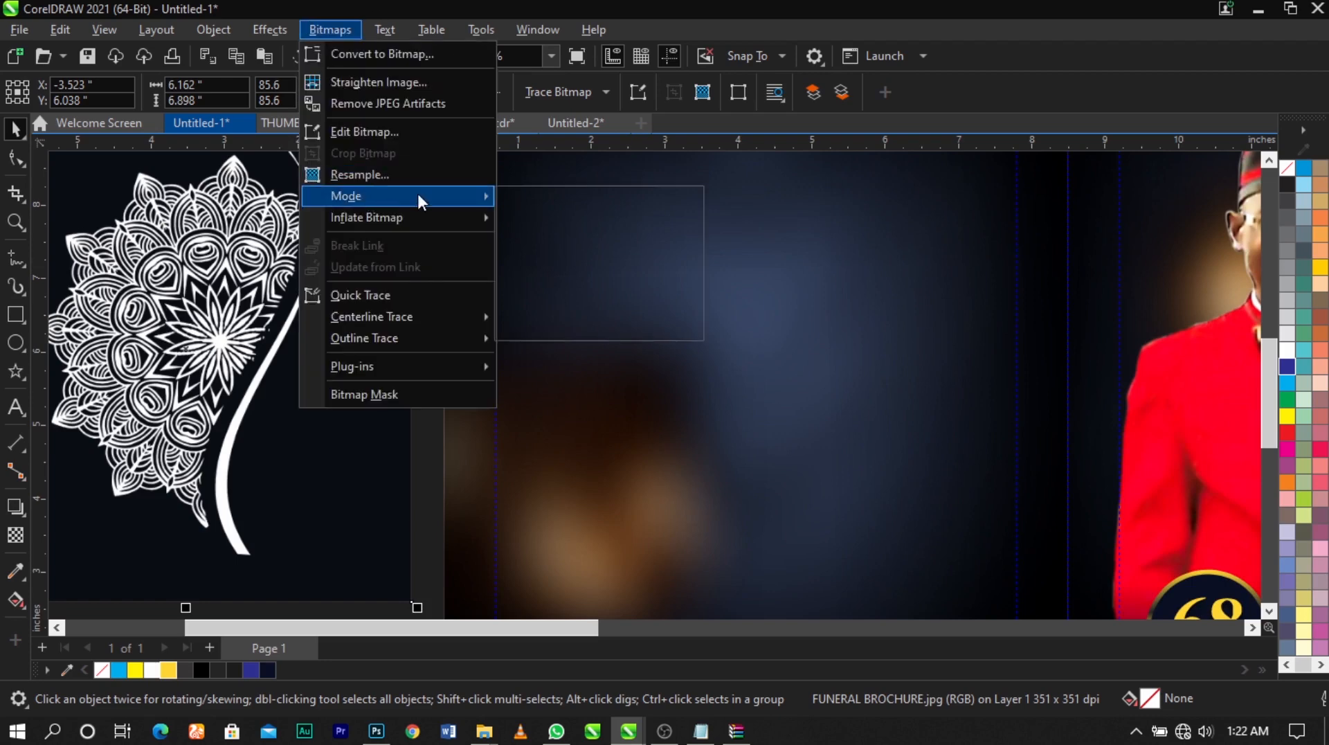
{"action": "left_click", "coordinate": [556, 198]}
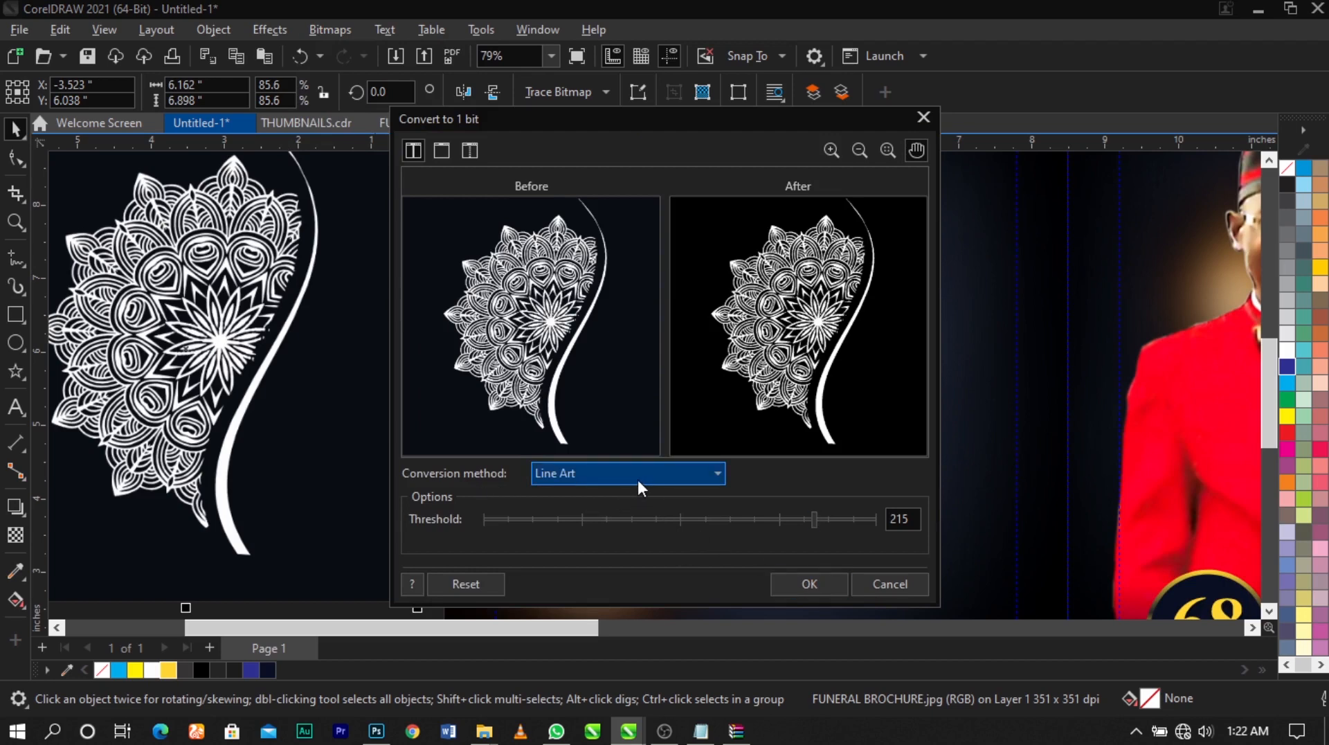
{"action": "left_click", "coordinate": [804, 584]}
Outline-trace the ornament bitmap as line art with automatic background removal, and delete the original bitmap
{"action": "scroll", "coordinate": [782, 450], "scroll_direction": "down", "scroll_amount": 1}
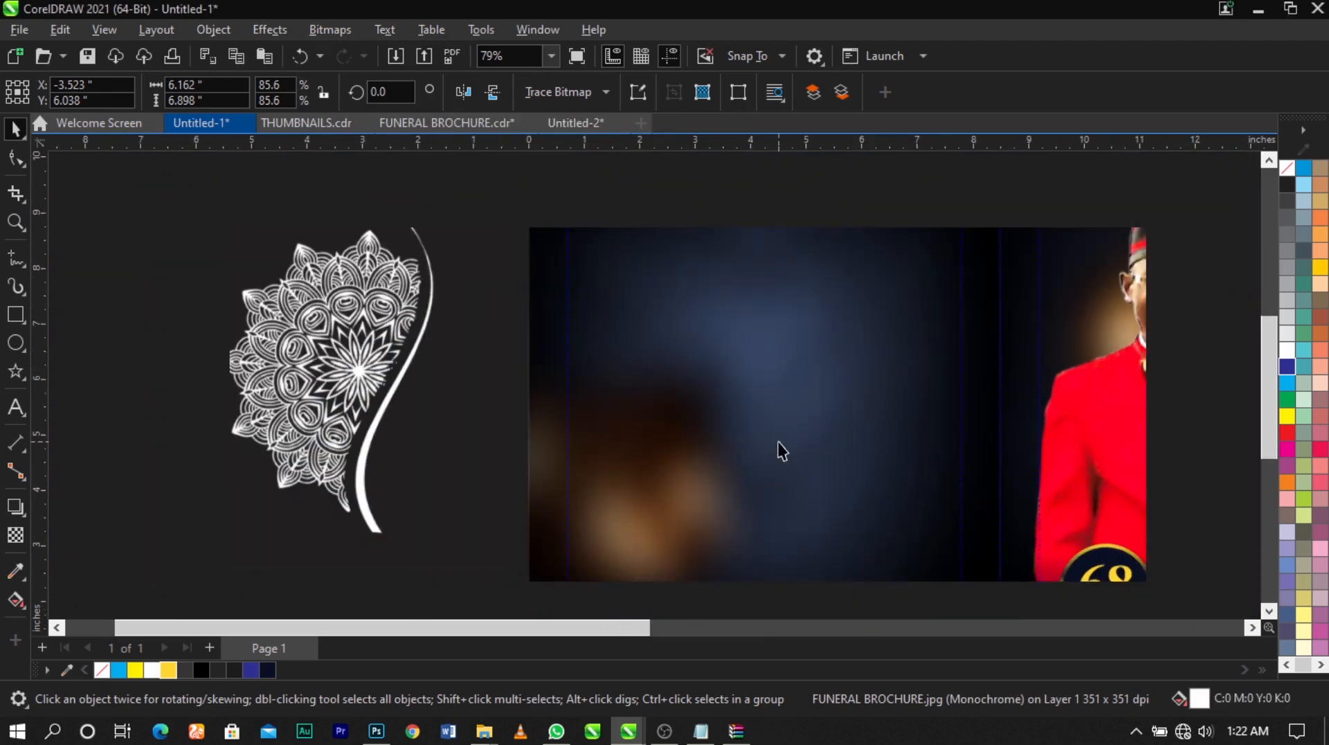
{"action": "left_click", "coordinate": [580, 90]}
{"action": "mouse_move", "coordinate": [597, 173]}
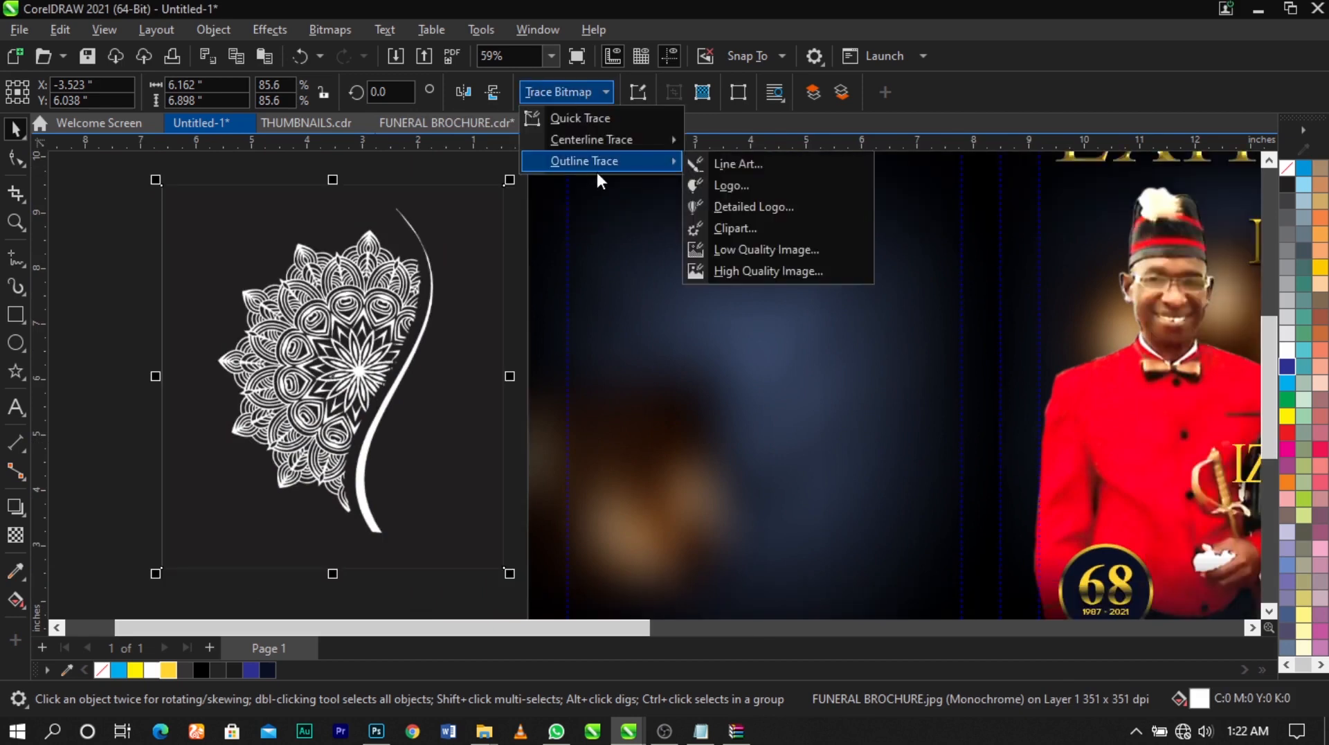
{"action": "left_click", "coordinate": [746, 168]}
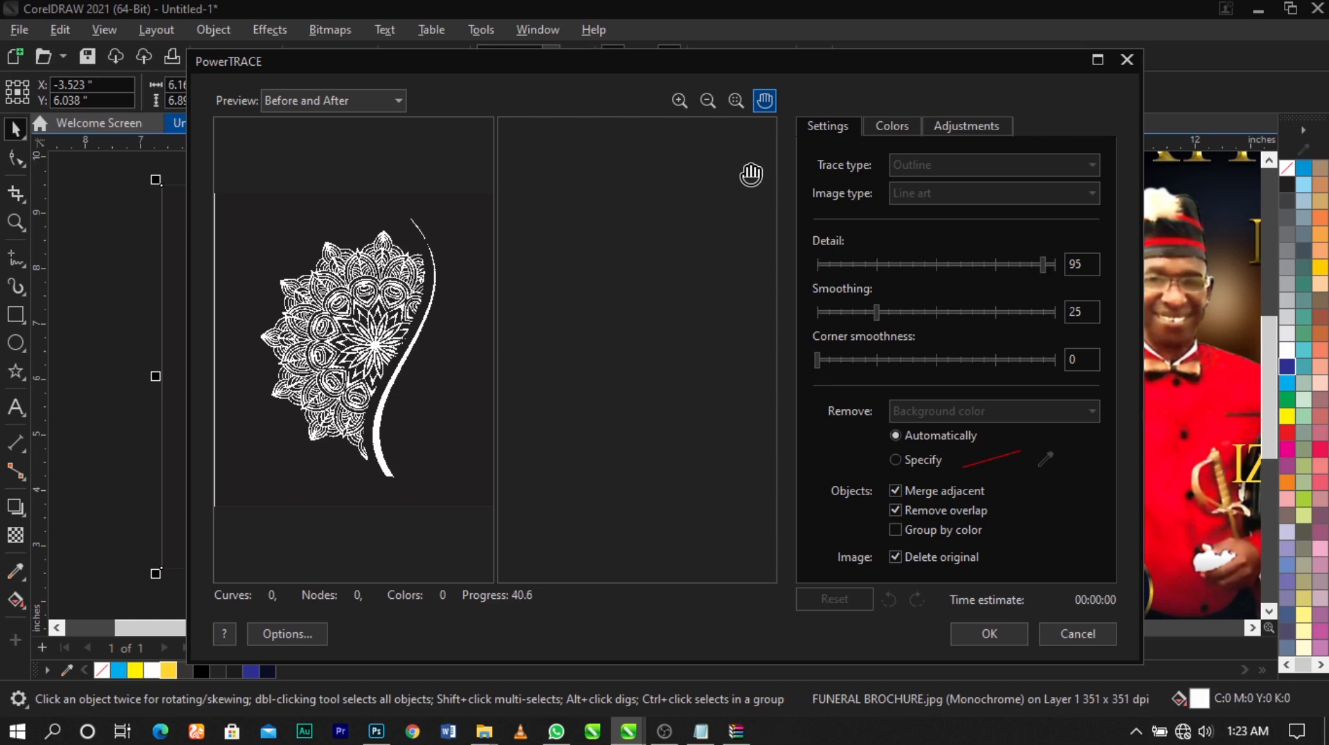
{"action": "left_click_drag", "start_coordinate": [823, 60], "coordinate": [845, 31]}
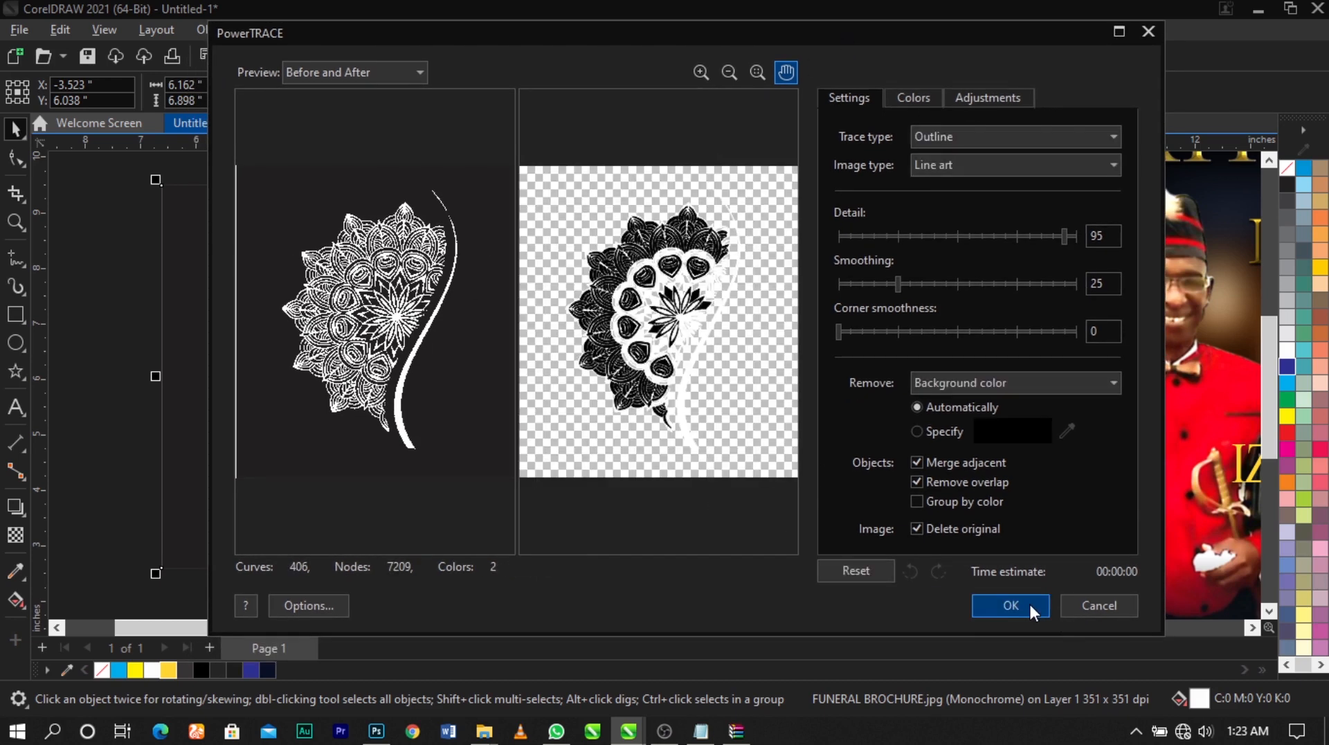
{"action": "left_click", "coordinate": [1010, 605]}
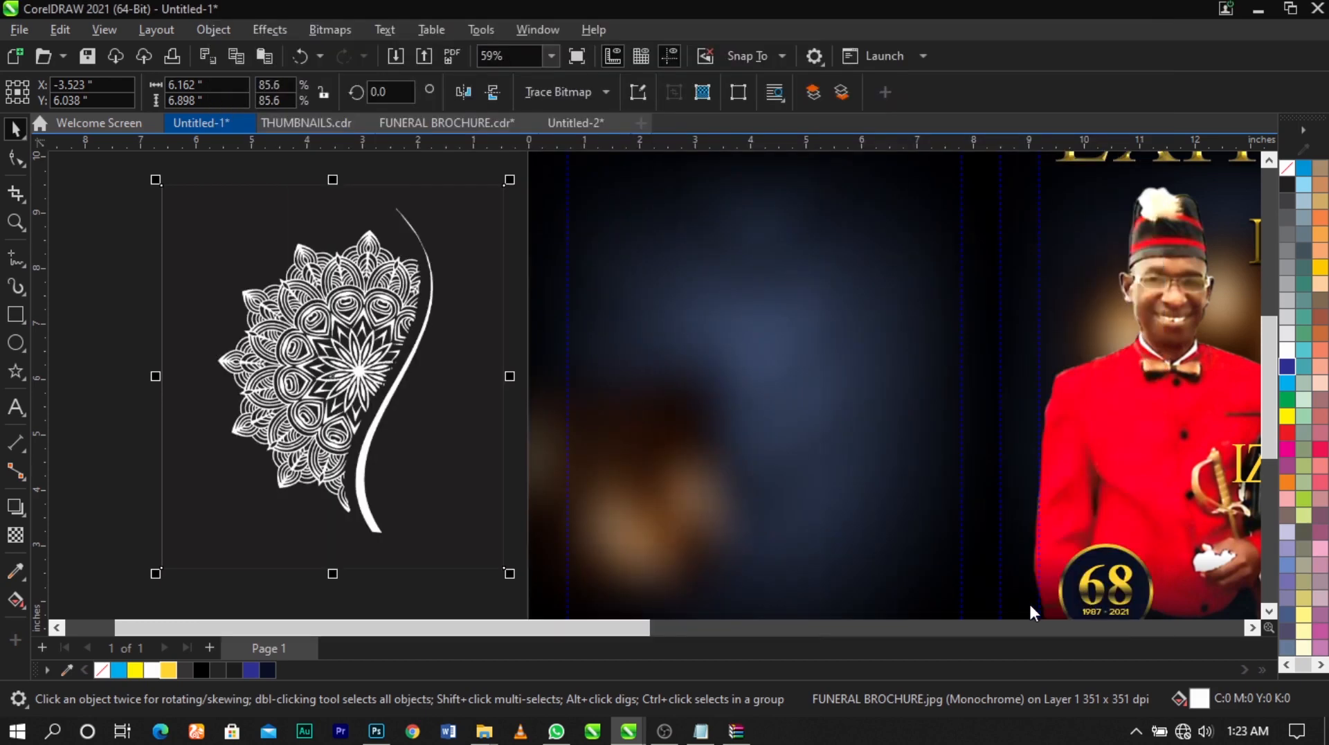
{"action": "left_click", "coordinate": [250, 308]}
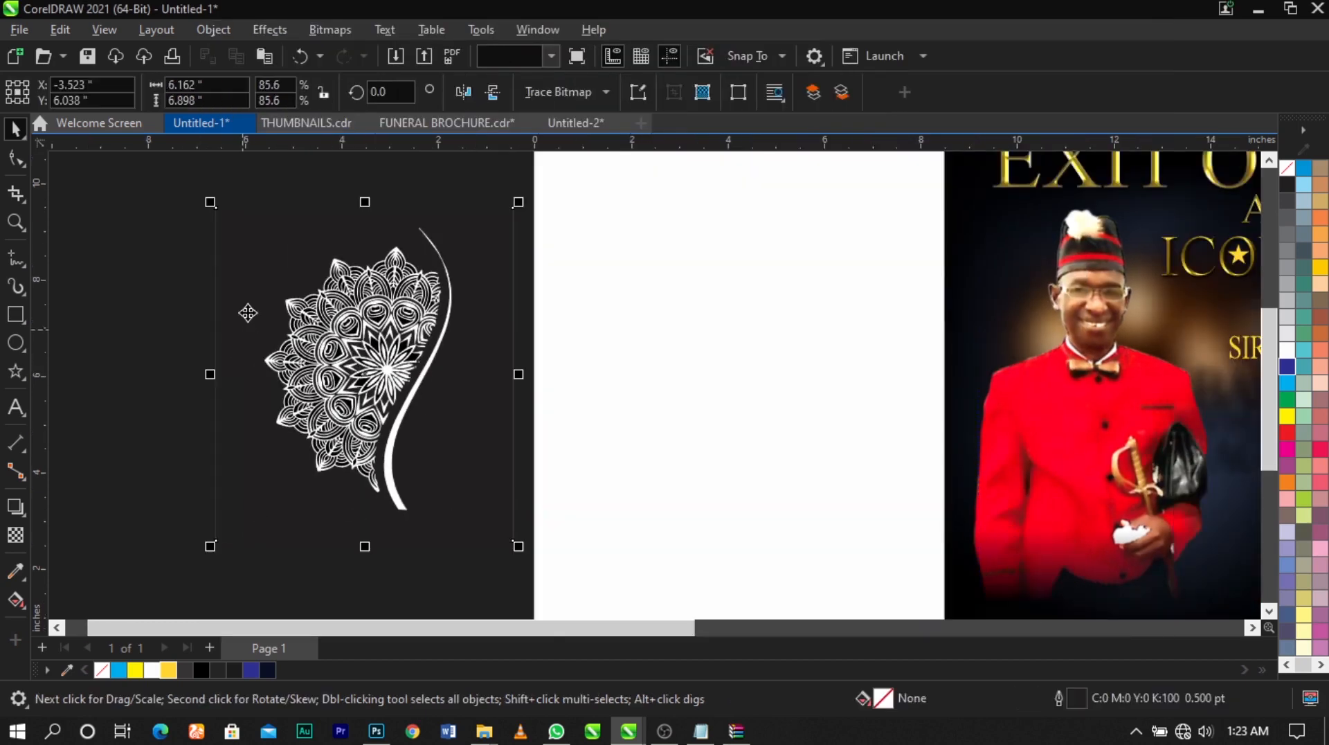
{"action": "key", "text": "Delete"}
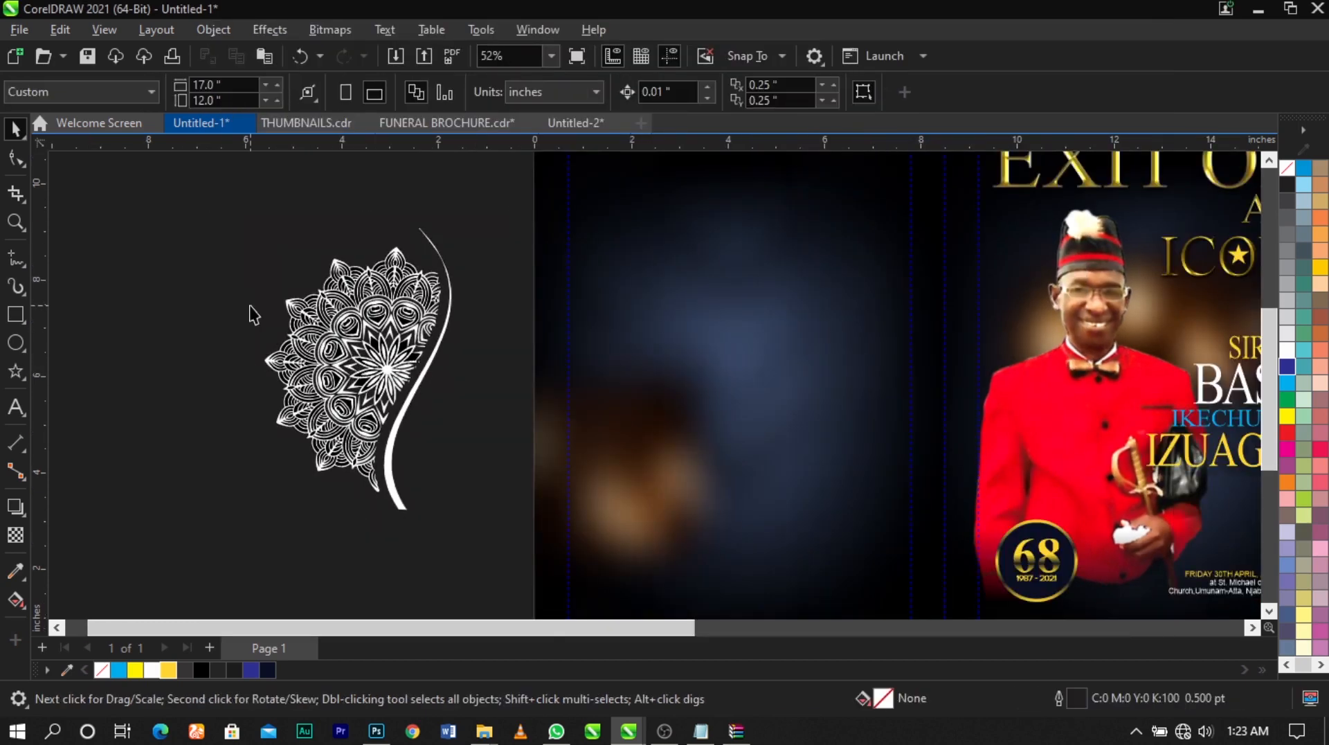
Ungroup the traced ornament outside the page into its separate shapes
{"action": "scroll", "coordinate": [377, 337], "scroll_direction": "up", "scroll_amount": 3}
{"action": "left_click", "coordinate": [455, 367]}
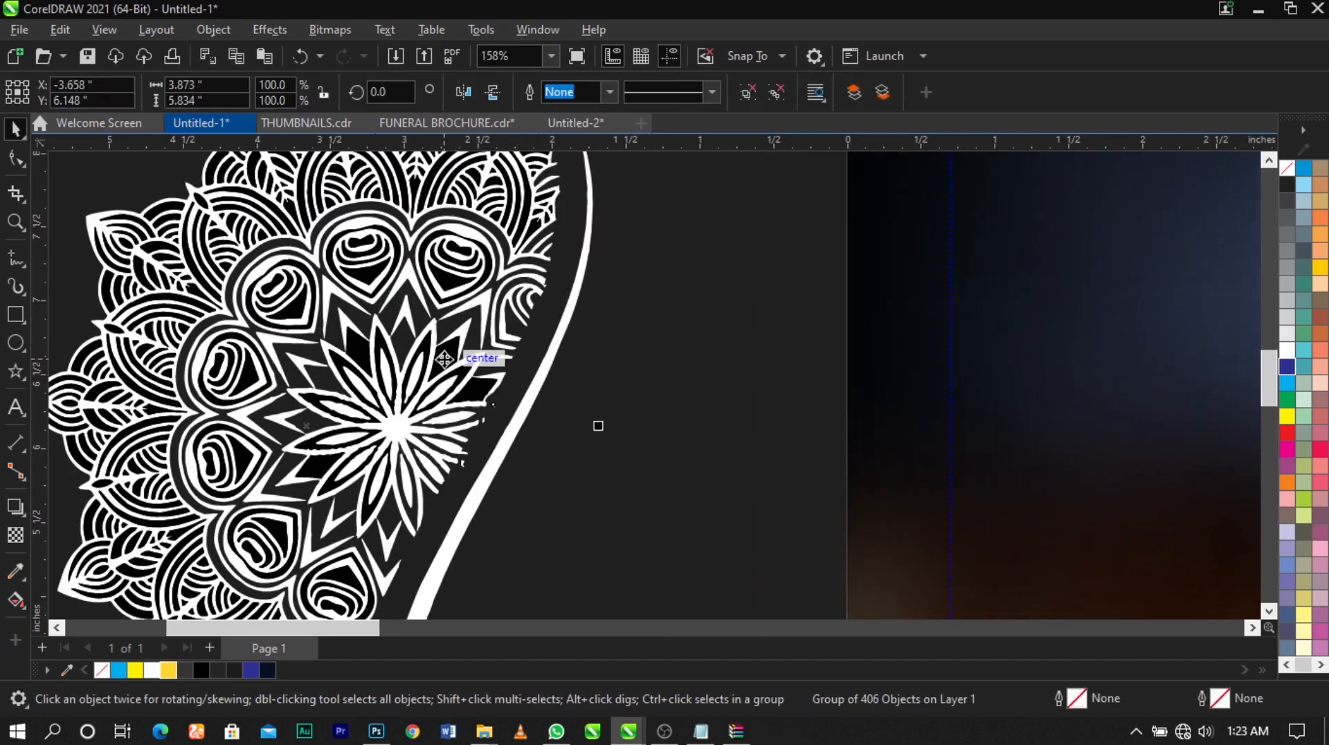
{"action": "left_click", "coordinate": [636, 330]}
{"action": "scroll", "coordinate": [623, 328], "scroll_direction": "down", "scroll_amount": 1}
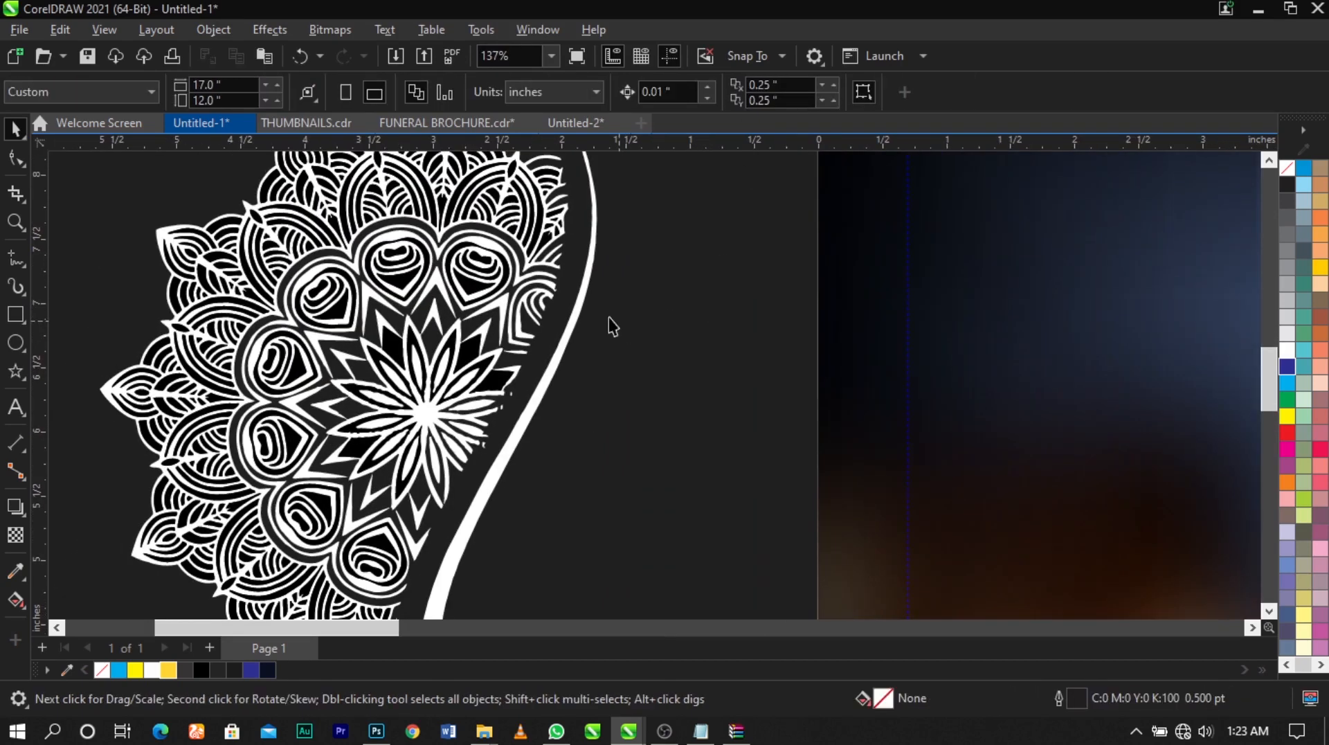
Delete the black filler shapes from the outer petals along the ornament's left side
{"action": "left_click", "coordinate": [399, 285]}
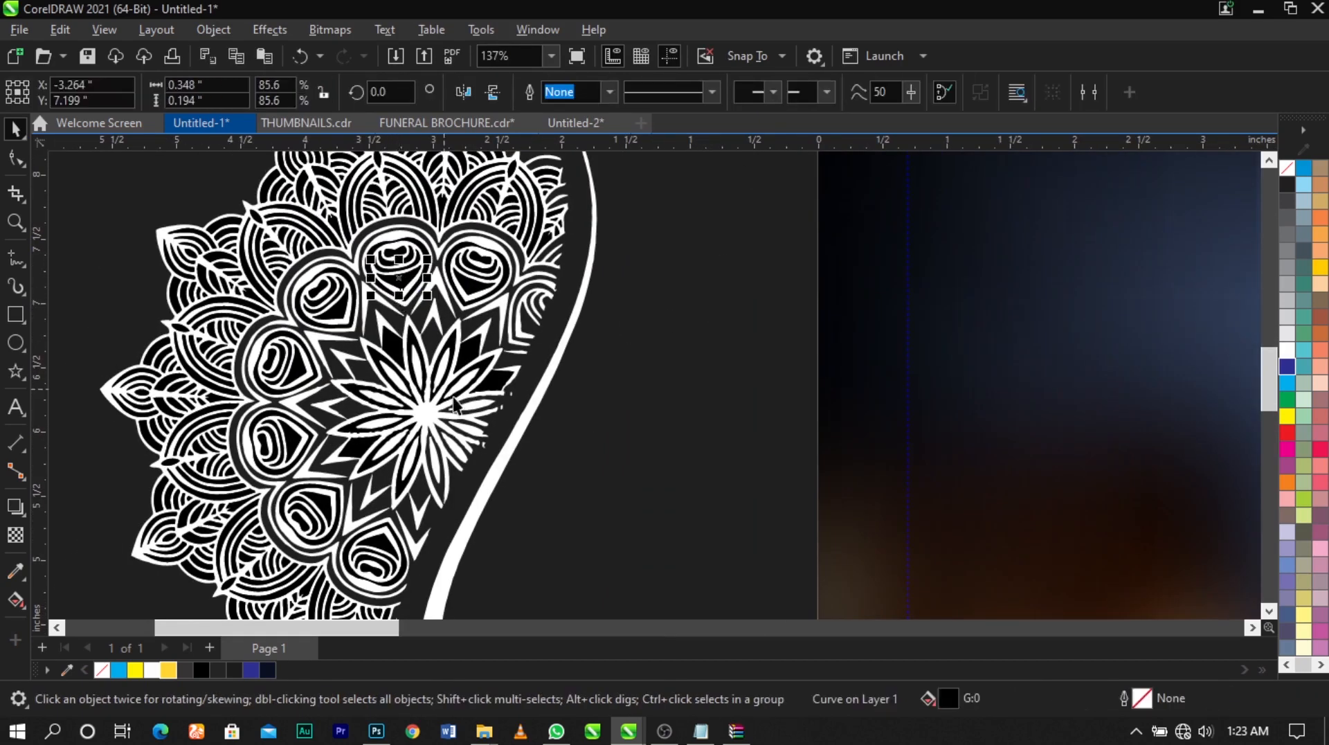
{"action": "scroll", "coordinate": [453, 405], "scroll_direction": "down", "scroll_amount": 2}
{"action": "left_click_drag", "start_coordinate": [232, 206], "coordinate": [374, 346]}
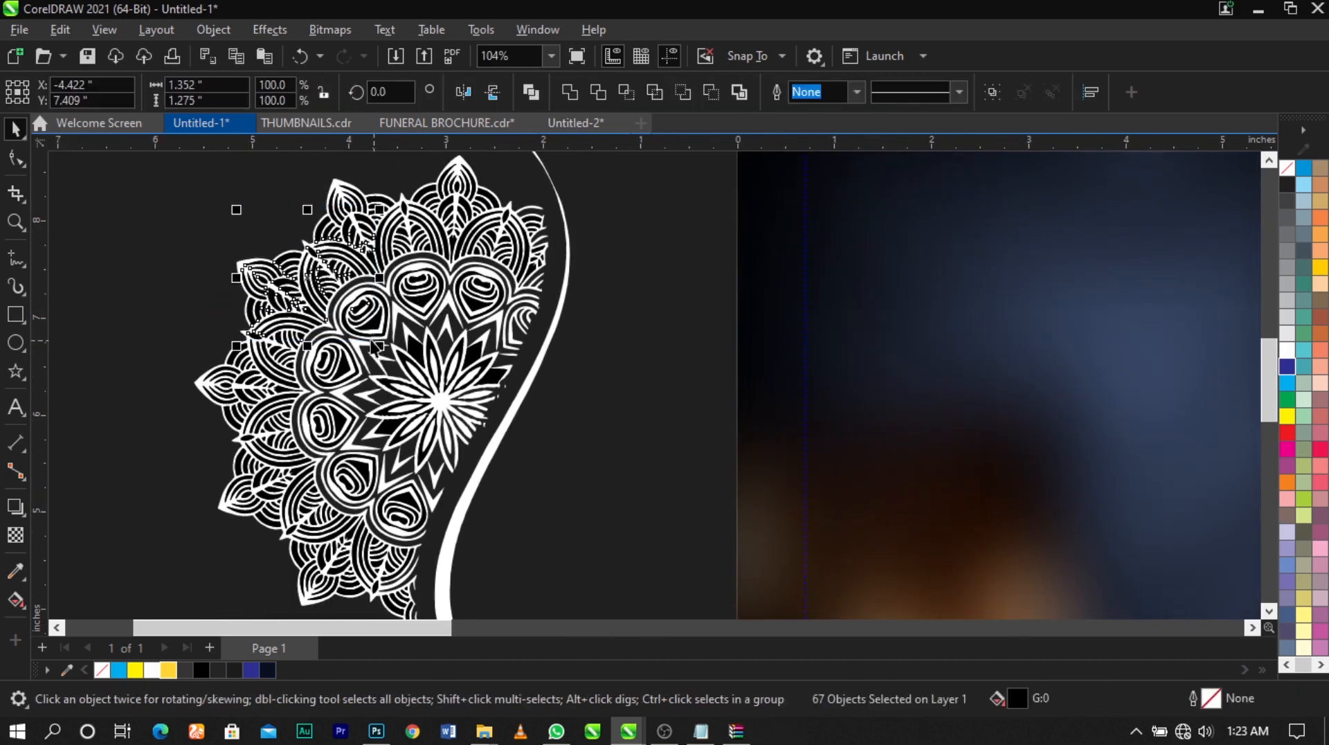
{"action": "key", "text": "Delete"}
{"action": "left_click_drag", "start_coordinate": [168, 236], "coordinate": [318, 493]}
{"action": "key", "text": "Delete"}
{"action": "left_click_drag", "start_coordinate": [149, 340], "coordinate": [288, 537]}
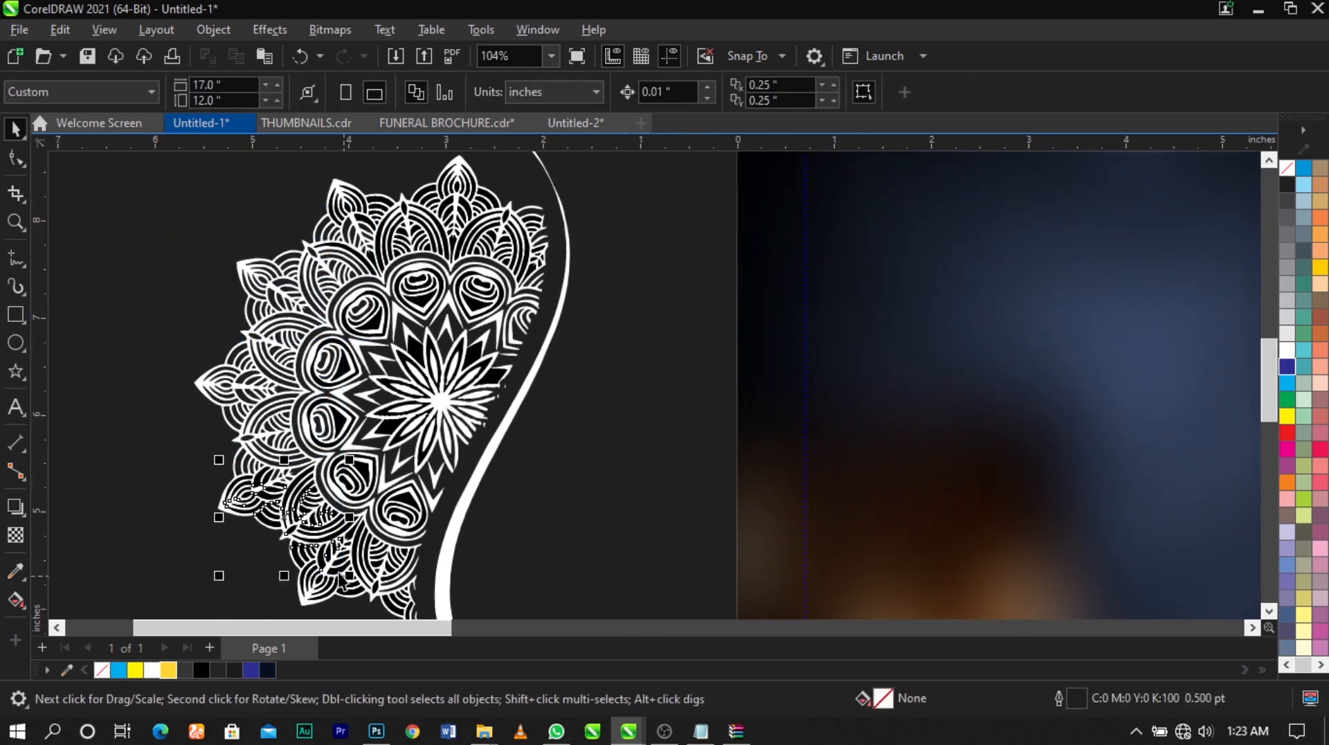
{"action": "key", "text": "Delete"}
Delete the black filler shapes from the ornament's lower outer petals
{"action": "left_click_drag", "start_coordinate": [172, 471], "coordinate": [415, 603]}
{"action": "scroll", "coordinate": [491, 543], "scroll_direction": "down", "scroll_amount": 1}
{"action": "key", "text": "Delete"}
{"action": "scroll", "coordinate": [369, 569], "scroll_direction": "up", "scroll_amount": 4}
{"action": "left_click_drag", "start_coordinate": [426, 413], "coordinate": [554, 600]}
{"action": "key", "text": "Delete"}
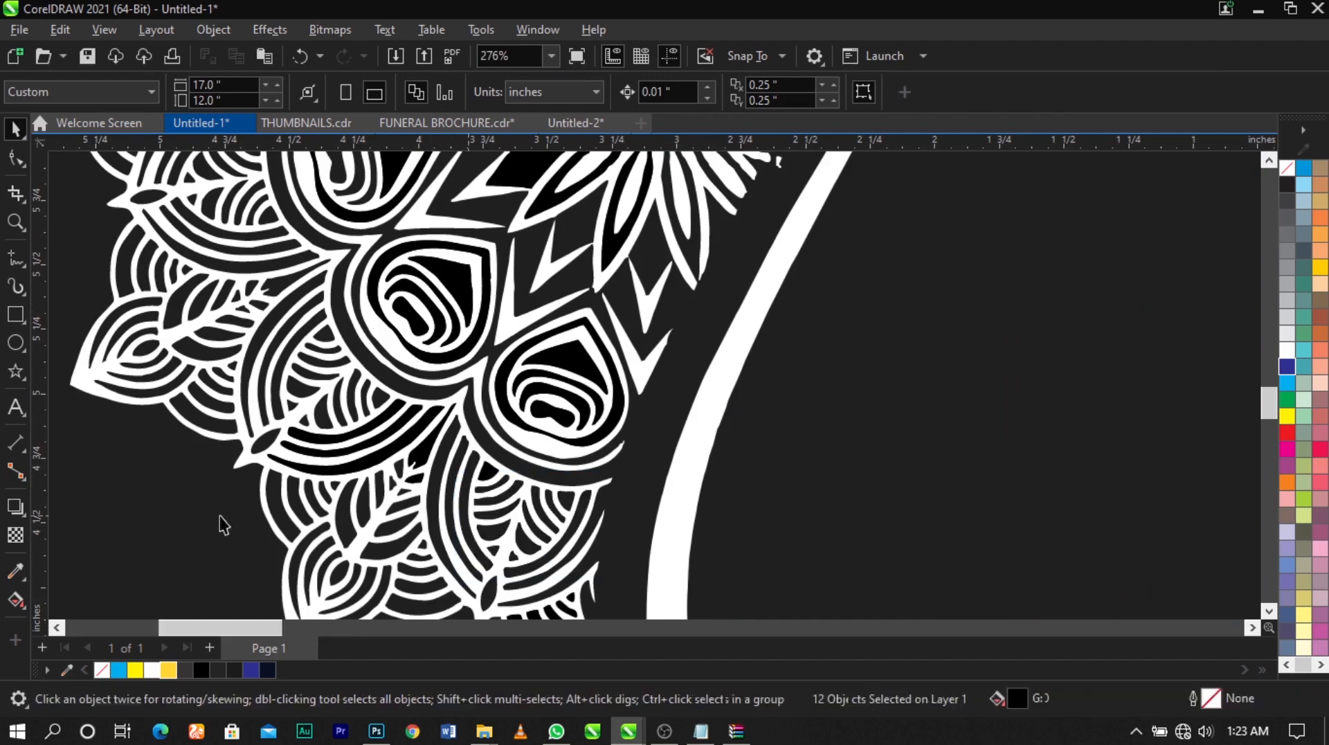
Remove the black pieces inside the ornament's two lowest teardrop petals and the petals around them
{"action": "key", "text": "Delete"}
{"action": "left_click_drag", "start_coordinate": [466, 466], "coordinate": [633, 303]}
{"action": "key", "text": "Delete"}
{"action": "left_click", "coordinate": [451, 277]}
{"action": "key", "text": "Delete"}
{"action": "left_click", "coordinate": [424, 314]}
{"action": "key", "text": "Delete"}
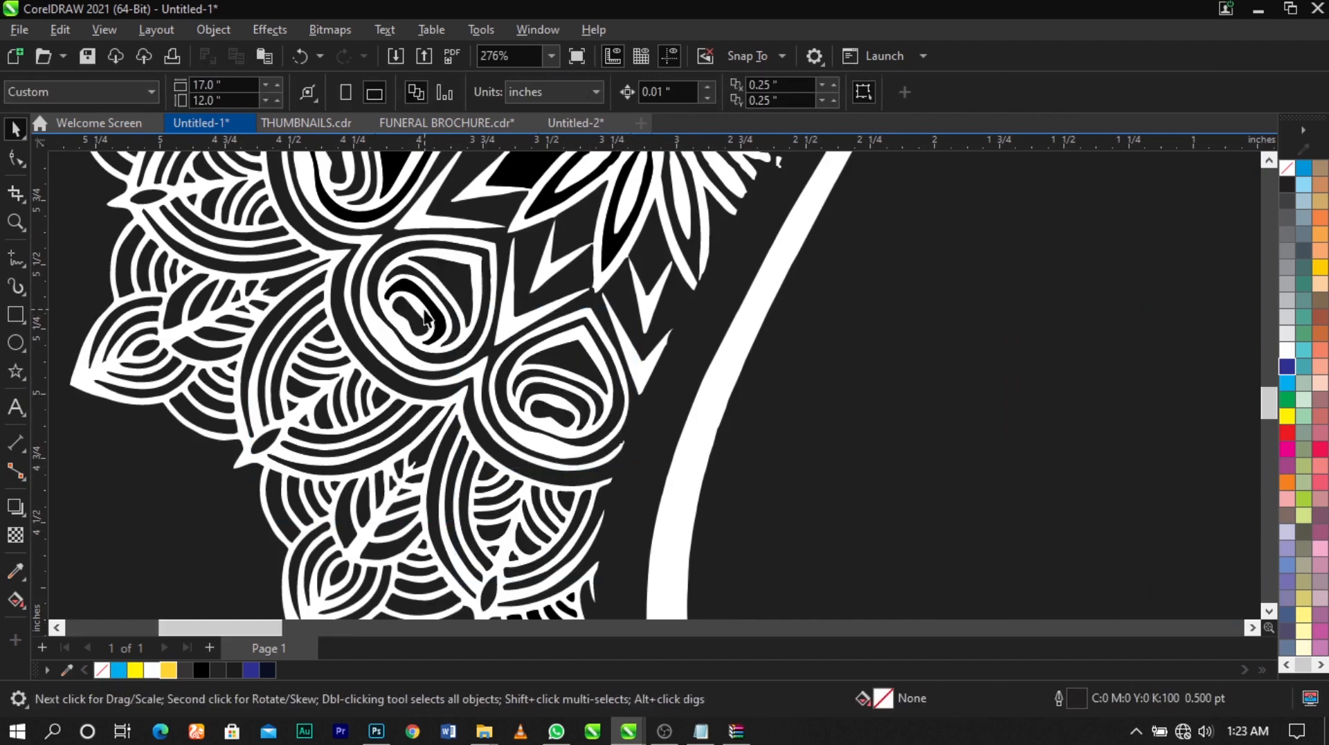
{"action": "scroll", "coordinate": [423, 315], "scroll_direction": "down", "scroll_amount": 1}
{"action": "scroll", "coordinate": [484, 357], "scroll_direction": "up", "scroll_amount": 2}
{"action": "scroll", "coordinate": [543, 398], "scroll_direction": "up", "scroll_amount": 1}
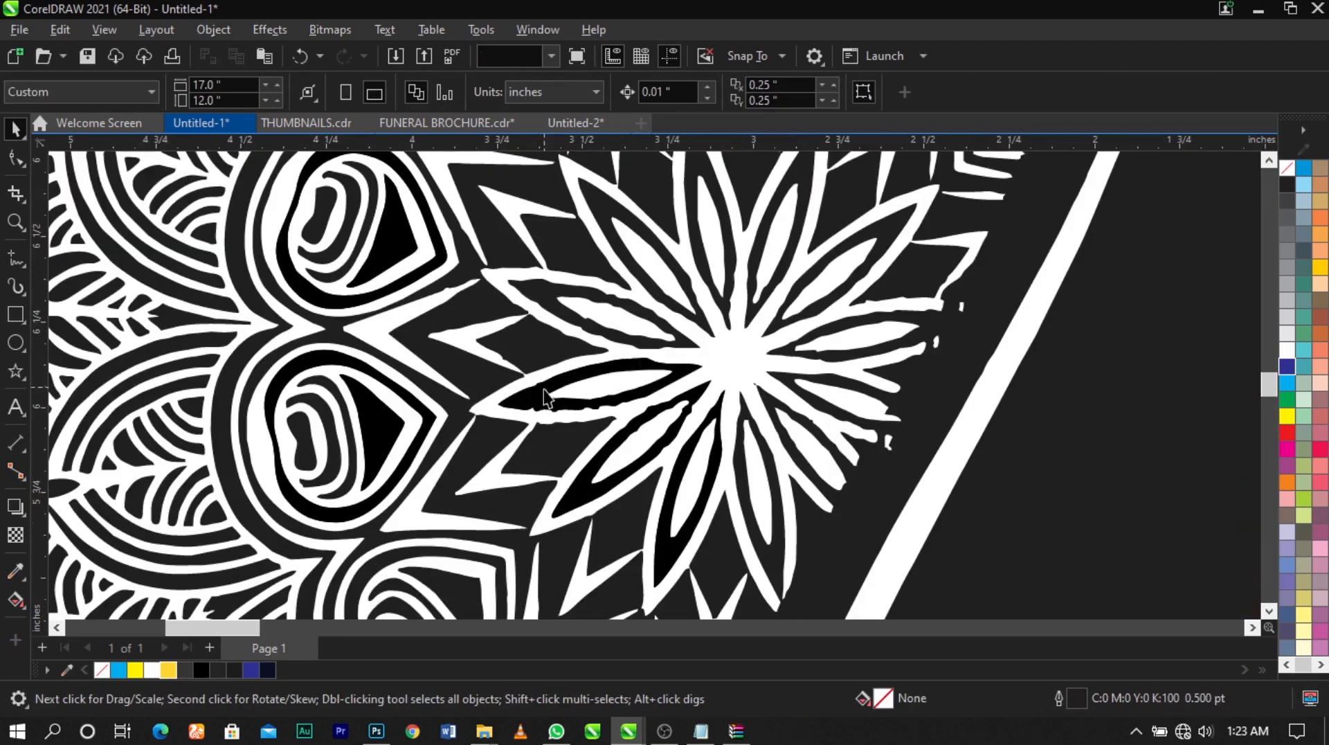
Delete the black pieces from the ornament's central flower and from its side and upper teardrop petals
{"action": "left_click", "coordinate": [544, 391]}
{"action": "key", "text": "Delete"}
{"action": "scroll", "coordinate": [588, 450], "scroll_direction": "down", "scroll_amount": 1}
{"action": "key", "text": "Delete"}
{"action": "scroll", "coordinate": [497, 458], "scroll_direction": "up", "scroll_amount": 1}
{"action": "left_click", "coordinate": [522, 319]}
{"action": "key", "text": "Delete"}
{"action": "left_click", "coordinate": [894, 224]}
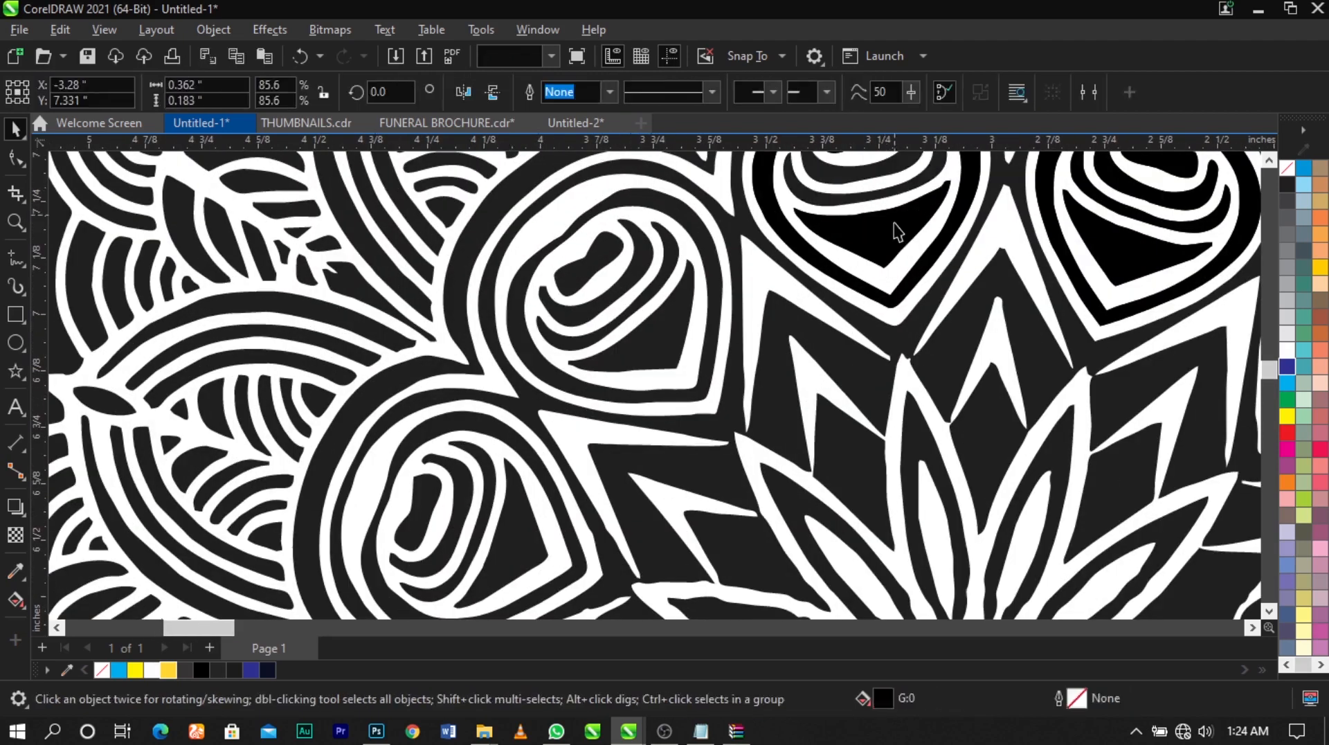
{"action": "key", "text": "Delete"}
Delete the remaining black pieces from the ornament's upper petals beside the curved line
{"action": "scroll", "coordinate": [969, 232], "scroll_direction": "up", "scroll_amount": 1}
{"action": "left_click", "coordinate": [502, 259]}
{"action": "key", "text": "Delete"}
{"action": "scroll", "coordinate": [574, 291], "scroll_direction": "down", "scroll_amount": 2}
{"action": "left_click_drag", "start_coordinate": [460, 175], "coordinate": [657, 320]}
{"action": "key", "text": "Delete"}
{"action": "scroll", "coordinate": [704, 294], "scroll_direction": "up", "scroll_amount": 1}
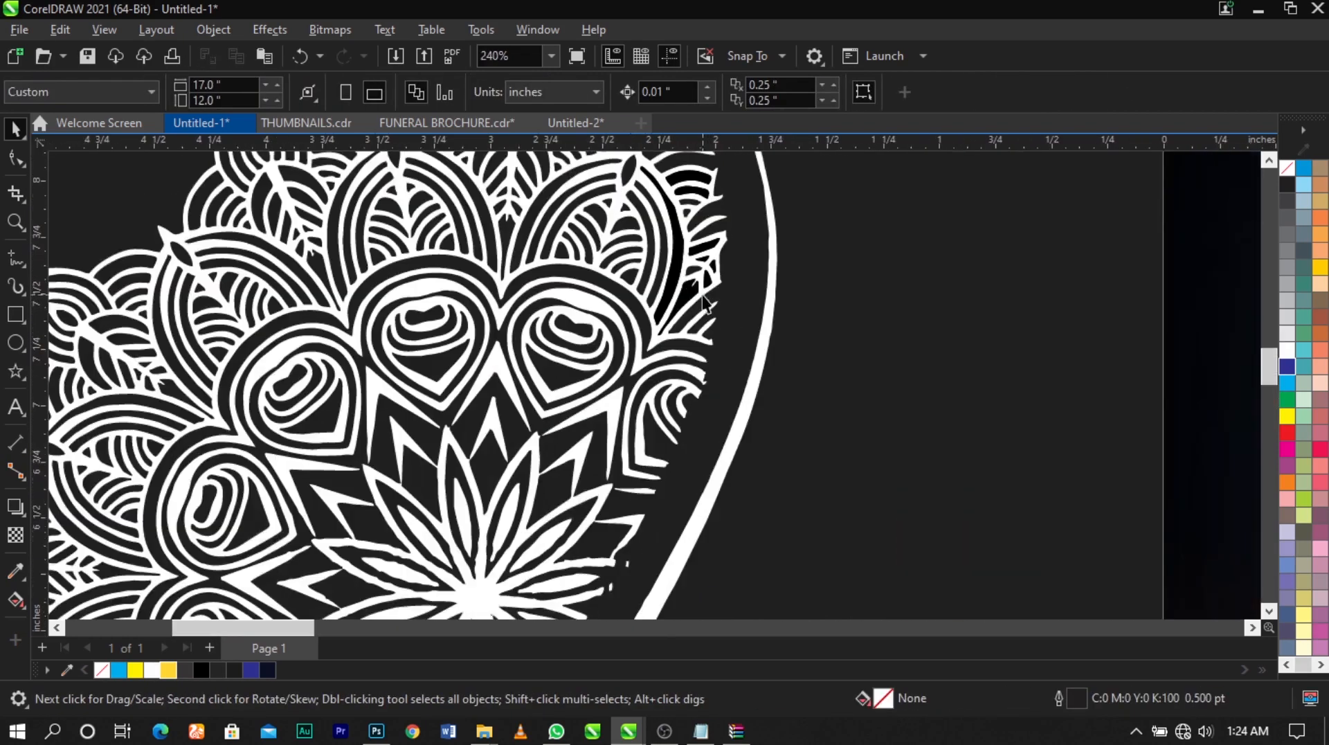
{"action": "scroll", "coordinate": [702, 302], "scroll_direction": "down", "scroll_amount": 4}
{"action": "scroll", "coordinate": [330, 243], "scroll_direction": "down", "scroll_amount": 1}
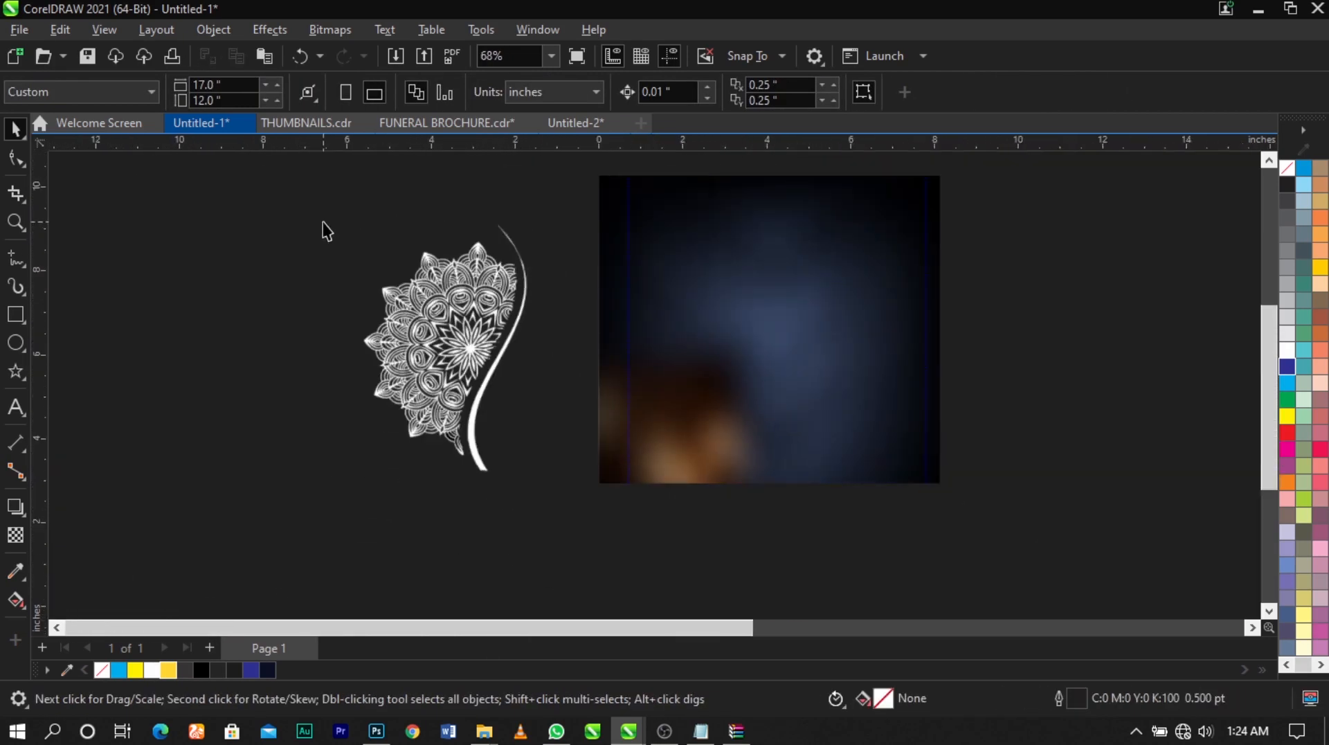
Group the remaining ornament shapes and fill the group with golden yellow R255 G214 B51 (#FFD633)
{"action": "left_click_drag", "start_coordinate": [287, 182], "coordinate": [441, 398]}
{"action": "left_click_drag", "start_coordinate": [575, 516], "coordinate": [573, 517]}
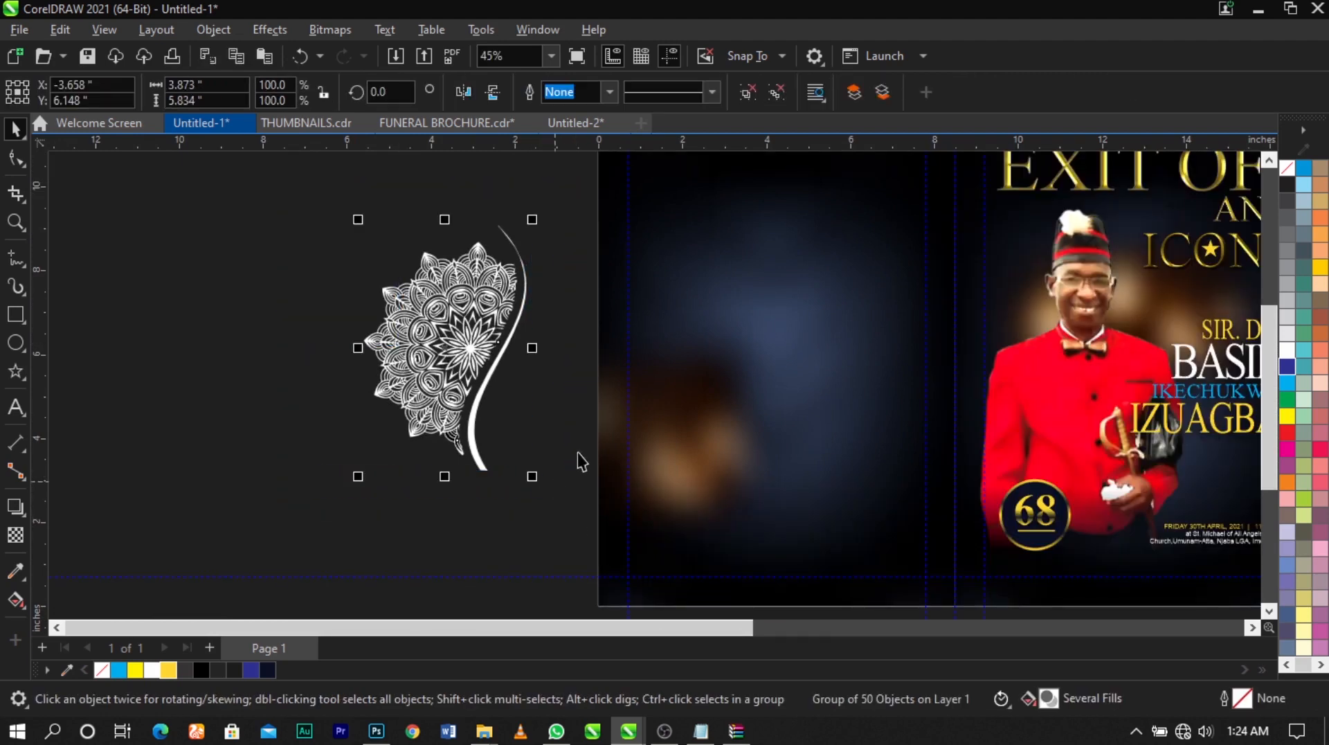
{"action": "scroll", "coordinate": [577, 451], "scroll_direction": "down", "scroll_amount": 2}
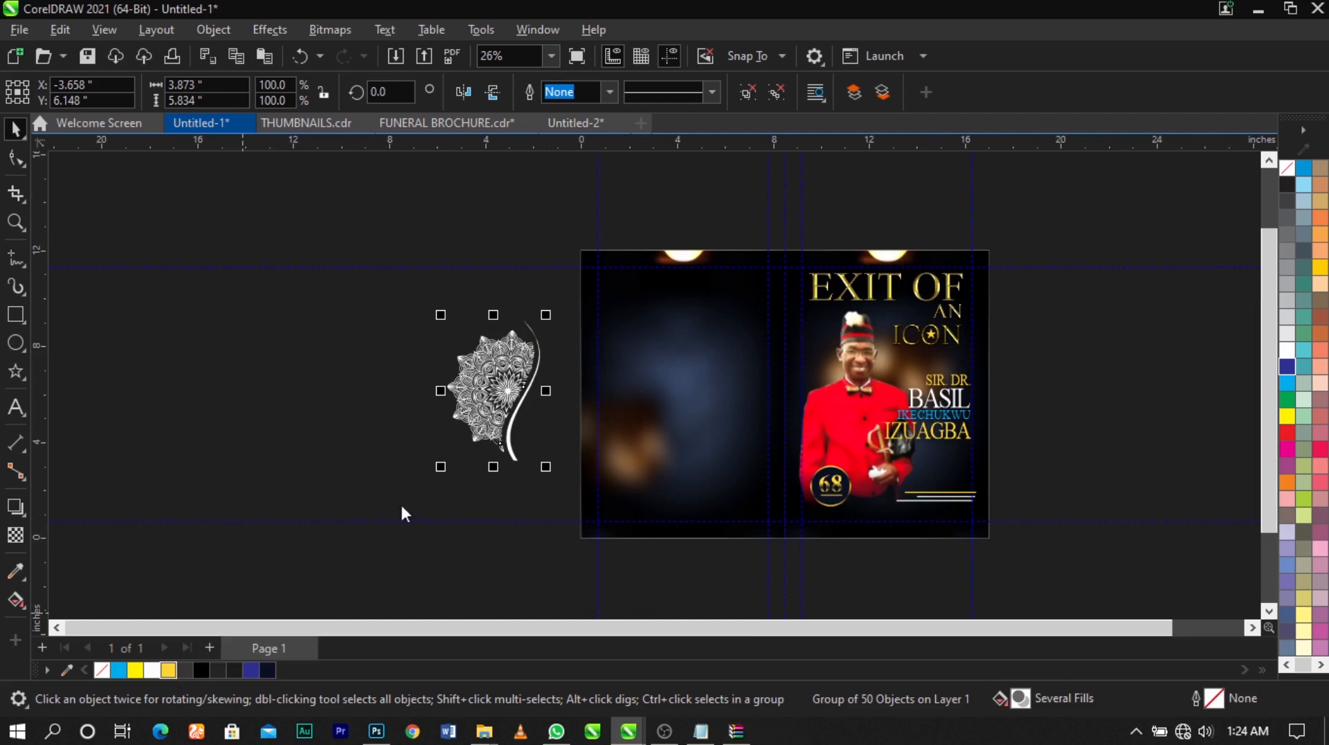
{"action": "left_click", "coordinate": [400, 270]}
{"action": "key", "text": "F2"}
{"action": "mouse_move", "coordinate": [383, 214]}
{"action": "left_mouse_down"}
{"action": "mouse_move", "coordinate": [469, 291]}
{"action": "mouse_move", "coordinate": [1157, 552]}
{"action": "left_mouse_up"}
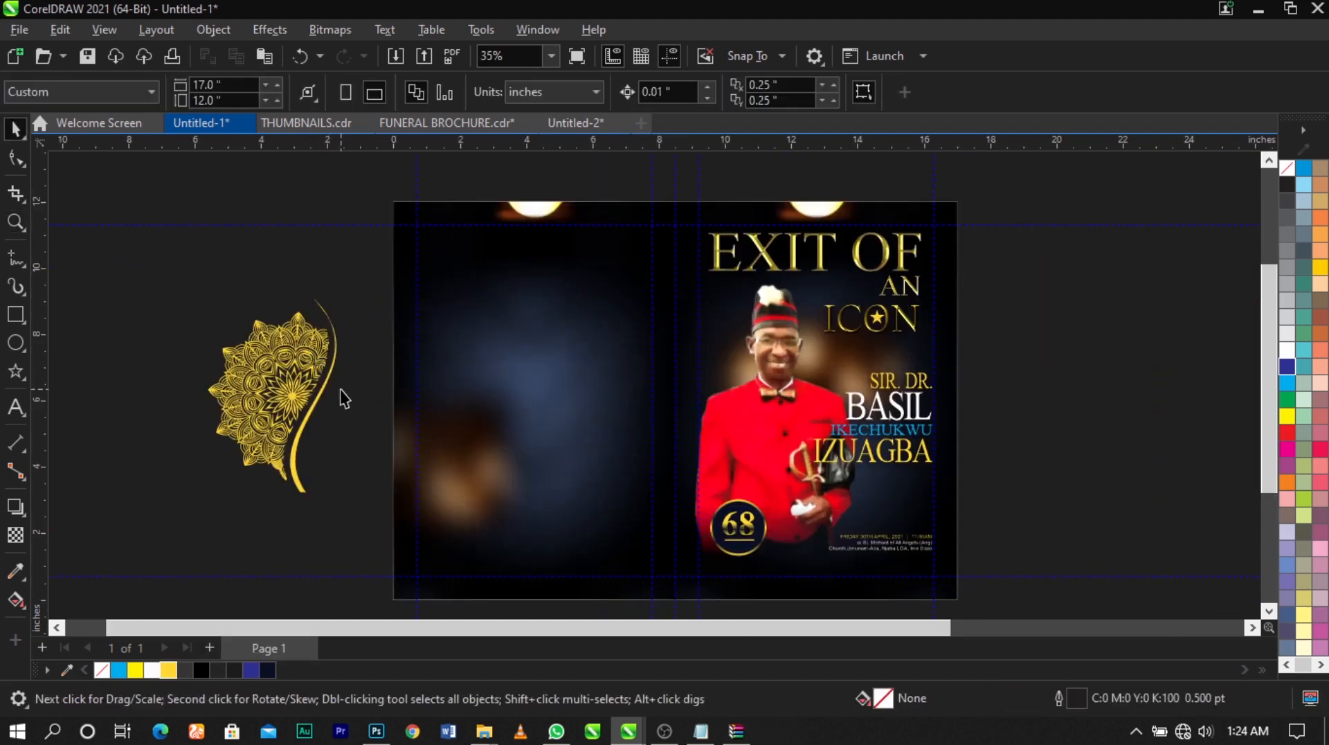
Move the golden ornament onto the back panel and bring it to the front of the layer
{"action": "left_click_drag", "start_coordinate": [282, 350], "coordinate": [498, 326]}
{"action": "left_click", "coordinate": [359, 343]}
{"action": "left_click_drag", "start_coordinate": [324, 208], "coordinate": [644, 505]}
{"action": "key", "text": "shift+Page_Up"}
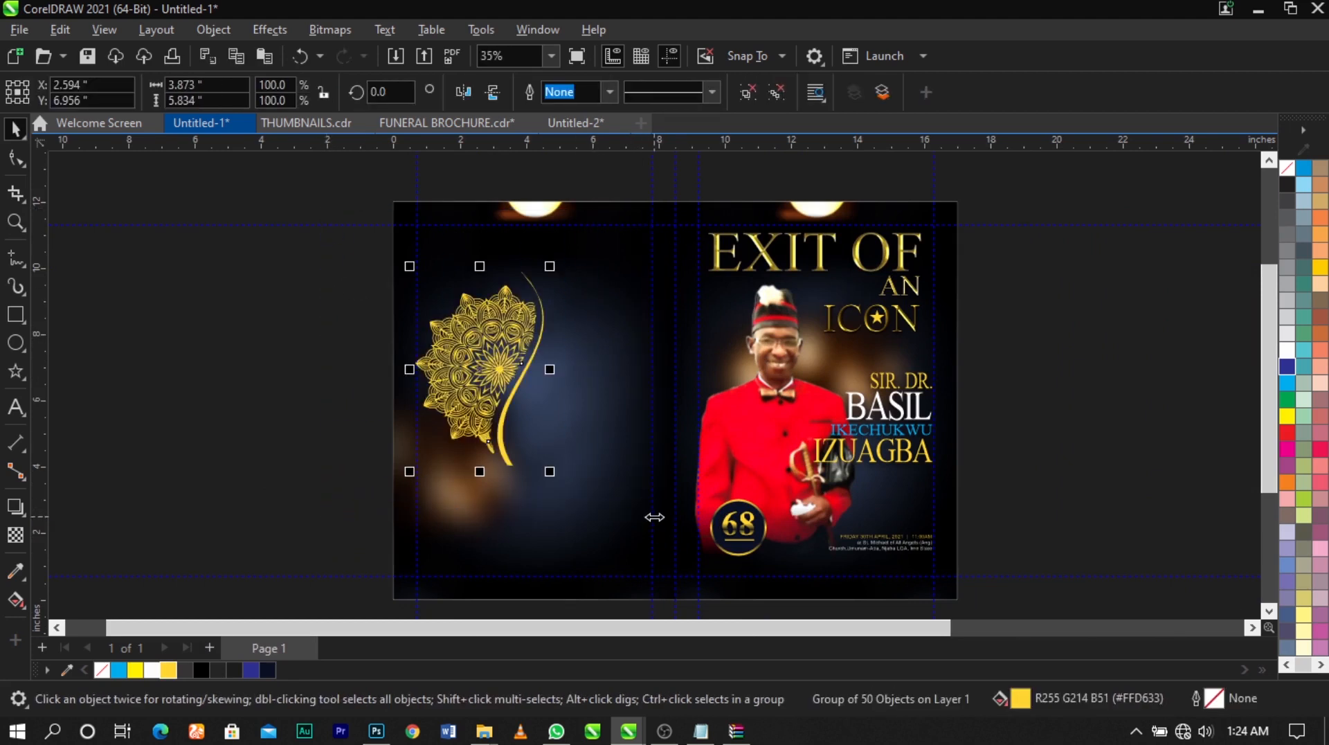
Scale the ornament to about 3.7 inches wide and position it against the back panel's outer margin guide
{"action": "left_click_drag", "start_coordinate": [552, 270], "coordinate": [537, 305]}
{"action": "scroll", "coordinate": [537, 305], "scroll_direction": "up", "scroll_amount": 2}
{"action": "left_click_drag", "start_coordinate": [479, 356], "coordinate": [474, 354]}
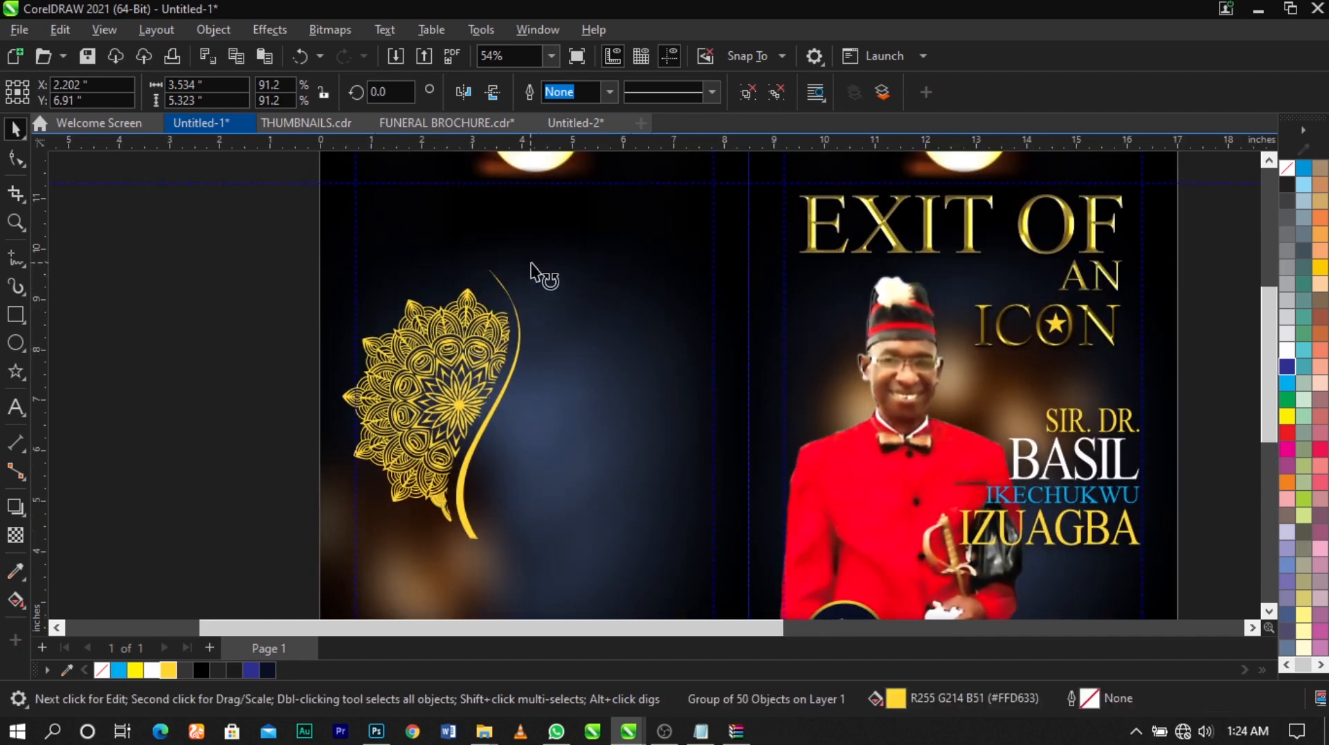
{"action": "left_click_drag", "start_coordinate": [531, 263], "coordinate": [543, 280]}
{"action": "left_click", "coordinate": [441, 348]}
{"action": "left_click_drag", "start_coordinate": [438, 350], "coordinate": [448, 347]}
{"action": "scroll", "coordinate": [483, 298], "scroll_direction": "down", "scroll_amount": 3}
{"action": "left_click", "coordinate": [321, 304]}
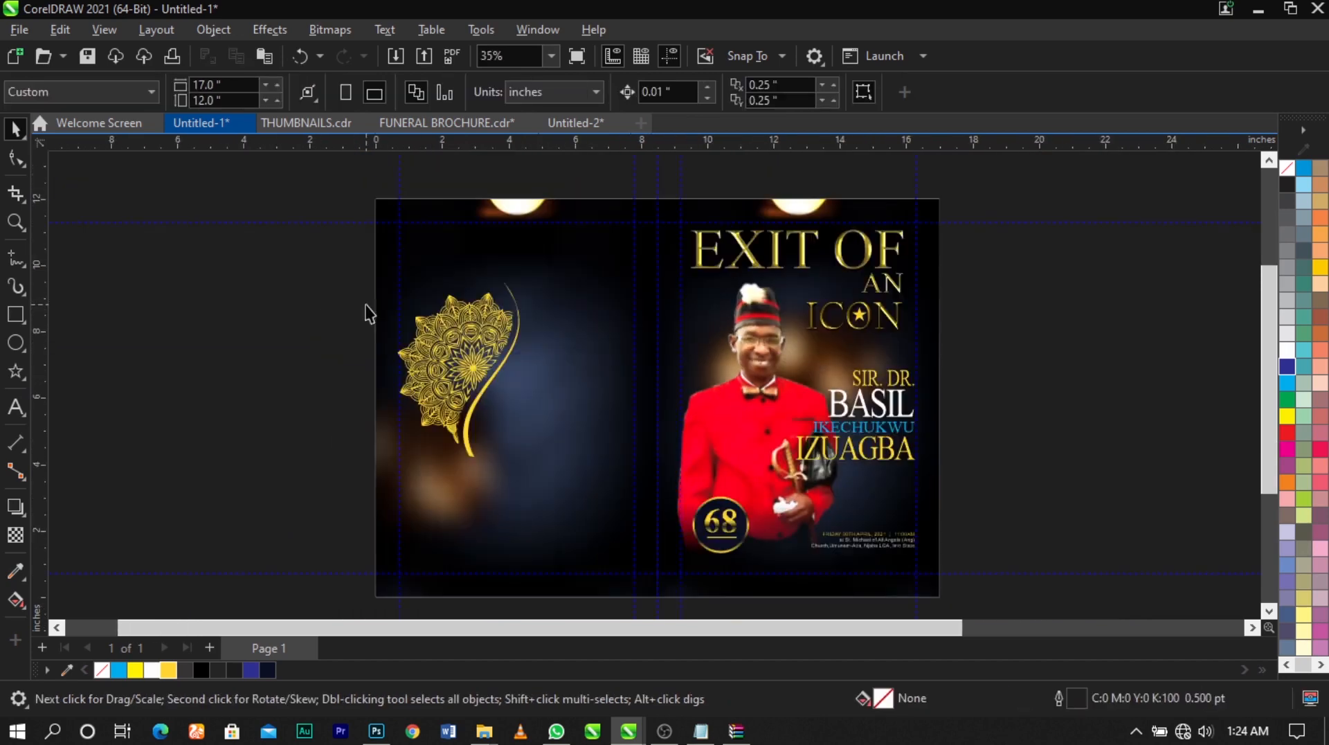
{"action": "key", "text": "F2"}
{"action": "mouse_move", "coordinate": [350, 210]}
{"action": "left_mouse_down"}
{"action": "mouse_move", "coordinate": [878, 557]}
{"action": "mouse_move", "coordinate": [1046, 551]}
{"action": "left_mouse_up"}
Start importing a file and browse to the FUNERAL folder inside the vidoes folder of Downloads
{"action": "right_click", "coordinate": [988, 339]}
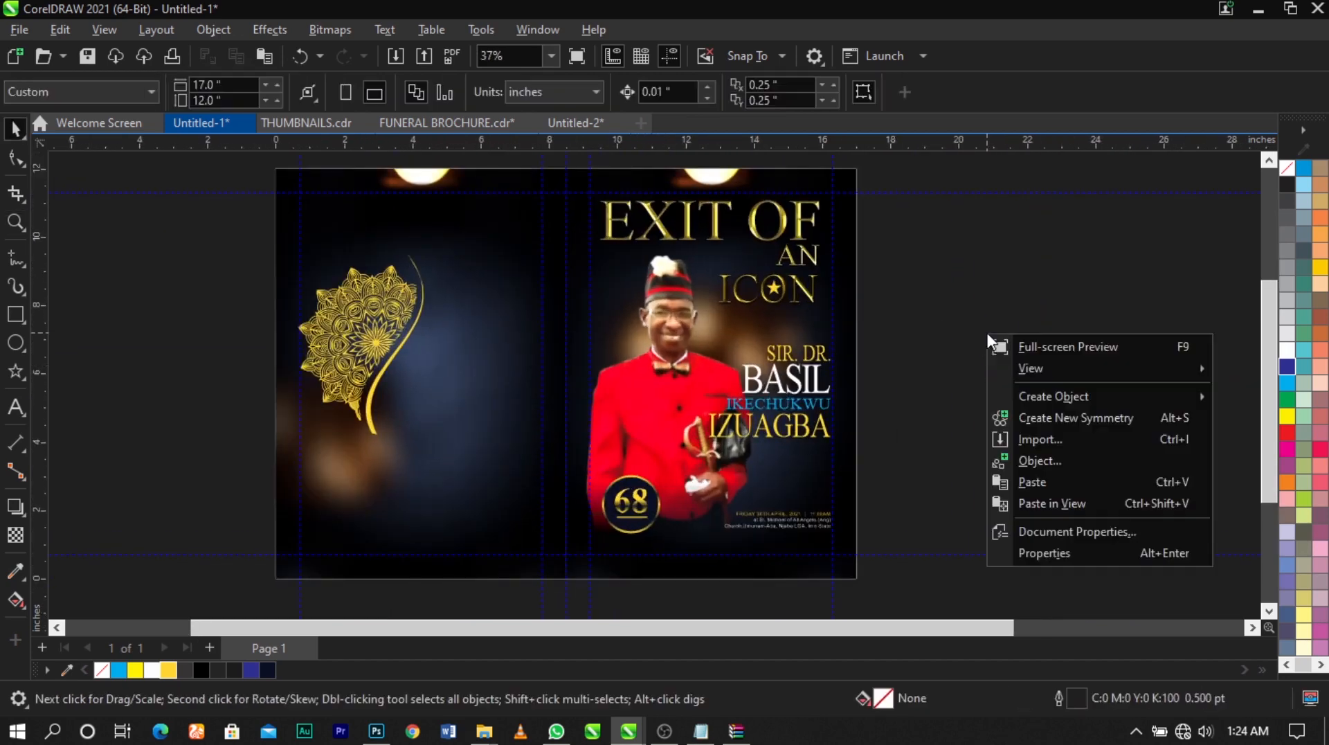
{"action": "left_click", "coordinate": [1020, 443]}
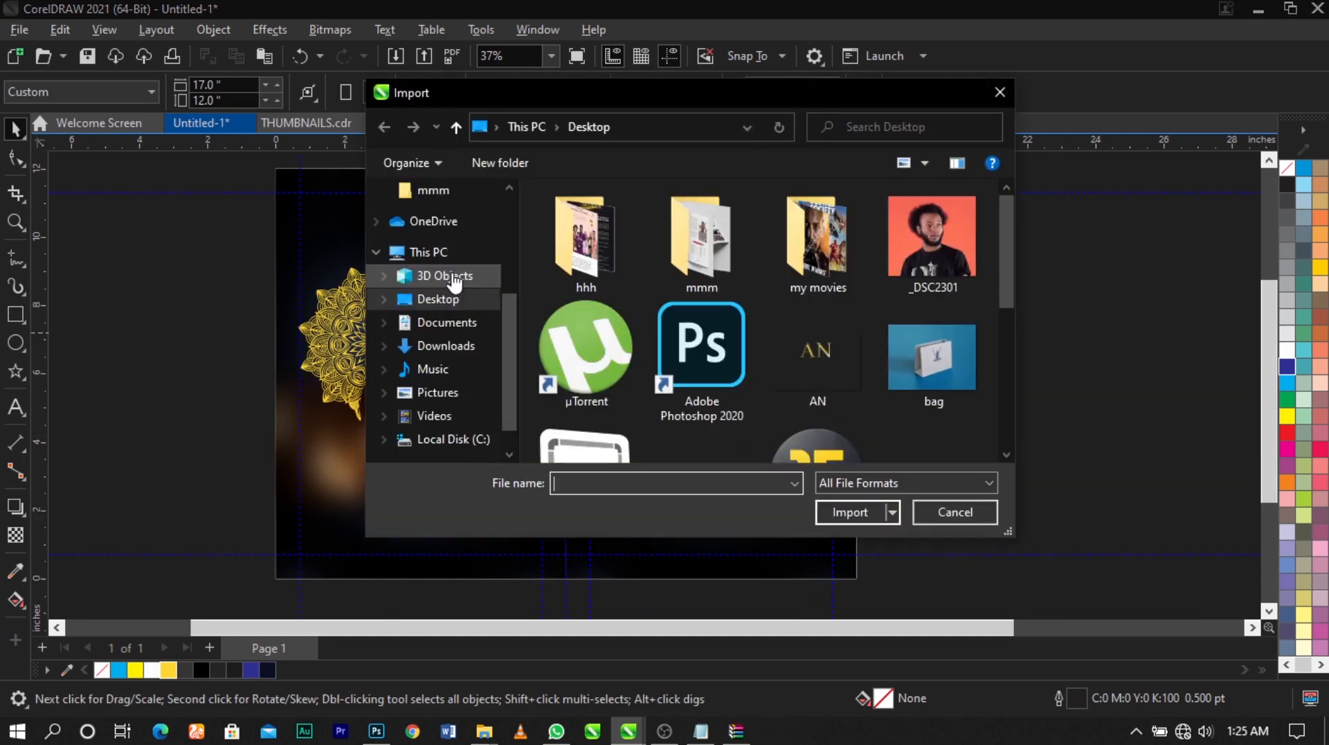
{"action": "left_click", "coordinate": [457, 345]}
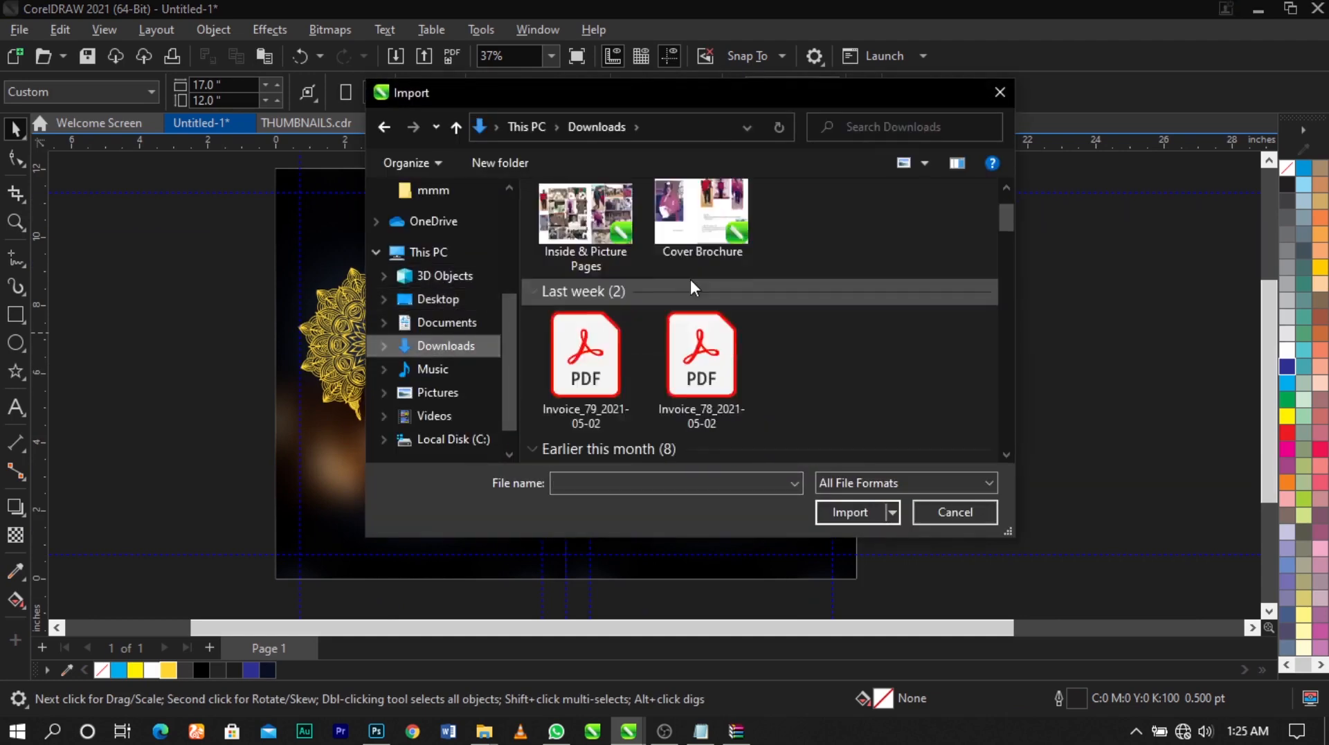
{"action": "scroll", "coordinate": [691, 284], "scroll_direction": "down", "scroll_amount": 15}
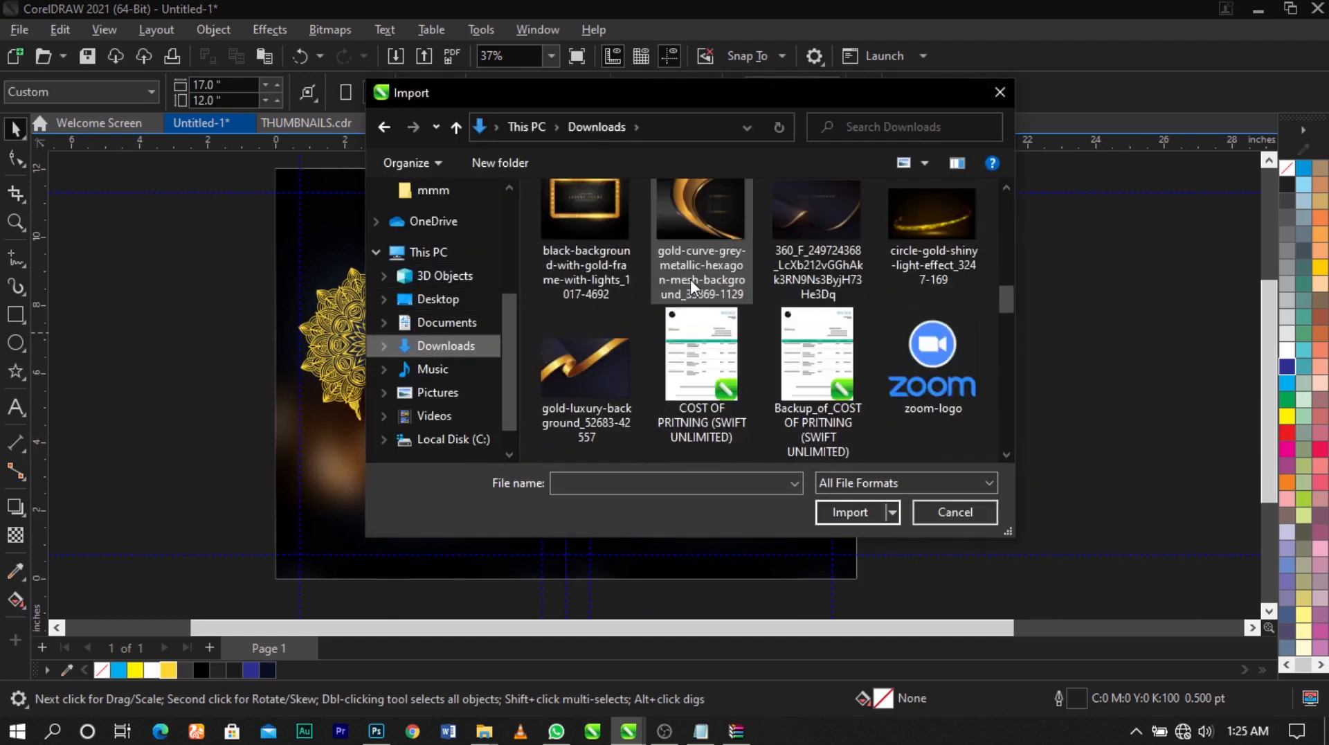
{"action": "scroll", "coordinate": [690, 279], "scroll_direction": "down", "scroll_amount": 10}
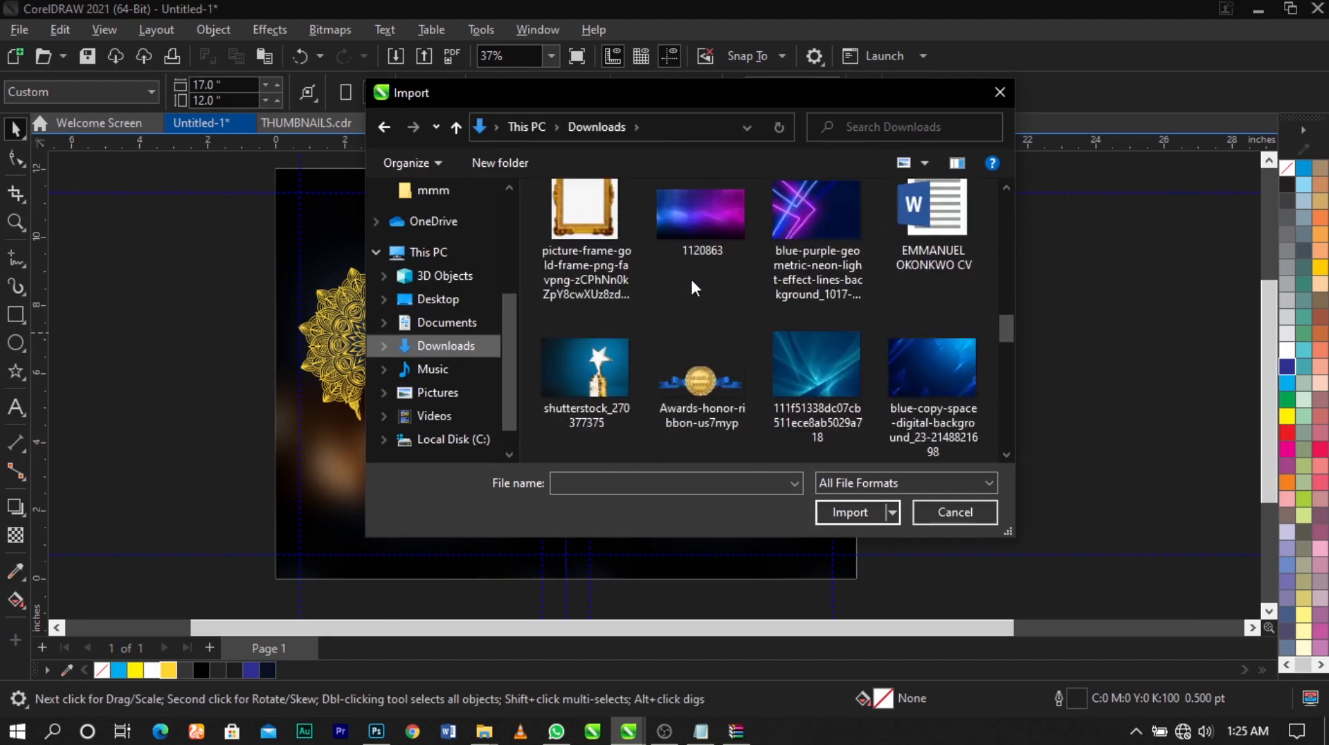
{"action": "scroll", "coordinate": [691, 284], "scroll_direction": "down", "scroll_amount": 5}
{"action": "double_click", "coordinate": [727, 366]}
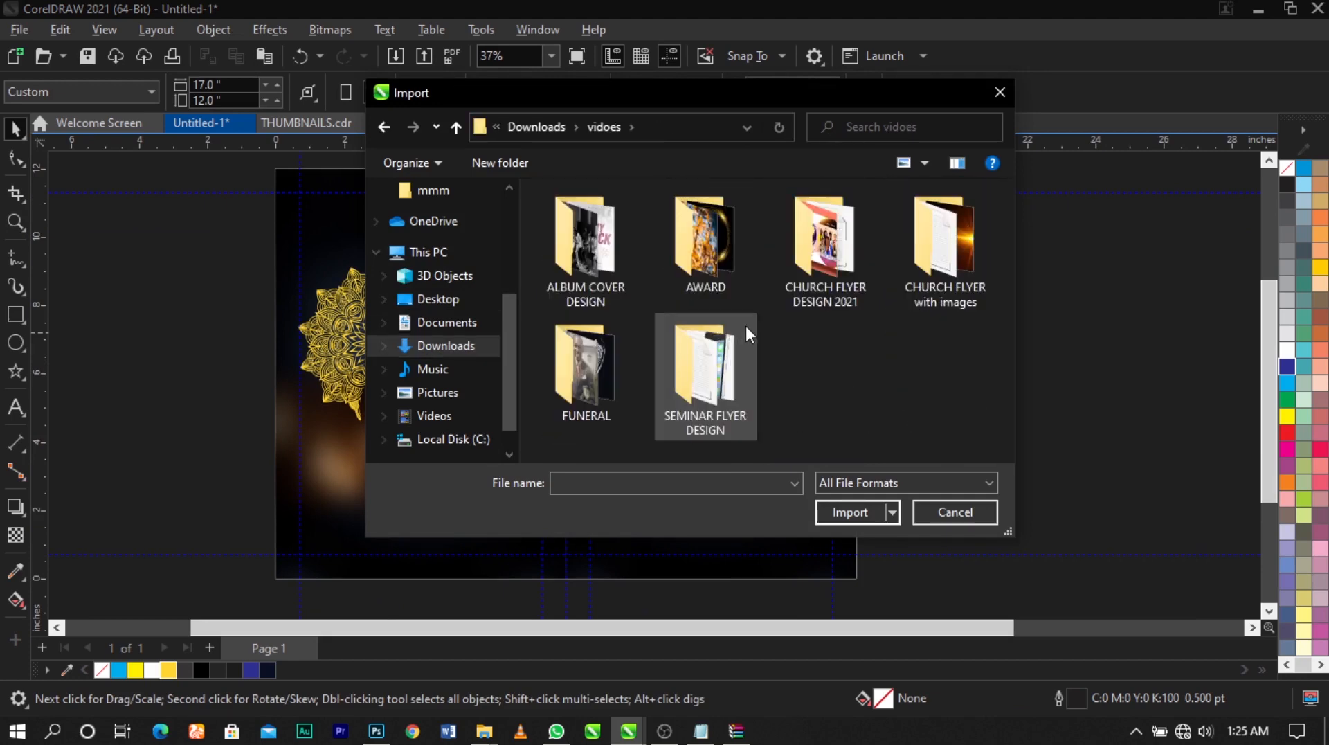
{"action": "double_click", "coordinate": [591, 394]}
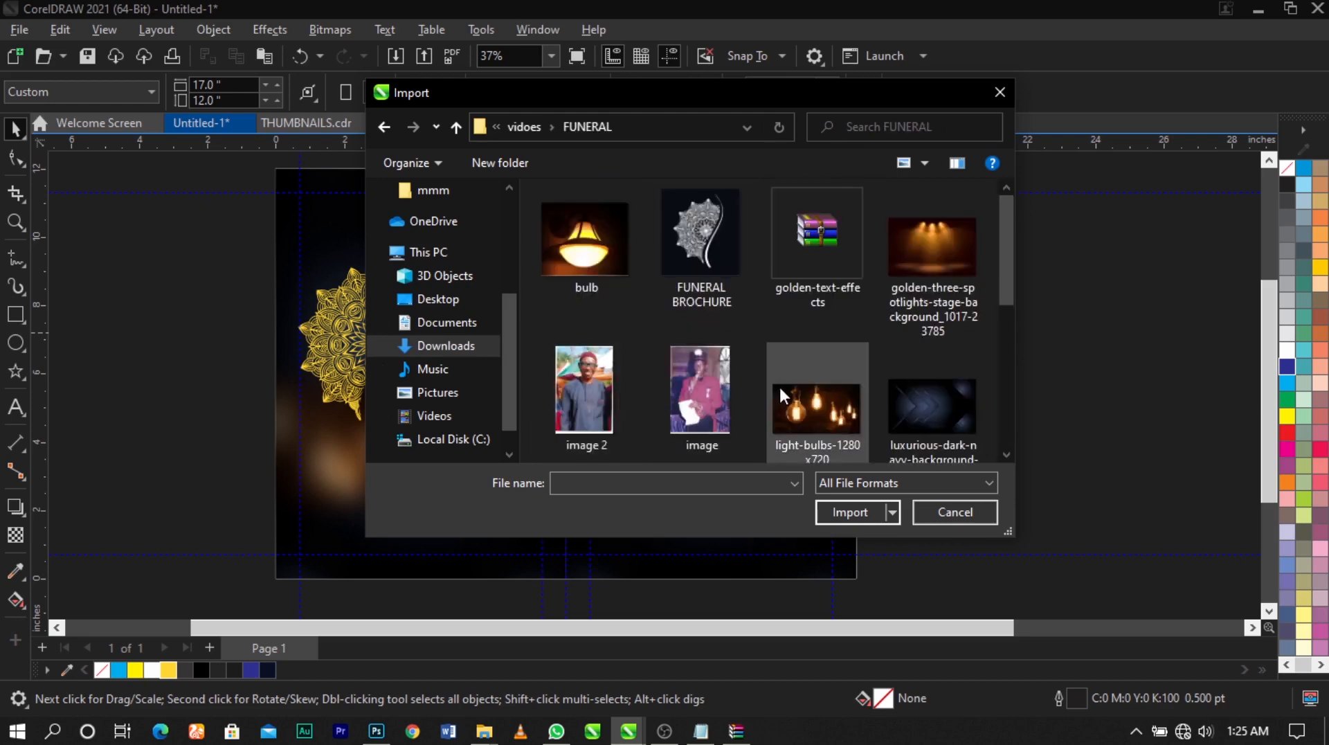
Import the gold ring image wwwd and place it outside the back panel at about 2.8 by 3 inches
{"action": "scroll", "coordinate": [778, 384], "scroll_direction": "down", "scroll_amount": 5}
{"action": "left_click", "coordinate": [587, 406]}
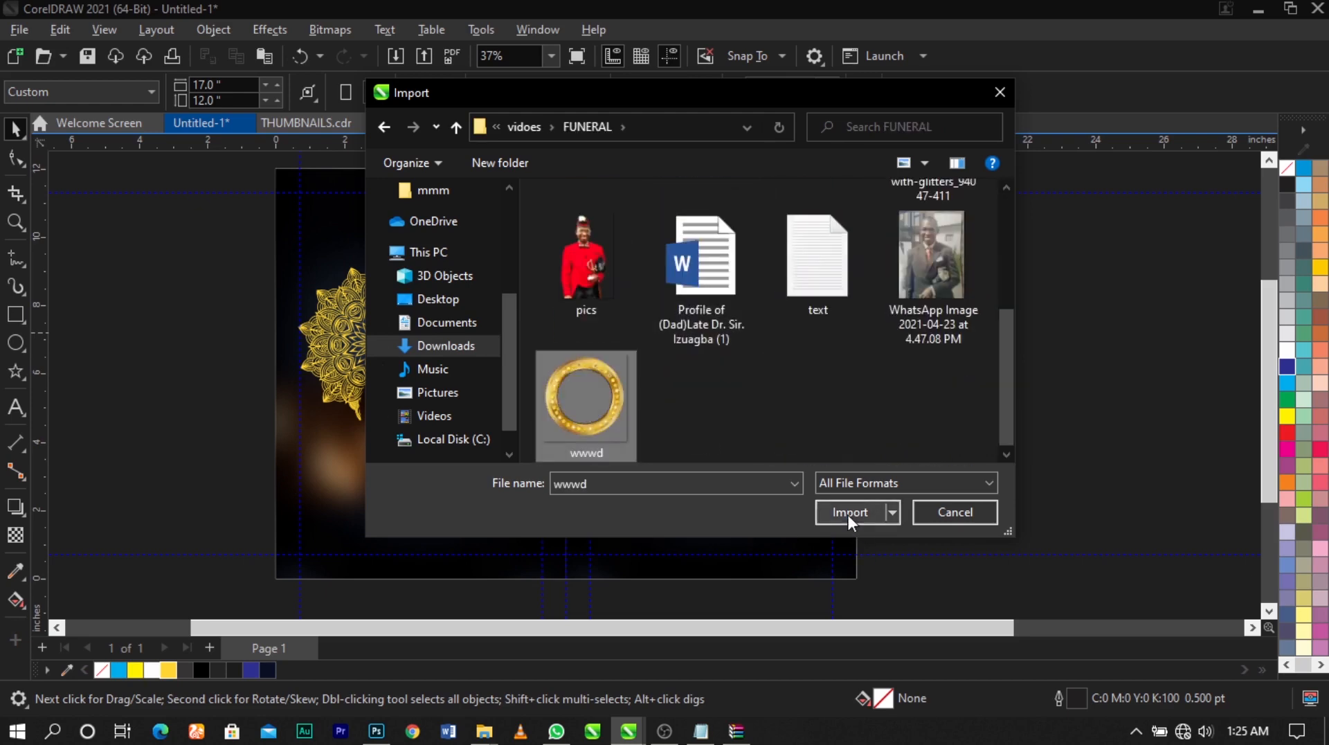
{"action": "left_click", "coordinate": [850, 512]}
{"action": "left_click_drag", "start_coordinate": [126, 317], "coordinate": [232, 443]}
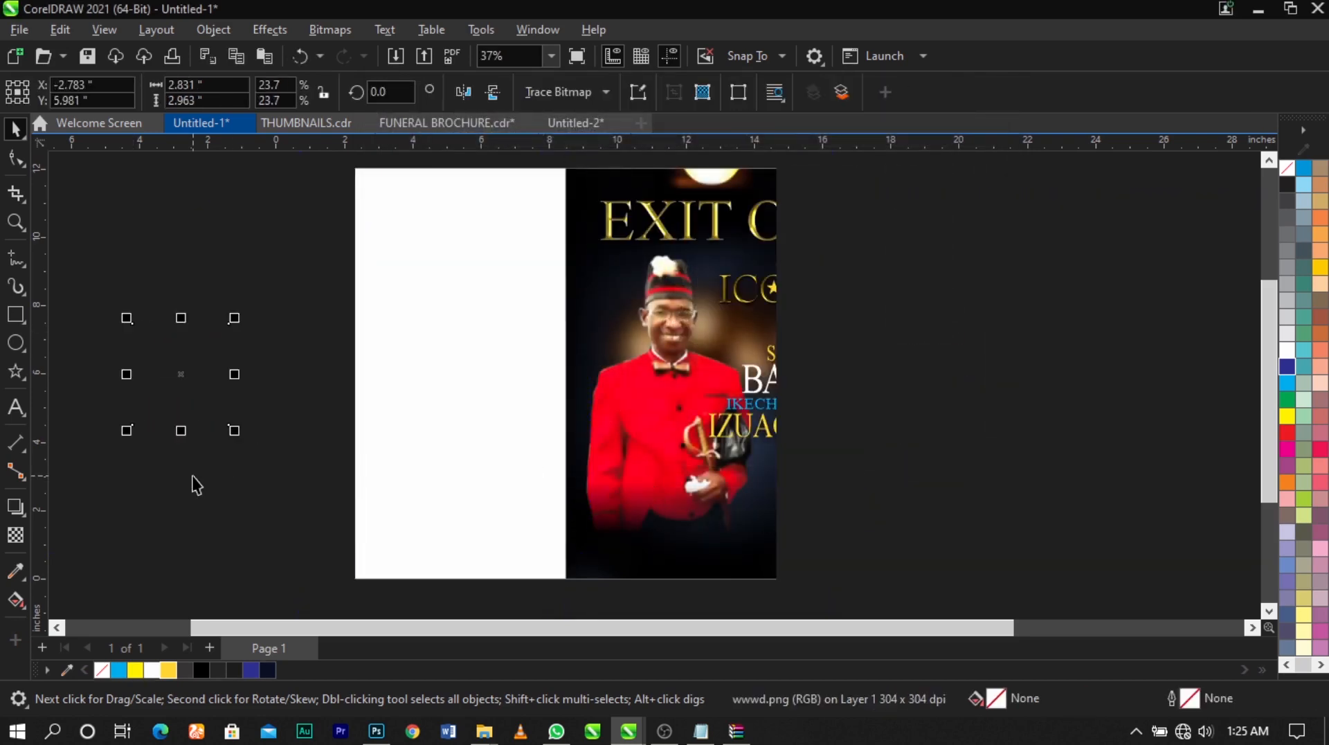
{"action": "left_click", "coordinate": [193, 476]}
{"action": "scroll", "coordinate": [584, 377], "scroll_direction": "down", "scroll_amount": 1}
{"action": "key", "text": "F2"}
{"action": "left_click_drag", "start_coordinate": [258, 268], "coordinate": [763, 537]}
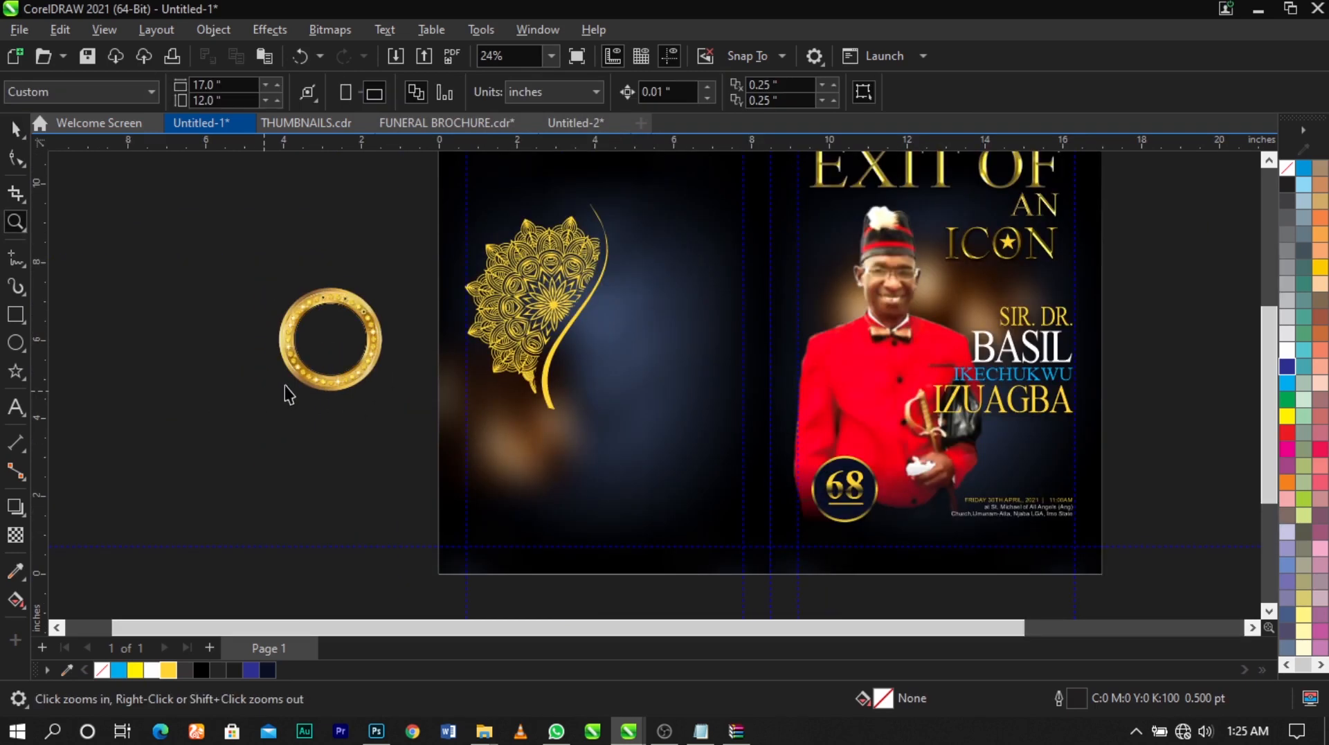
Move the gold ring onto the back panel so it hangs from the lower end of the ornament's curved stem
{"action": "key", "text": "space"}
{"action": "left_click", "coordinate": [307, 364]}
{"action": "left_click_drag", "start_coordinate": [307, 364], "coordinate": [527, 454]}
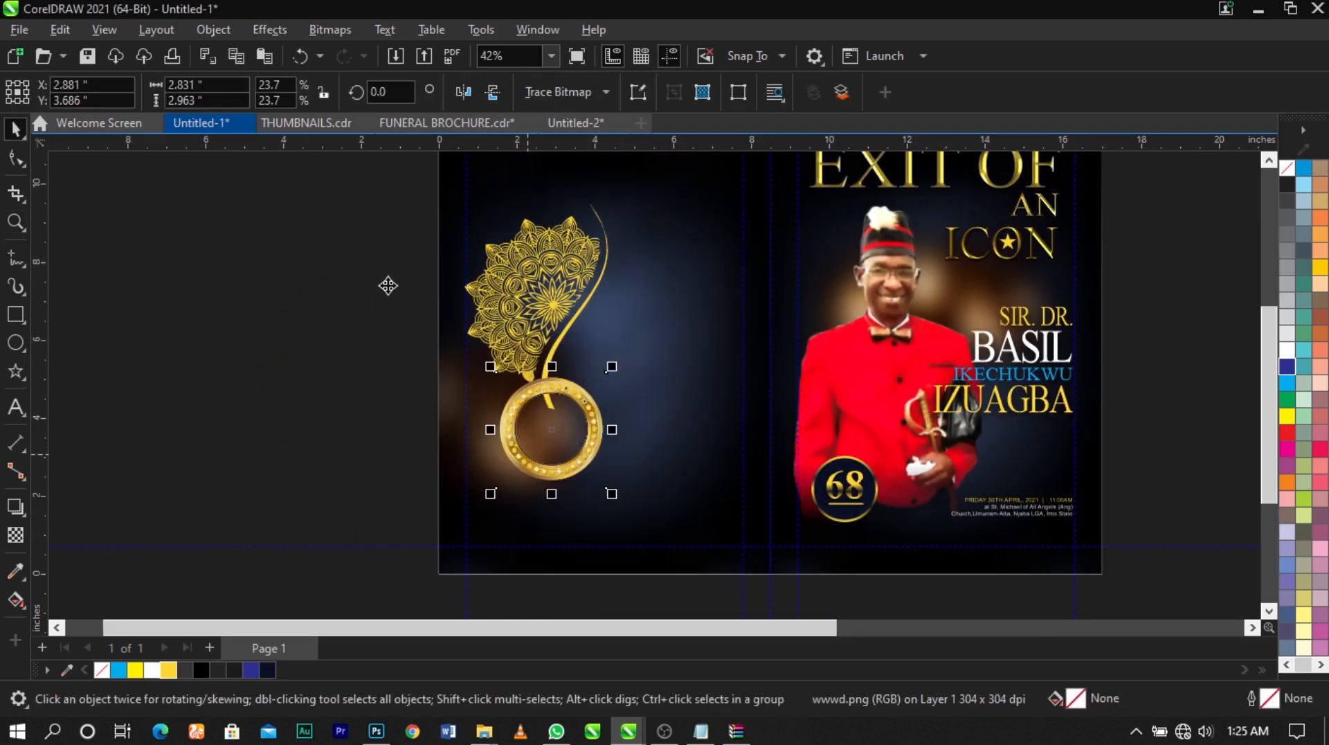
{"action": "key", "text": "F2"}
{"action": "left_click_drag", "start_coordinate": [386, 282], "coordinate": [795, 513]}
{"action": "left_click_drag", "start_coordinate": [550, 278], "coordinate": [550, 243]}
{"action": "left_click", "coordinate": [595, 360], "text": "shift"}
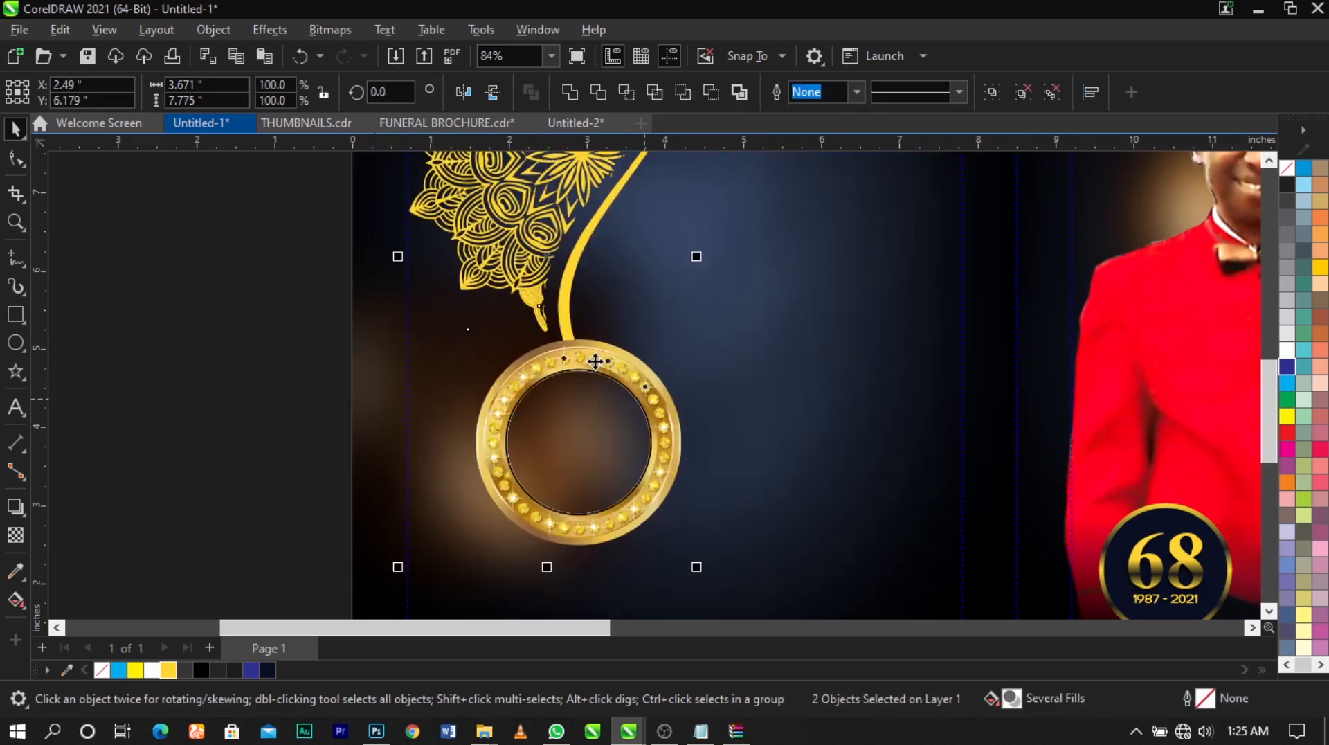
Delete the golden three-spotlights stage image lying outside the front cover
{"action": "scroll", "coordinate": [596, 361], "scroll_direction": "down", "scroll_amount": 3}
{"action": "left_click", "coordinate": [481, 335]}
{"action": "scroll", "coordinate": [482, 335], "scroll_direction": "down", "scroll_amount": 1}
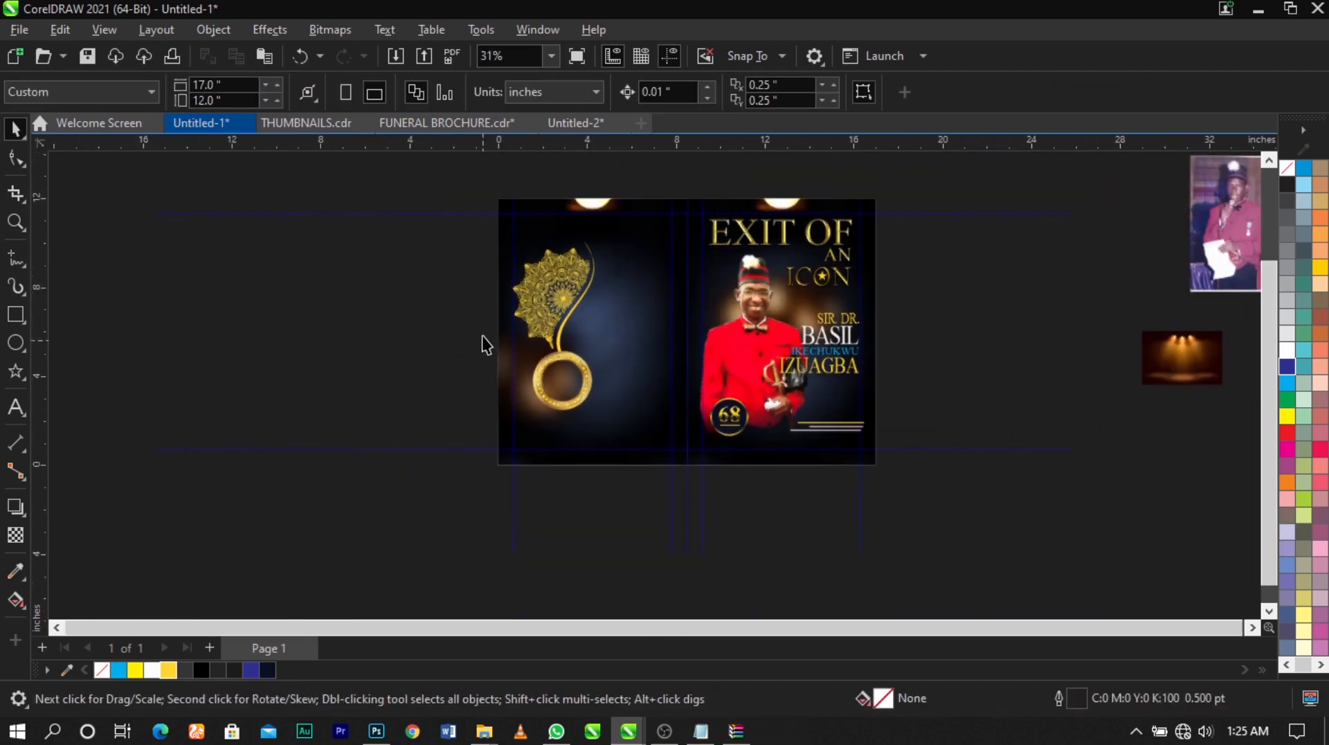
{"action": "key", "text": "F2"}
{"action": "left_click_drag", "start_coordinate": [424, 184], "coordinate": [1322, 524]}
{"action": "left_click", "coordinate": [958, 382]}
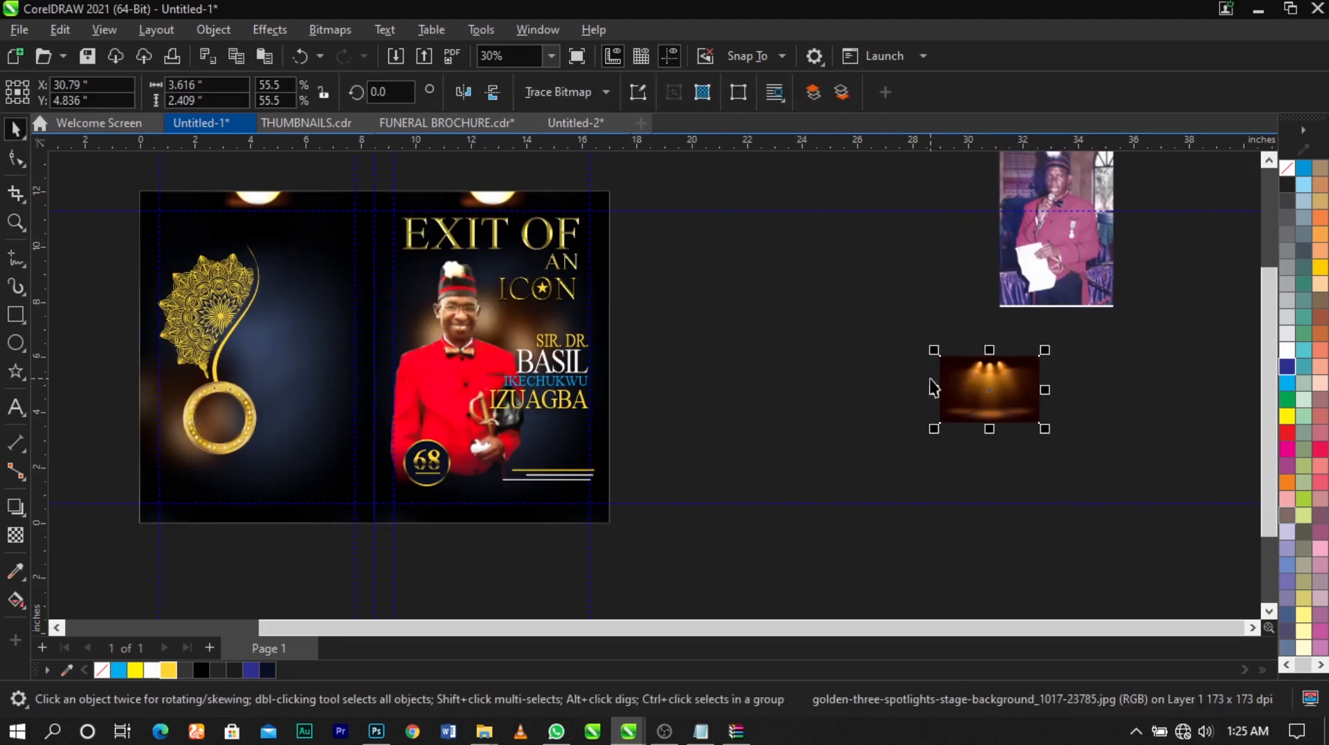
{"action": "key", "text": "Delete"}
Move the portrait photo image.jpg to just outside the back panel's outer edge and bring it to the front
{"action": "left_click_drag", "start_coordinate": [1081, 249], "coordinate": [141, 430]}
{"action": "key", "text": "F2"}
{"action": "left_click_drag", "start_coordinate": [51, 272], "coordinate": [409, 542]}
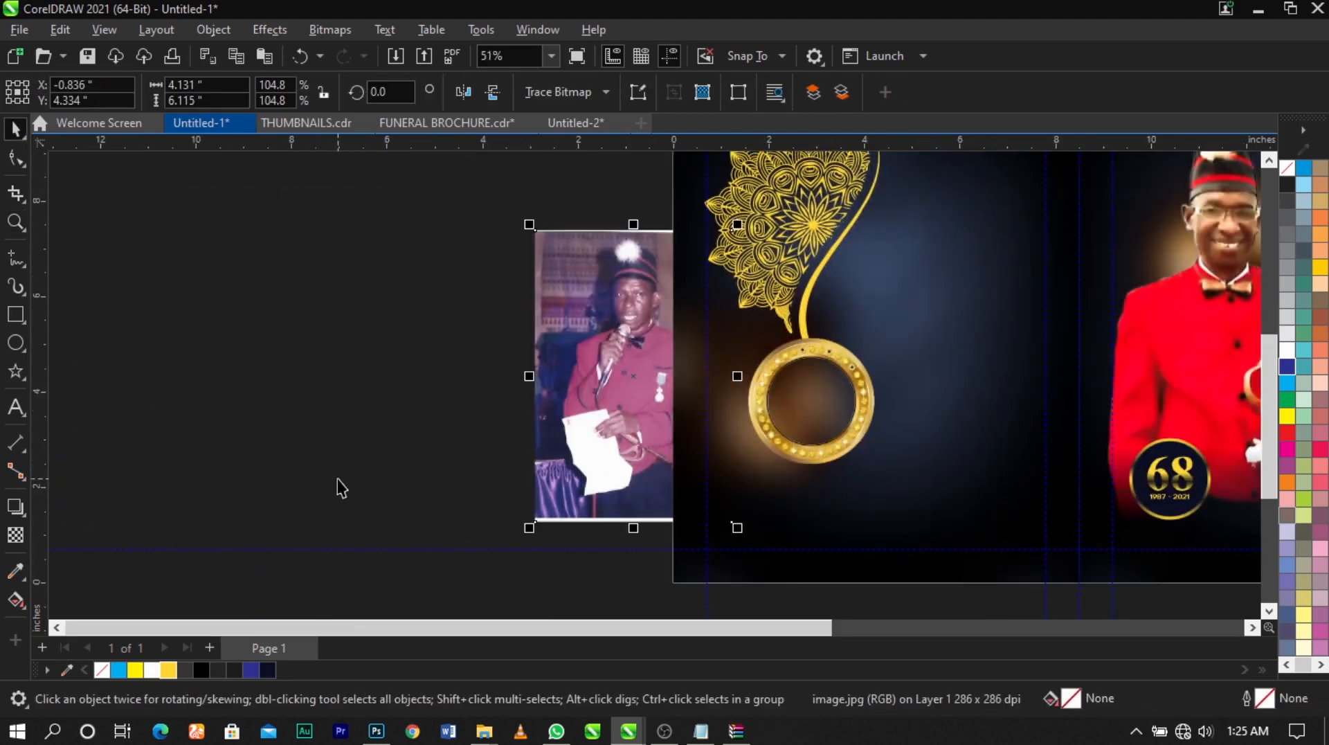
{"action": "key", "text": "shift+Page_Up"}
{"action": "left_click_drag", "start_coordinate": [606, 394], "coordinate": [546, 396]}
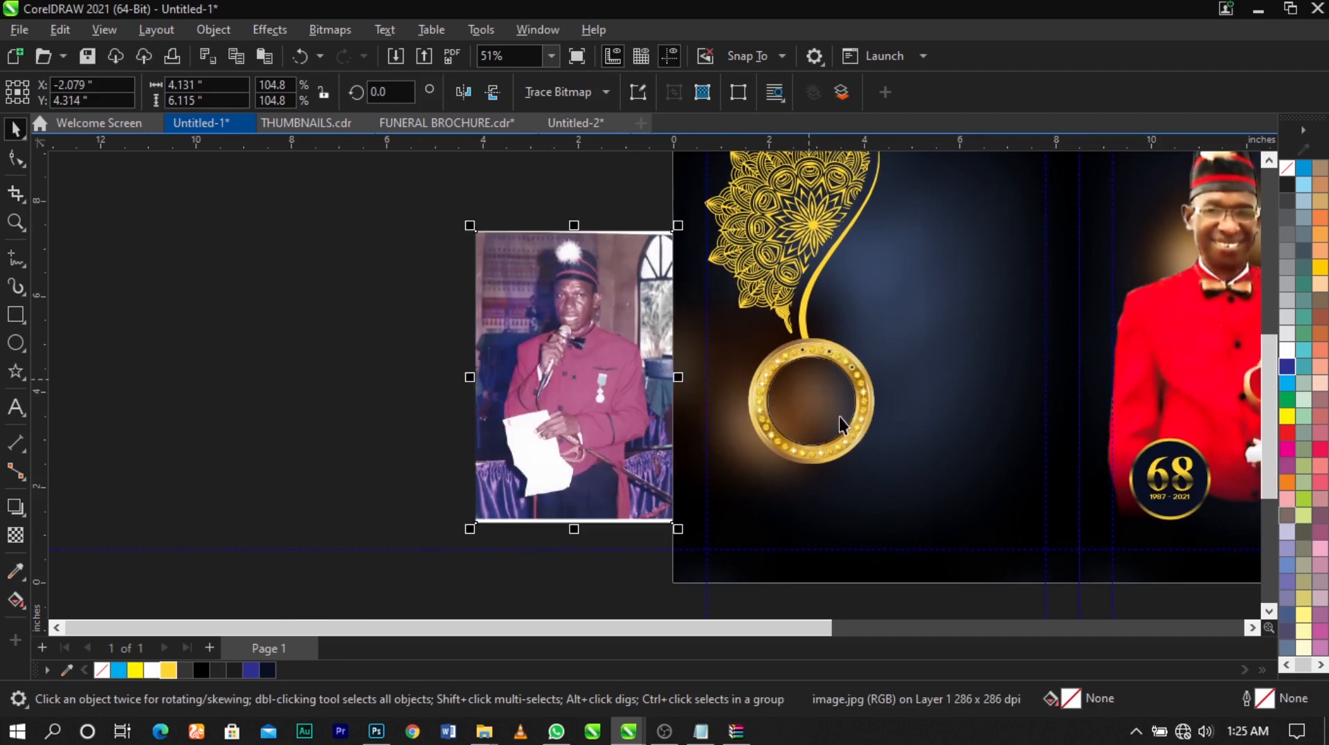
Draw a circle that fits the inner opening of the gold ring on the back panel
{"action": "scroll", "coordinate": [839, 417], "scroll_direction": "up", "scroll_amount": 1}
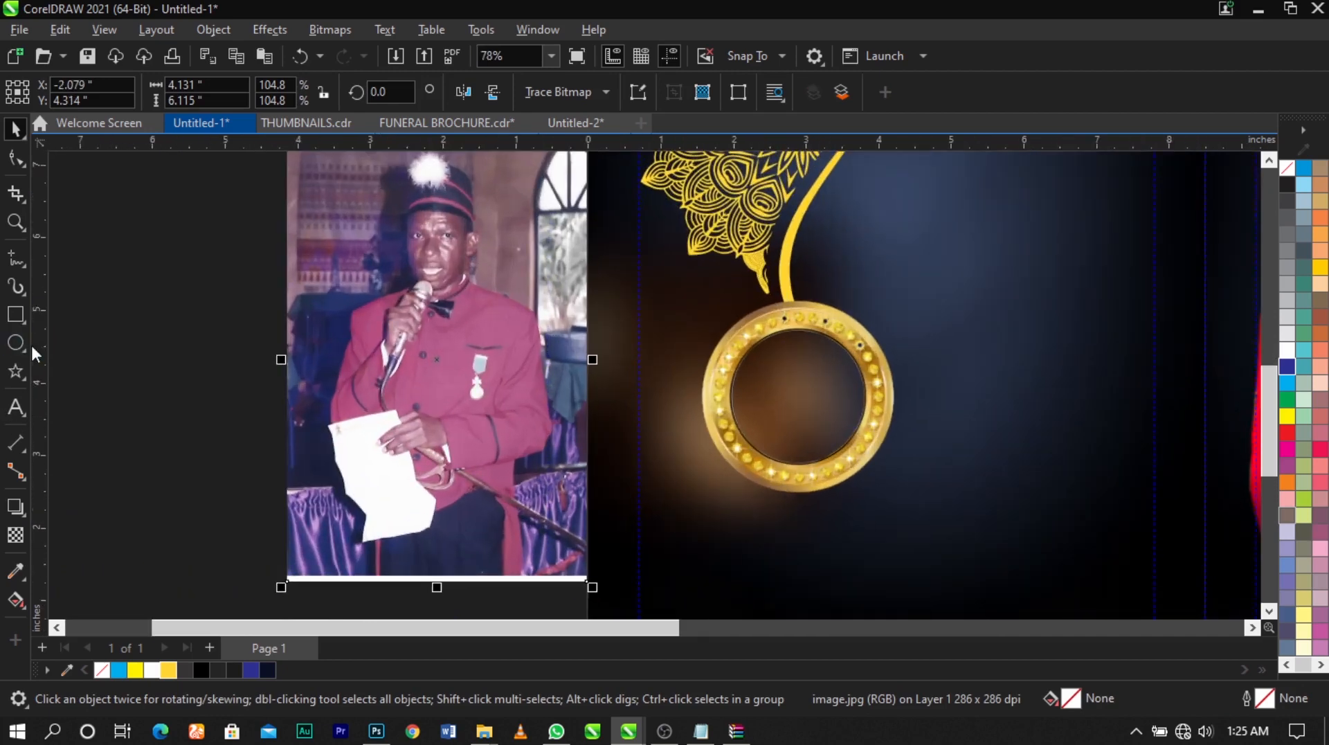
{"action": "left_click", "coordinate": [16, 342]}
{"action": "scroll", "coordinate": [854, 339], "scroll_direction": "up", "scroll_amount": 2}
{"action": "left_click_drag", "start_coordinate": [643, 317], "coordinate": [900, 550]}
{"action": "key", "text": "space"}
{"action": "left_click", "coordinate": [736, 392], "text": "shift"}
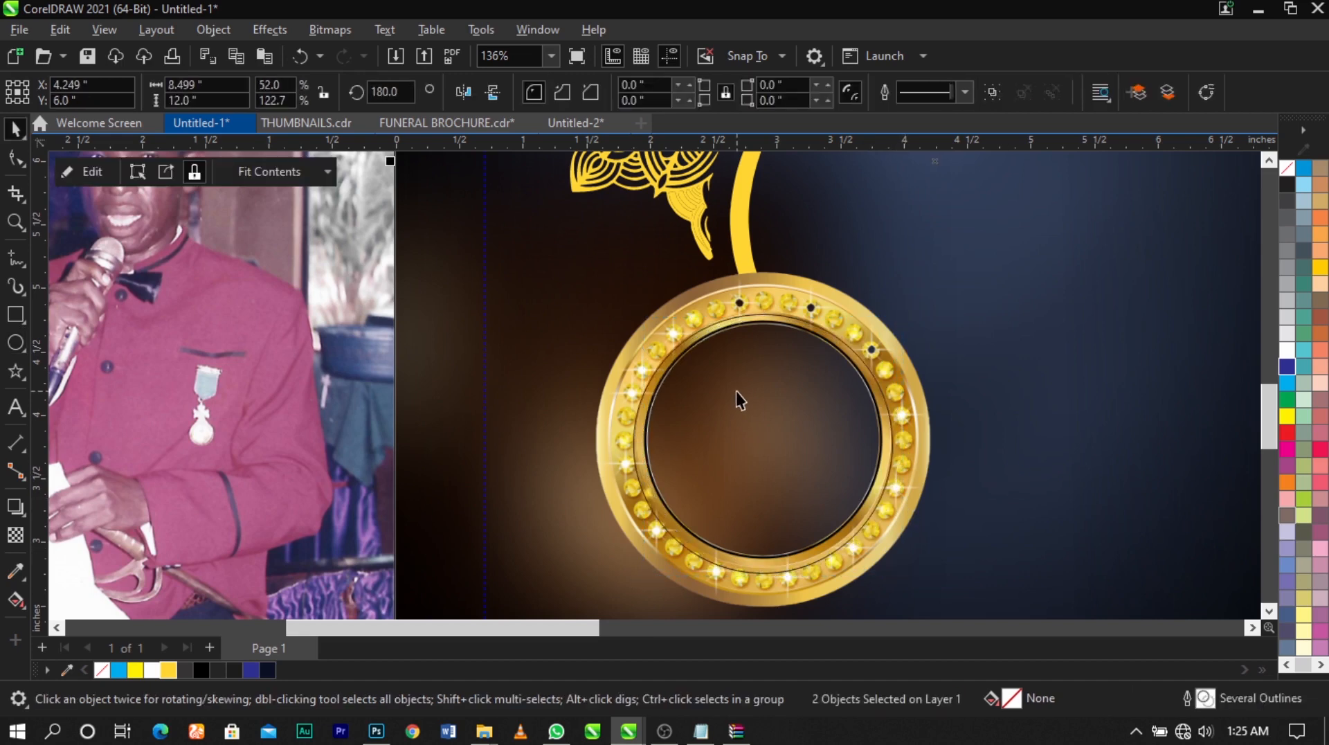
Enlarge the circle inside the gold ring about its centre to about 2.18 inches in diameter, overlapping the jewelled band
{"action": "key", "text": "Tab"}
{"action": "left_click_drag", "start_coordinate": [899, 309], "coordinate": [908, 299]}
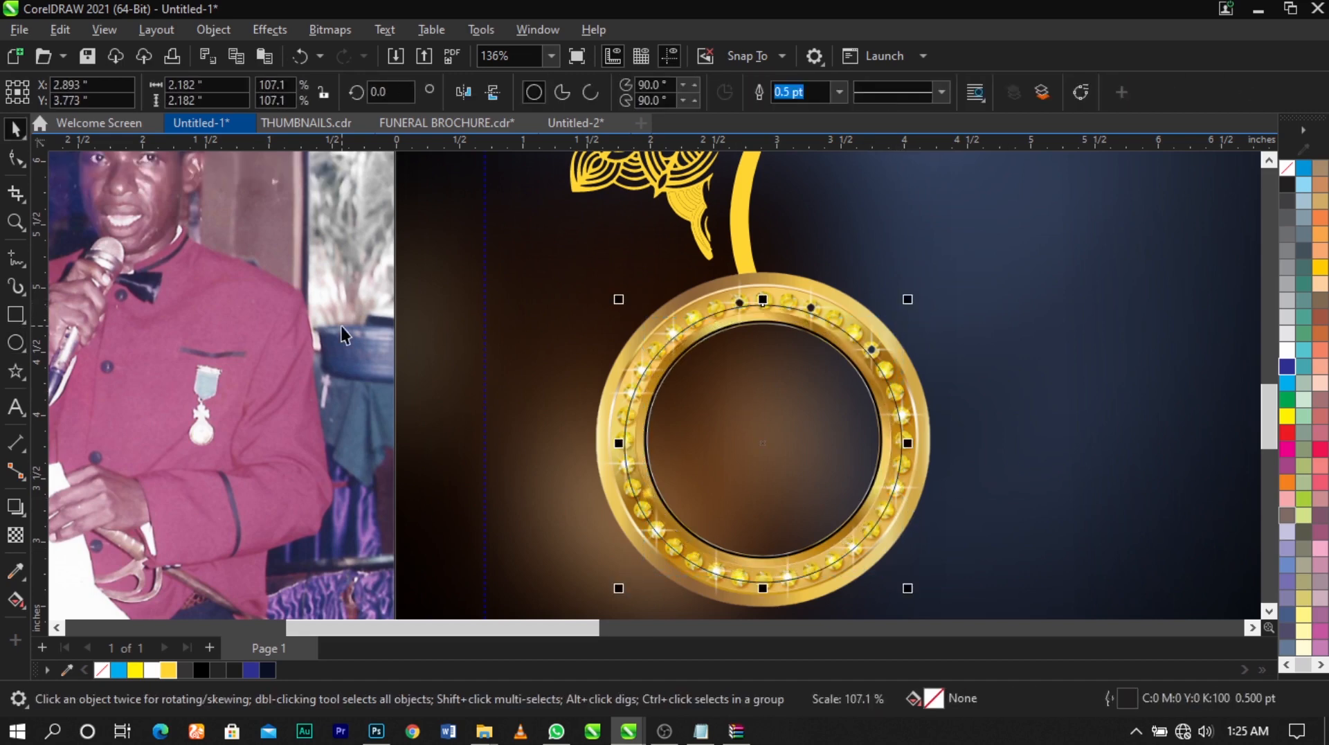
Convert the portrait photo image.jpg beside the back panel to 8-bit grayscale
{"action": "left_click", "coordinate": [341, 326]}
{"action": "scroll", "coordinate": [469, 340], "scroll_direction": "down", "scroll_amount": 5}
{"action": "left_click_drag", "start_coordinate": [337, 313], "coordinate": [388, 389]}
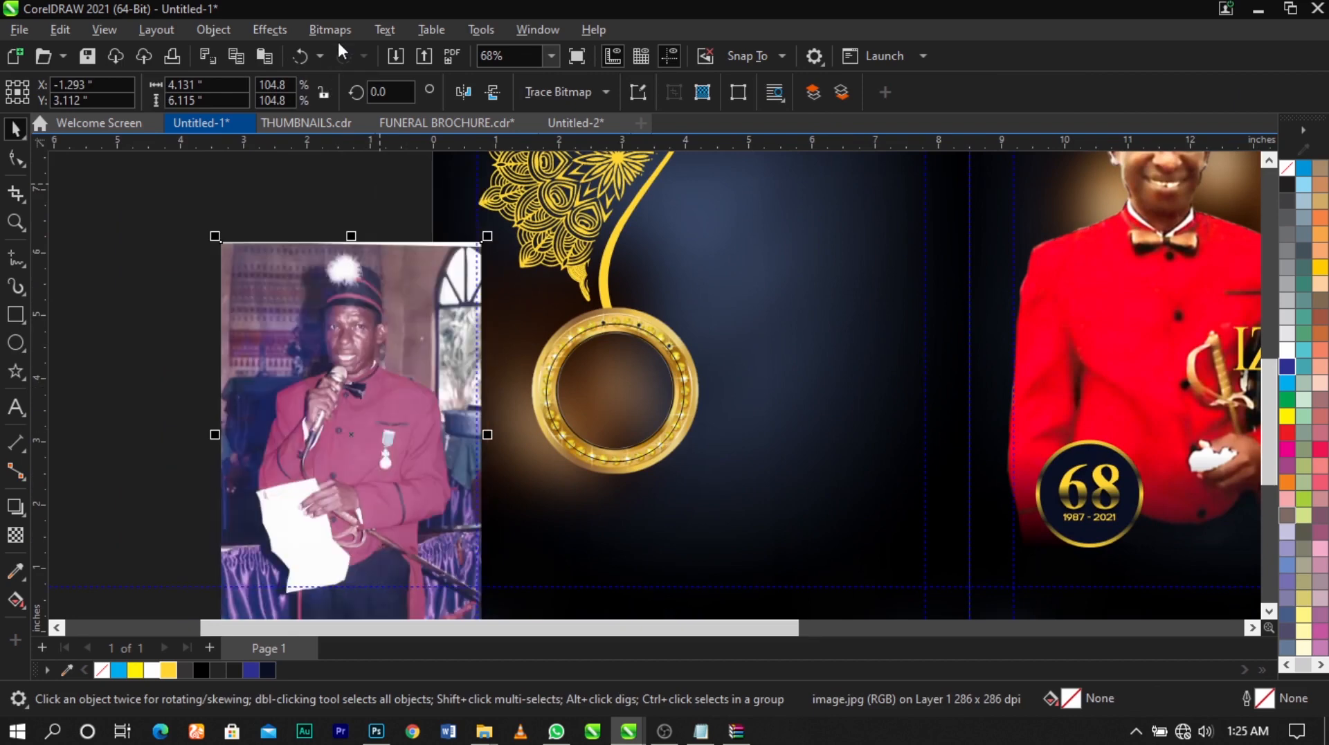
{"action": "left_click", "coordinate": [338, 35]}
{"action": "mouse_move", "coordinate": [367, 198]}
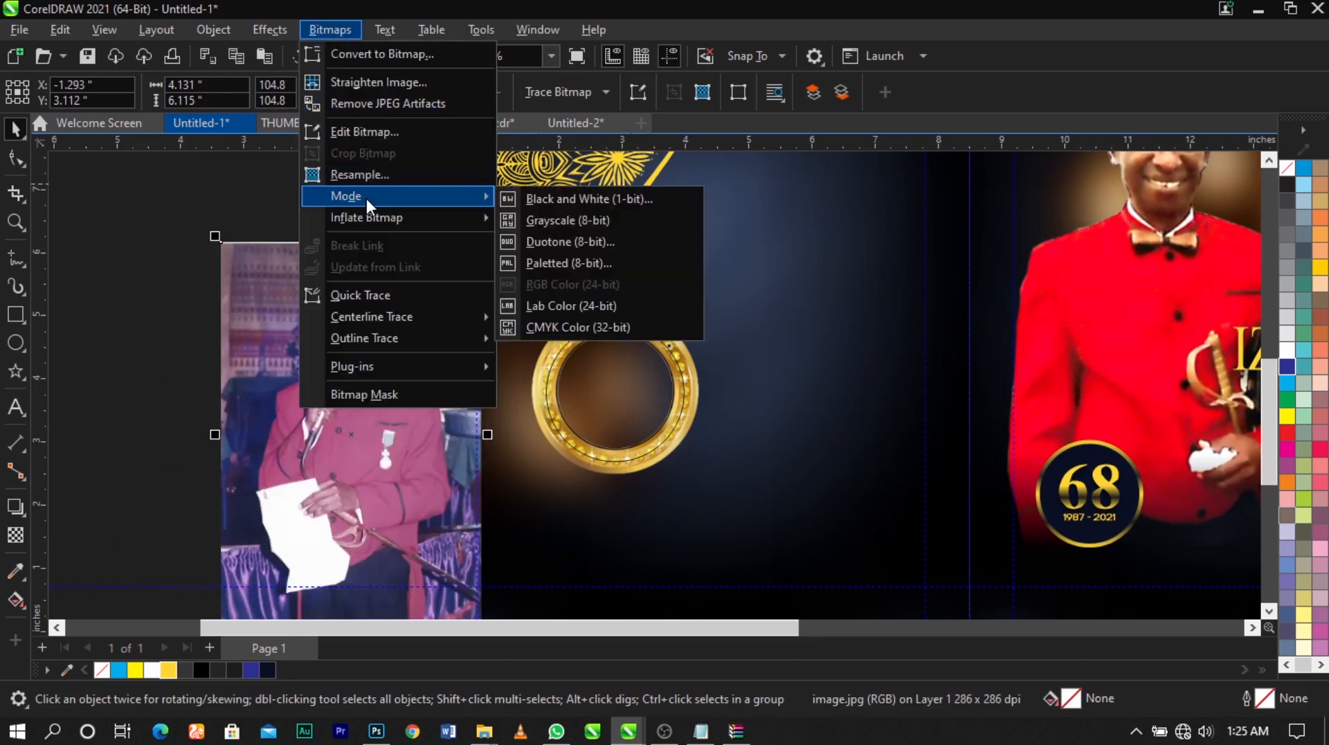
{"action": "left_click", "coordinate": [523, 219]}
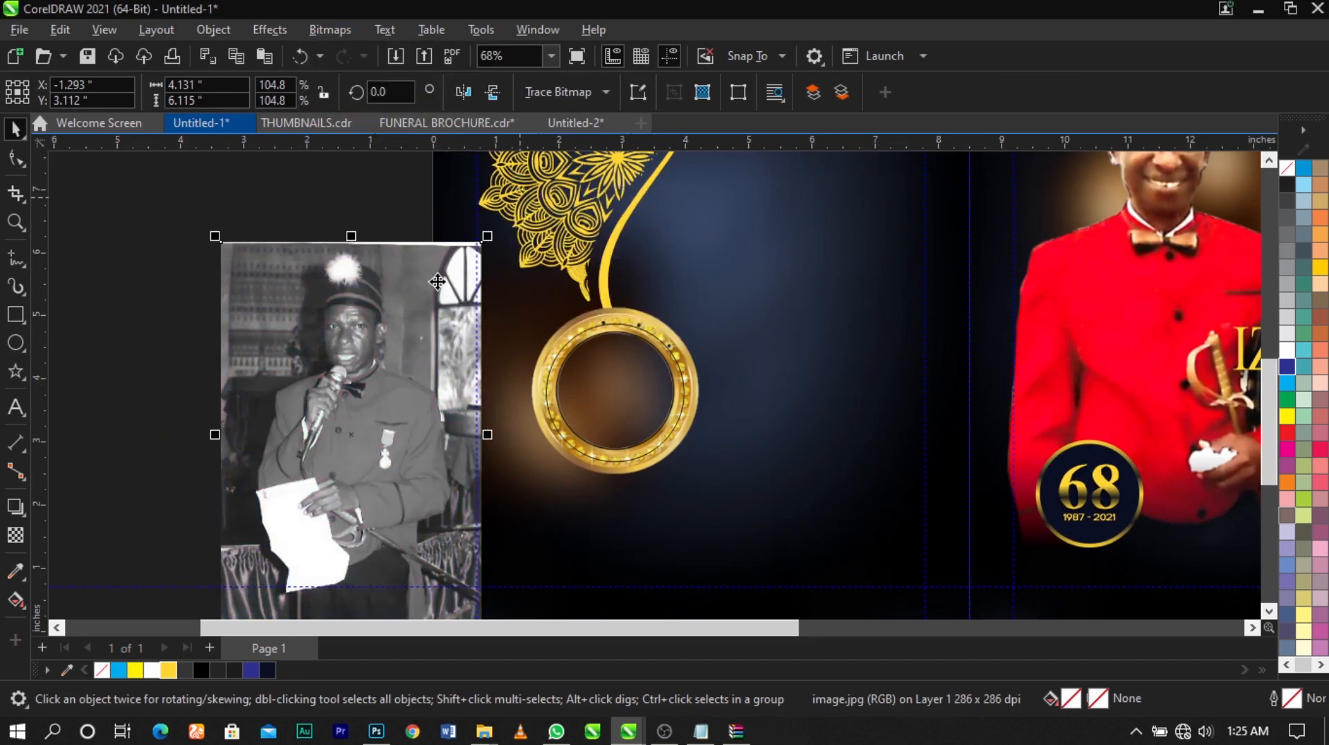
{"action": "left_click_drag", "start_coordinate": [398, 294], "coordinate": [389, 353]}
{"action": "key", "text": "Escape"}
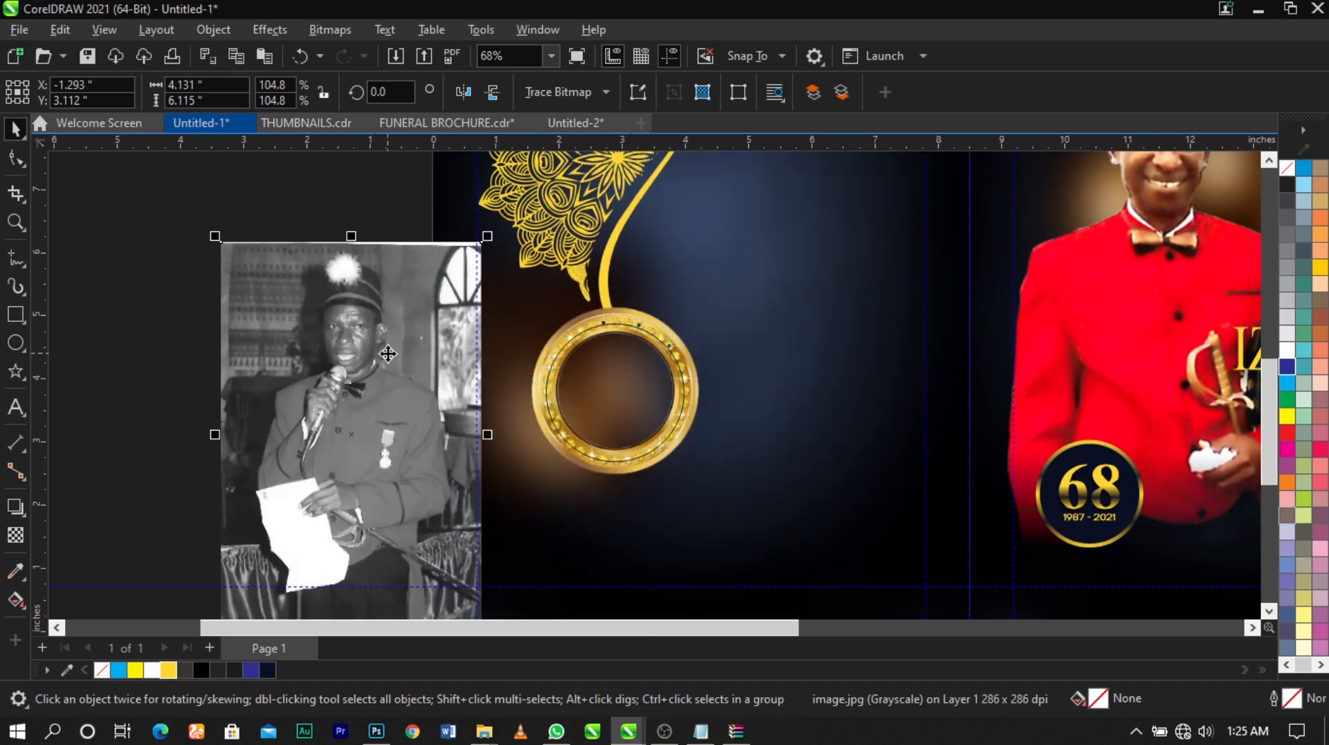
PowerClip the grayscale portrait inside the circle on the gold ring
{"action": "right_click", "coordinate": [388, 353]}
{"action": "left_click", "coordinate": [446, 419]}
{"action": "left_click", "coordinate": [602, 394]}
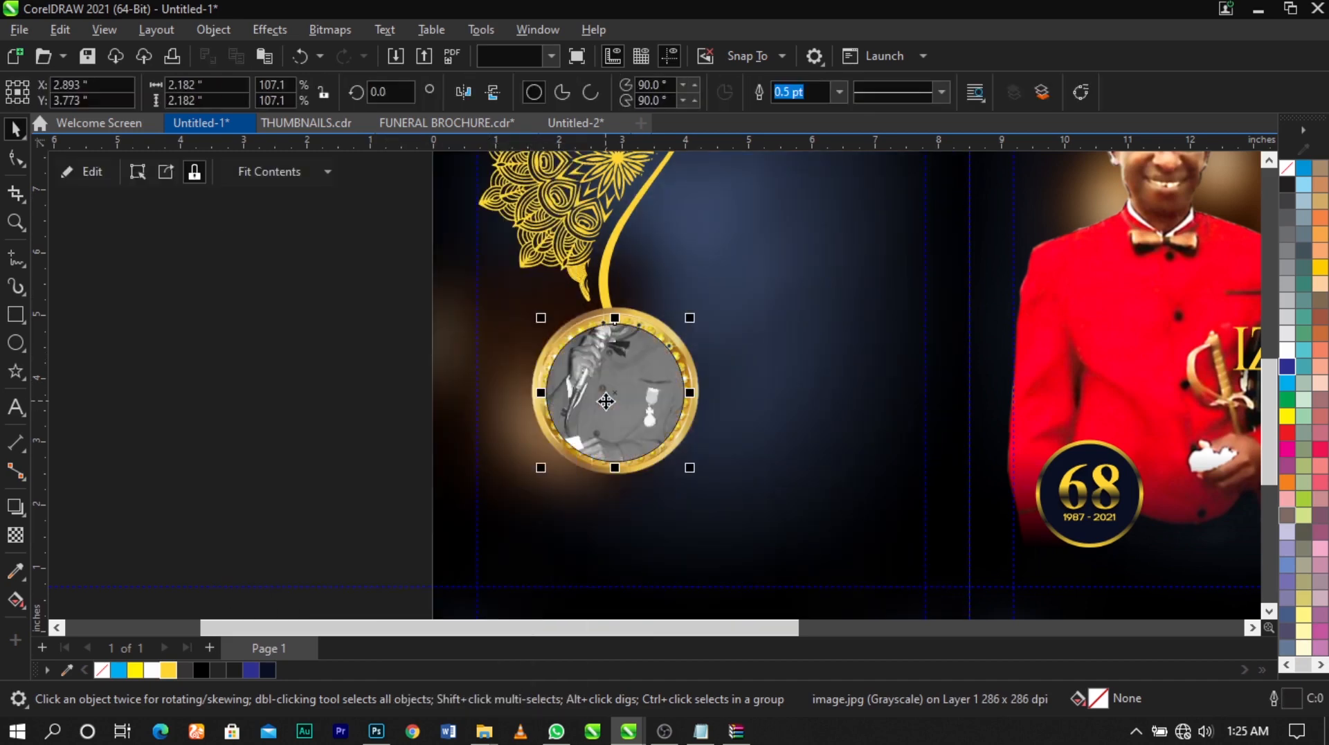
Edit the PowerClip contents, scaling the portrait to about 2.92 by 4.32 inches and positioning the head and shoulders within the circle
{"action": "right_click", "coordinate": [631, 394]}
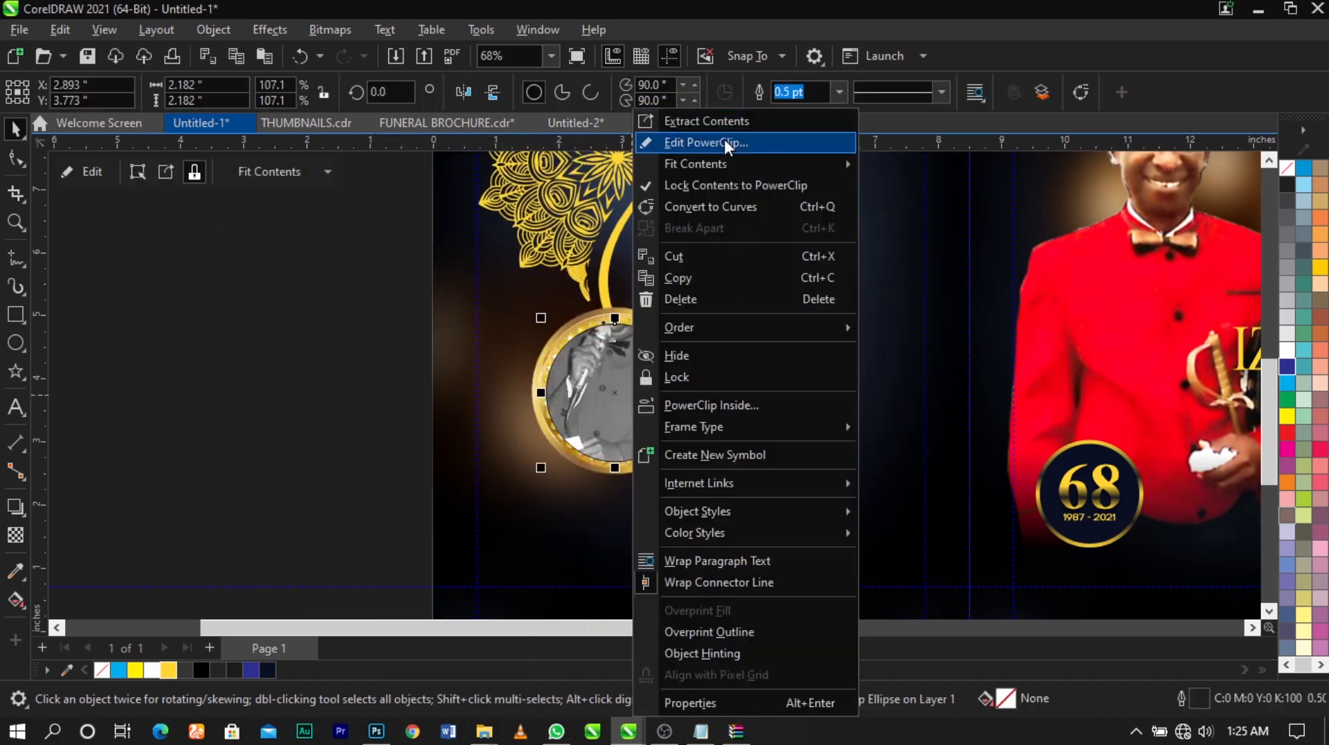
{"action": "left_click", "coordinate": [724, 139]}
{"action": "left_click", "coordinate": [647, 362]}
{"action": "left_click_drag", "start_coordinate": [664, 286], "coordinate": [661, 389]}
{"action": "scroll", "coordinate": [666, 389], "scroll_direction": "up", "scroll_amount": 1}
{"action": "left_click_drag", "start_coordinate": [781, 264], "coordinate": [685, 348]}
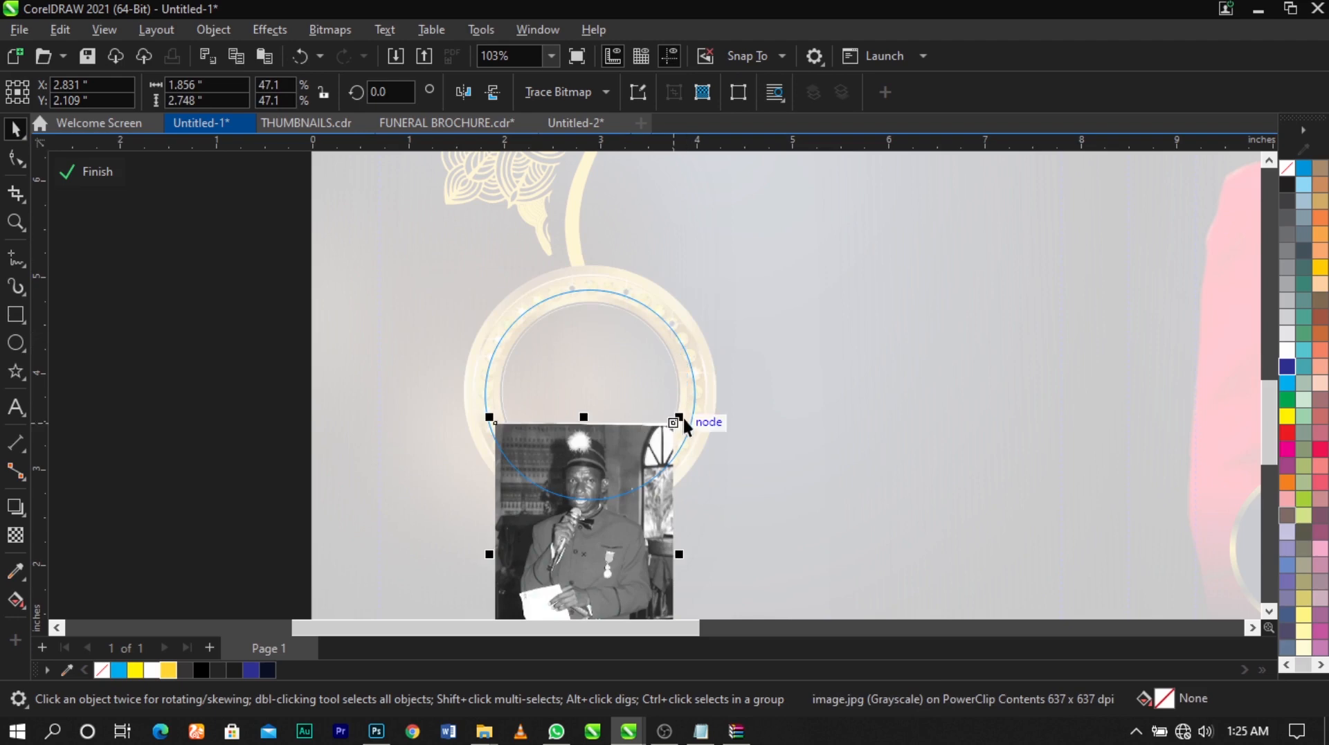
{"action": "left_click_drag", "start_coordinate": [680, 417], "coordinate": [733, 347]}
{"action": "left_click_drag", "start_coordinate": [647, 435], "coordinate": [657, 394]}
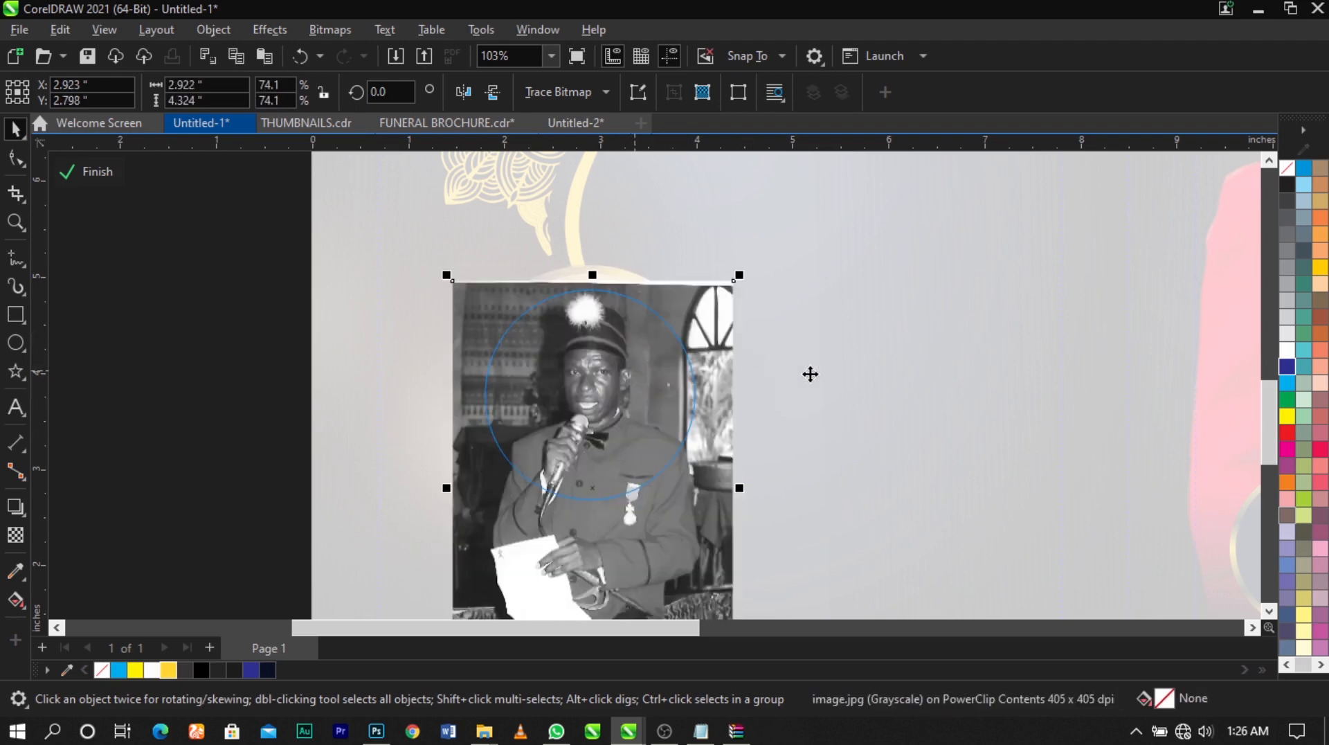
{"action": "left_click", "coordinate": [811, 374], "text": "ctrl"}
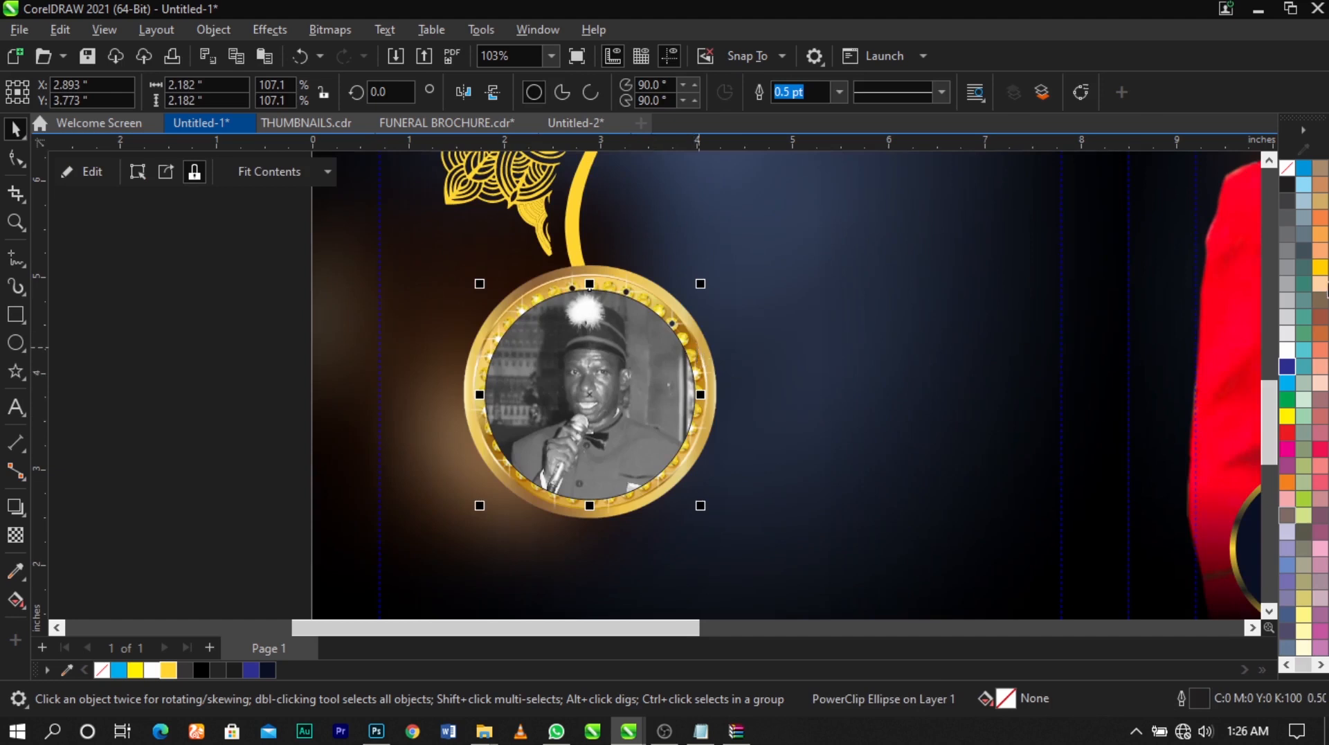
Remove the outline of the portrait's clipping circle and bring the gold ring in front of it
{"action": "right_click", "coordinate": [1289, 173]}
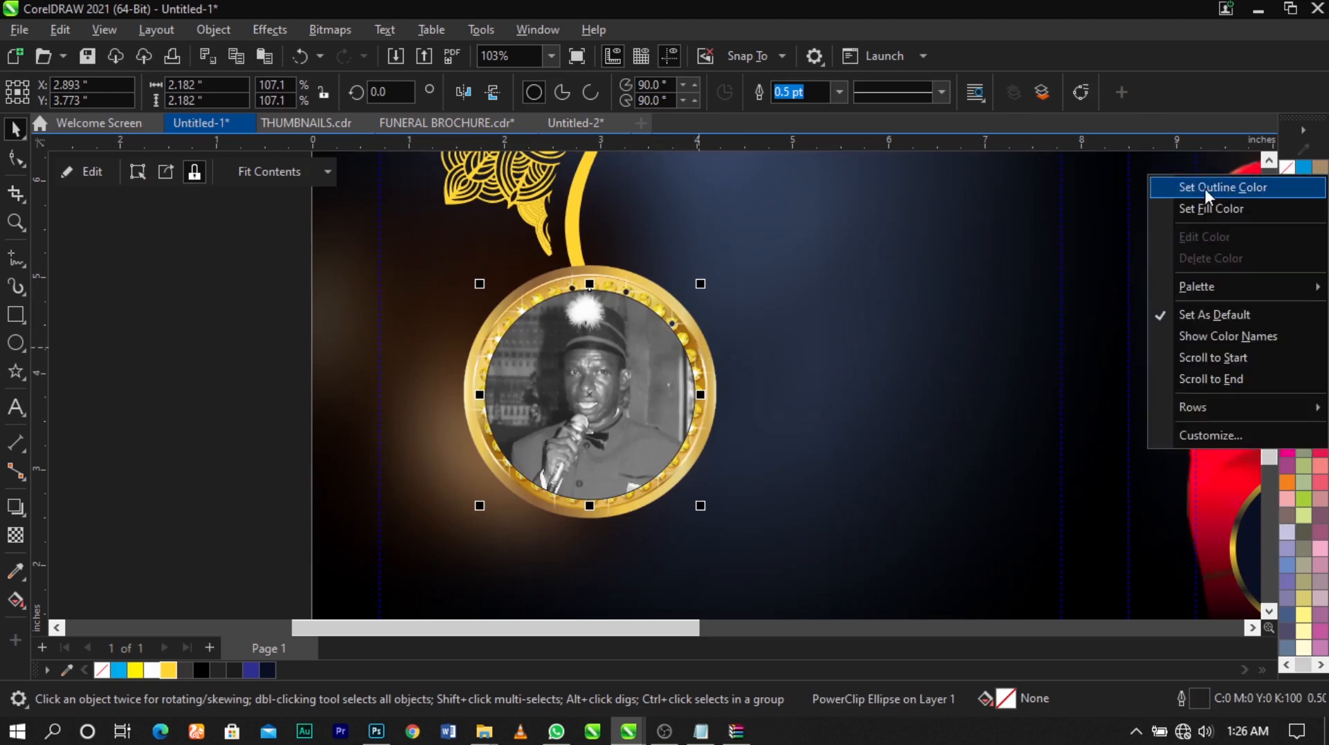
{"action": "left_click", "coordinate": [1205, 186]}
{"action": "key", "text": "Escape"}
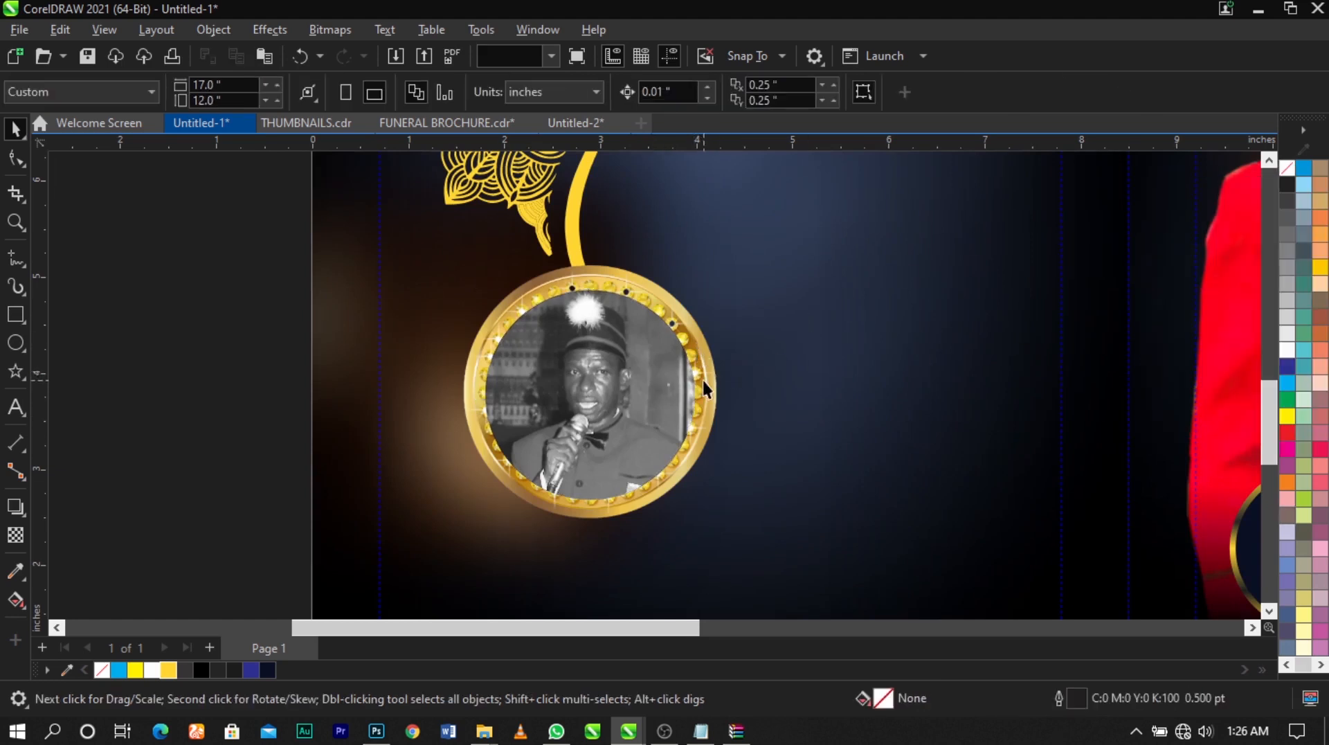
{"action": "left_click", "coordinate": [705, 388]}
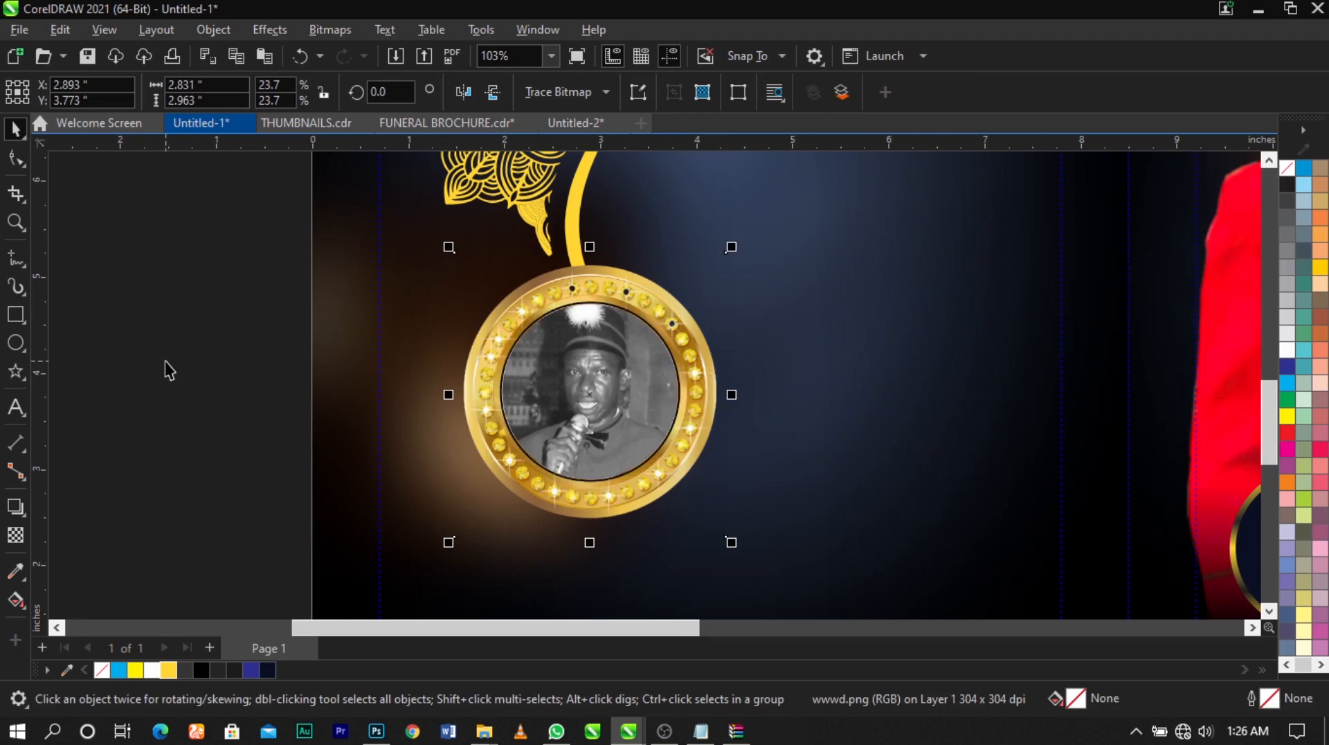
{"action": "left_click", "coordinate": [165, 362]}
Draw a paragraph text frame about 2.93 by 6.38 inches on the back panel, between the ornament and the fold
{"action": "scroll", "coordinate": [506, 312], "scroll_direction": "down", "scroll_amount": 3}
{"action": "scroll", "coordinate": [488, 404], "scroll_direction": "down", "scroll_amount": 1}
{"action": "key", "text": "z"}
{"action": "left_click_drag", "start_coordinate": [435, 434], "coordinate": [526, 421]}
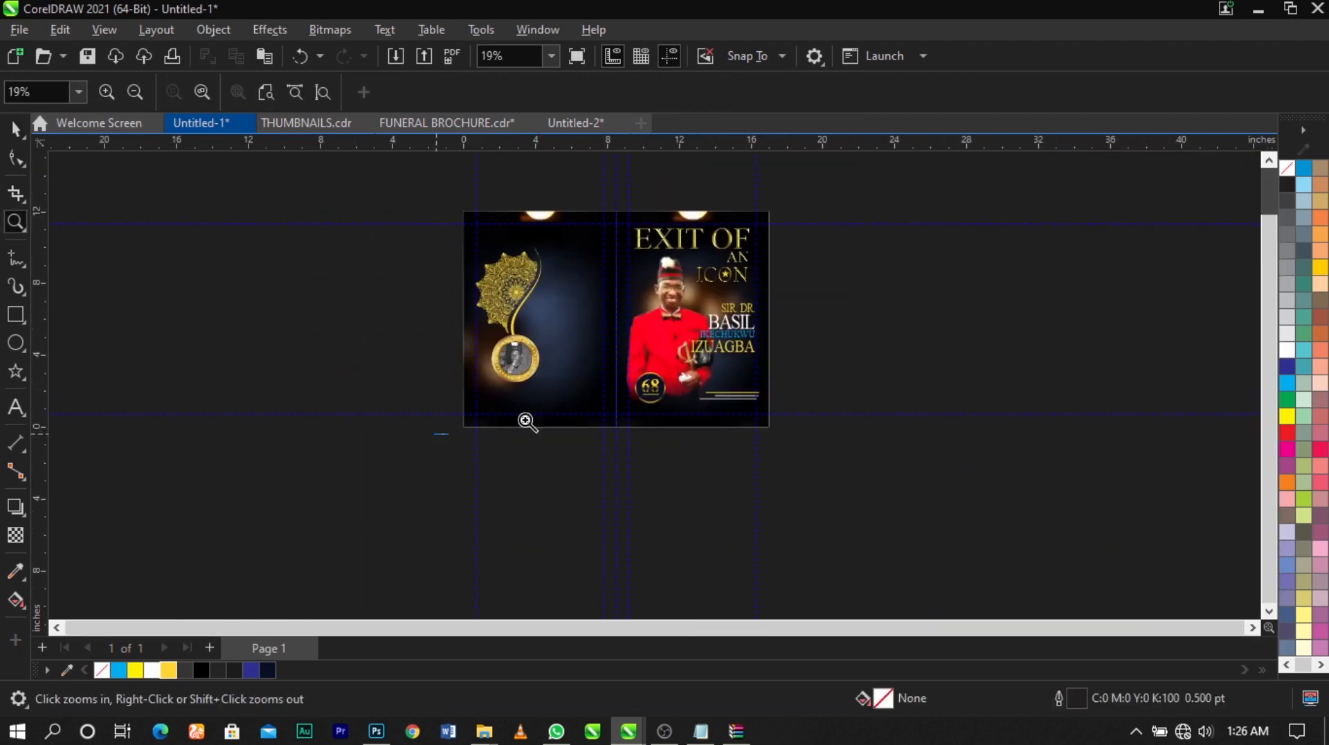
{"action": "left_click_drag", "start_coordinate": [818, 190], "coordinate": [818, 189]}
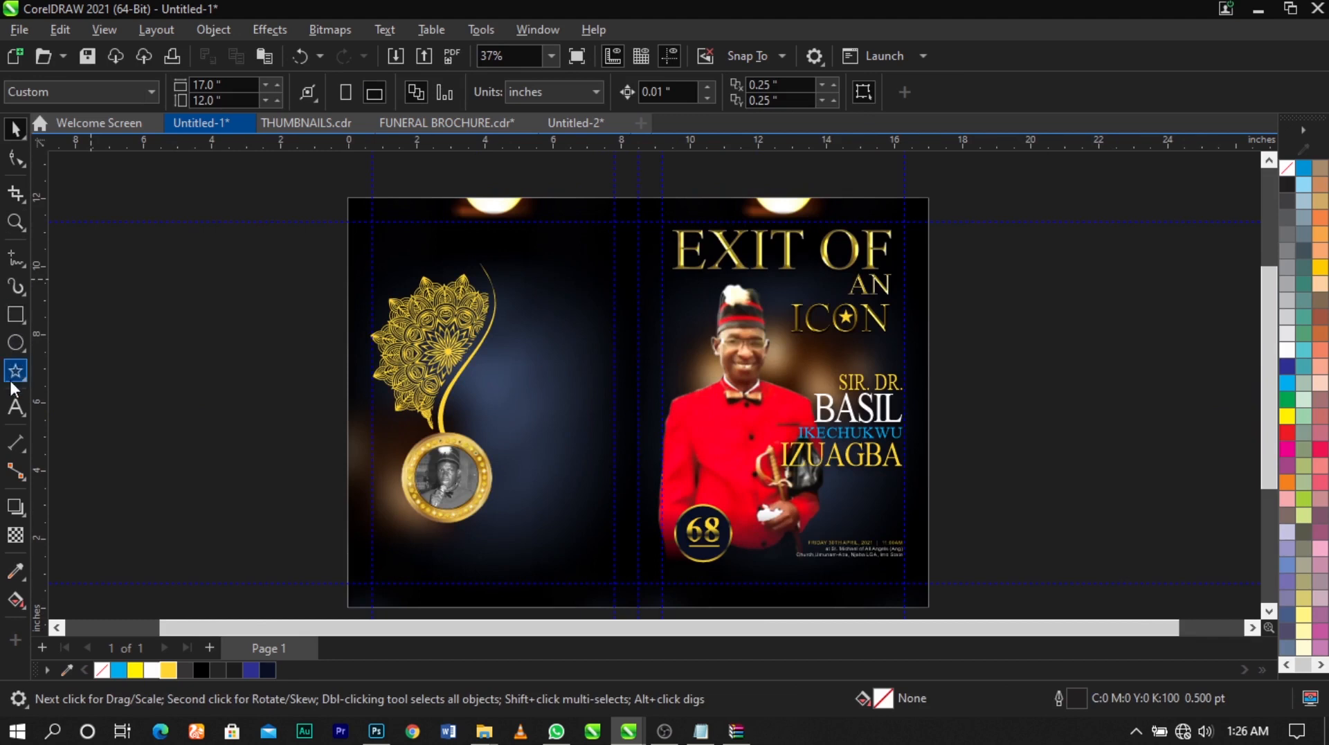
{"action": "left_click", "coordinate": [16, 407]}
{"action": "left_click_drag", "start_coordinate": [508, 292], "coordinate": [568, 422]}
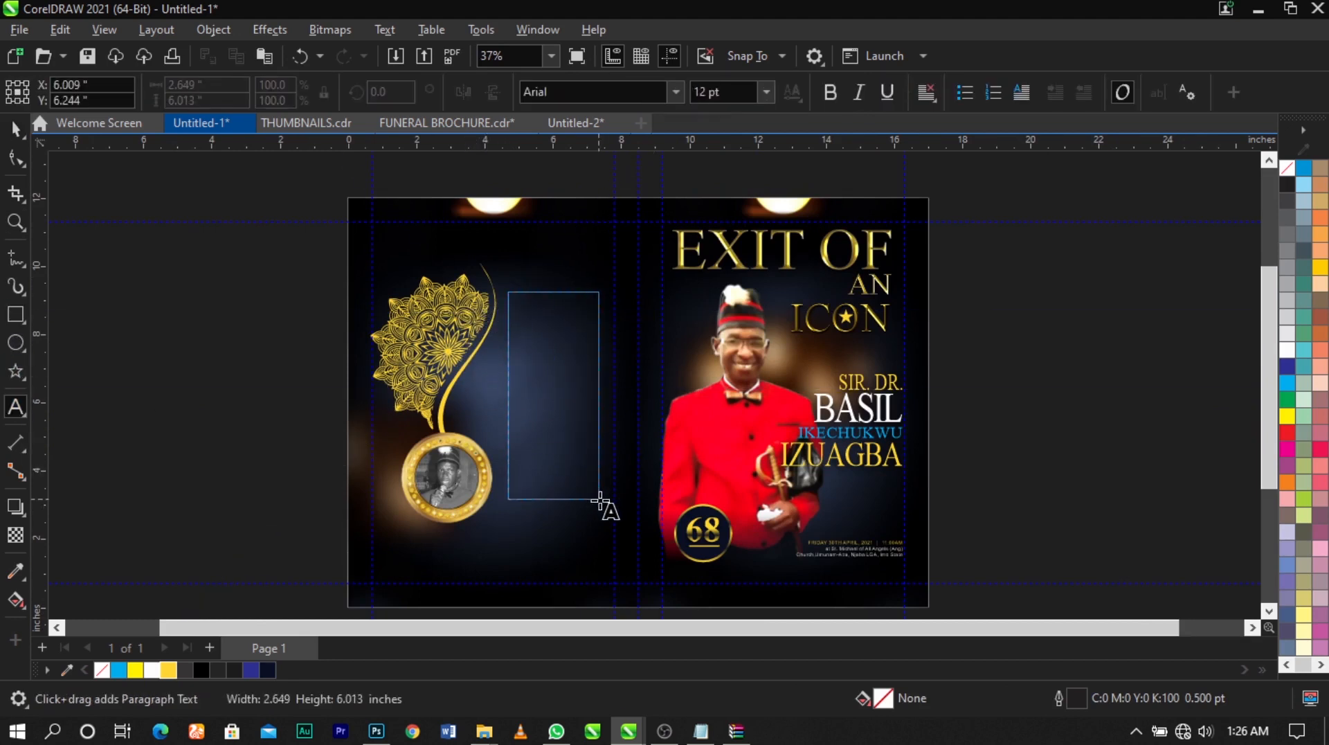
{"action": "left_click_drag", "start_coordinate": [608, 510], "coordinate": [608, 510]}
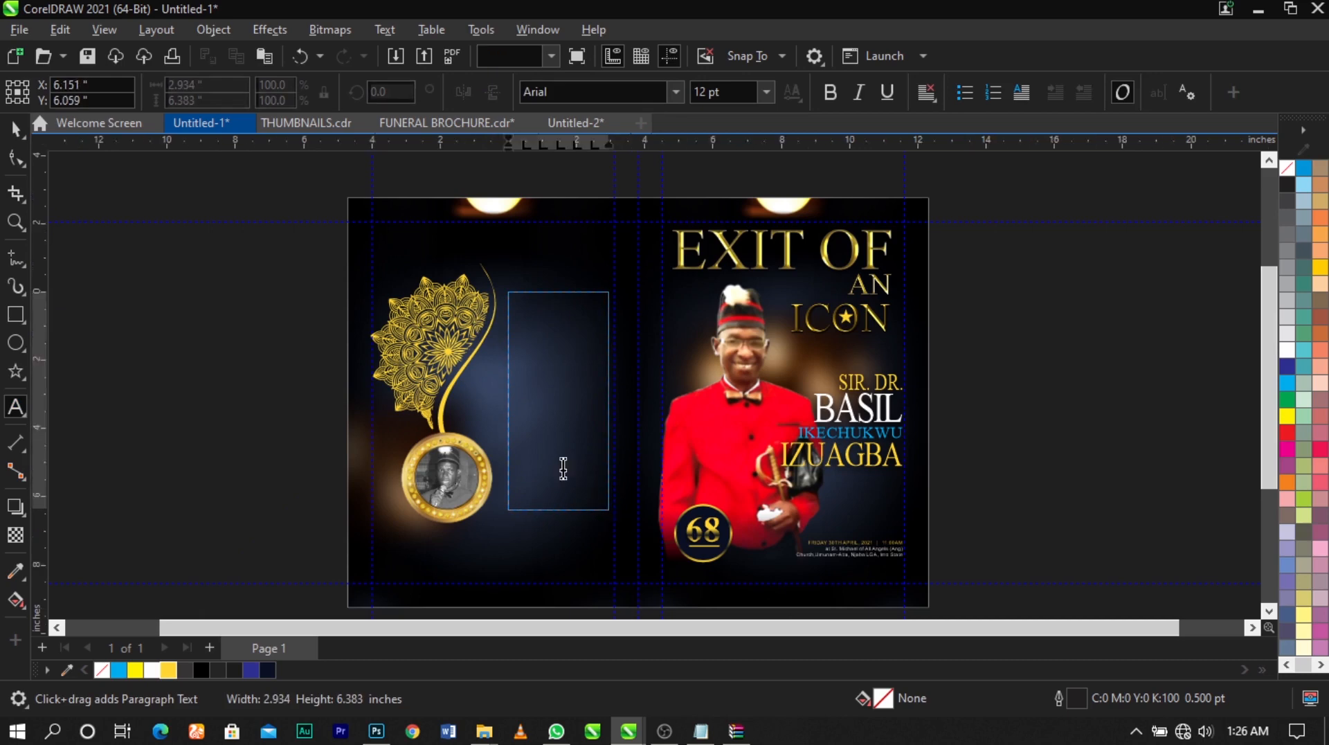
{"action": "key", "text": "ctrl+space"}
{"action": "scroll", "coordinate": [544, 443], "scroll_direction": "up", "scroll_amount": 2}
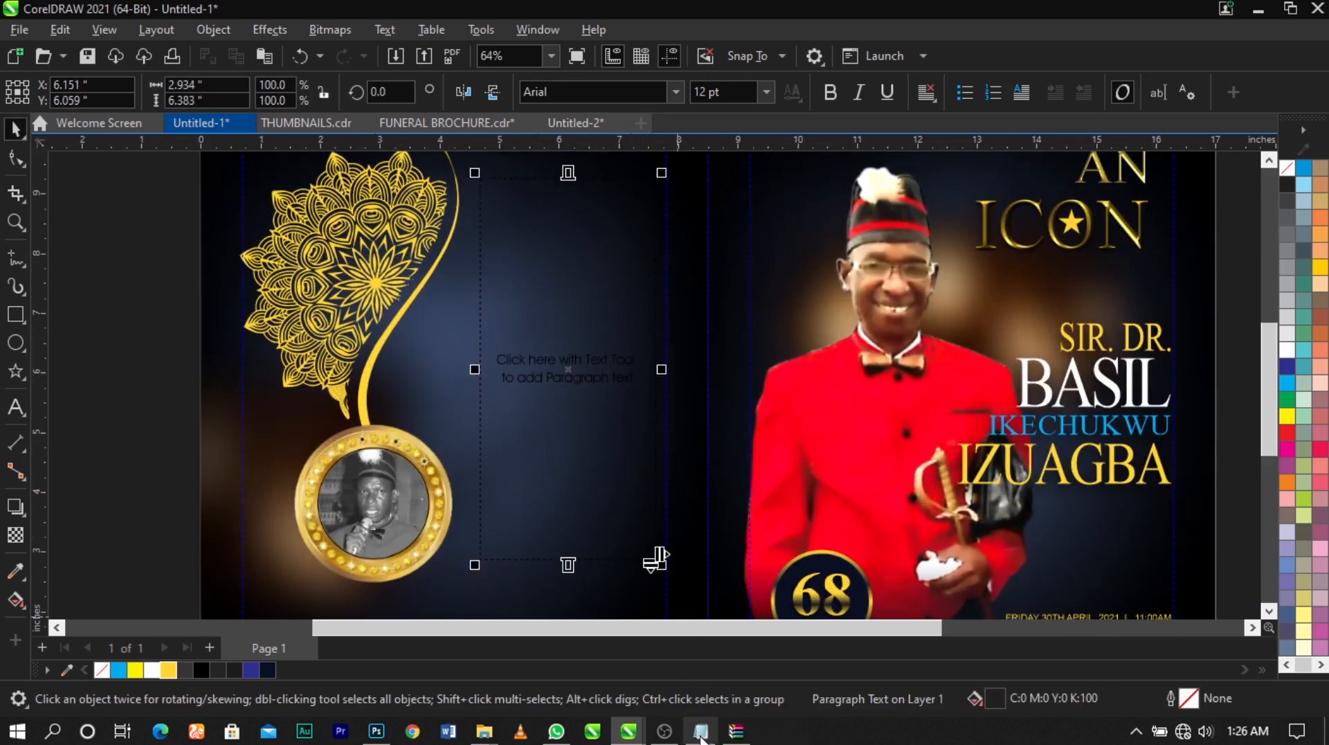
Copy the Appreciation heading and its dummy paragraph from the Notepad file text and paste them into the back panel's text frame
{"action": "left_click", "coordinate": [700, 732]}
{"action": "scroll", "coordinate": [820, 340], "scroll_direction": "down", "scroll_amount": 2}
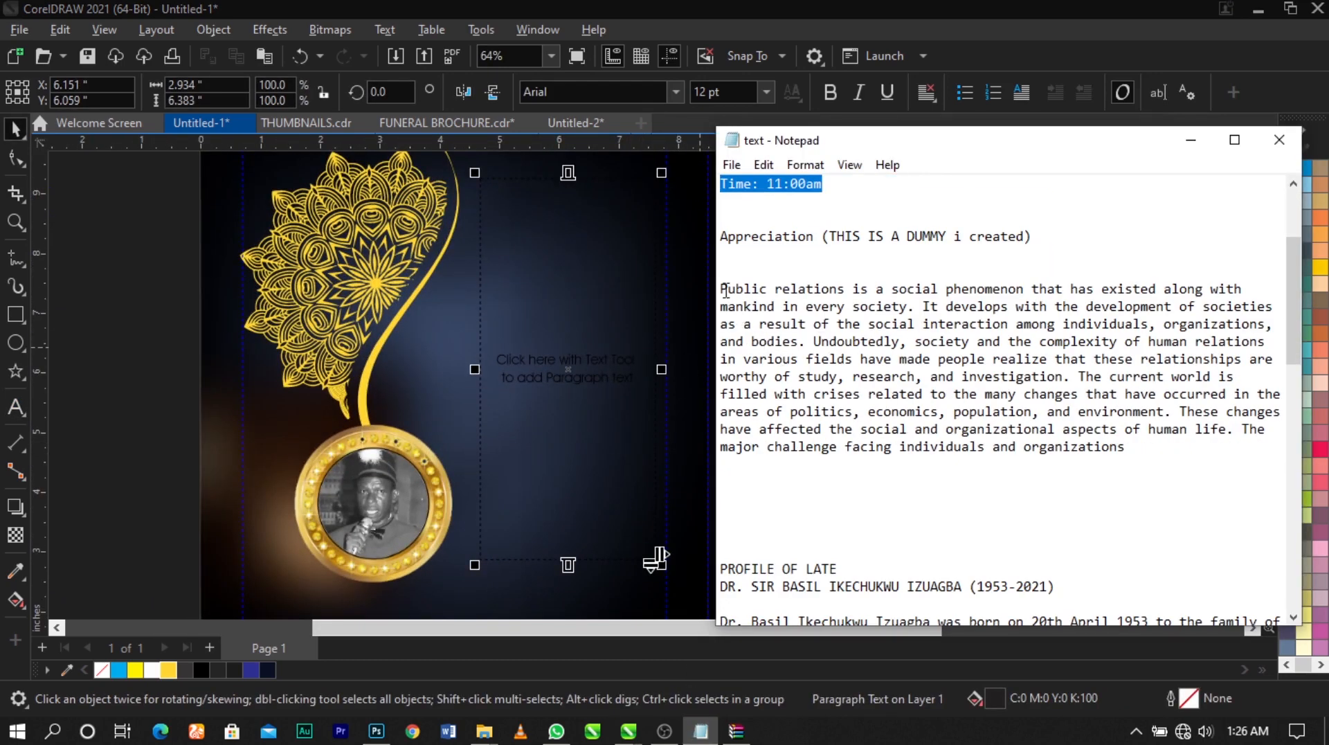
{"action": "left_click_drag", "start_coordinate": [721, 239], "coordinate": [1178, 476]}
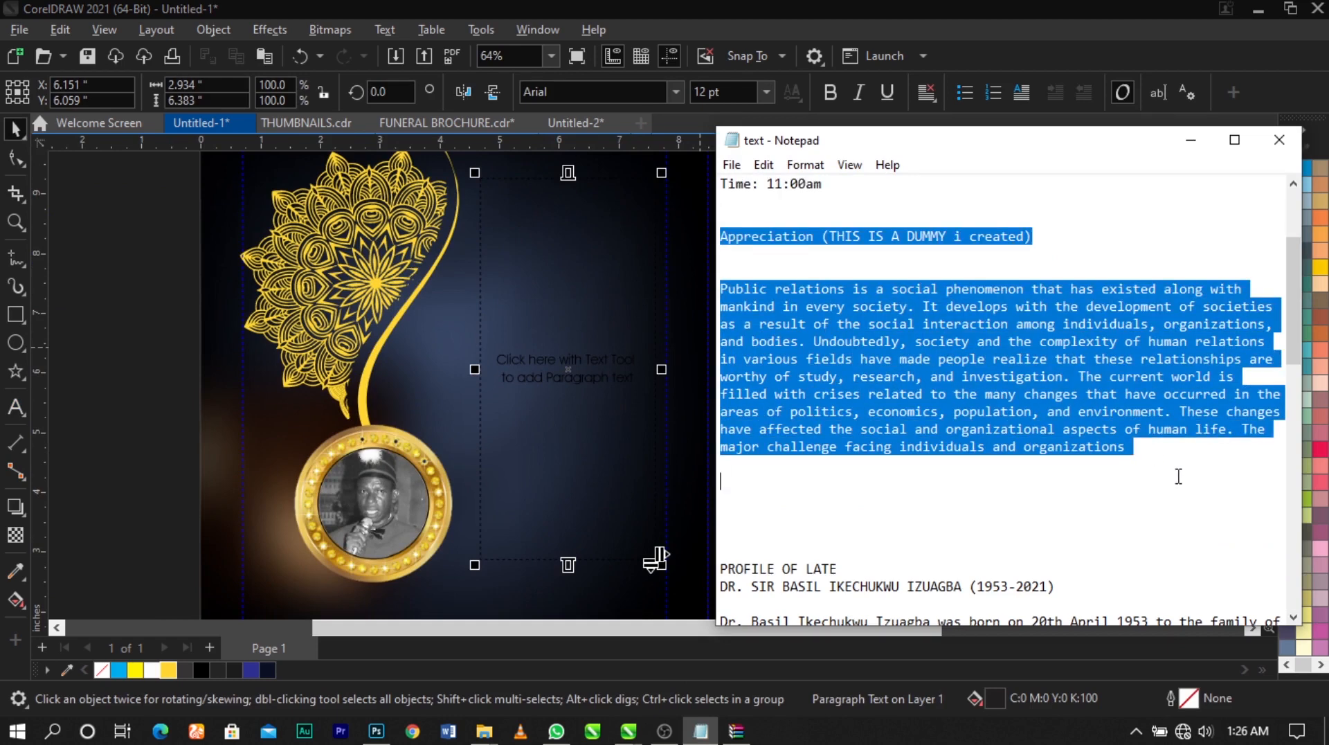
{"action": "double_click", "coordinate": [566, 290]}
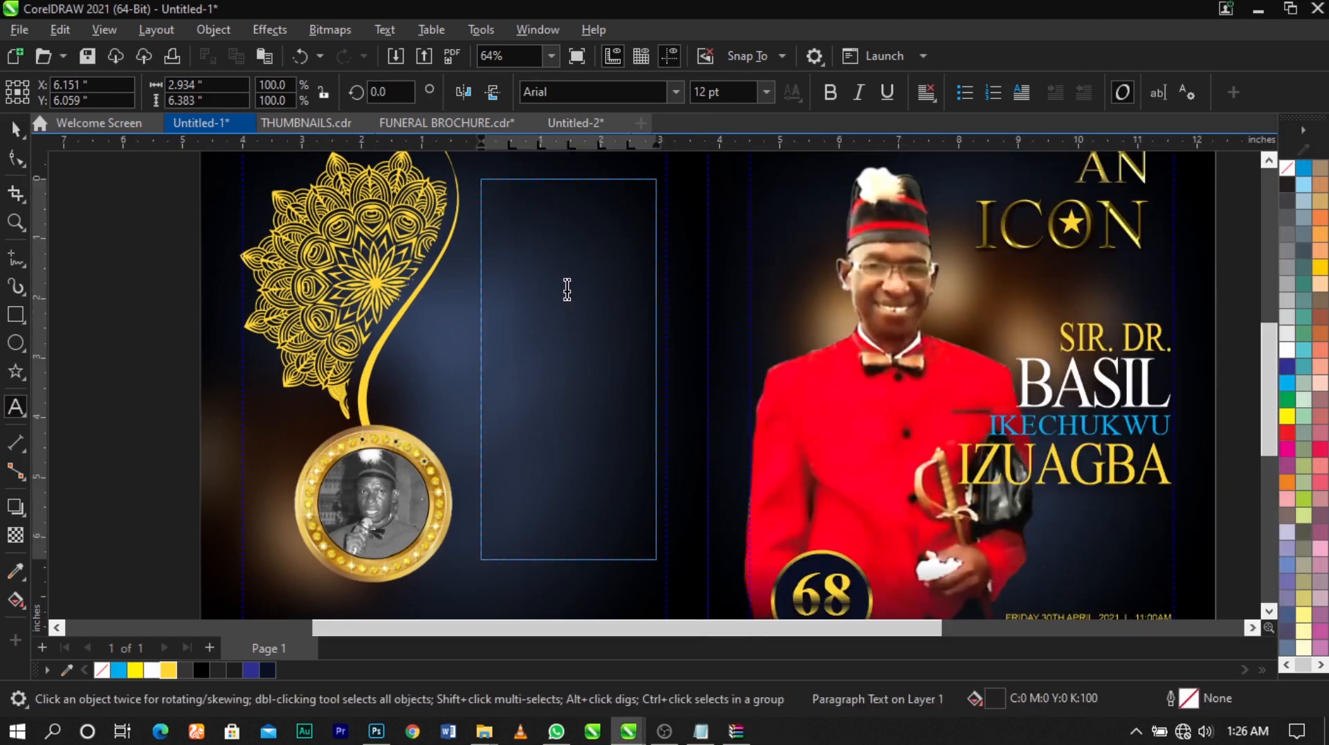
{"action": "key", "text": "ctrl+v"}
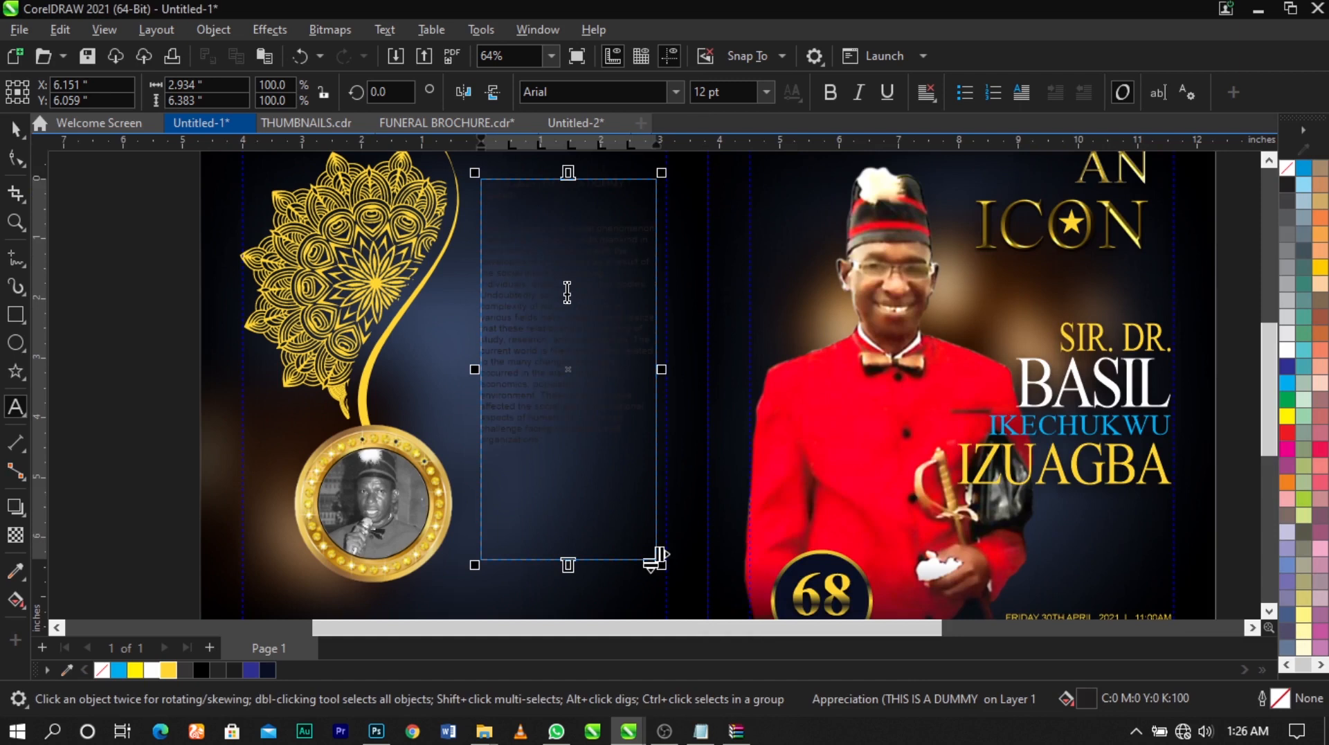
Full-justify all of the pasted text in the back panel's frame
{"action": "left_click_drag", "start_coordinate": [582, 453], "coordinate": [448, 224]}
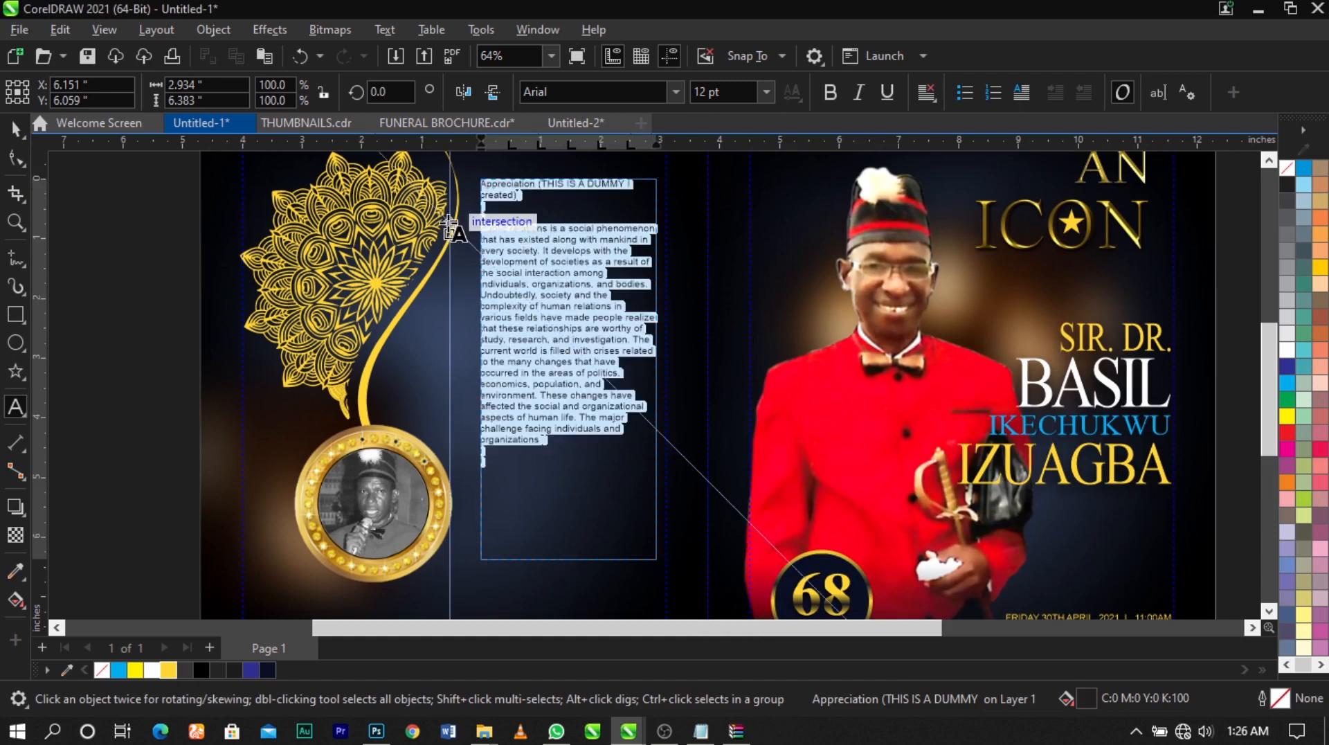
{"action": "key", "text": "ctrl+j"}
{"action": "left_click", "coordinate": [578, 280]}
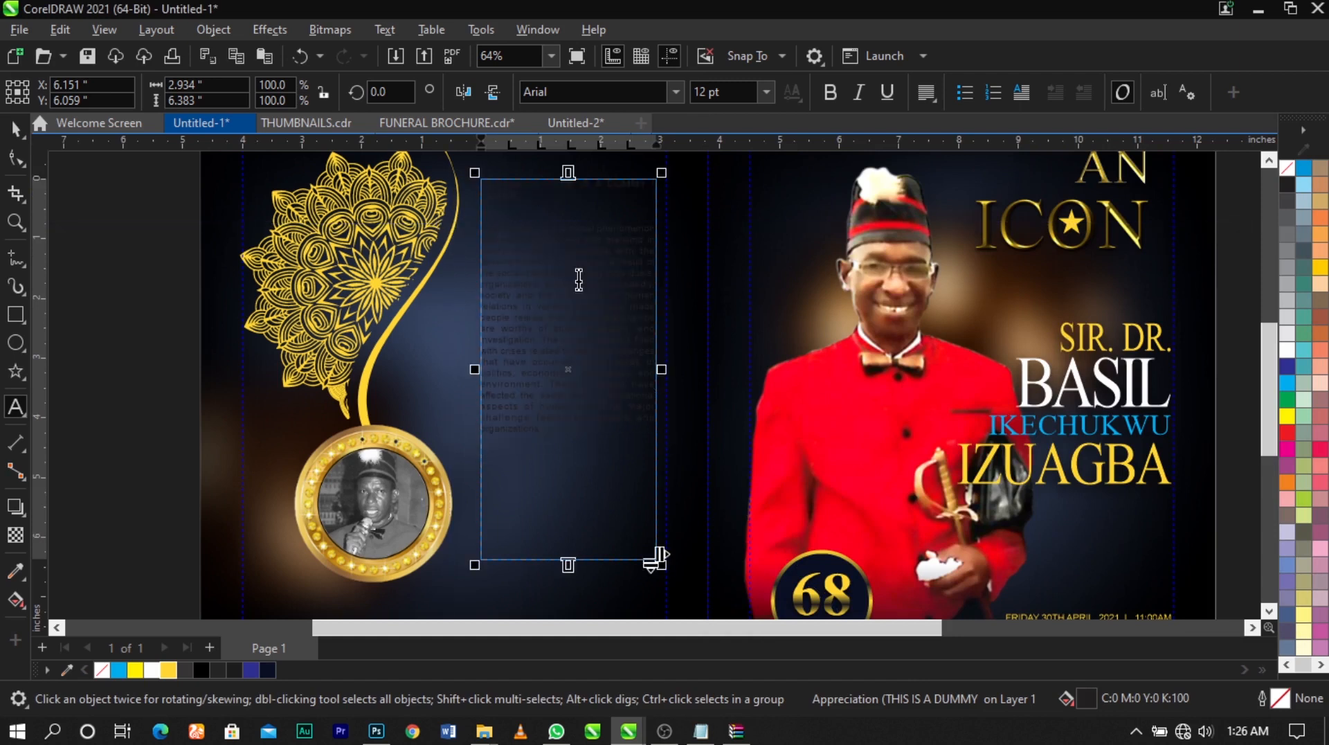
Fill the back panel text with golden yellow #FFD633 and shorten its frame to about 4.73 inches high
{"action": "key", "text": "Escape"}
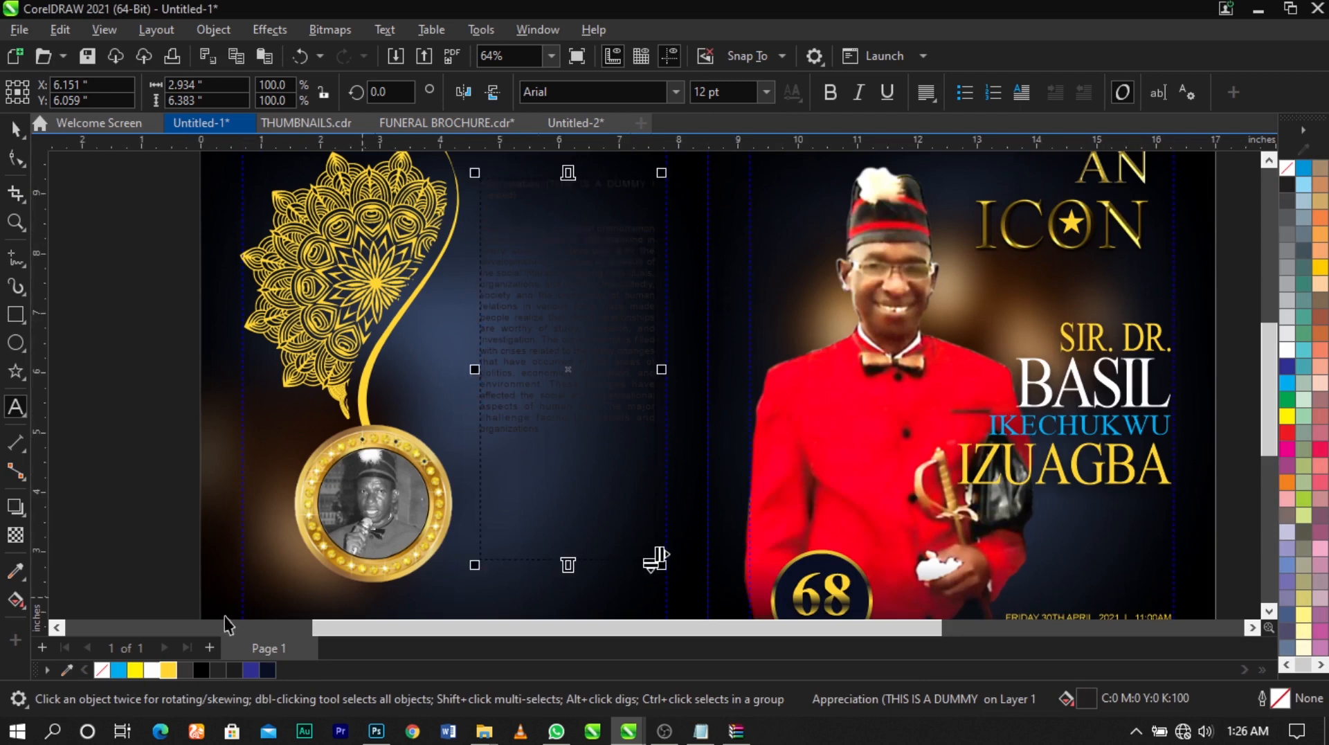
{"action": "left_click", "coordinate": [672, 455]}
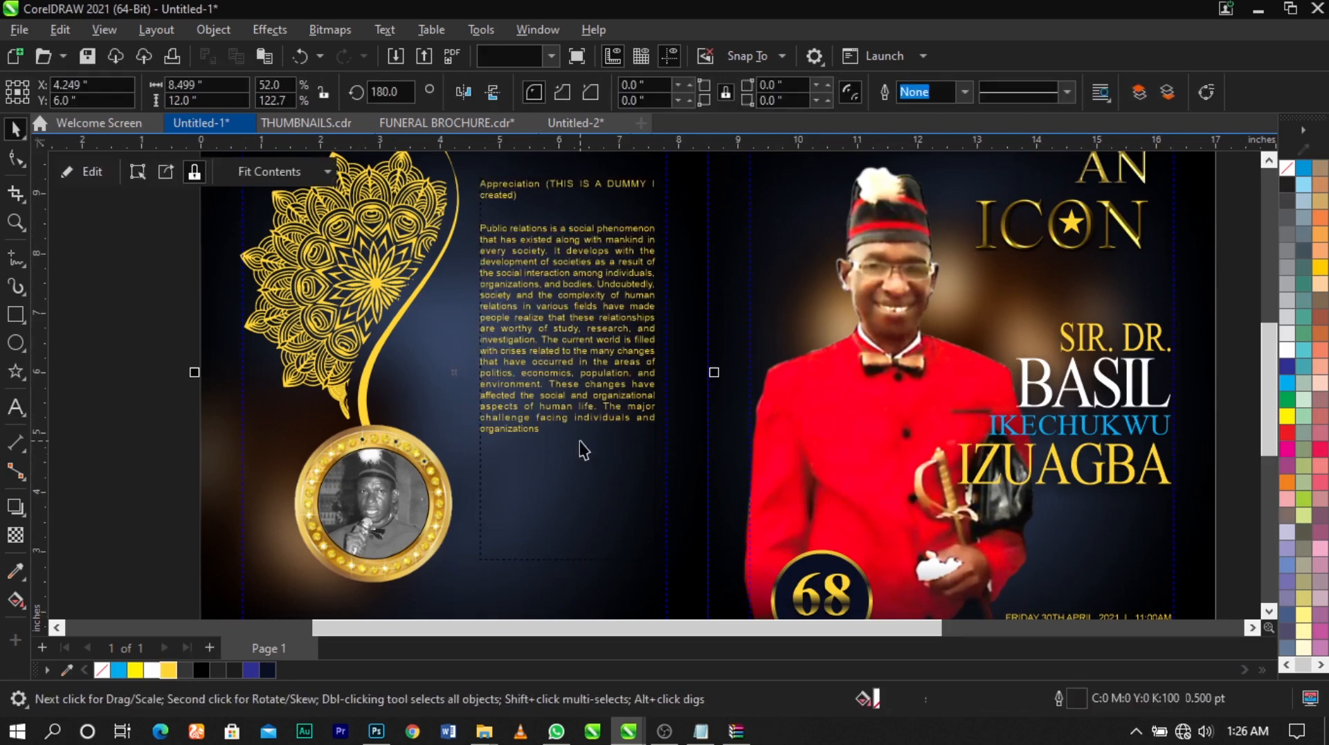
{"action": "left_click", "coordinate": [579, 441]}
{"action": "left_click_drag", "start_coordinate": [568, 566], "coordinate": [569, 465]}
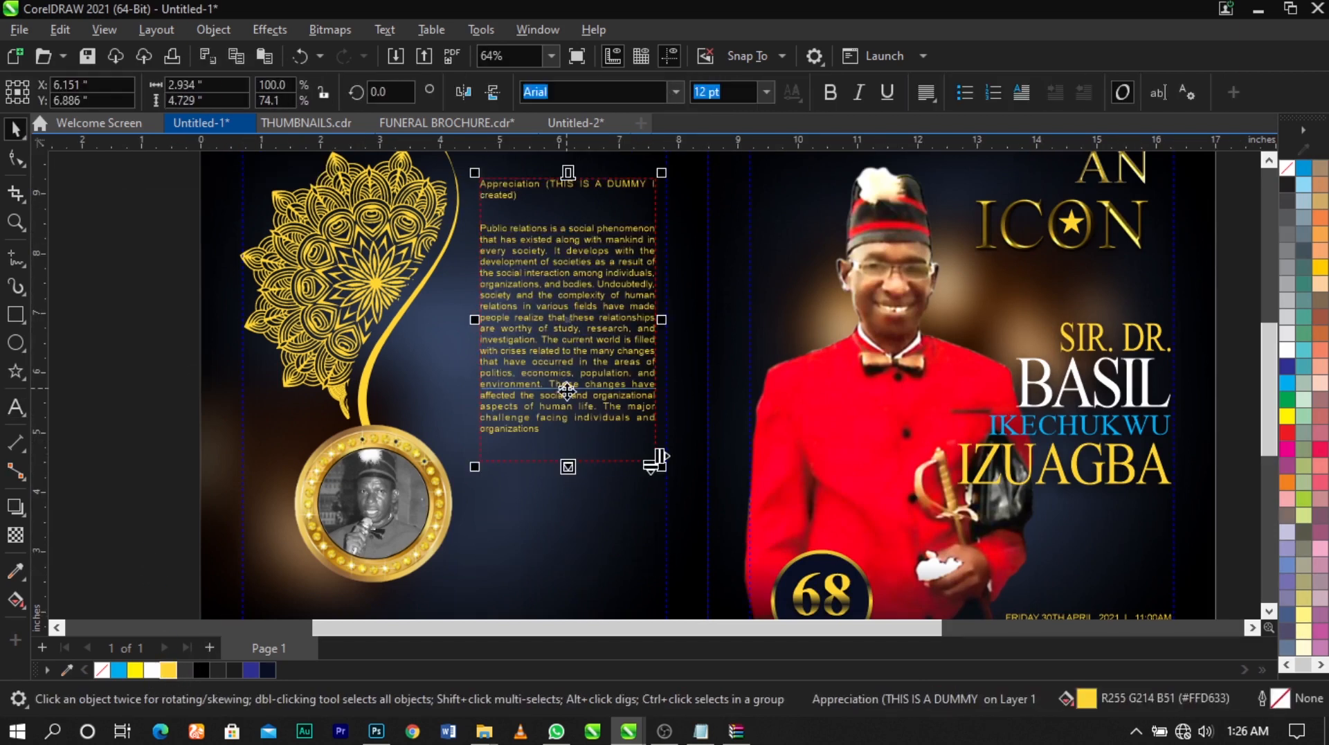
Delete the heading "Appreciation (THIS IS A DUMMY I created)" and the blank lines above the back panel paragraph
{"action": "scroll", "coordinate": [666, 200], "scroll_direction": "down", "scroll_amount": 1}
{"action": "scroll", "coordinate": [564, 192], "scroll_direction": "up", "scroll_amount": 4}
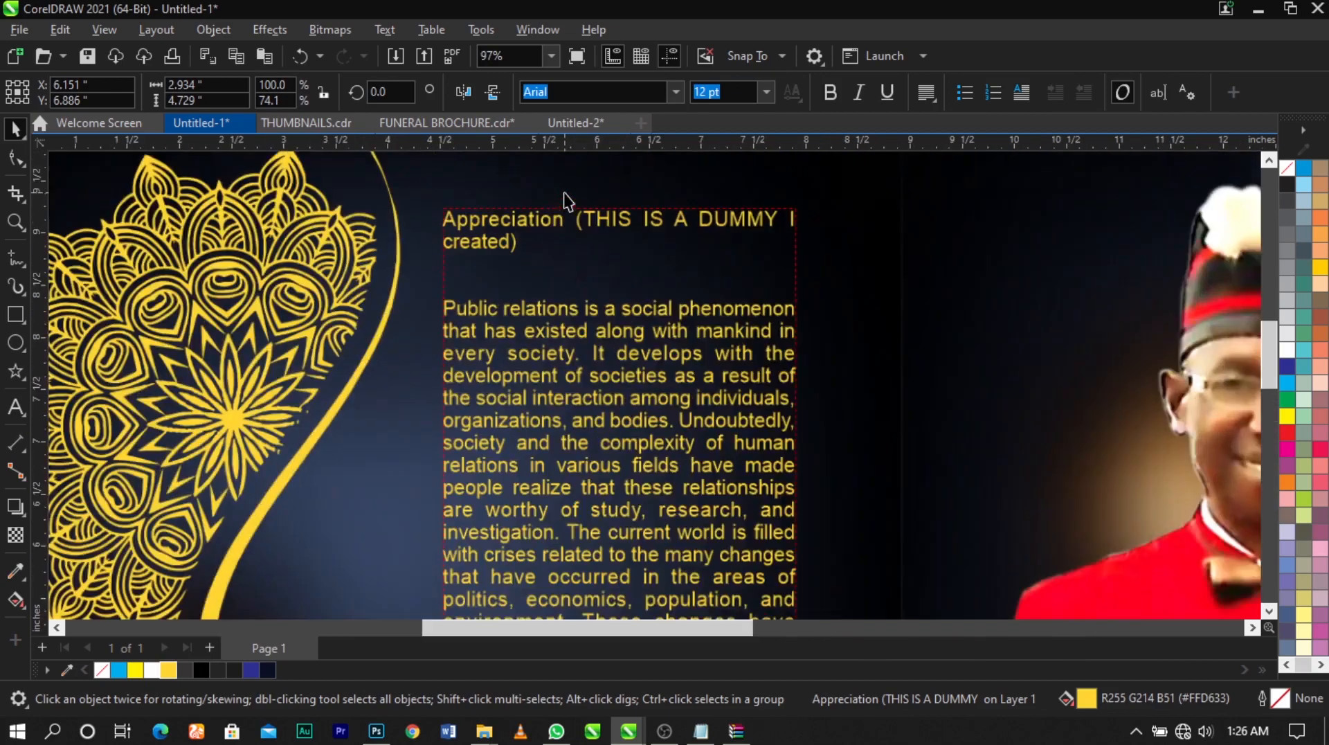
{"action": "double_click", "coordinate": [560, 225]}
{"action": "left_click_drag", "start_coordinate": [563, 234], "coordinate": [349, 222]}
{"action": "key", "text": "Delete"}
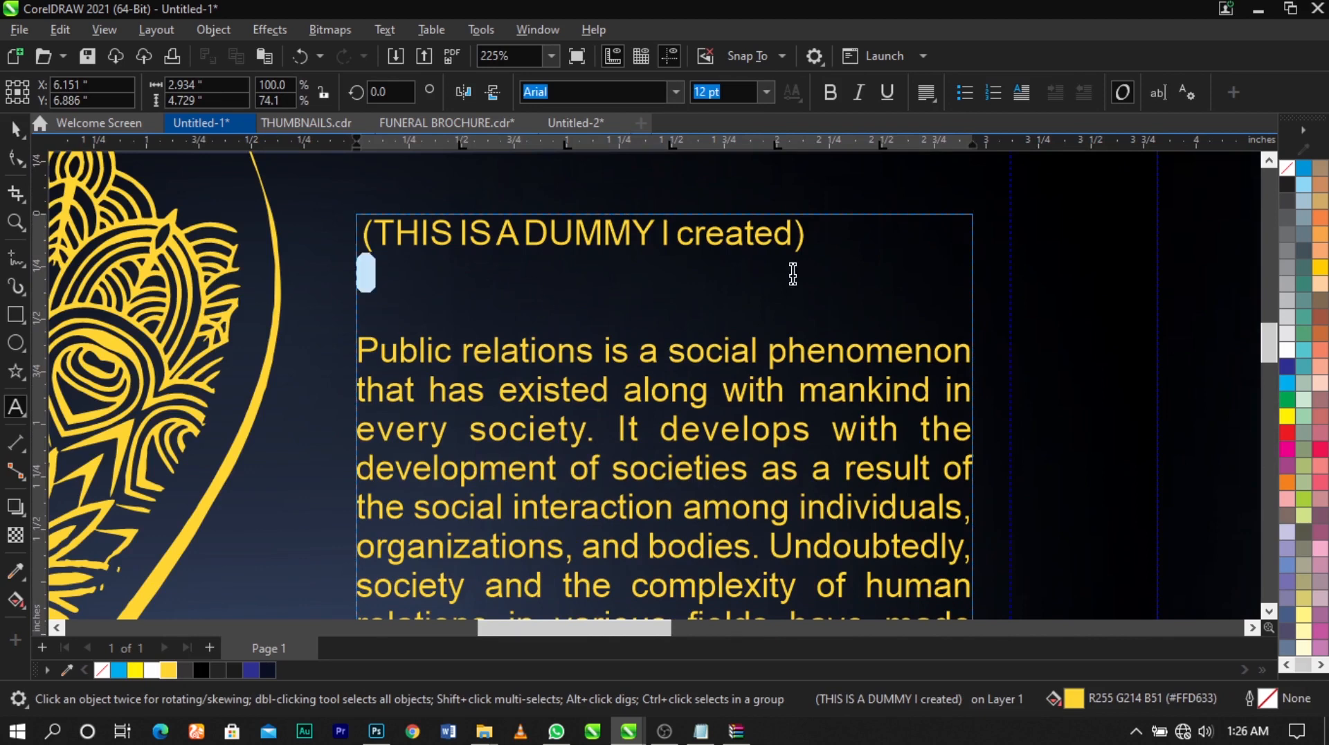
{"action": "triple_click", "coordinate": [455, 232]}
{"action": "key", "text": "Delete"}
{"action": "key", "text": "Delete"}
{"action": "key", "text": "Delete"}
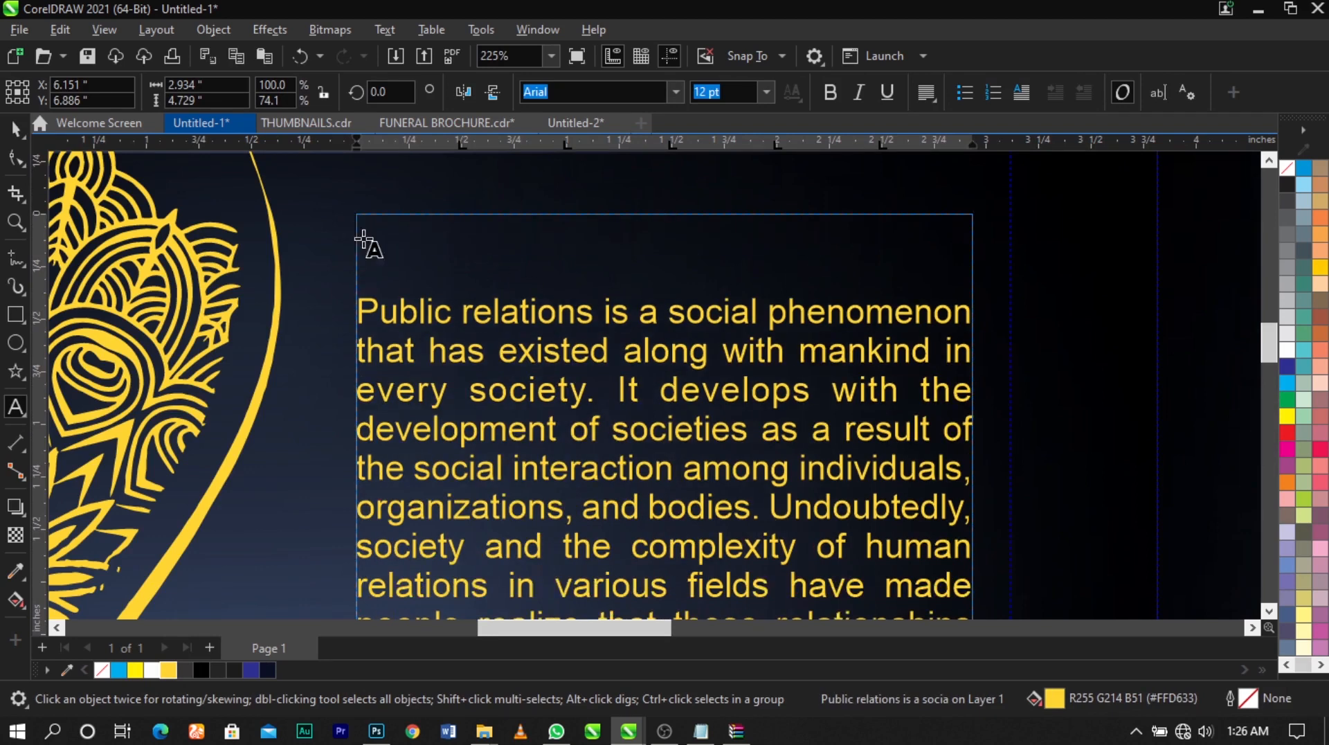
Set the font of the whole back panel paragraph to Times New Roman
{"action": "scroll", "coordinate": [474, 277], "scroll_direction": "down", "scroll_amount": 5}
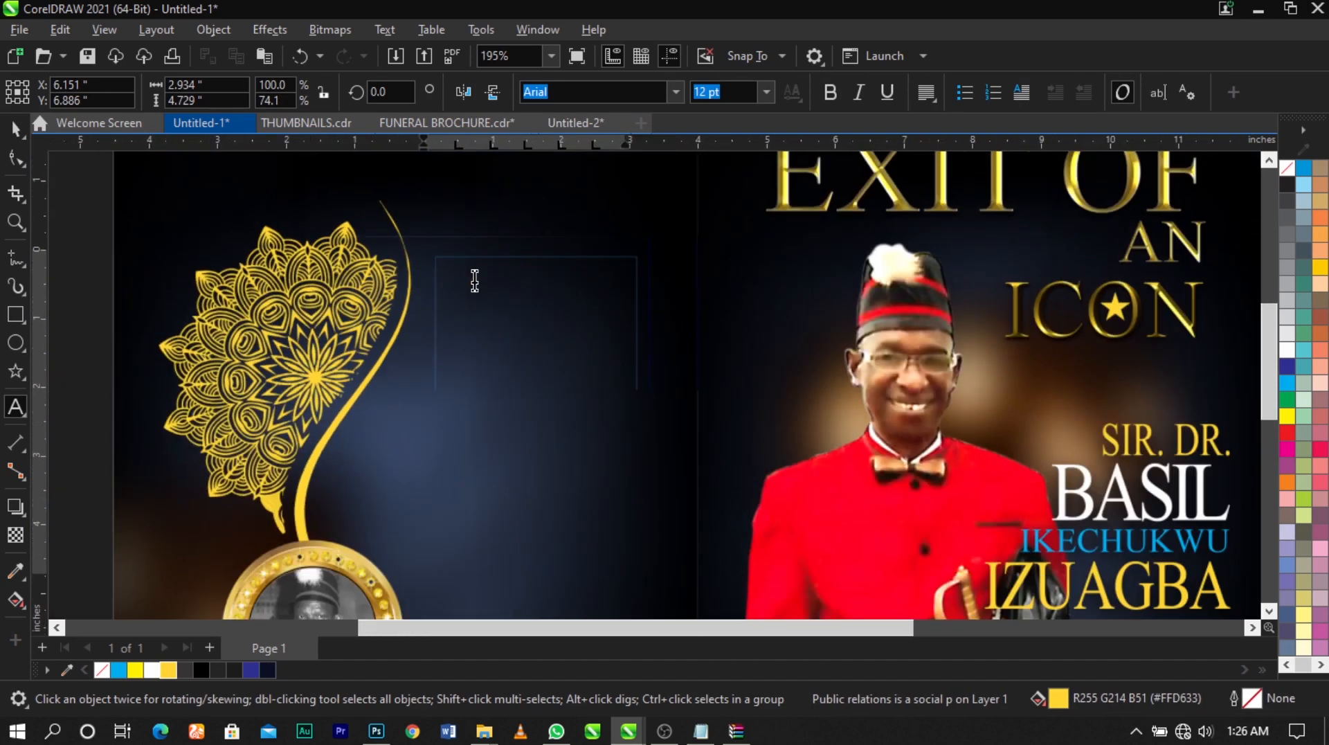
{"action": "key", "text": "ctrl+a"}
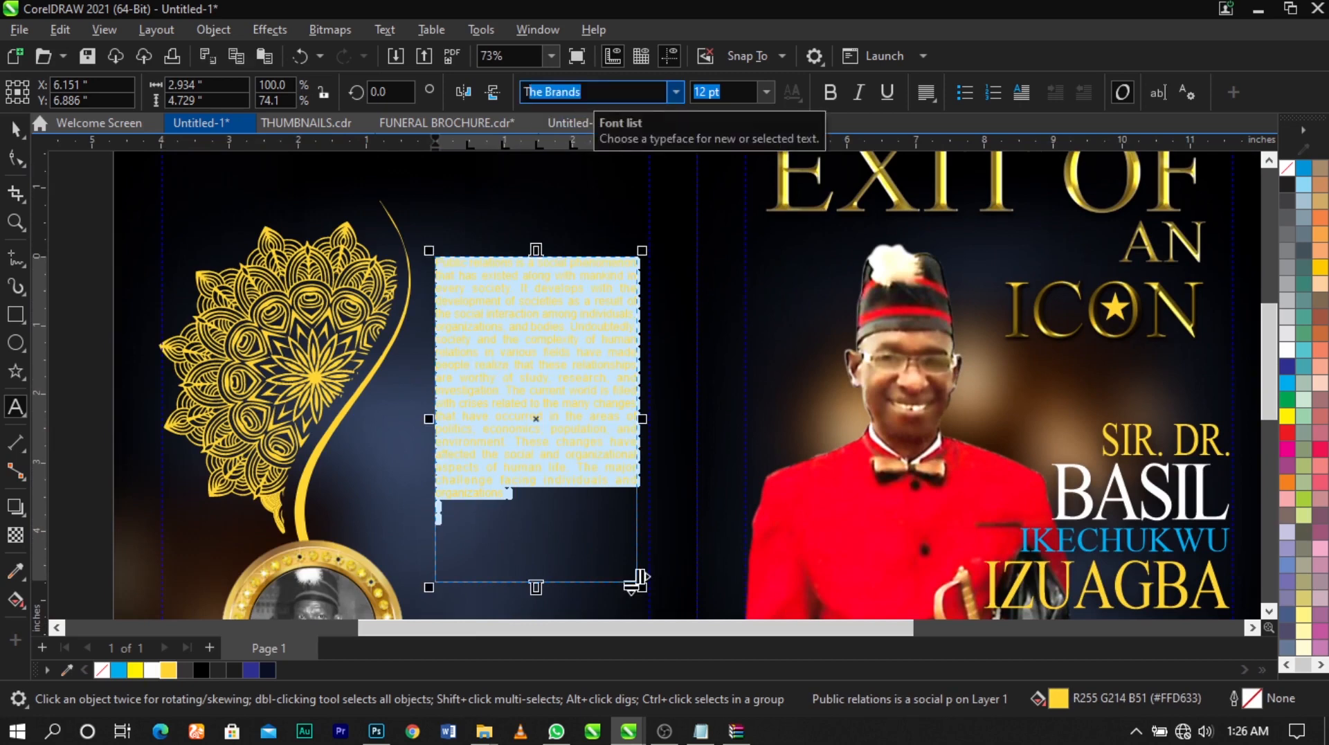
{"action": "key", "text": "Tab"}
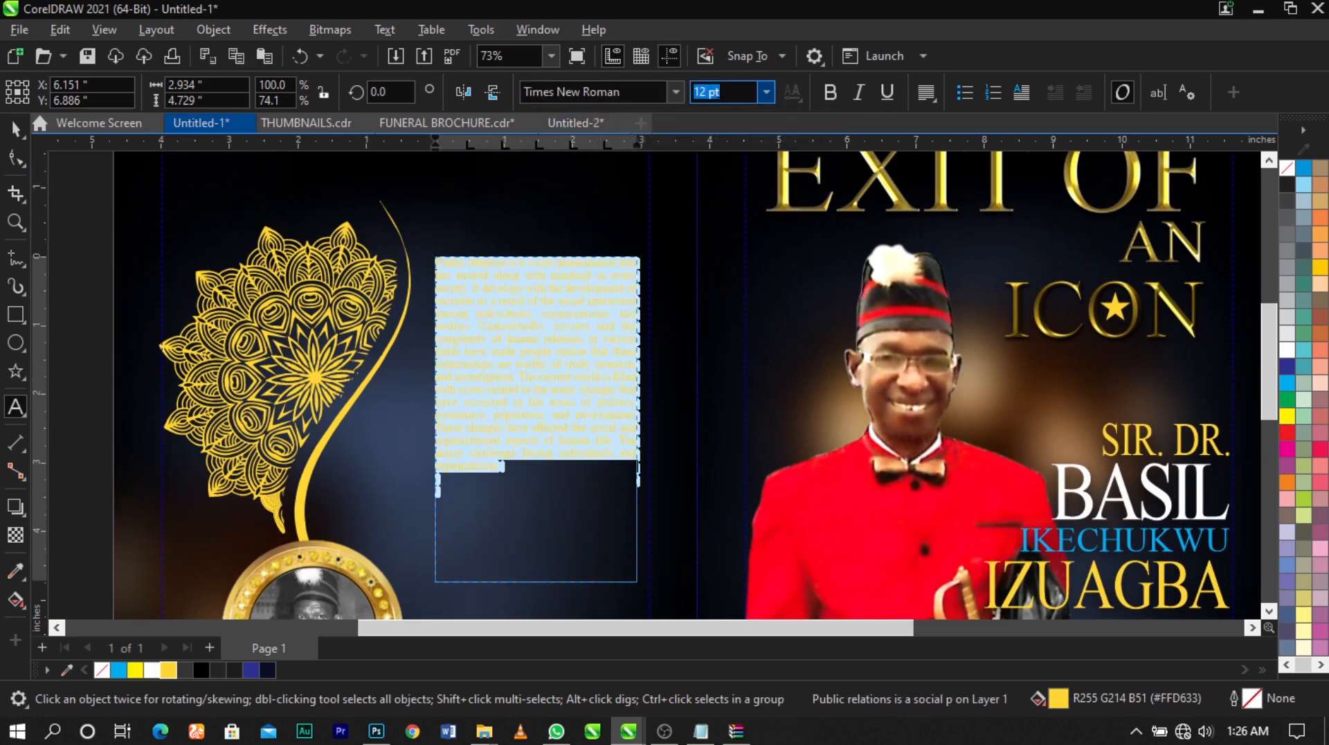
{"action": "key", "text": "ctrl+space"}
Widen the line spacing of the back panel paragraph and lengthen its frame to about 5.93 inches high
{"action": "scroll", "coordinate": [549, 304], "scroll_direction": "down", "scroll_amount": 1}
{"action": "key", "text": "z"}
{"action": "left_click_drag", "start_coordinate": [293, 236], "coordinate": [783, 526]}
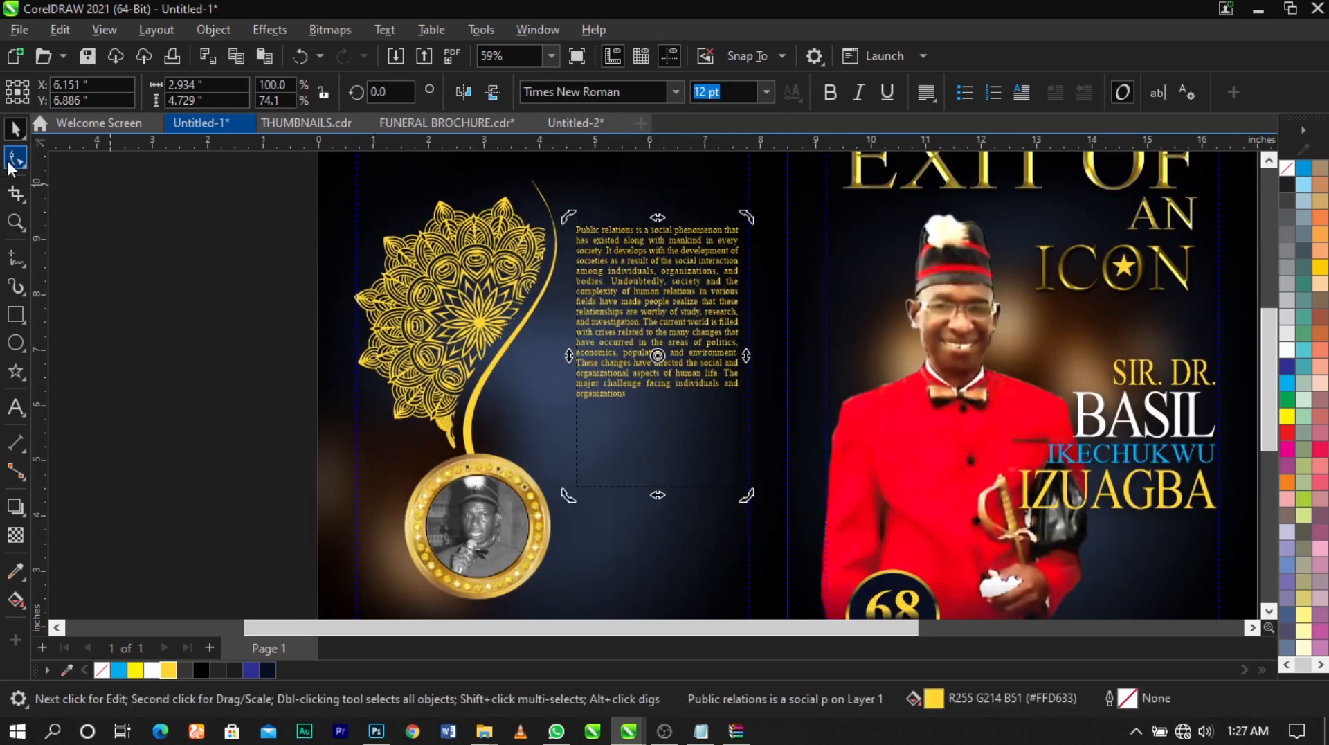
{"action": "left_click", "coordinate": [10, 165]}
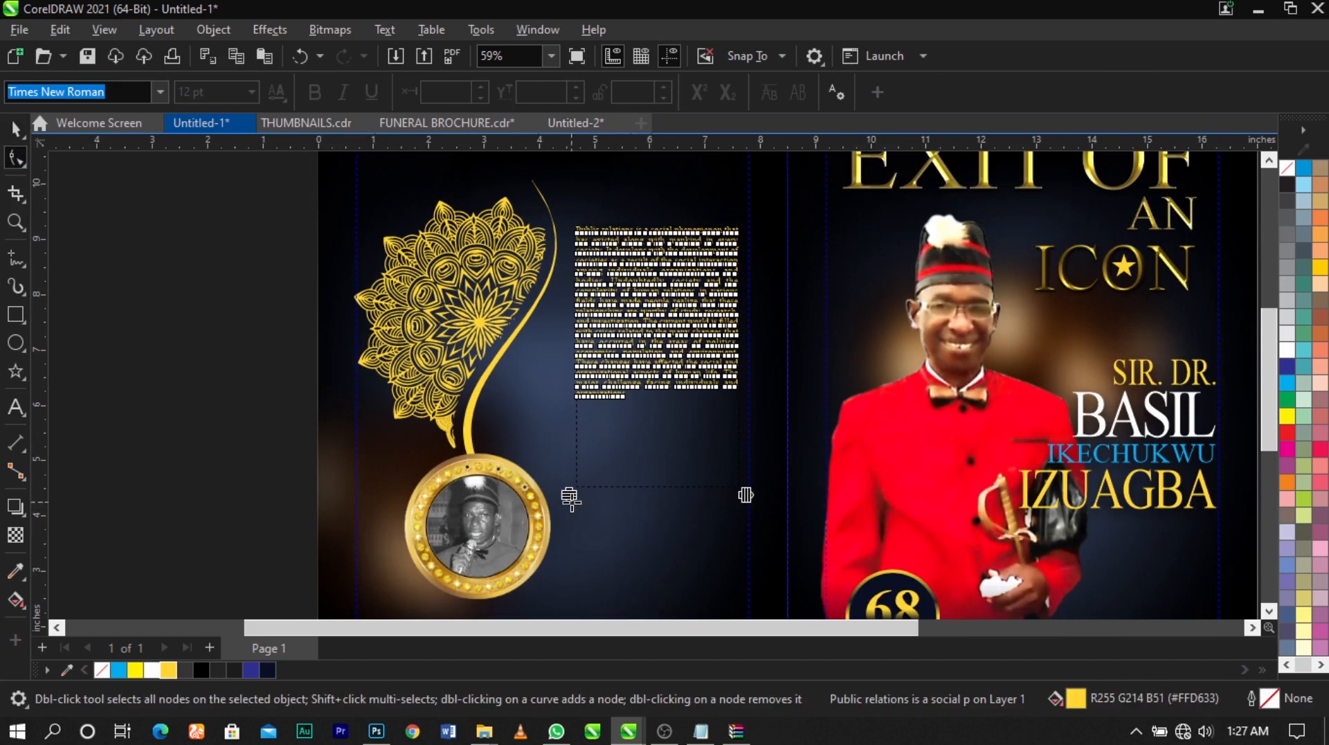
{"action": "left_click_drag", "start_coordinate": [566, 495], "coordinate": [567, 528]}
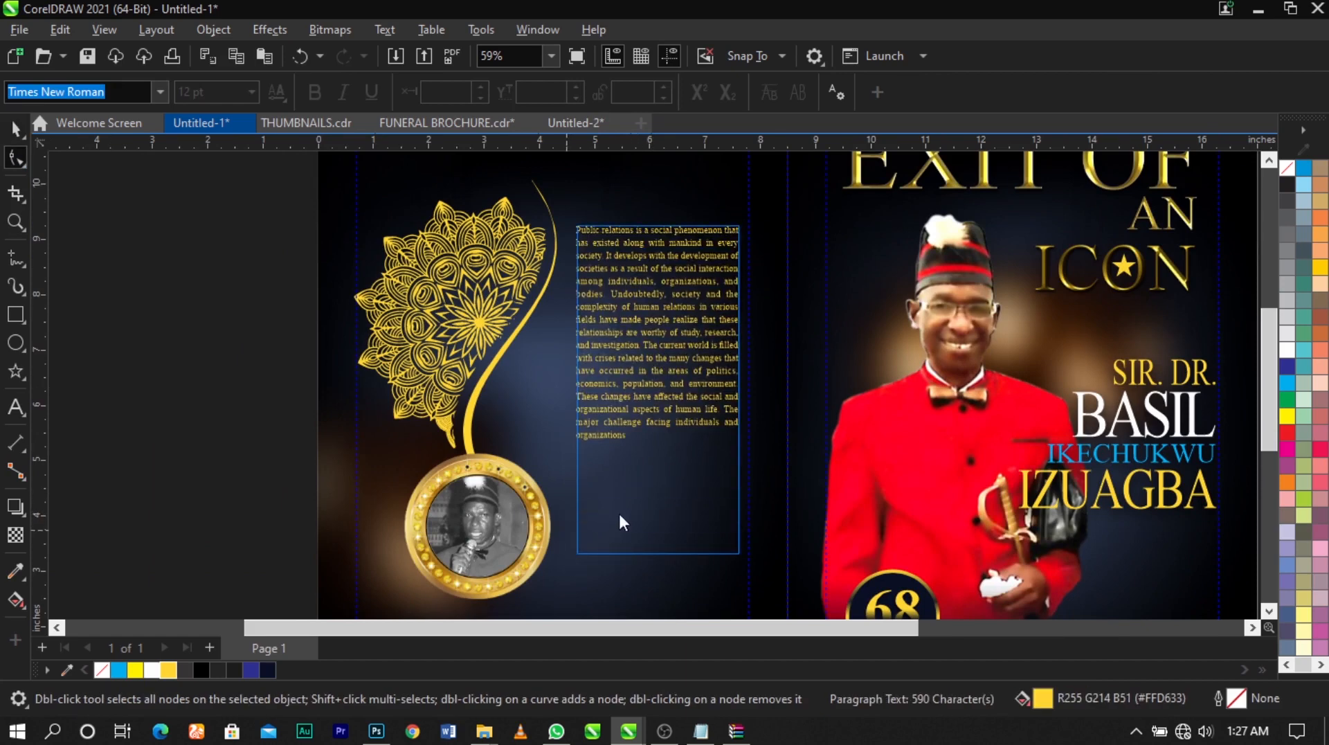
{"action": "key", "text": "space"}
Split the back panel text into two paragraphs with a blank line before "The current world is filled"
{"action": "scroll", "coordinate": [655, 354], "scroll_direction": "up", "scroll_amount": 2}
{"action": "double_click", "coordinate": [638, 343]}
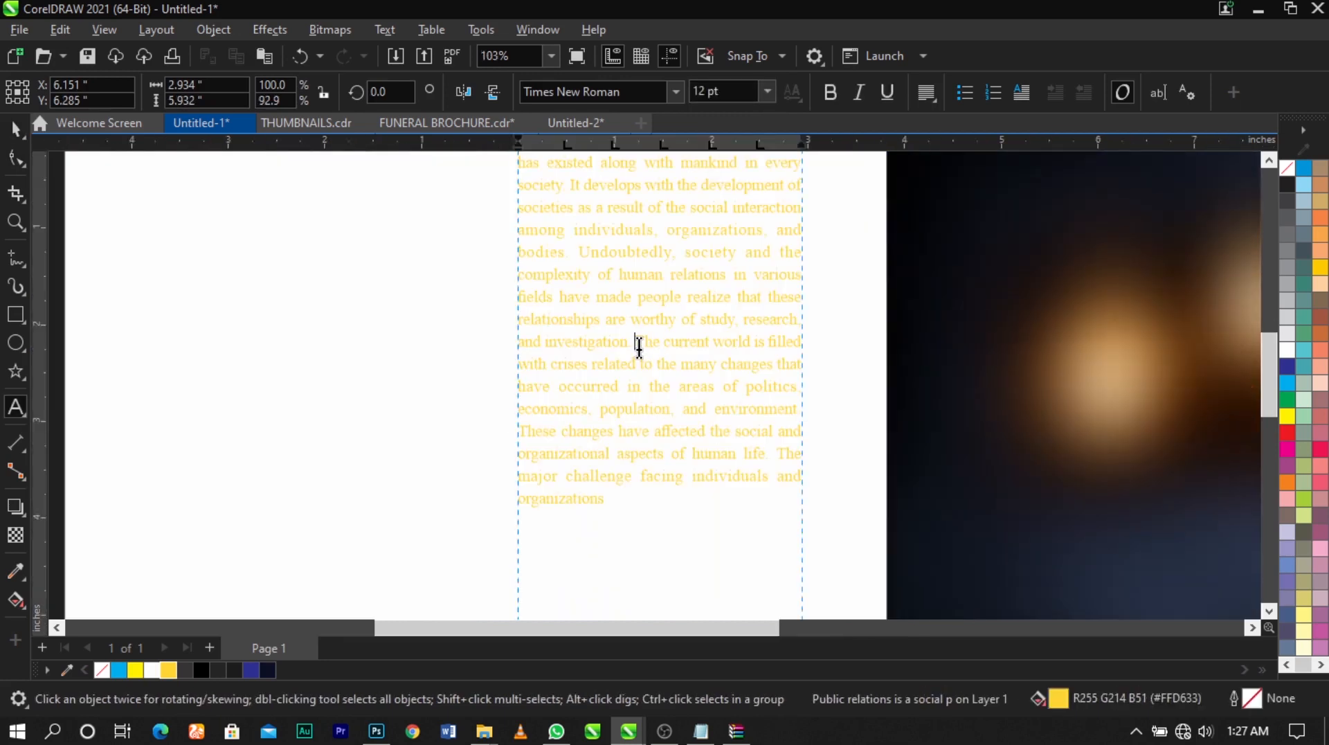
{"action": "key", "text": "Return"}
{"action": "key", "text": "Return"}
{"action": "scroll", "coordinate": [644, 352], "scroll_direction": "down", "scroll_amount": 2}
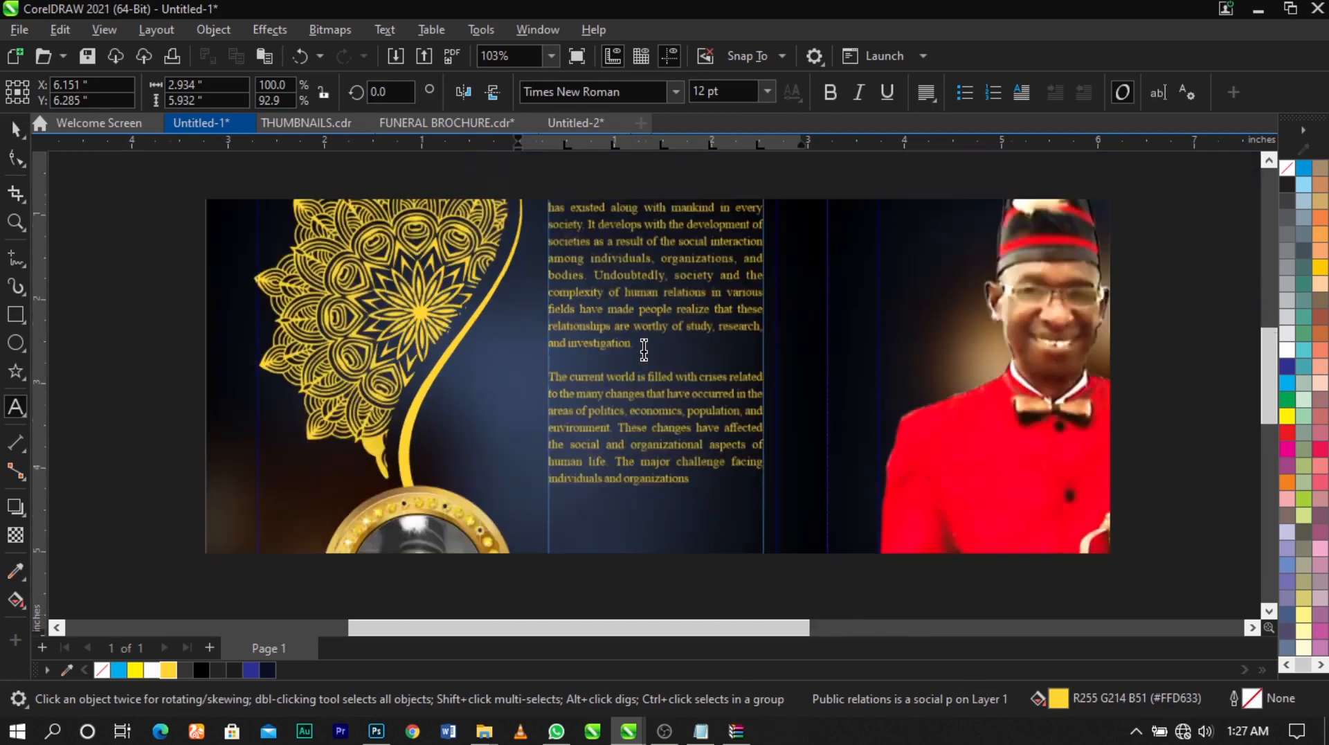
Shorten the back panel text frame to about 4.81 inches high and move it down, leaving space for a heading
{"action": "key", "text": "ctrl+space"}
{"action": "scroll", "coordinate": [643, 525], "scroll_direction": "down", "scroll_amount": 2}
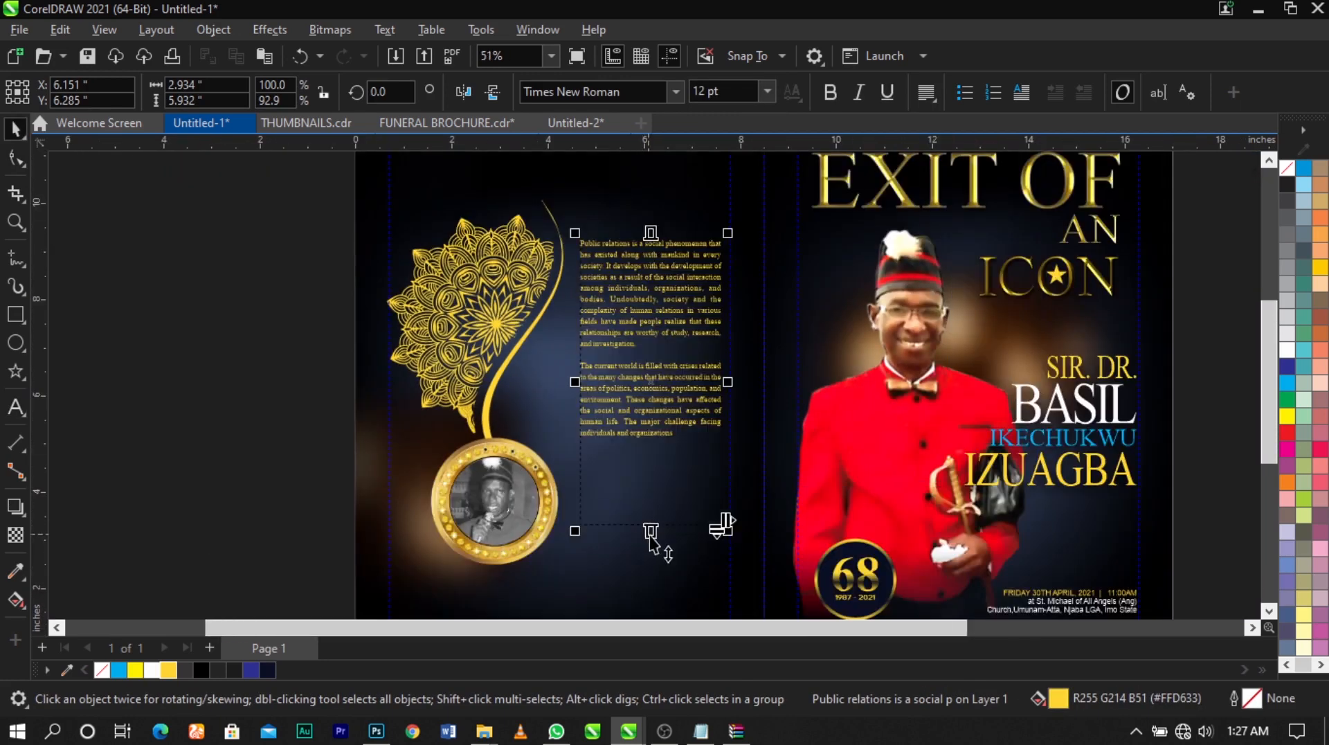
{"action": "left_click_drag", "start_coordinate": [649, 536], "coordinate": [645, 481]}
{"action": "left_click_drag", "start_coordinate": [649, 352], "coordinate": [642, 397]}
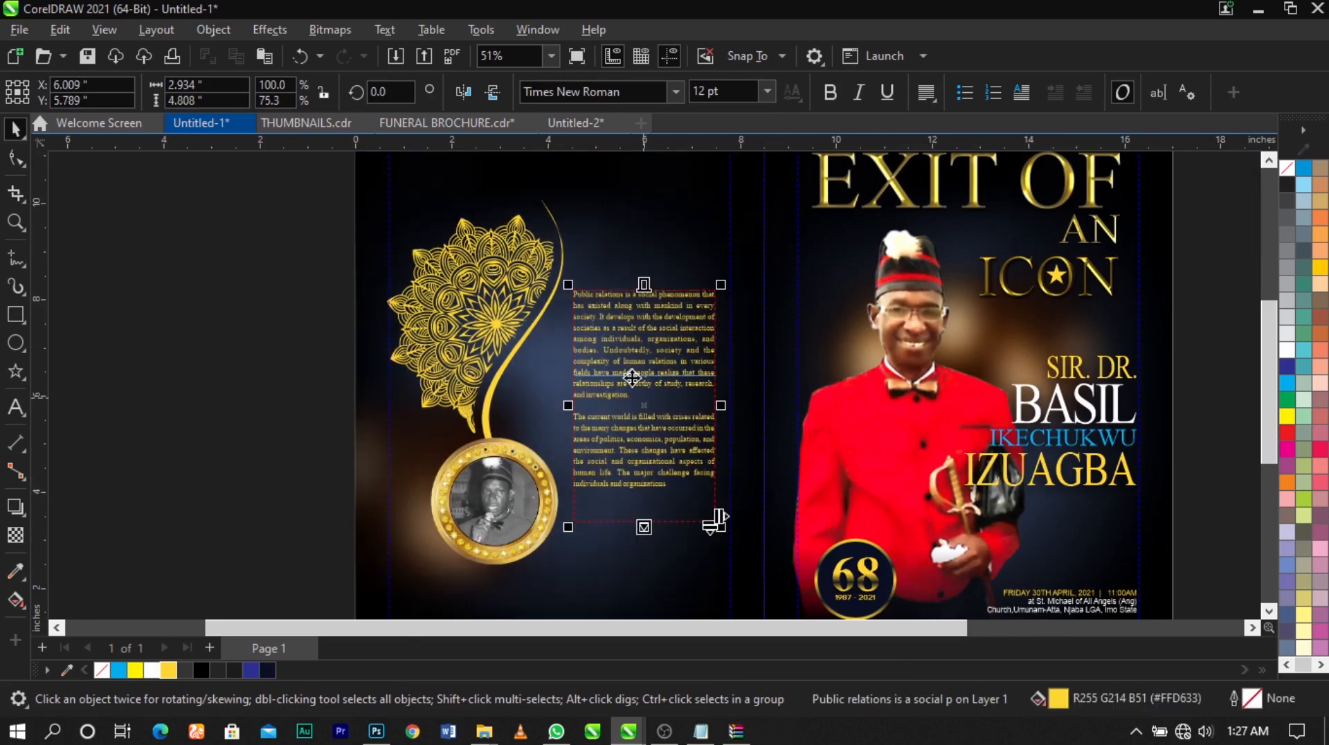
Add the heading text "Appreciation" above the back panel paragraph in golden yellow #FFD633
{"action": "scroll", "coordinate": [658, 304], "scroll_direction": "up", "scroll_amount": 1}
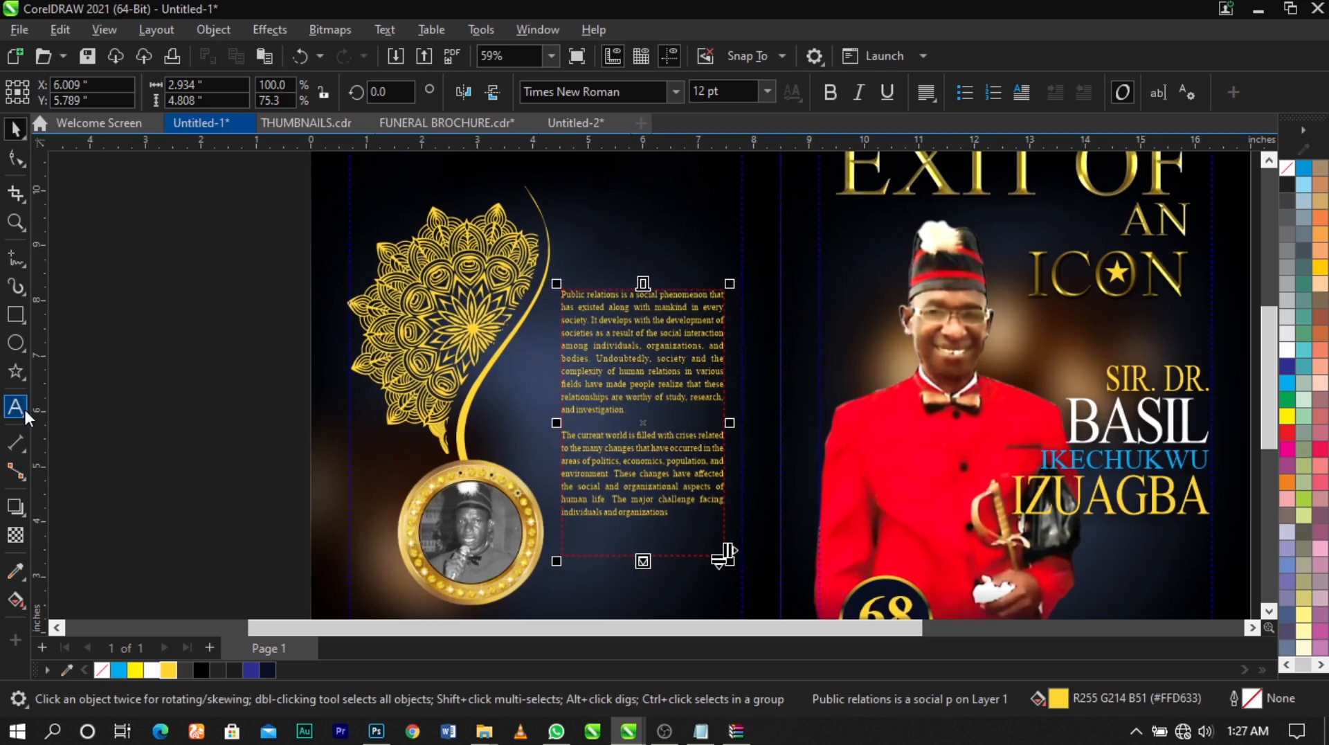
{"action": "scroll", "coordinate": [630, 211], "scroll_direction": "up", "scroll_amount": 1}
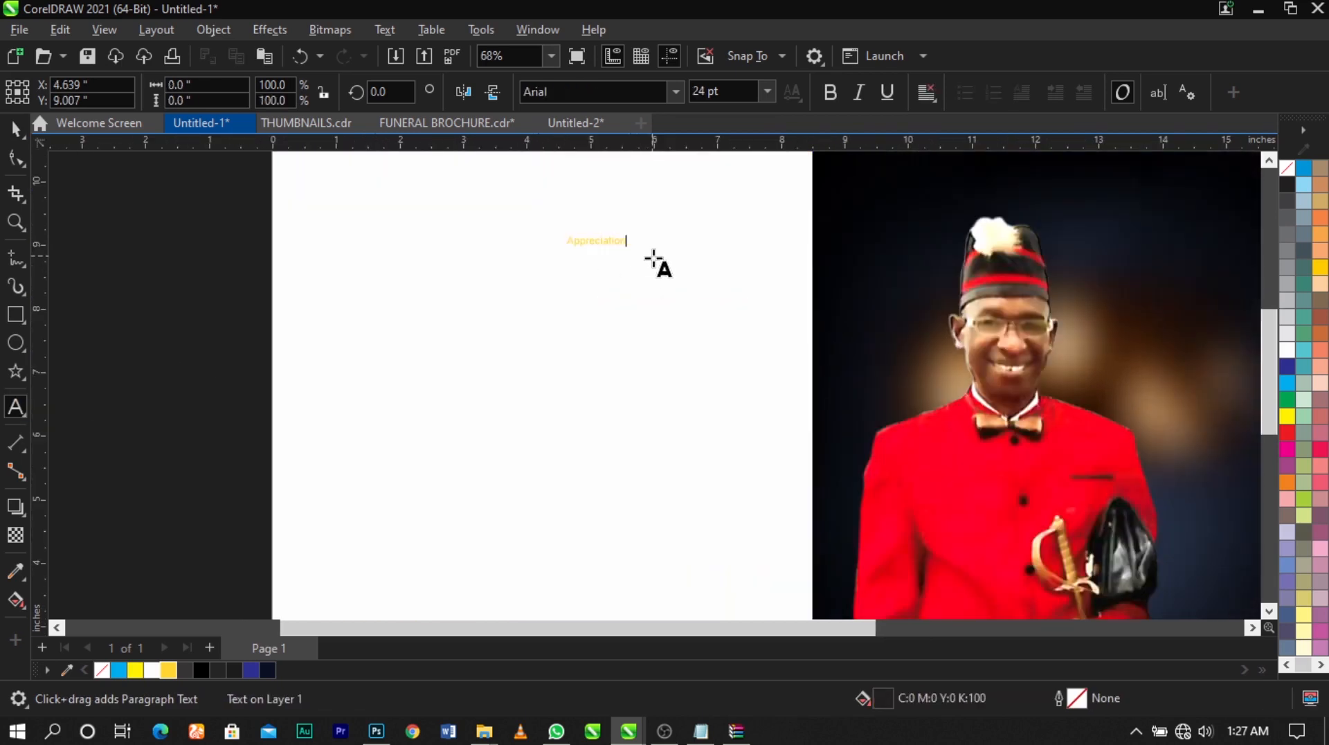
{"action": "key", "text": "ctrl+space"}
{"action": "scroll", "coordinate": [600, 257], "scroll_direction": "down", "scroll_amount": 2}
{"action": "key", "text": "z"}
{"action": "left_click_drag", "start_coordinate": [498, 198], "coordinate": [780, 356]}
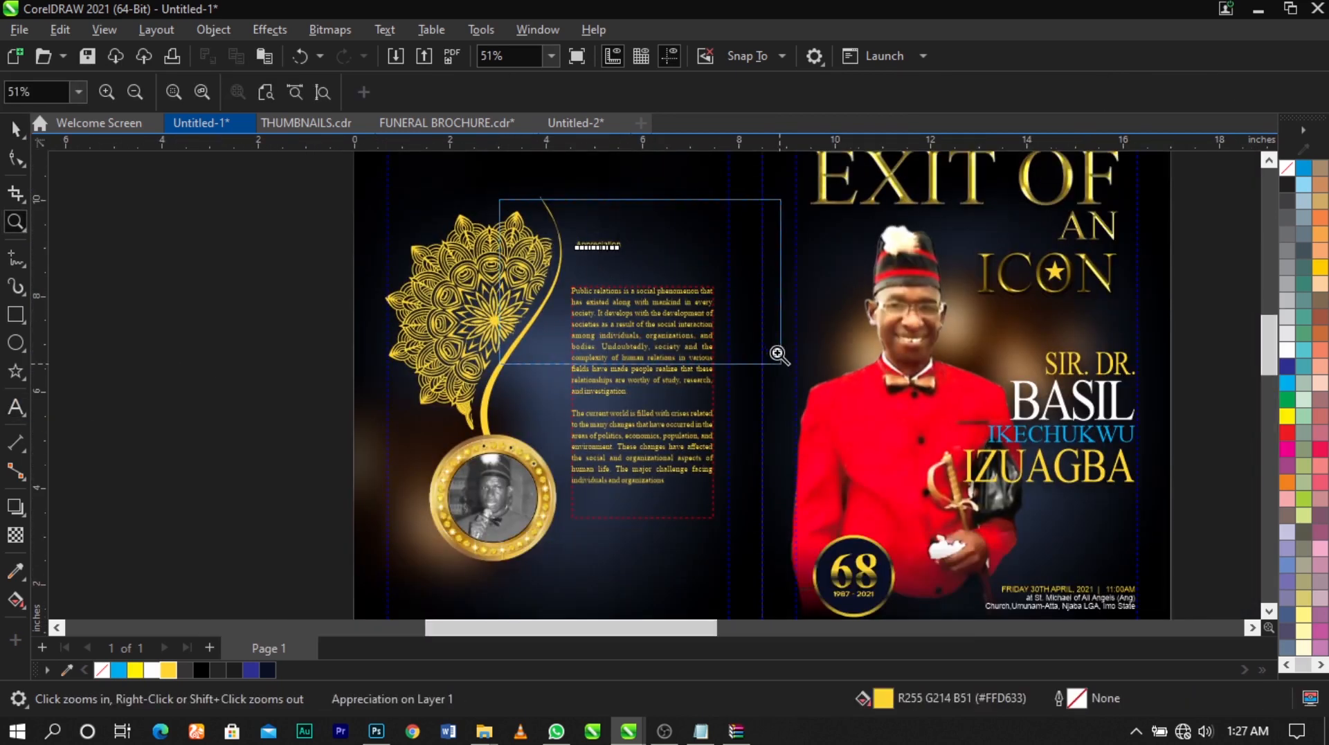
Set the Appreciation heading in the Sloop font, enlarge it to about 40 pt and place it just above the paragraph
{"action": "key", "text": "space"}
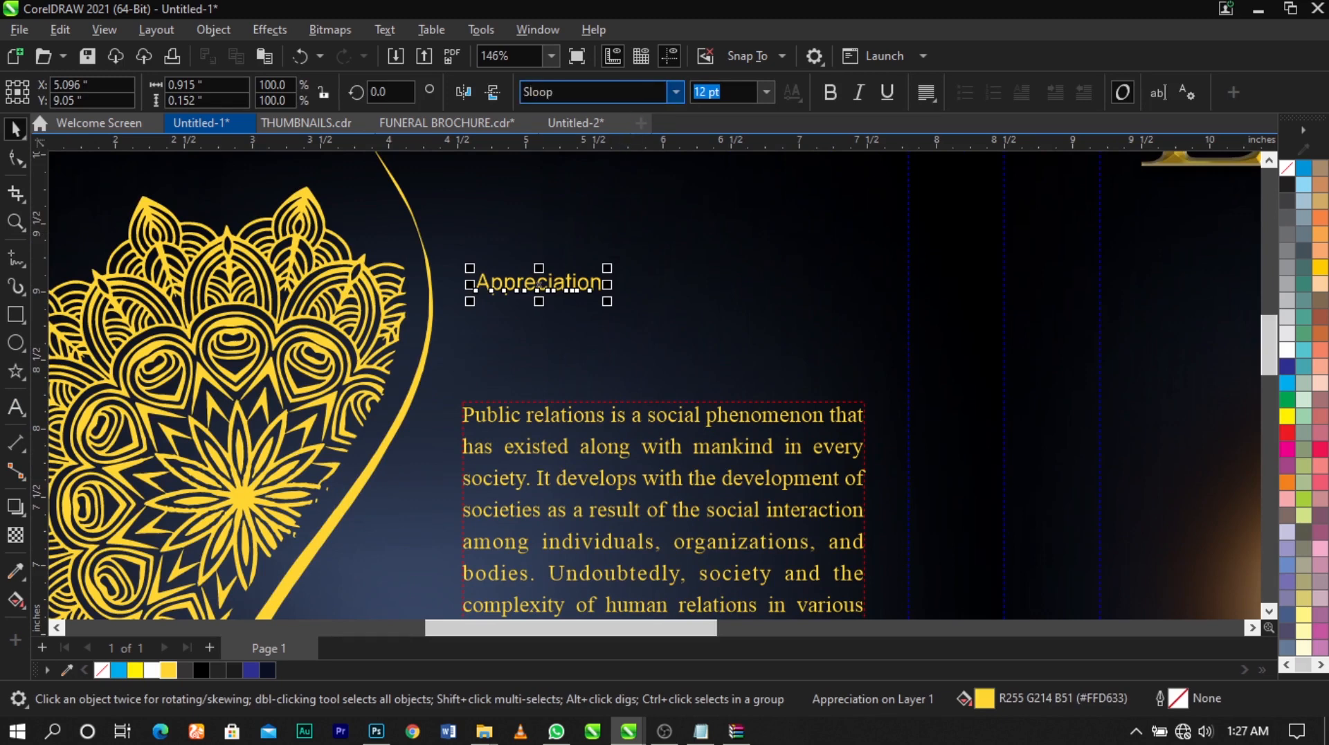
{"action": "left_click_drag", "start_coordinate": [567, 274], "coordinate": [740, 341]}
{"action": "left_click_drag", "start_coordinate": [817, 288], "coordinate": [817, 288]}
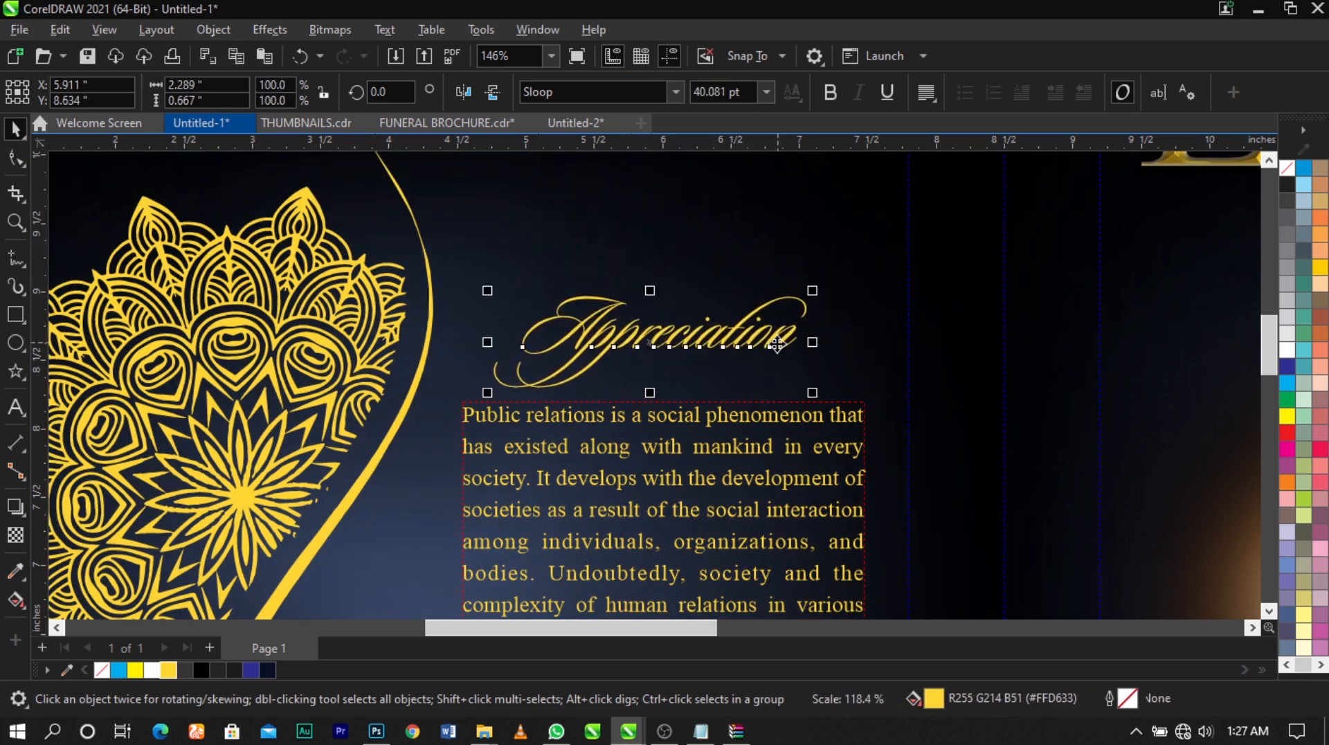
{"action": "left_click_drag", "start_coordinate": [776, 348], "coordinate": [762, 340]}
Apply a drop cap to the first letter "P" of the back panel's first paragraph
{"action": "double_click", "coordinate": [632, 460]}
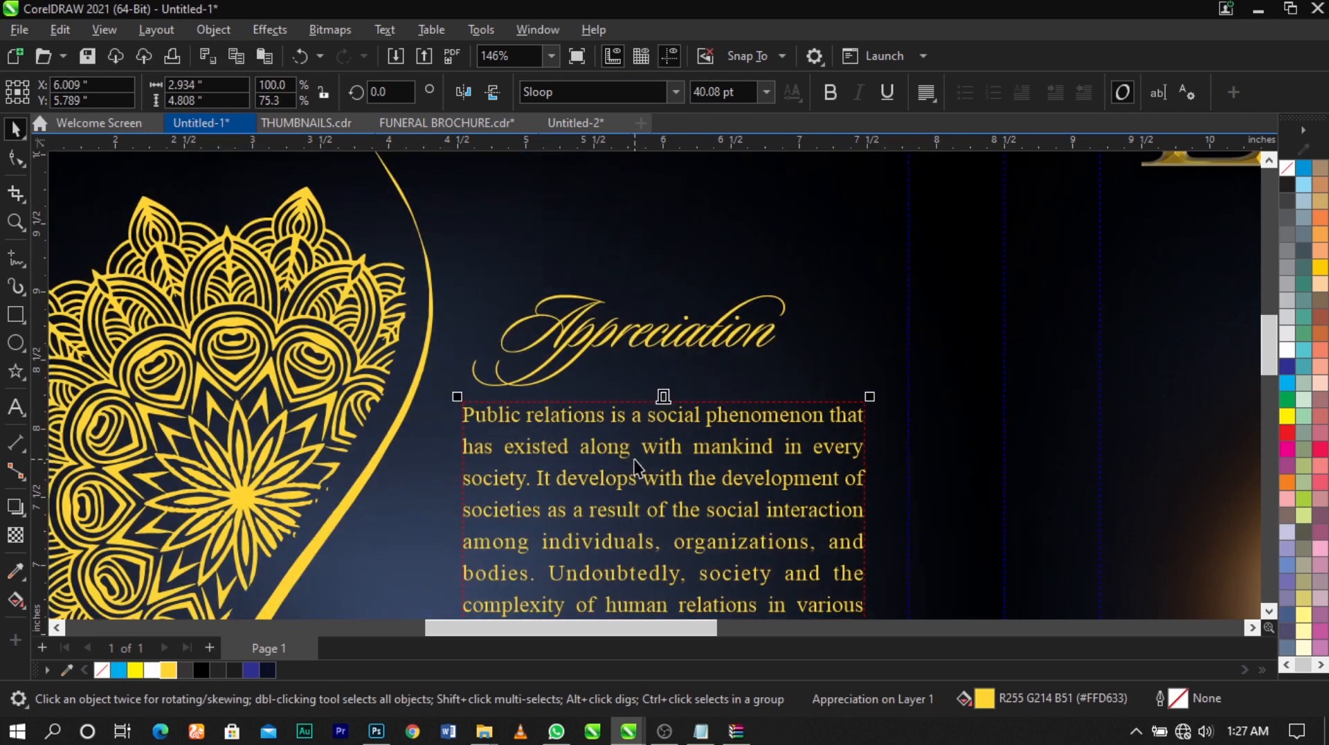
{"action": "left_click_drag", "start_coordinate": [473, 421], "coordinate": [456, 423]}
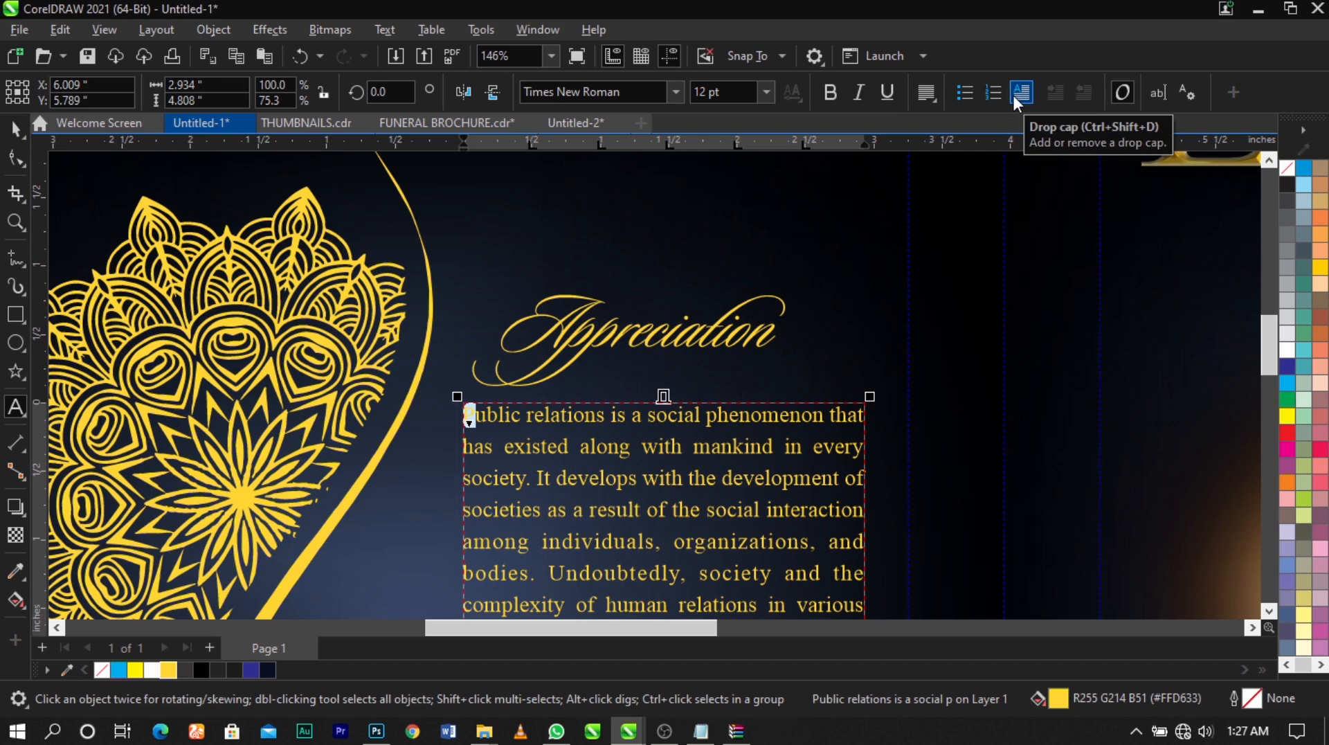
{"action": "left_click", "coordinate": [1013, 94]}
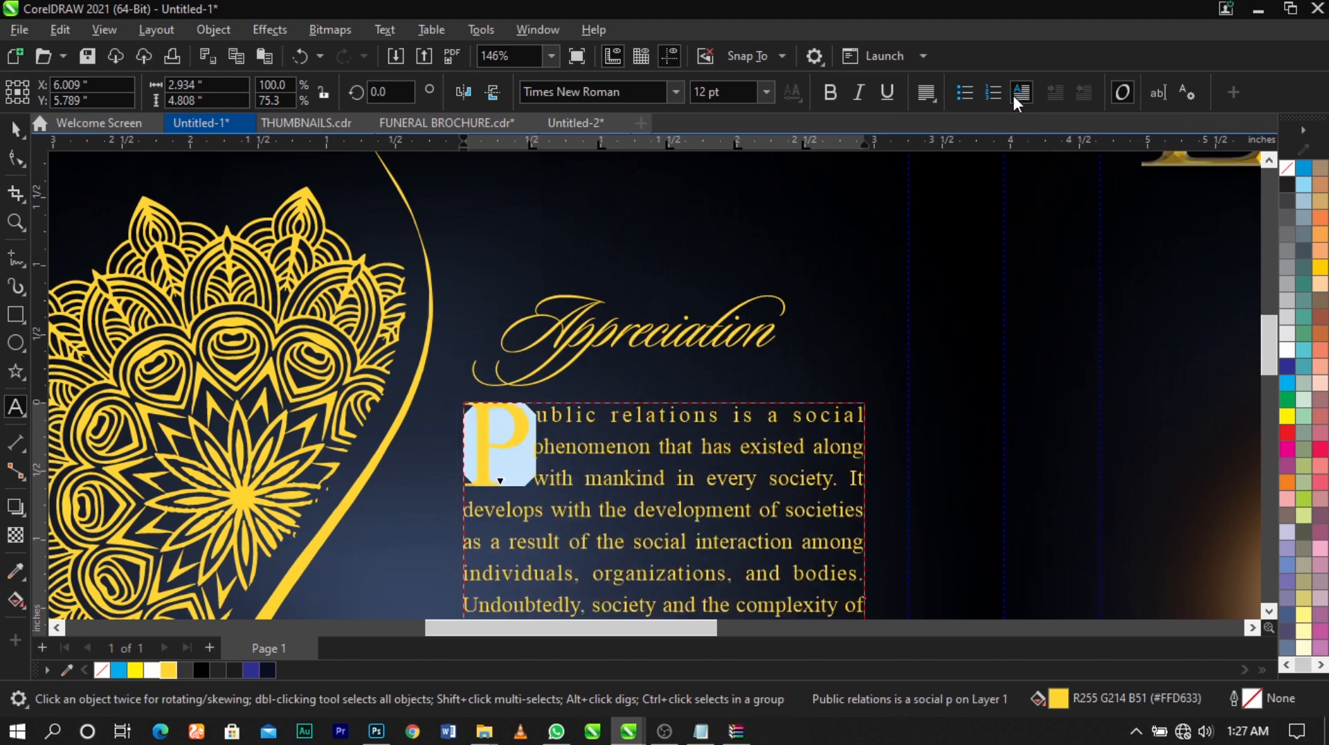
{"action": "scroll", "coordinate": [557, 397], "scroll_direction": "down", "scroll_amount": 3}
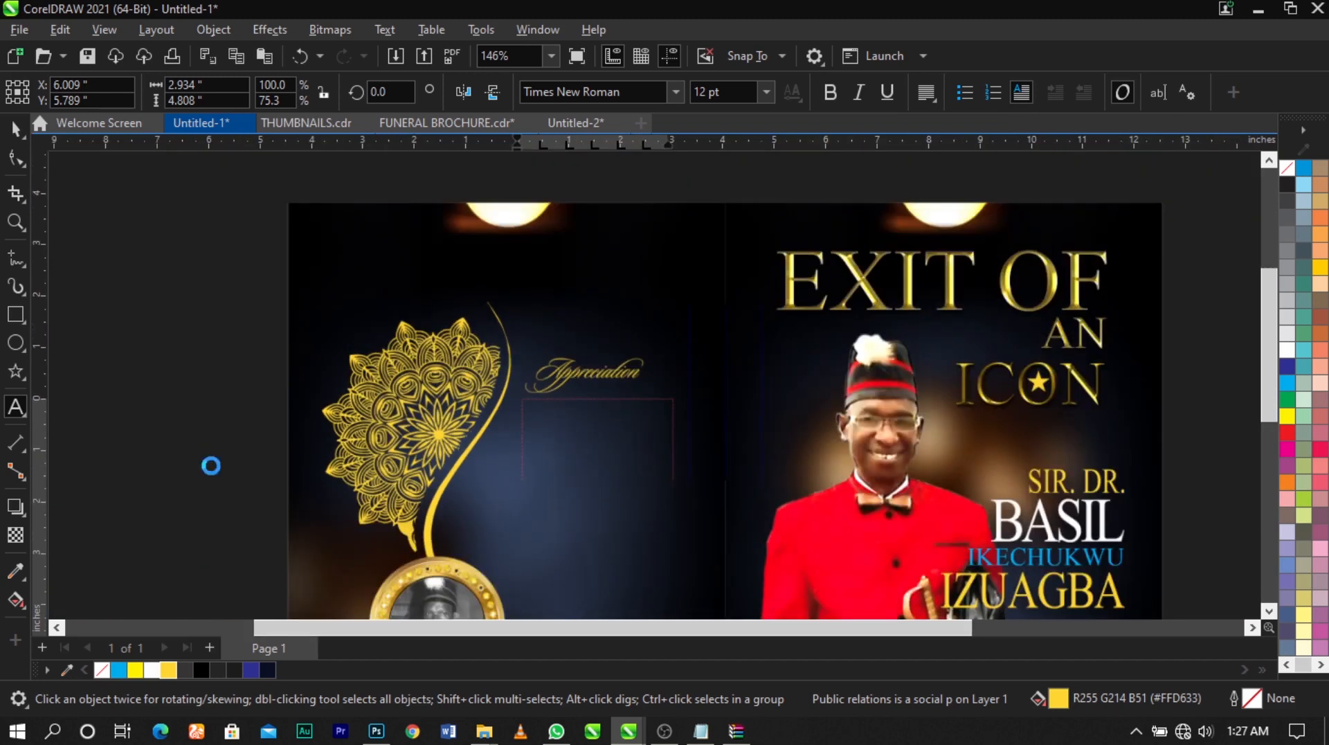
{"action": "key", "text": "ctrl+space"}
{"action": "left_click", "coordinate": [210, 465]}
{"action": "key", "text": "F2"}
{"action": "left_click_drag", "start_coordinate": [395, 357], "coordinate": [809, 578]}
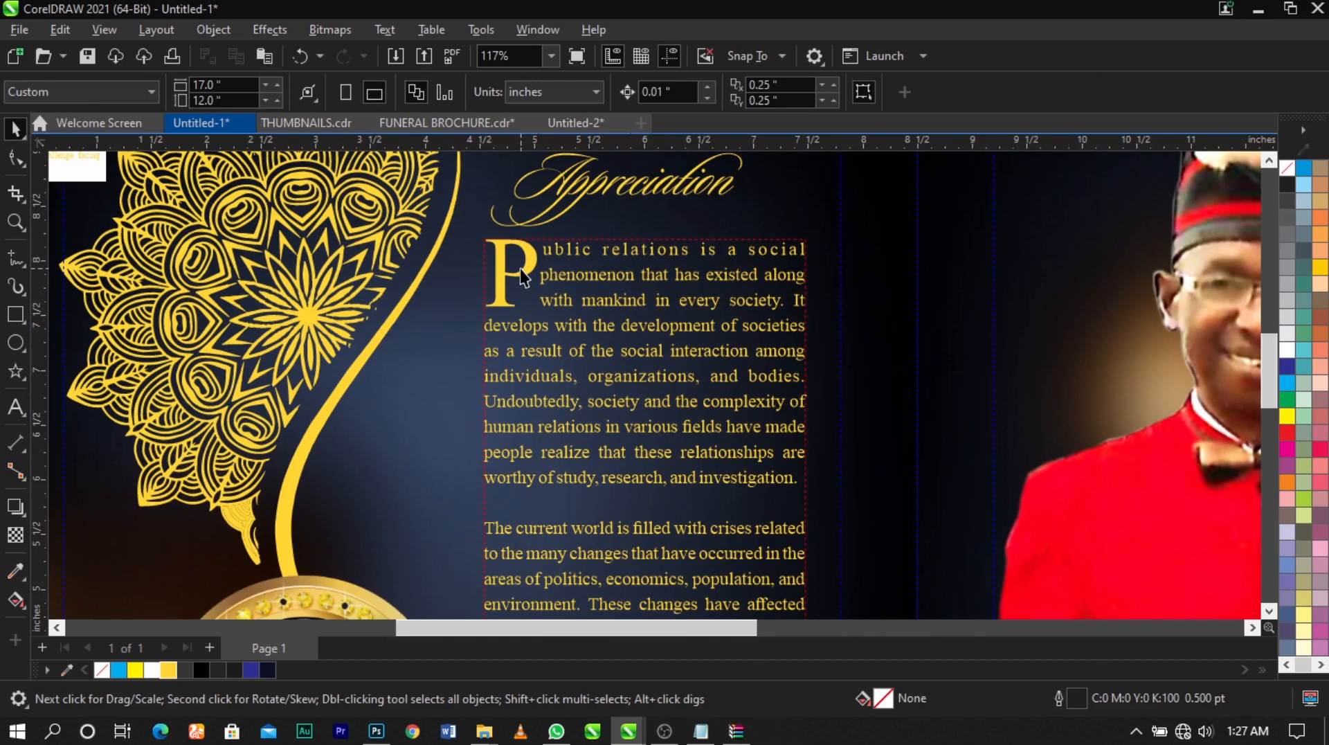
Nudge the Appreciation heading and the paragraph text together slightly downward on the back panel
{"action": "key", "text": "shift+F4"}
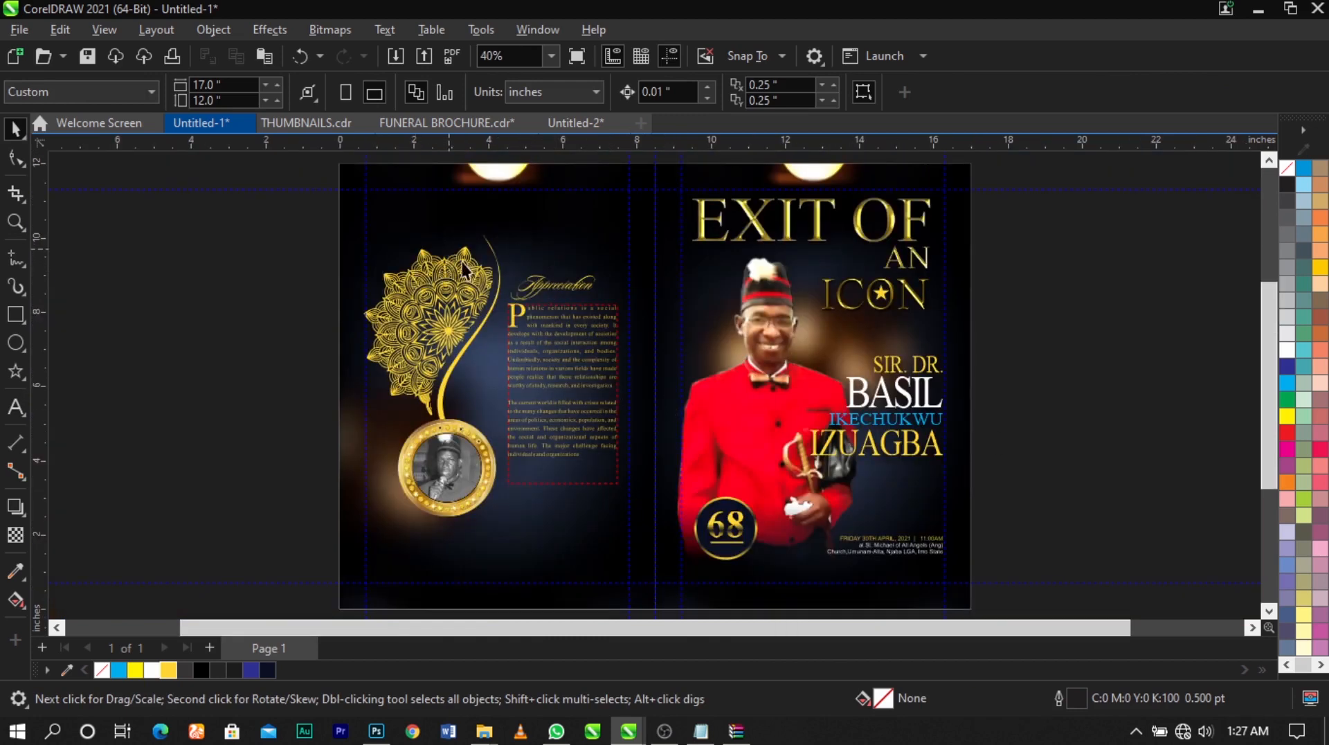
{"action": "left_click_drag", "start_coordinate": [450, 245], "coordinate": [642, 532]}
{"action": "key", "text": "Down"}
{"action": "key", "text": "Down"}
{"action": "key", "text": "Down"}
{"action": "key", "text": "Down"}
{"action": "key", "text": "Down"}
{"action": "key", "text": "Down"}
{"action": "key", "text": "Down"}
{"action": "key", "text": "Down"}
{"action": "key", "text": "Down"}
{"action": "key", "text": "Down"}
{"action": "key", "text": "Down"}
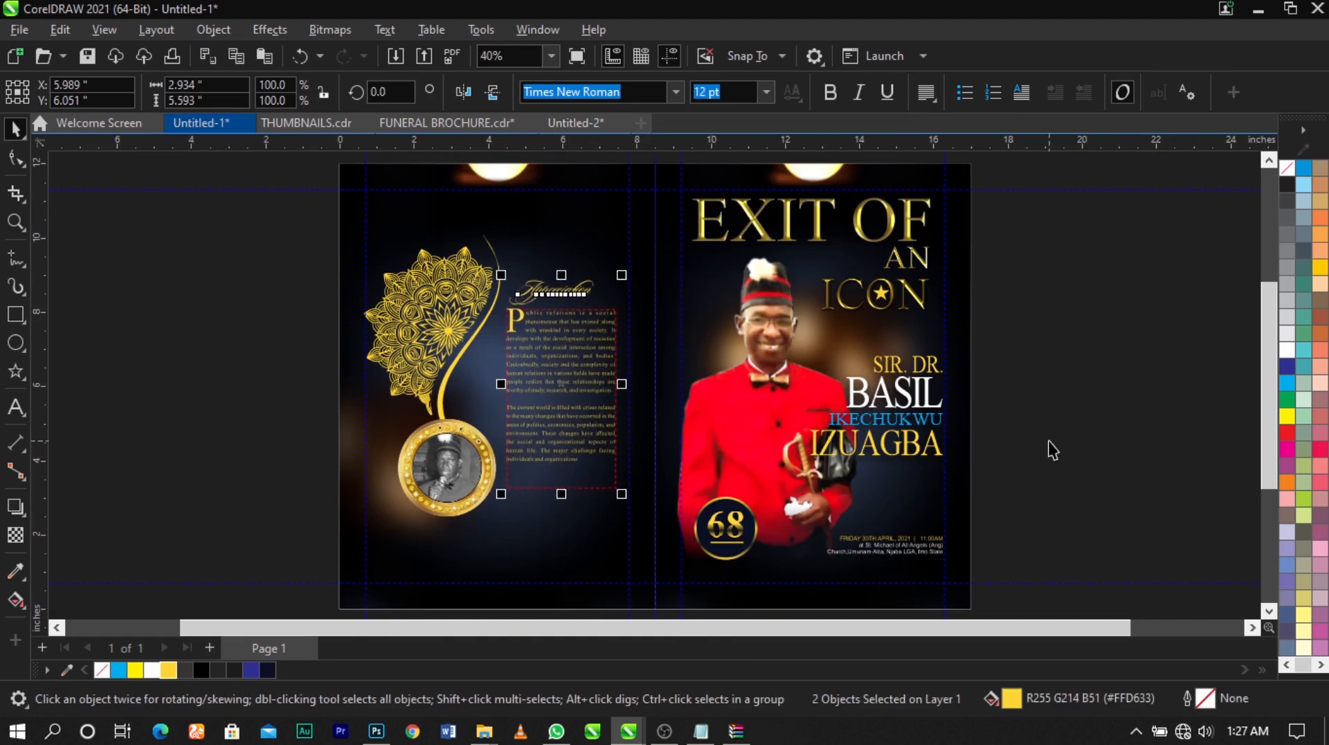
{"action": "key", "text": "Escape"}
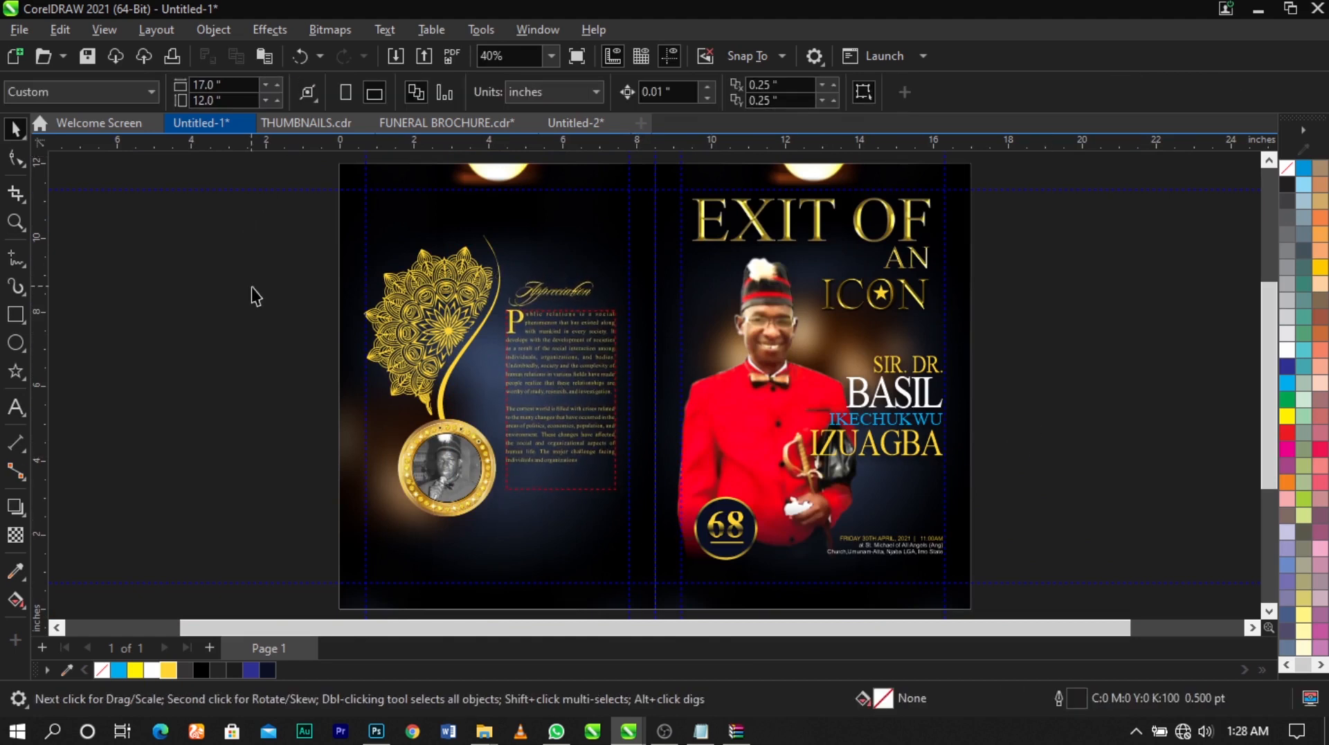
Paste the copied QR code and the printer's logo and contact strip near the bottom of the back panel
{"action": "scroll", "coordinate": [749, 325], "scroll_direction": "down", "scroll_amount": 4}
{"action": "key", "text": "z"}
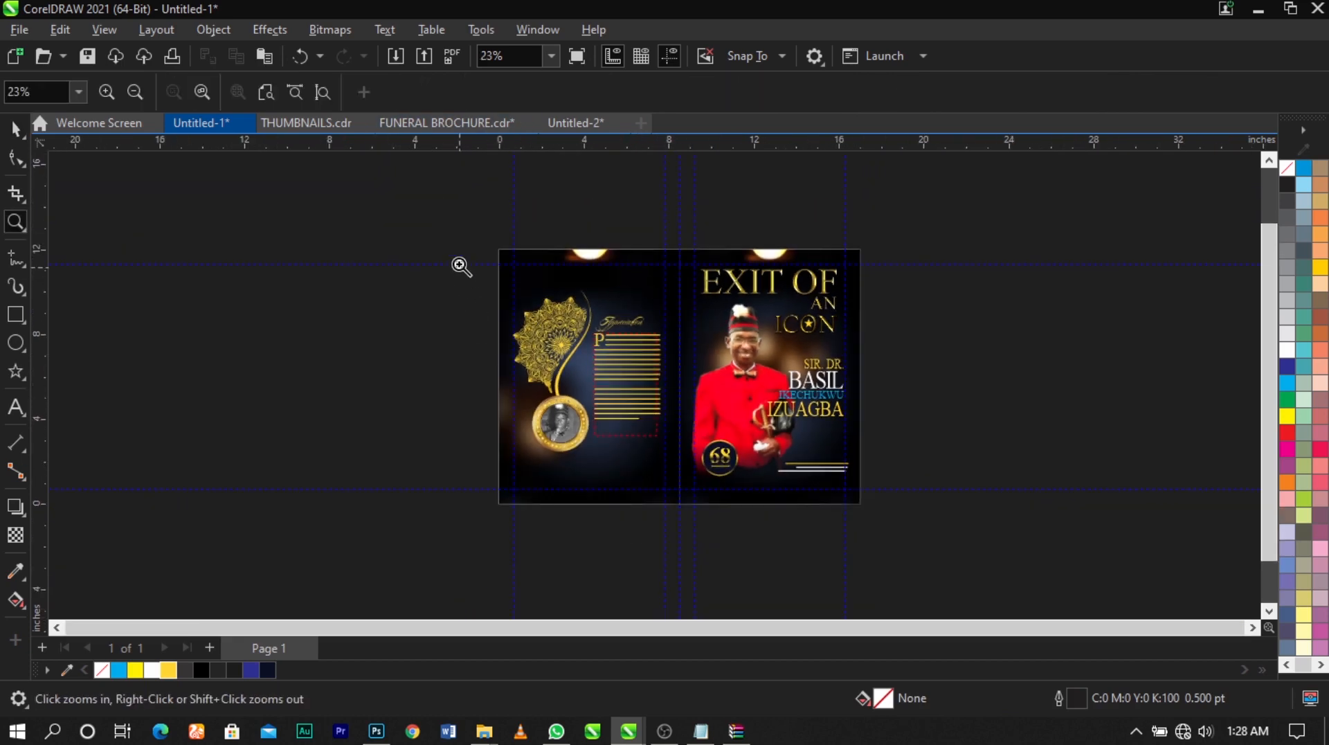
{"action": "left_click_drag", "start_coordinate": [453, 256], "coordinate": [893, 587]}
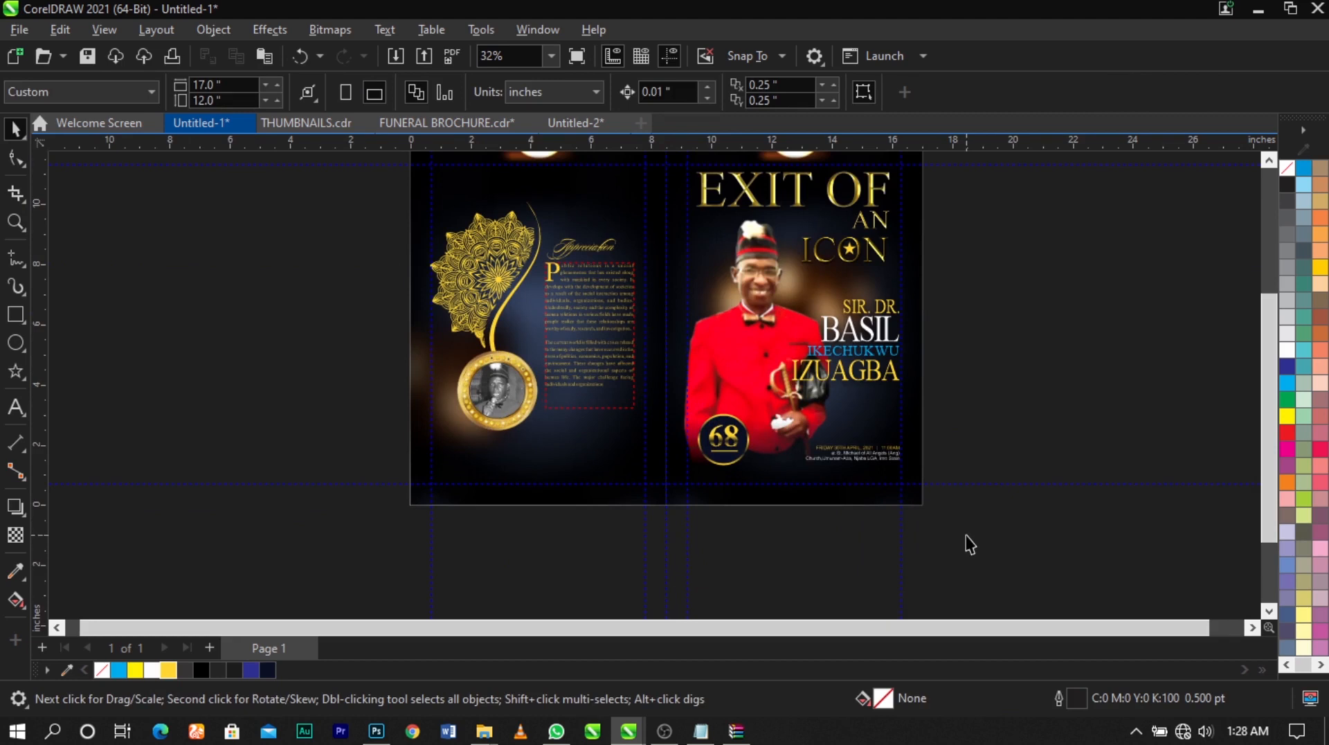
{"action": "key", "text": "ctrl+v"}
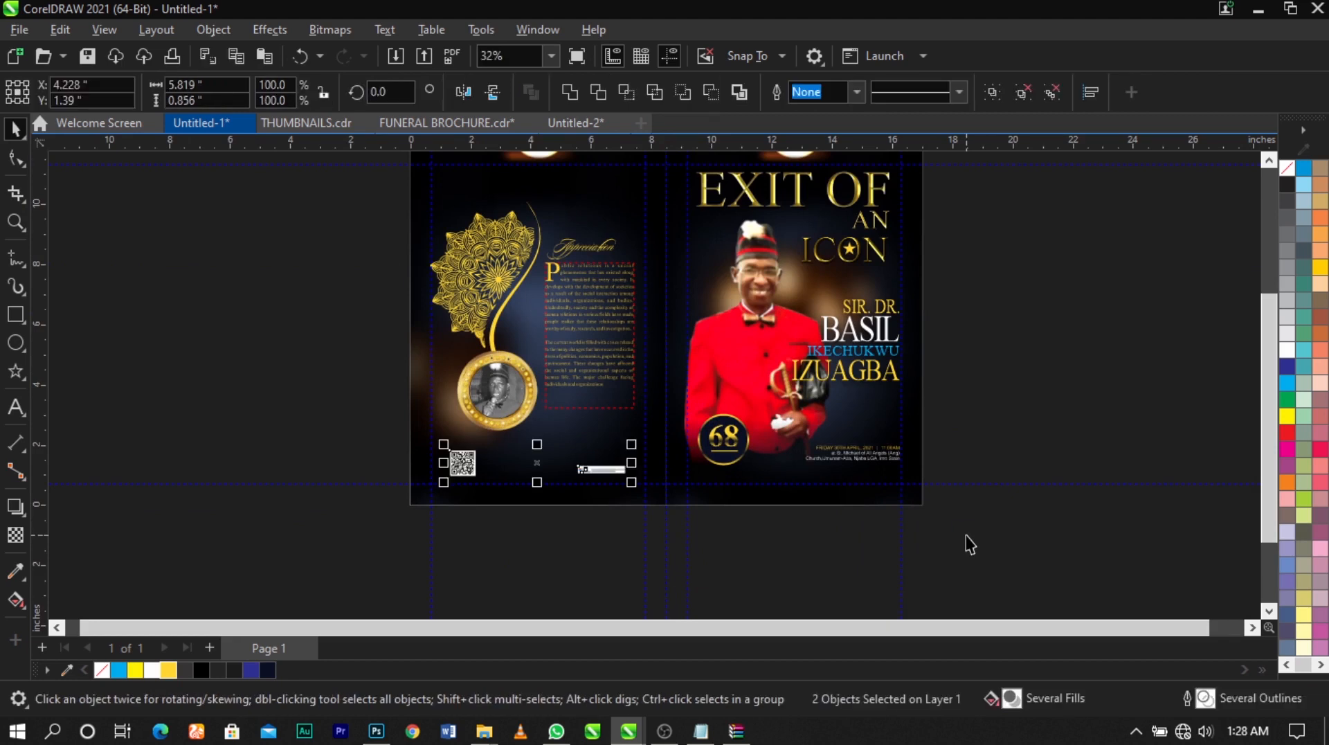
{"action": "key", "text": "F2"}
{"action": "left_click_drag", "start_coordinate": [340, 351], "coordinate": [796, 553]}
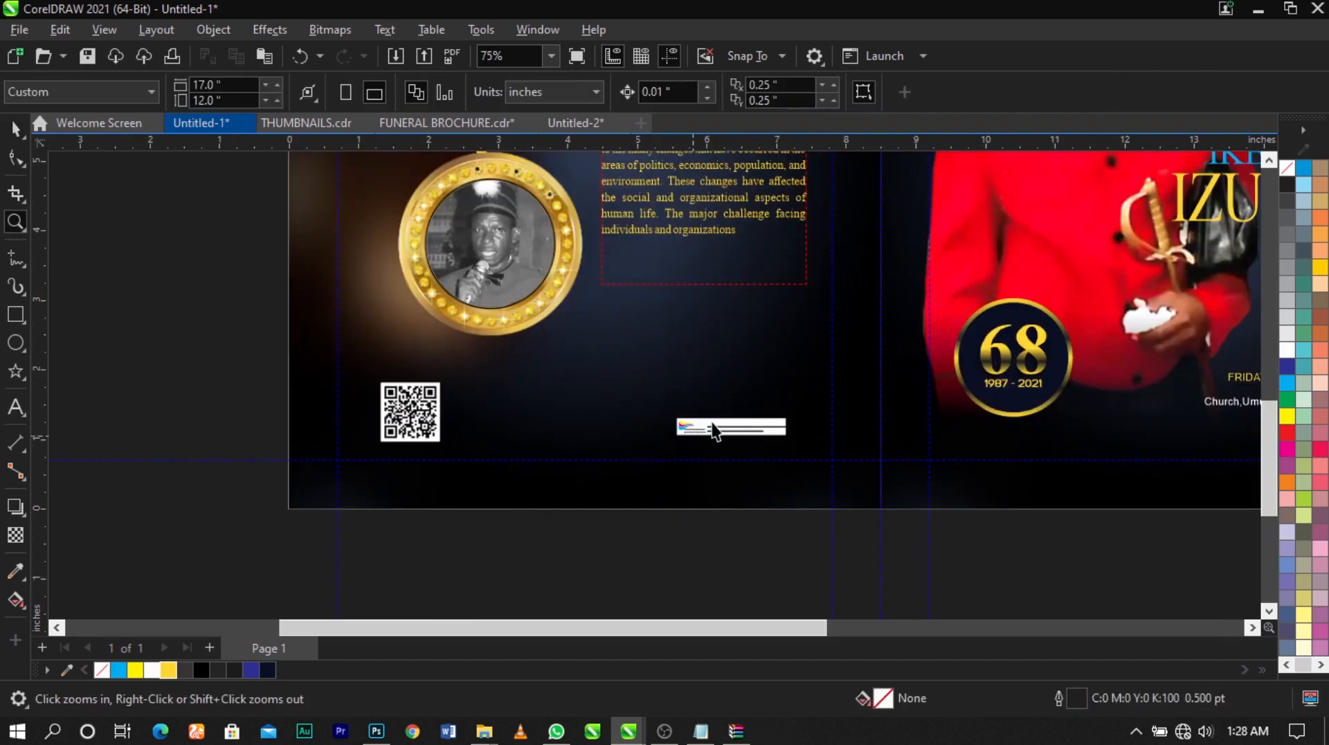
Examine the pasted contact strip and QR code up close, then review the whole cover layout
{"action": "left_click", "coordinate": [728, 428]}
{"action": "scroll", "coordinate": [729, 428], "scroll_direction": "up", "scroll_amount": 4}
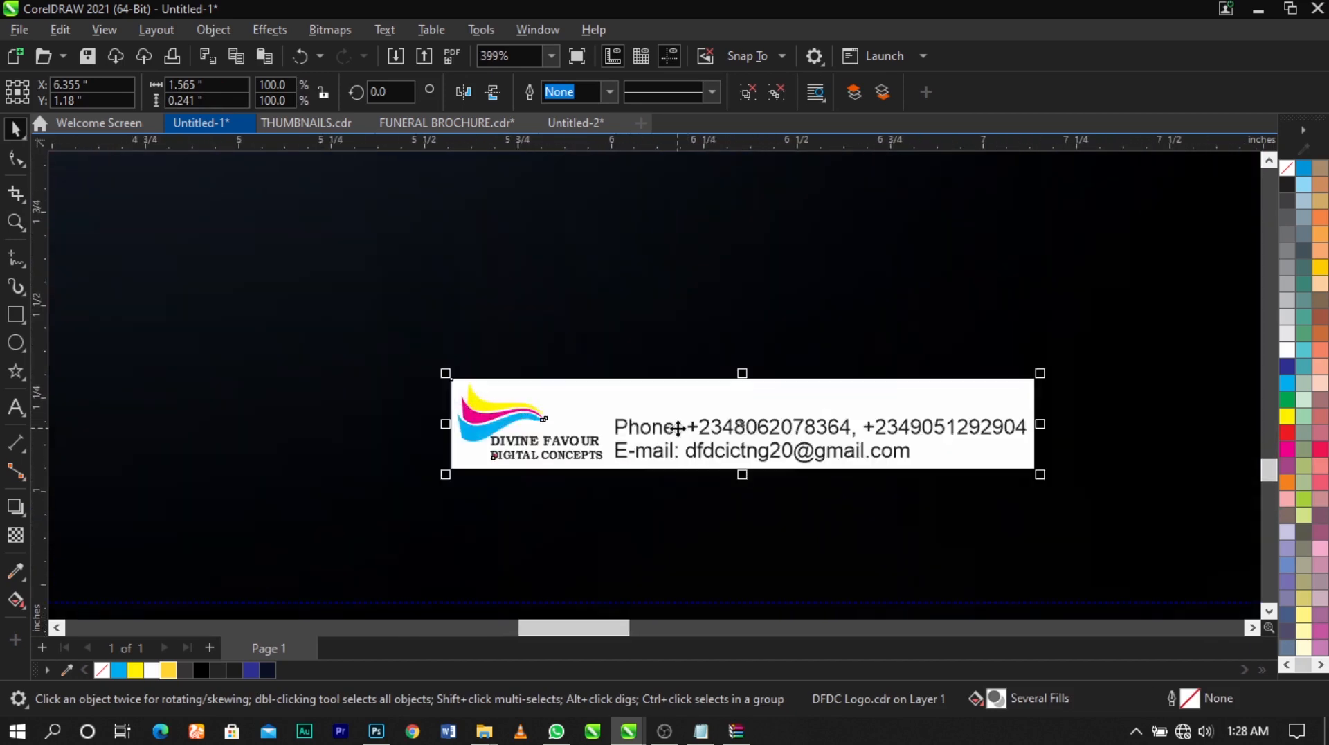
{"action": "scroll", "coordinate": [831, 428], "scroll_direction": "down", "scroll_amount": 2}
{"action": "scroll", "coordinate": [830, 428], "scroll_direction": "down", "scroll_amount": 2}
{"action": "scroll", "coordinate": [373, 415], "scroll_direction": "up", "scroll_amount": 3}
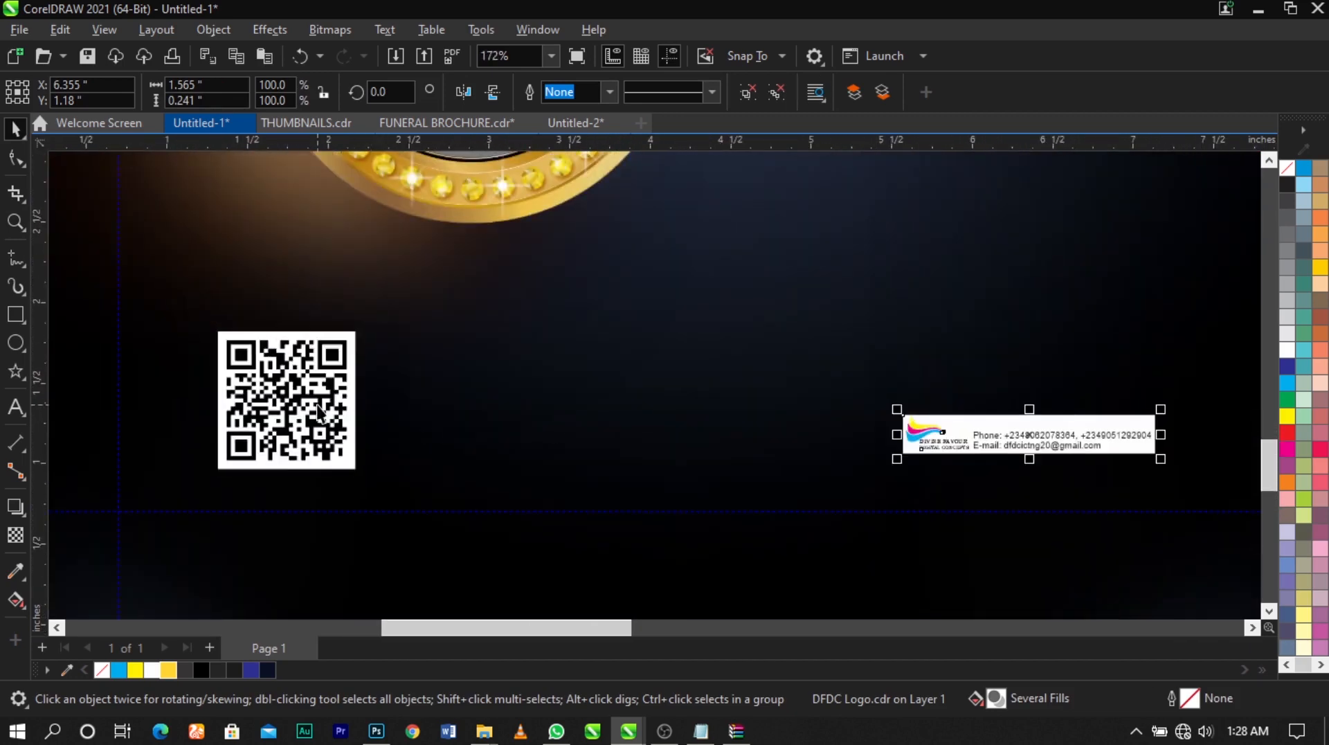
{"action": "left_click", "coordinate": [343, 337]}
{"action": "left_click_drag", "start_coordinate": [357, 333], "coordinate": [357, 334]}
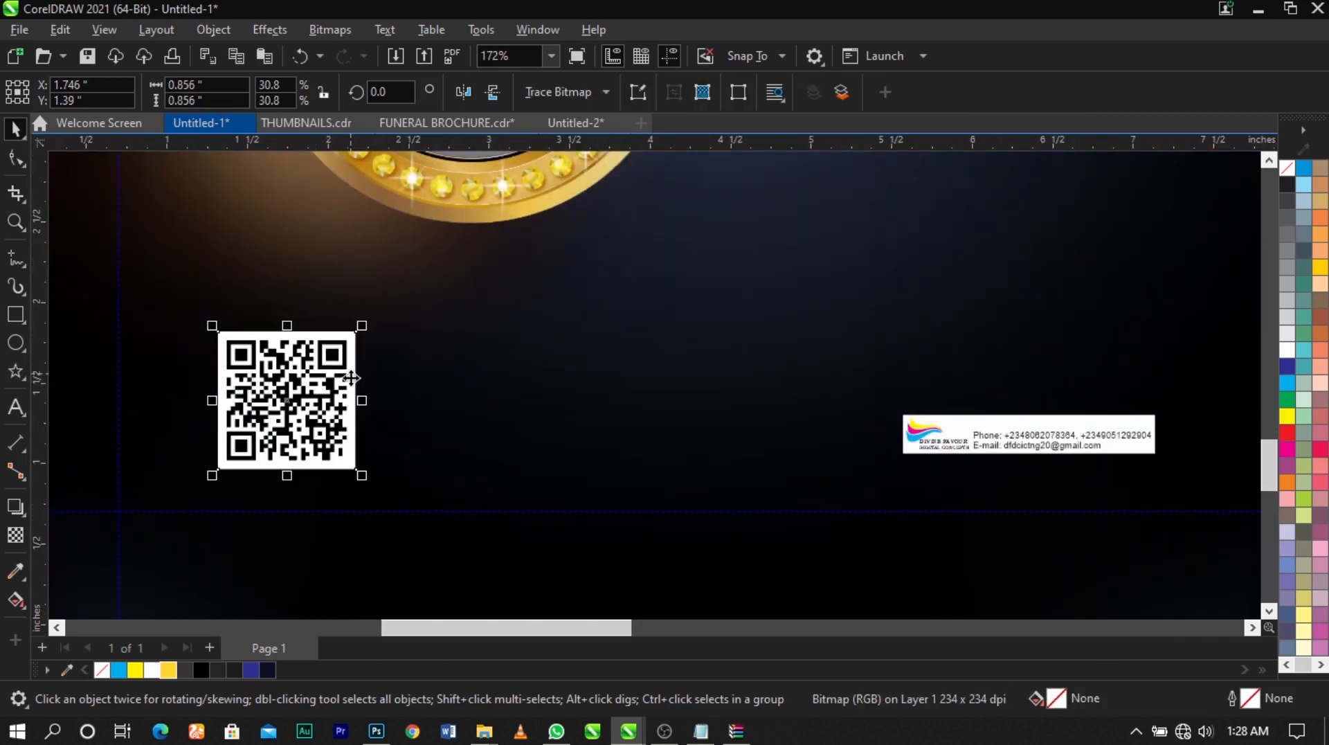
{"action": "scroll", "coordinate": [364, 369], "scroll_direction": "down", "scroll_amount": 2}
{"action": "key", "text": "F4"}
{"action": "left_click", "coordinate": [1028, 430]}
{"action": "key", "text": "F4"}
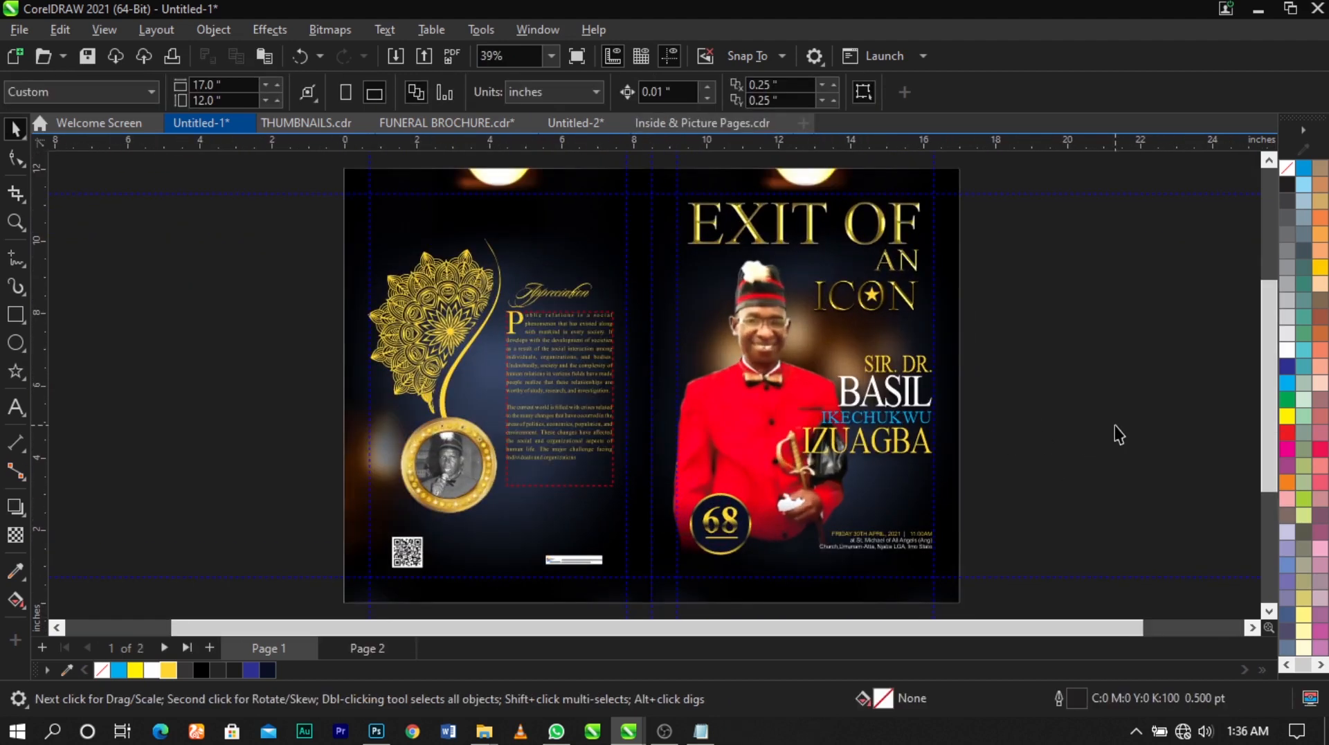
Place a small copy of the front cover's name block on the back panel above the contact strip
{"action": "left_click_drag", "start_coordinate": [1053, 327], "coordinate": [1084, 448]}
{"action": "left_click_drag", "start_coordinate": [1049, 396], "coordinate": [597, 516]}
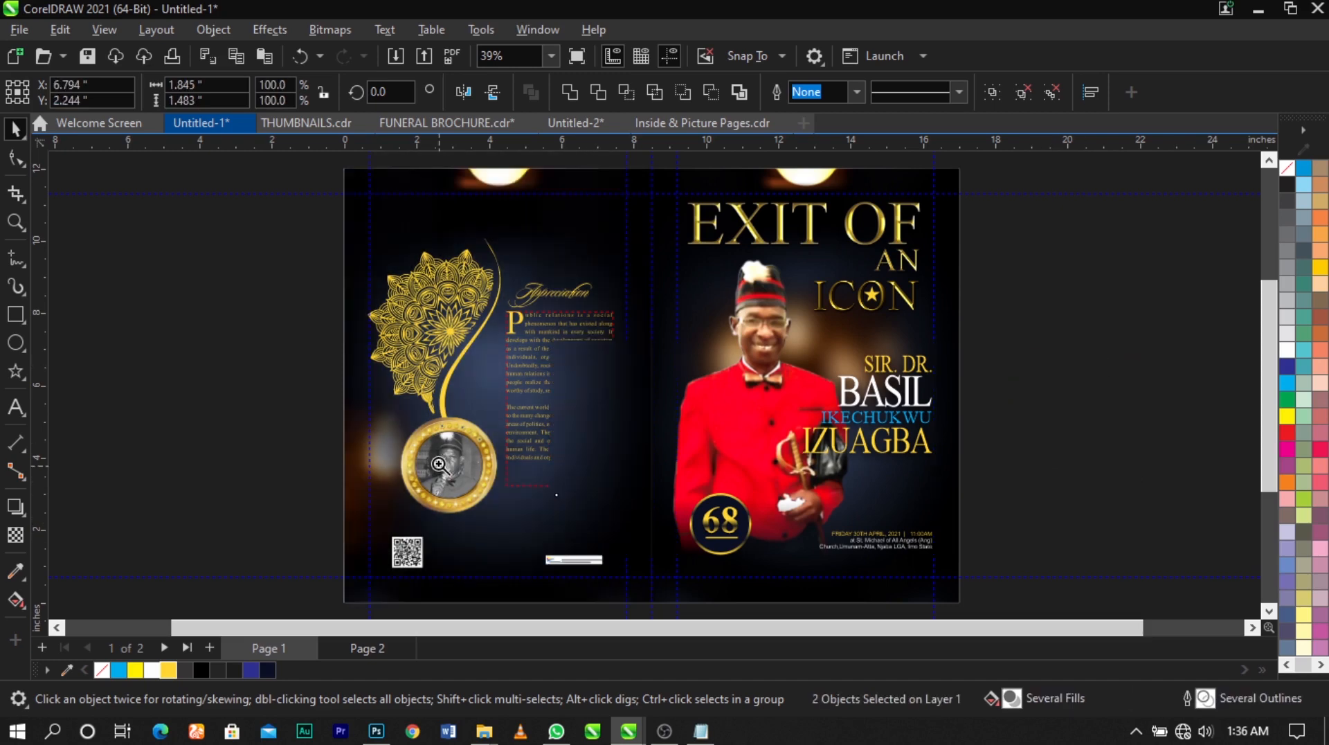
{"action": "key", "text": "z"}
{"action": "left_click_drag", "start_coordinate": [694, 507], "coordinate": [698, 555]}
{"action": "key", "text": "space"}
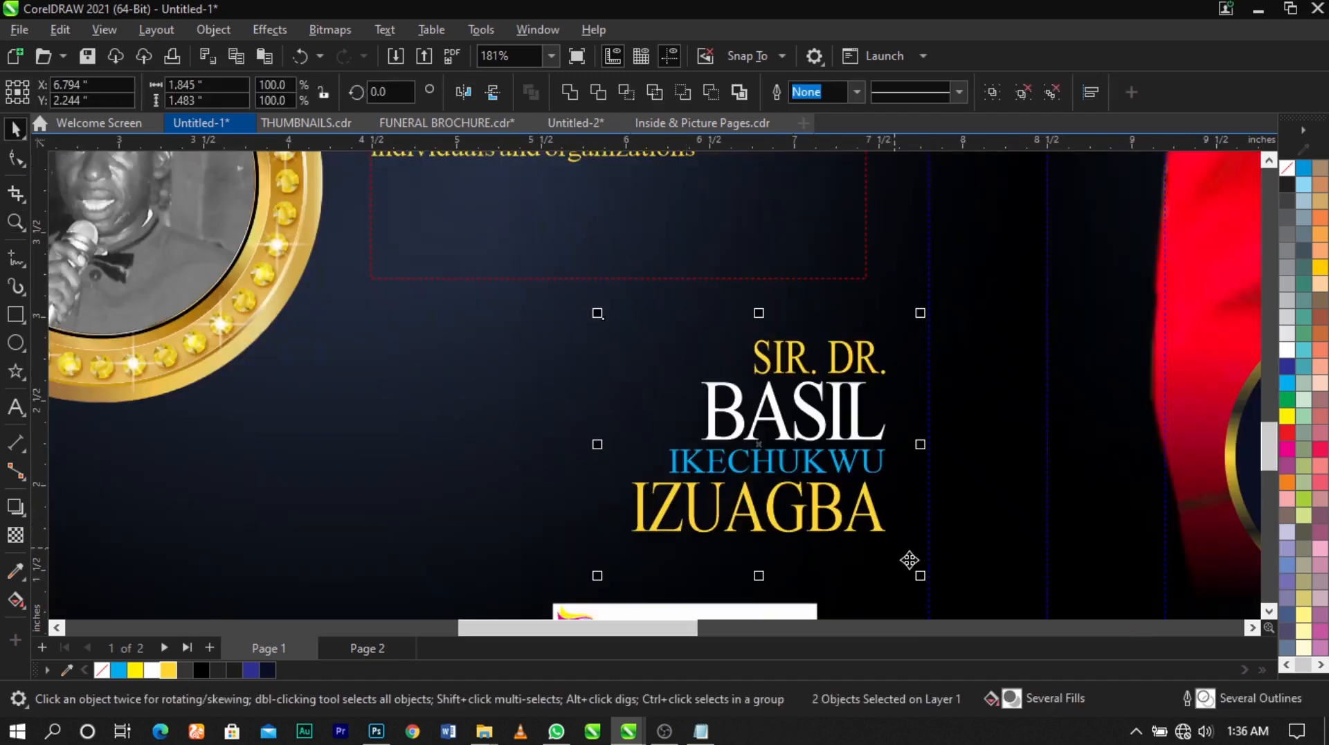
Scale the copied name block down to about 1.57 by 1.26 inches above the contact strip
{"action": "left_click_drag", "start_coordinate": [914, 577], "coordinate": [858, 498]}
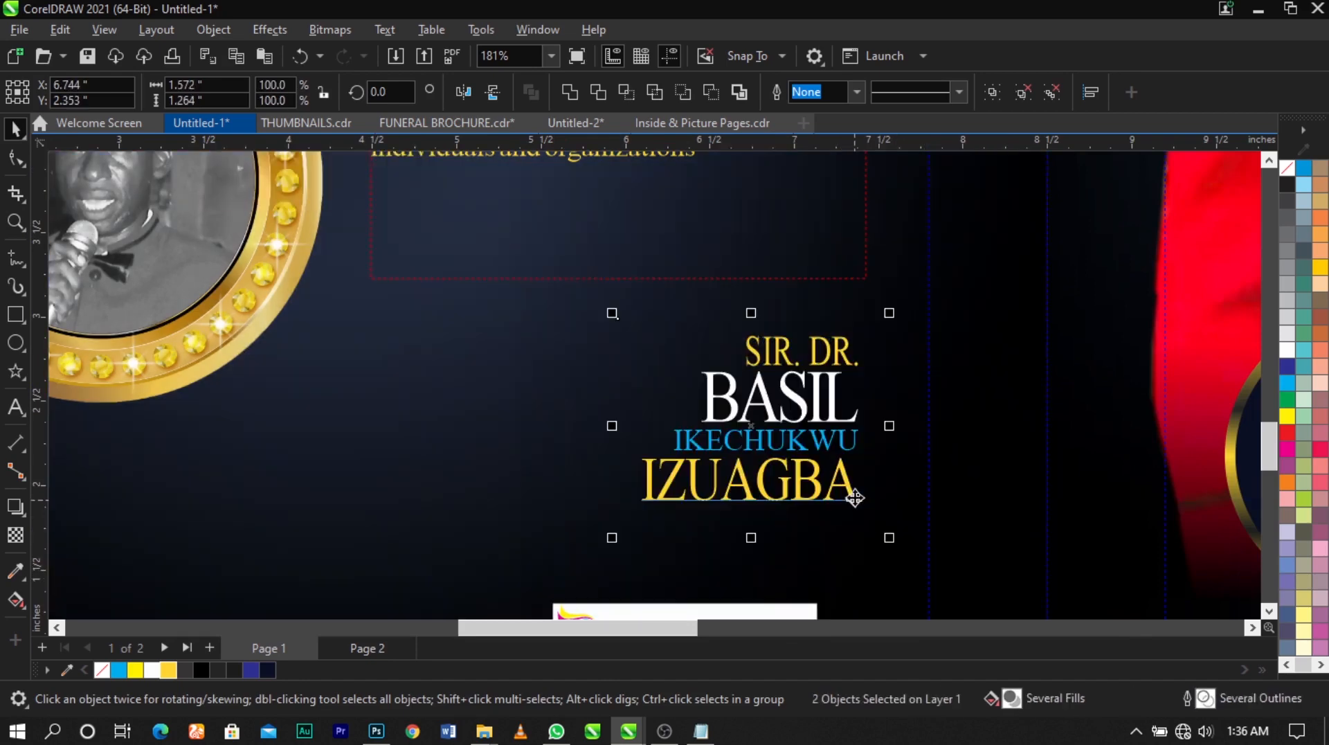
{"action": "scroll", "coordinate": [564, 368], "scroll_direction": "down", "scroll_amount": 3}
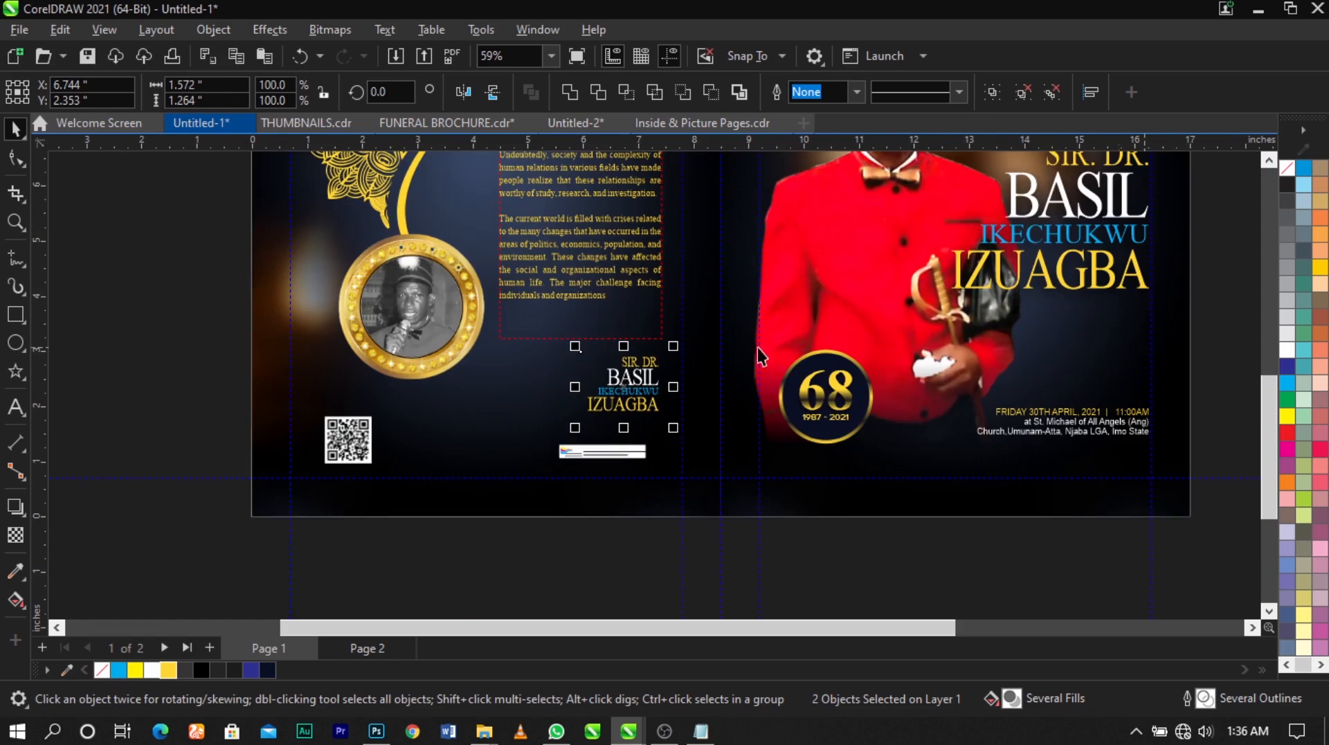
{"action": "scroll", "coordinate": [757, 347], "scroll_direction": "down", "scroll_amount": 1}
{"action": "left_click", "coordinate": [1140, 409]}
{"action": "scroll", "coordinate": [858, 313], "scroll_direction": "down", "scroll_amount": 1}
Place a copy of the yellow star from ICON beside the back panel's name block and enlarge it to about 0.90 by 0.86 inches
{"action": "key", "text": "F4"}
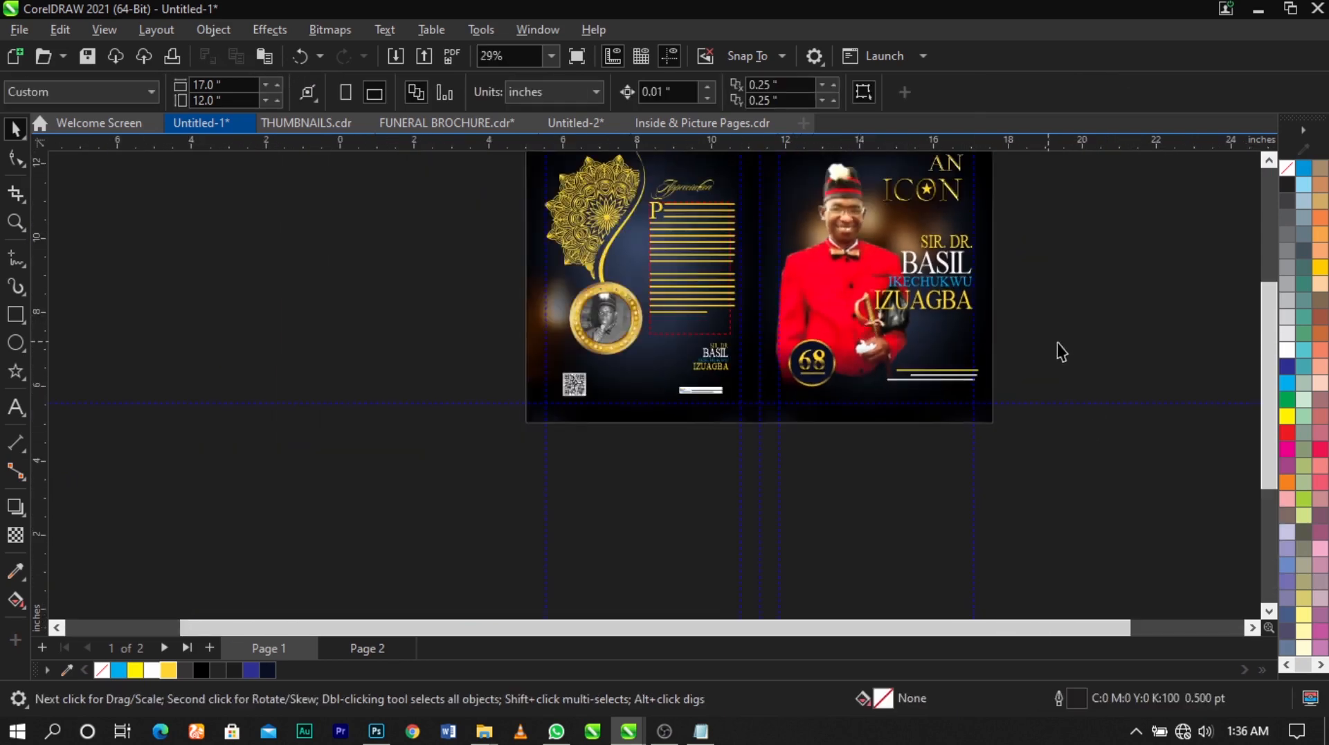
{"action": "left_click", "coordinate": [882, 294]}
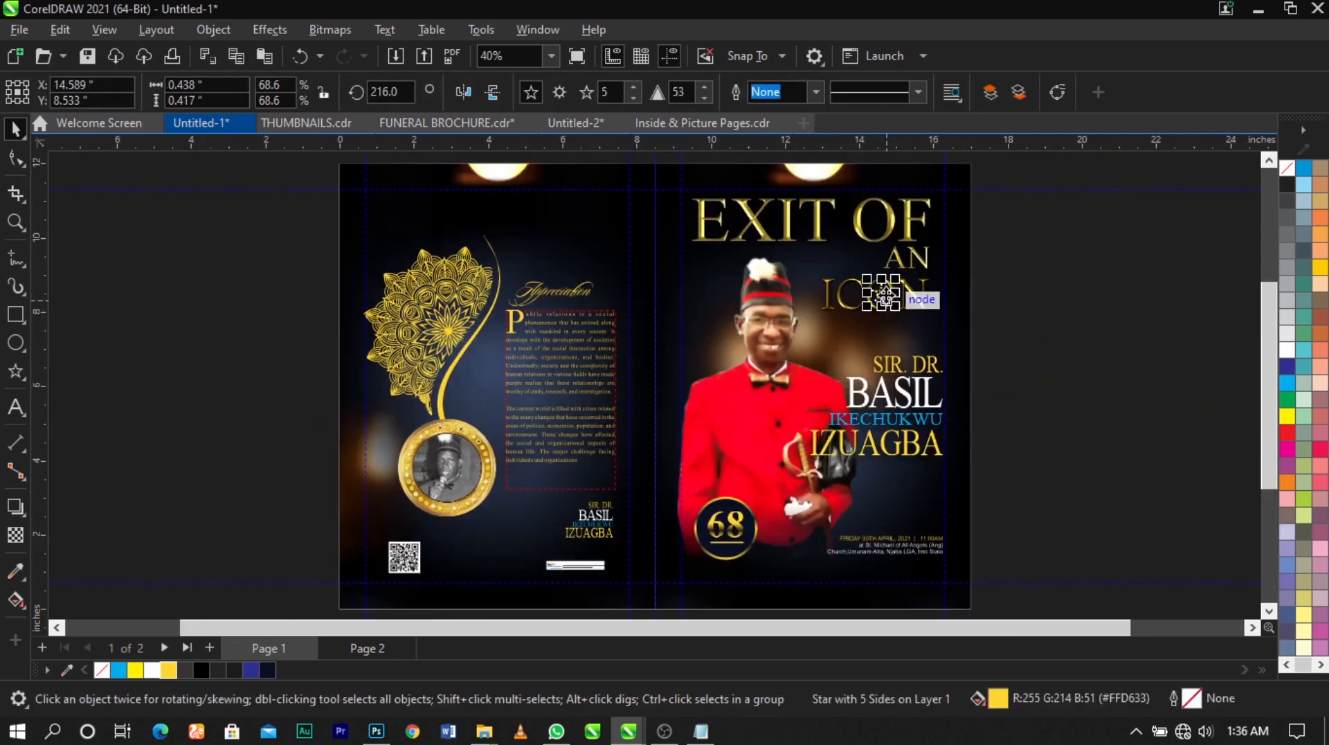
{"action": "left_click_drag", "start_coordinate": [882, 295], "coordinate": [566, 521]}
{"action": "key", "text": "z"}
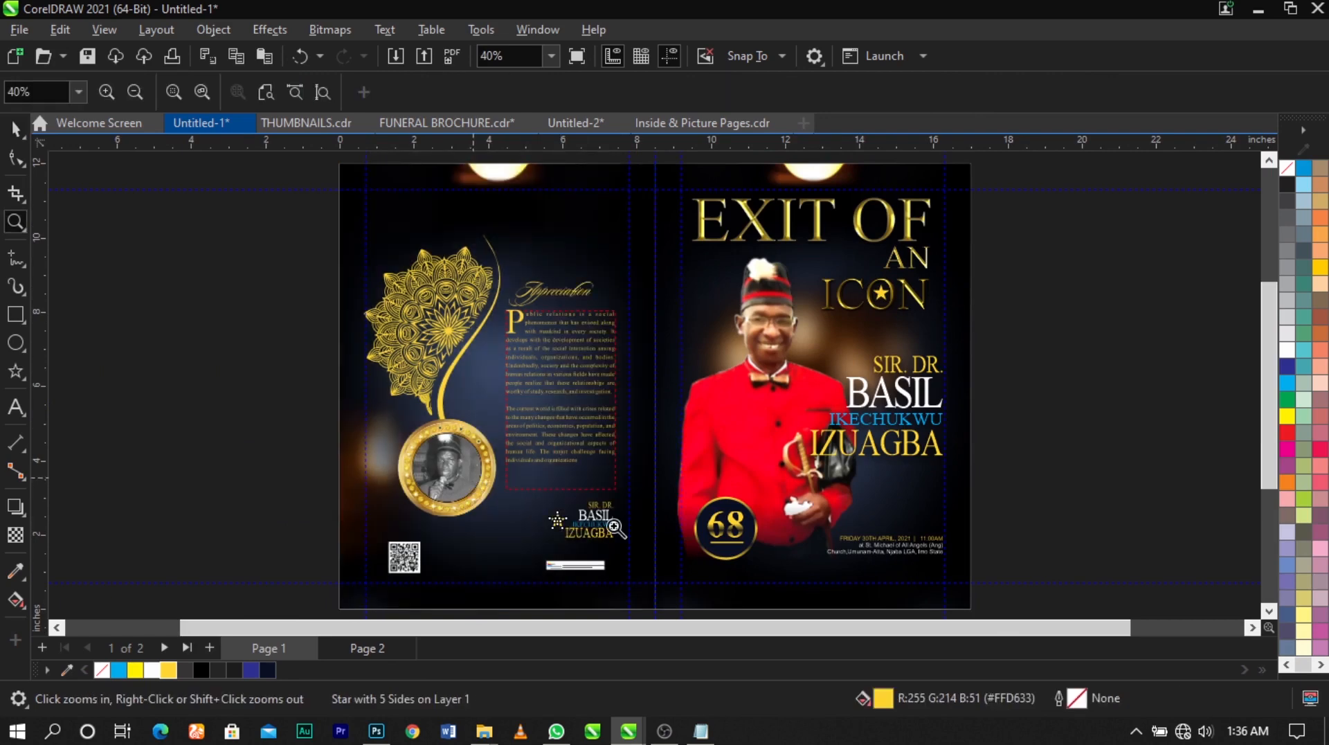
{"action": "left_click_drag", "start_coordinate": [474, 476], "coordinate": [663, 544]}
{"action": "left_click", "coordinate": [11, 123]}
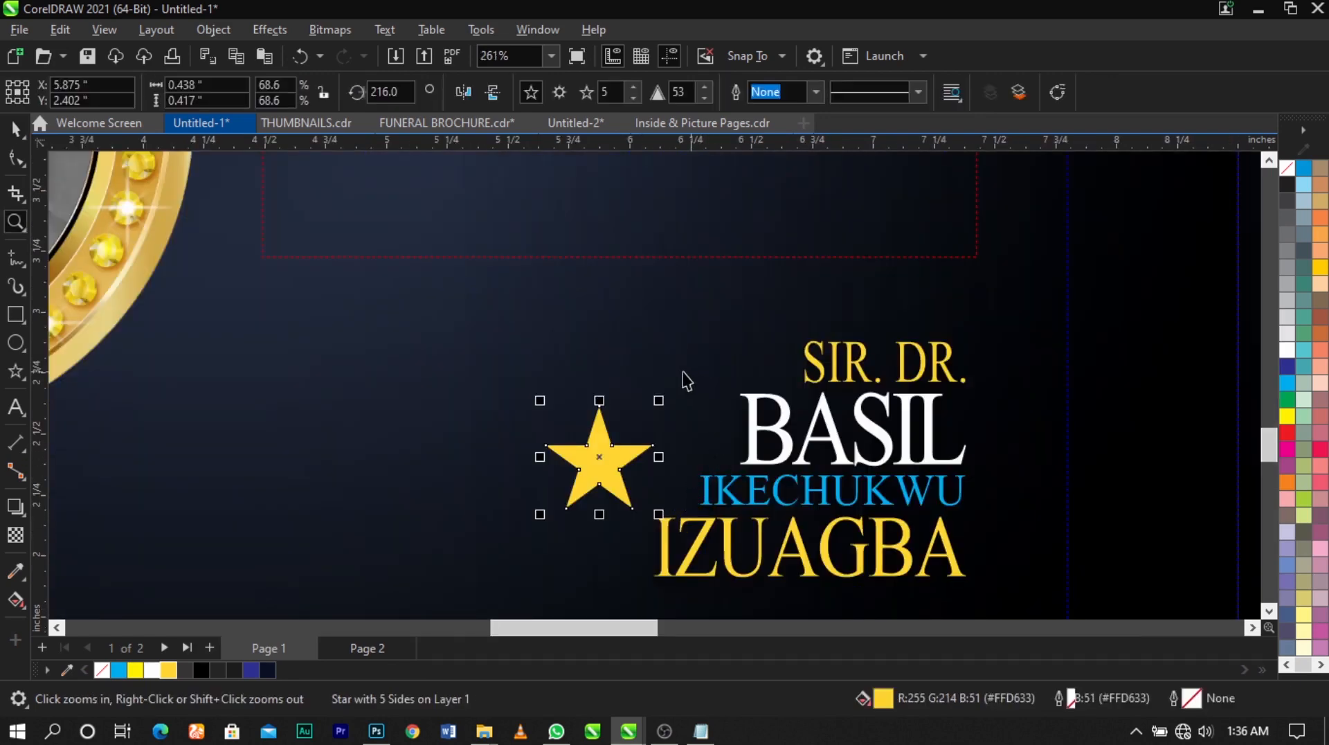
{"action": "left_click_drag", "start_coordinate": [701, 367], "coordinate": [719, 347]}
{"action": "left_click_drag", "start_coordinate": [585, 460], "coordinate": [652, 396]}
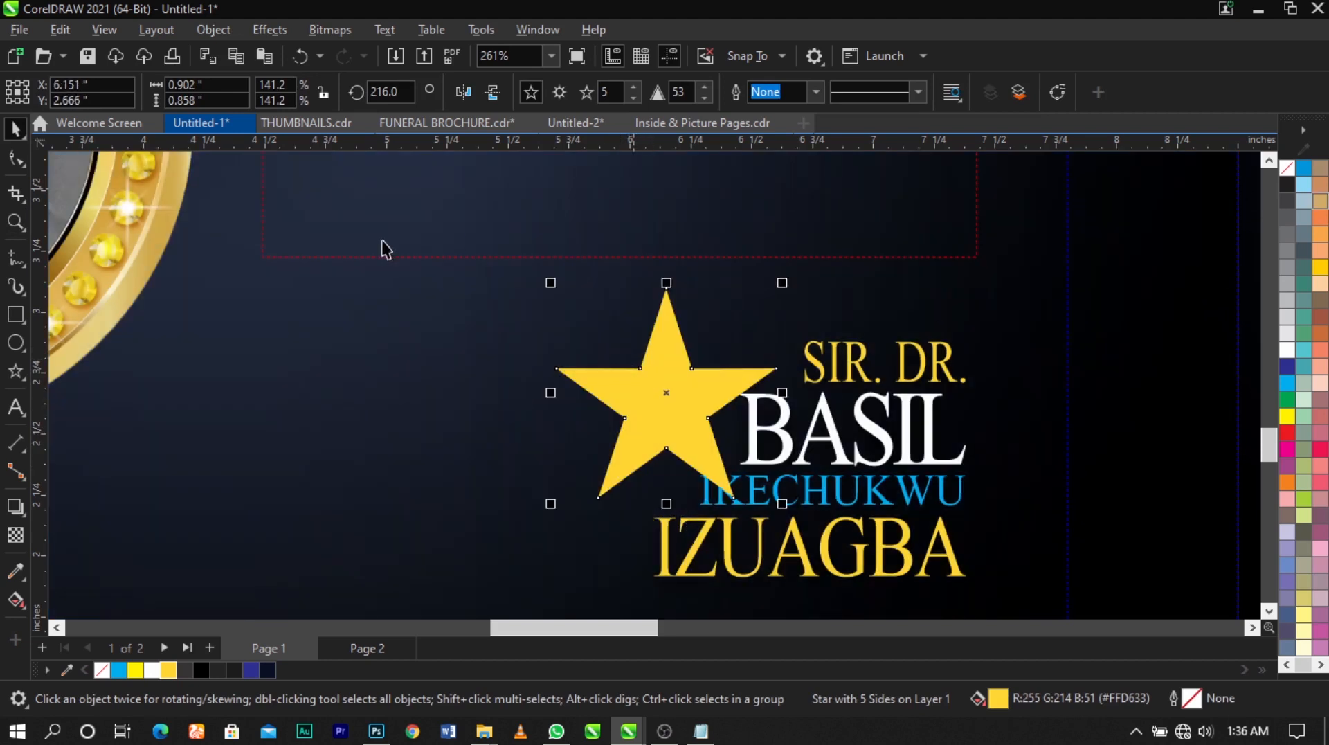
Convert the copied star to curves so its nodes can be edited individually
{"action": "left_click", "coordinate": [17, 160]}
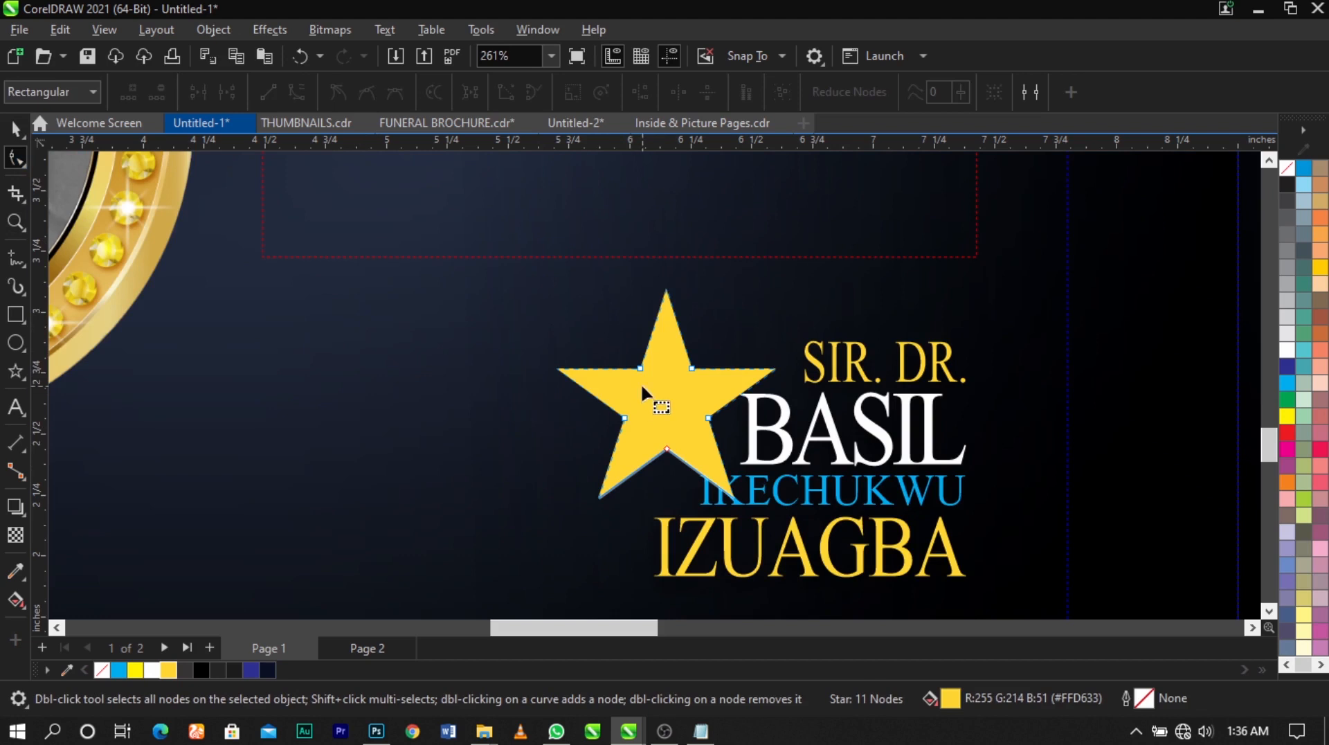
{"action": "right_click", "coordinate": [651, 383]}
{"action": "key", "text": "Escape"}
{"action": "key", "text": "space"}
{"action": "right_click", "coordinate": [678, 395]}
{"action": "left_click", "coordinate": [770, 178]}
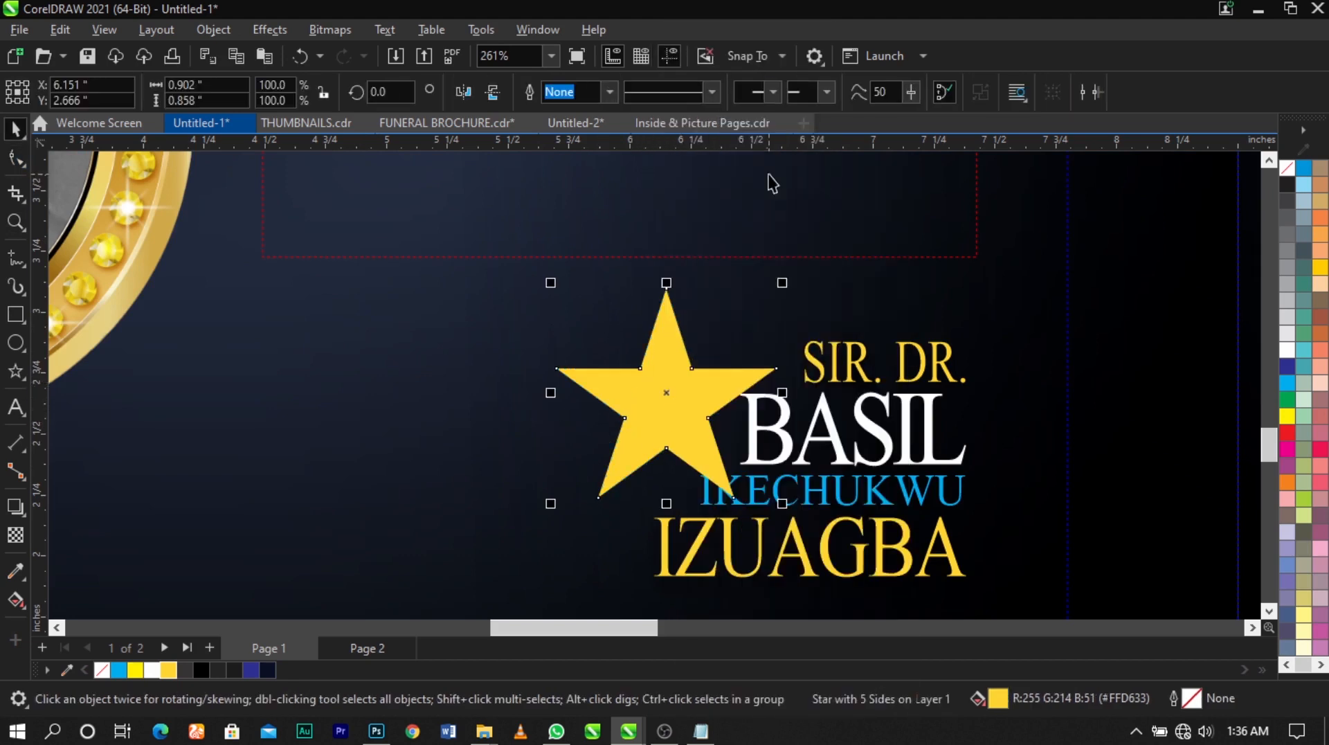
Reshape the star's right arm into a thin upward-slanting point and pull its lower-right tip up inside the upper arm
{"action": "scroll", "coordinate": [691, 439], "scroll_direction": "up", "scroll_amount": 1}
{"action": "left_click", "coordinate": [16, 160]}
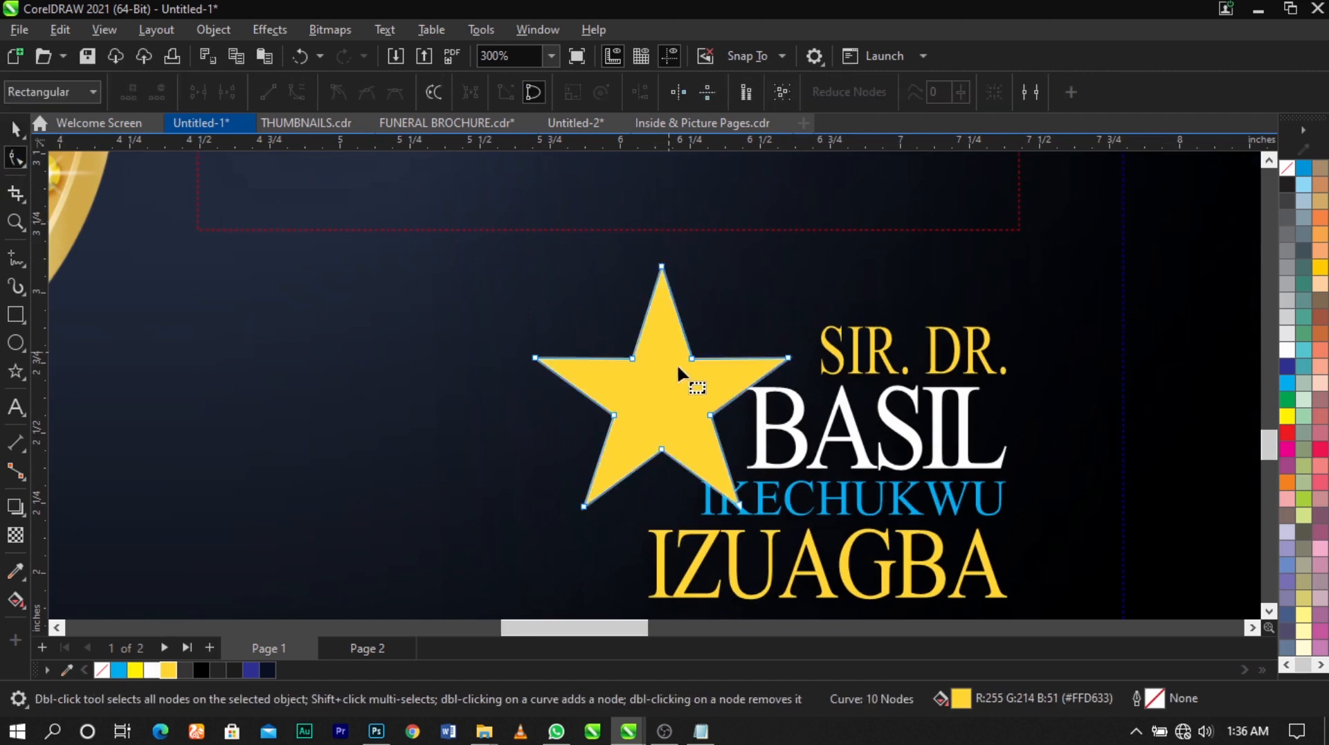
{"action": "scroll", "coordinate": [678, 364], "scroll_direction": "up", "scroll_amount": 2}
{"action": "left_click_drag", "start_coordinate": [720, 431], "coordinate": [699, 380]}
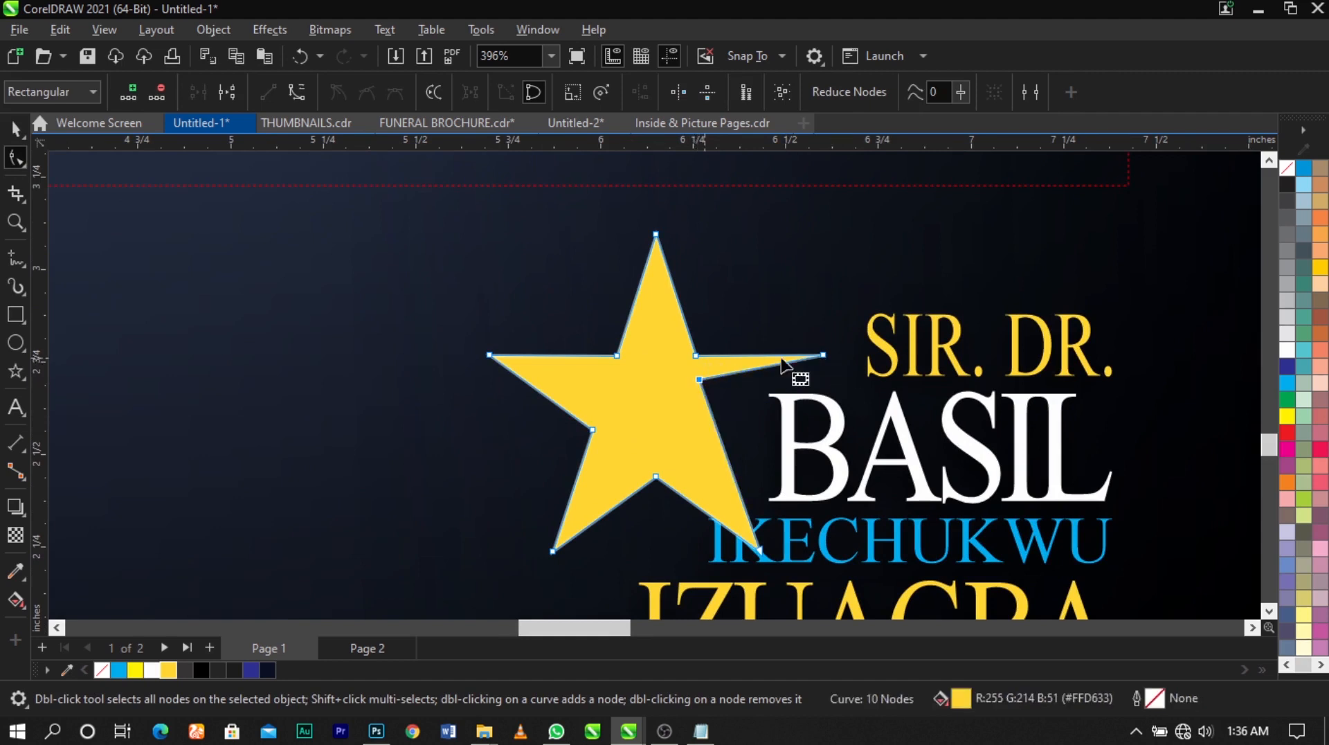
{"action": "left_click_drag", "start_coordinate": [826, 356], "coordinate": [831, 338]}
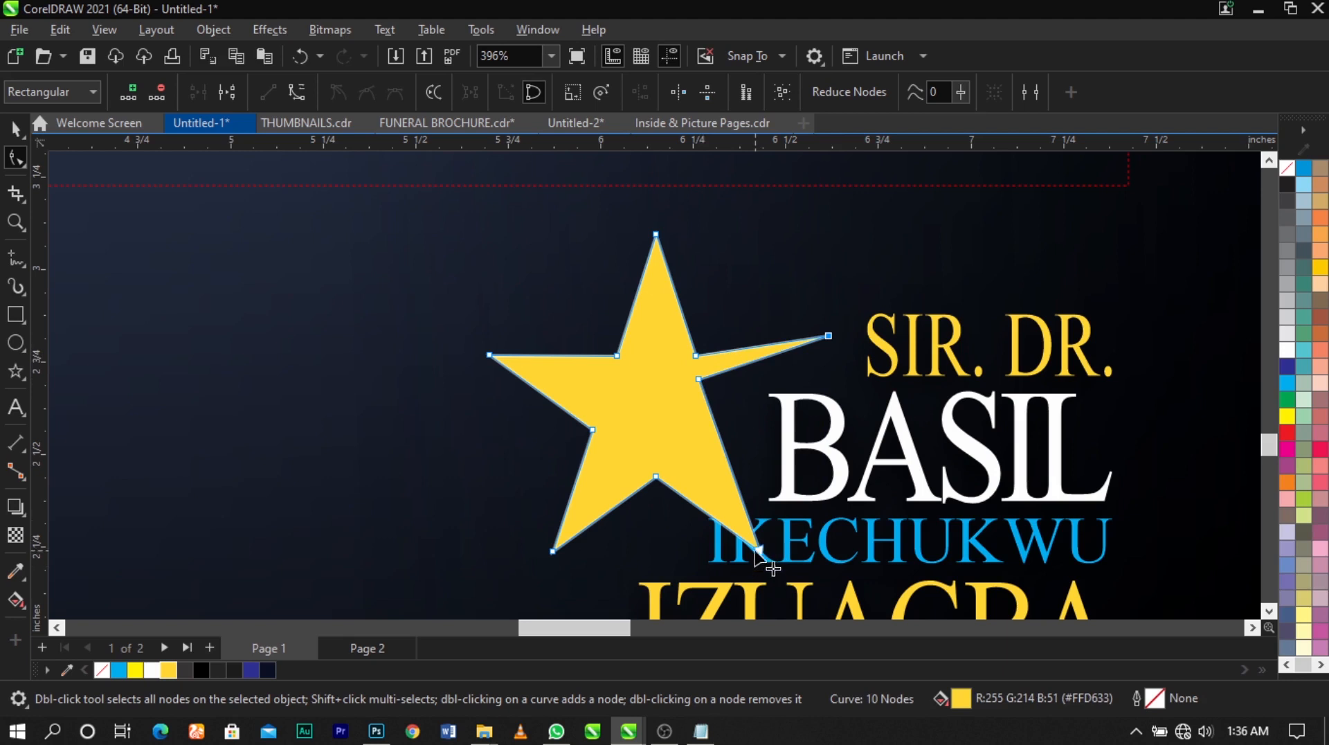
{"action": "left_click_drag", "start_coordinate": [757, 548], "coordinate": [652, 302]}
Adjust the star's inner nodes to hollow out the upper arm into an even band tapering into the right point
{"action": "scroll", "coordinate": [675, 354], "scroll_direction": "up", "scroll_amount": 1}
{"action": "left_click_drag", "start_coordinate": [704, 386], "coordinate": [700, 407]}
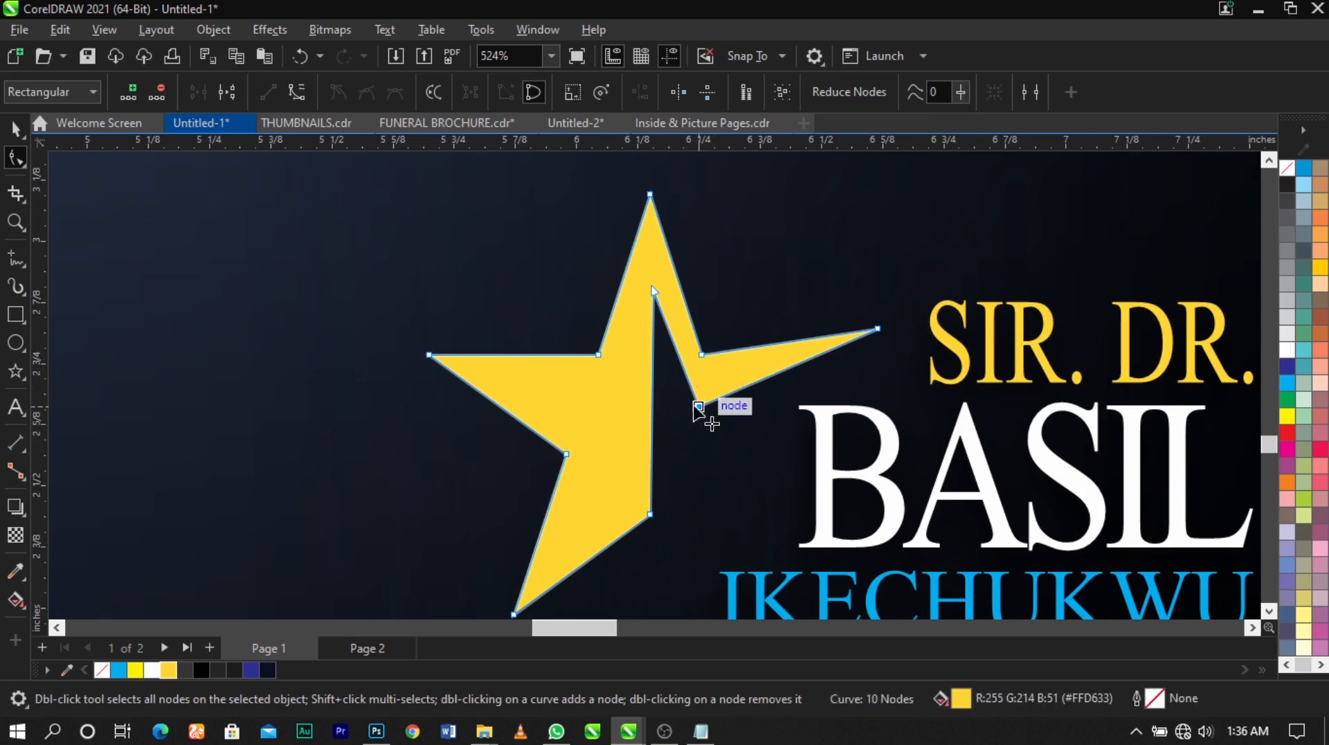
{"action": "left_click_drag", "start_coordinate": [698, 407], "coordinate": [692, 388]}
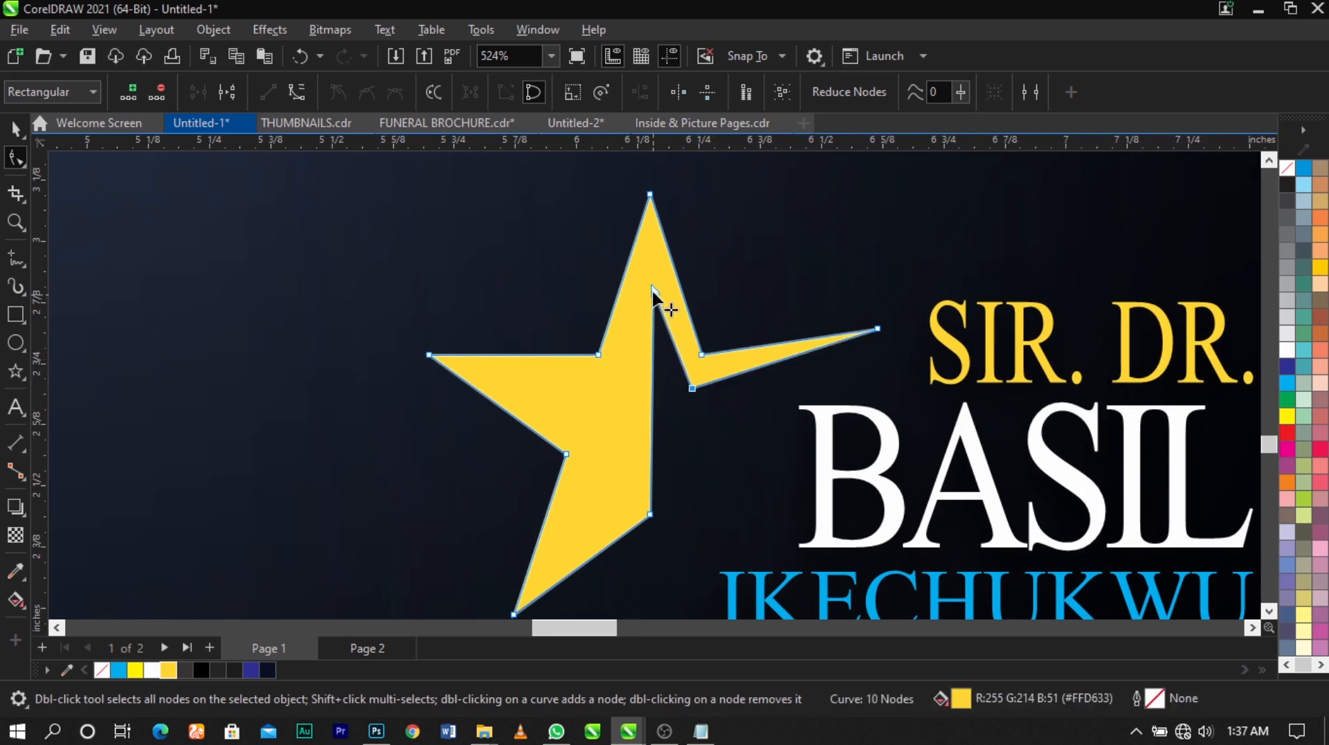
{"action": "left_click_drag", "start_coordinate": [654, 291], "coordinate": [654, 269]}
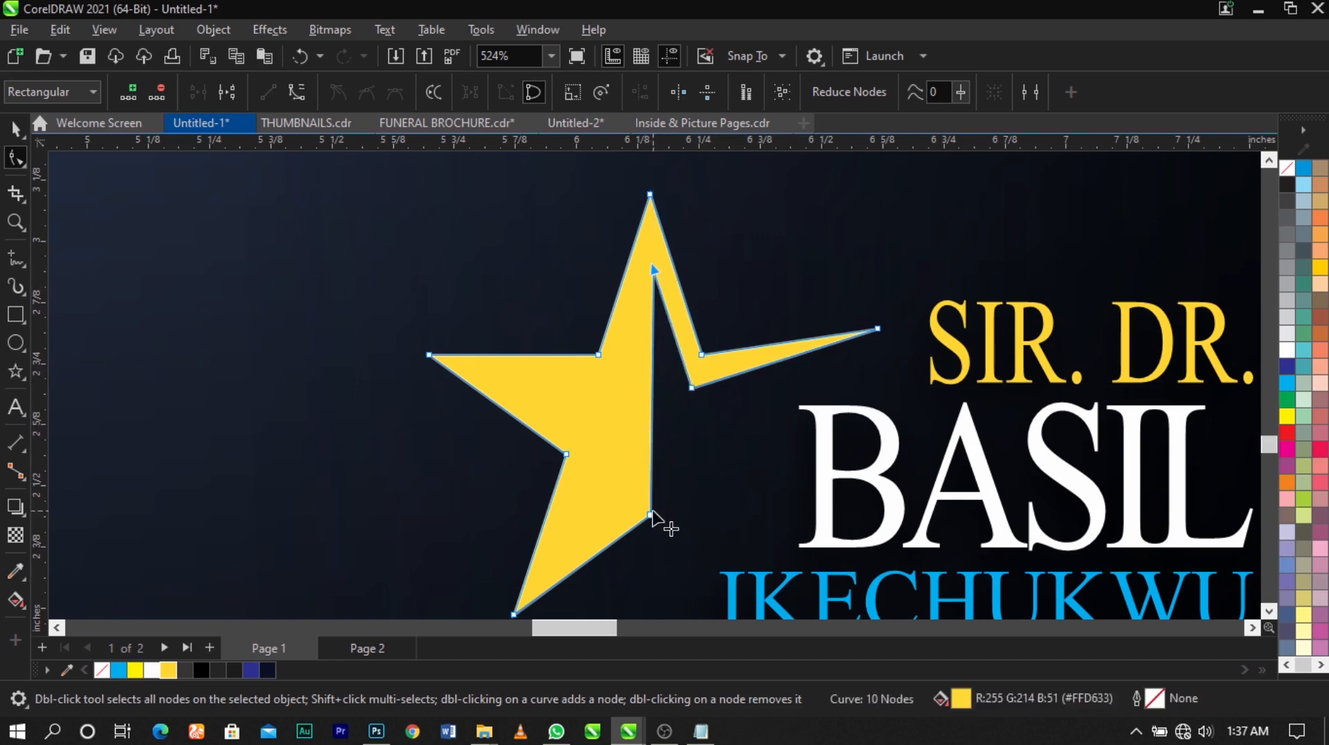
{"action": "left_click_drag", "start_coordinate": [650, 514], "coordinate": [625, 389]}
{"action": "scroll", "coordinate": [658, 275], "scroll_direction": "up", "scroll_amount": 1}
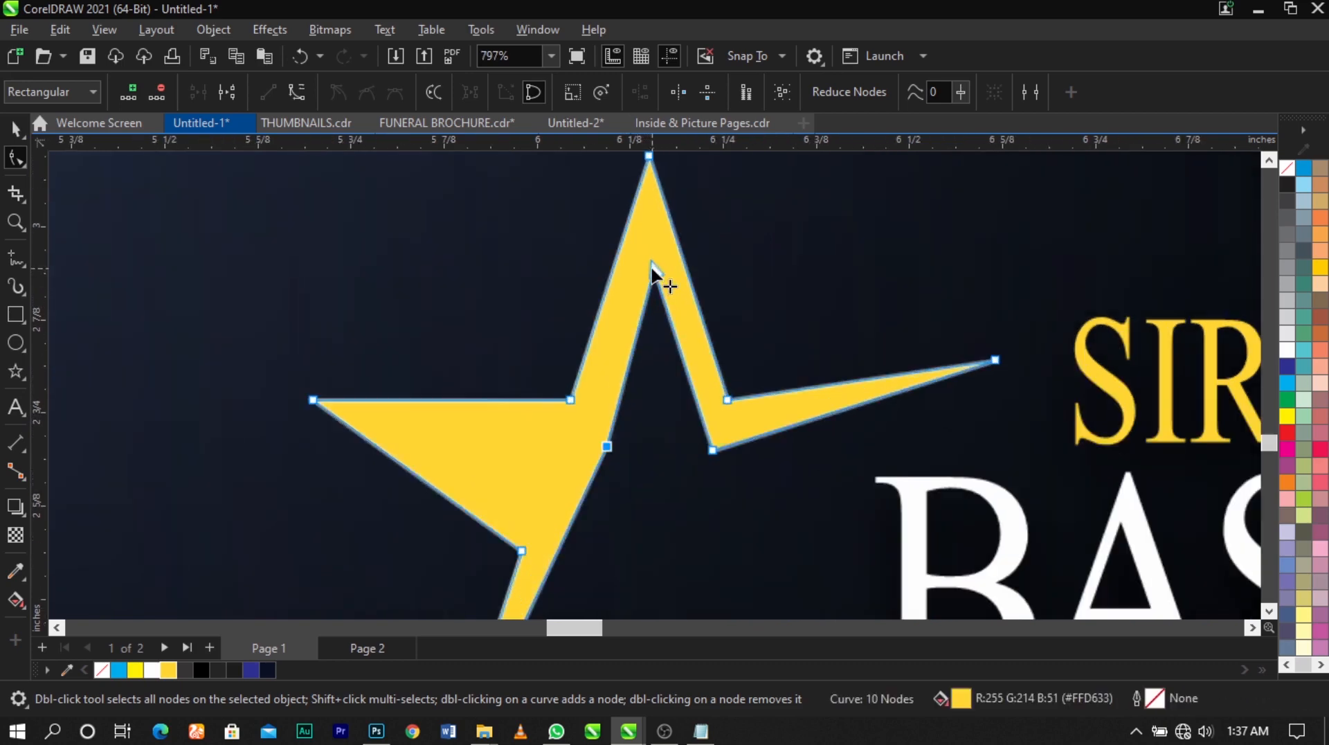
{"action": "scroll", "coordinate": [654, 273], "scroll_direction": "up", "scroll_amount": 2}
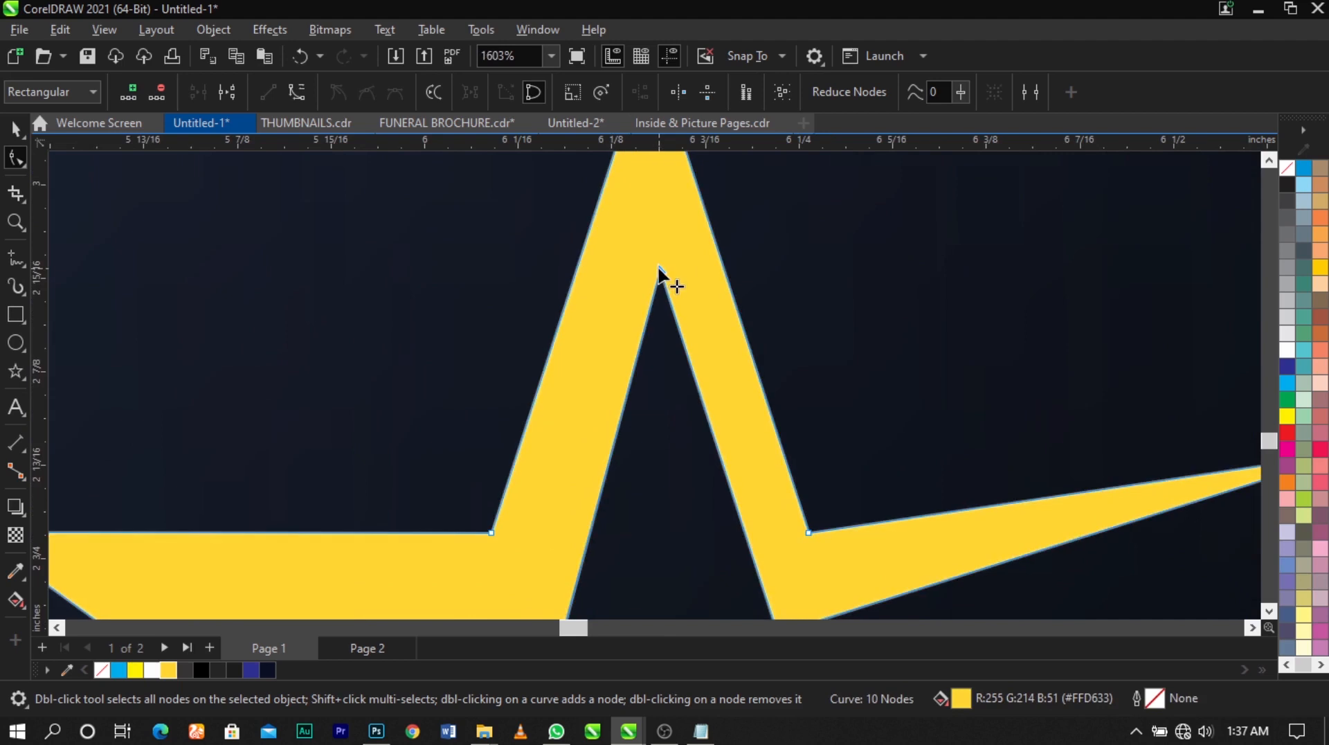
{"action": "left_click_drag", "start_coordinate": [658, 271], "coordinate": [655, 276]}
{"action": "scroll", "coordinate": [654, 277], "scroll_direction": "down", "scroll_amount": 2}
{"action": "scroll", "coordinate": [654, 318], "scroll_direction": "down", "scroll_amount": 3}
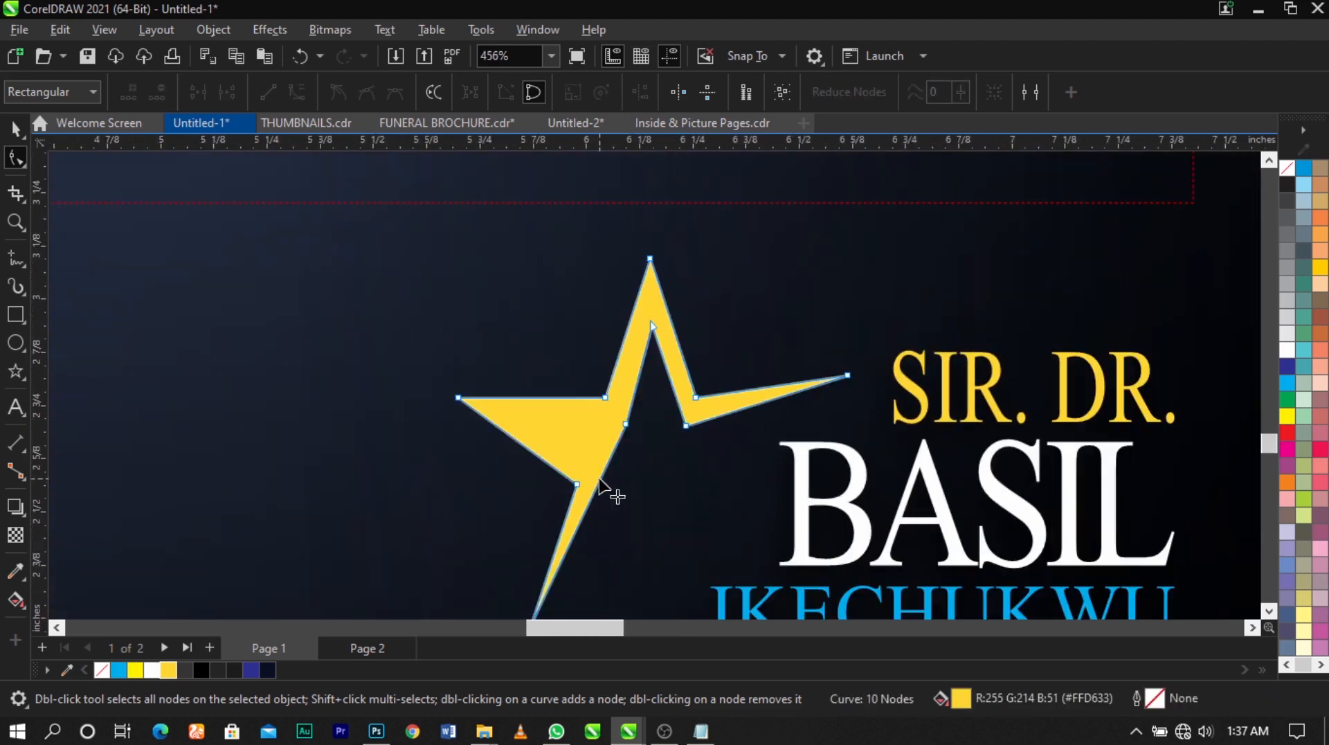
Add nodes to hollow out the star's left and lower arms, completing the open swoosh outline, and adjust the right tip
{"action": "mouse_move", "coordinate": [598, 480]}
{"action": "left_mouse_down"}
{"action": "mouse_move", "coordinate": [528, 422]}
{"action": "mouse_move", "coordinate": [614, 489]}
{"action": "left_mouse_up"}
{"action": "double_click", "coordinate": [532, 475]}
{"action": "scroll", "coordinate": [685, 430], "scroll_direction": "down", "scroll_amount": 2}
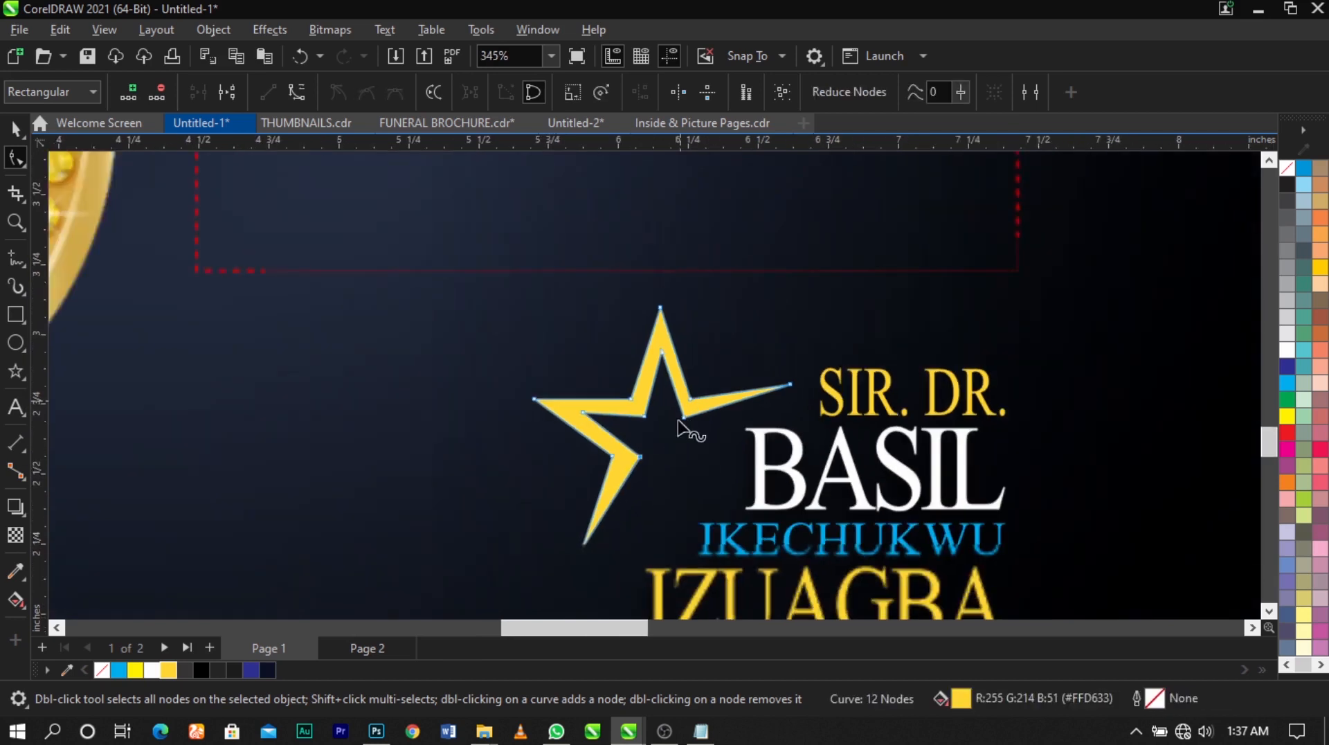
{"action": "scroll", "coordinate": [840, 388], "scroll_direction": "up", "scroll_amount": 2}
{"action": "left_click_drag", "start_coordinate": [799, 369], "coordinate": [794, 396]}
Scale the swoosh star down to about 0.70 by 0.67 inches and position it against the upper left of the name block
{"action": "key", "text": "space"}
{"action": "left_click_drag", "start_coordinate": [622, 363], "coordinate": [656, 363]}
{"action": "scroll", "coordinate": [678, 341], "scroll_direction": "down", "scroll_amount": 1}
{"action": "left_click_drag", "start_coordinate": [815, 258], "coordinate": [780, 294]}
{"action": "left_click_drag", "start_coordinate": [698, 404], "coordinate": [735, 398]}
{"action": "scroll", "coordinate": [720, 366], "scroll_direction": "down", "scroll_amount": 2}
{"action": "scroll", "coordinate": [526, 300], "scroll_direction": "down", "scroll_amount": 2}
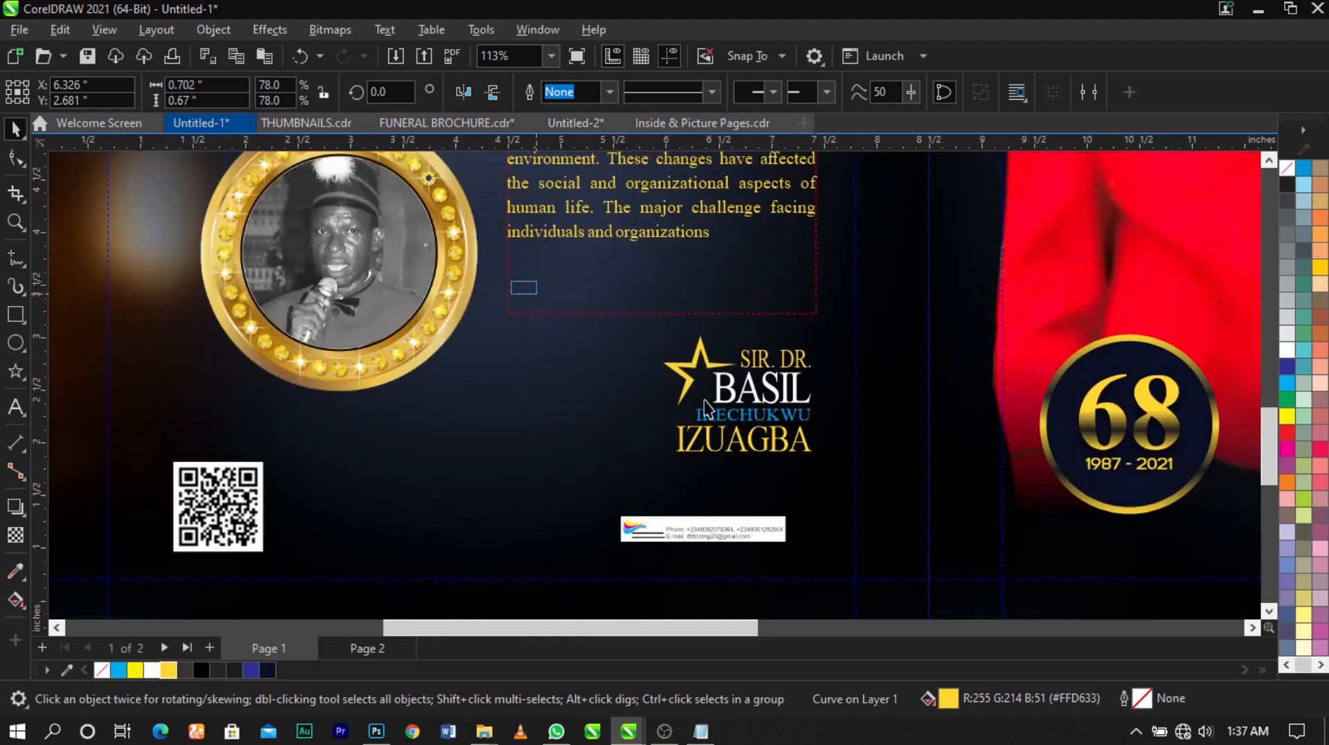
Group the star with the back panel's name block and enlarge the group to about 1.62 by 1.33 inches
{"action": "left_click_drag", "start_coordinate": [510, 284], "coordinate": [852, 499]}
{"action": "key", "text": "ctrl+g"}
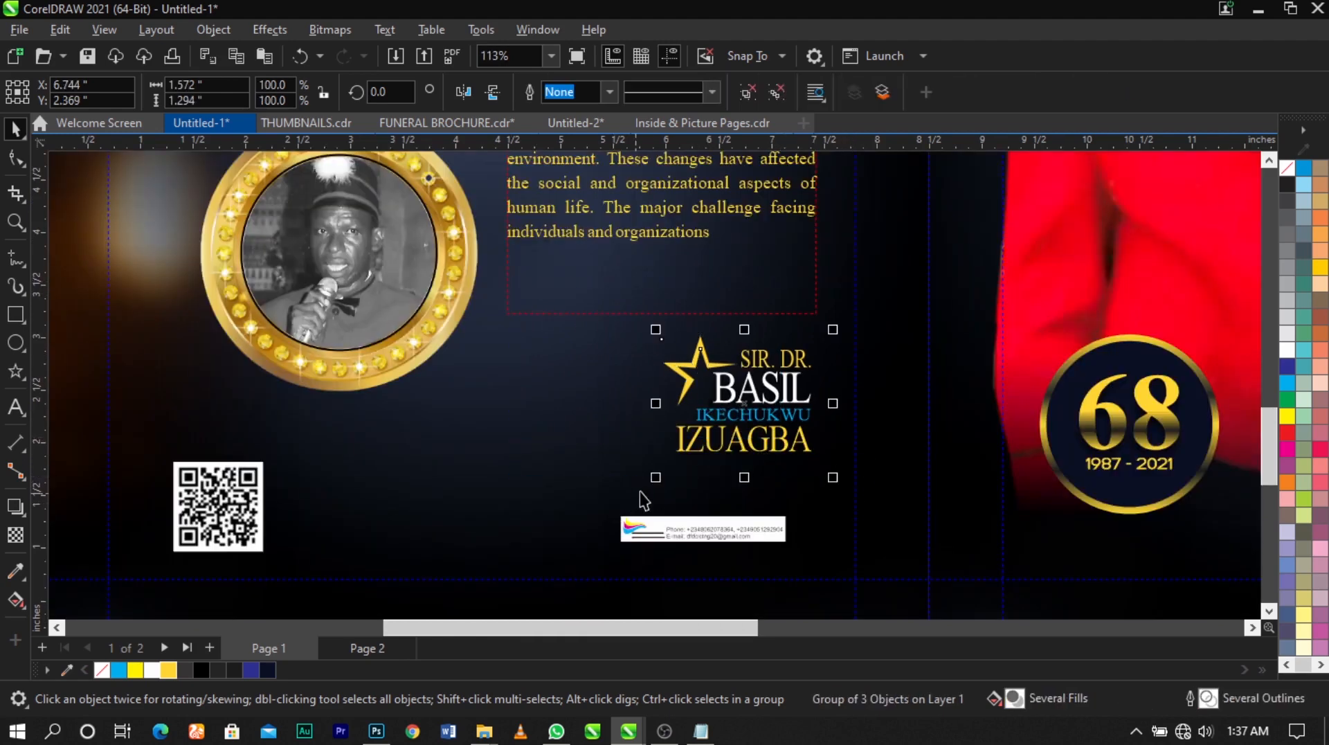
{"action": "left_click_drag", "start_coordinate": [654, 481], "coordinate": [648, 484]}
{"action": "scroll", "coordinate": [751, 424], "scroll_direction": "up", "scroll_amount": 1}
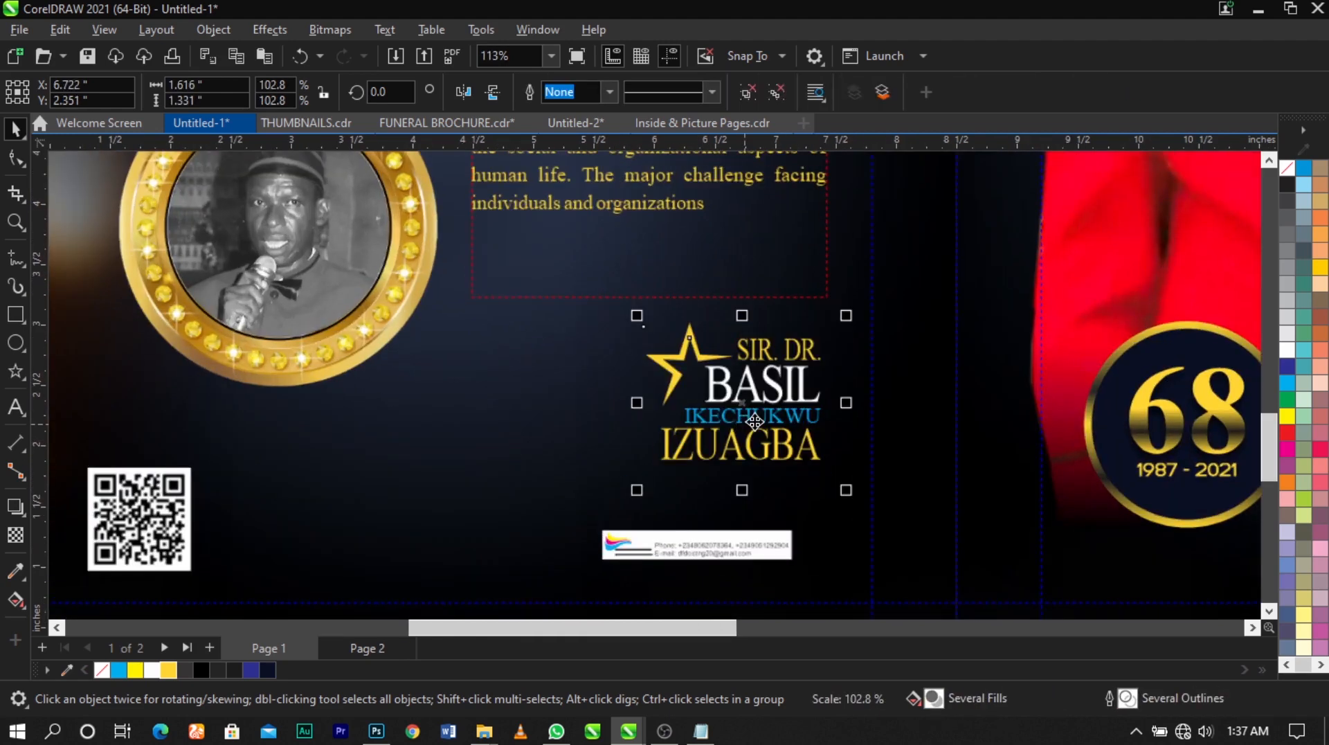
Align the contact strip's right edge with the grouped star and name block
{"action": "left_click", "coordinate": [763, 560]}
{"action": "left_click", "coordinate": [772, 454], "text": "shift"}
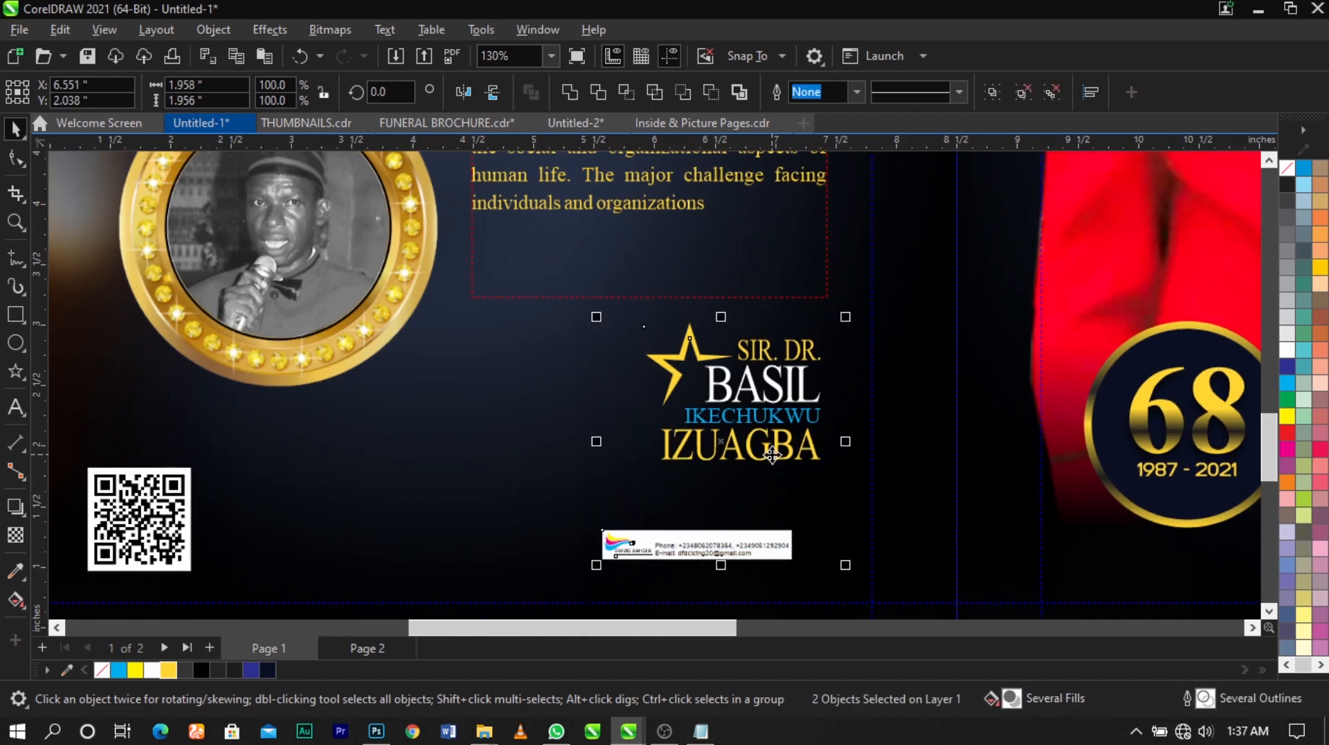
{"action": "key", "text": "r"}
{"action": "left_click", "coordinate": [877, 466]}
{"action": "left_click", "coordinate": [837, 548]}
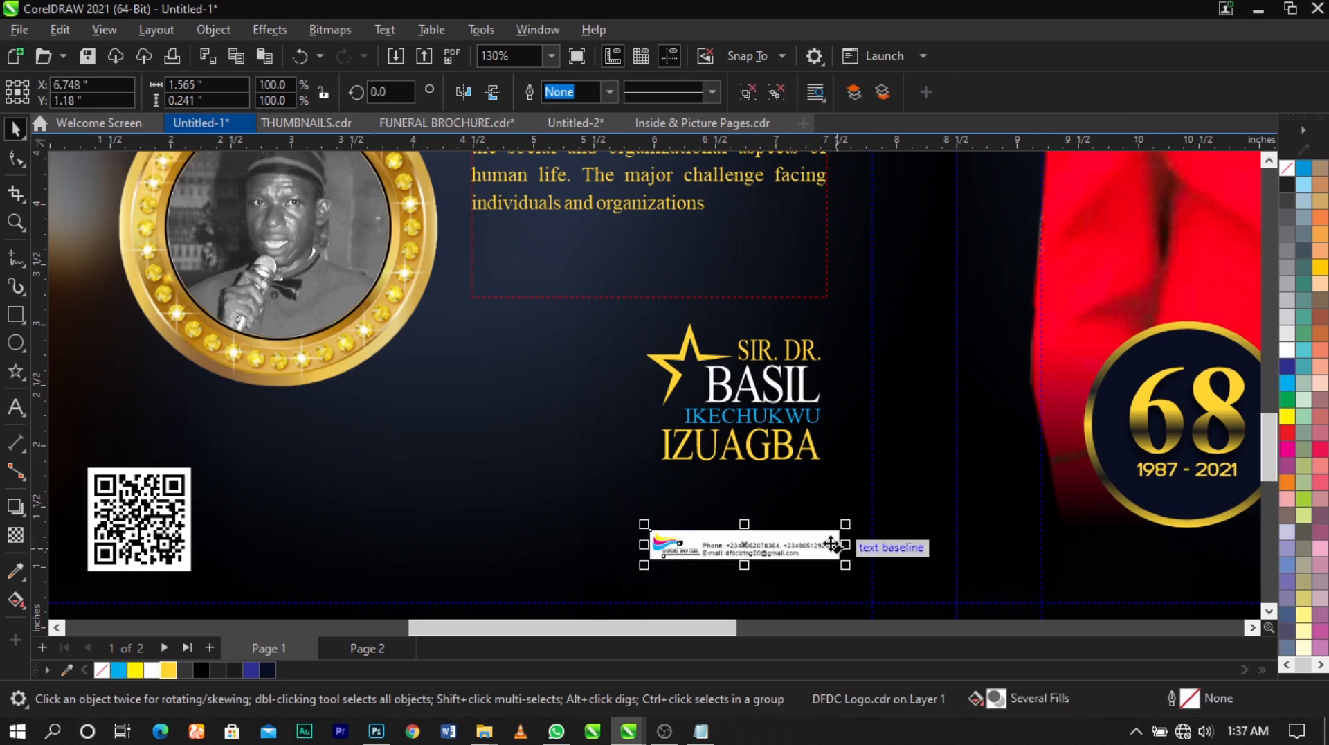
Nudge the contact strip slightly left so its right edge lines up with the visible name text
{"action": "key", "text": "Left"}
{"action": "key", "text": "Left"}
{"action": "key", "text": "Left"}
{"action": "key", "text": "Left"}
{"action": "key", "text": "Left"}
{"action": "key", "text": "Left"}
{"action": "key", "text": "Left"}
{"action": "key", "text": "Left"}
{"action": "key", "text": "Left"}
{"action": "key", "text": "Left"}
{"action": "key", "text": "Left"}
{"action": "key", "text": "Left"}
{"action": "key", "text": "Left"}
{"action": "key", "text": "Left"}
{"action": "key", "text": "Left"}
{"action": "key", "text": "Left"}
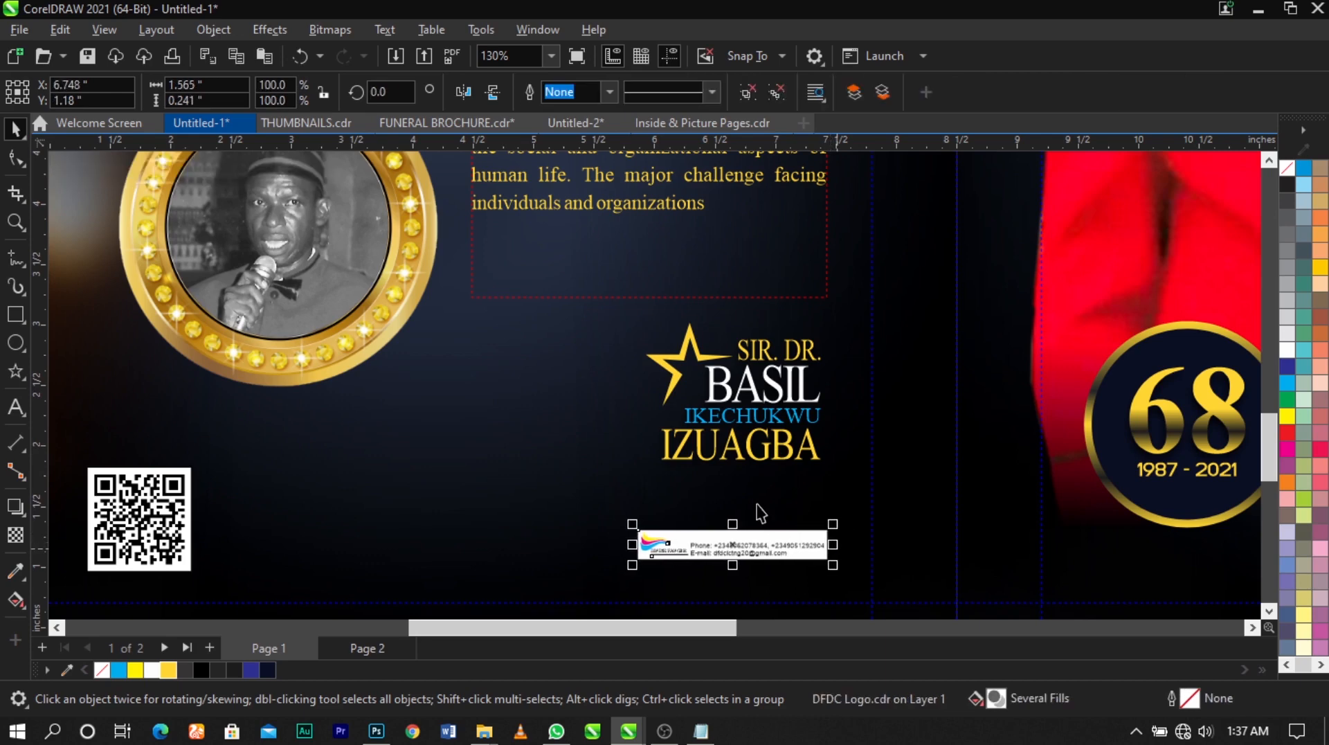
{"action": "key", "text": "Left"}
{"action": "key", "text": "Left"}
{"action": "key", "text": "Left"}
Review the whole two-panel cover in full-screen preview
{"action": "key", "text": "F4"}
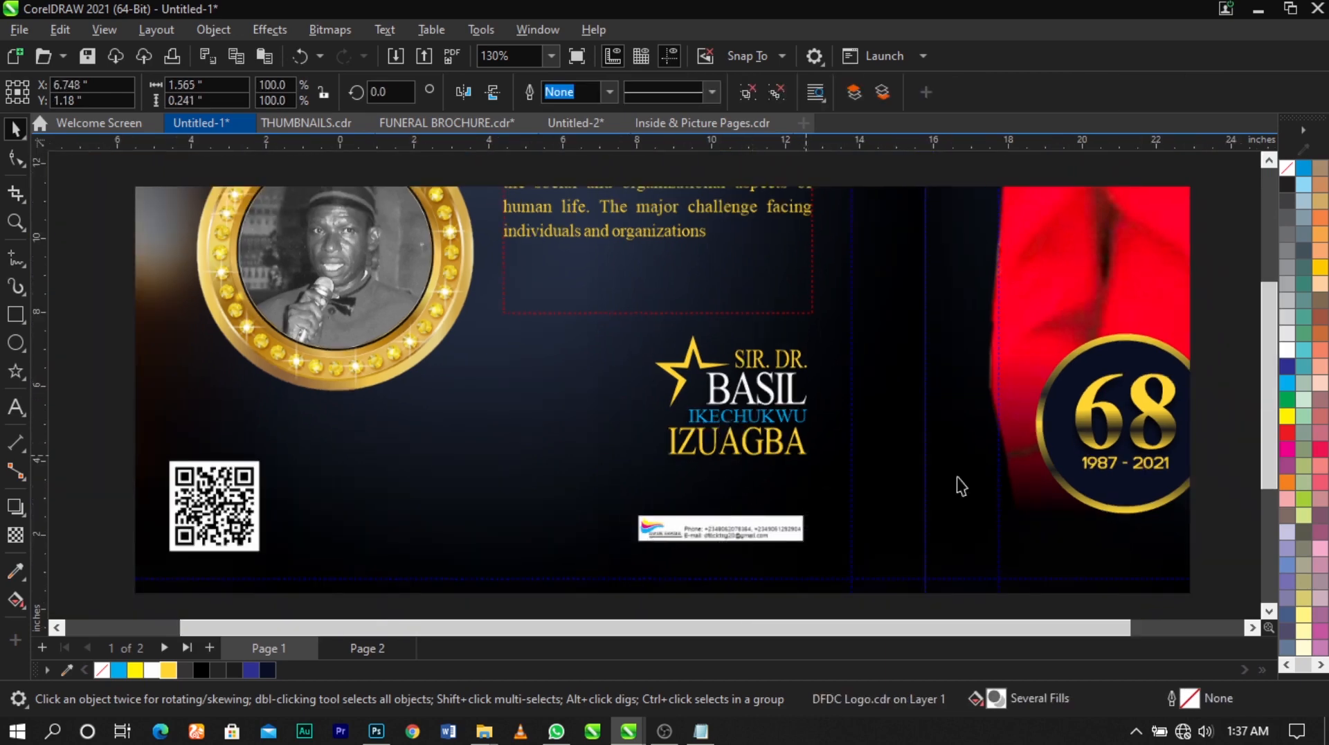
{"action": "key", "text": "Escape"}
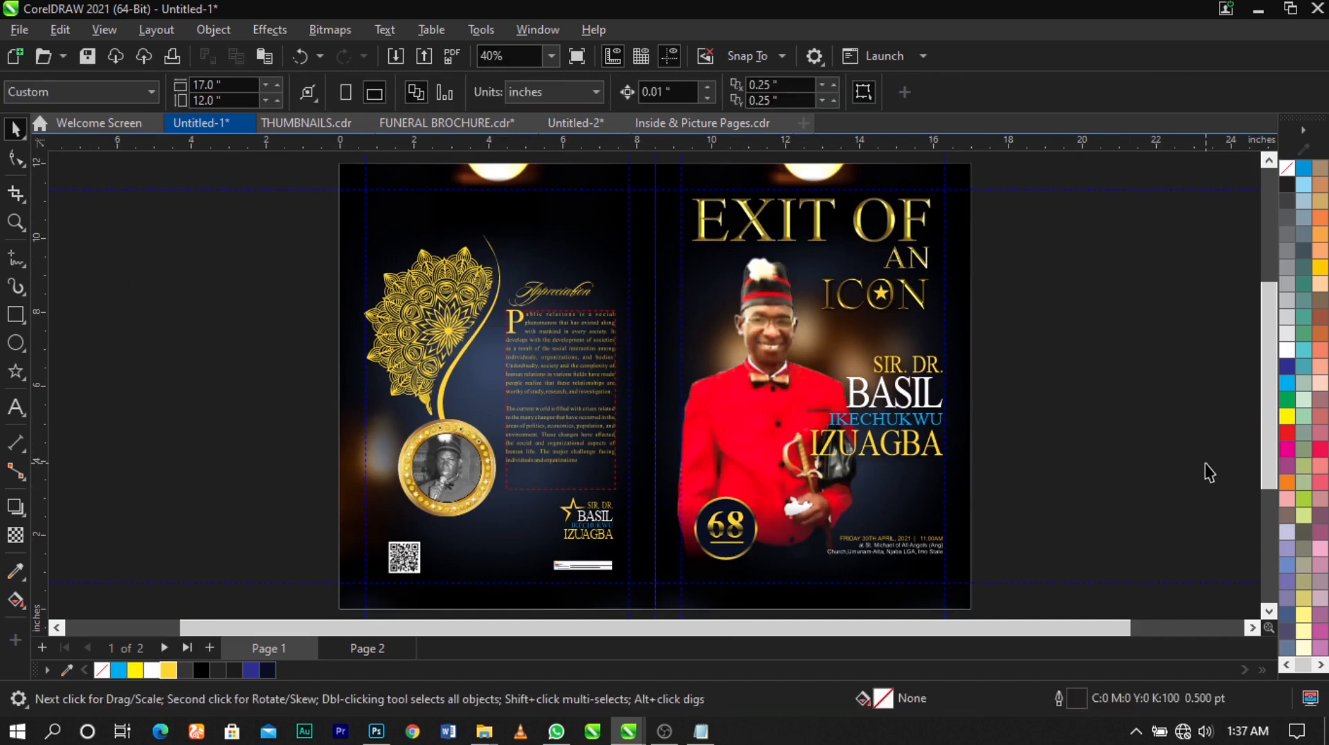
{"action": "key", "text": "F9"}
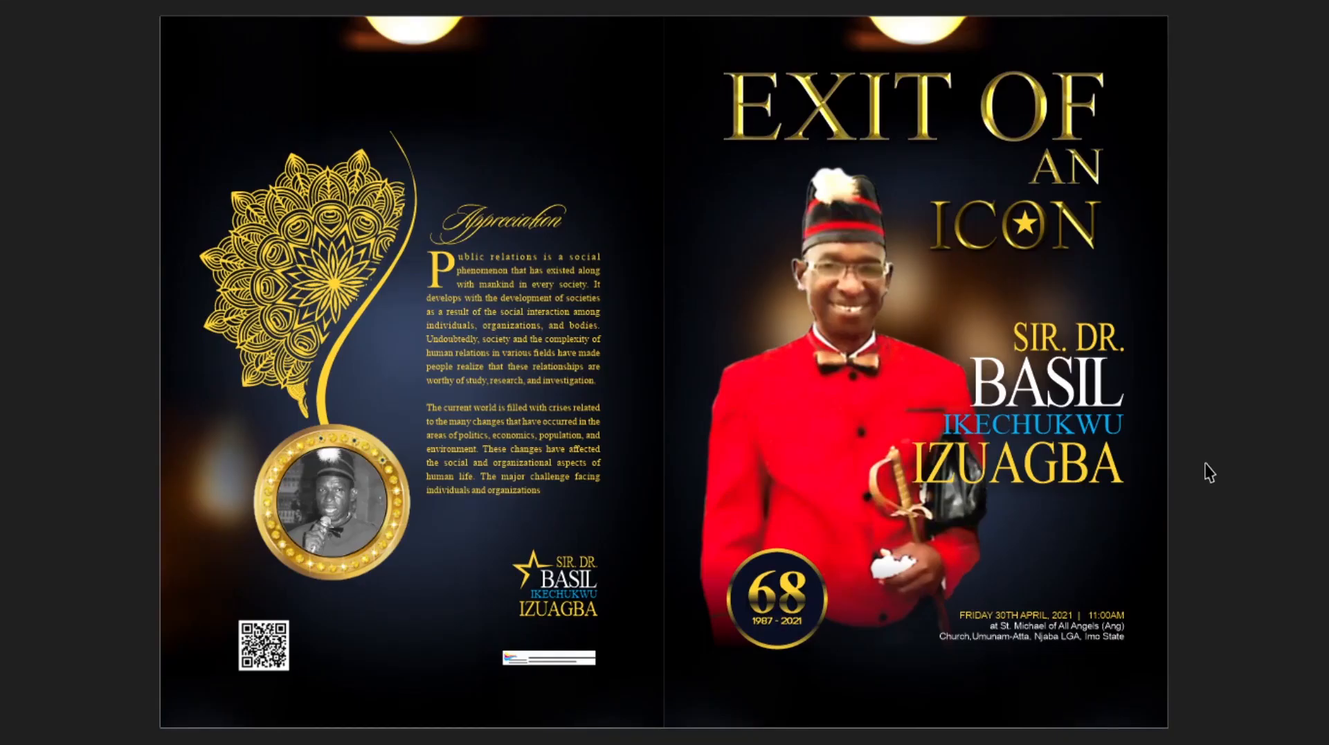